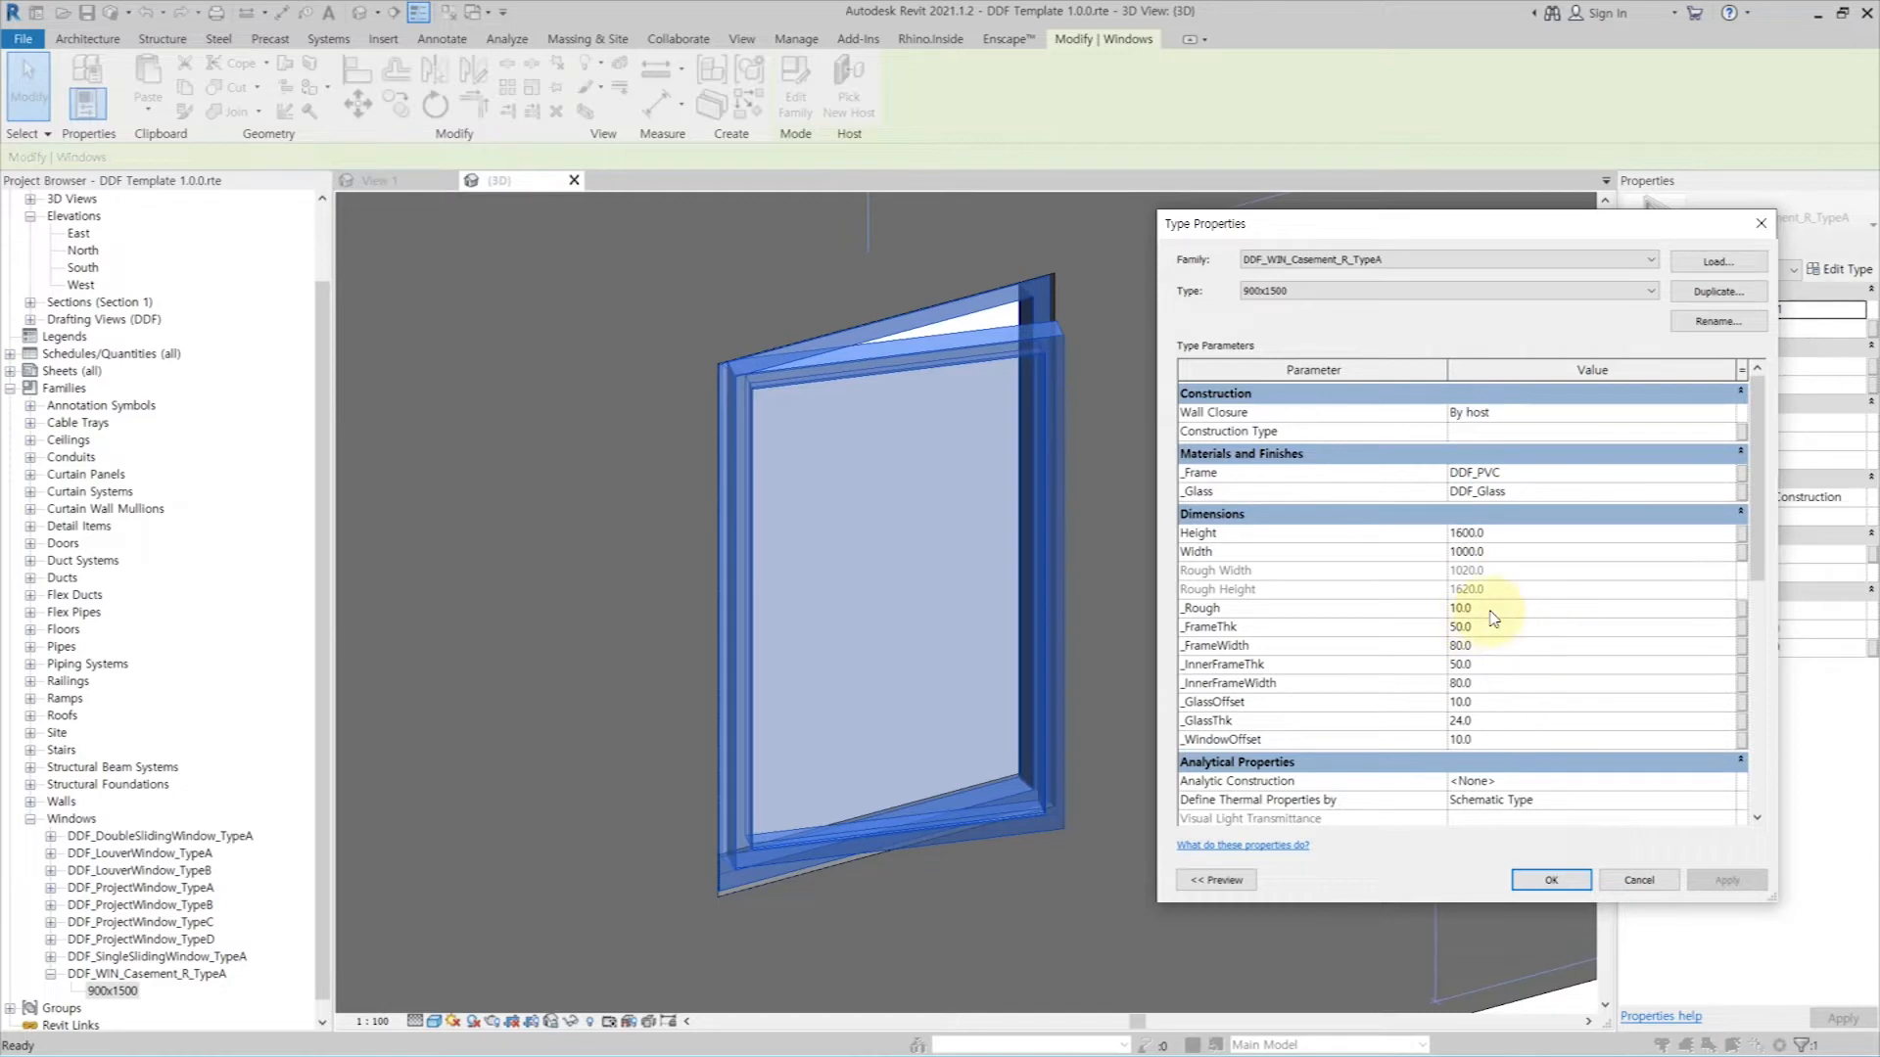
Step: Set the casement window type's _Rough to 50, _FrameThk to 80 and _InnerFrameThk to 80, and accept the type properties
{"action": "left_click", "coordinate": [1726, 880]}
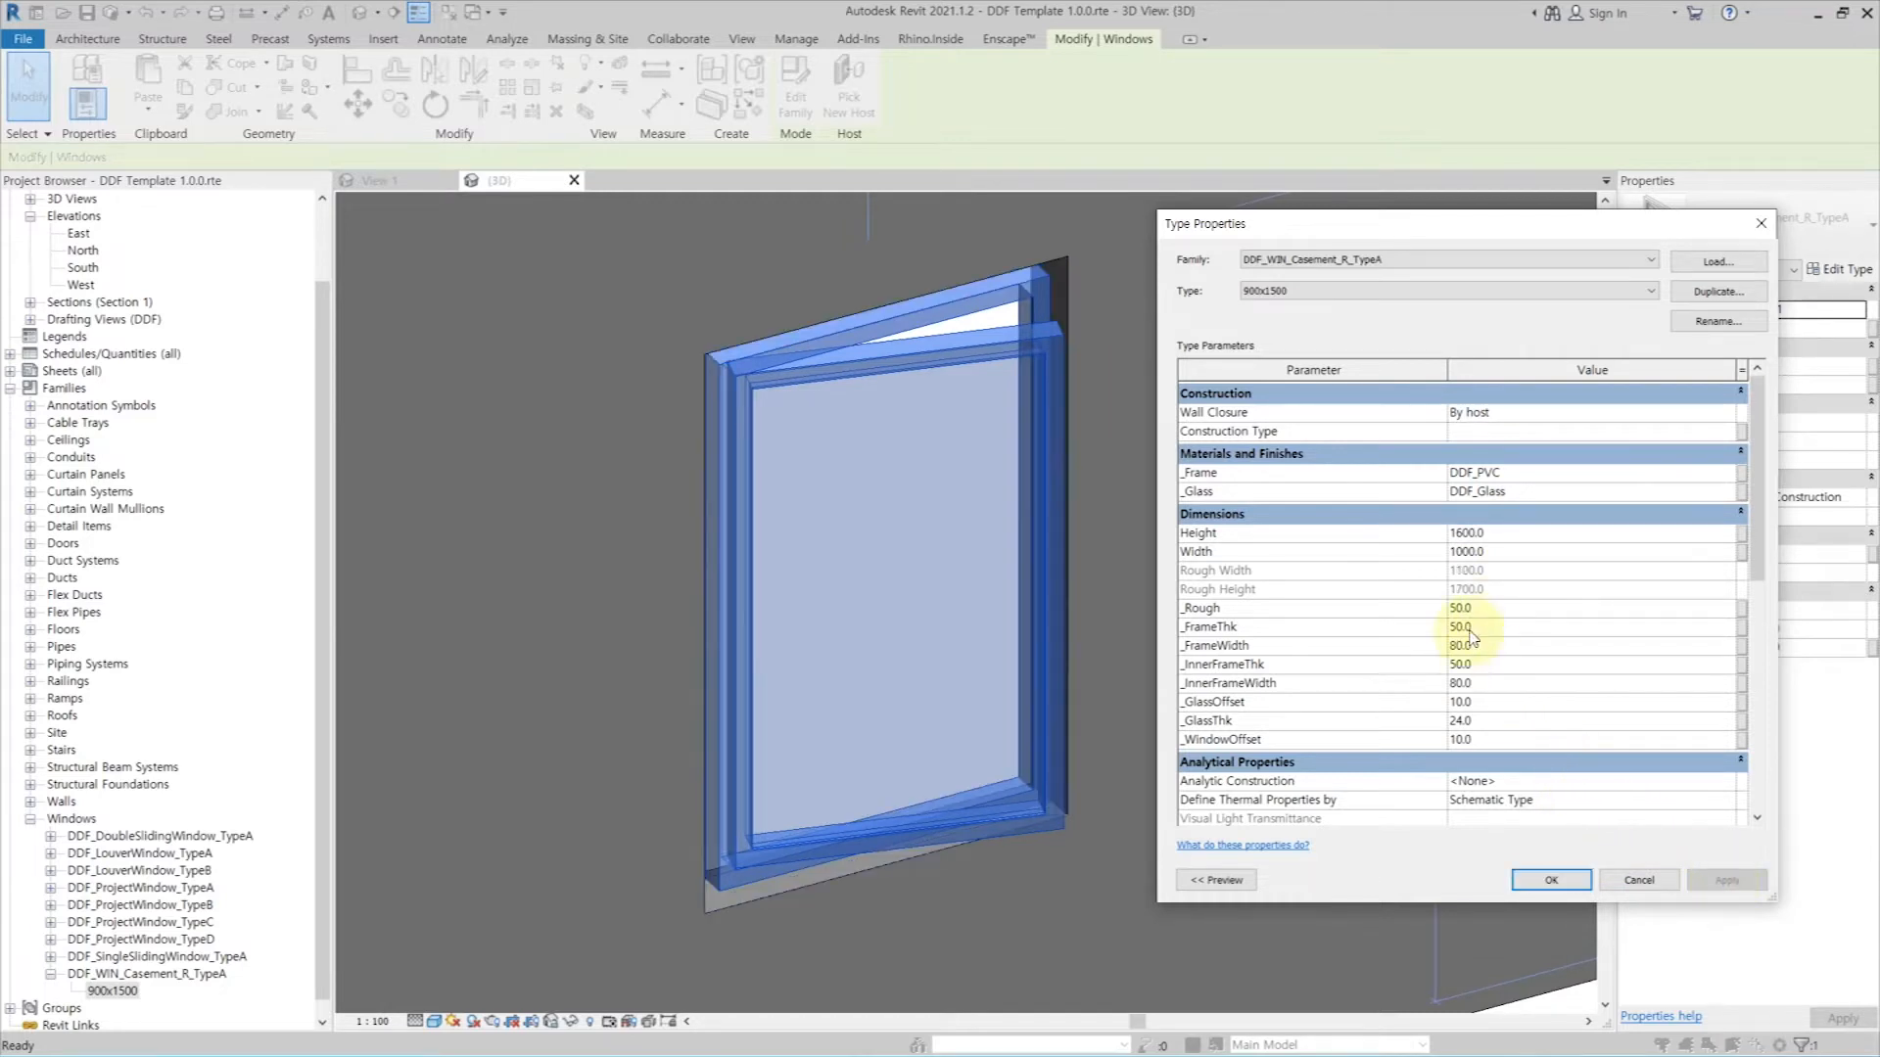
{"action": "type", "text": "80"}
{"action": "left_click", "coordinate": [1721, 881]}
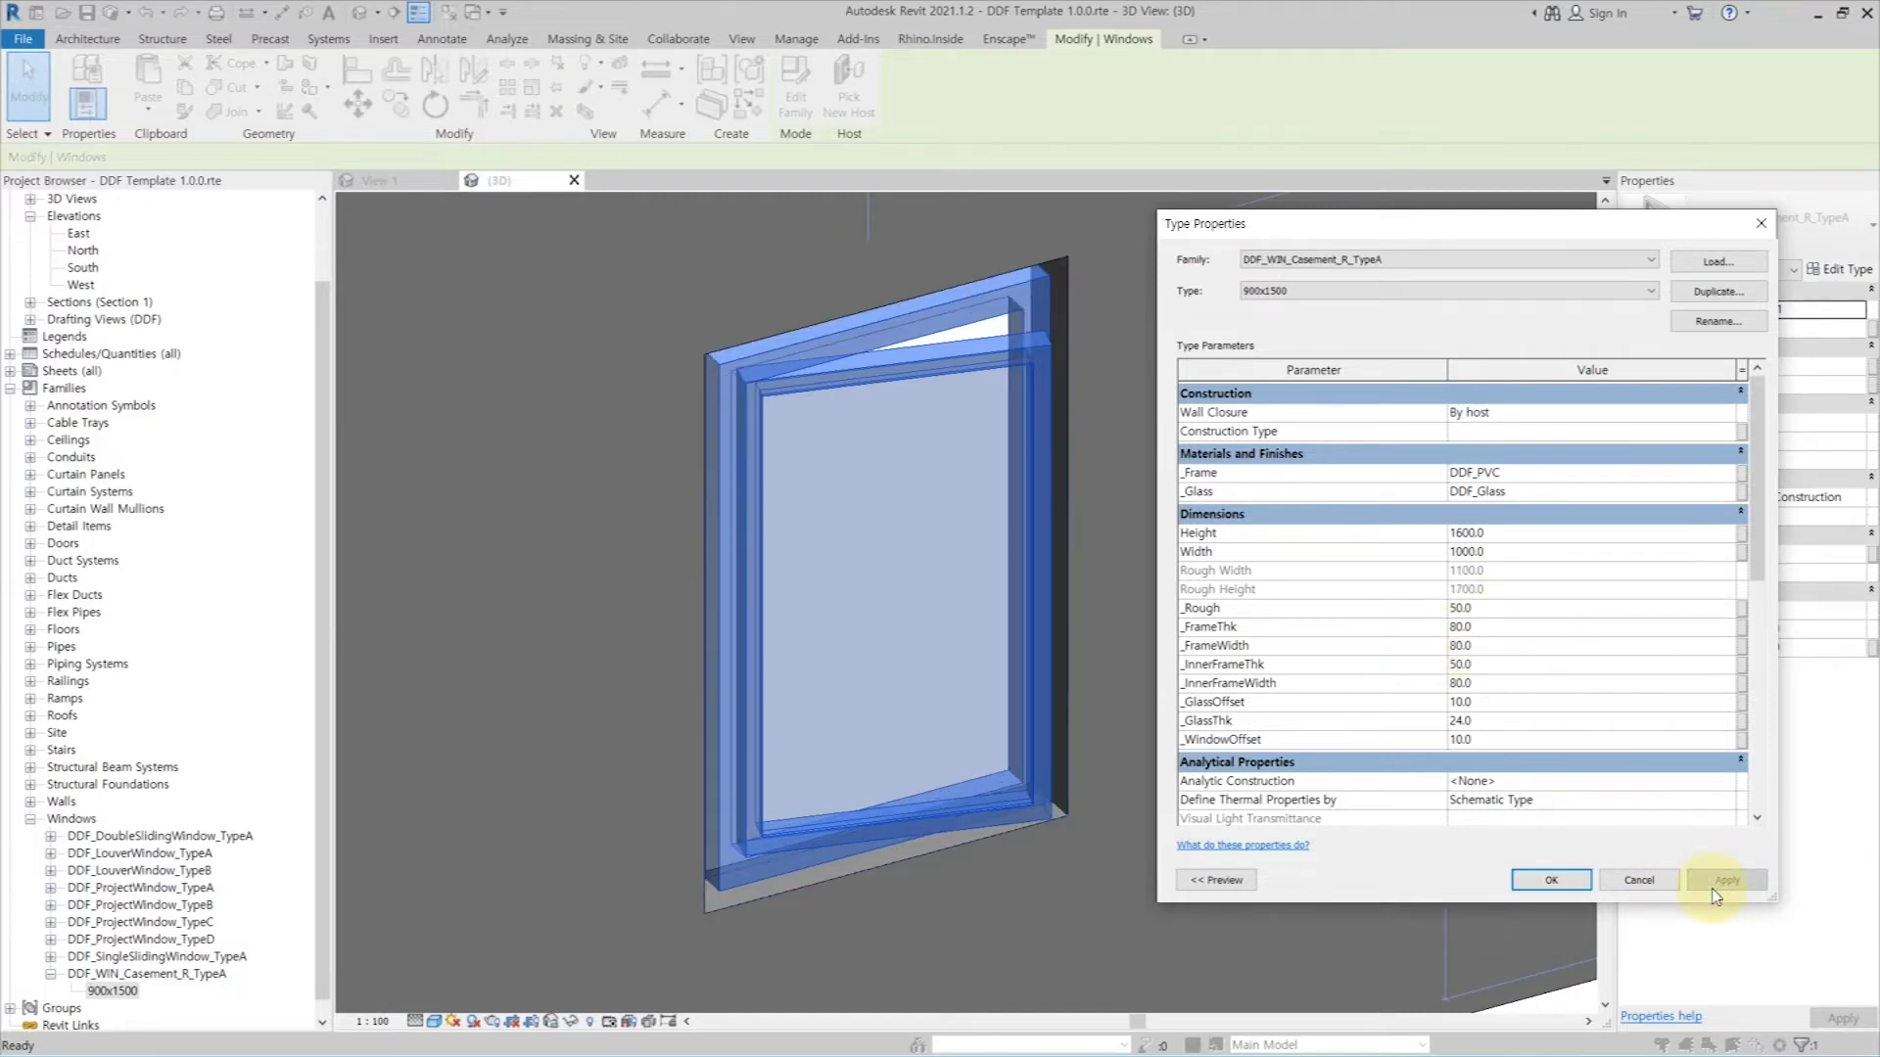
{"action": "type", "text": "80"}
{"action": "left_click", "coordinate": [1719, 879]}
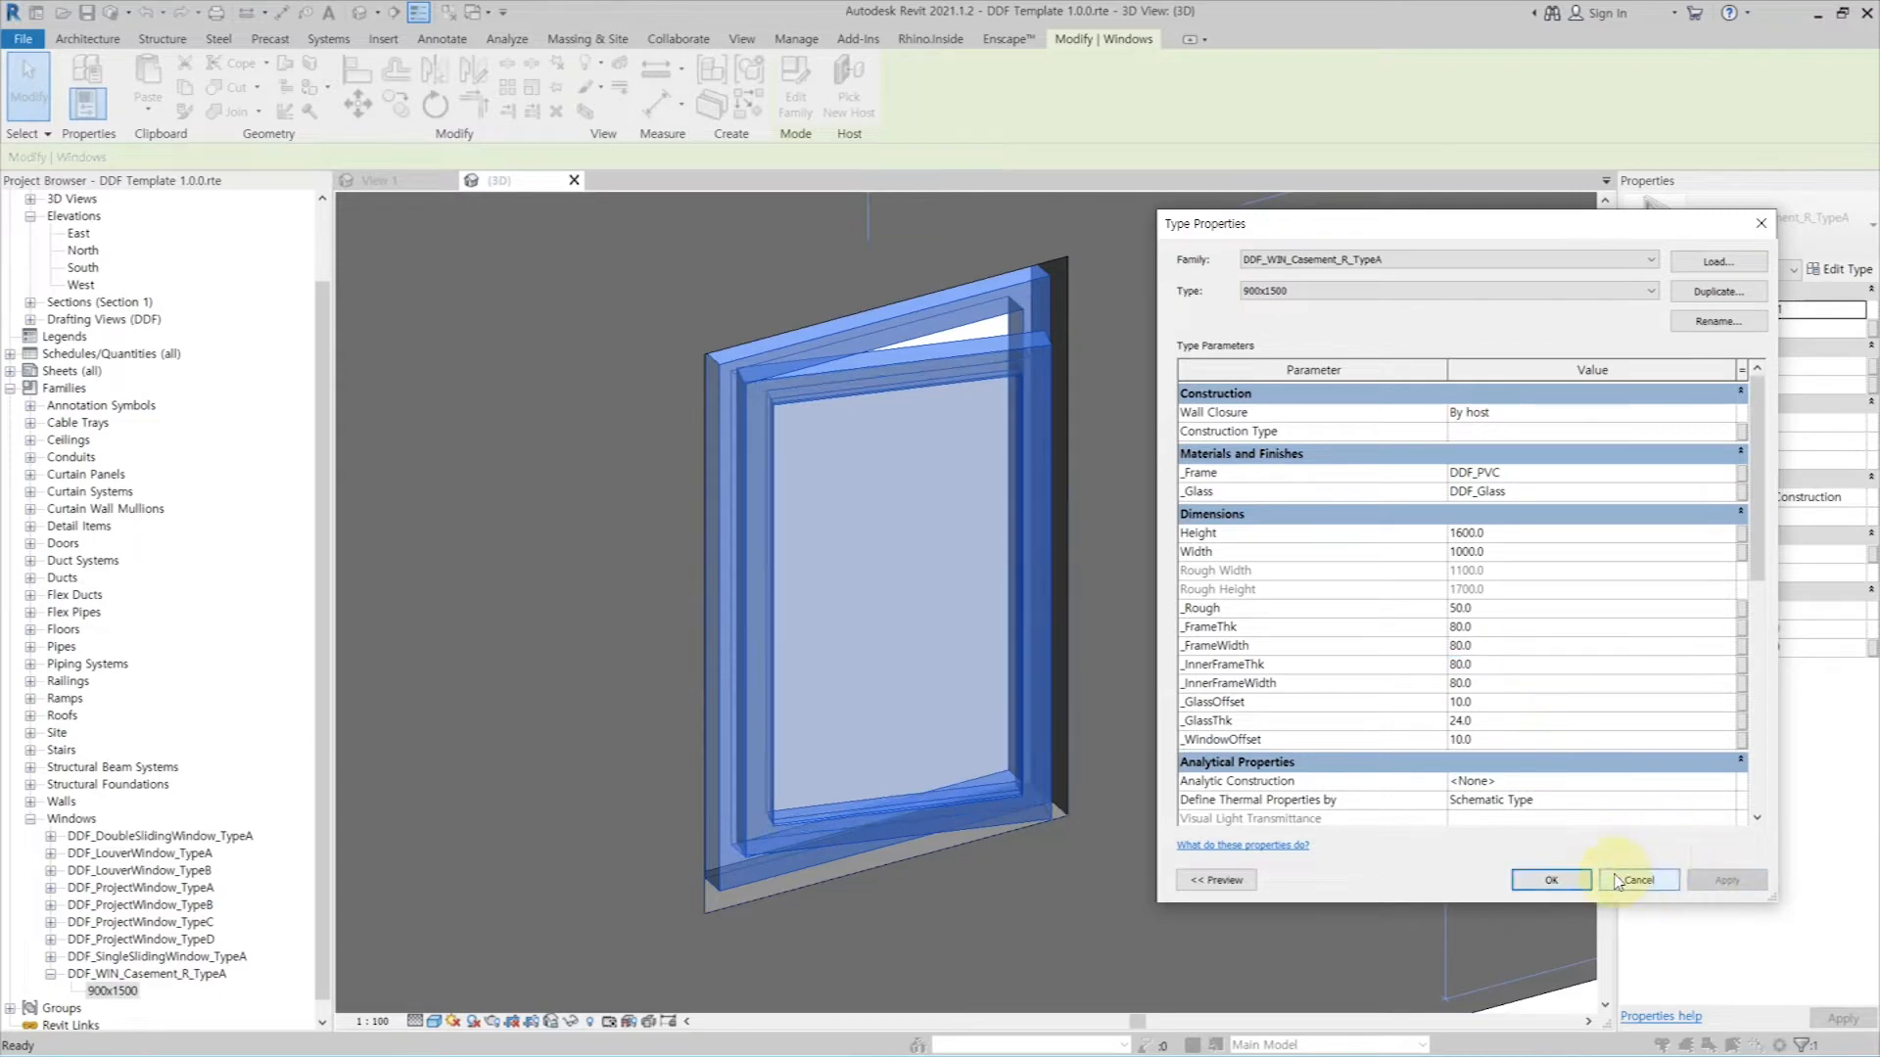
{"action": "left_click", "coordinate": [1557, 880]}
Step: Set the window's _Angle to 60° so the sash opens wider
{"action": "middle_click_drag", "start_coordinate": [1151, 691], "coordinate": [1268, 722], "text": "shift"}
{"action": "left_click", "coordinate": [1812, 366]}
{"action": "scroll", "coordinate": [1199, 609], "scroll_direction": "down", "scroll_amount": 2}
{"action": "left_click", "coordinate": [1788, 367]}
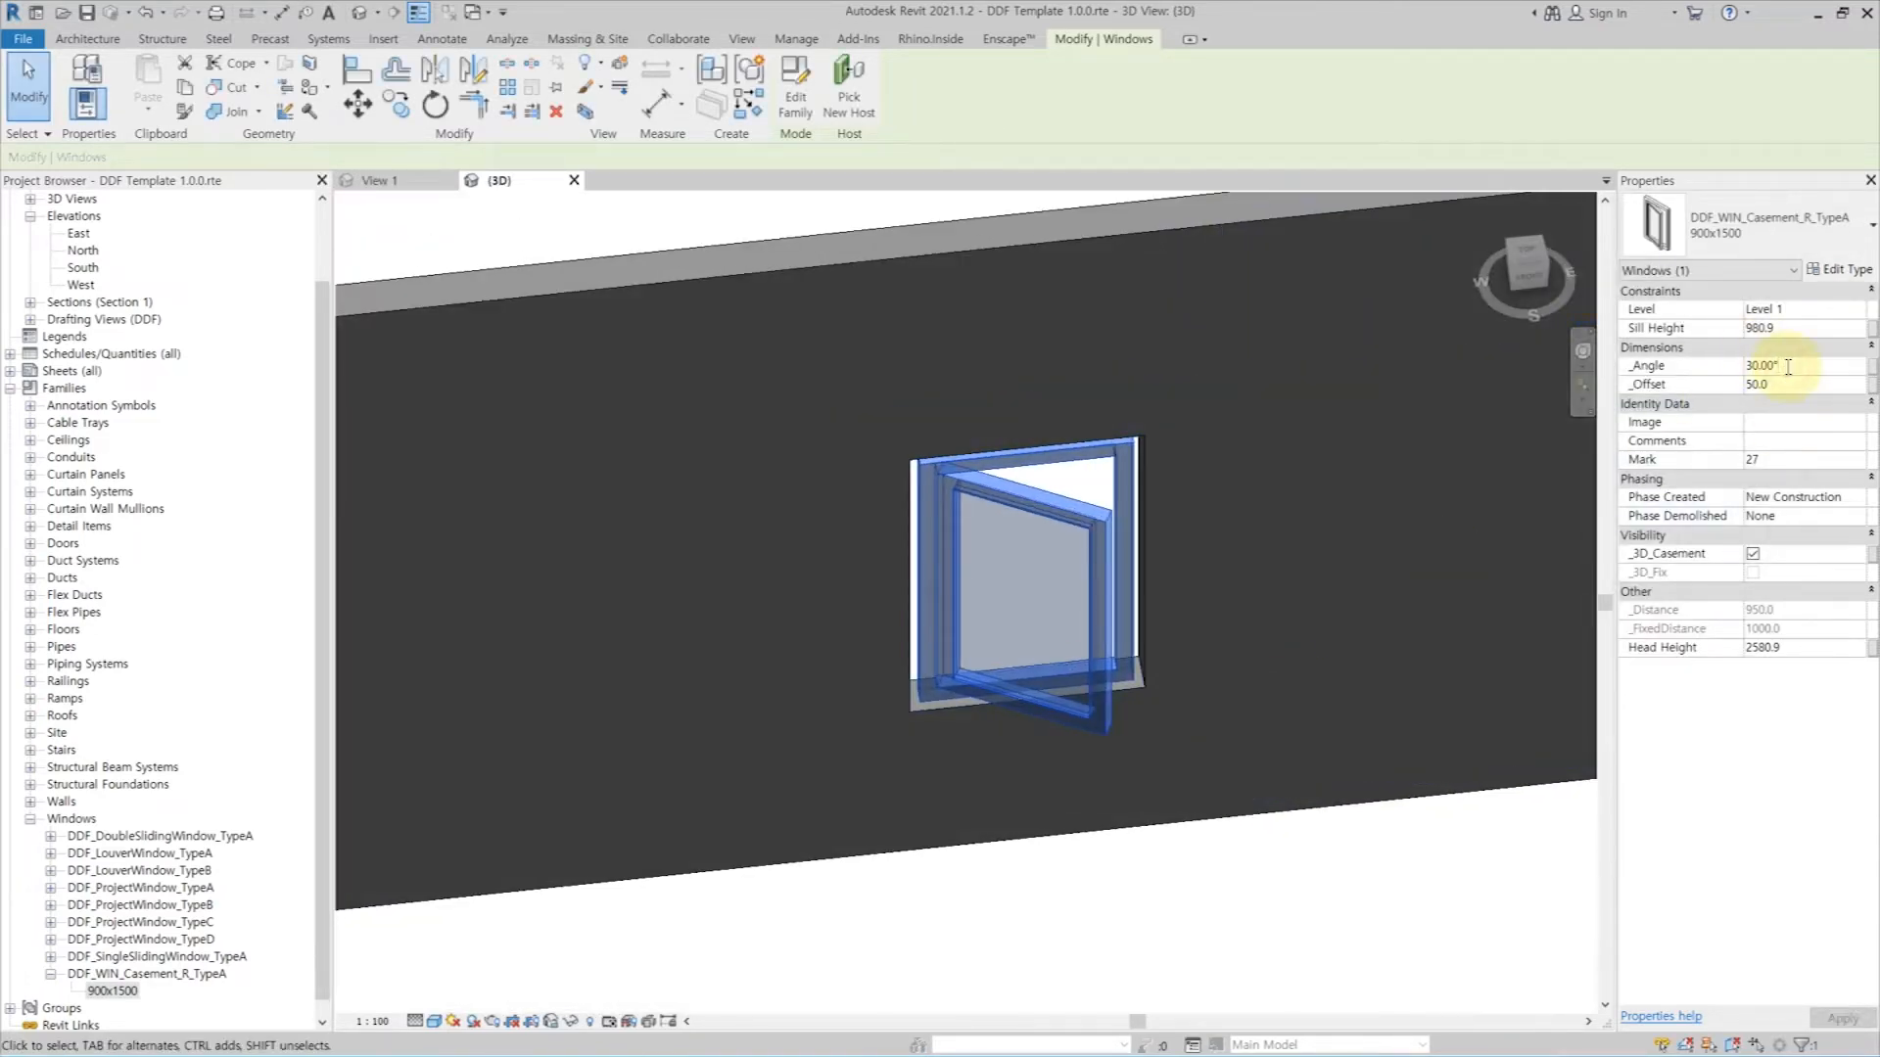
{"action": "type", "text": "60"}
{"action": "middle_click_drag", "start_coordinate": [1103, 861], "coordinate": [1209, 588], "text": "shift"}
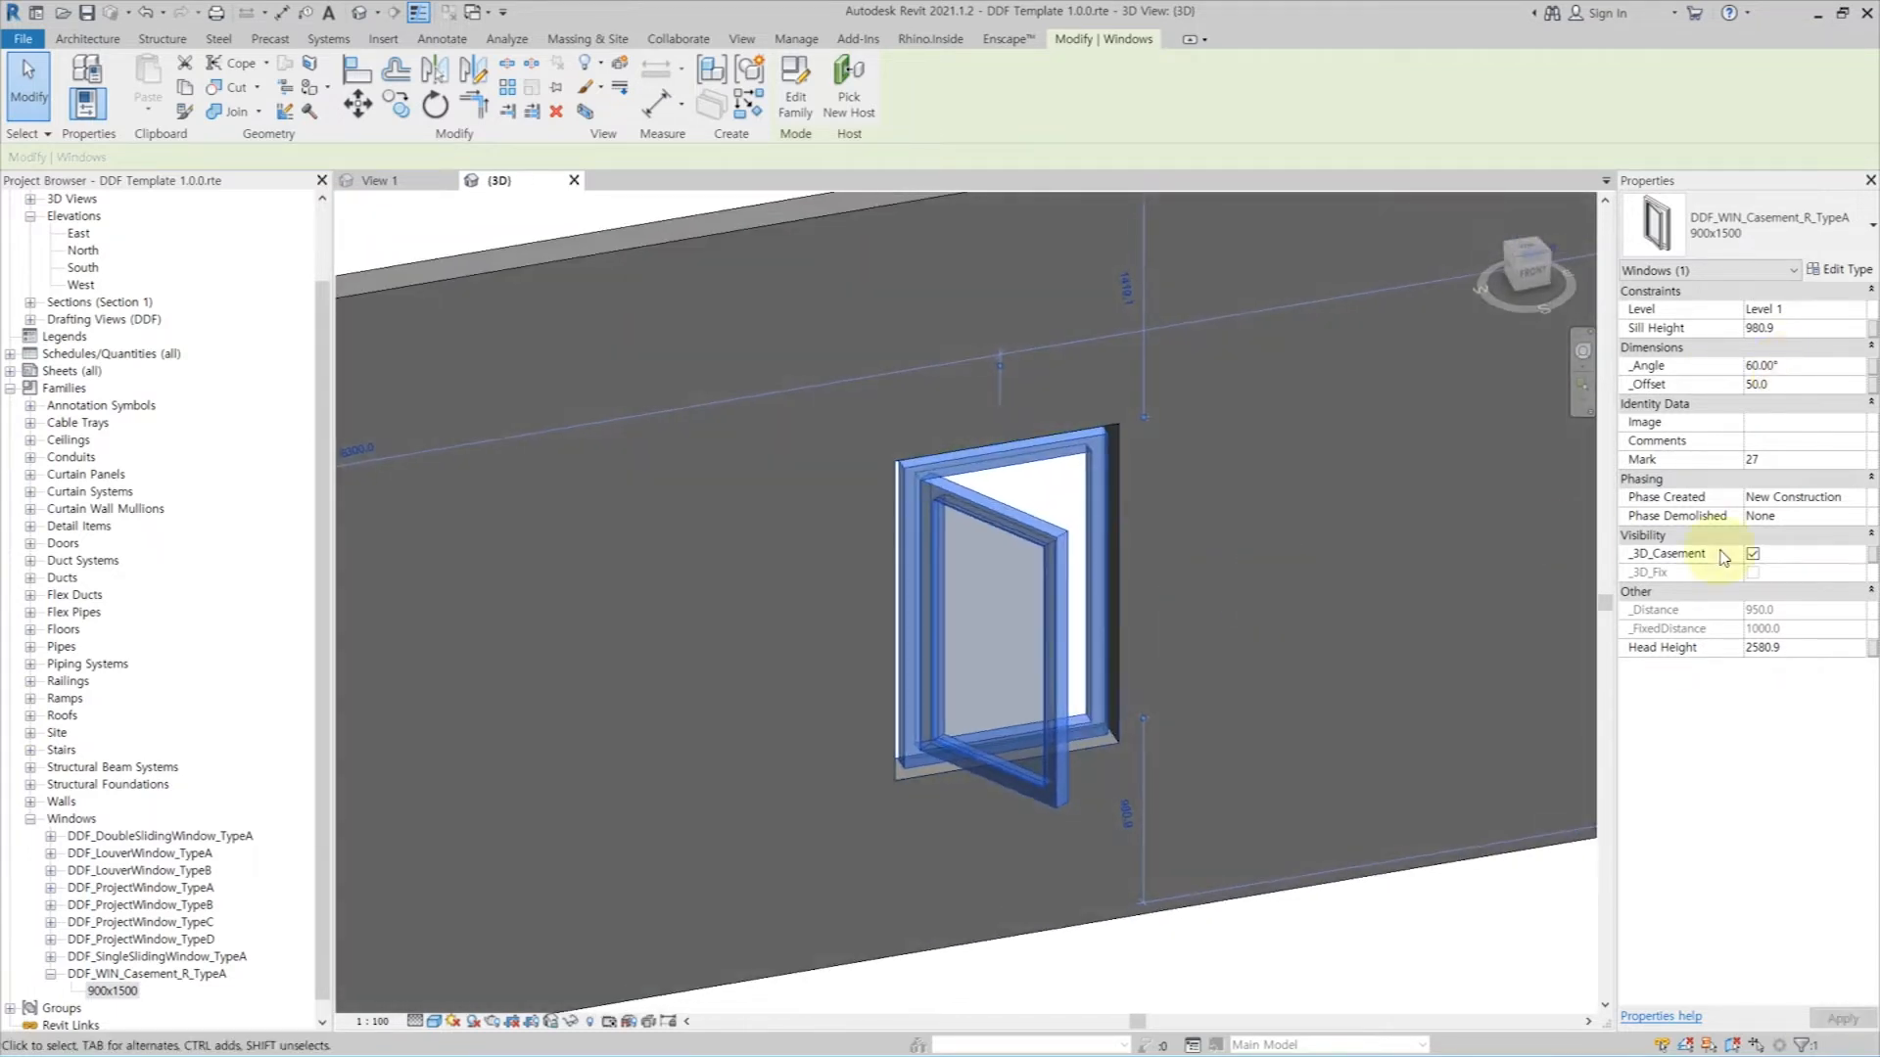
Step: Switch the window's _3D_Casement visibility off and back on, and deselect the window
{"action": "left_click", "coordinate": [1751, 555]}
{"action": "left_click", "coordinate": [1751, 555]}
{"action": "key", "text": "Escape"}
{"action": "middle_click_drag", "start_coordinate": [1194, 597], "coordinate": [1175, 559], "text": "shift"}
{"action": "scroll", "coordinate": [114, 244], "scroll_direction": "up", "scroll_amount": 3}
Step: Open the Level 1 floor plan and move the section line to the left, clear of the casement window
{"action": "double_click", "coordinate": [88, 234]}
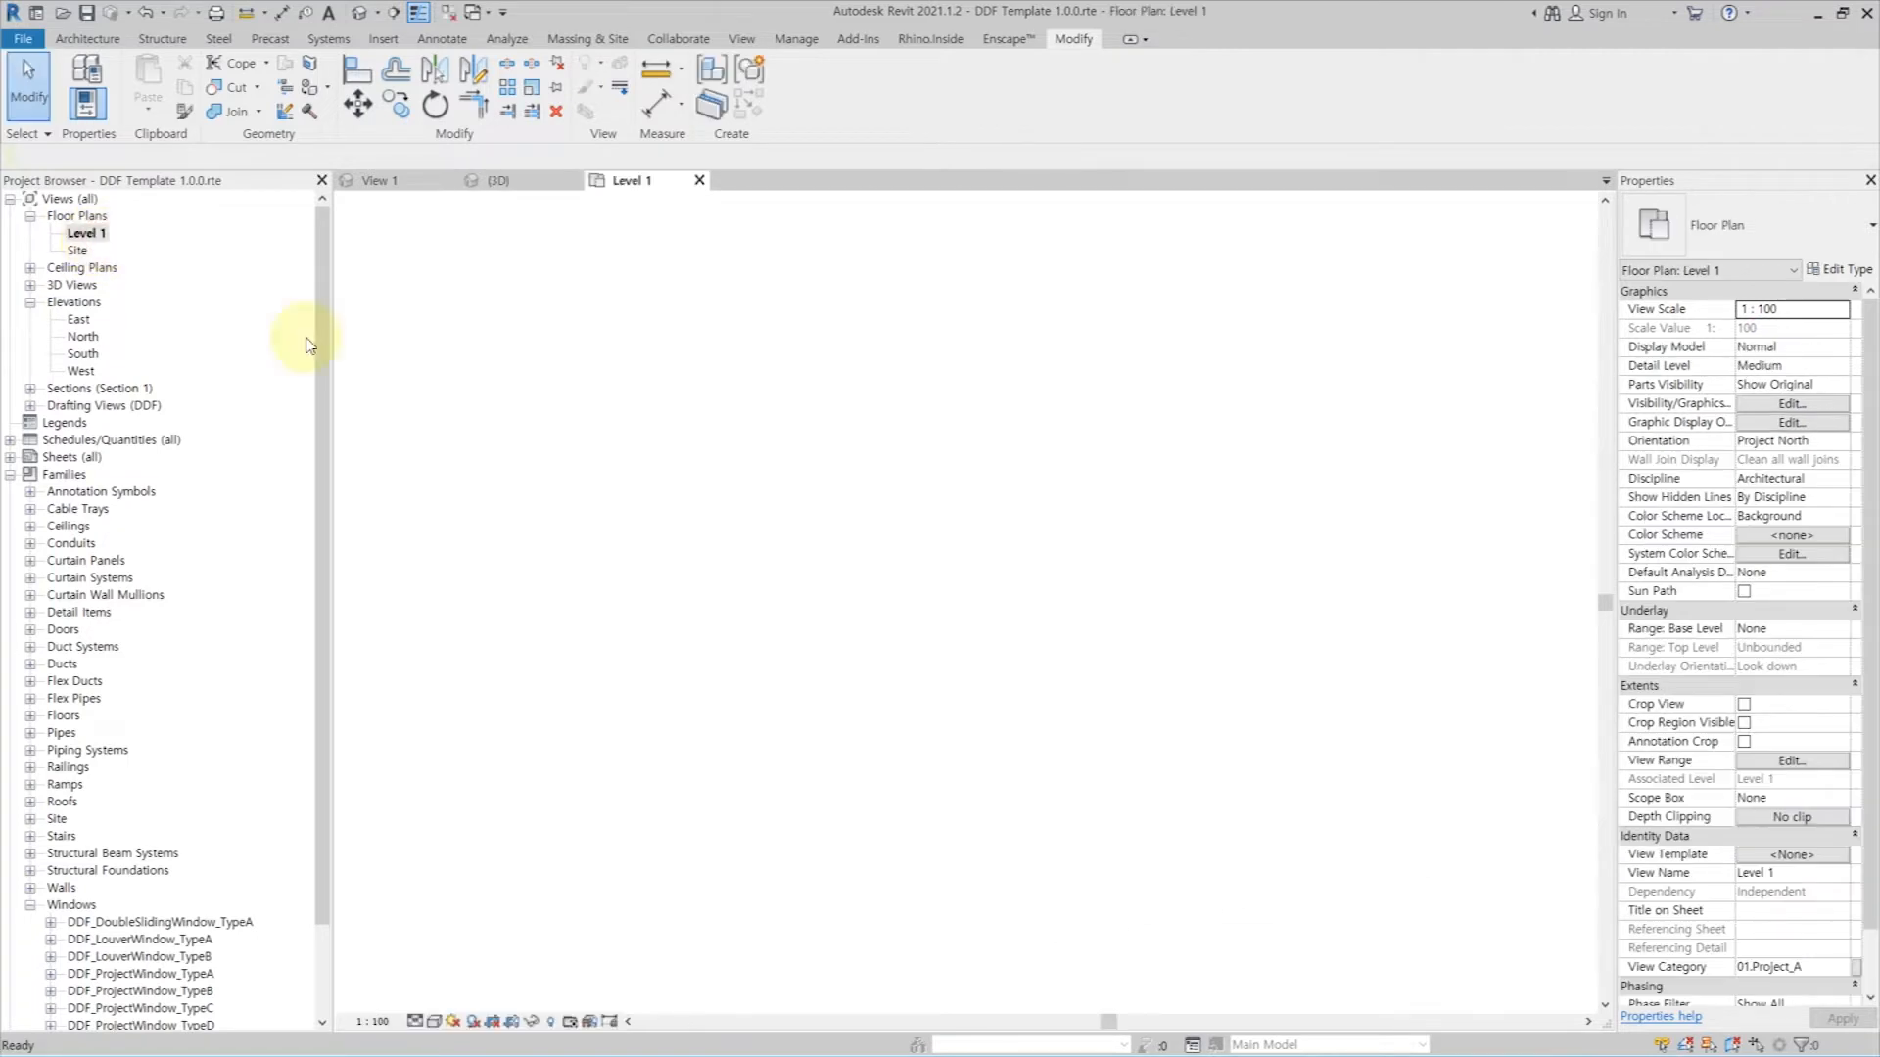
{"action": "scroll", "coordinate": [1003, 636], "scroll_direction": "up", "scroll_amount": 7}
{"action": "left_click", "coordinate": [1180, 423]}
{"action": "left_click_drag", "start_coordinate": [1182, 433], "coordinate": [604, 451]}
Step: Set the casement window type's _InnerFrameThk and _InnerFrameWidth to 50 each
{"action": "scroll", "coordinate": [1104, 588], "scroll_direction": "up", "scroll_amount": 1}
{"action": "left_click", "coordinate": [1123, 545]}
{"action": "left_click", "coordinate": [1839, 269]}
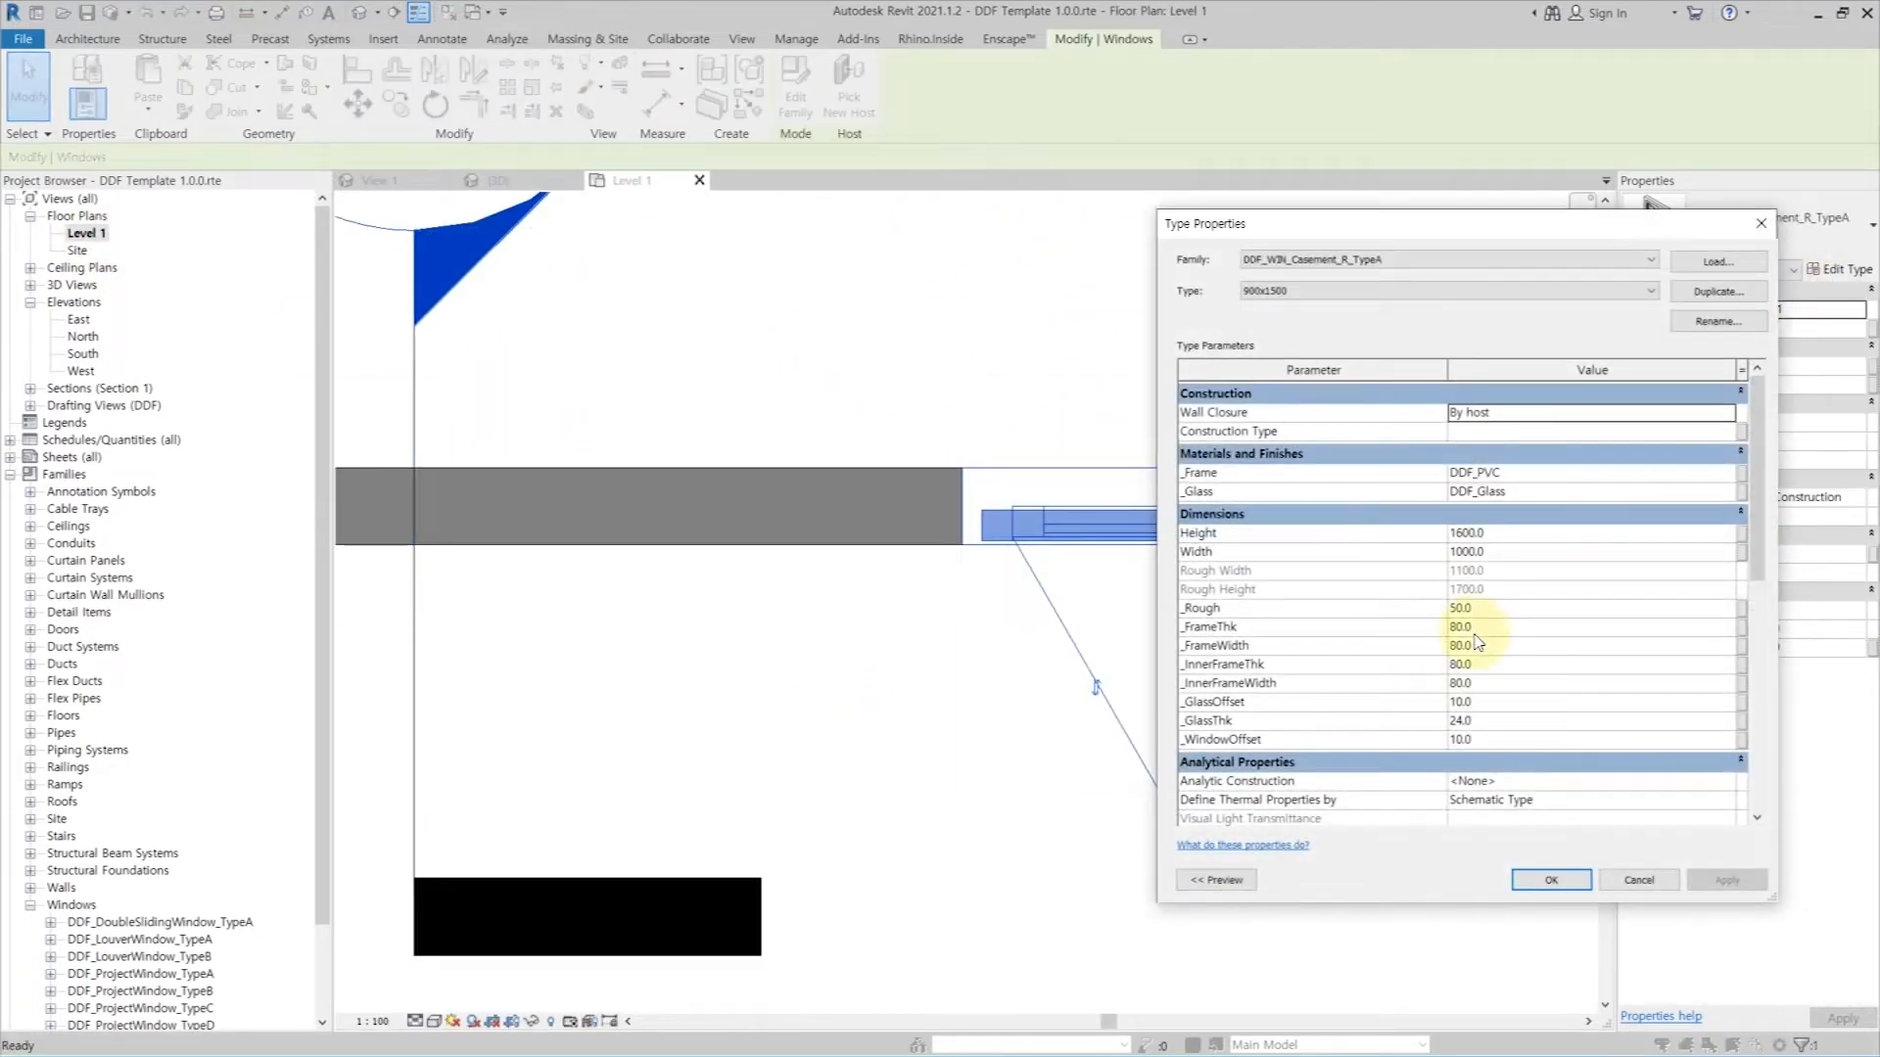
{"action": "left_click", "coordinate": [1497, 665]}
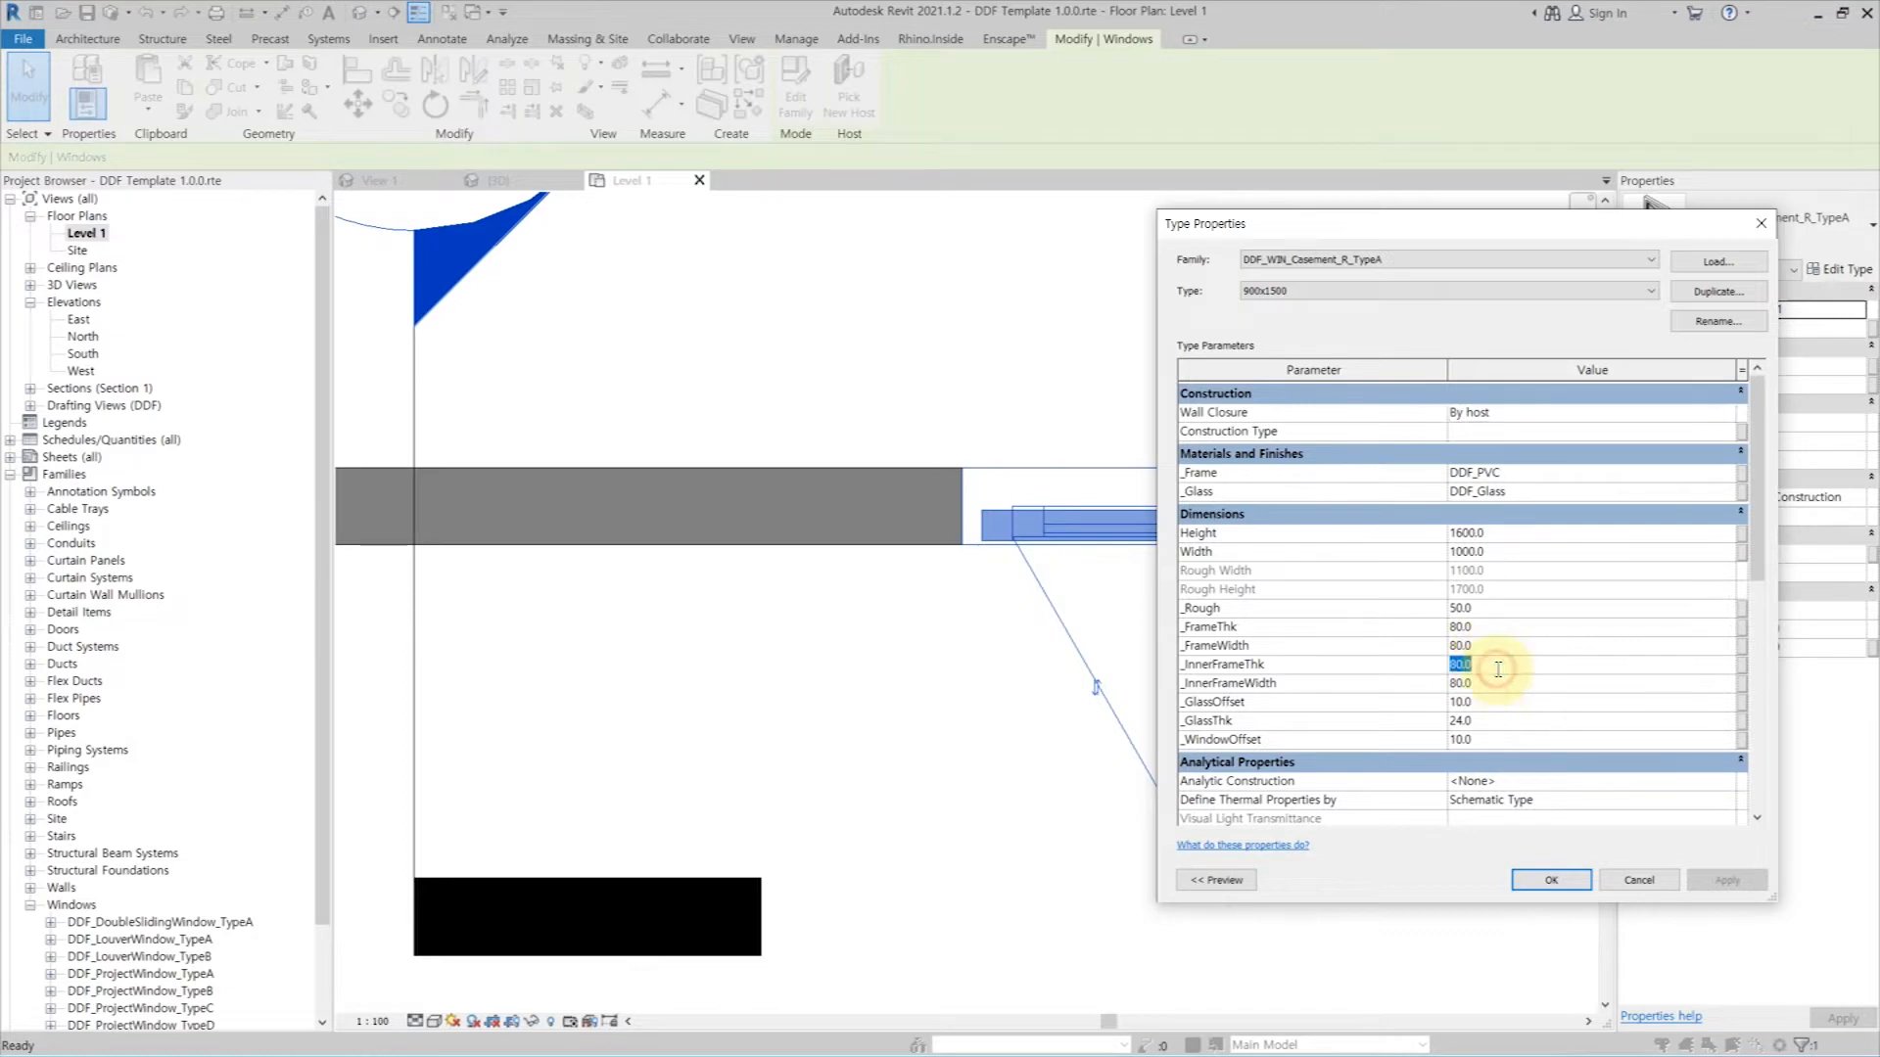
{"action": "left_click", "coordinate": [1727, 880]}
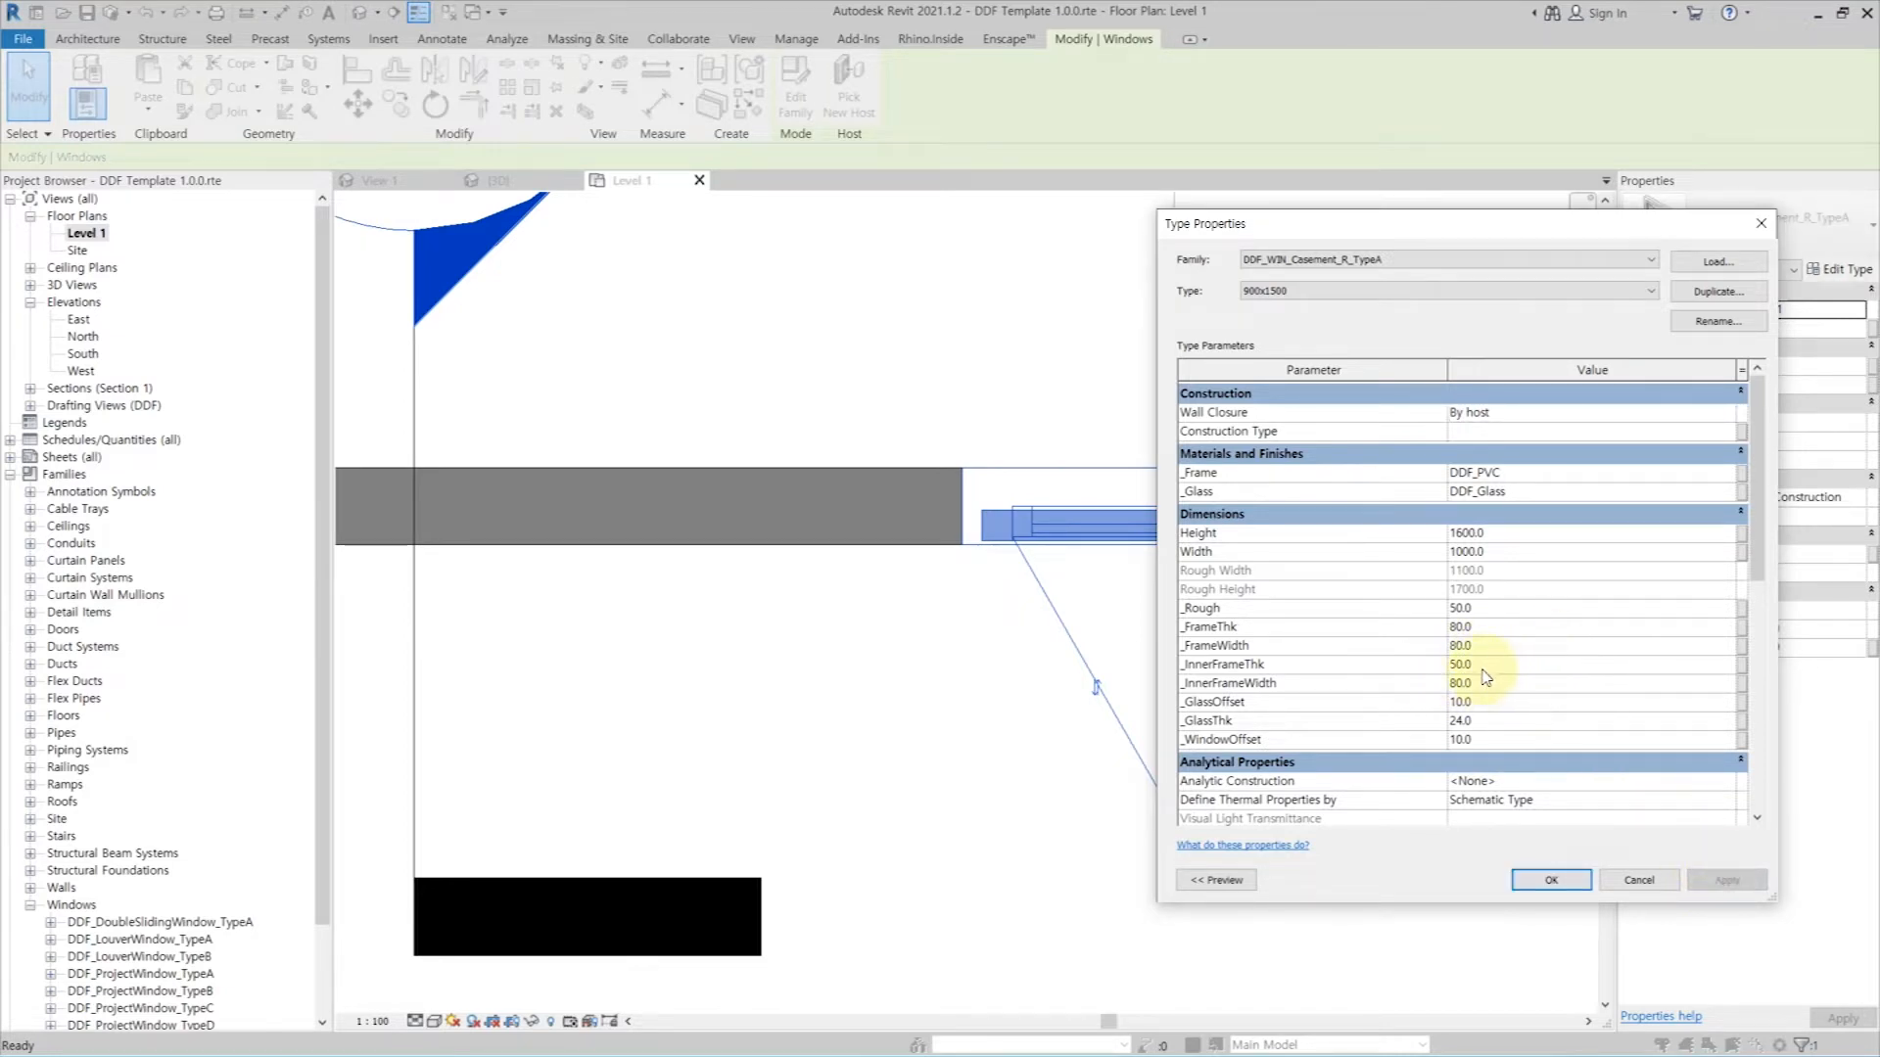
{"action": "type", "text": "50"}
{"action": "left_click", "coordinate": [1726, 881]}
{"action": "left_click", "coordinate": [1495, 737]}
{"action": "left_click", "coordinate": [1551, 880]}
Step: Set the casement window type's _WindowOffset and _GlassOffset to 0
{"action": "scroll", "coordinate": [1483, 523], "scroll_direction": "up", "scroll_amount": 3}
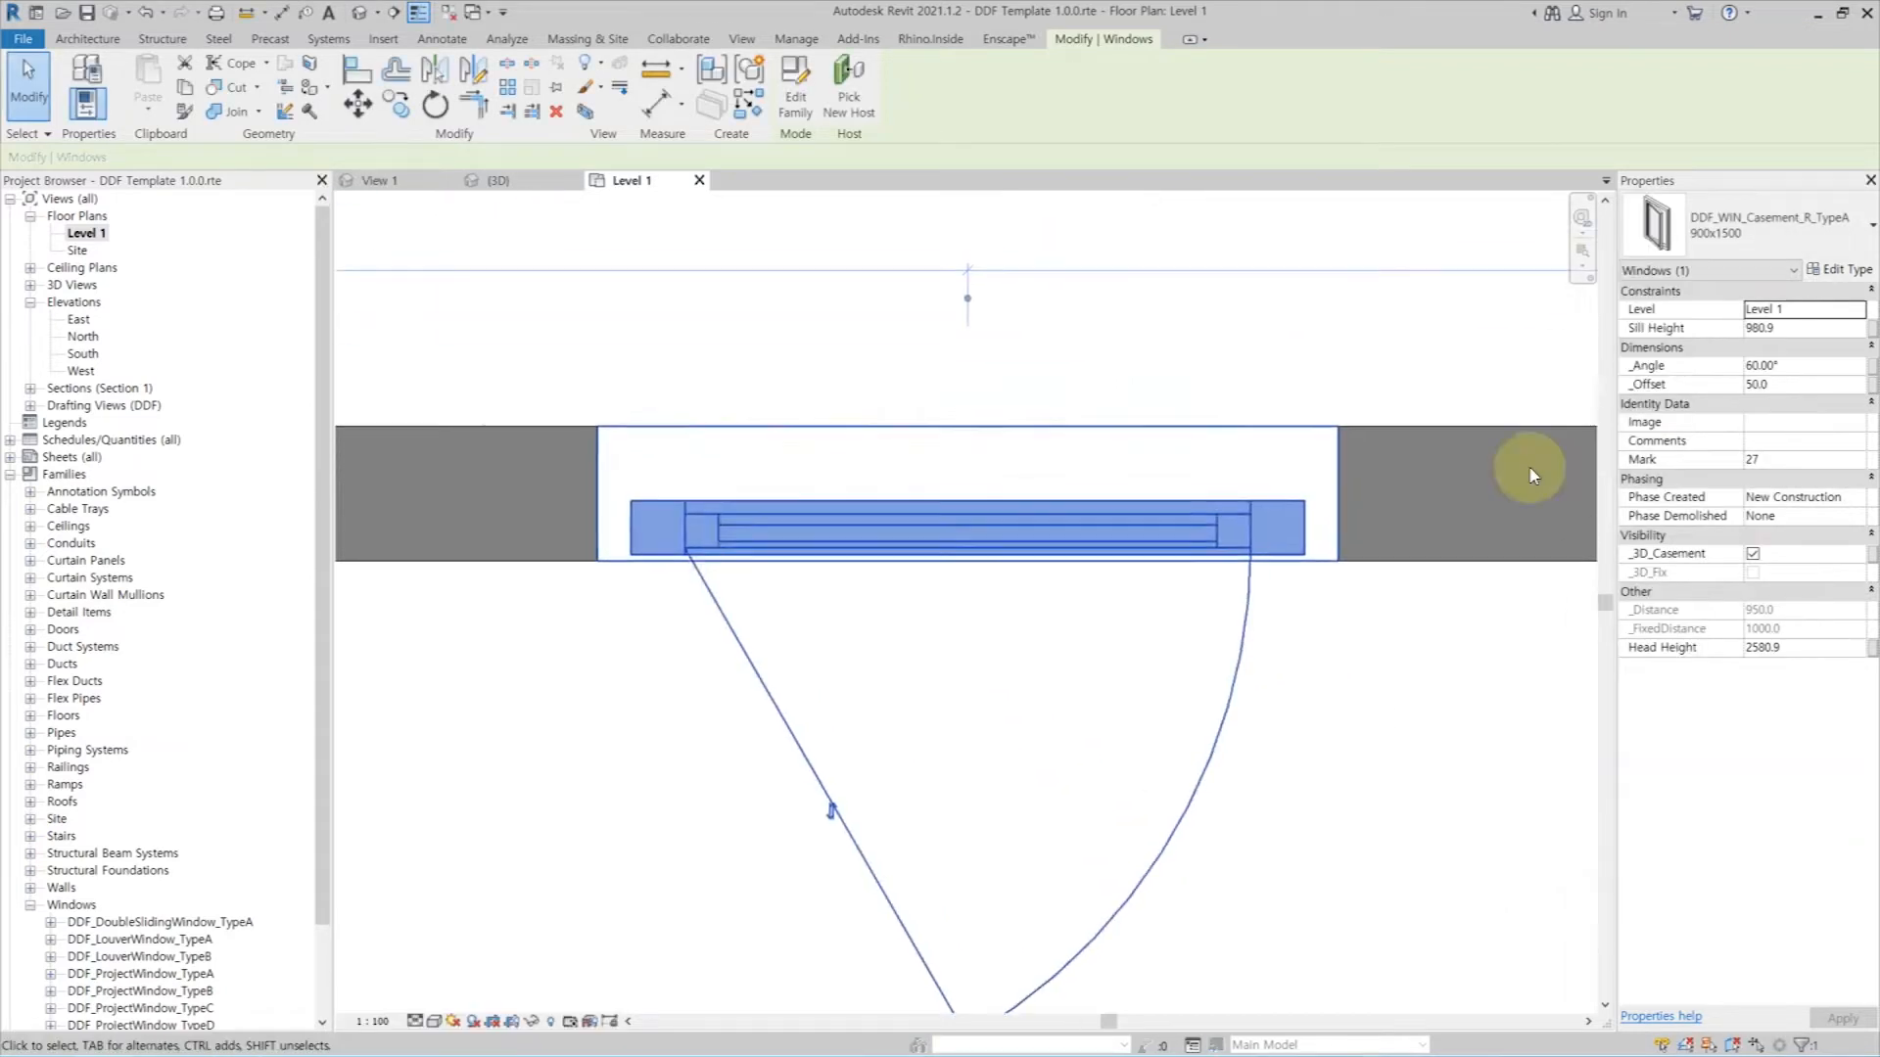
{"action": "left_click", "coordinate": [1836, 268]}
{"action": "left_click", "coordinate": [1527, 740]}
{"action": "type", "text": "0"}
{"action": "left_click", "coordinate": [1728, 880]}
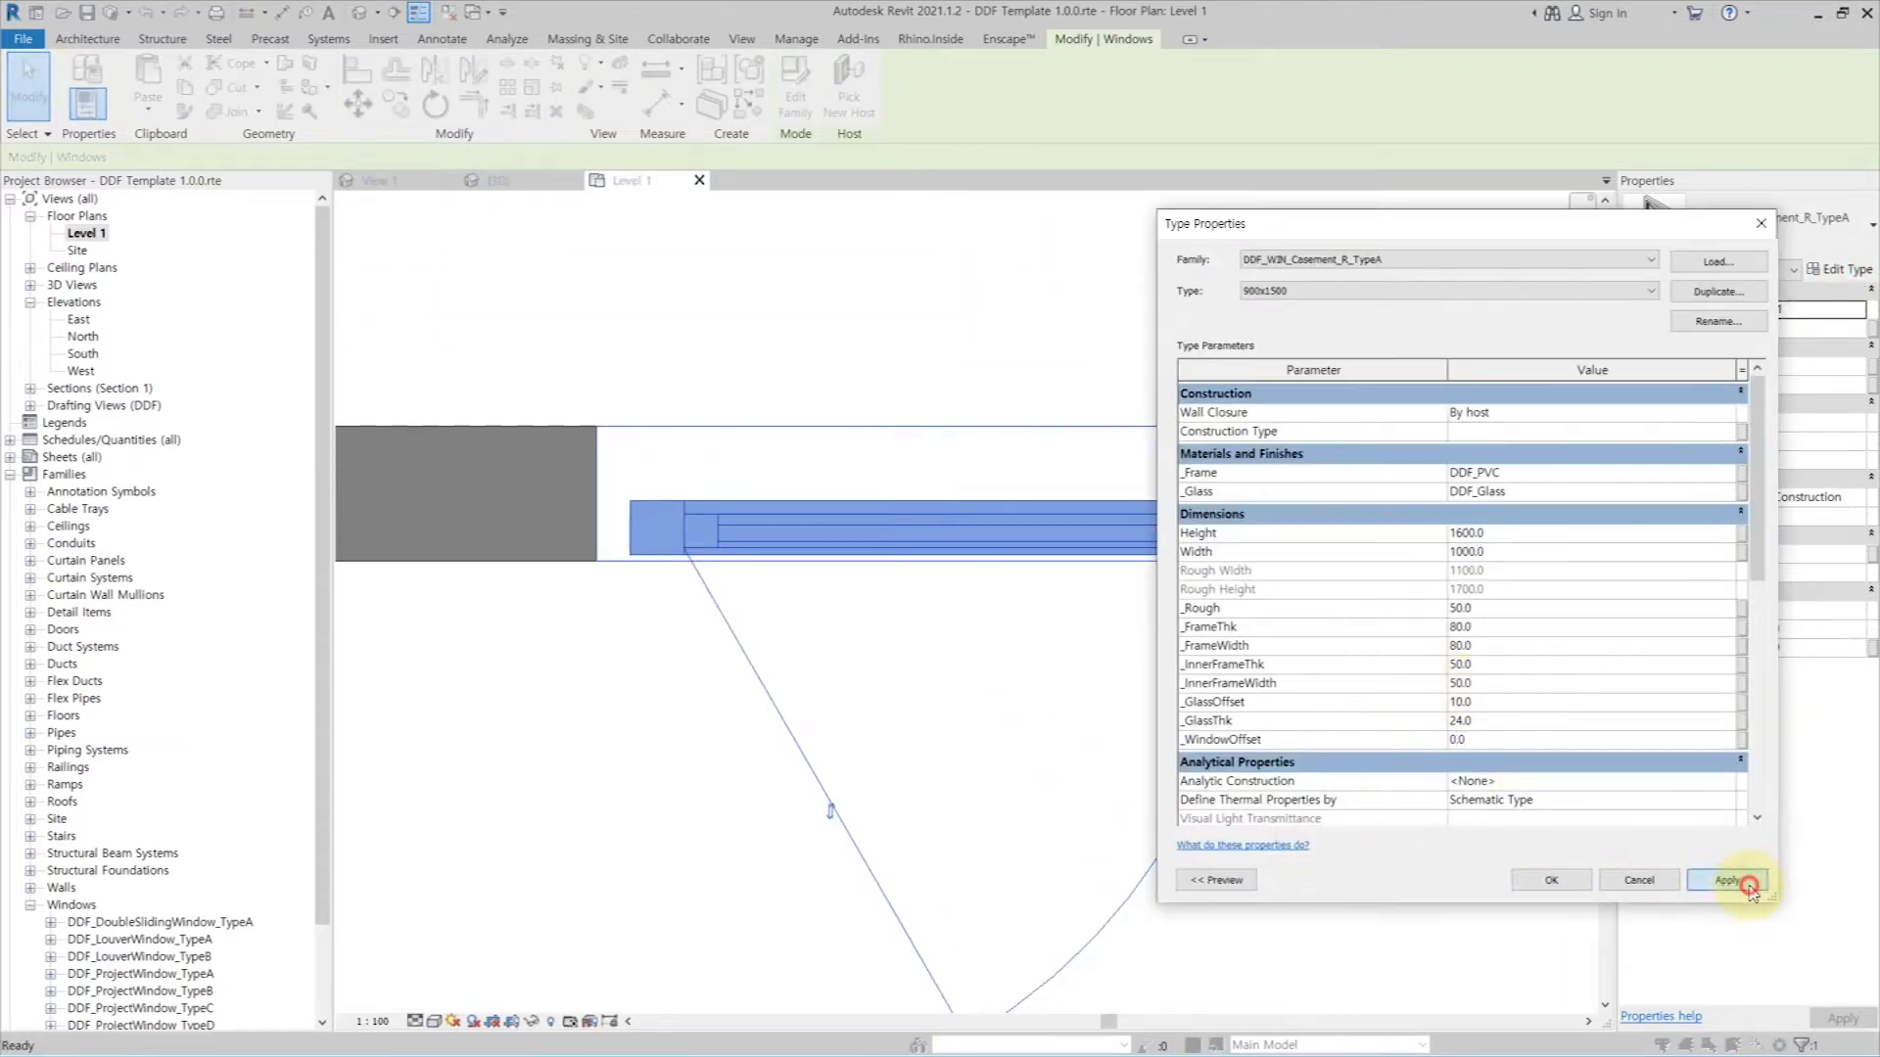
{"action": "type", "text": "0"}
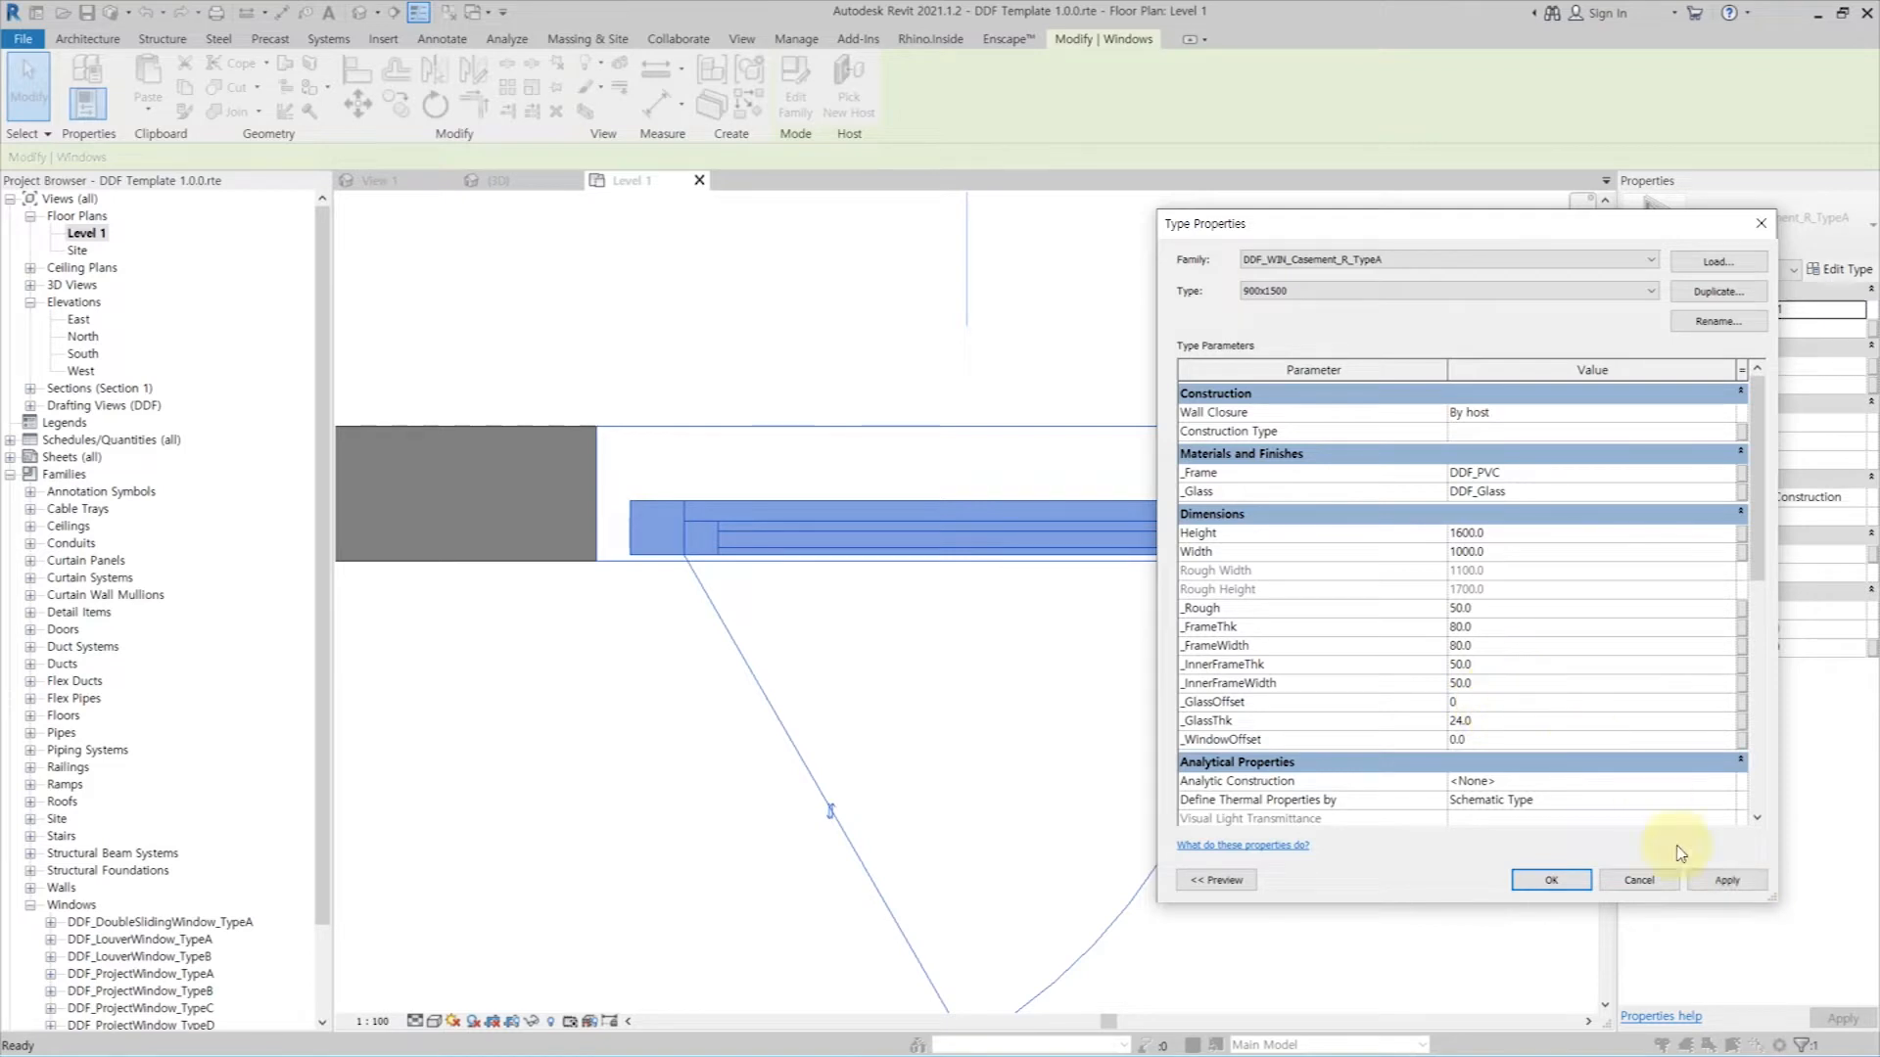
{"action": "left_click", "coordinate": [1728, 880]}
{"action": "left_click", "coordinate": [1551, 880]}
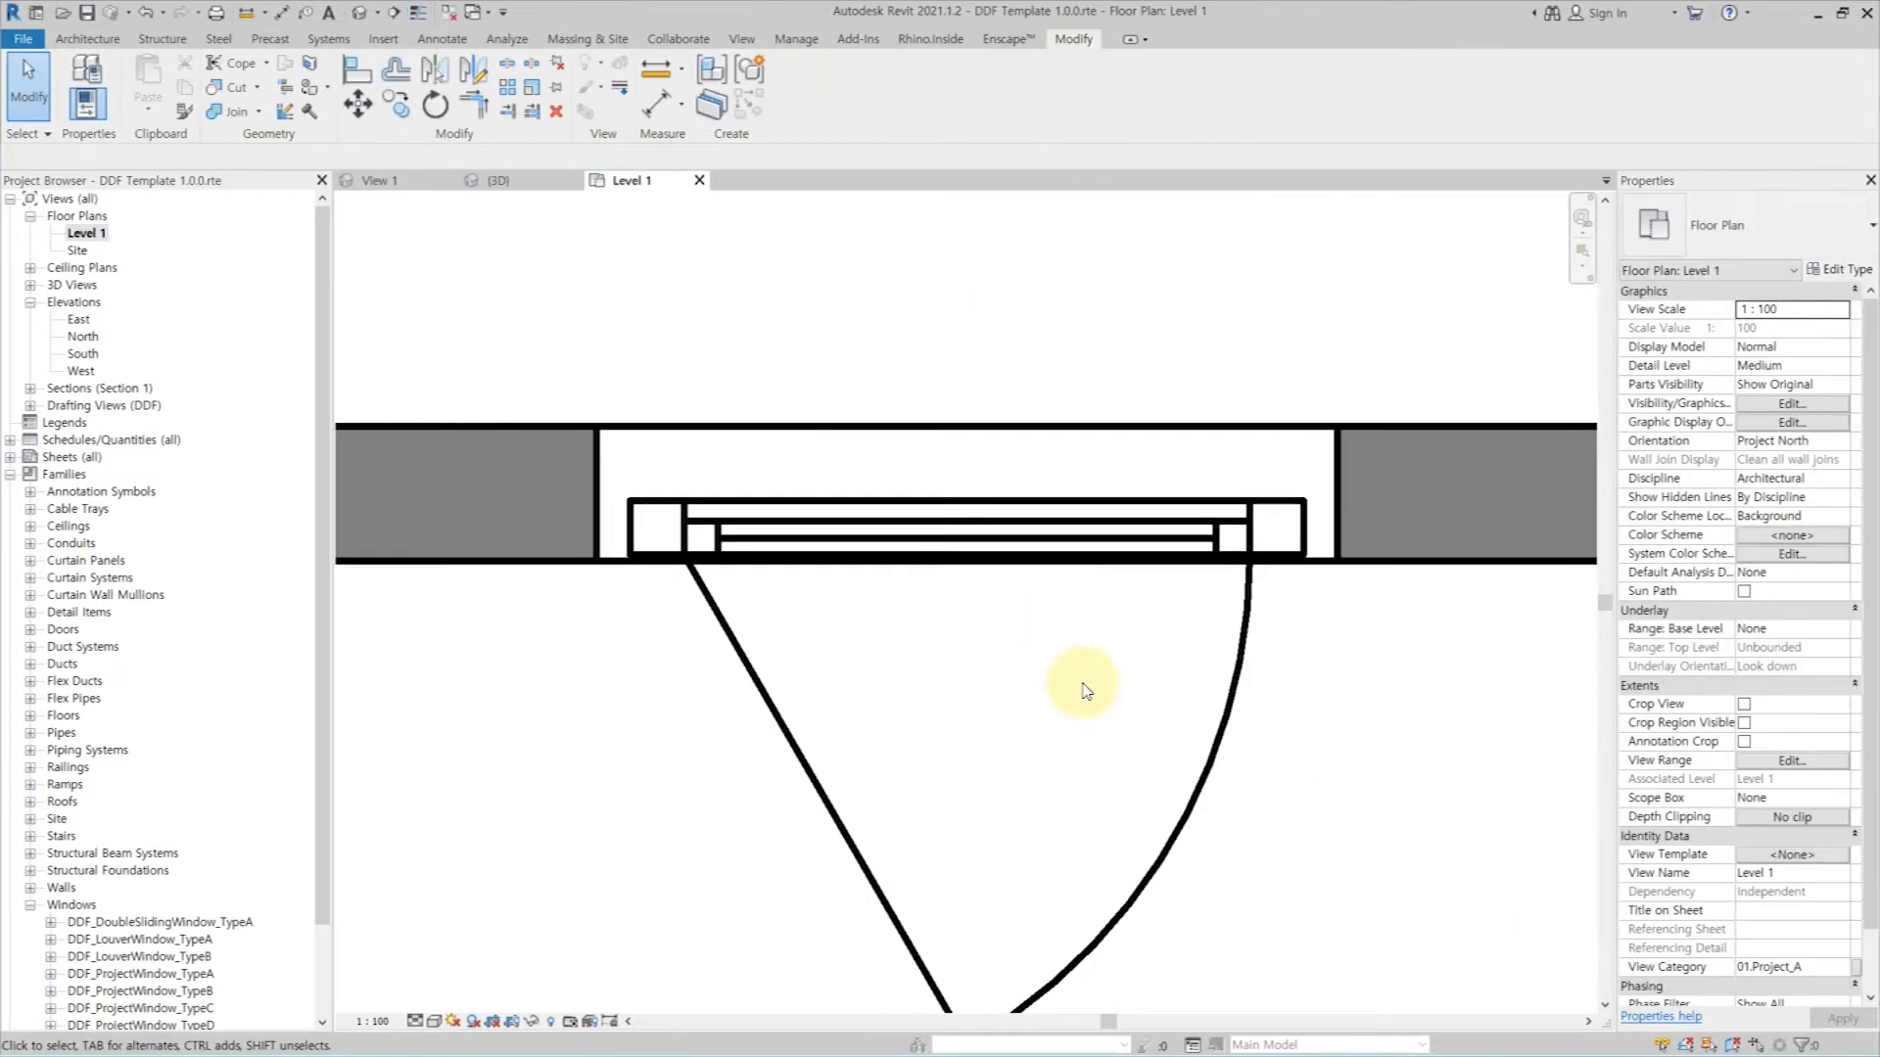
Step: Set the window instance's _Offset to 100 and its _Angle to 30°
{"action": "left_click", "coordinate": [1259, 525]}
{"action": "left_click", "coordinate": [1841, 385]}
{"action": "type", "text": "100"}
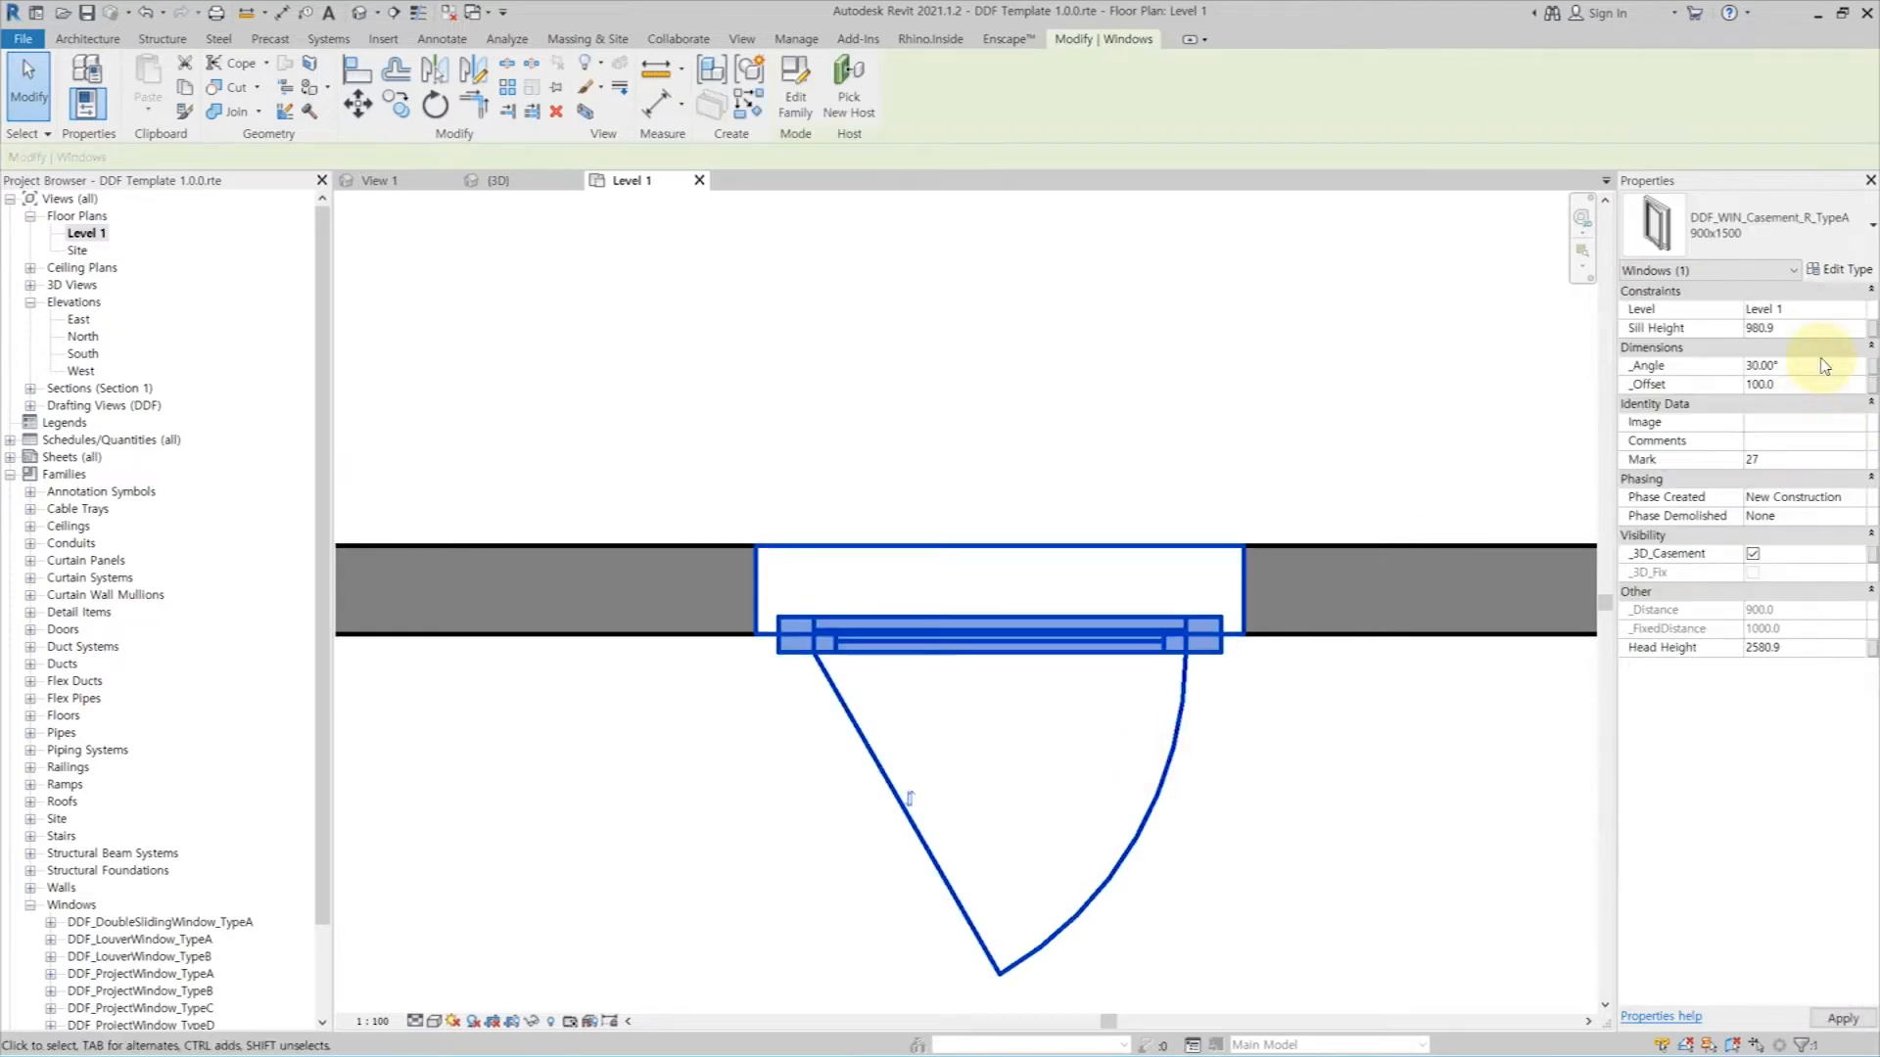
{"action": "left_click", "coordinate": [1019, 608]}
Step: Open the South elevation and set the casement window type's _Rough to 1
{"action": "double_click", "coordinate": [82, 353]}
{"action": "scroll", "coordinate": [989, 612], "scroll_direction": "up", "scroll_amount": 10}
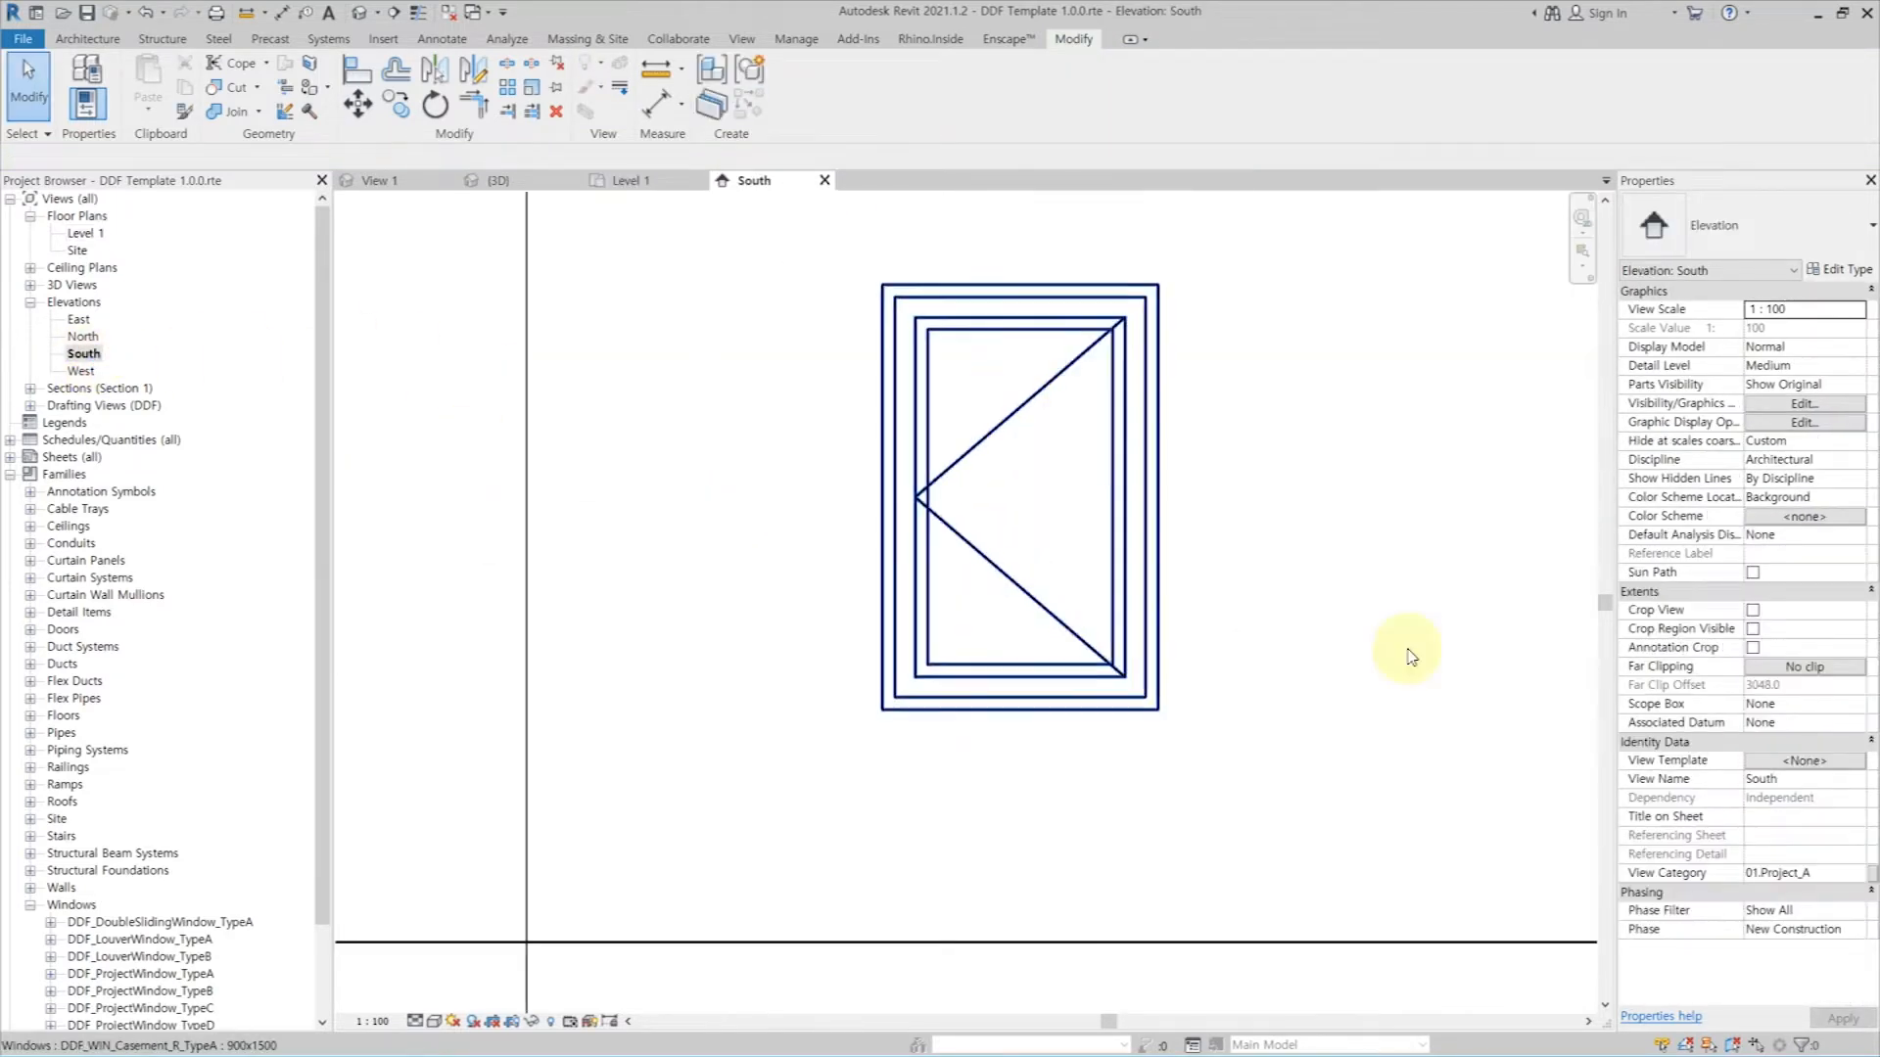
{"action": "left_click", "coordinate": [1131, 432]}
{"action": "left_click", "coordinate": [1829, 269]}
{"action": "left_click", "coordinate": [1507, 608]}
{"action": "type", "text": "1"}
{"action": "left_click", "coordinate": [1550, 880]}
{"action": "left_click", "coordinate": [1398, 764]}
Step: Move the section line in the South elevation to the right so it cuts through the middle of the casement window
{"action": "scroll", "coordinate": [1213, 567], "scroll_direction": "down", "scroll_amount": 3}
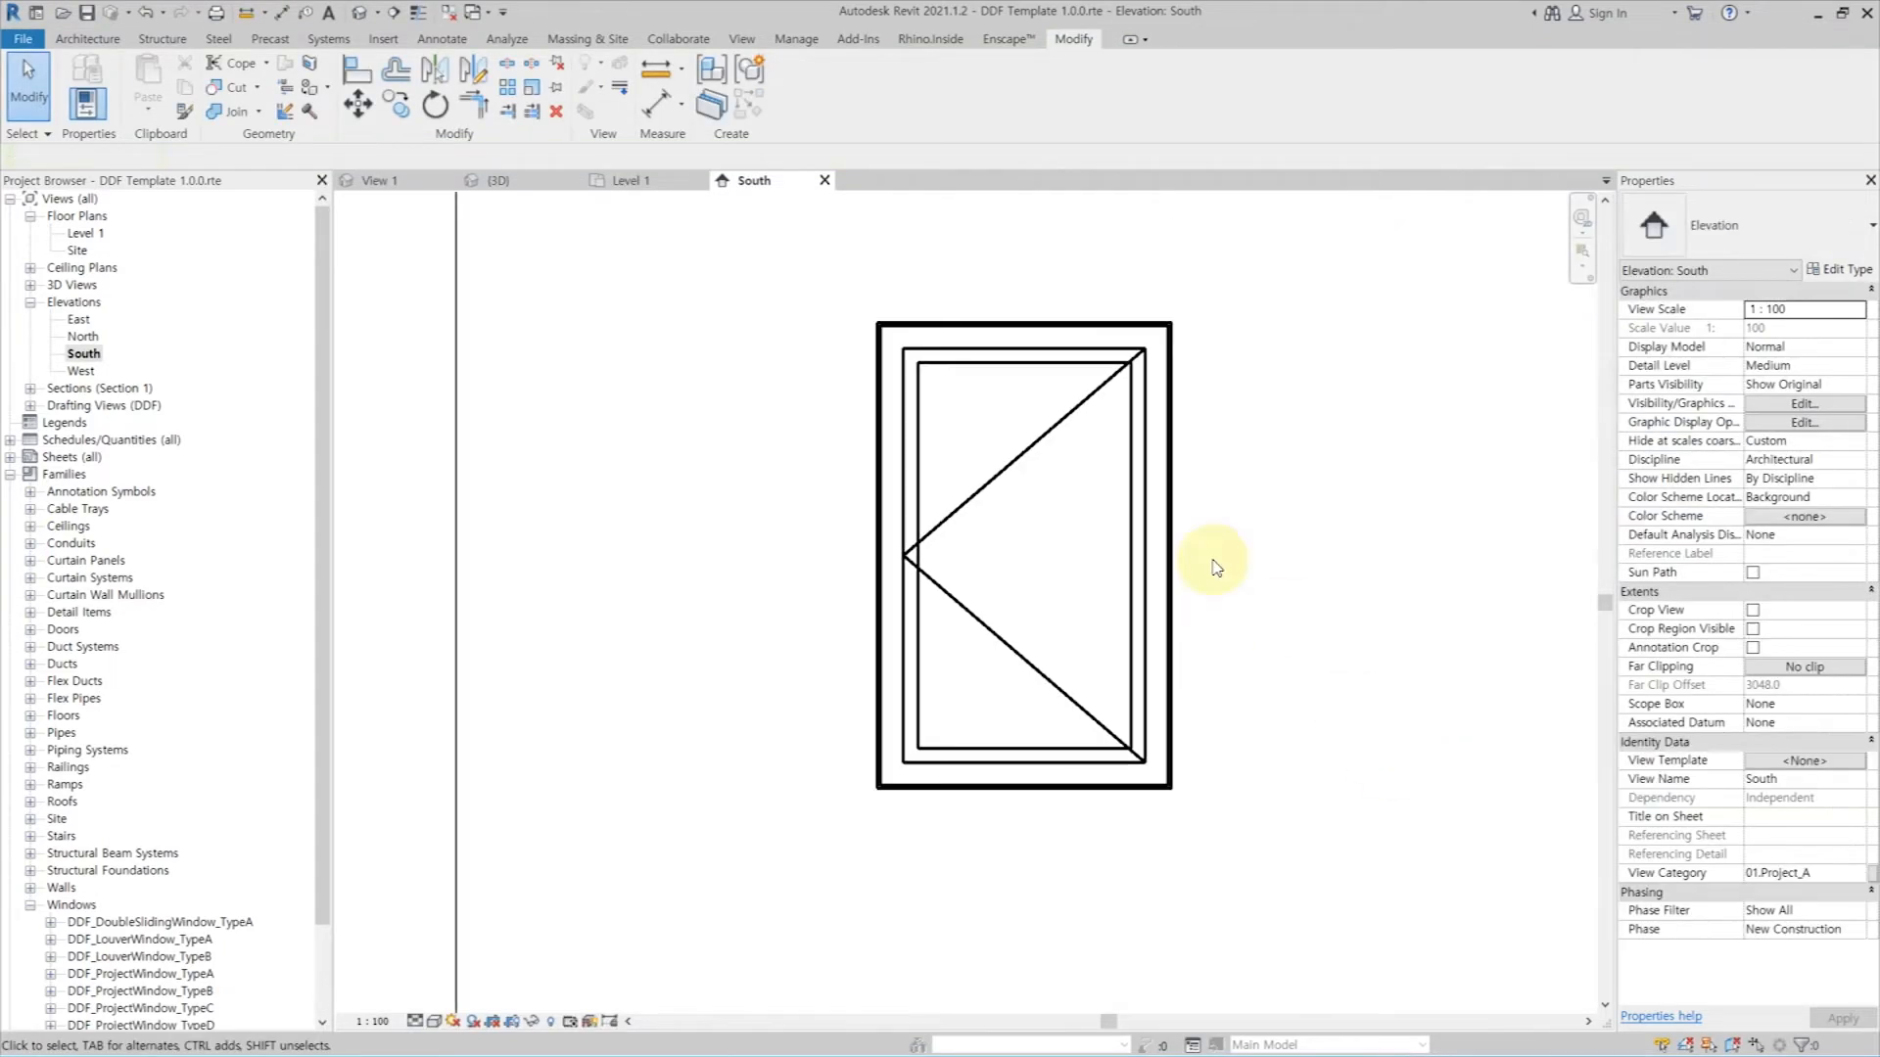
{"action": "scroll", "coordinate": [881, 548], "scroll_direction": "down", "scroll_amount": 3}
{"action": "left_click", "coordinate": [705, 530]}
{"action": "left_click_drag", "start_coordinate": [713, 533], "coordinate": [958, 588]}
{"action": "scroll", "coordinate": [1010, 739], "scroll_direction": "down", "scroll_amount": 1}
{"action": "left_click", "coordinate": [1016, 734]}
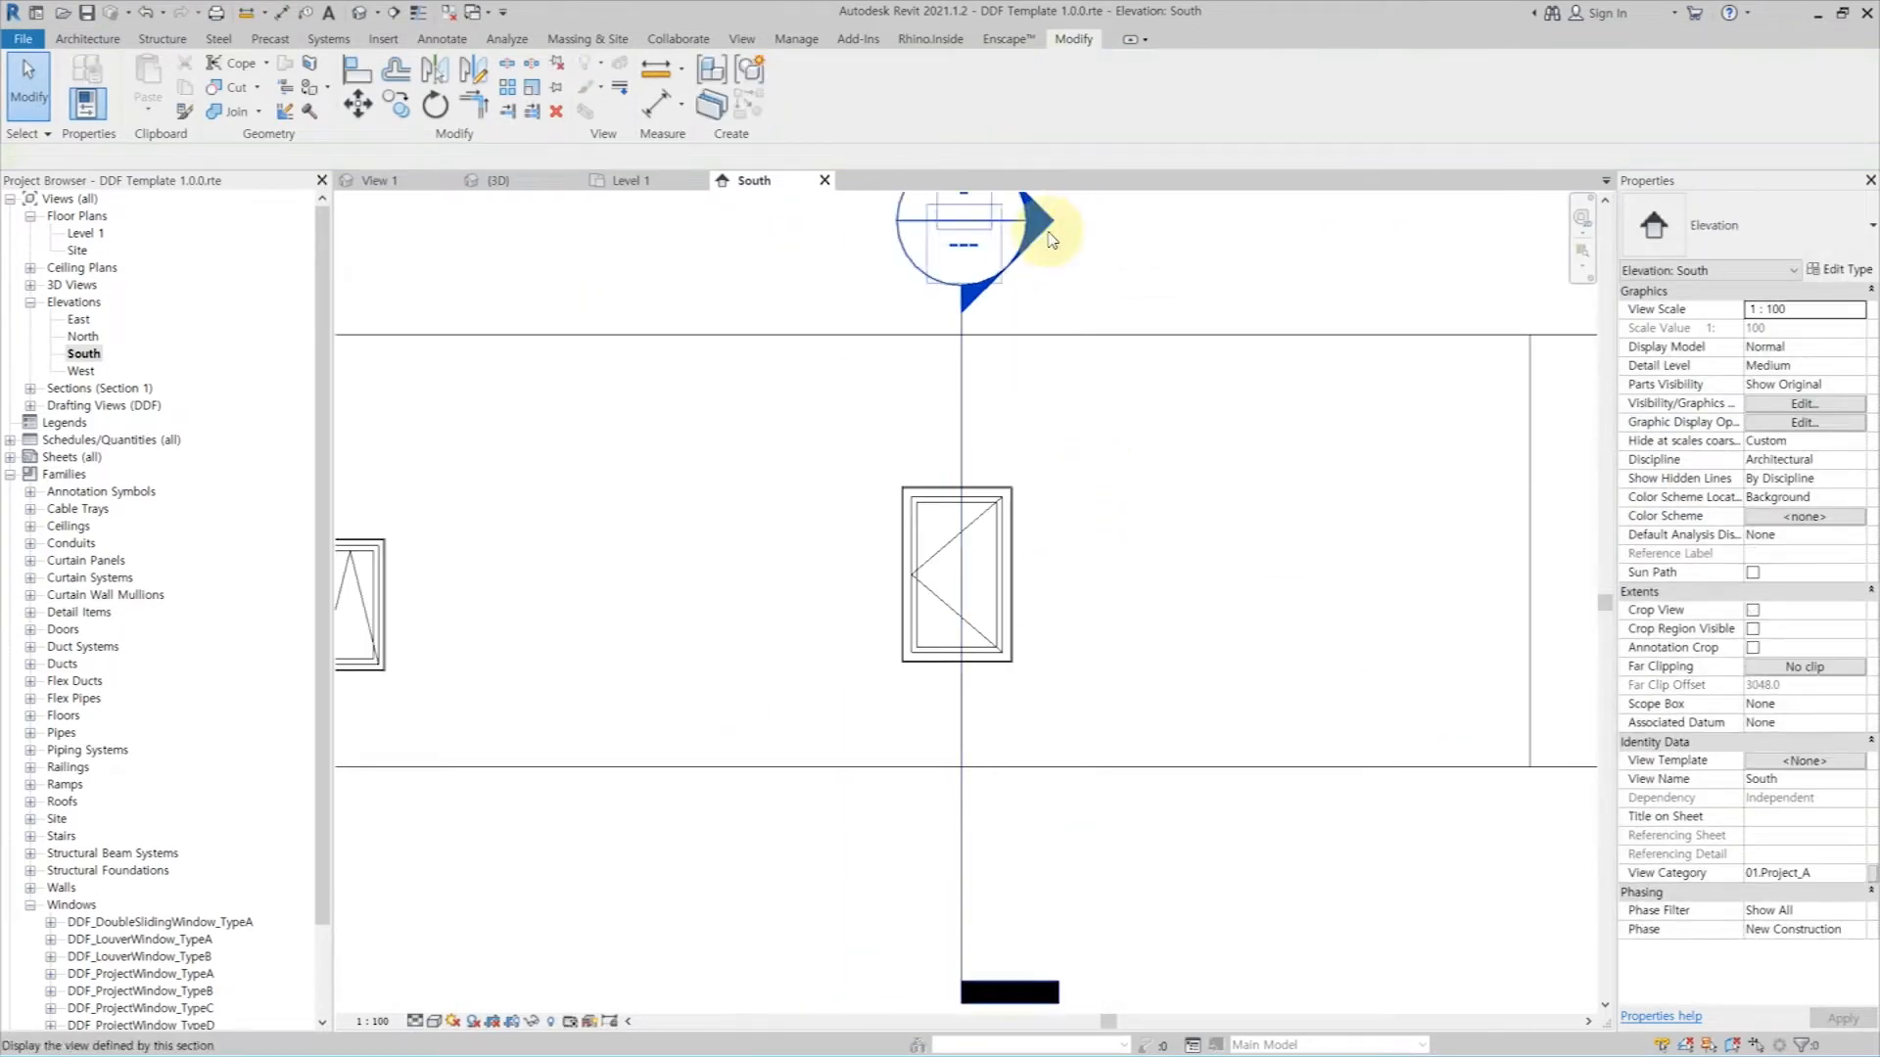
Step: Open the view of this section, examine the casement window's profile in the wall, and return to the default 3D view
{"action": "double_click", "coordinate": [1044, 238]}
{"action": "scroll", "coordinate": [888, 516], "scroll_direction": "up", "scroll_amount": 7}
{"action": "left_click", "coordinate": [889, 494]}
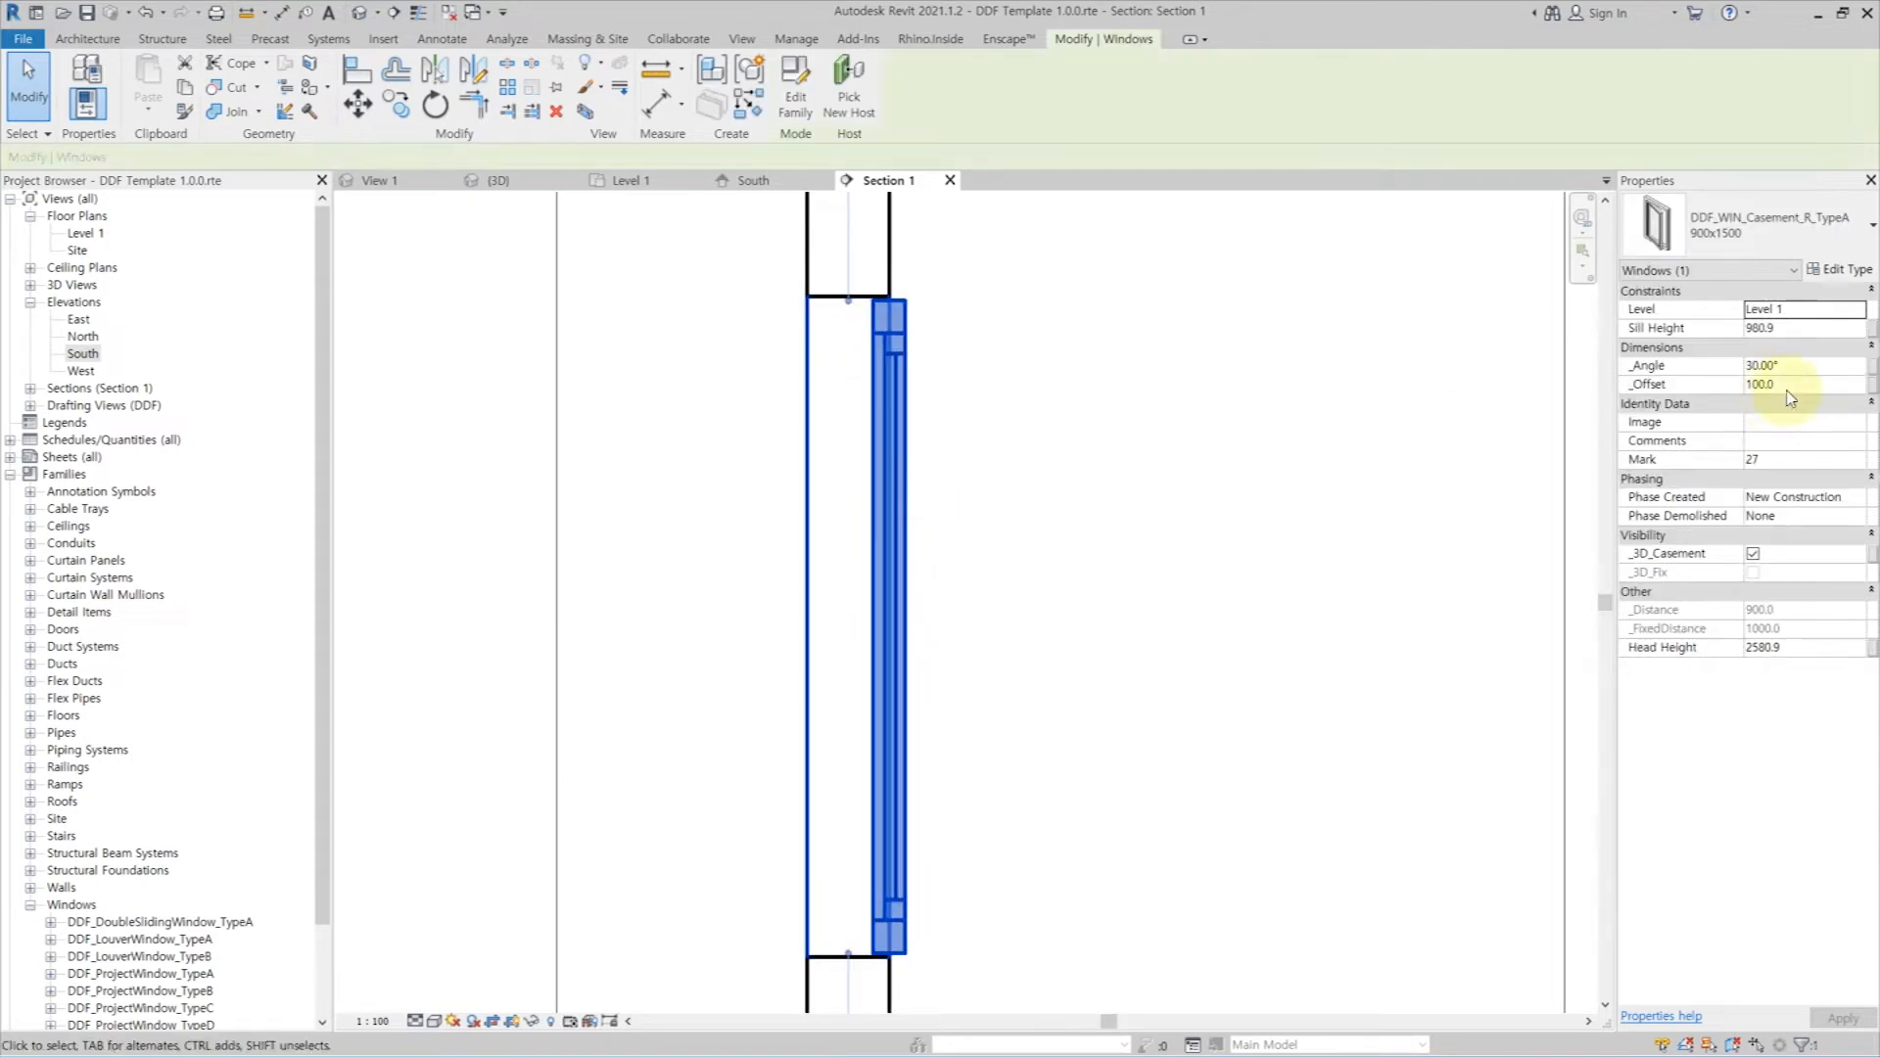
{"action": "left_click", "coordinate": [1100, 546]}
{"action": "scroll", "coordinate": [1099, 545], "scroll_direction": "down", "scroll_amount": 1}
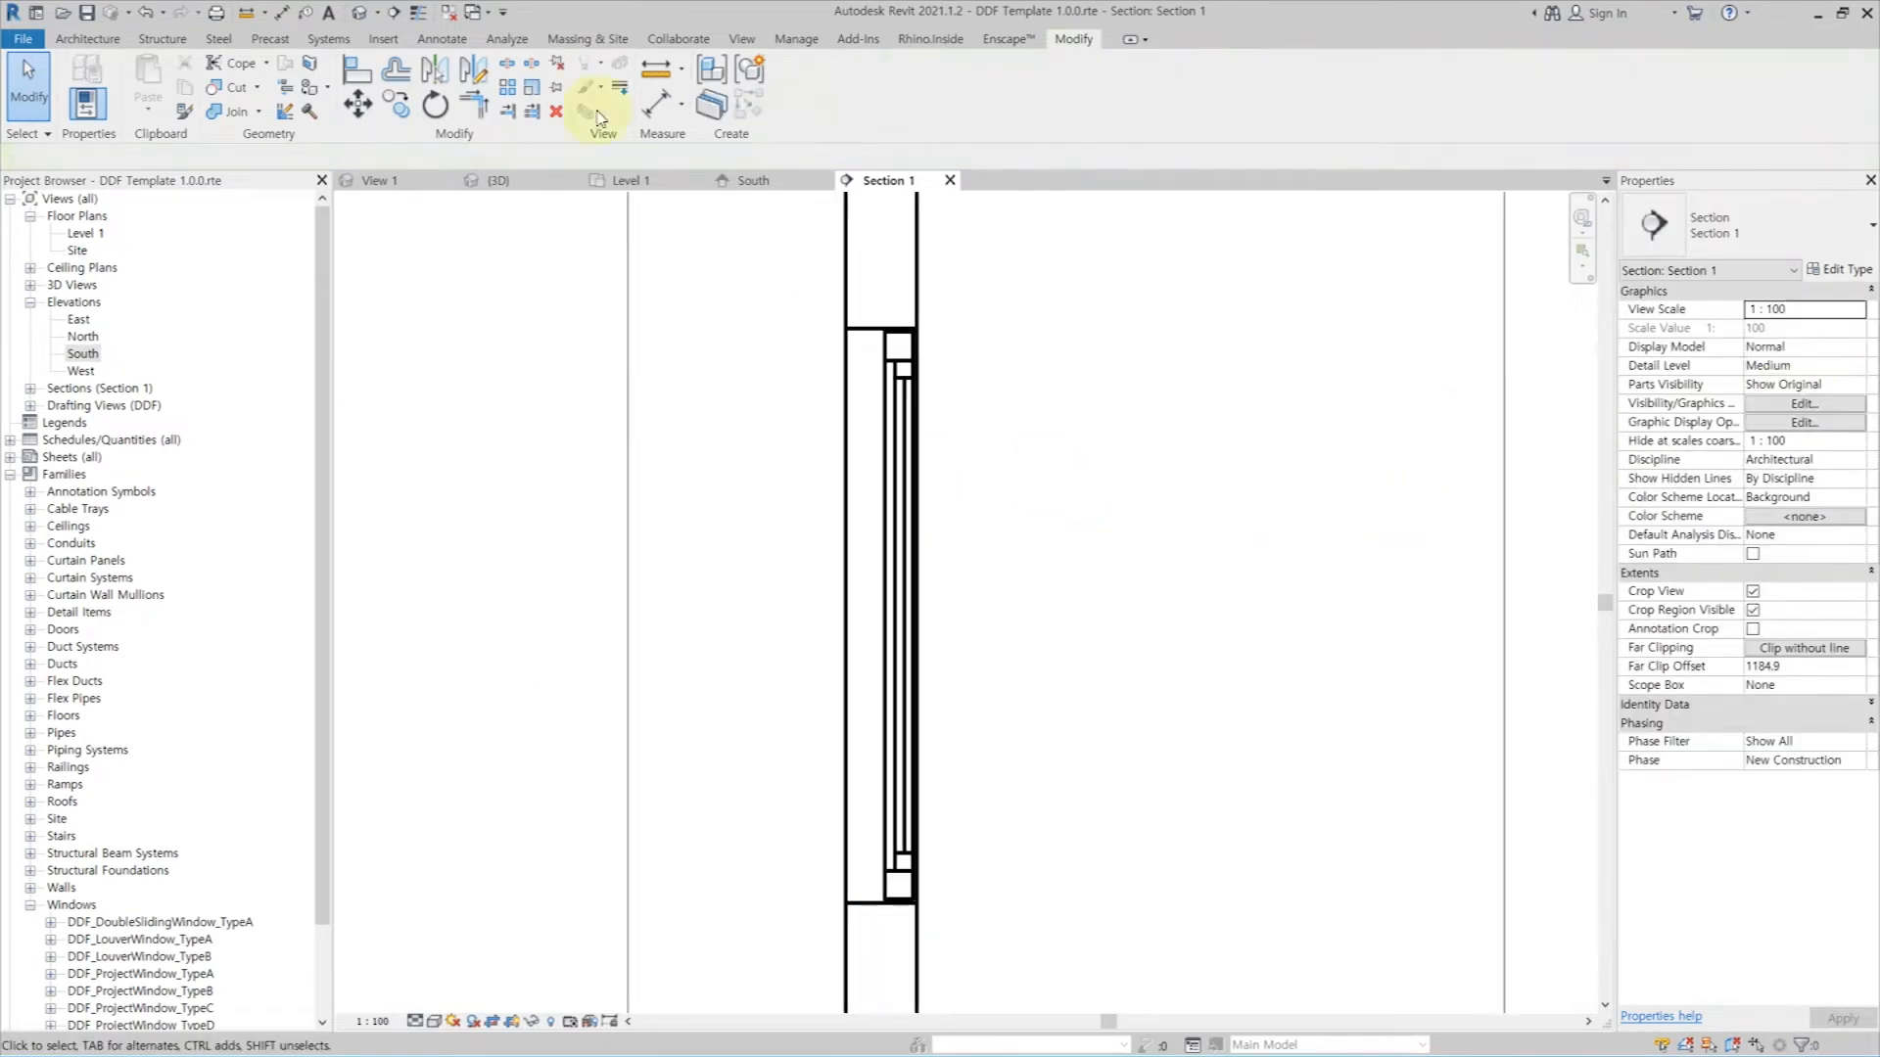
{"action": "left_click", "coordinate": [363, 14]}
{"action": "scroll", "coordinate": [1074, 637], "scroll_direction": "up", "scroll_amount": 8}
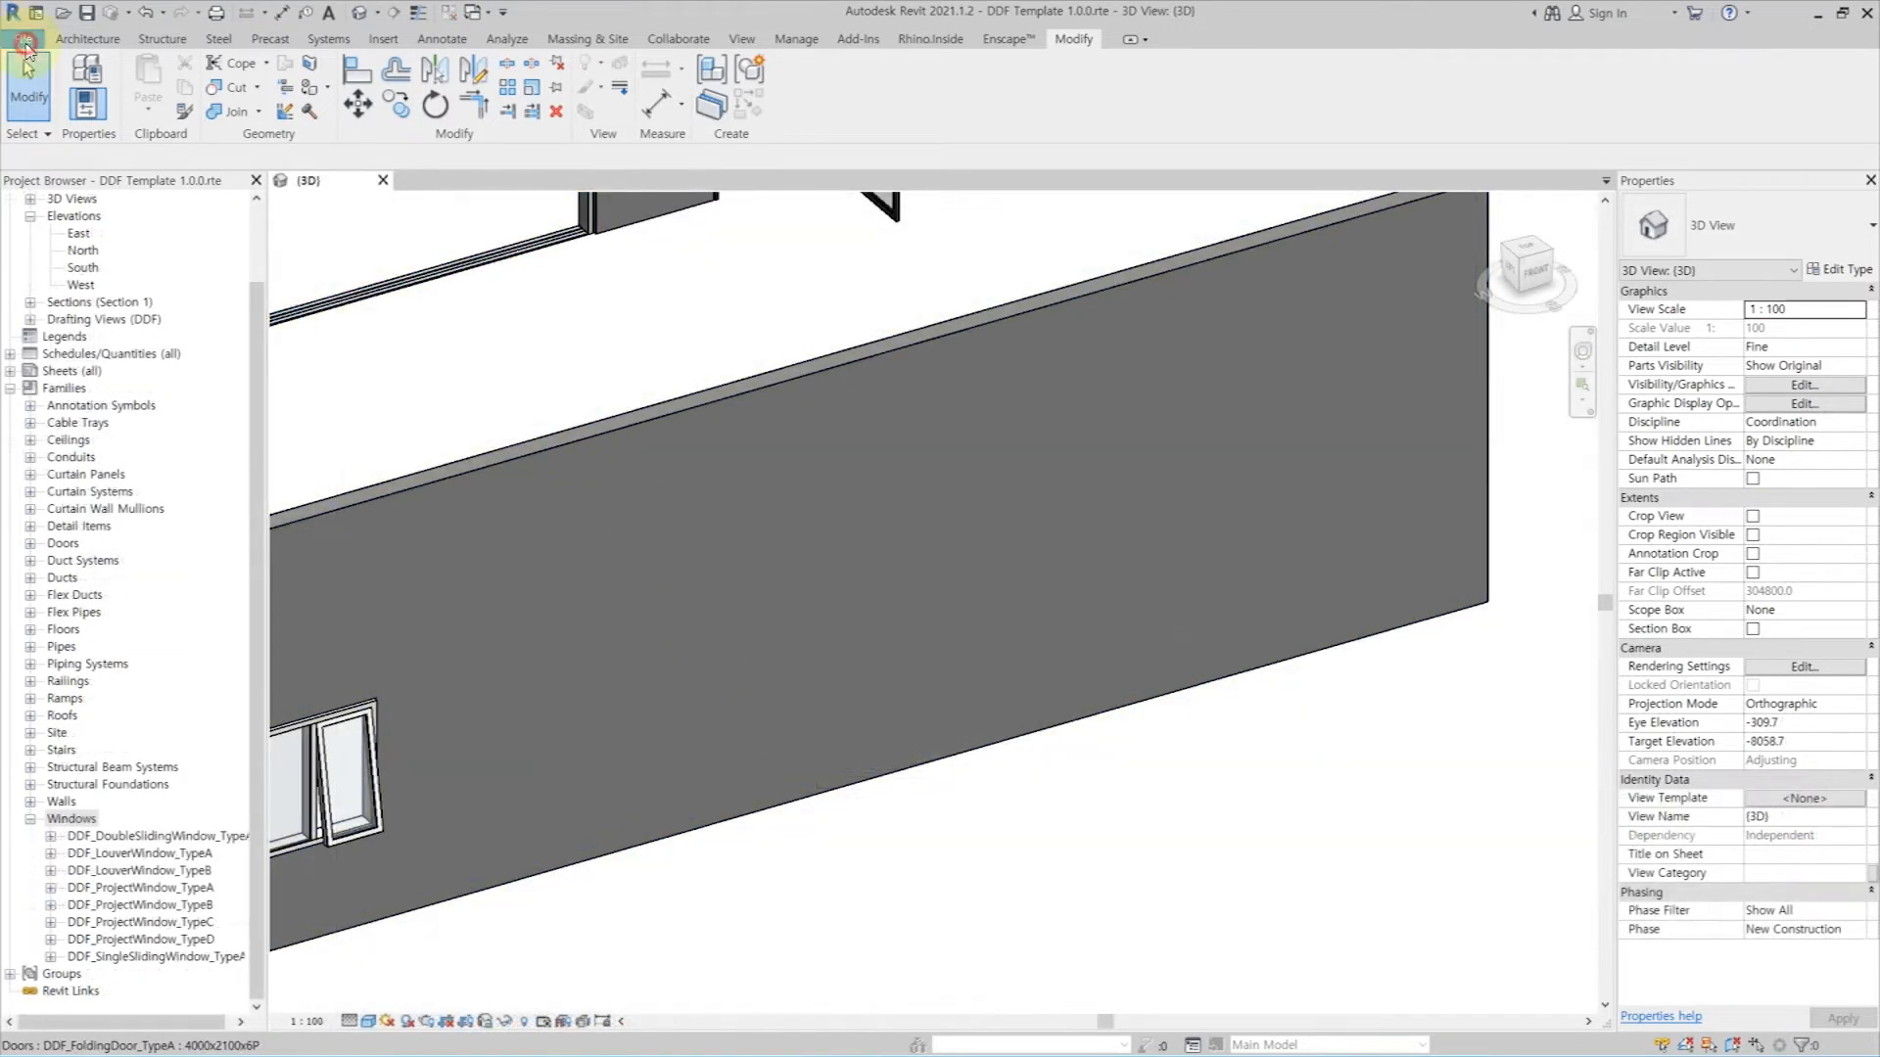
Step: Create a new family from the Metric Window.rft template in the English templates folder
{"action": "left_click", "coordinate": [26, 43]}
{"action": "left_click", "coordinate": [121, 129]}
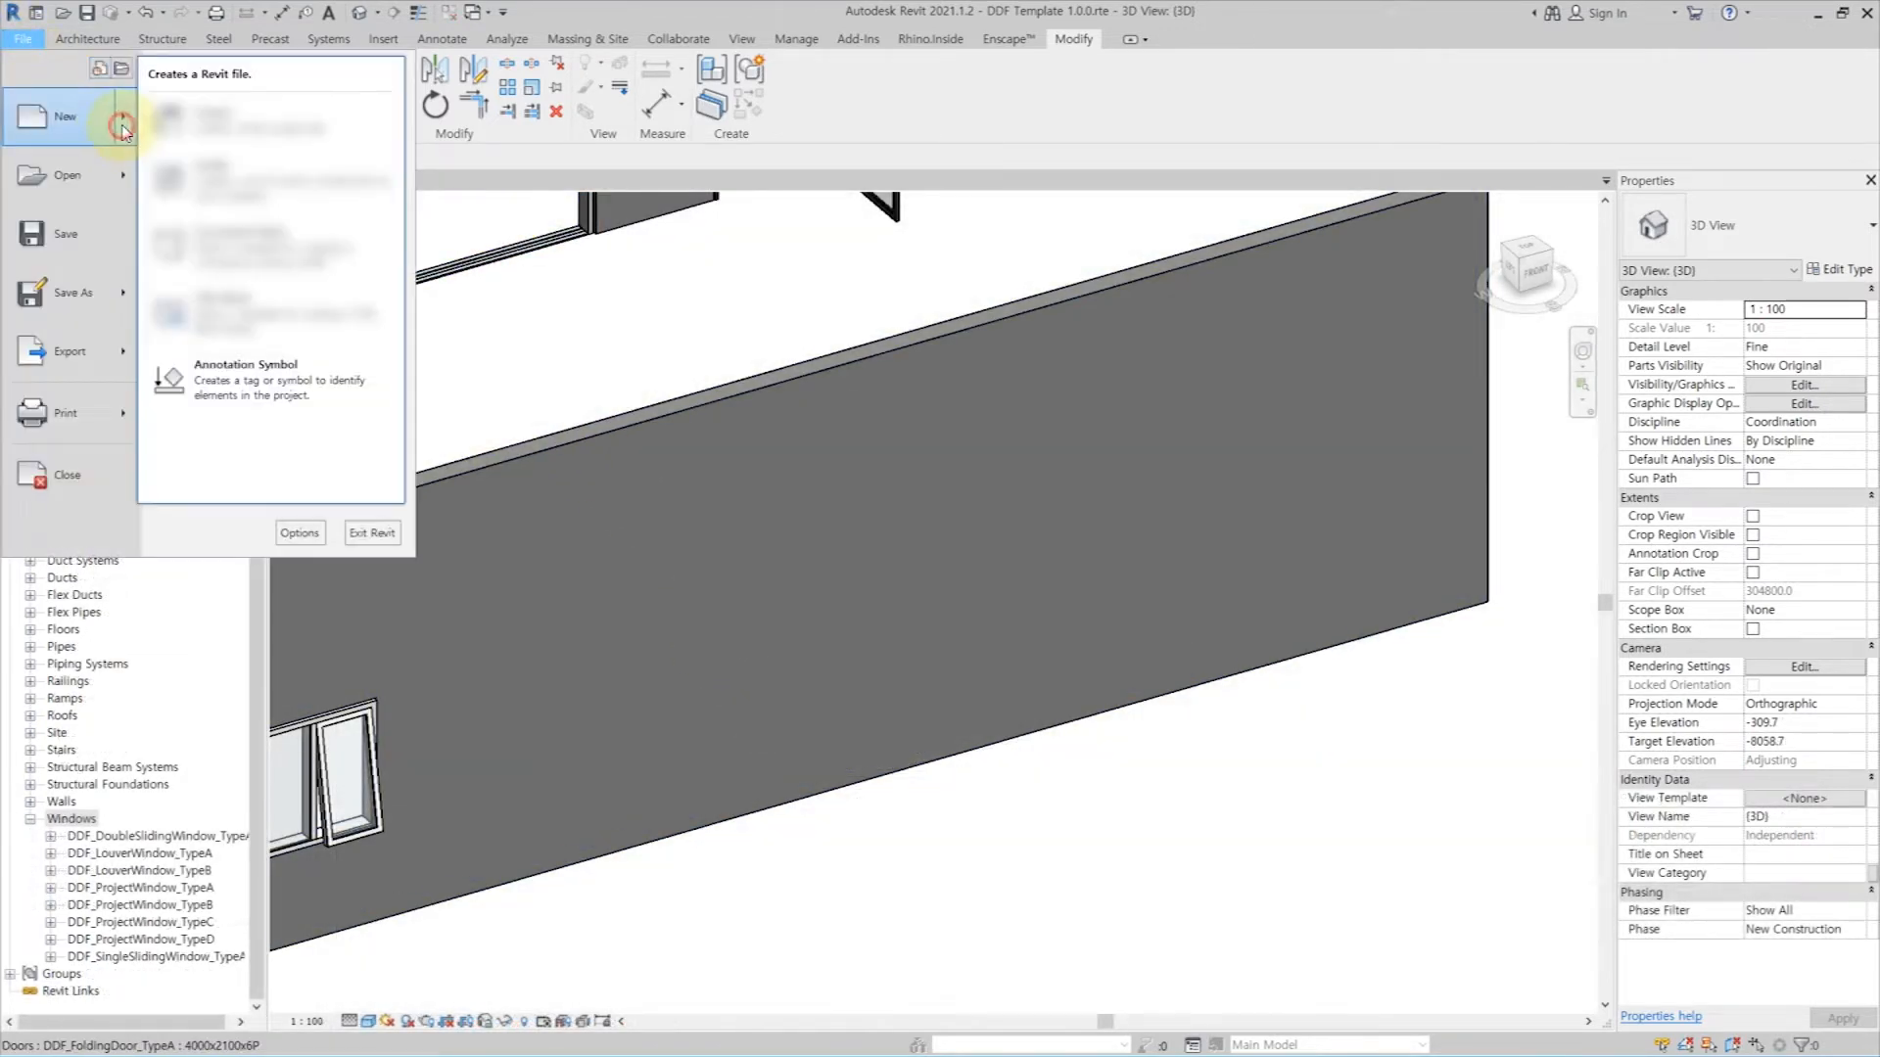
{"action": "left_click", "coordinate": [198, 176]}
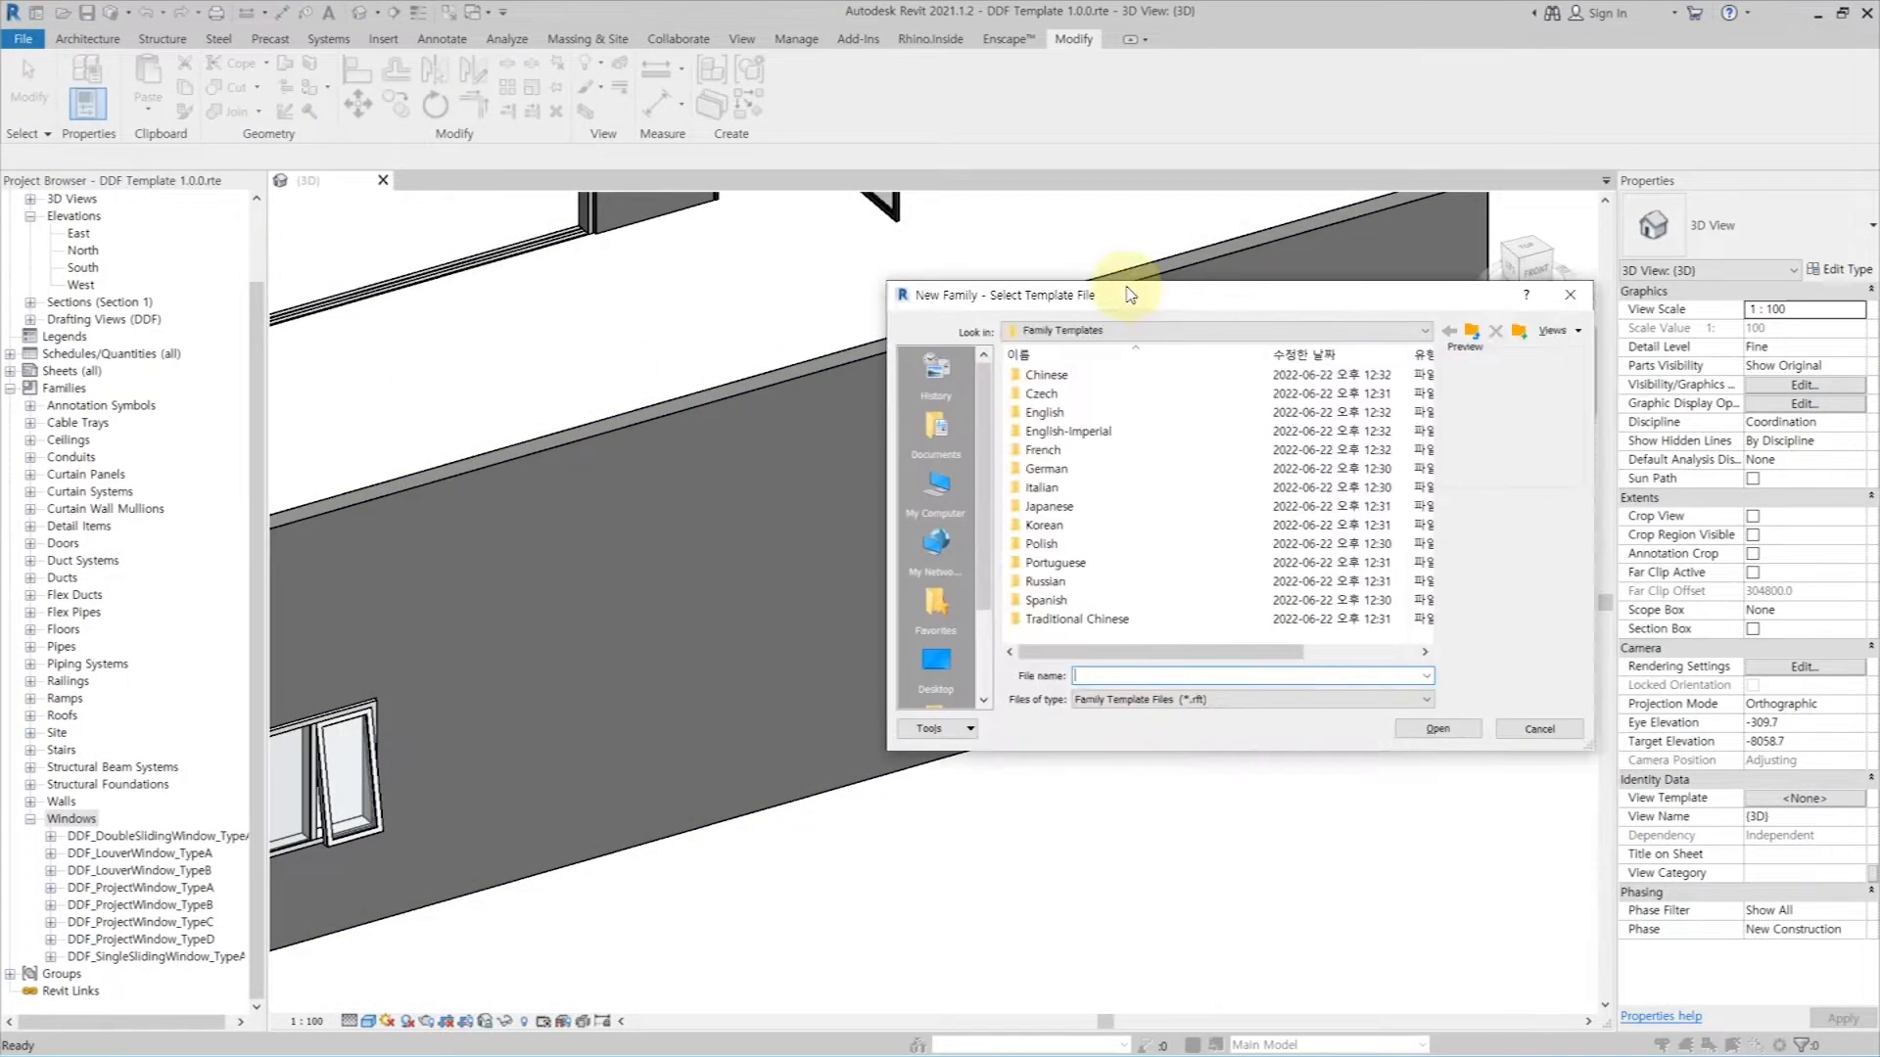
{"action": "left_click_drag", "start_coordinate": [1129, 292], "coordinate": [865, 291]}
{"action": "left_click", "coordinate": [866, 409]}
{"action": "double_click", "coordinate": [866, 410]}
{"action": "scroll", "coordinate": [872, 548], "scroll_direction": "down", "scroll_amount": 10}
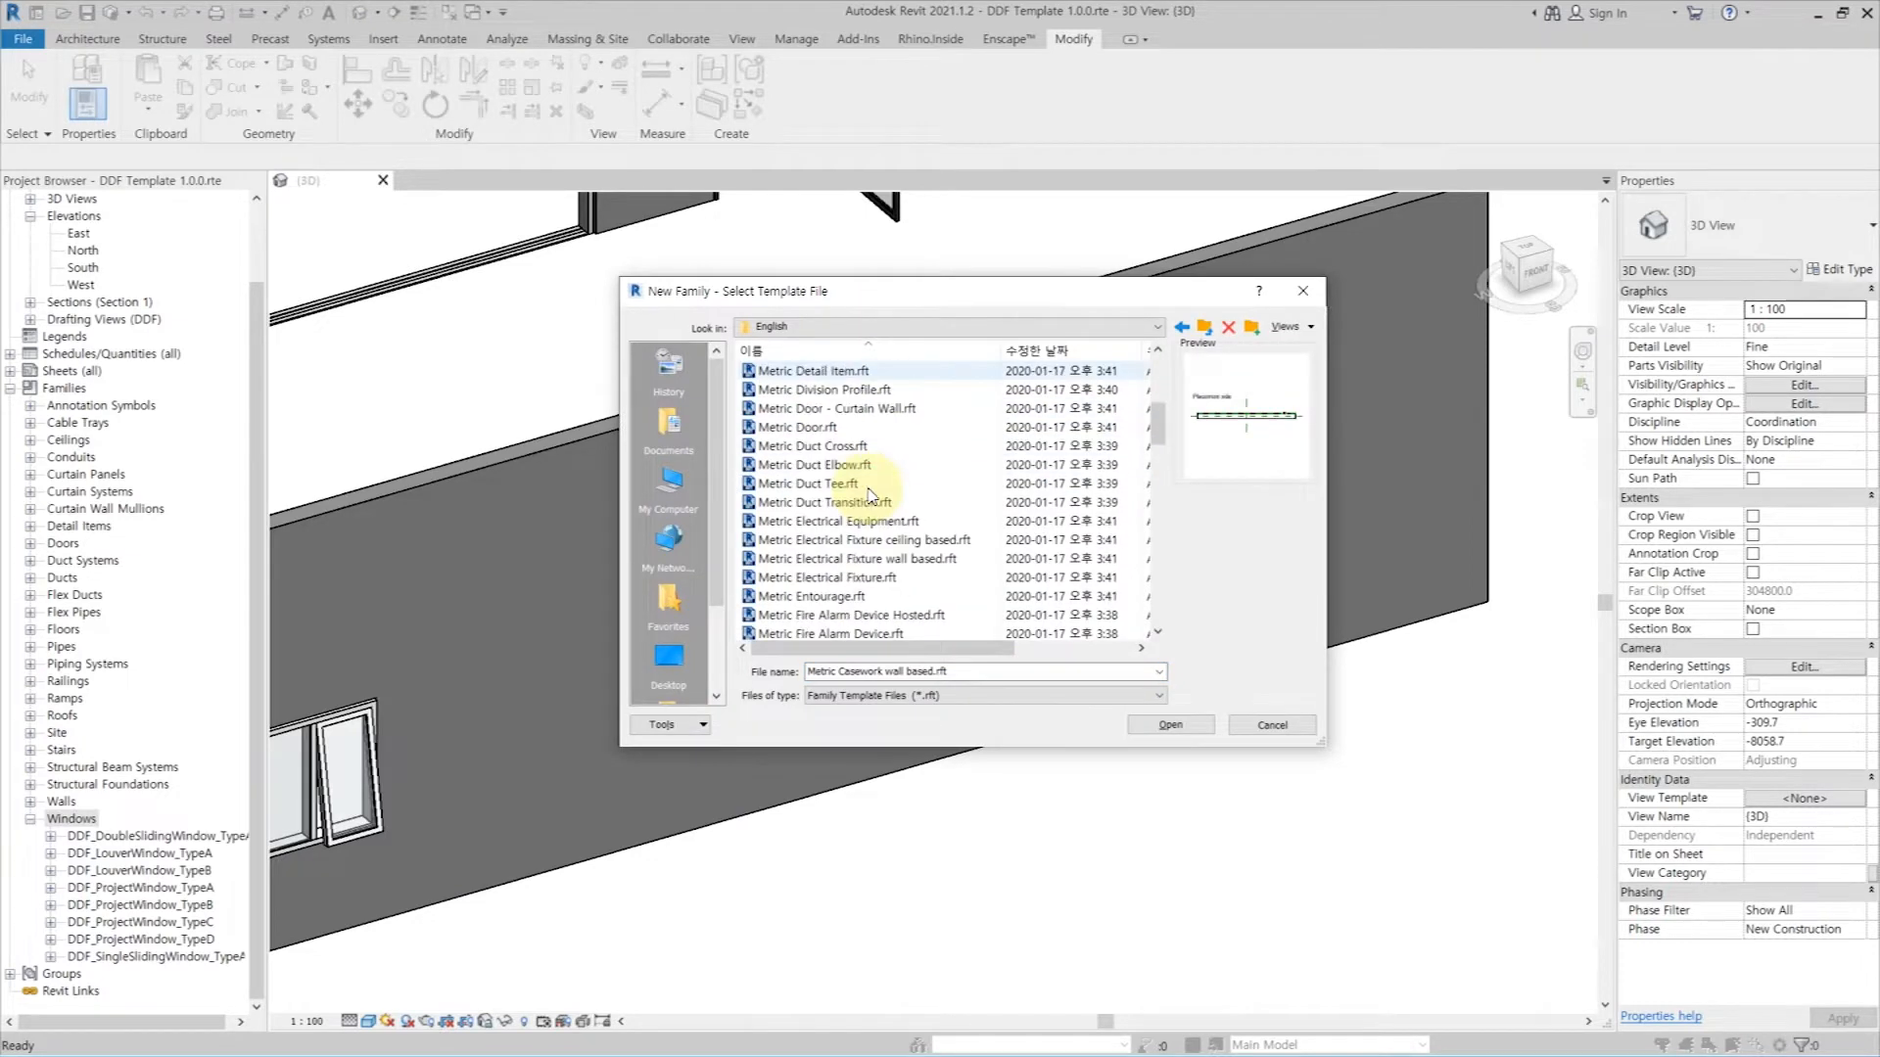
{"action": "scroll", "coordinate": [874, 608], "scroll_direction": "down", "scroll_amount": 6}
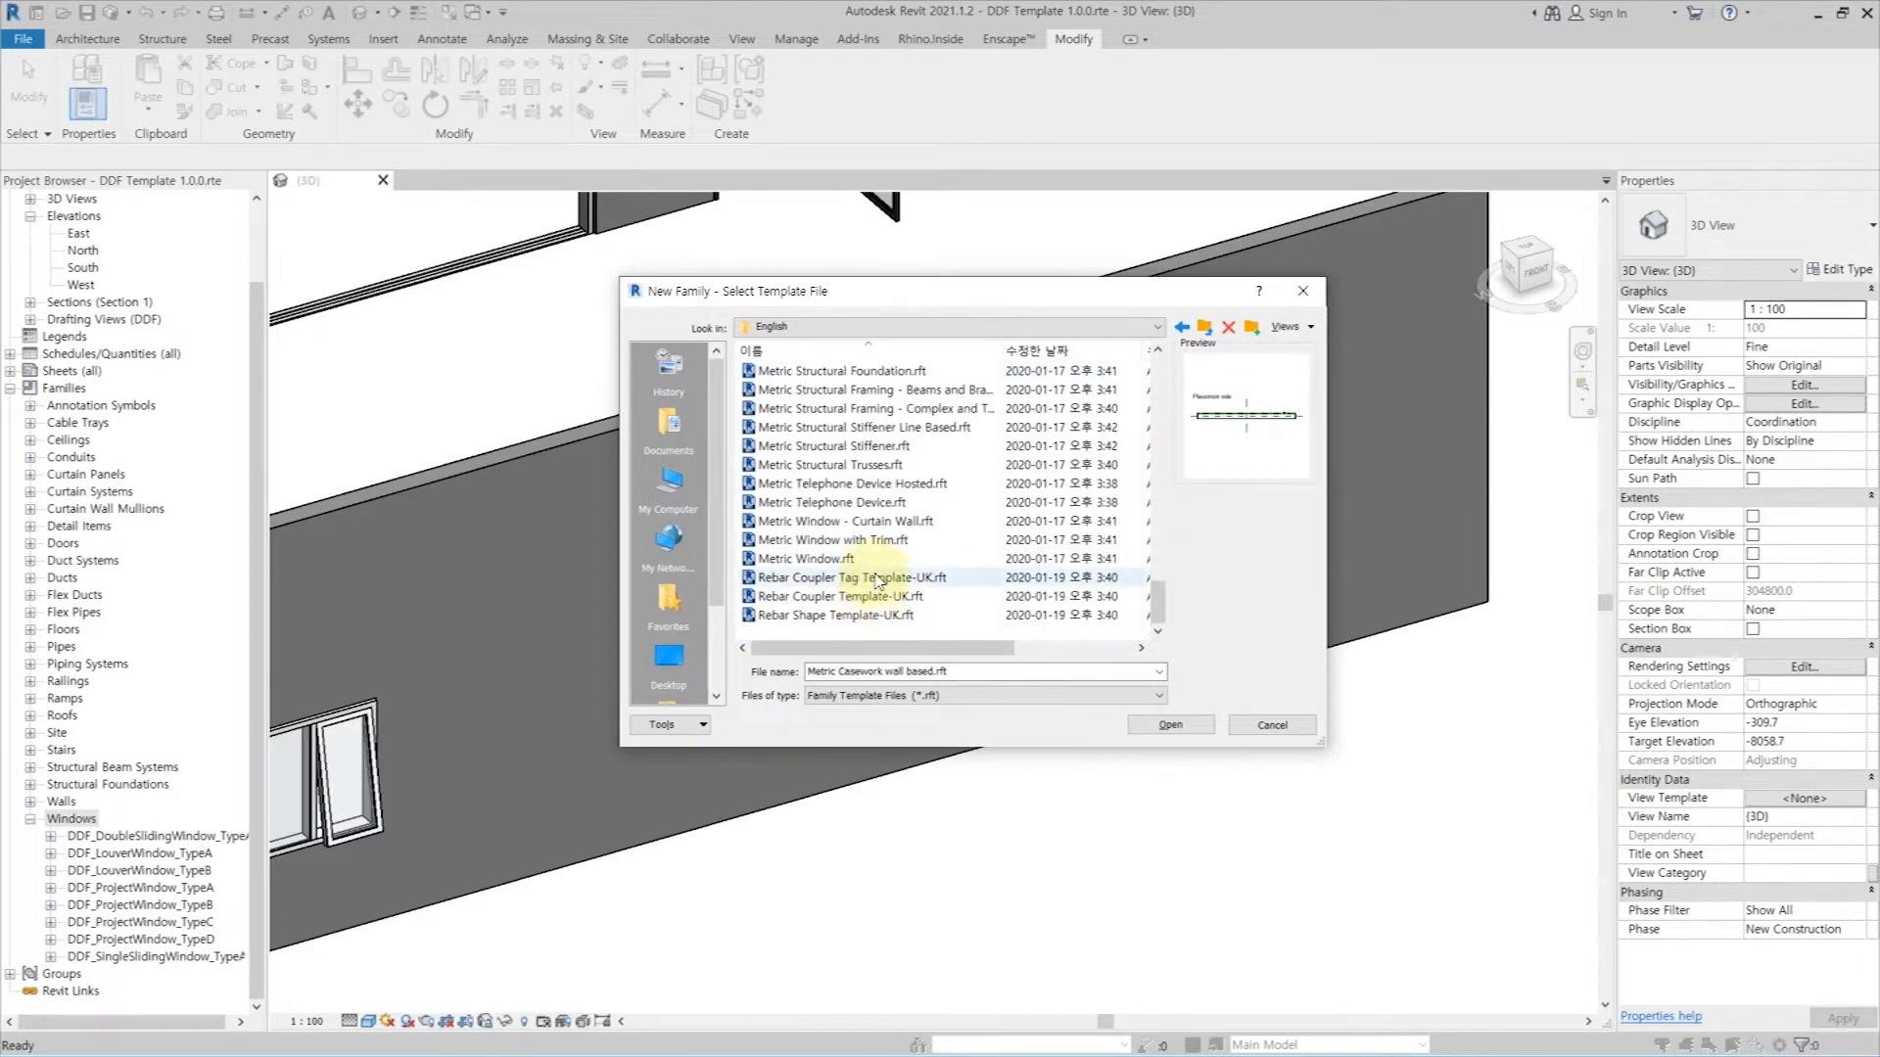
{"action": "left_click", "coordinate": [813, 558]}
{"action": "left_click", "coordinate": [1160, 725]}
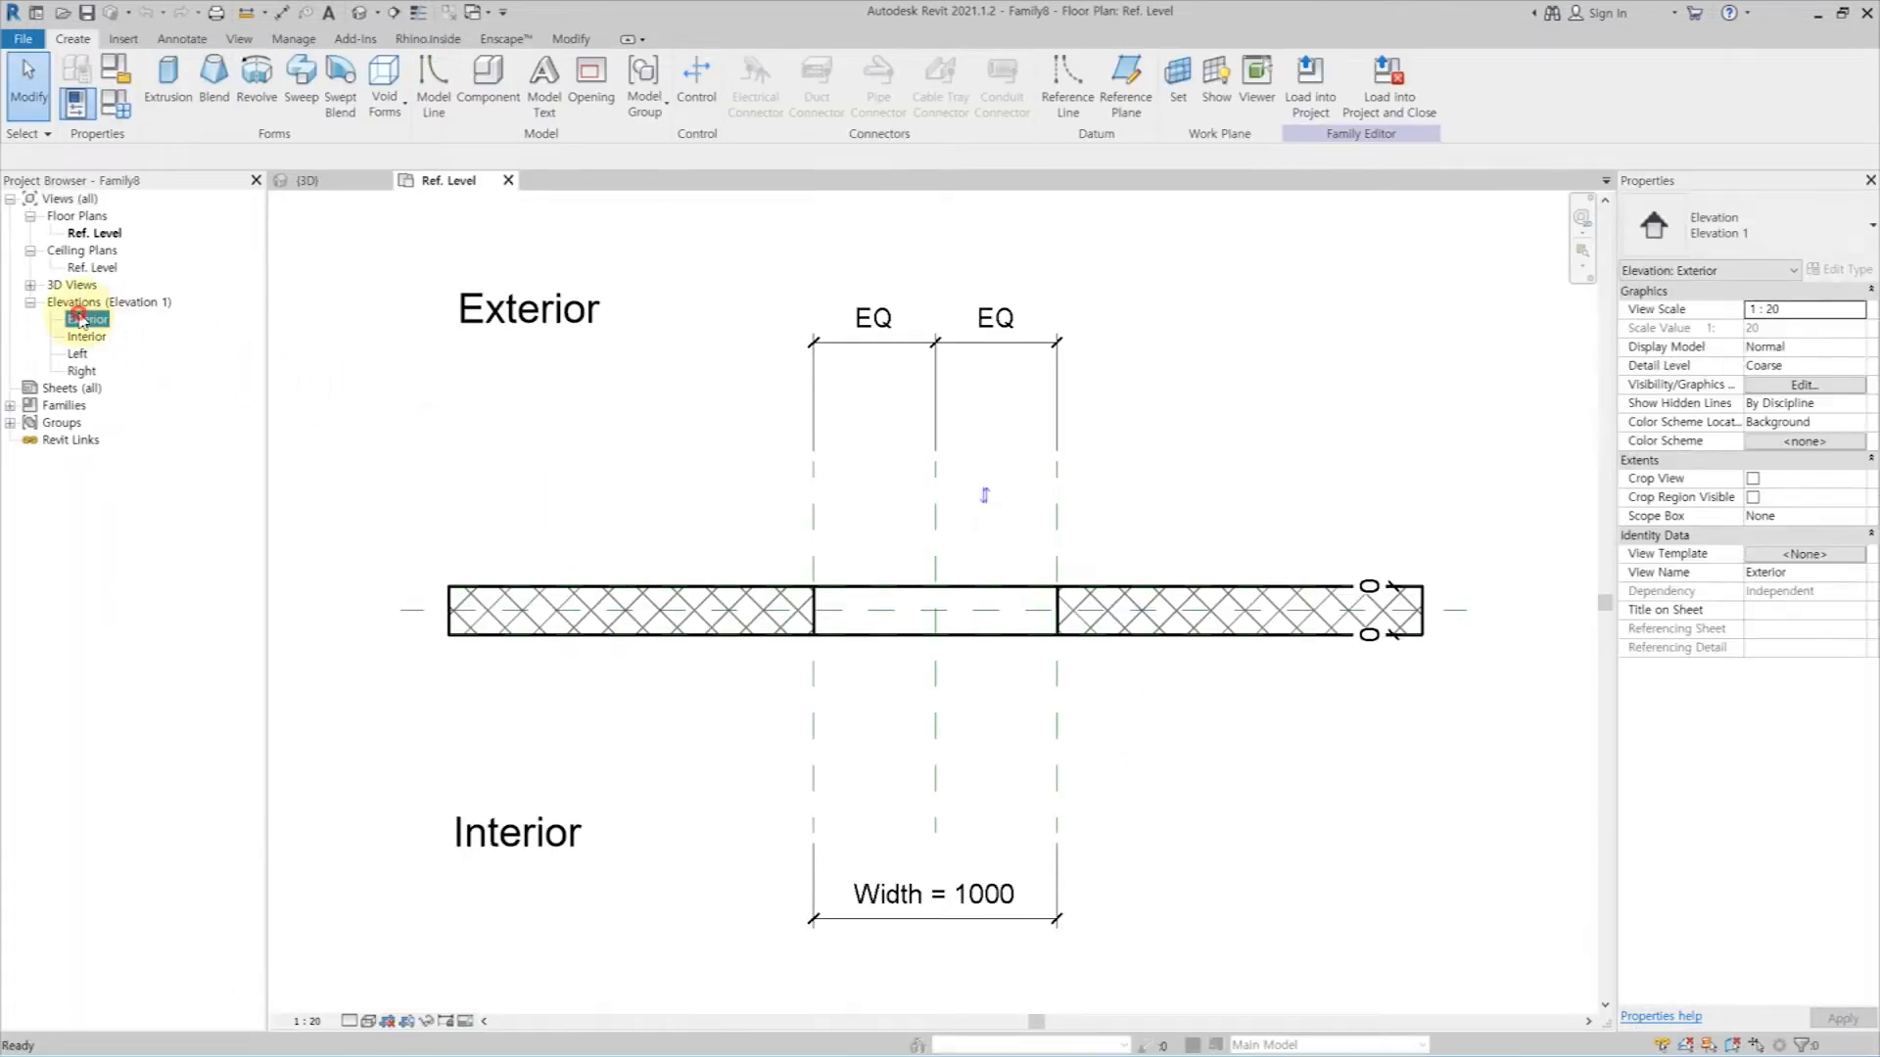
Step: In the Exterior elevation, draw four reference planes just outside the window opening, one beyond each side, the head and the sill
{"action": "double_click", "coordinate": [87, 319]}
{"action": "left_click", "coordinate": [1126, 78]}
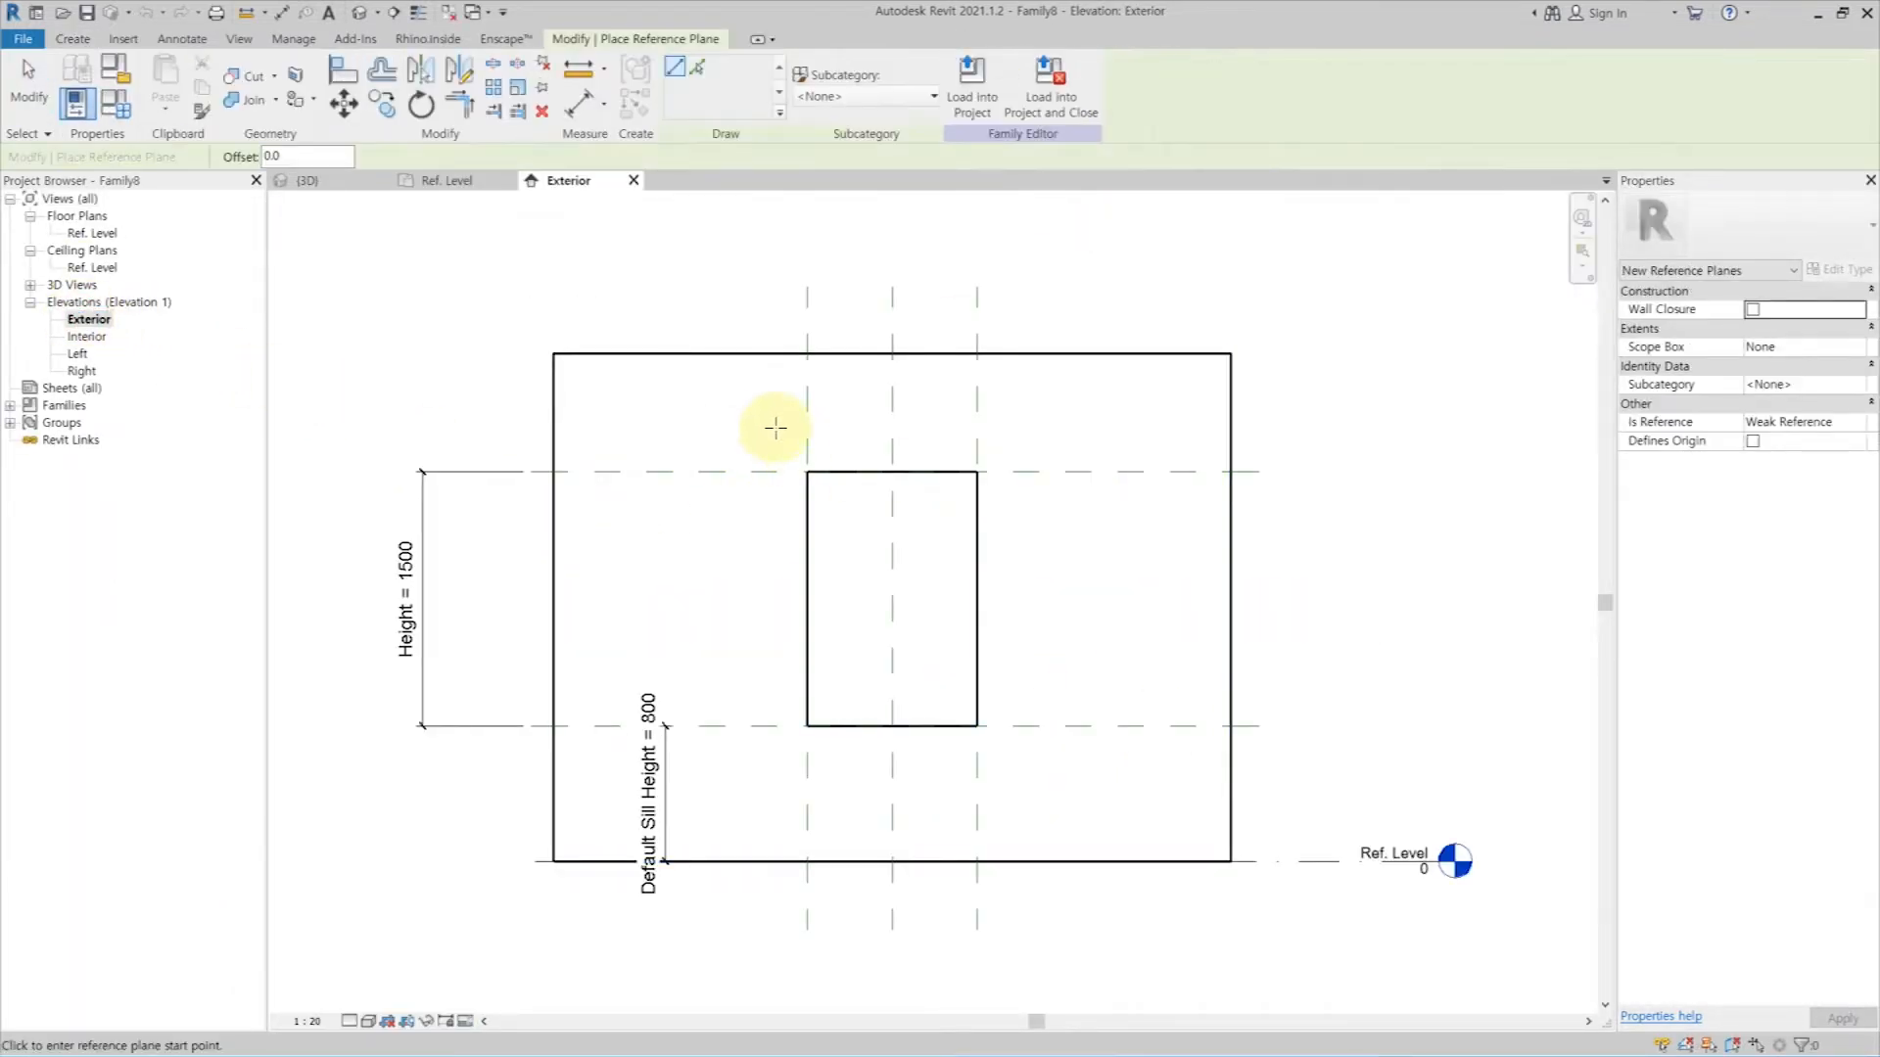
{"action": "left_click", "coordinate": [778, 433]}
{"action": "left_click", "coordinate": [779, 789]}
{"action": "left_click", "coordinate": [1022, 771]}
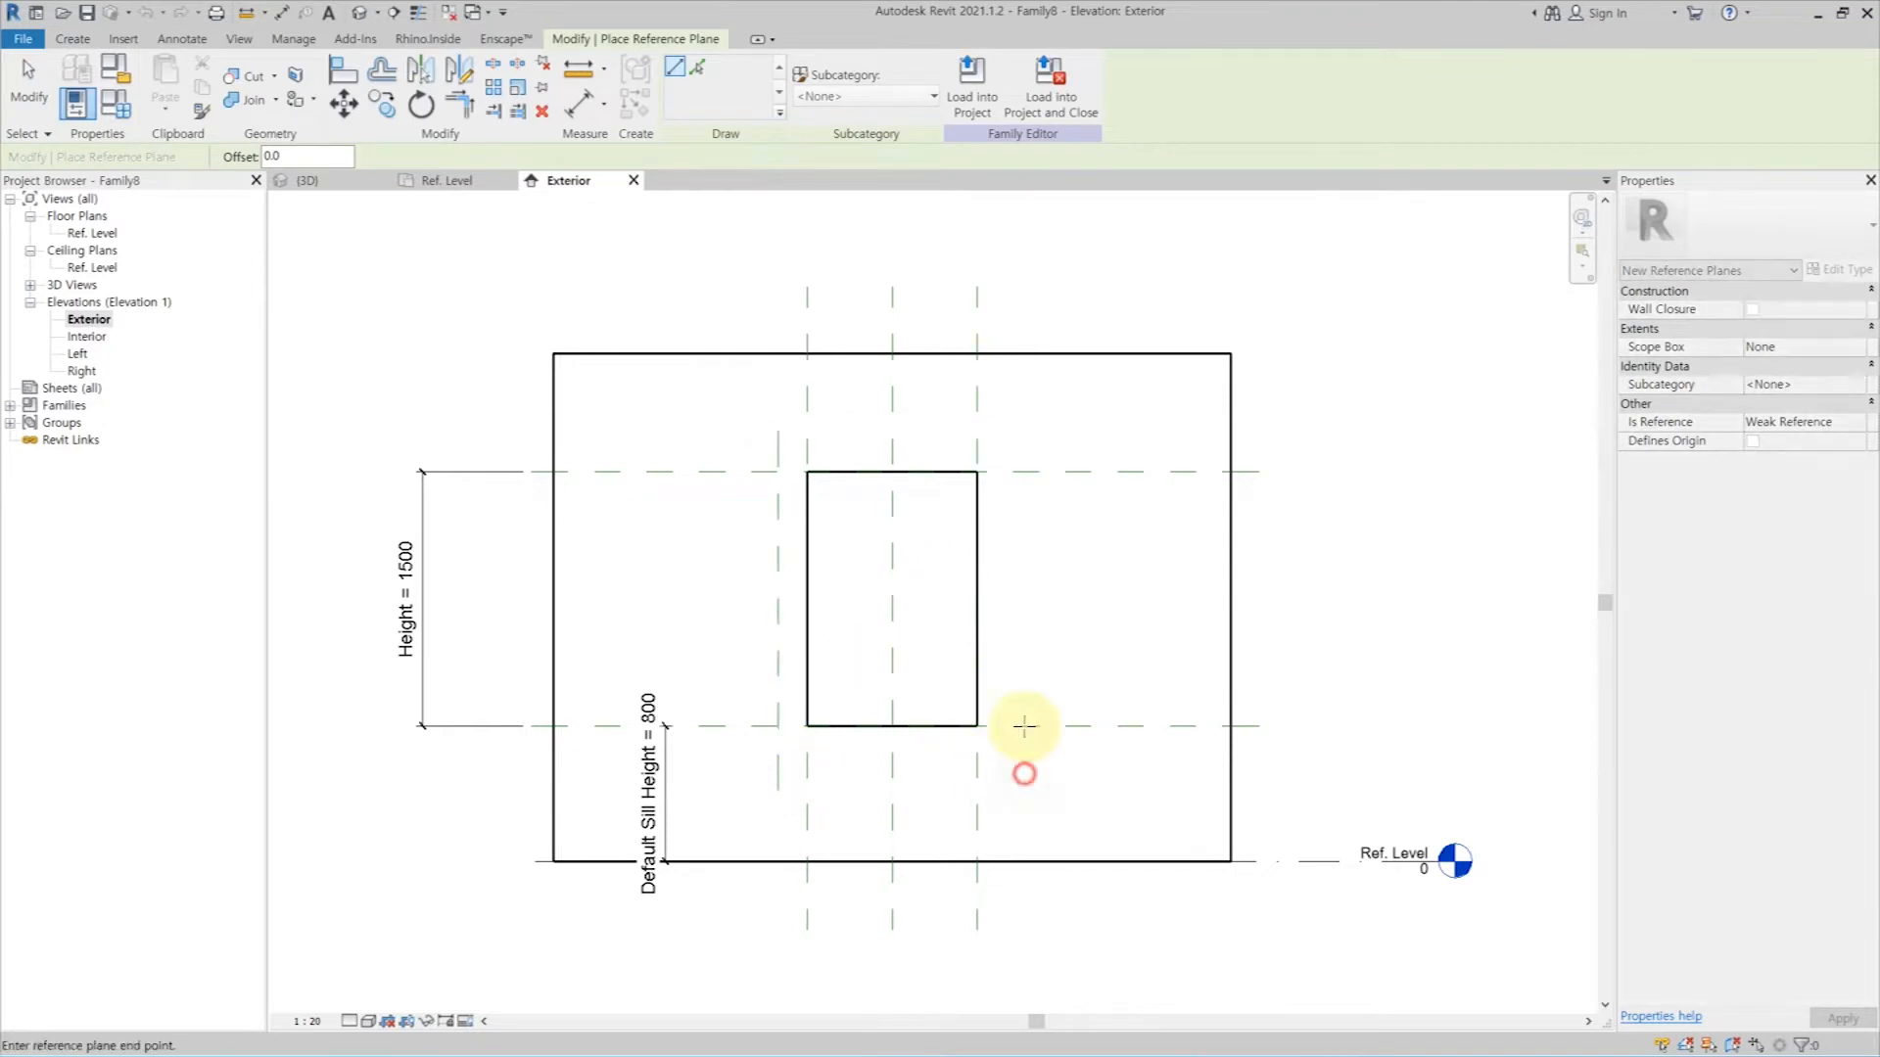
{"action": "left_click", "coordinate": [1015, 424]}
{"action": "left_click", "coordinate": [705, 437]}
{"action": "left_click", "coordinate": [1104, 444]}
{"action": "left_click", "coordinate": [726, 747]}
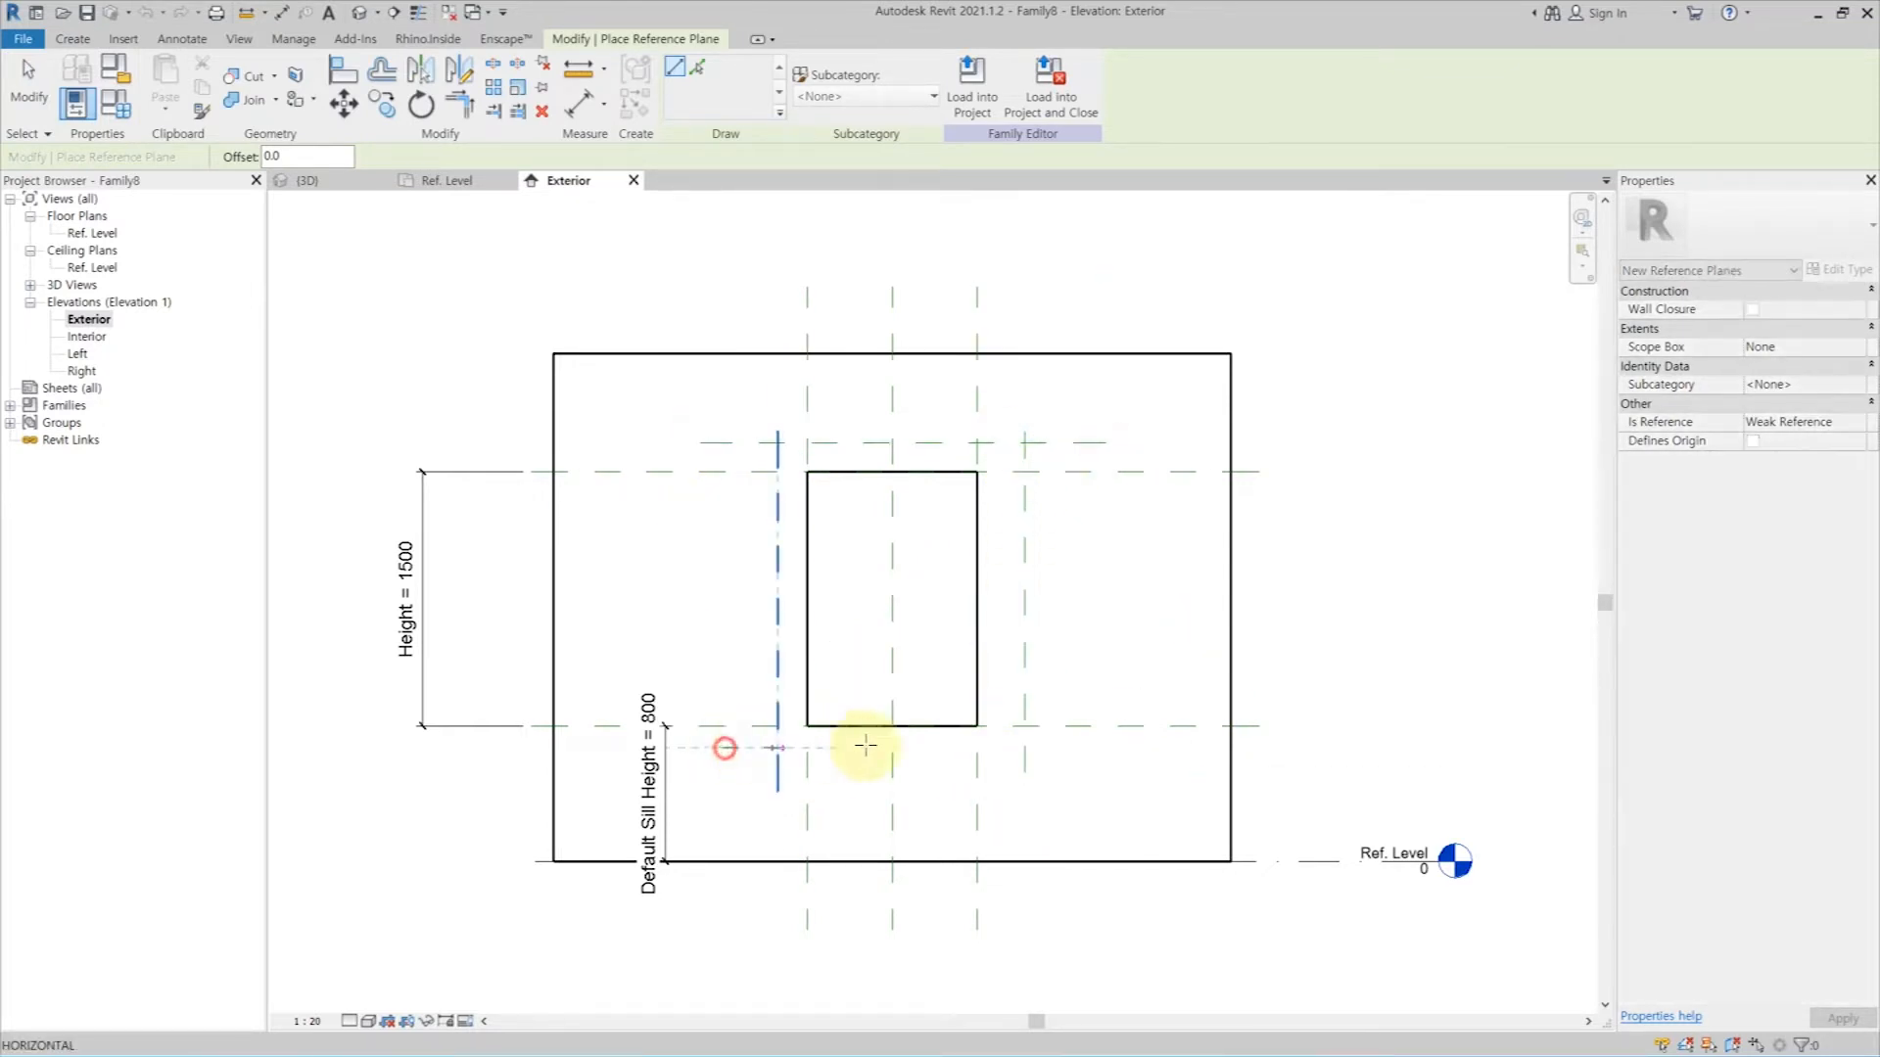
{"action": "left_click", "coordinate": [1058, 755]}
{"action": "key", "text": "Escape"}
{"action": "key", "text": "Escape"}
Step: Dimension the two outer vertical reference planes through the centre plane and make the segments equal
{"action": "key", "text": "d"}
{"action": "key", "text": "i"}
{"action": "left_click", "coordinate": [778, 538]}
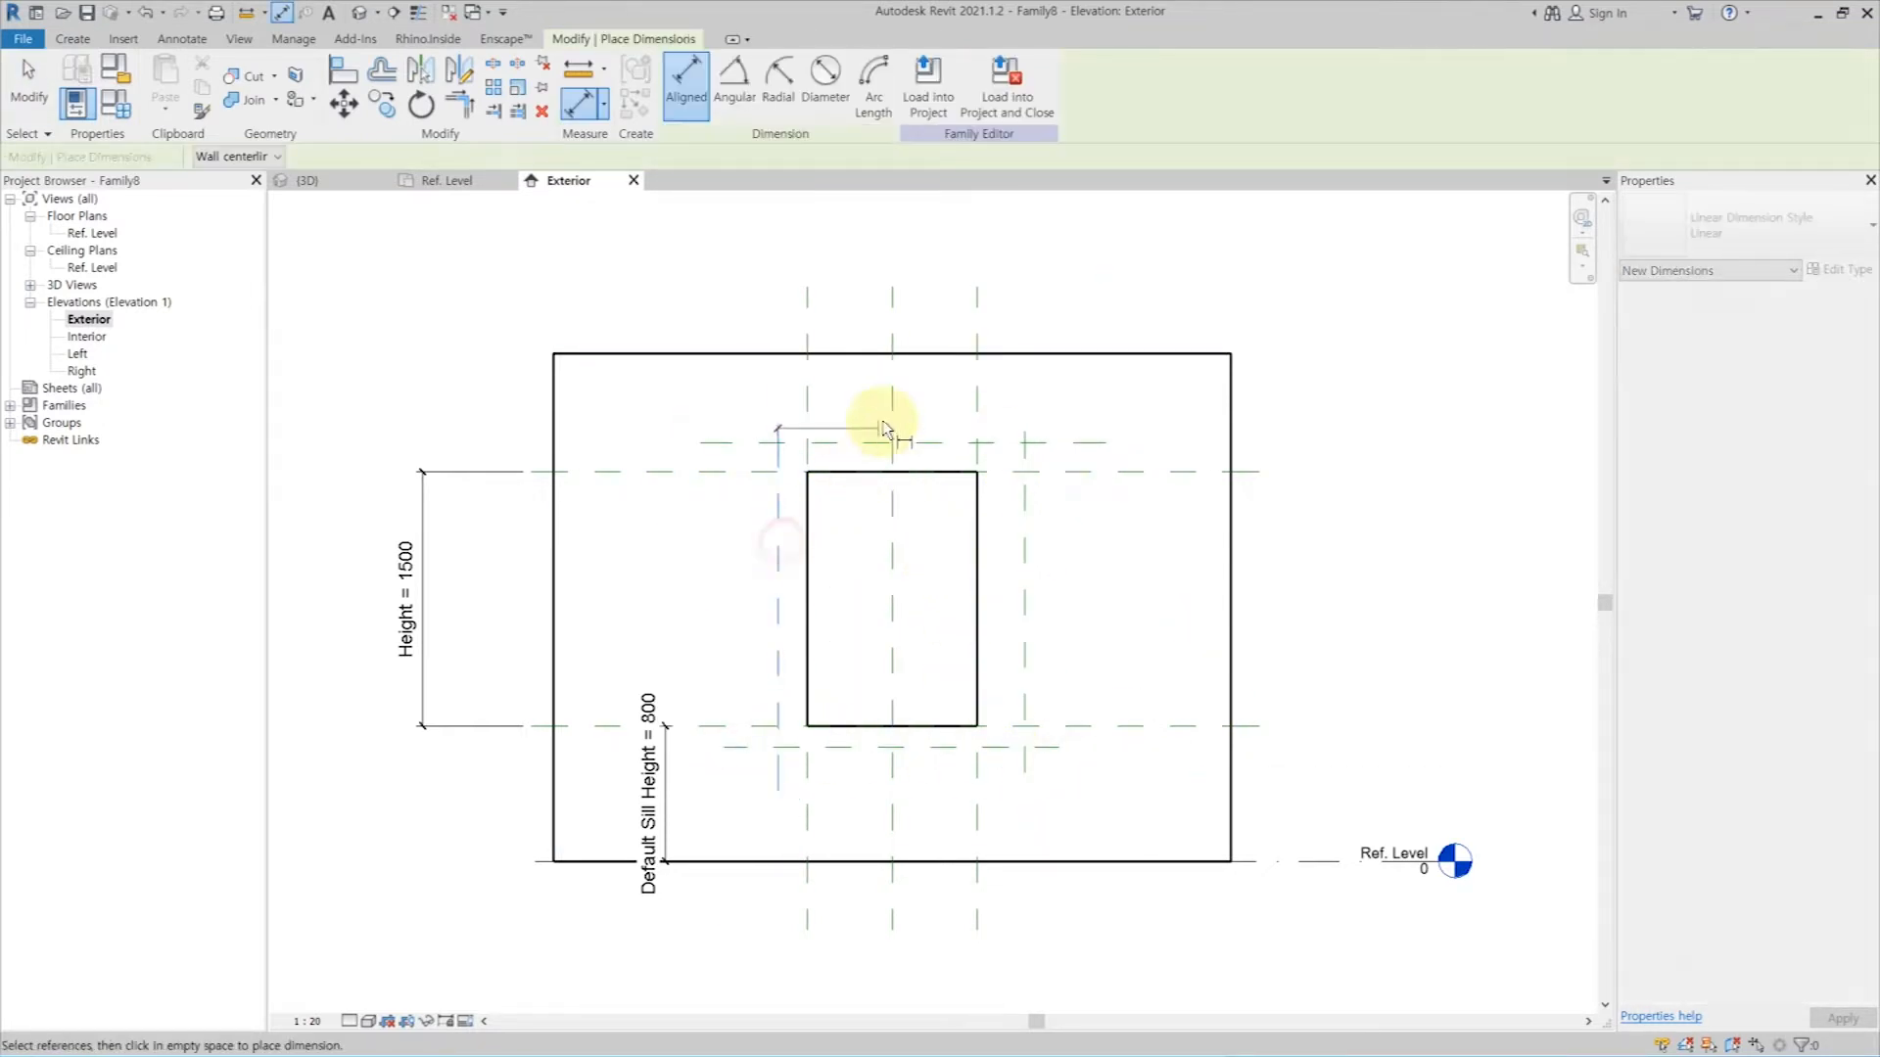
{"action": "left_click", "coordinate": [887, 409]}
{"action": "left_click", "coordinate": [1024, 519]}
{"action": "left_click", "coordinate": [1008, 326]}
{"action": "left_click", "coordinate": [891, 368]}
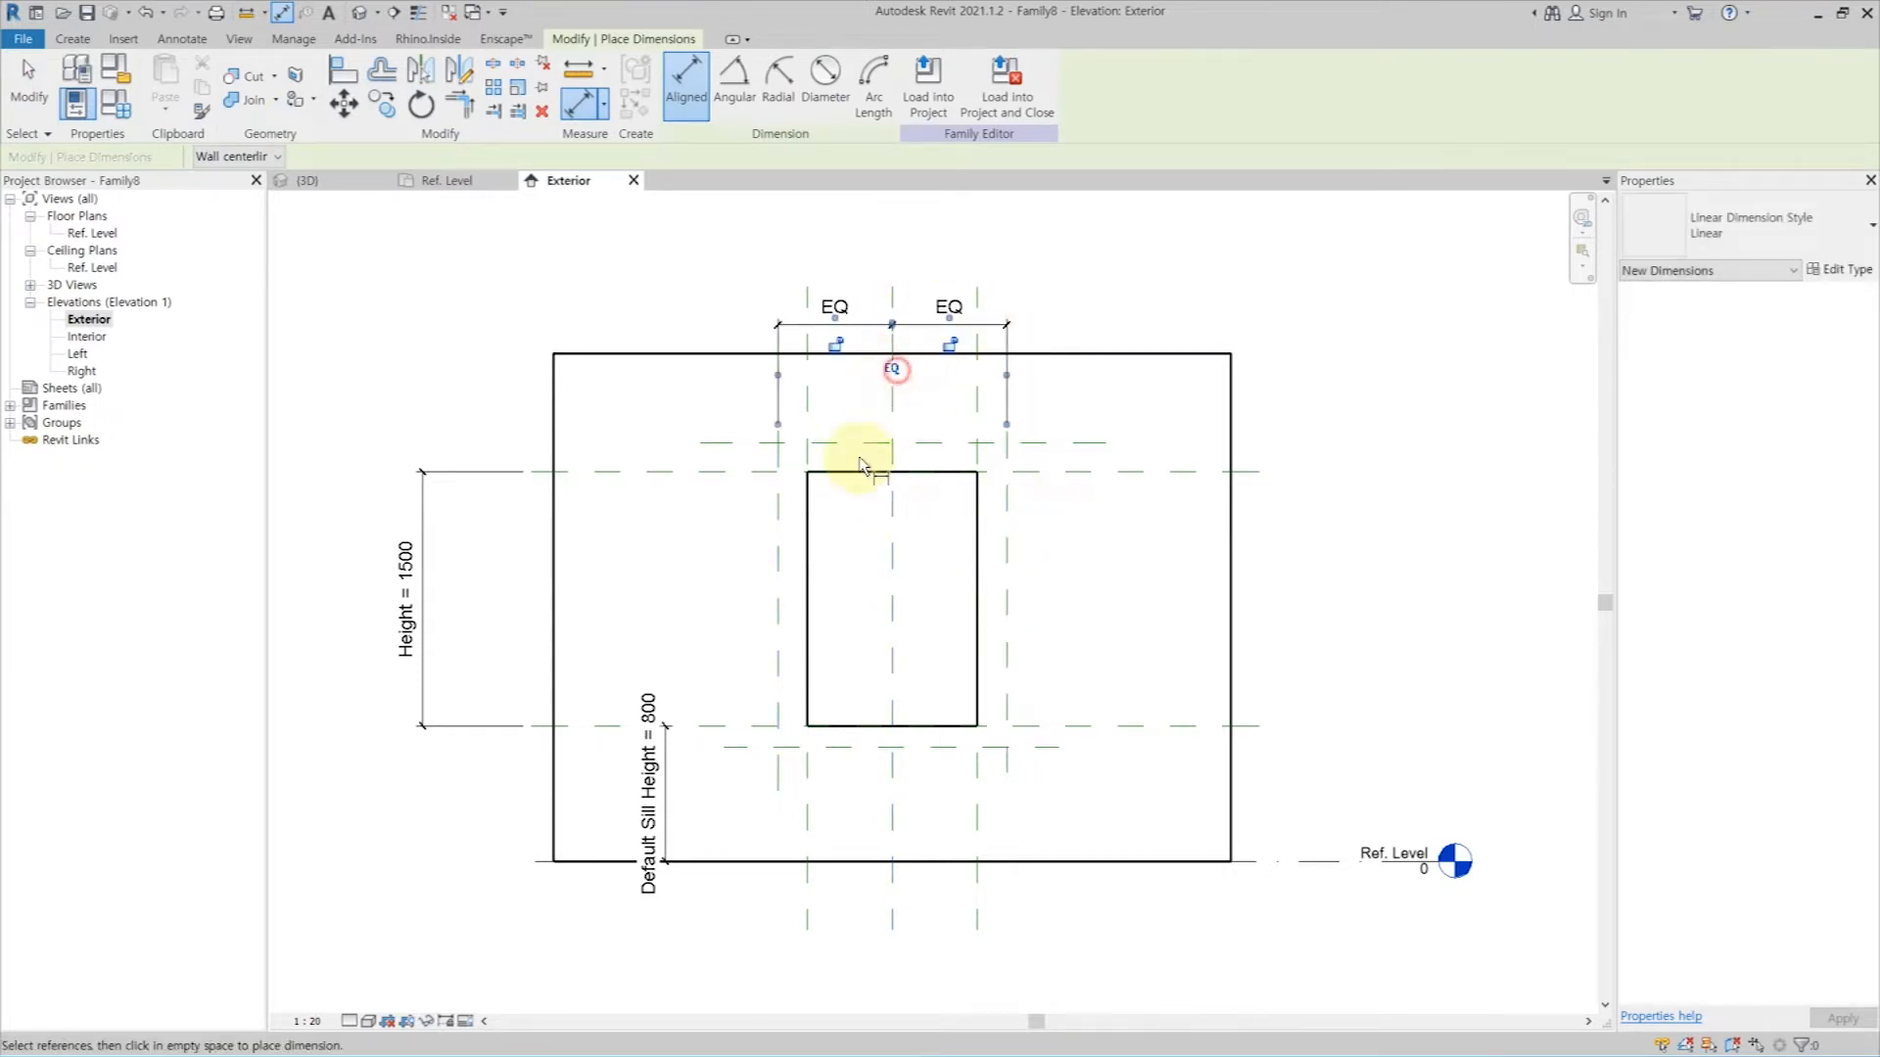
Step: Dimension the overall width and the overall height between the outer reference planes
{"action": "left_click", "coordinate": [780, 529]}
{"action": "left_click", "coordinate": [1006, 537]}
{"action": "left_click", "coordinate": [1001, 263]}
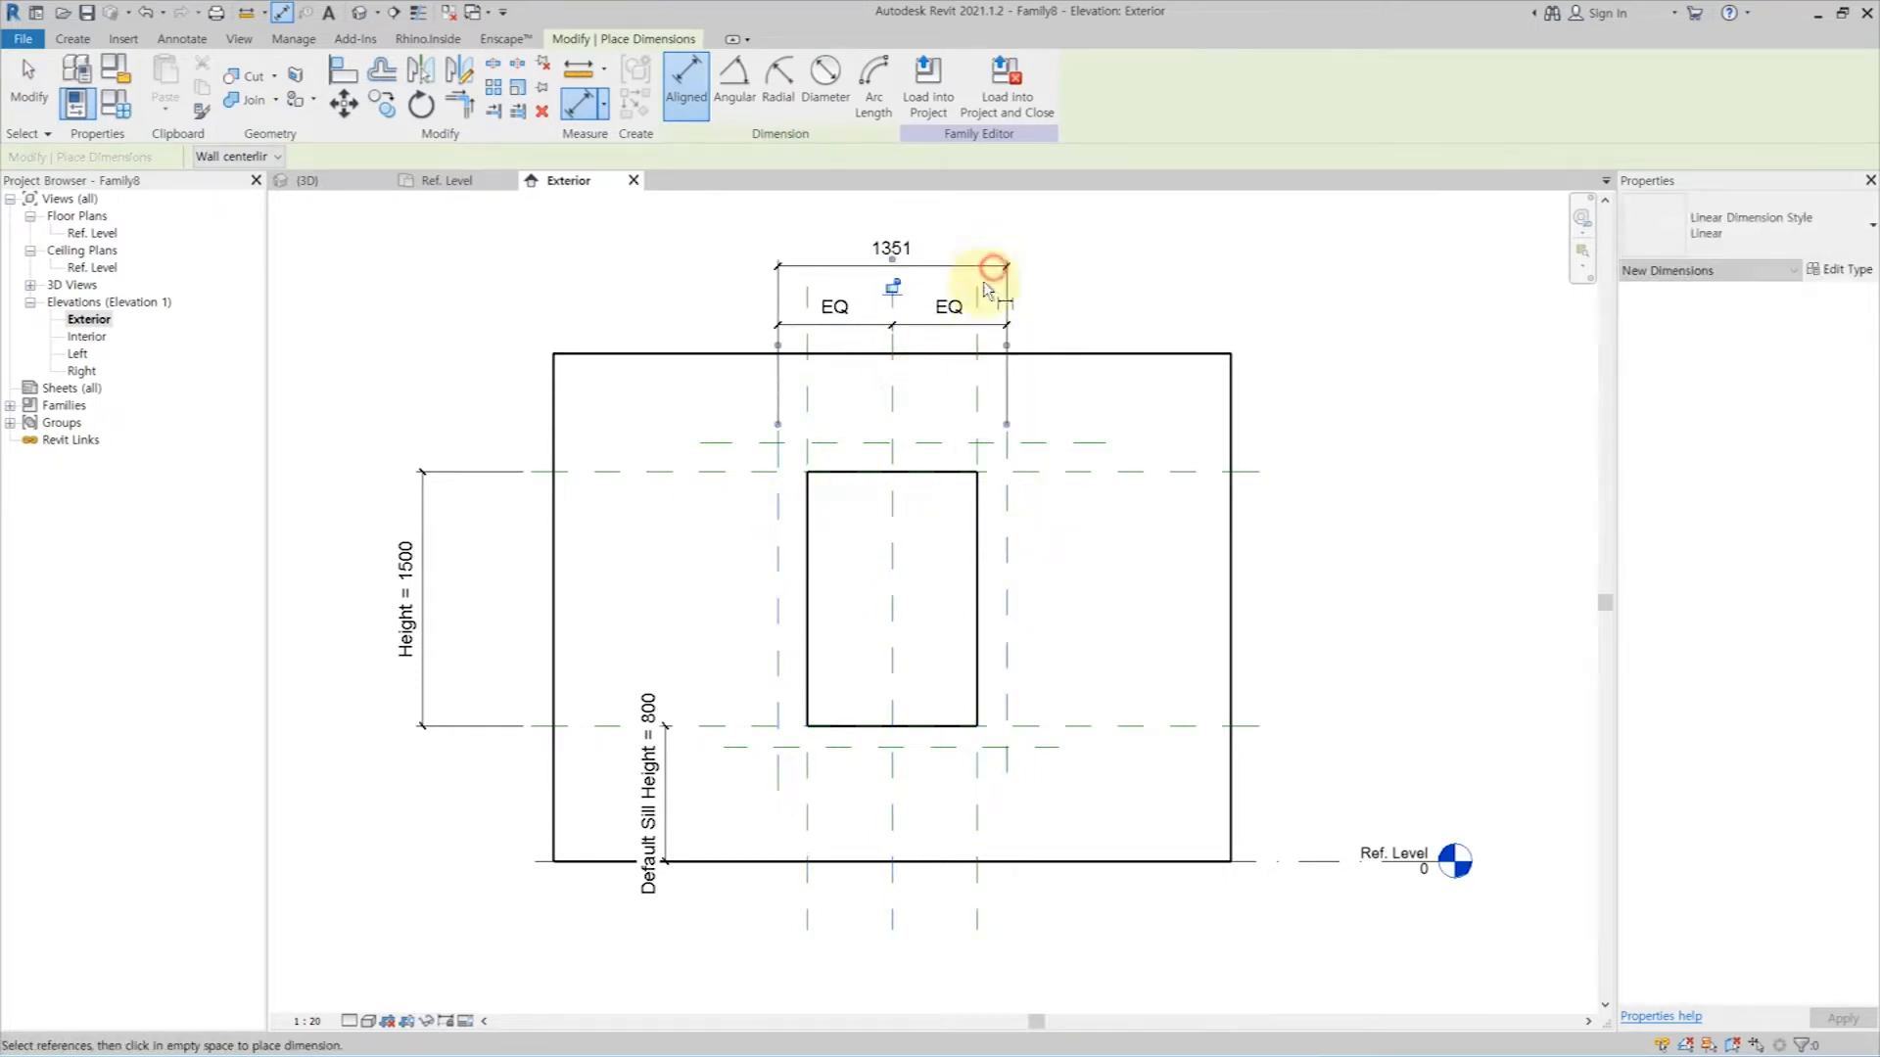
{"action": "left_click", "coordinate": [848, 443]}
{"action": "left_click", "coordinate": [831, 746]}
{"action": "left_click", "coordinate": [370, 714]}
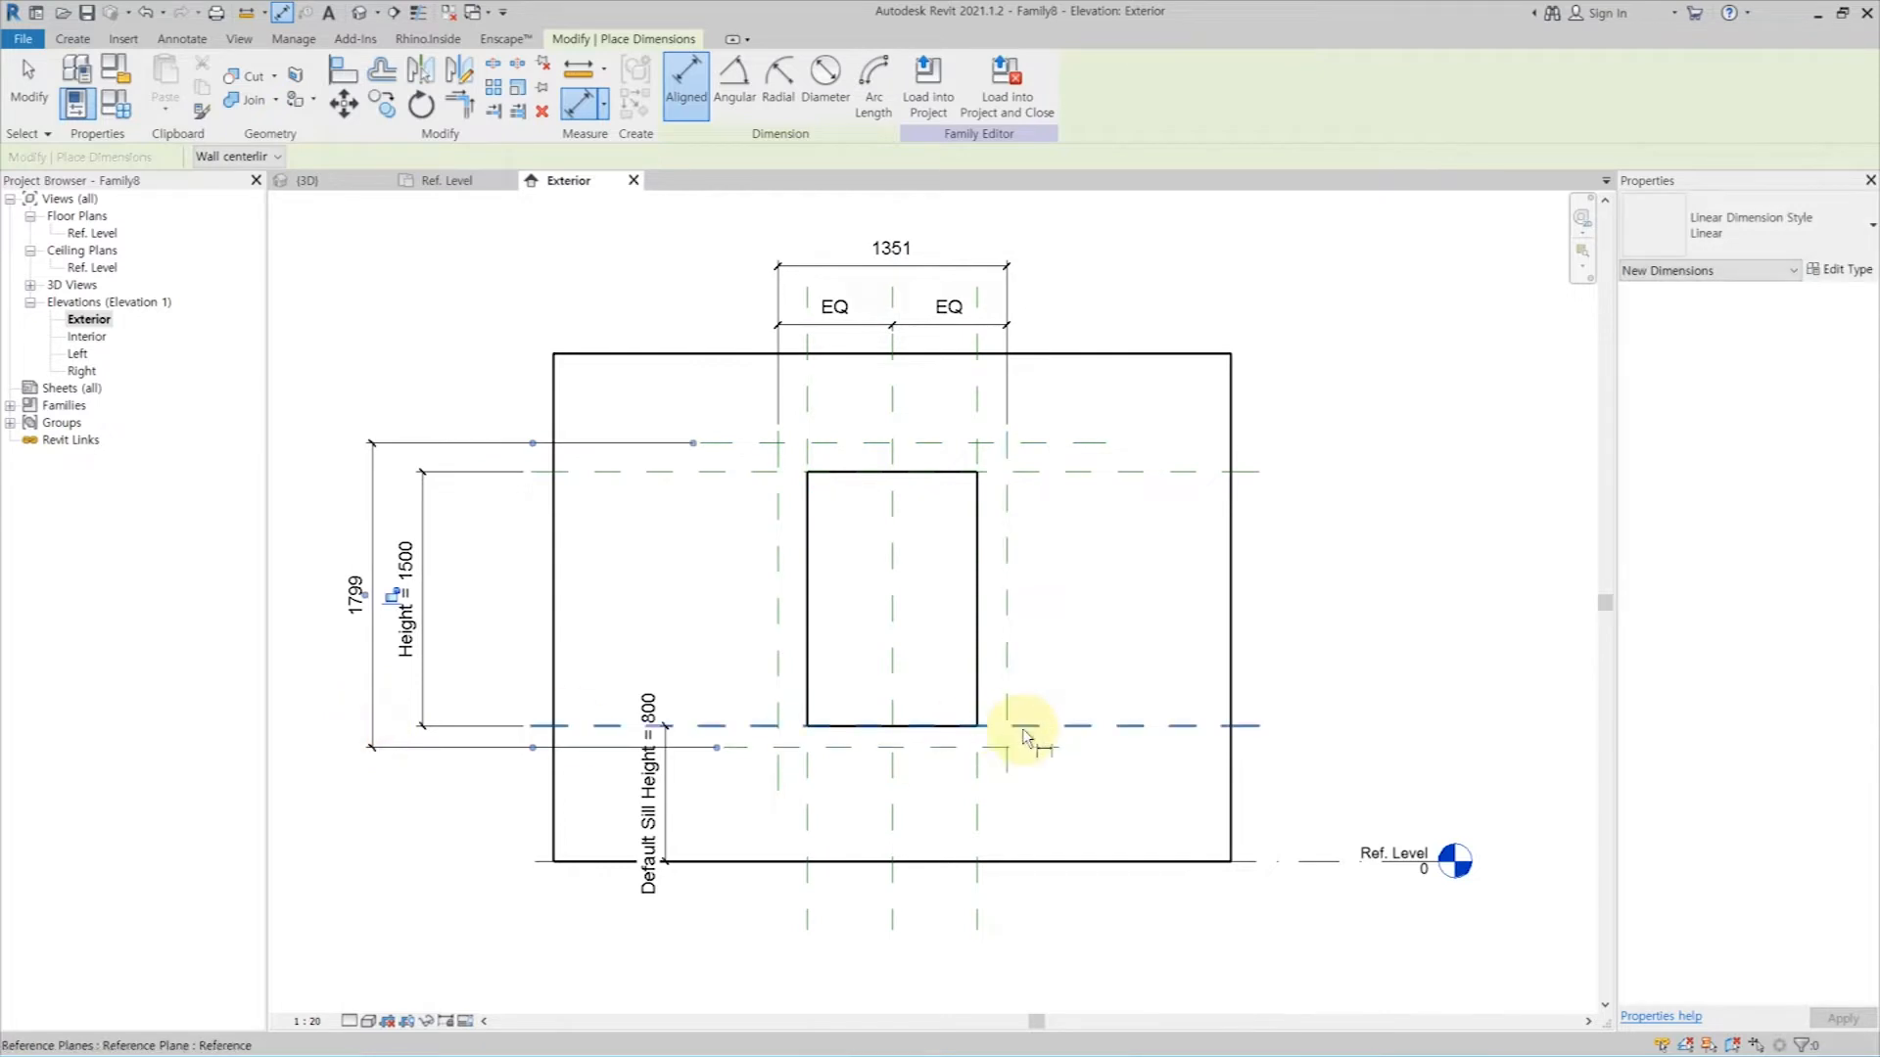
Step: Dimension the gap between the sill plane and the outer reference plane below it
{"action": "left_click", "coordinate": [1028, 749]}
{"action": "left_click", "coordinate": [1061, 797]}
{"action": "key", "text": "Escape"}
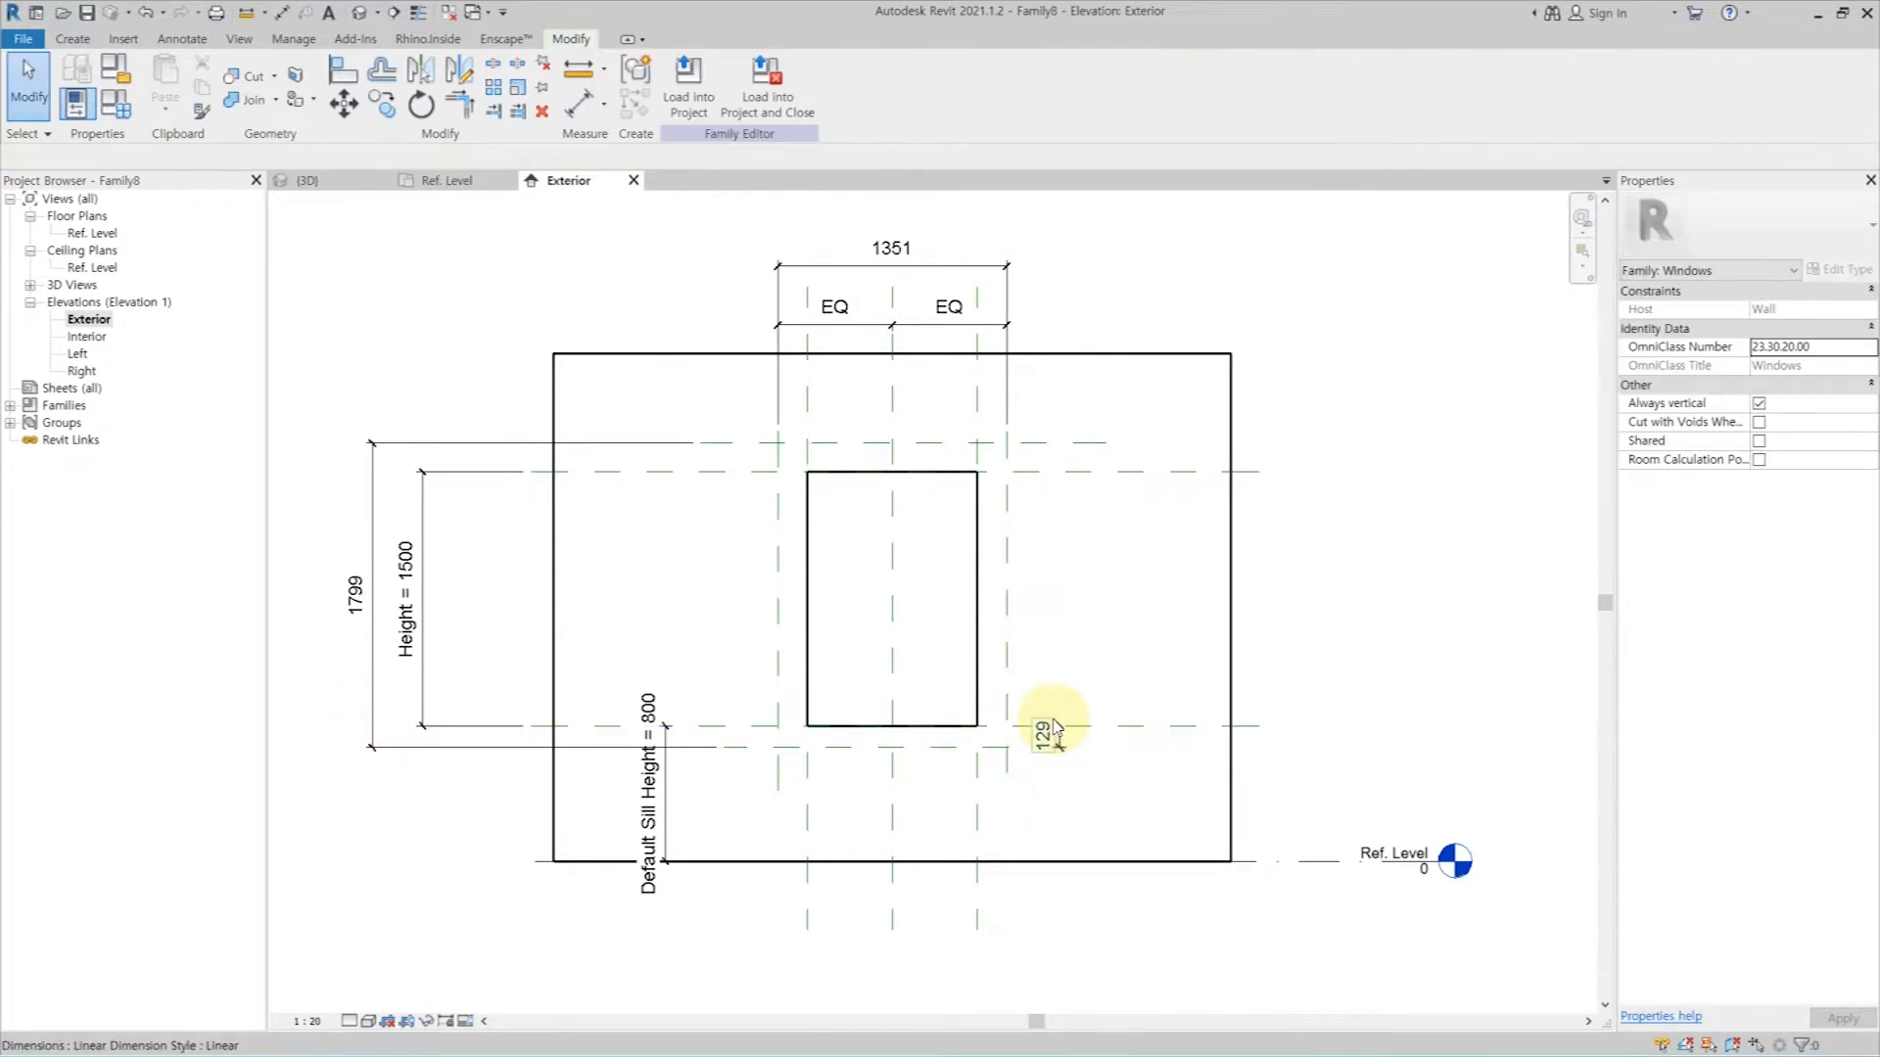
Step: Label the overall width dimension with the Rough Width parameter and the overall height dimension with Rough Height
{"action": "left_click", "coordinate": [914, 267]}
{"action": "left_click", "coordinate": [806, 84]}
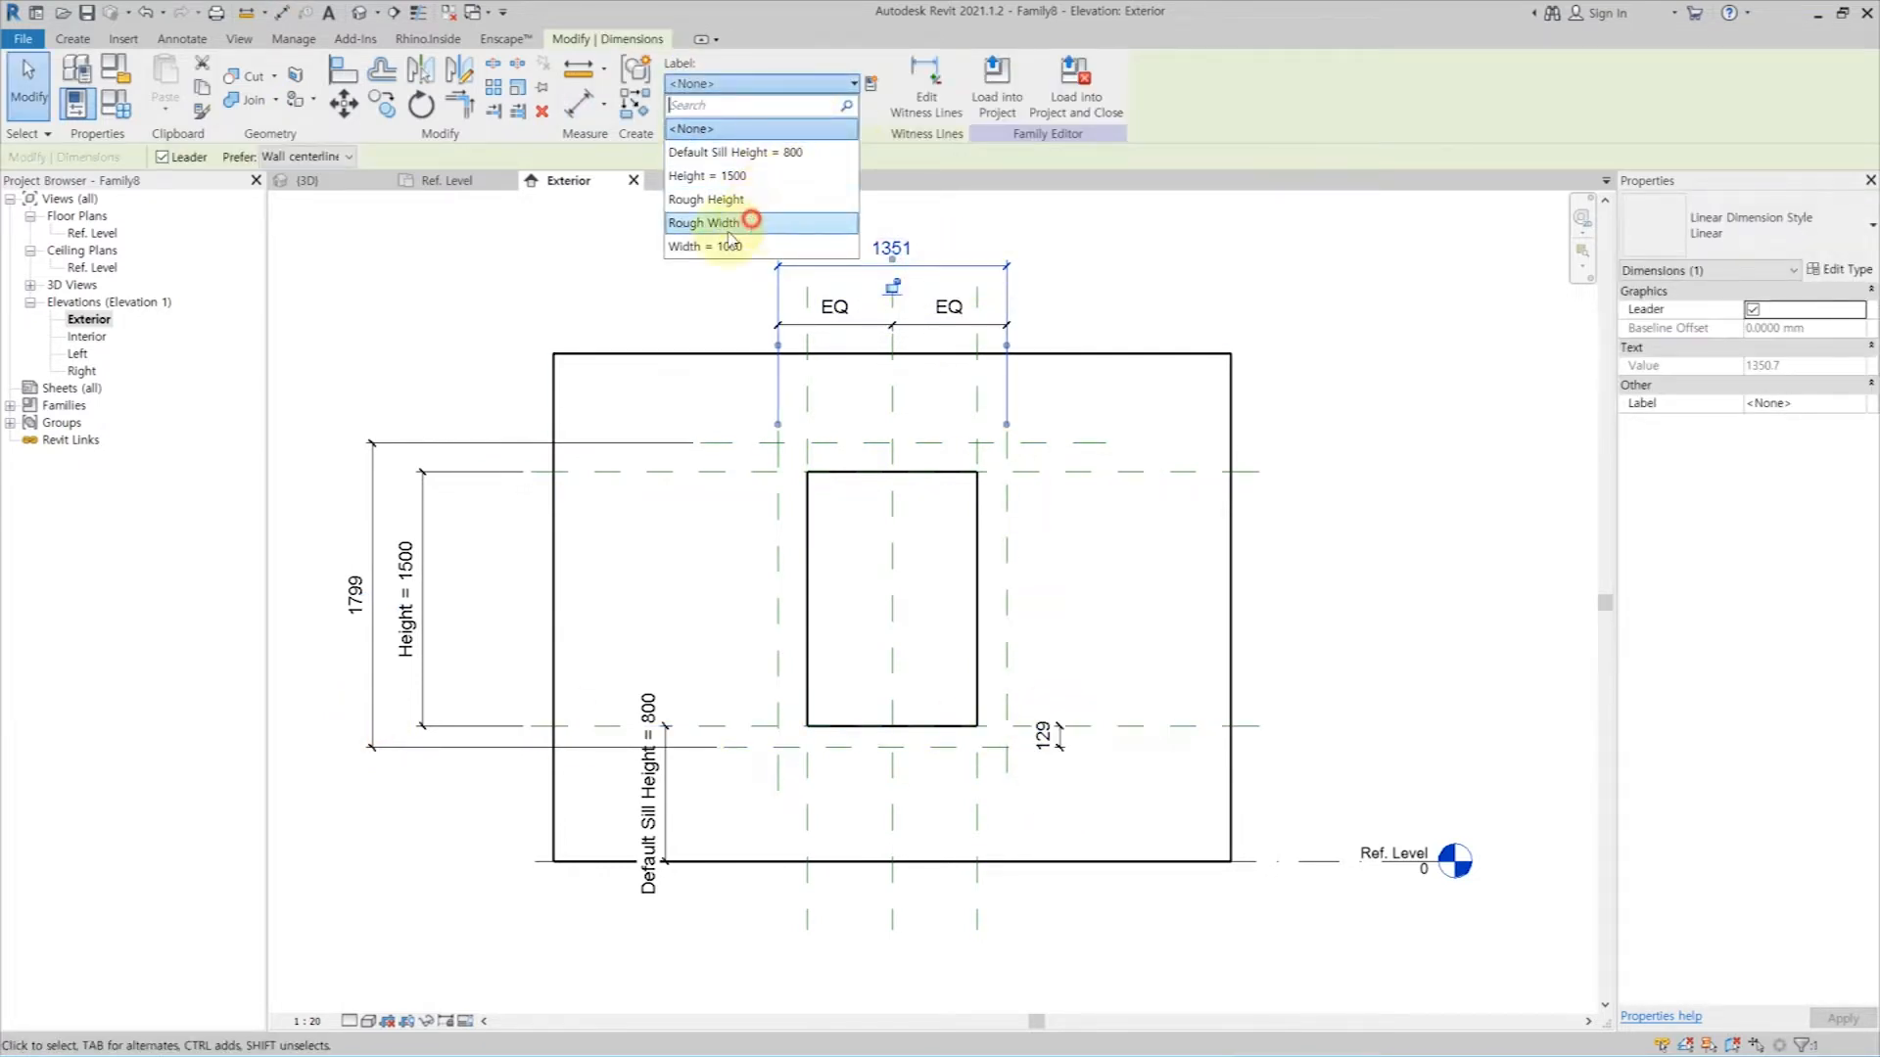
{"action": "left_click", "coordinate": [869, 218]}
{"action": "left_click", "coordinate": [373, 493]}
{"action": "left_click", "coordinate": [806, 83]}
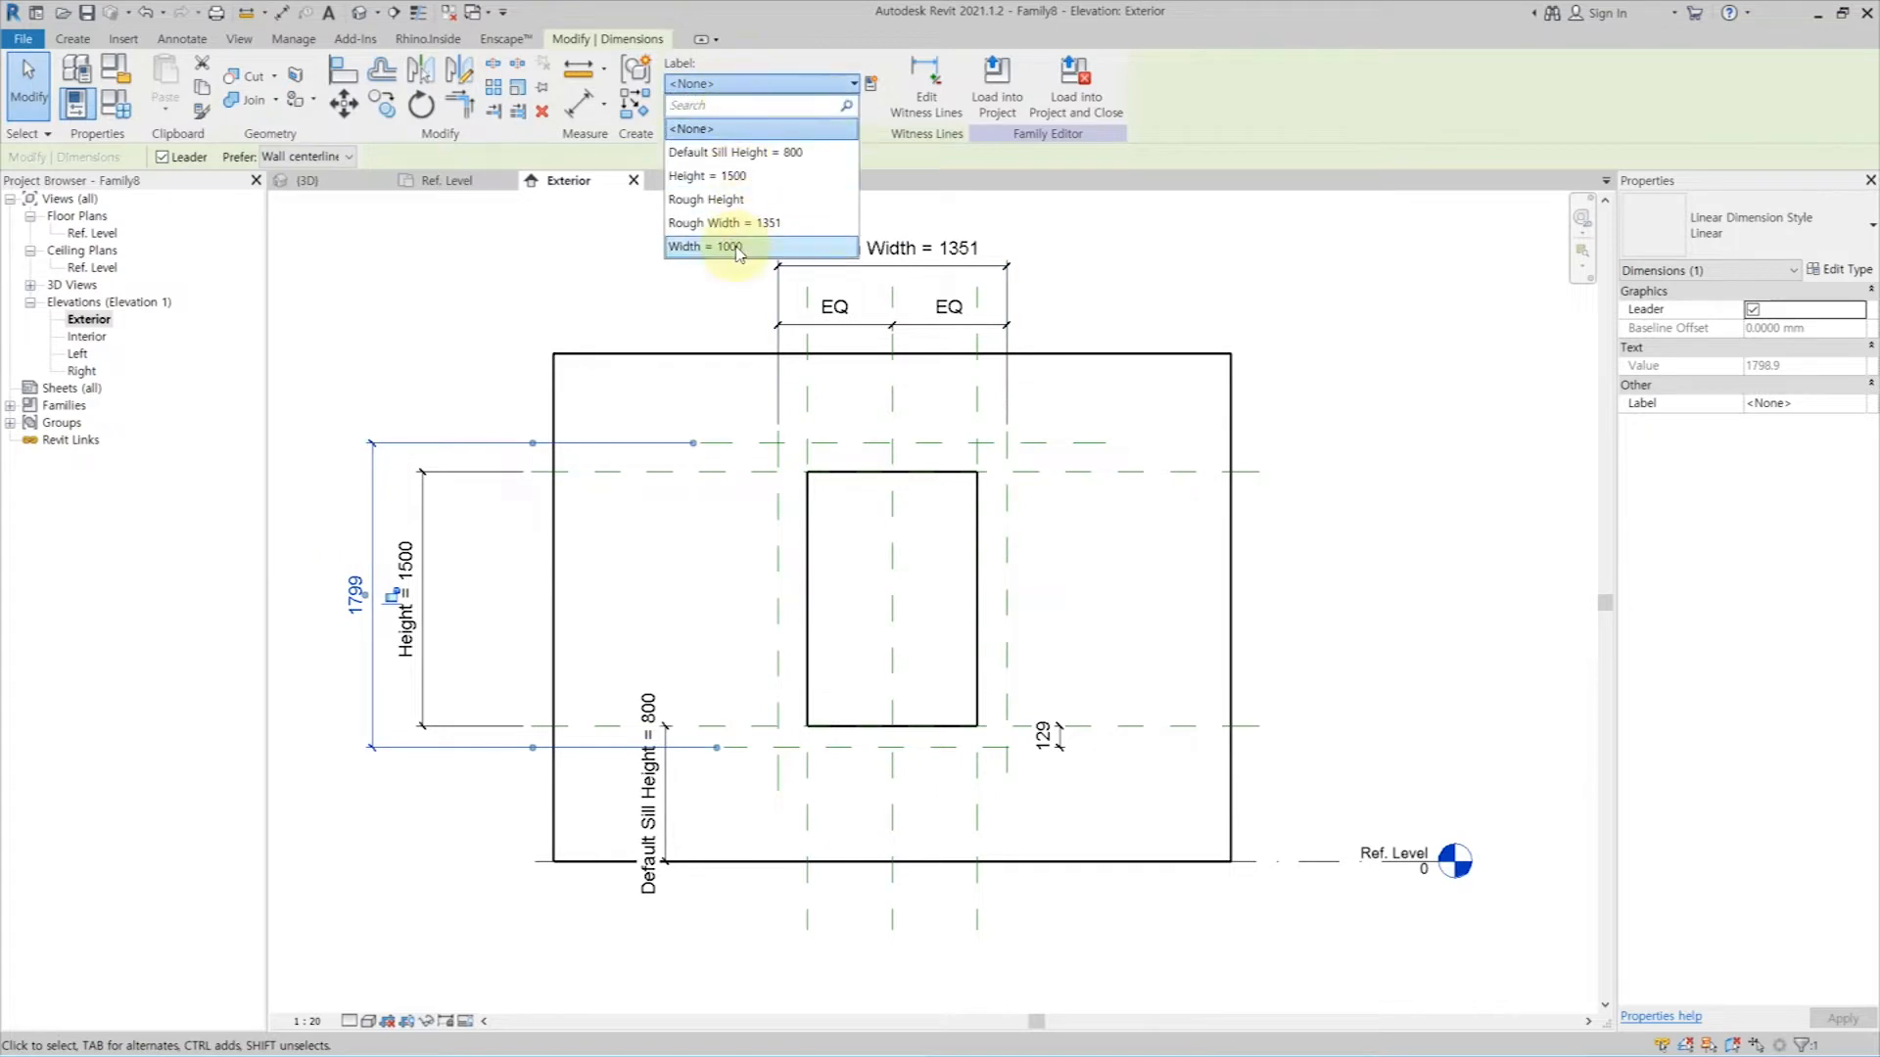
{"action": "left_click", "coordinate": [752, 200]}
Step: Create a parameter named _Rough for the dimension between the sill plane and the reference plane below it
{"action": "left_click", "coordinate": [1049, 736]}
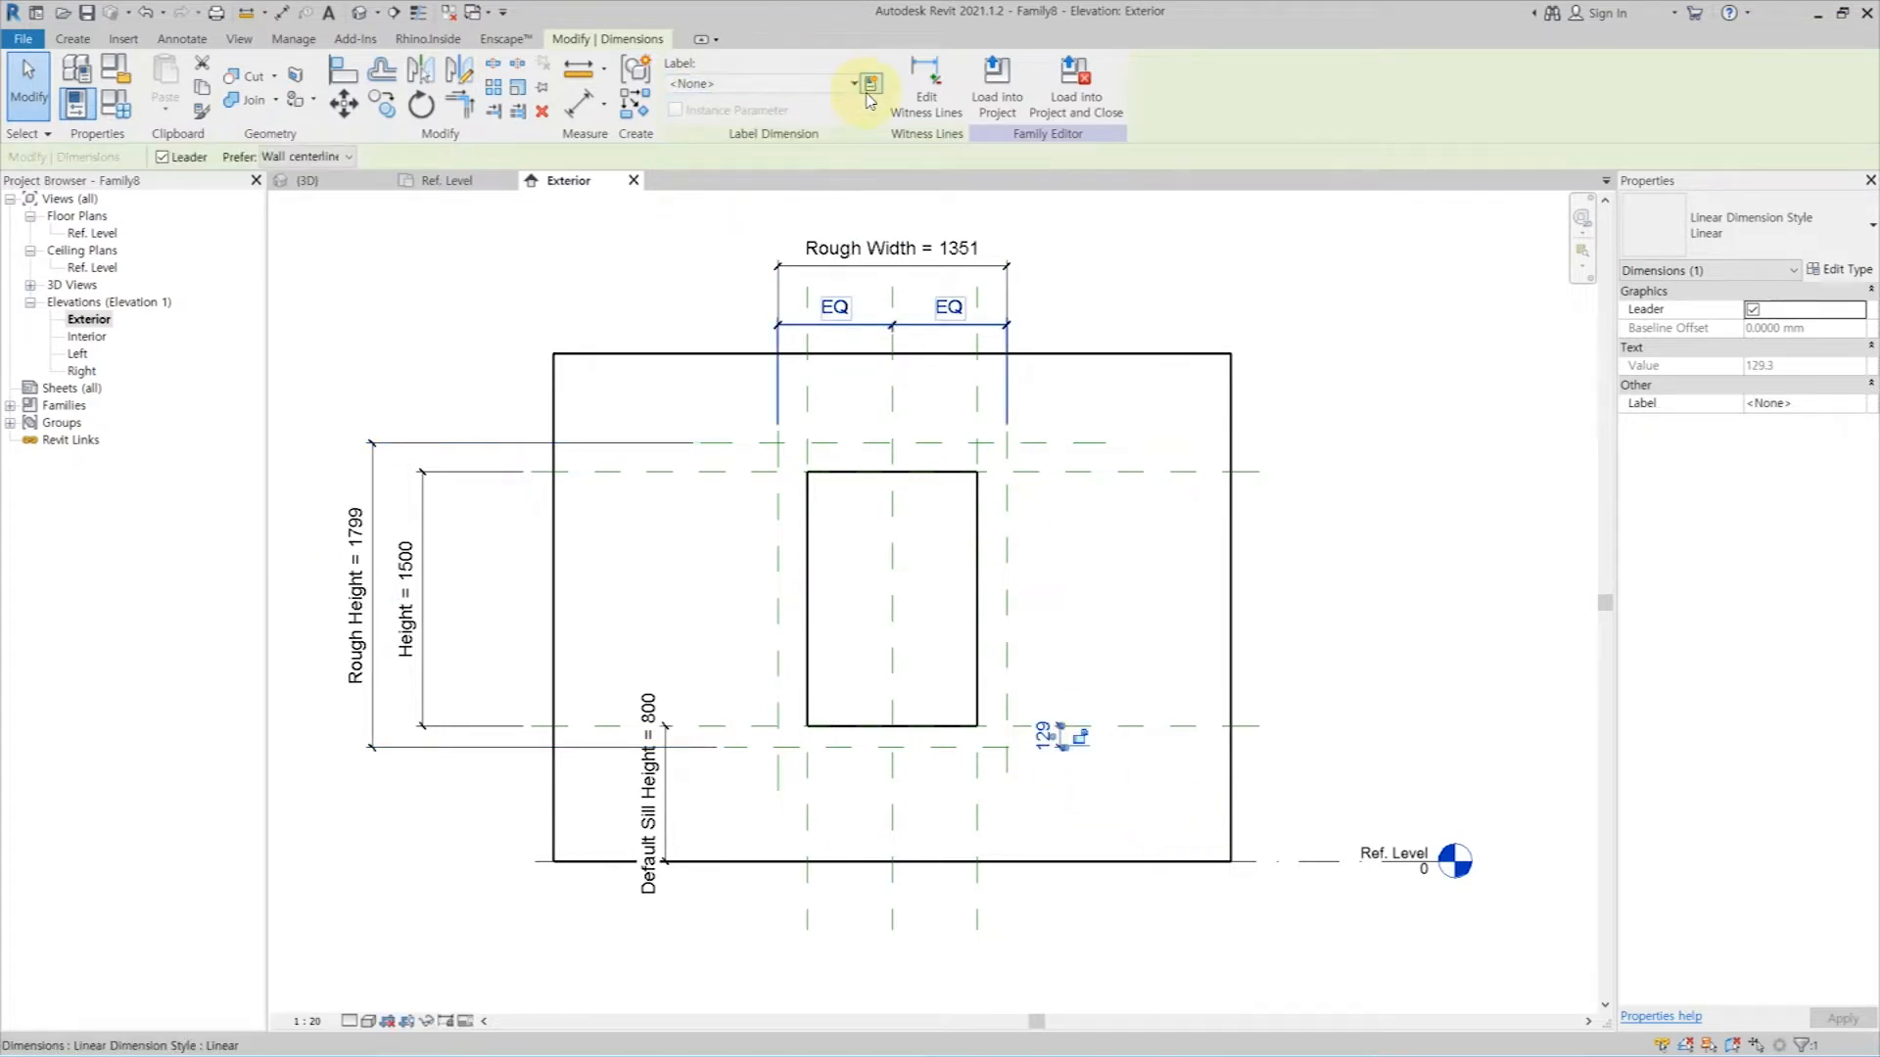
{"action": "left_click", "coordinate": [869, 86]}
{"action": "type", "text": "_Rough"}
{"action": "key", "text": "Return"}
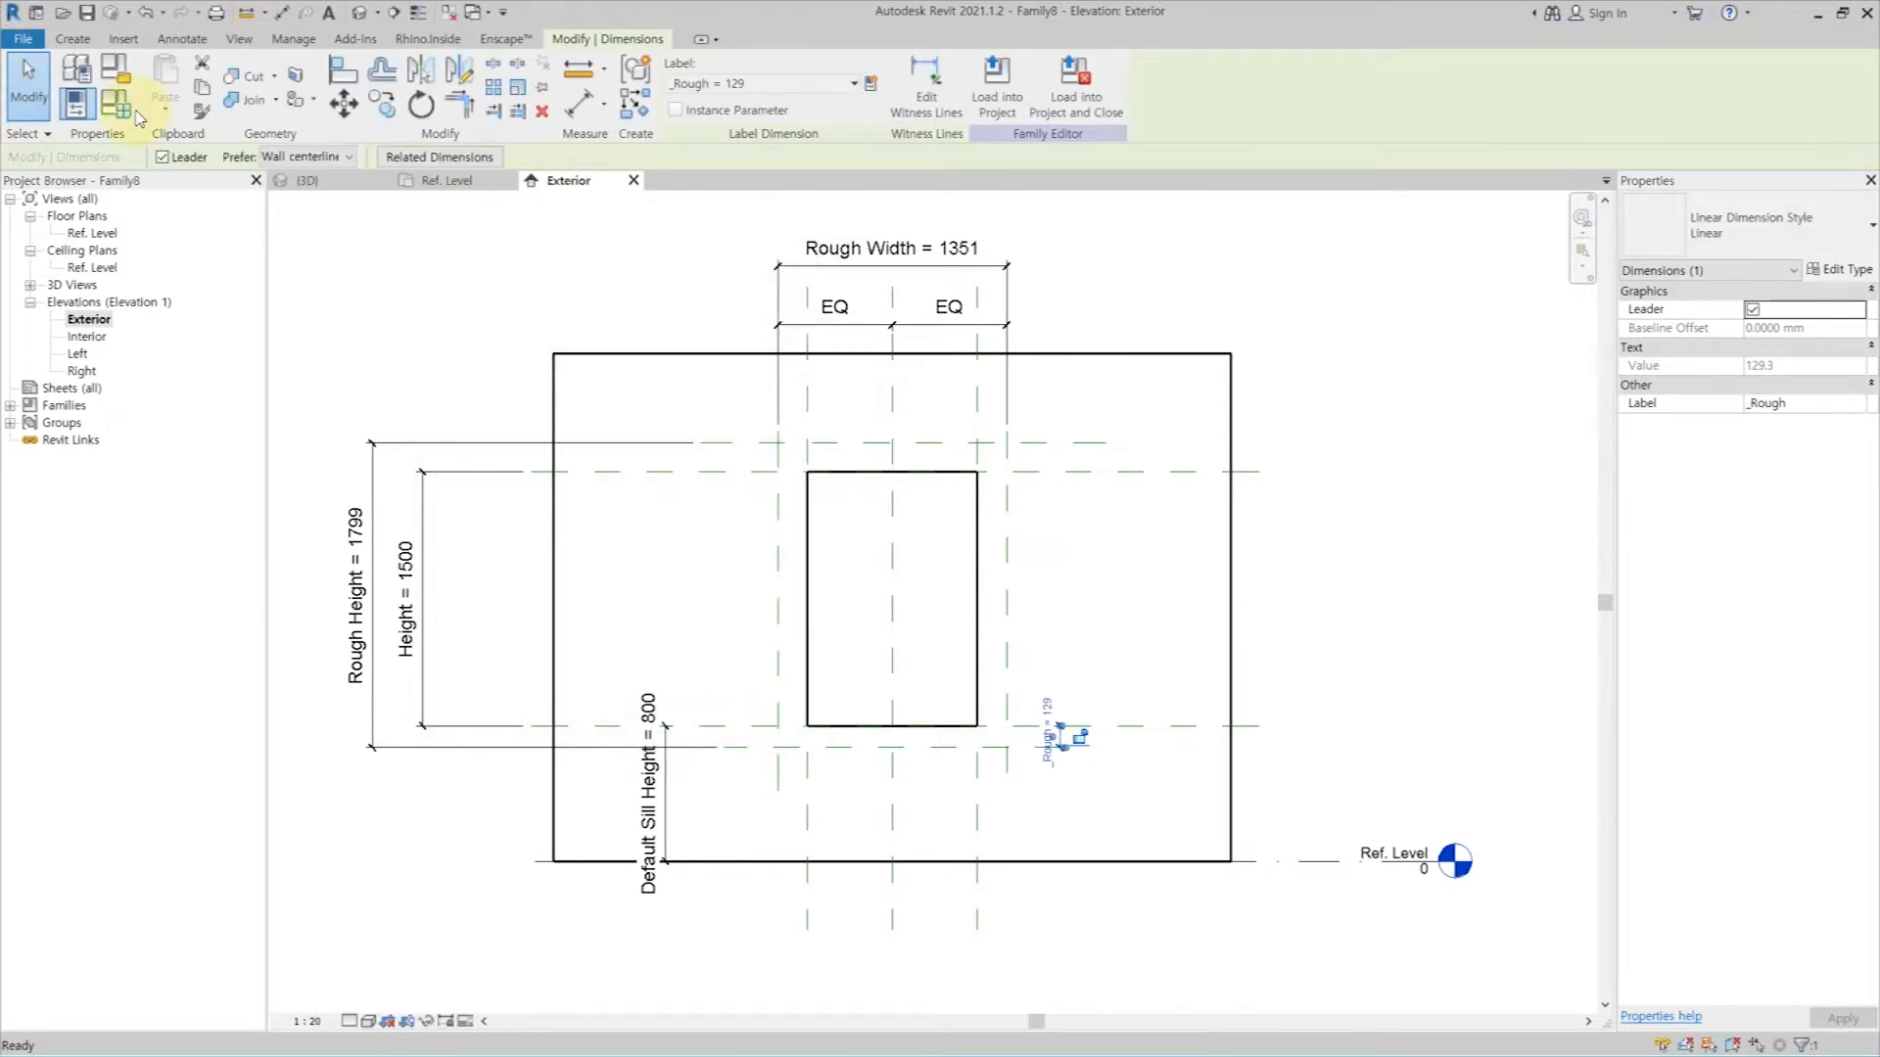
Step: Set _Rough to 50 and apply the formulas Rough Height = Height + _Rough * 2 and Rough Width = Width + _Rough * 2
{"action": "left_click", "coordinate": [125, 108]}
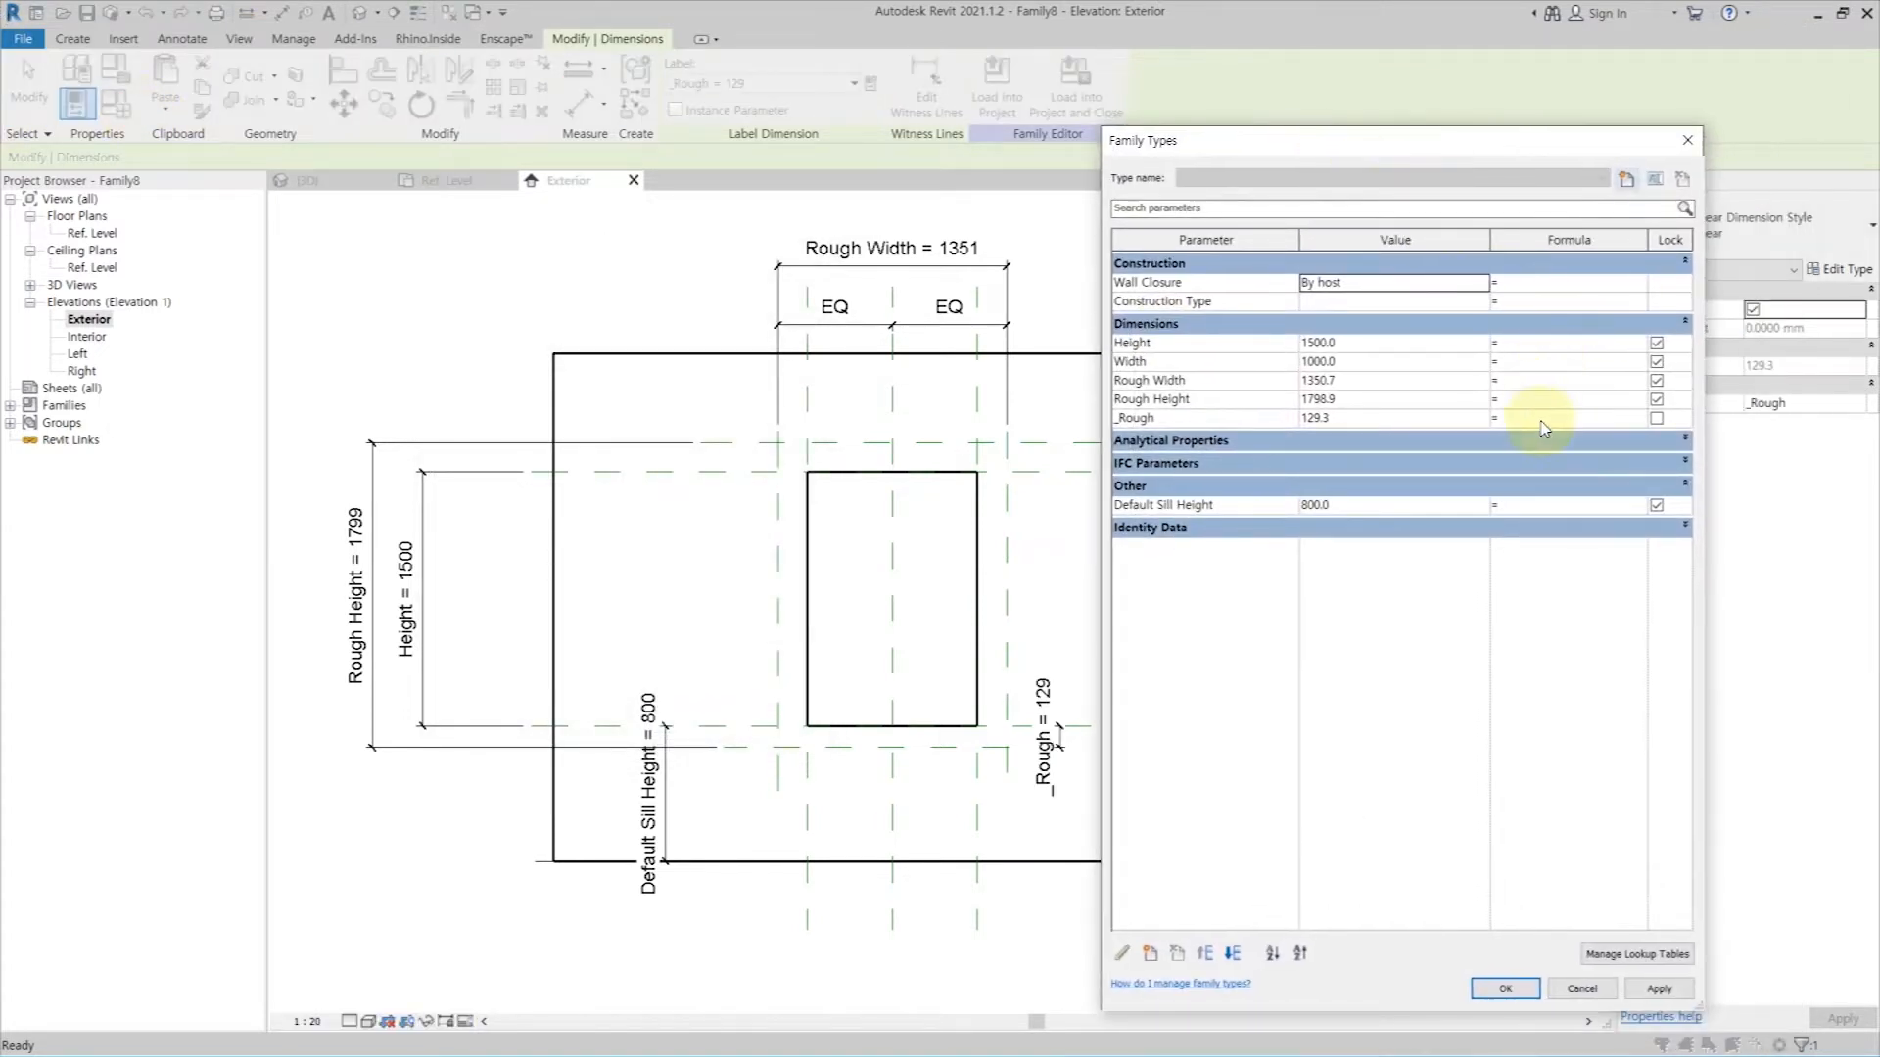
{"action": "left_click", "coordinate": [1541, 397]}
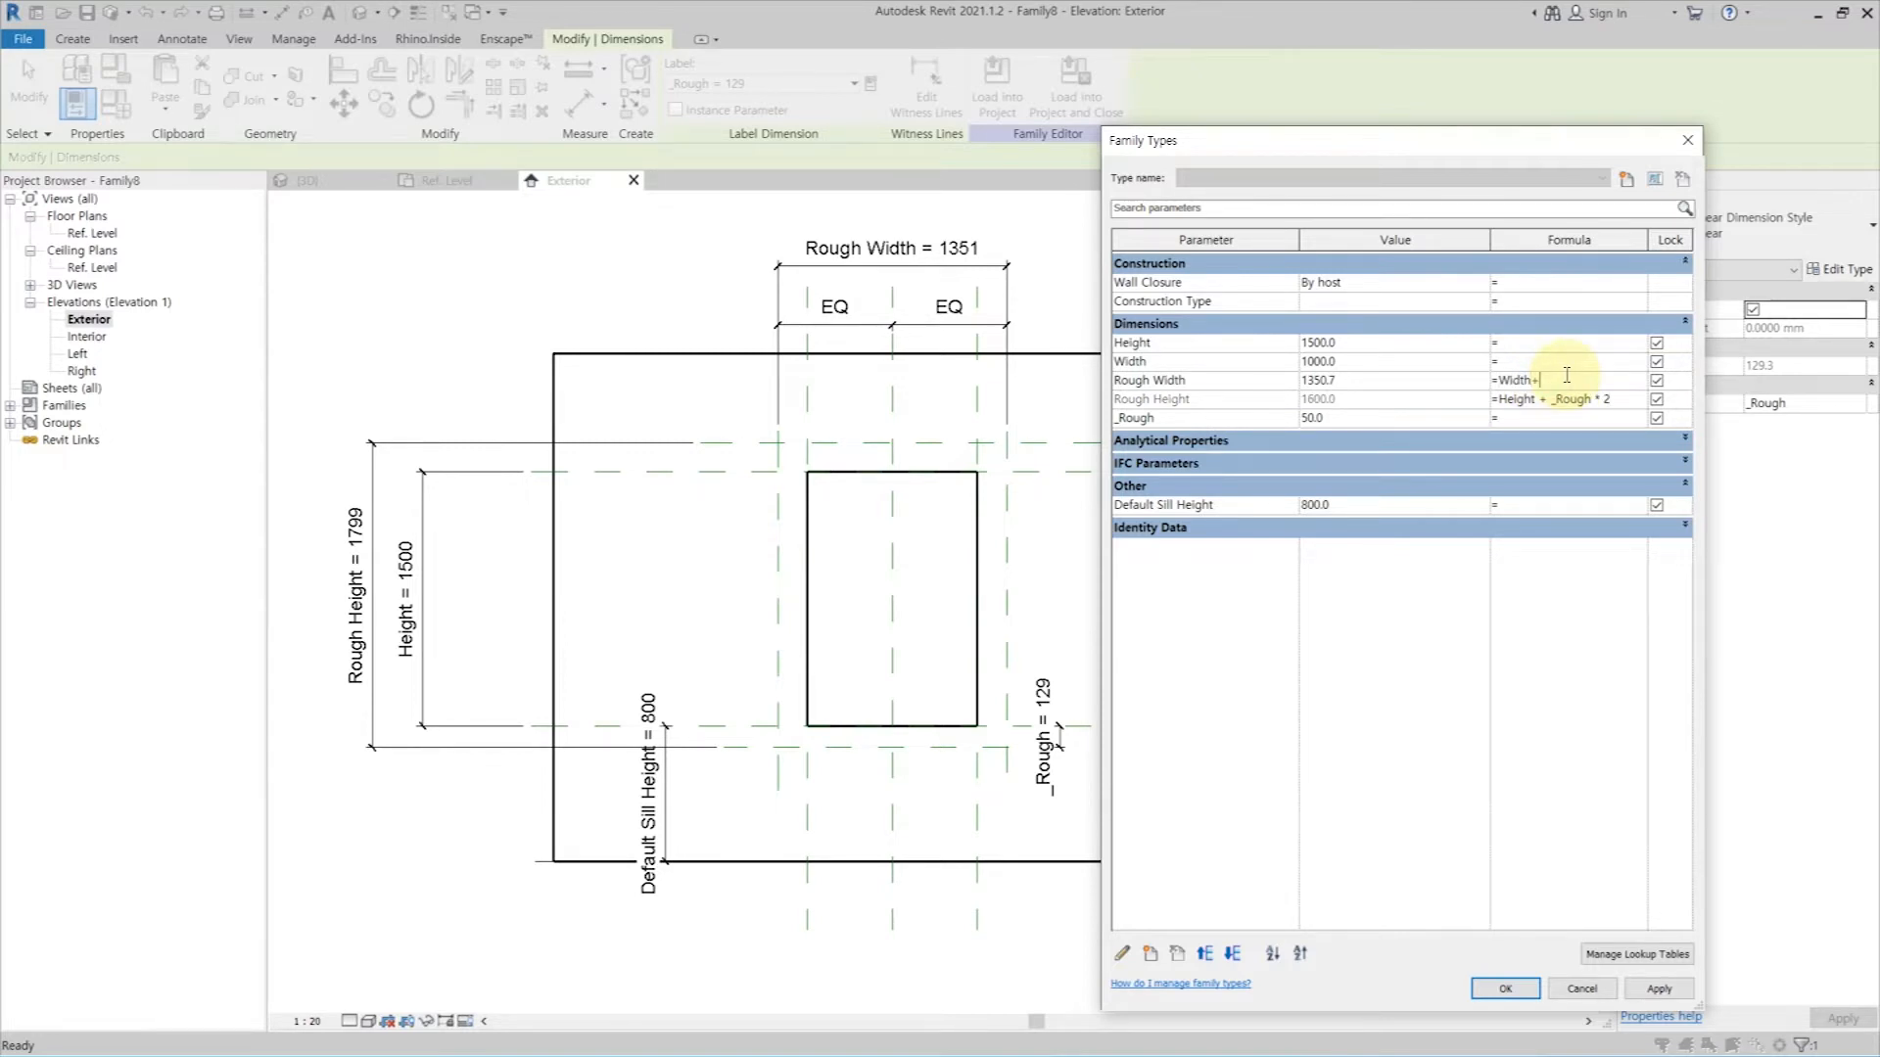
{"action": "key", "text": "Return"}
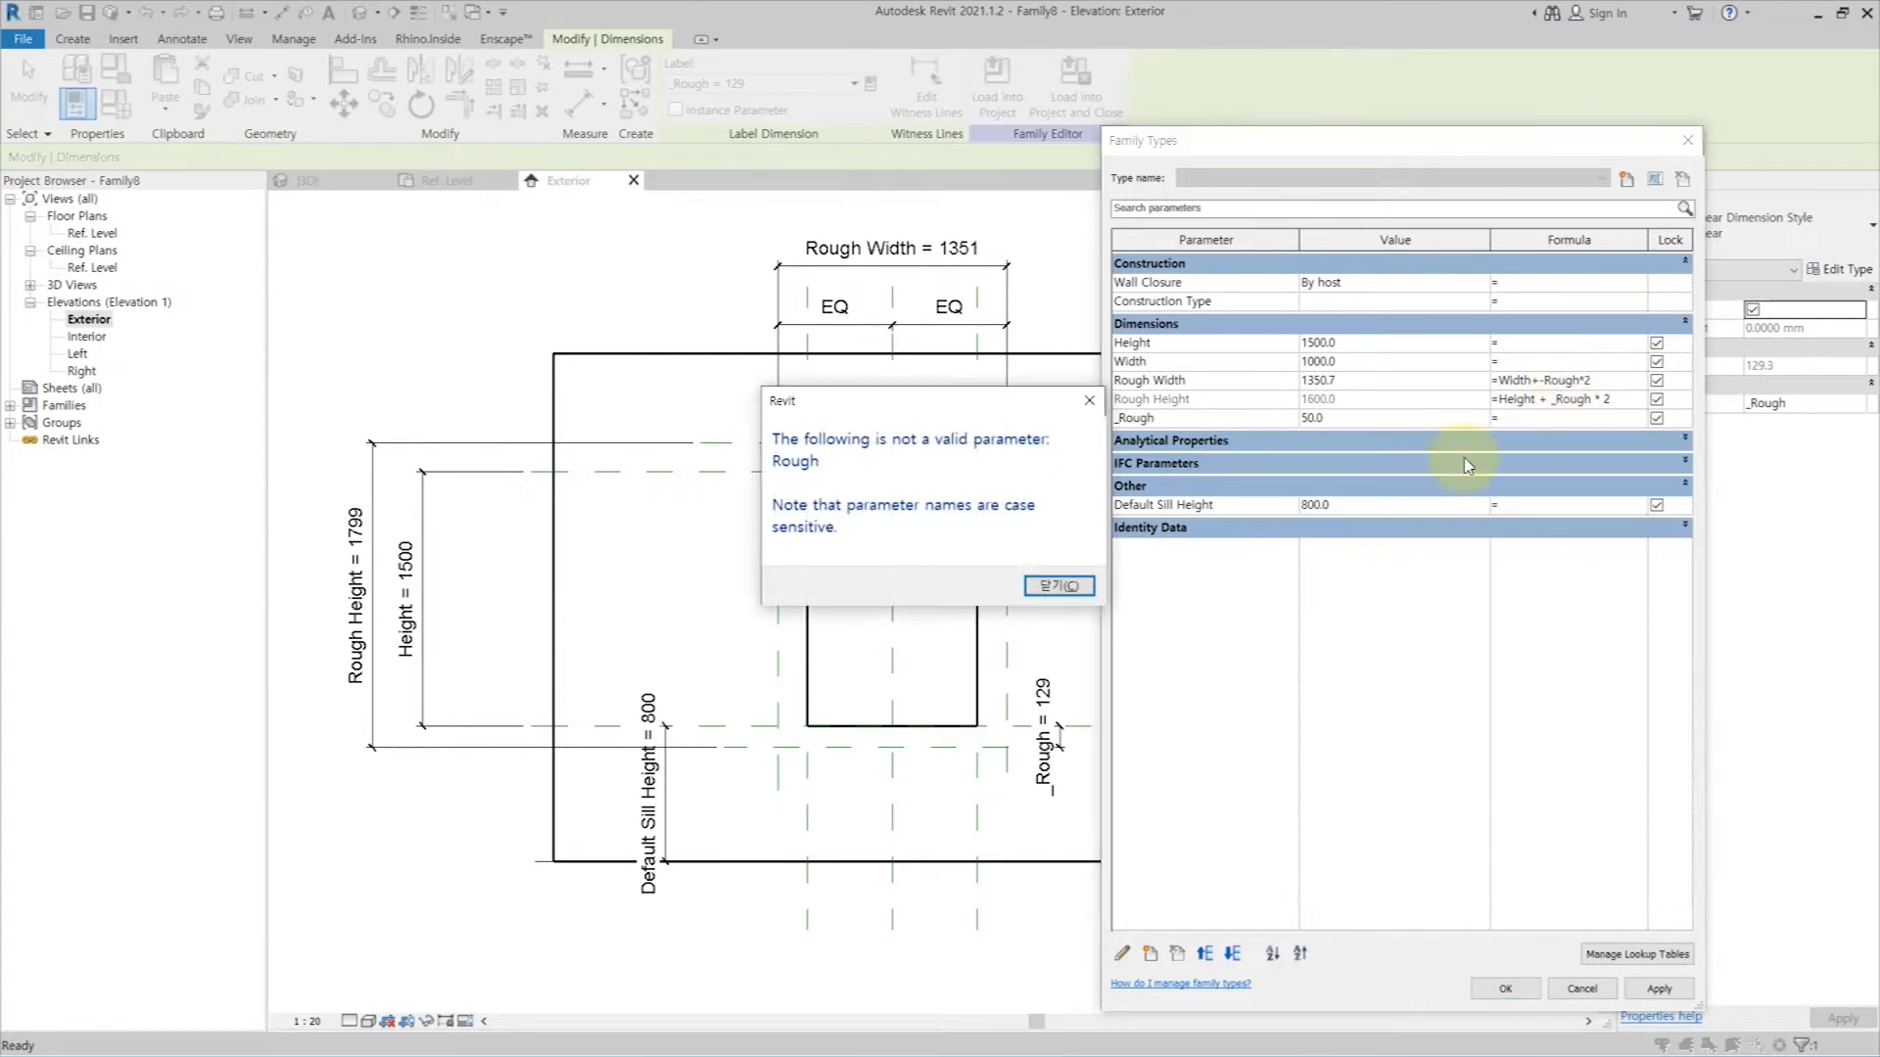
{"action": "key", "text": "Return"}
{"action": "left_click", "coordinate": [1544, 381]}
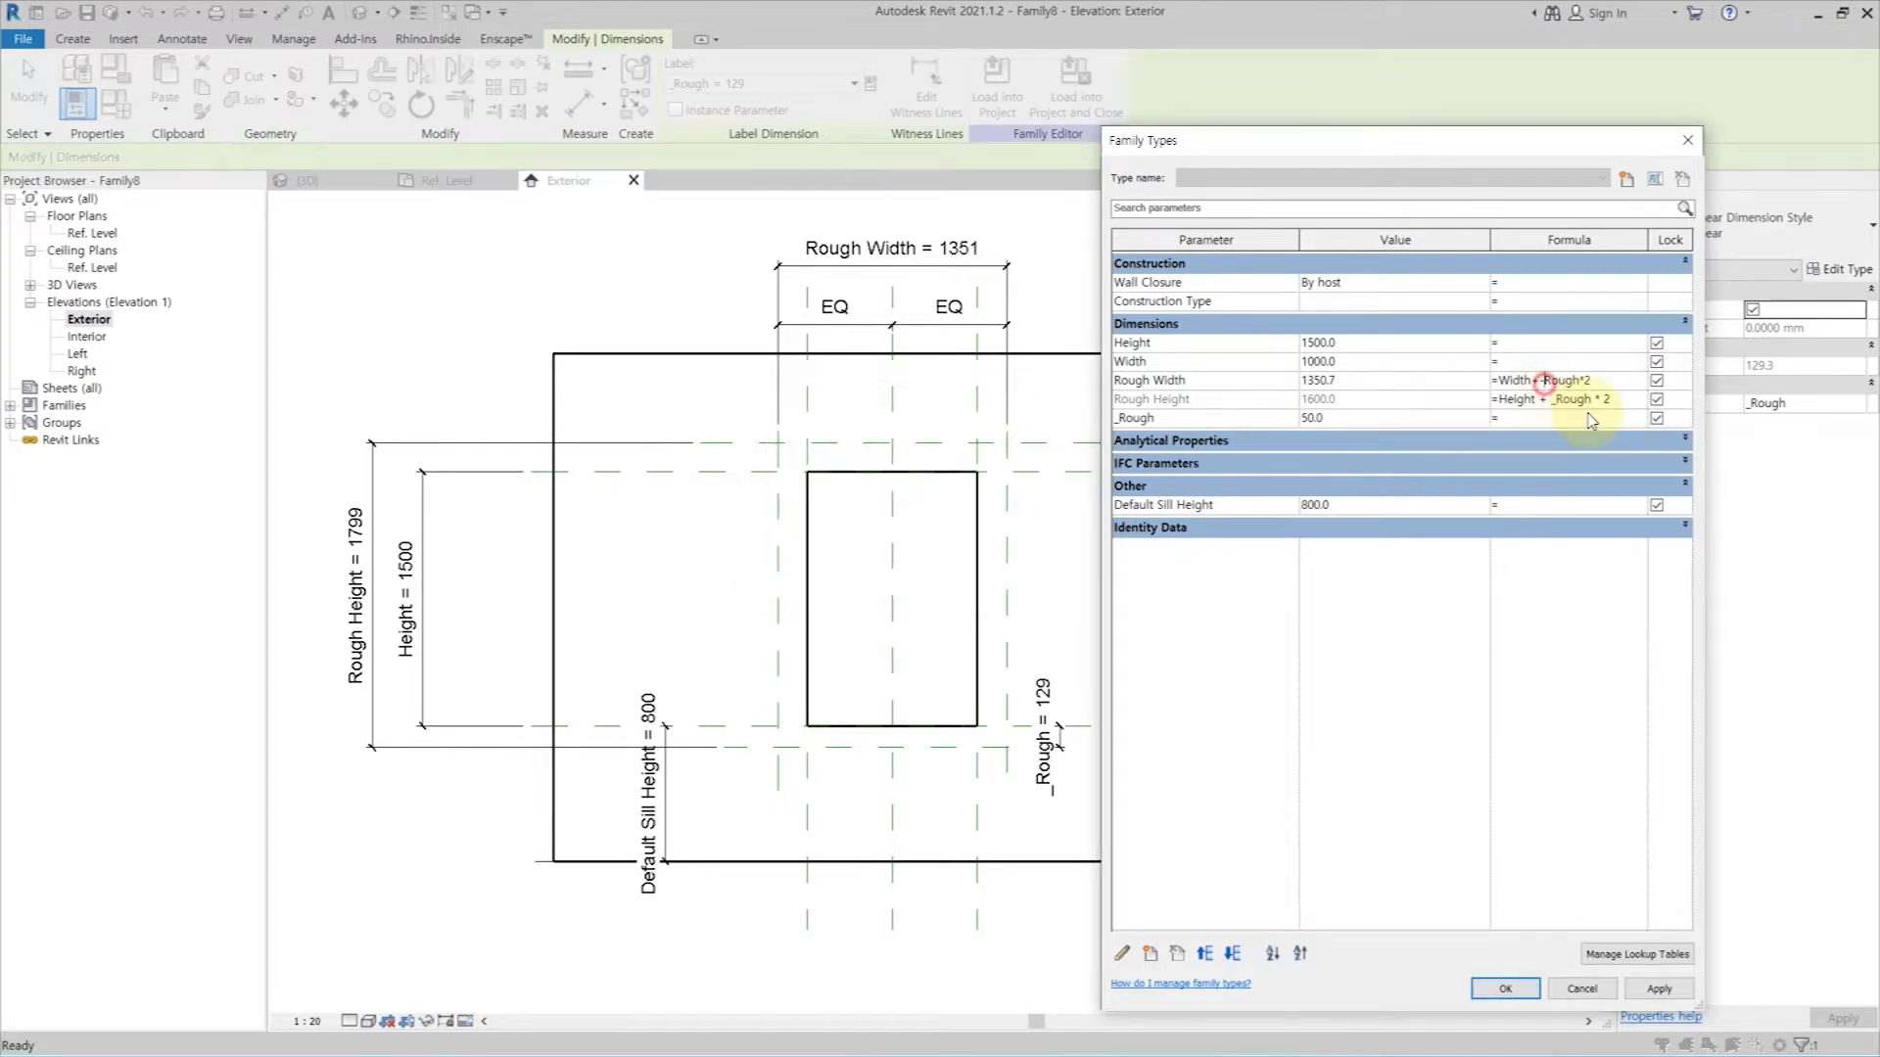
{"action": "left_click", "coordinate": [1647, 990]}
{"action": "left_click", "coordinate": [1503, 989]}
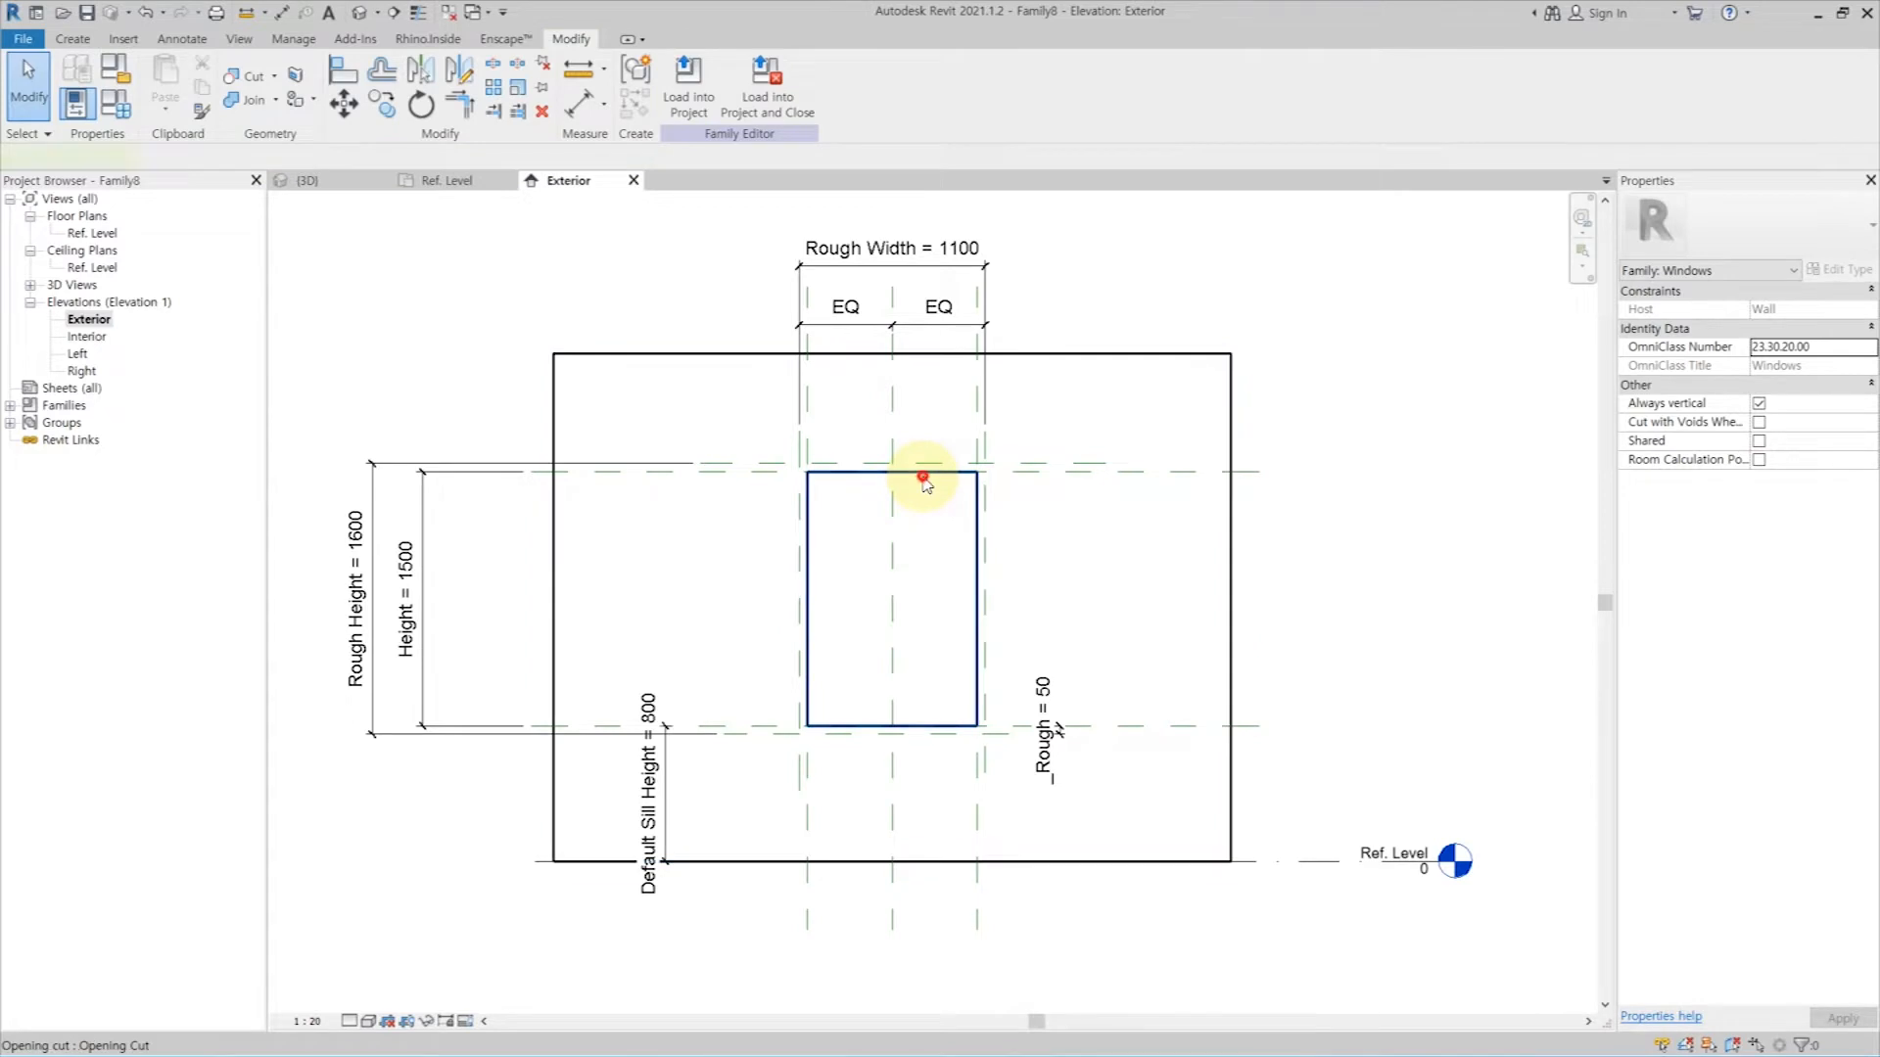
Step: Edit the opening cut's sketch and align its left and head edges to the outer reference planes
{"action": "left_click", "coordinate": [923, 480]}
{"action": "left_click", "coordinate": [688, 93]}
{"action": "key", "text": "a"}
{"action": "key", "text": "l"}
{"action": "left_click", "coordinate": [799, 490]}
{"action": "left_click", "coordinate": [806, 539]}
{"action": "left_click", "coordinate": [777, 462]}
{"action": "left_click", "coordinate": [810, 472]}
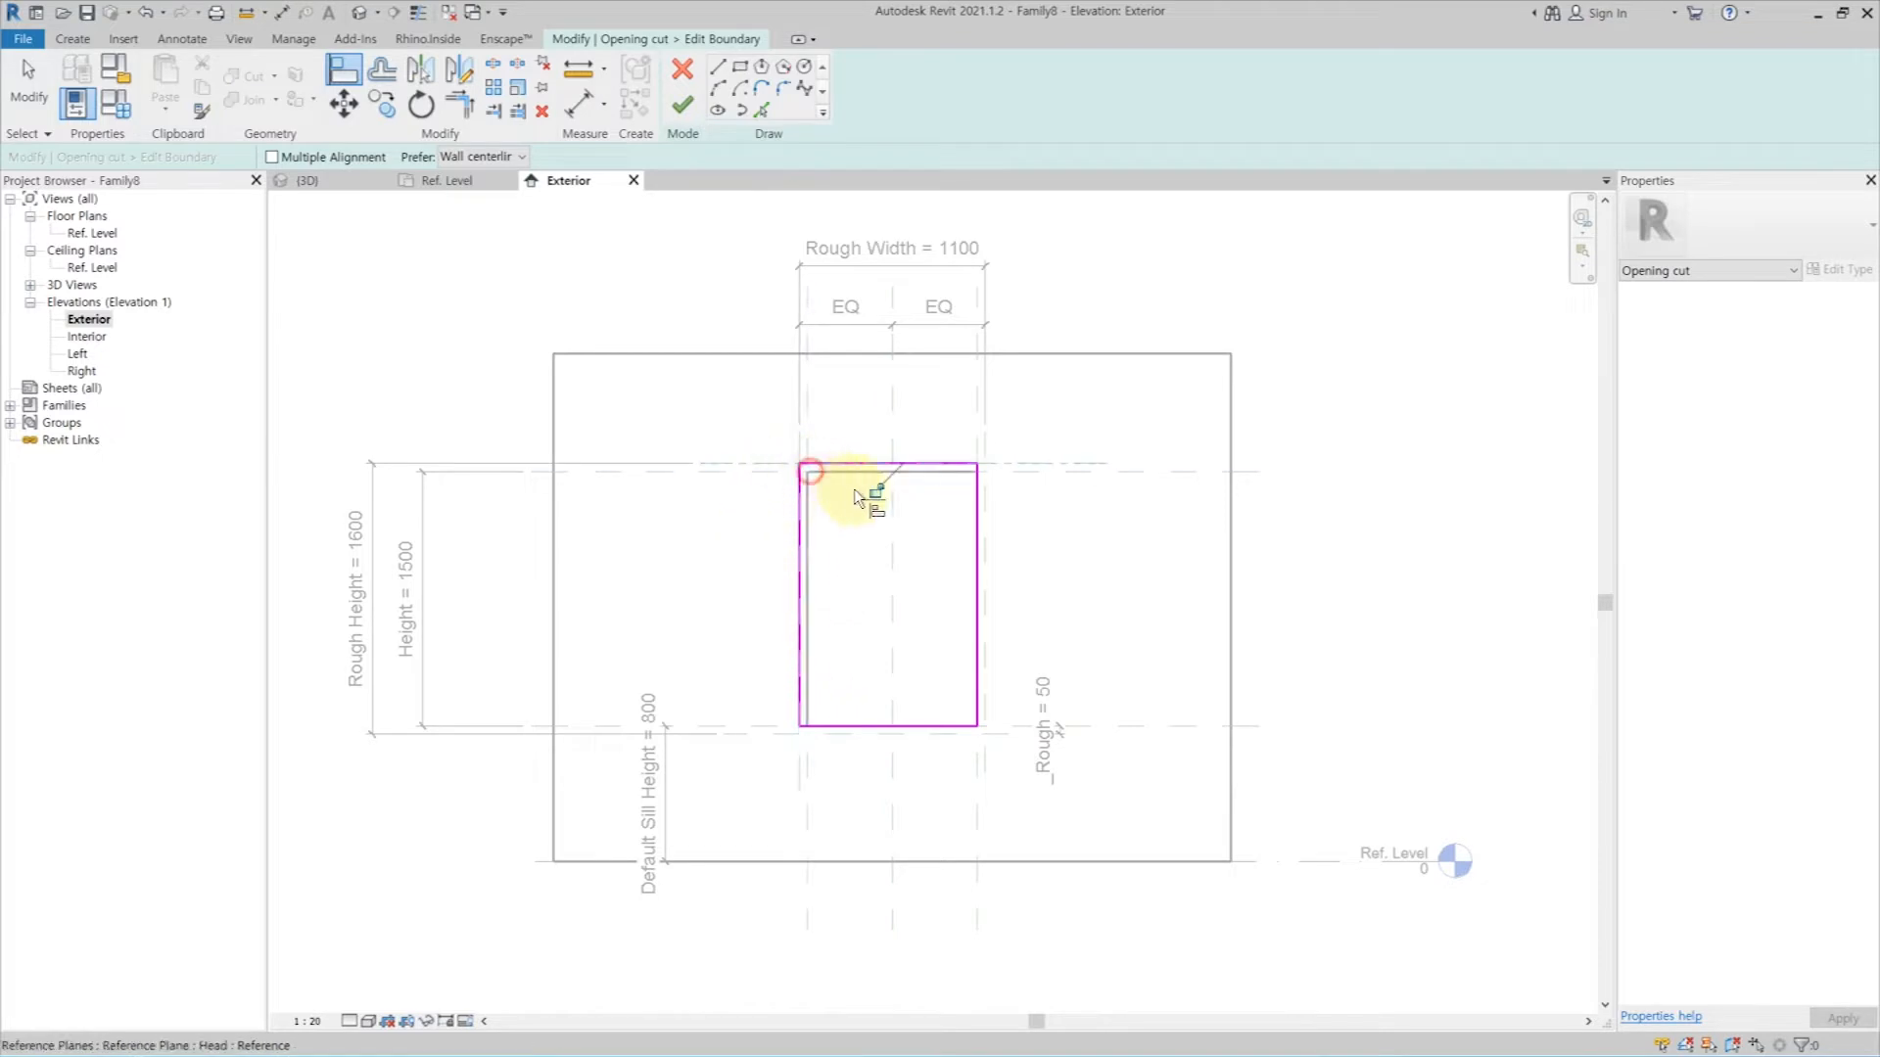
Step: Align the opening sketch's right and sill edges to the outer reference planes and finish the sketch
{"action": "left_click", "coordinate": [984, 517]}
{"action": "left_click", "coordinate": [978, 588]}
{"action": "left_click", "coordinate": [1011, 628]}
{"action": "left_click", "coordinate": [979, 734]}
{"action": "left_click", "coordinate": [965, 726]}
{"action": "left_click", "coordinate": [682, 102]}
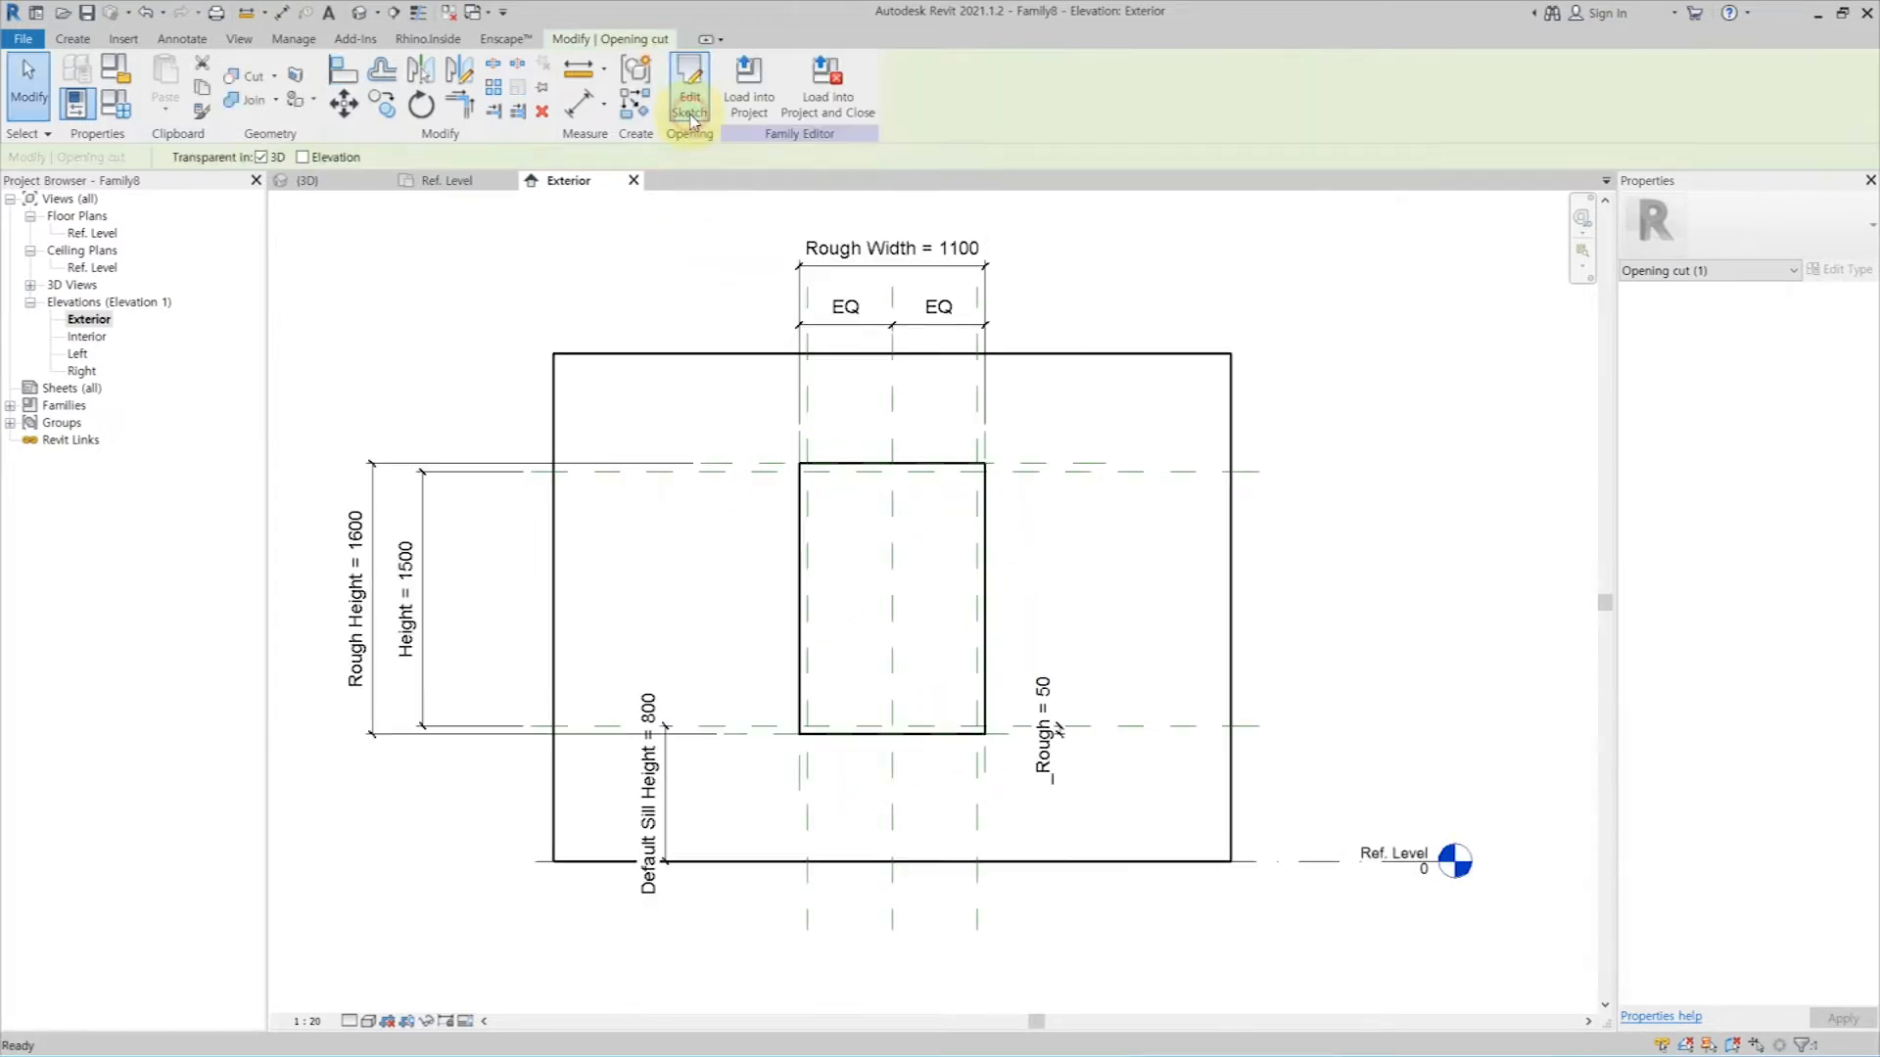
Step: In the Ref. Level plan, draw two horizontal reference planes outside the exterior face, about 264 mm apart, the farther about 556 mm from the wall centreline
{"action": "left_click", "coordinate": [91, 233]}
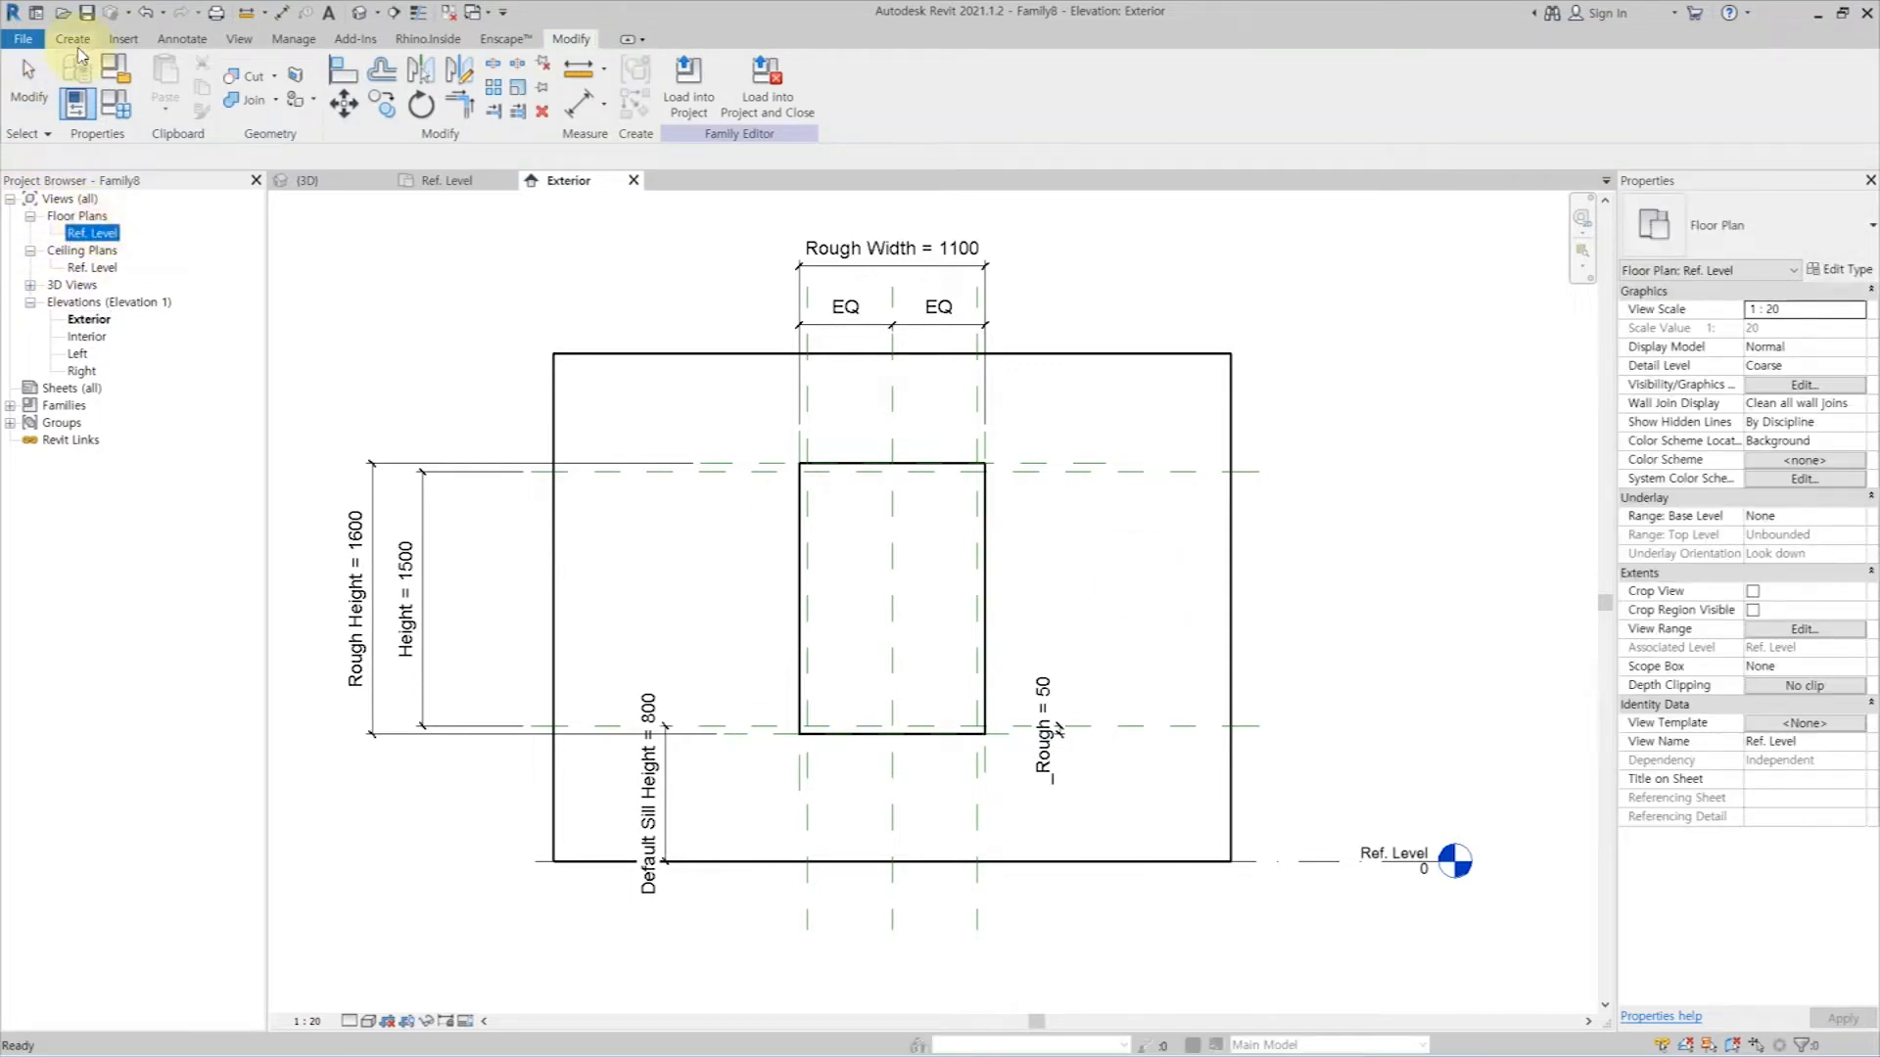
{"action": "double_click", "coordinate": [91, 233]}
{"action": "left_click", "coordinate": [72, 39]}
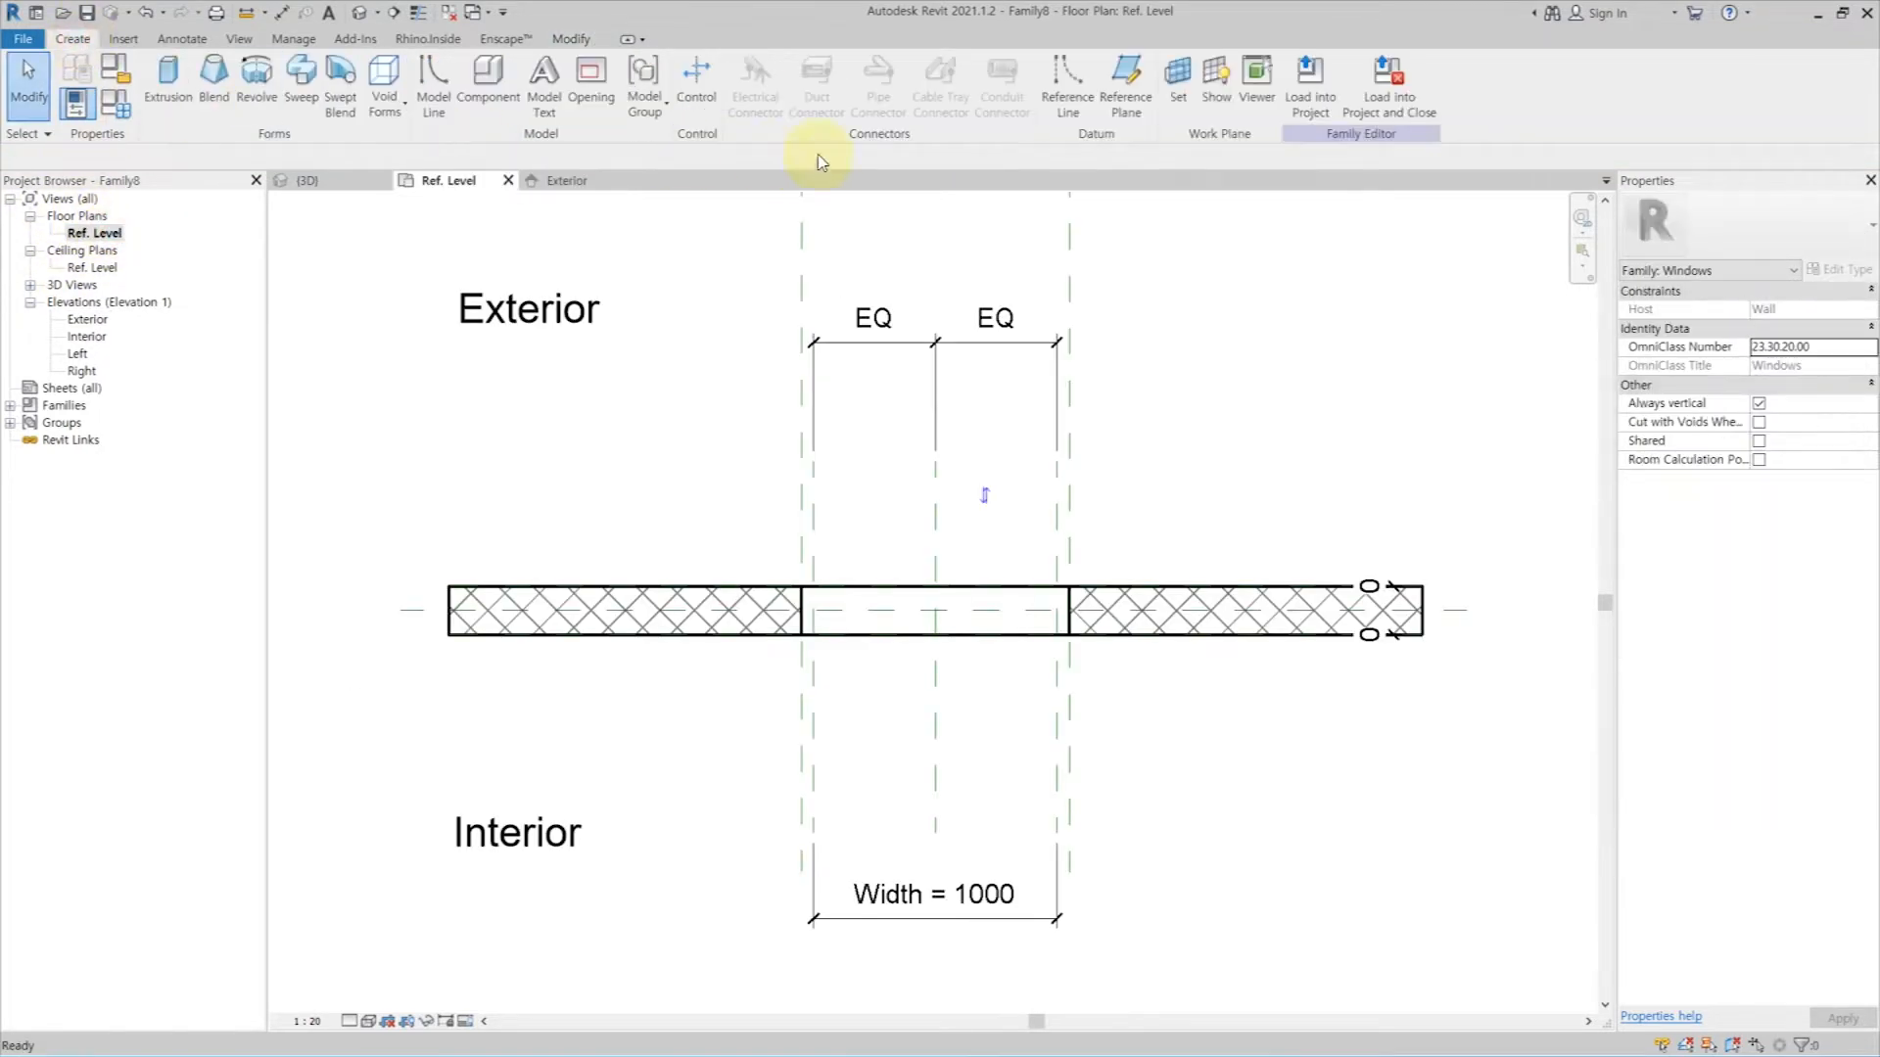
{"action": "left_click", "coordinate": [1126, 83]}
{"action": "left_click", "coordinate": [1301, 475]}
{"action": "left_click", "coordinate": [480, 473]}
{"action": "left_click", "coordinate": [1356, 538]}
{"action": "left_click", "coordinate": [401, 538]}
{"action": "key", "text": "Escape"}
{"action": "key", "text": "Escape"}
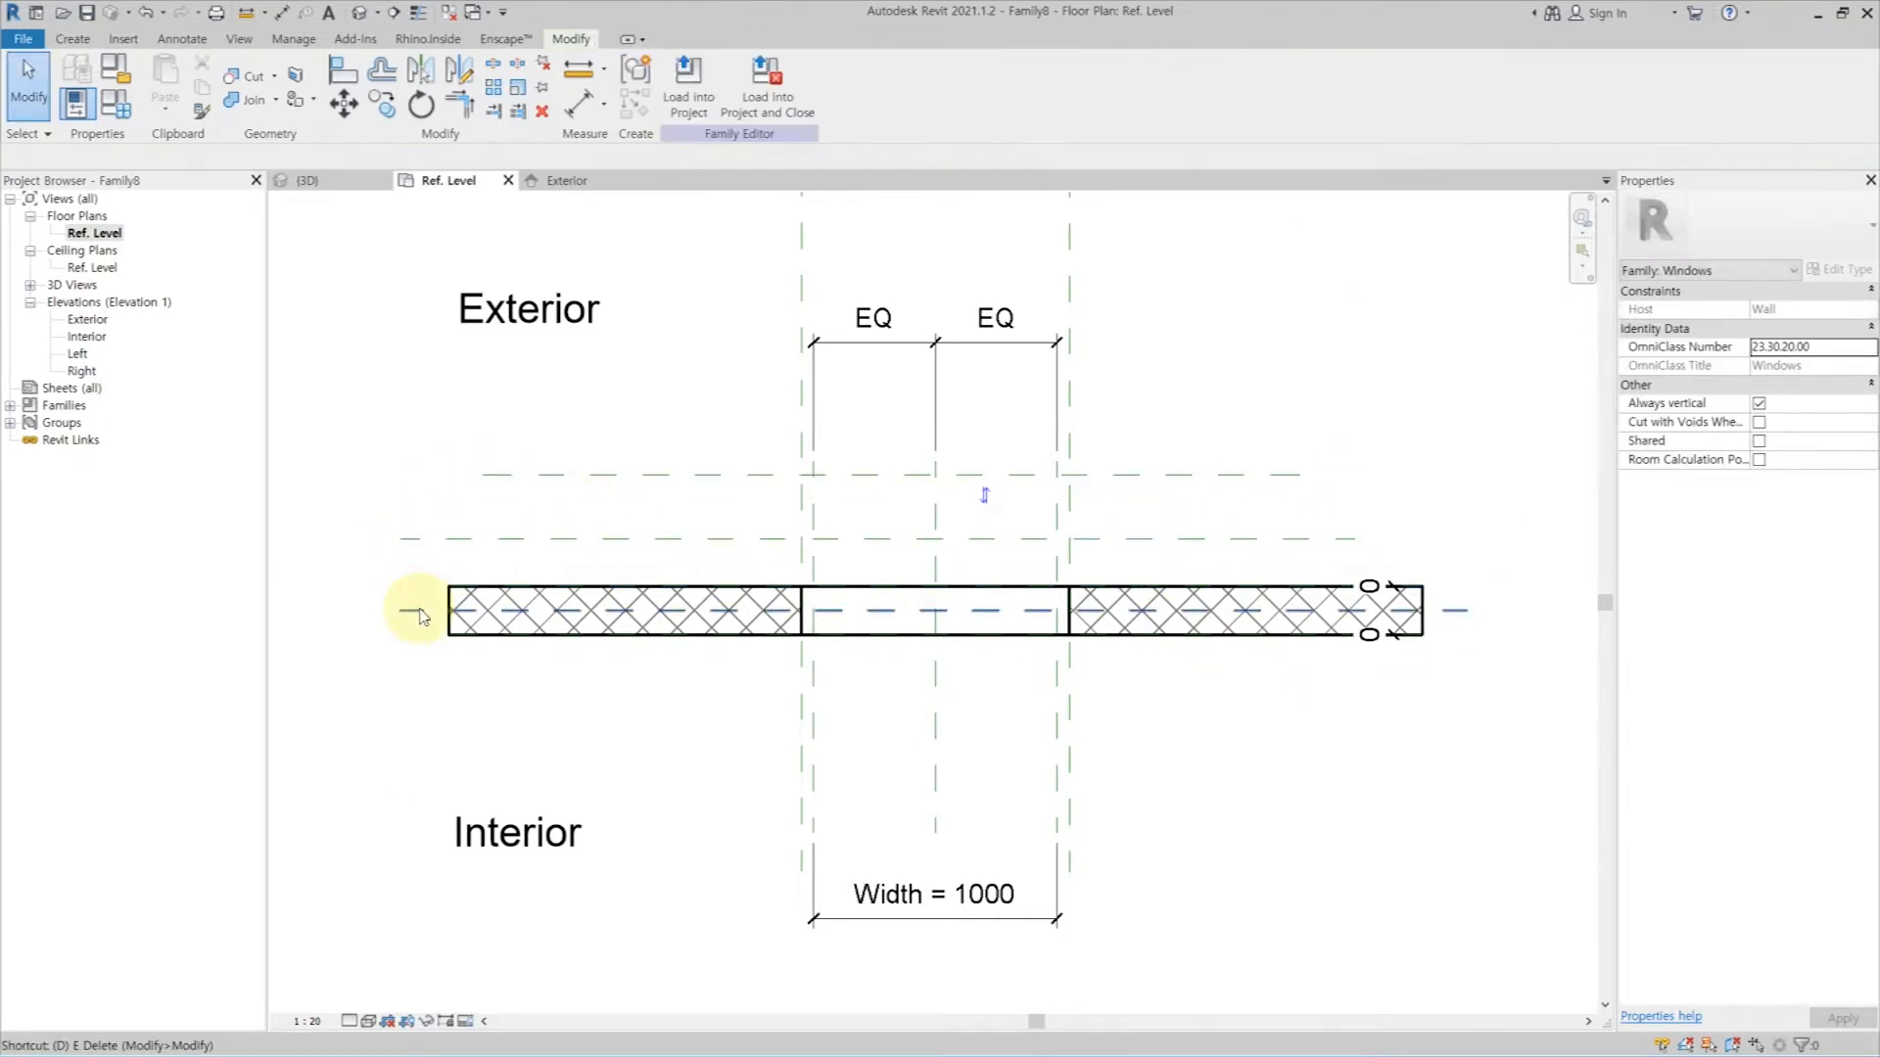
Step: Dimension from the wall's centre plane to the farther exterior reference plane, and between the two exterior planes
{"action": "key", "text": "d"}
{"action": "key", "text": "i"}
{"action": "left_click", "coordinate": [411, 611]}
{"action": "left_click", "coordinate": [501, 475]}
{"action": "left_click", "coordinate": [333, 496]}
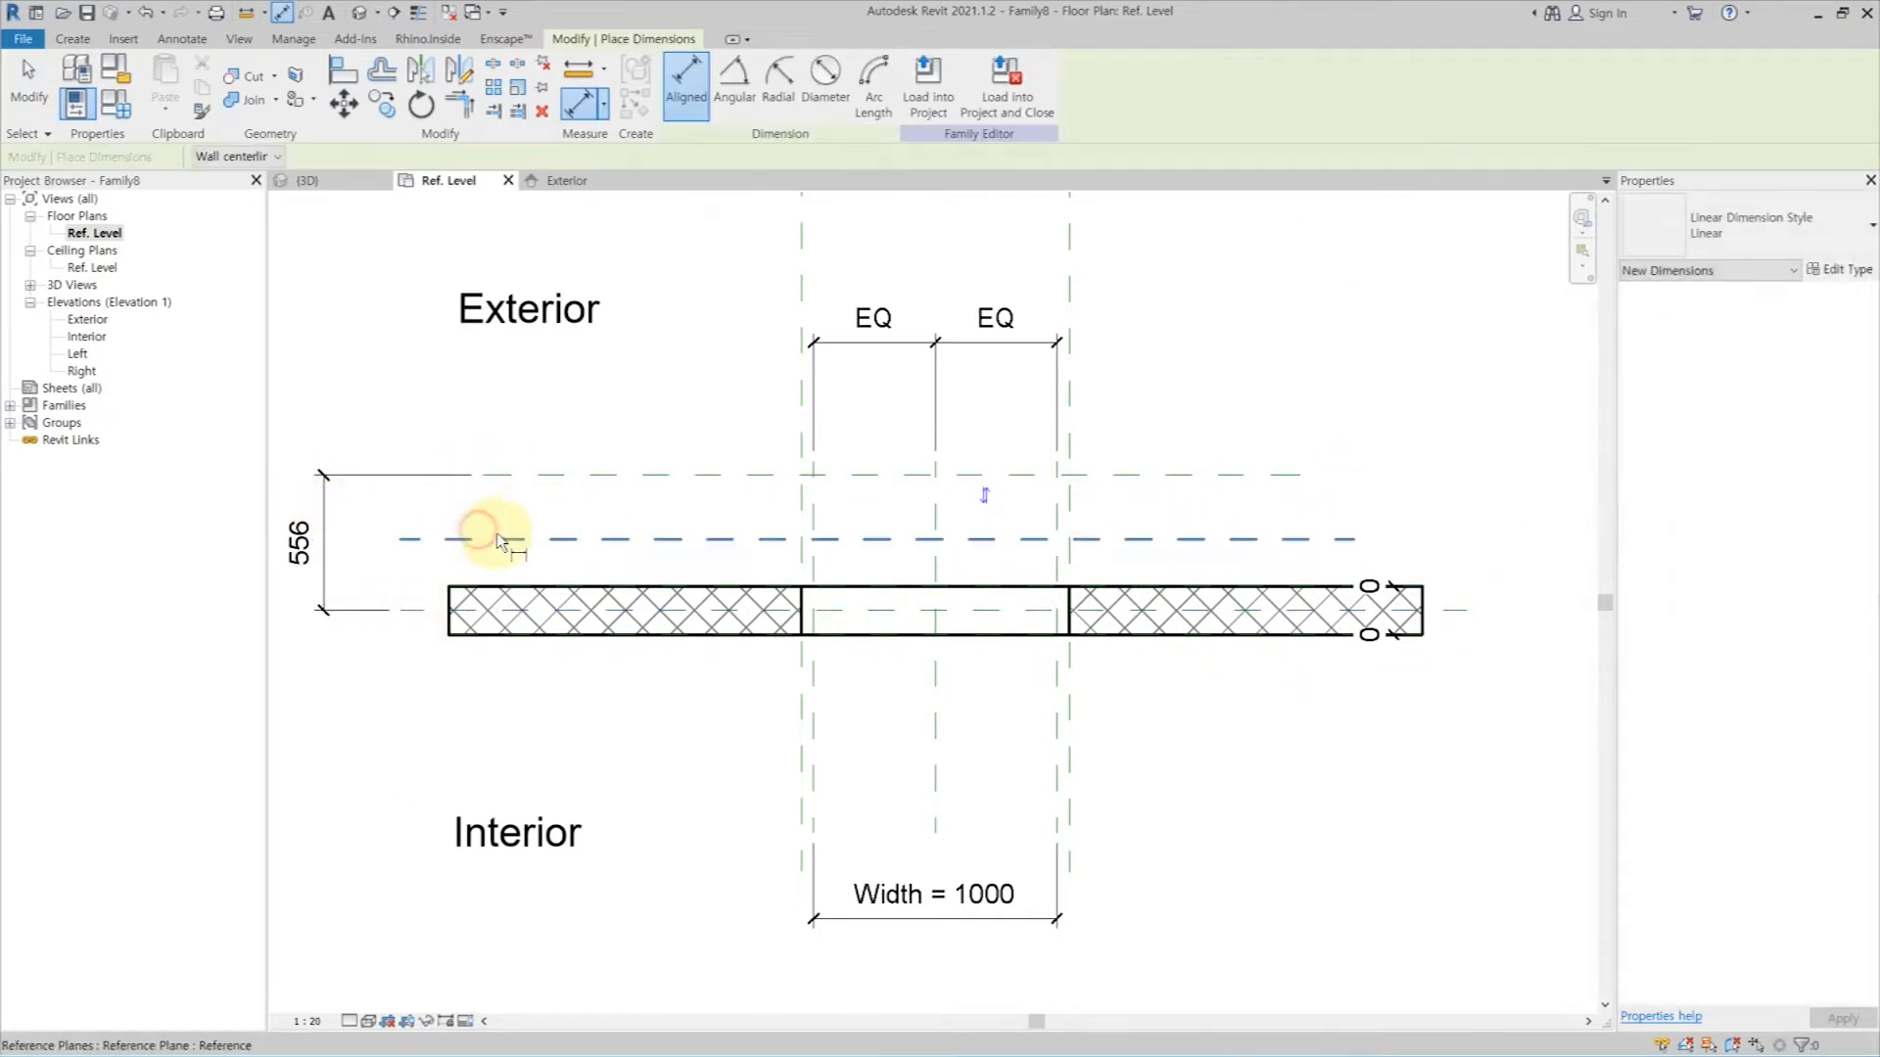
{"action": "left_click", "coordinate": [480, 533]}
{"action": "left_click", "coordinate": [541, 475]}
{"action": "left_click", "coordinate": [379, 450]}
{"action": "key", "text": "Escape"}
Step: Label the dimension from the wall centre to the farther plane with a new instance parameter _FixedDIstance, grouped under Other
{"action": "left_click", "coordinate": [322, 502]}
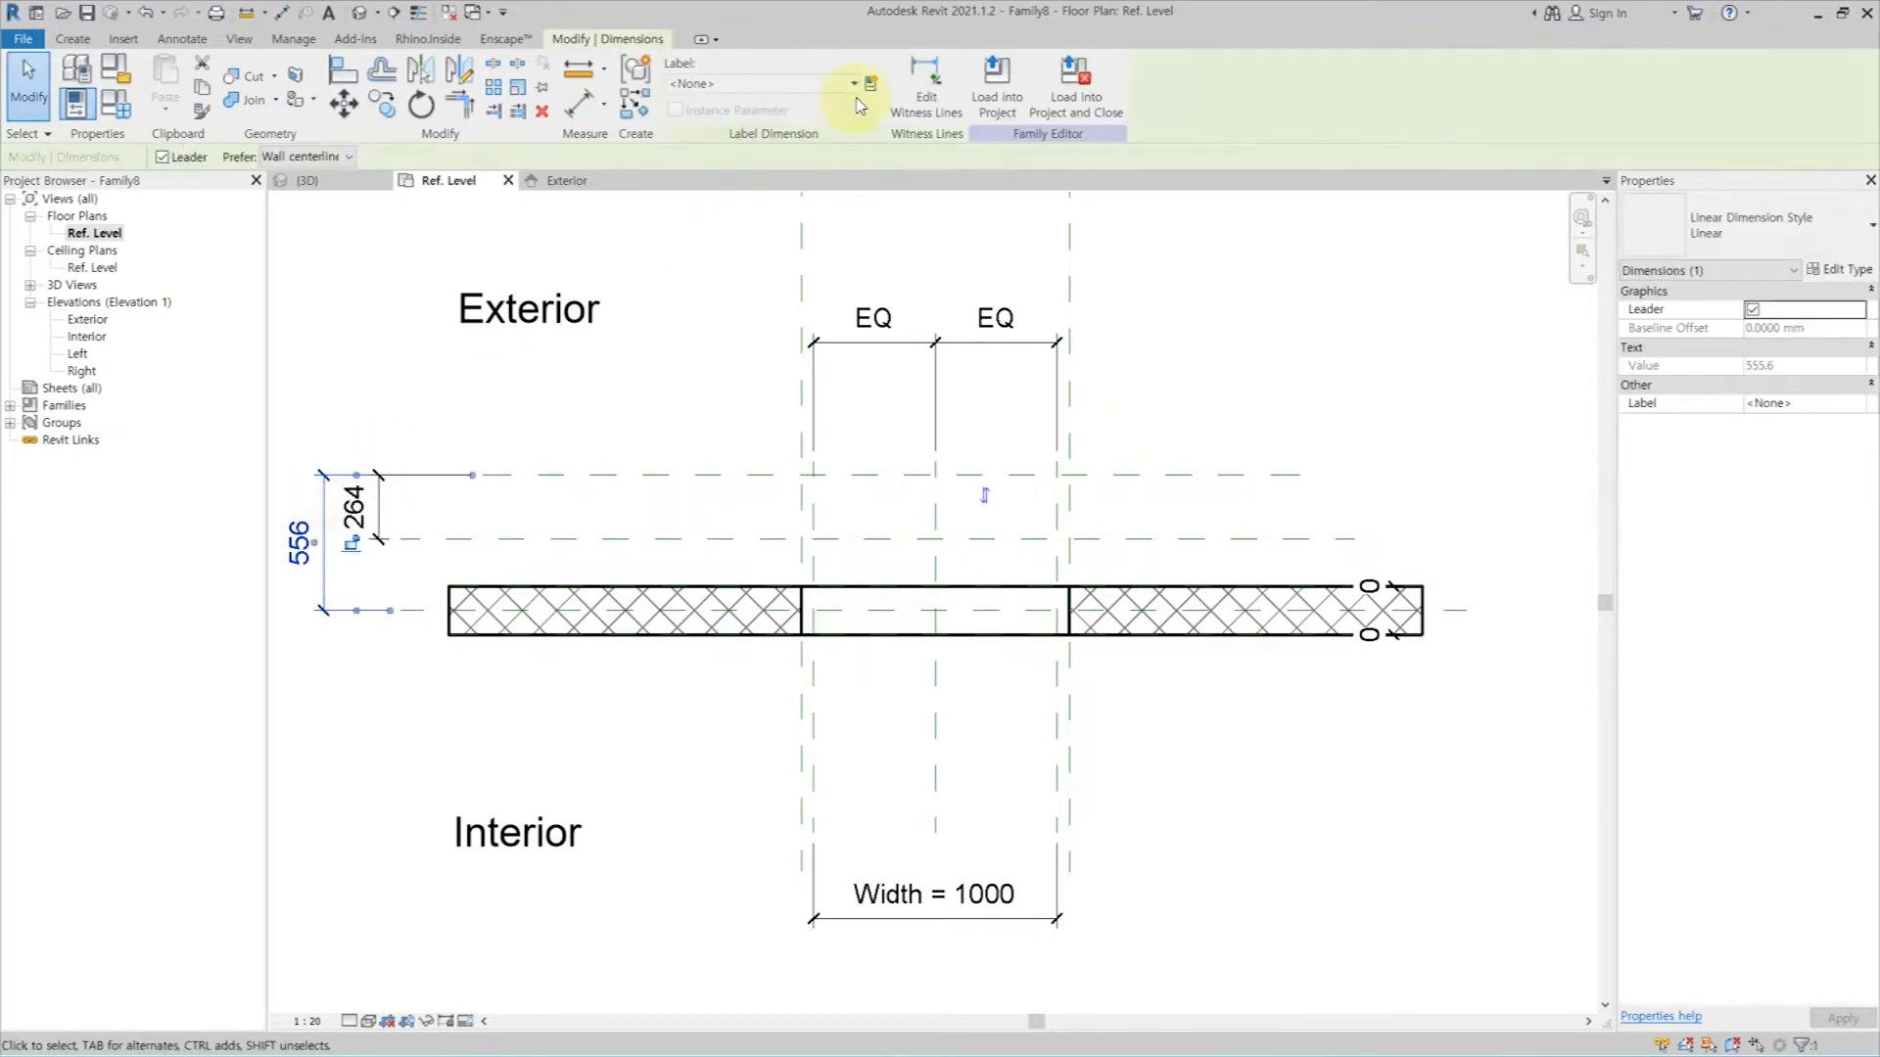
{"action": "left_click", "coordinate": [870, 84]}
{"action": "type", "text": "_FixedDistance"}
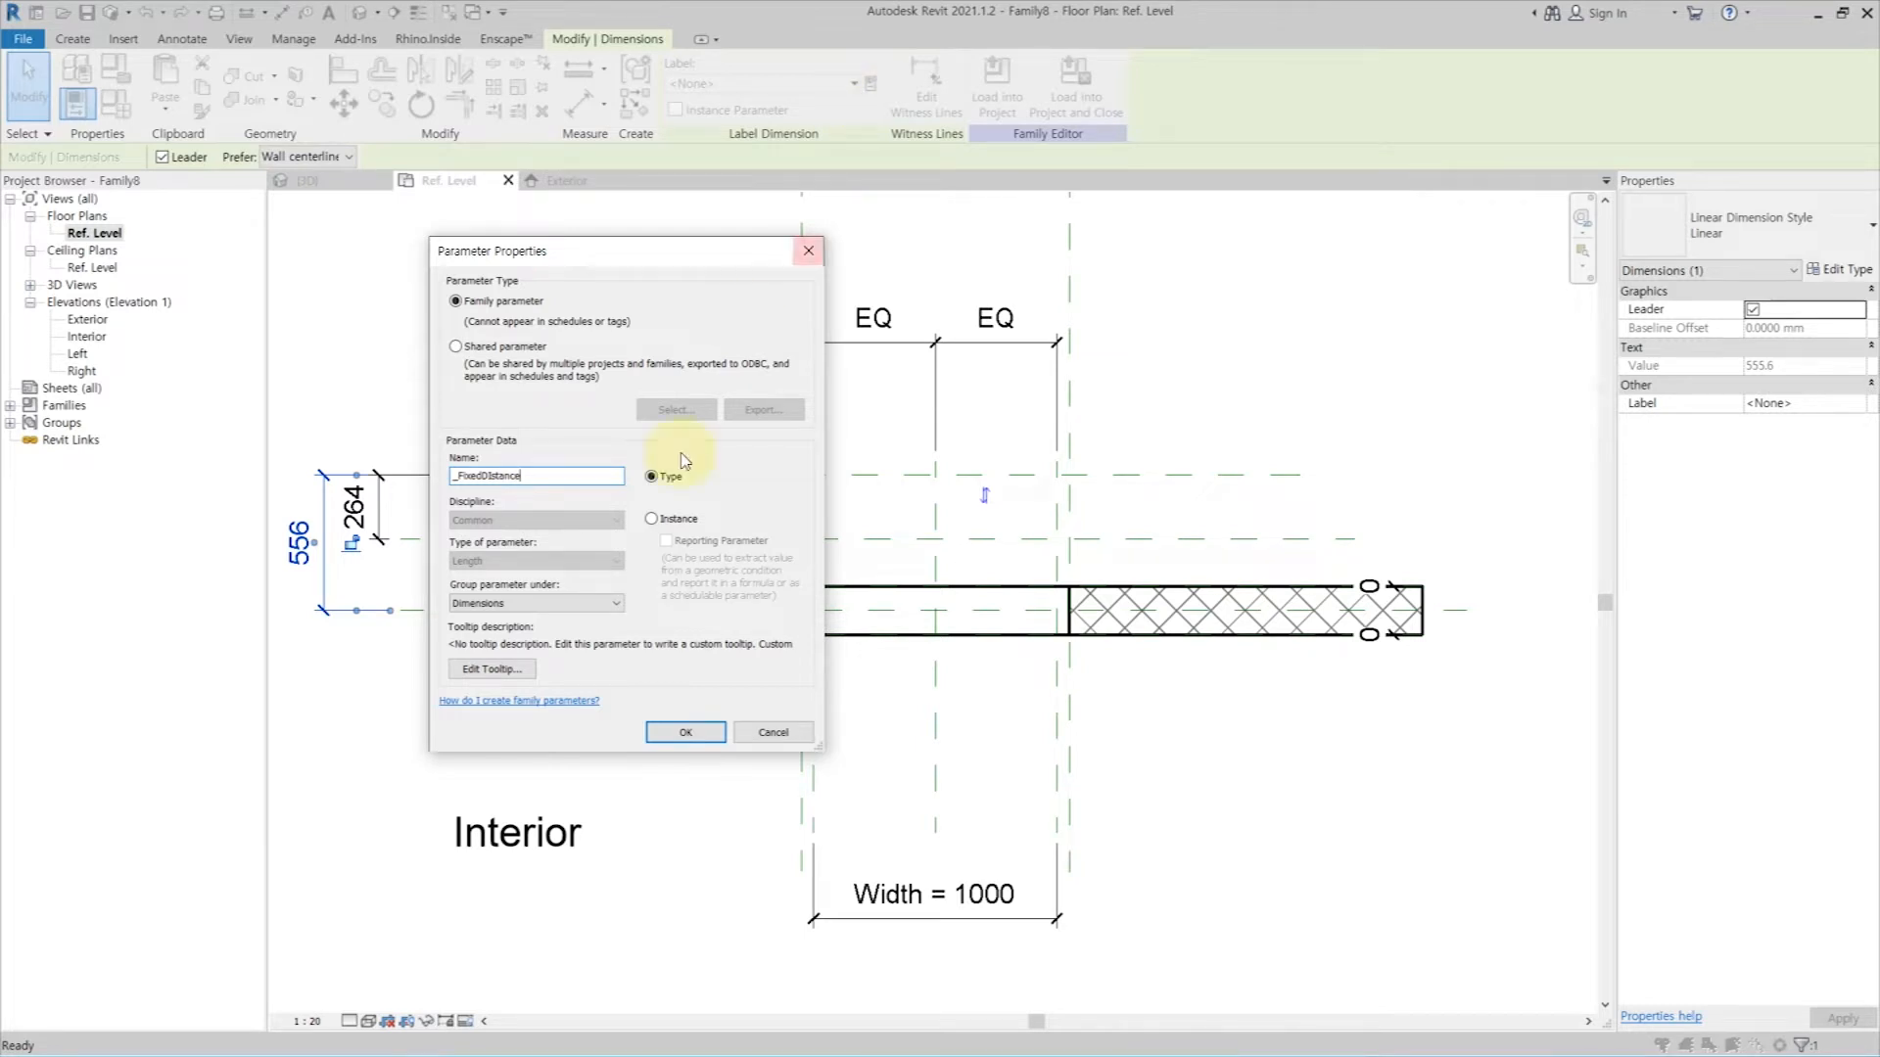
{"action": "left_click", "coordinate": [524, 604]}
{"action": "left_click", "coordinate": [509, 894]}
{"action": "left_click", "coordinate": [651, 519]}
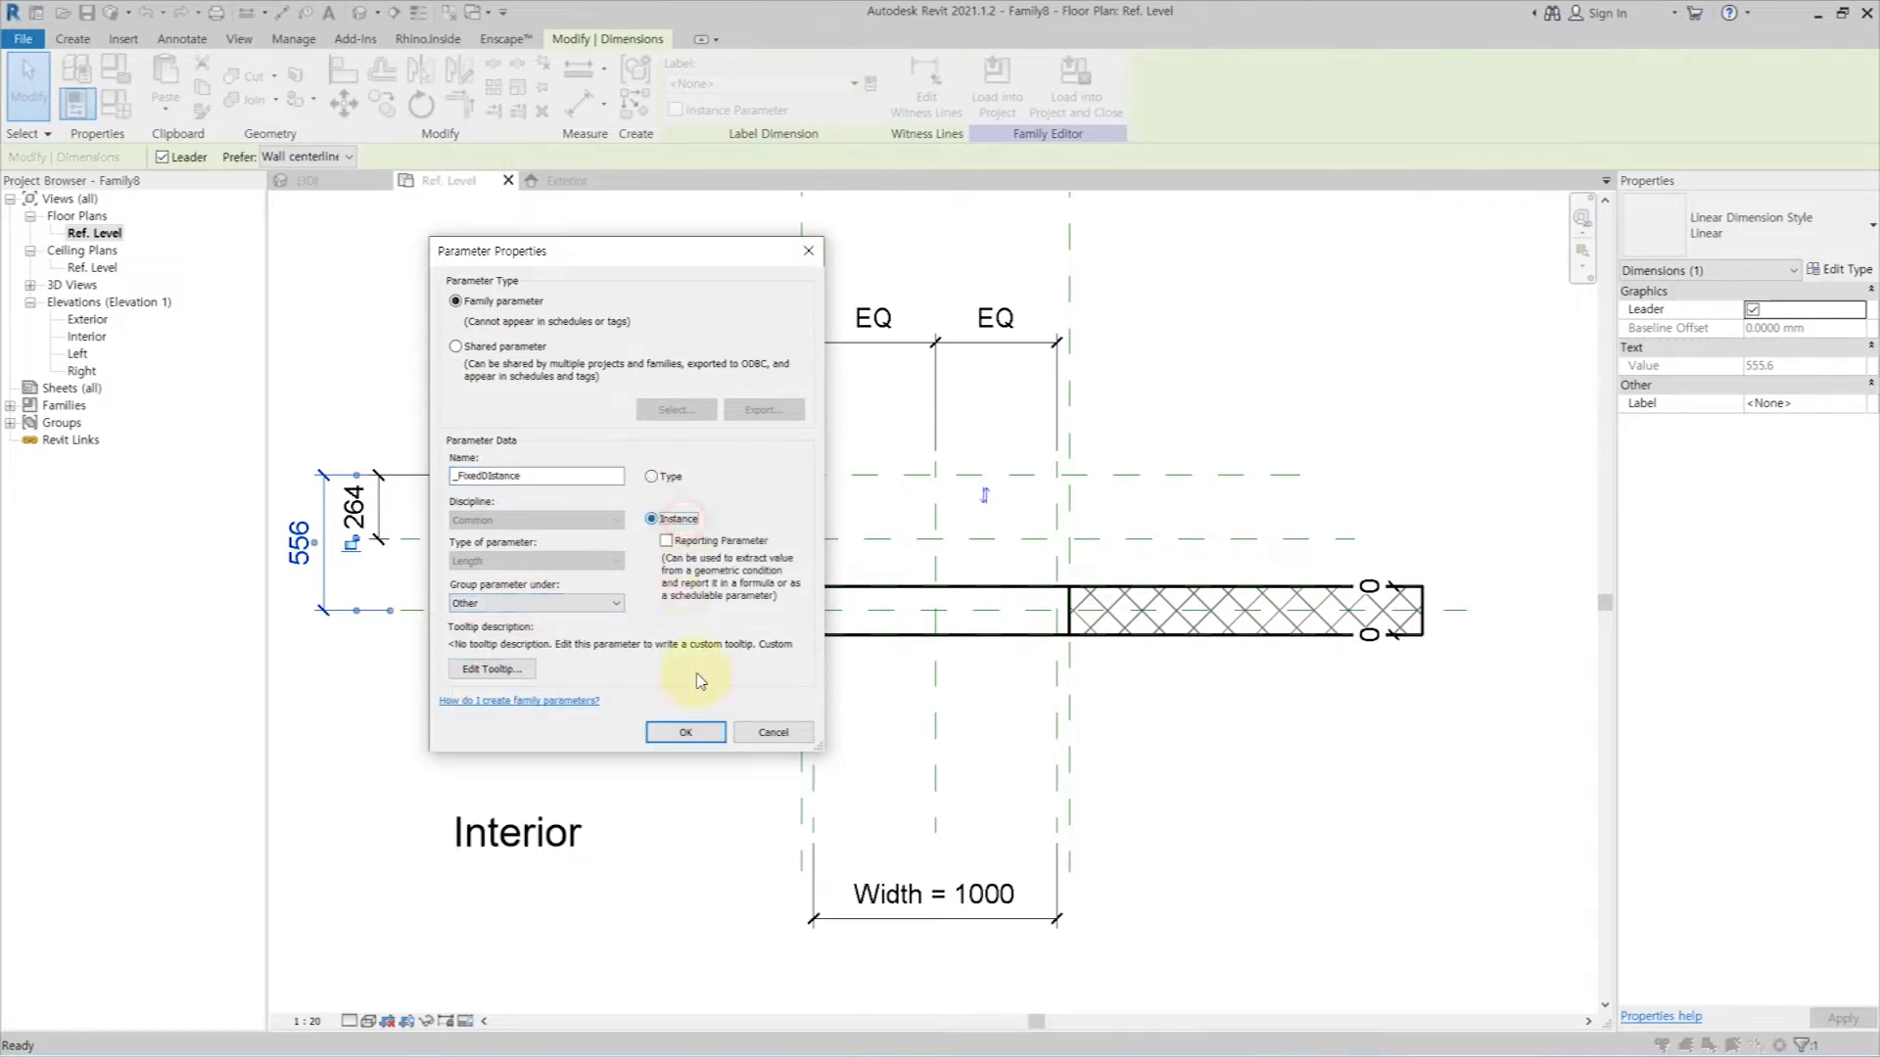
{"action": "left_click", "coordinate": [685, 732]}
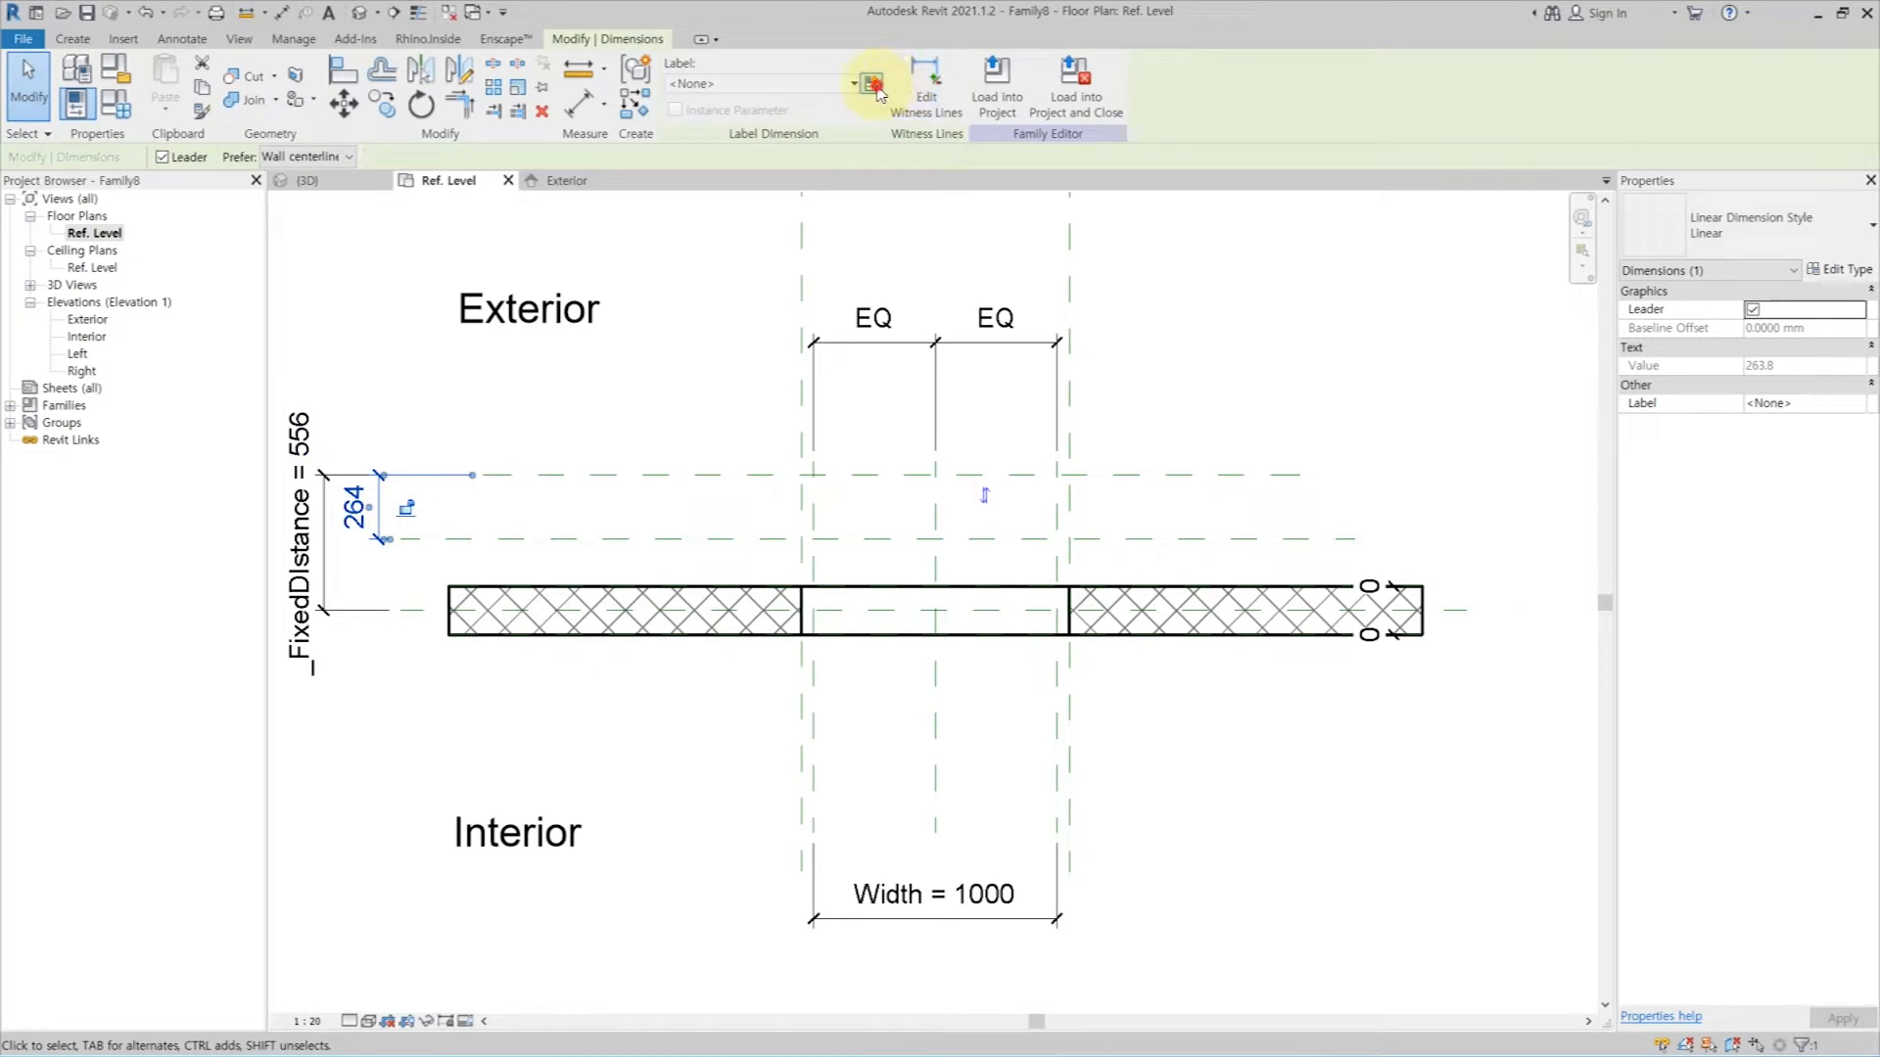
Step: Label the dimension between the two exterior planes with a new instance parameter _Distance, grouped under Other
{"action": "left_click", "coordinate": [875, 86]}
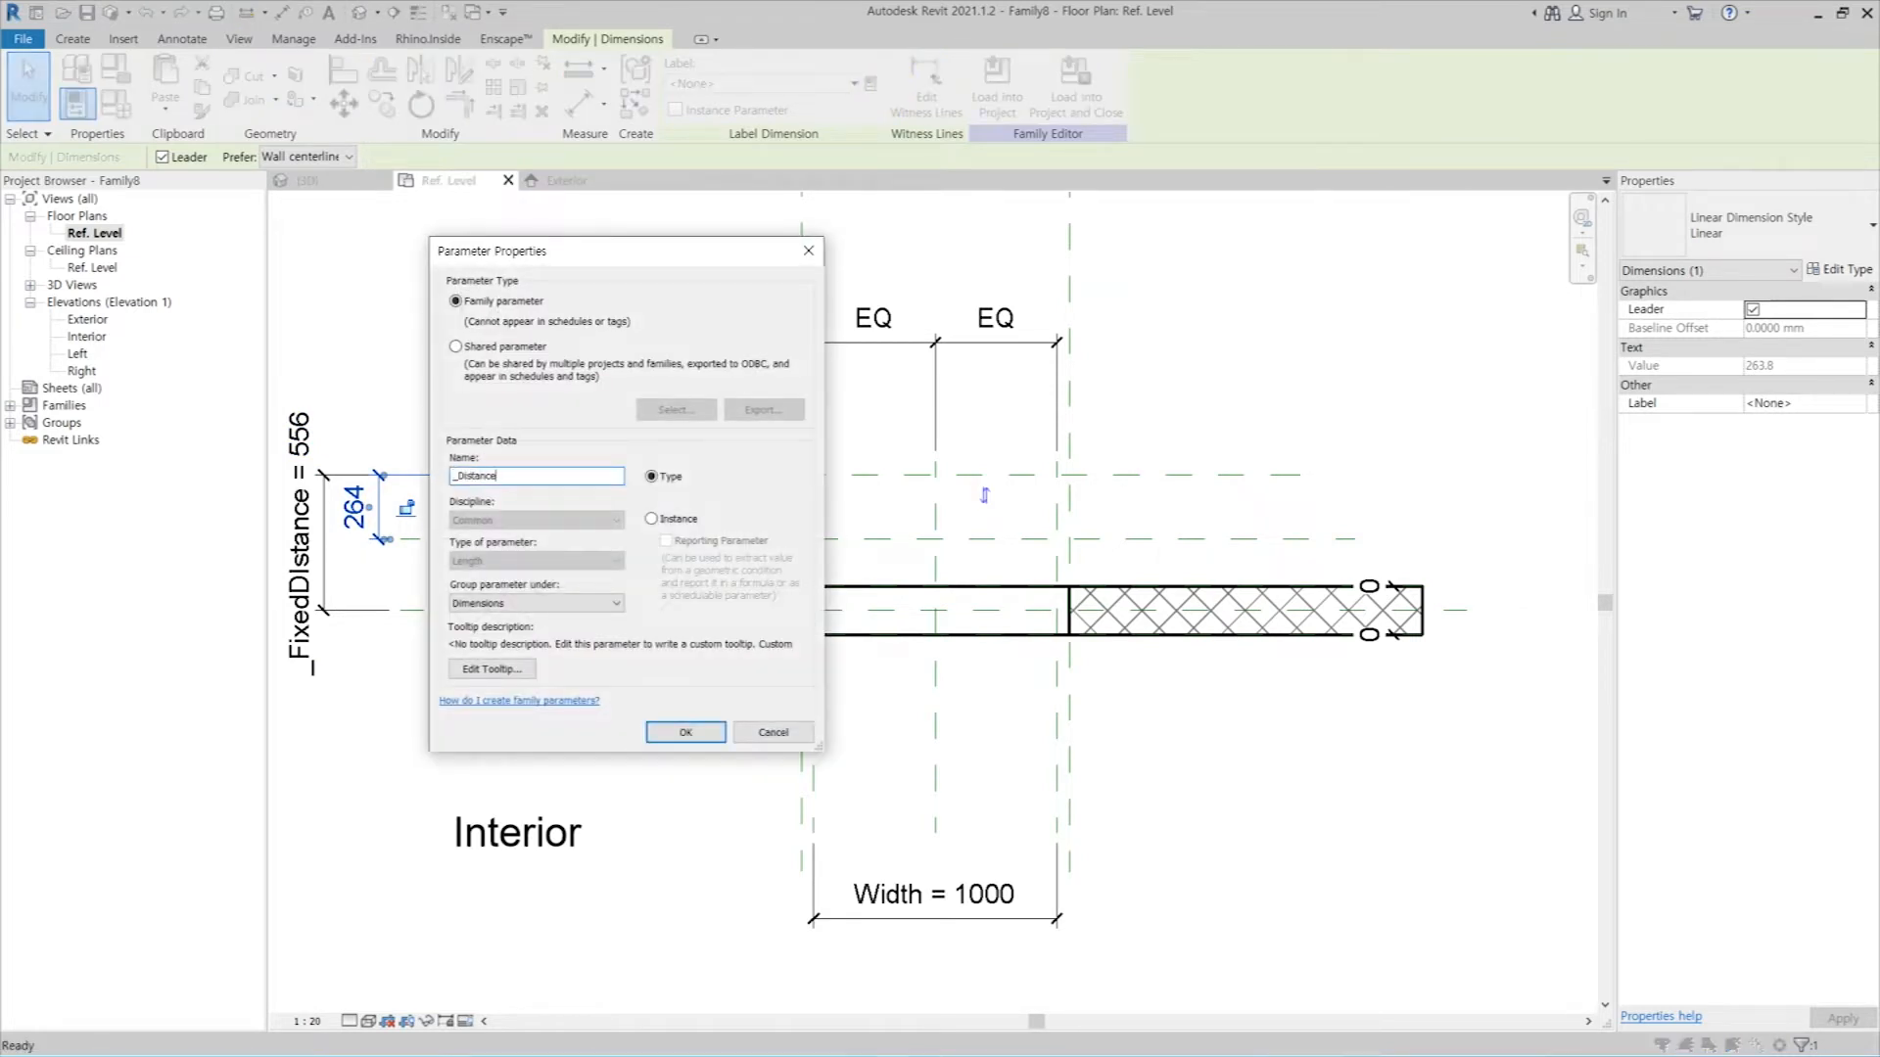
{"action": "left_click", "coordinate": [652, 519]}
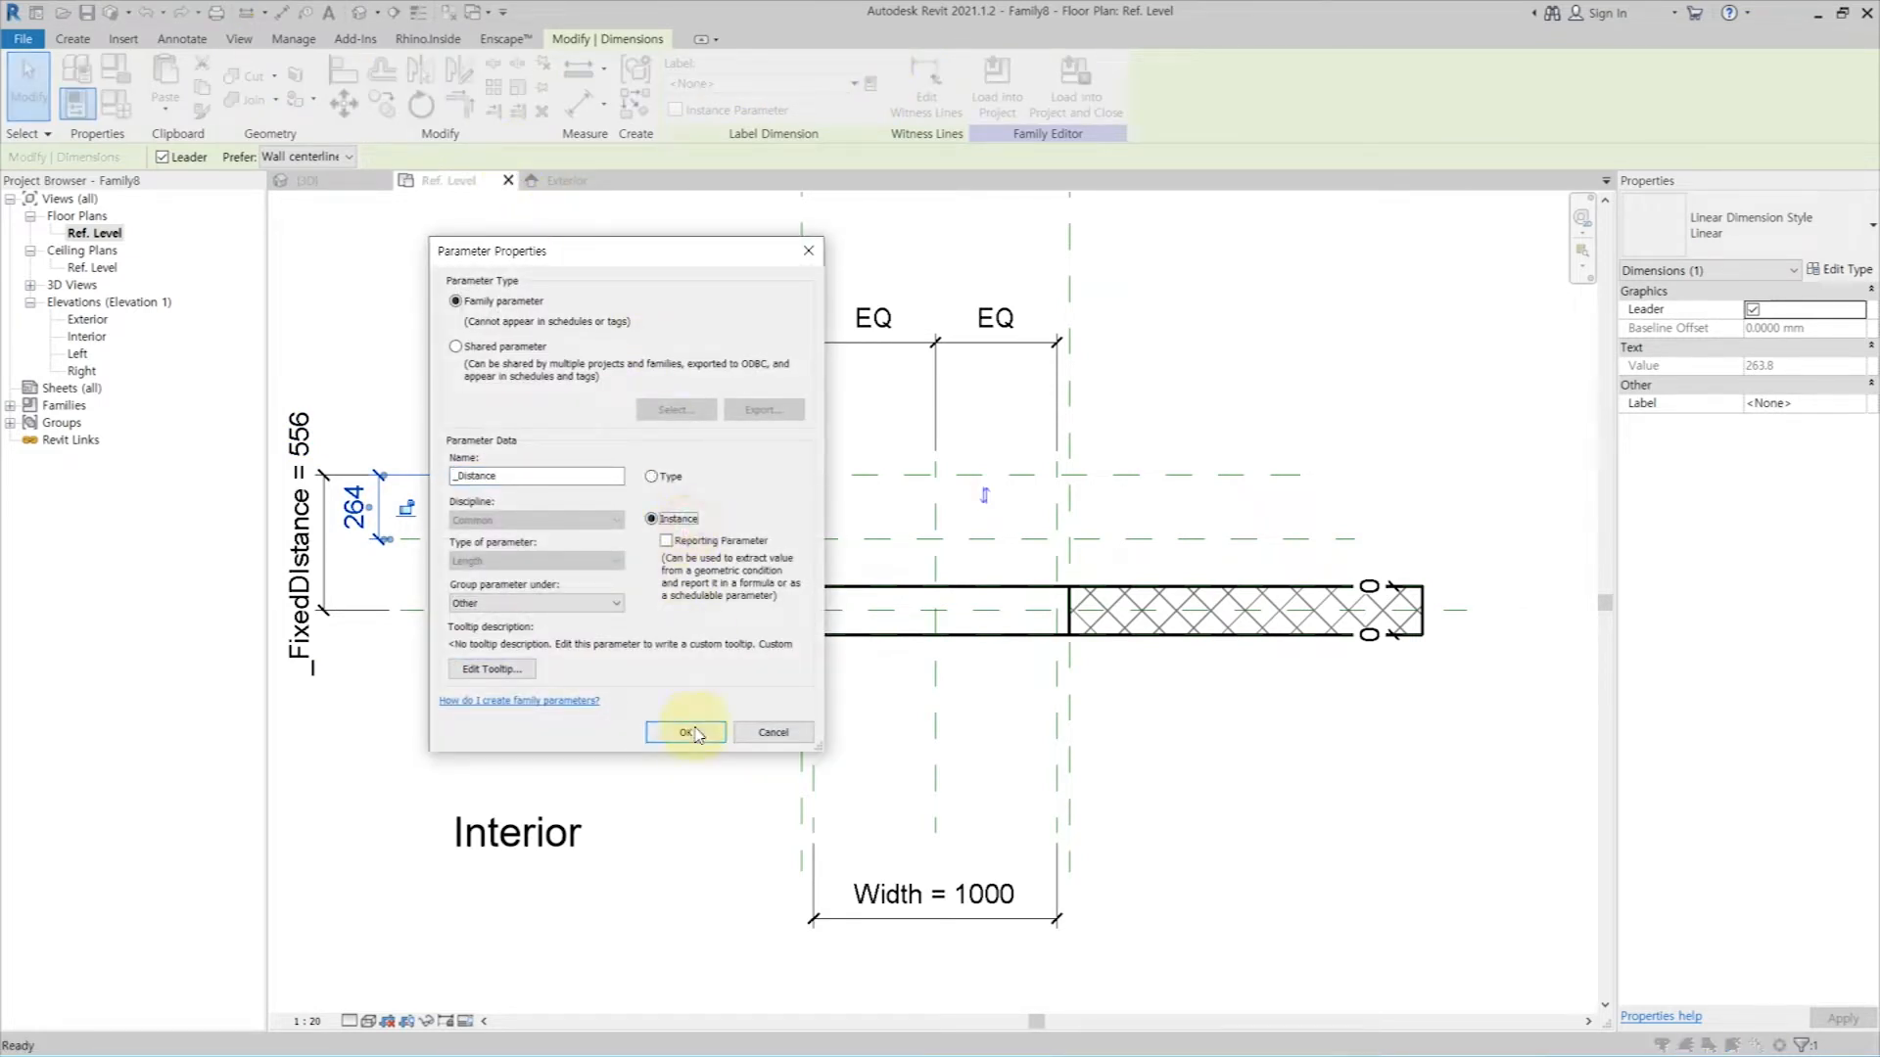
{"action": "left_click", "coordinate": [685, 733]}
Step: Add an instance parameter named _Offset to the family under Dimensions
{"action": "left_click", "coordinate": [115, 102]}
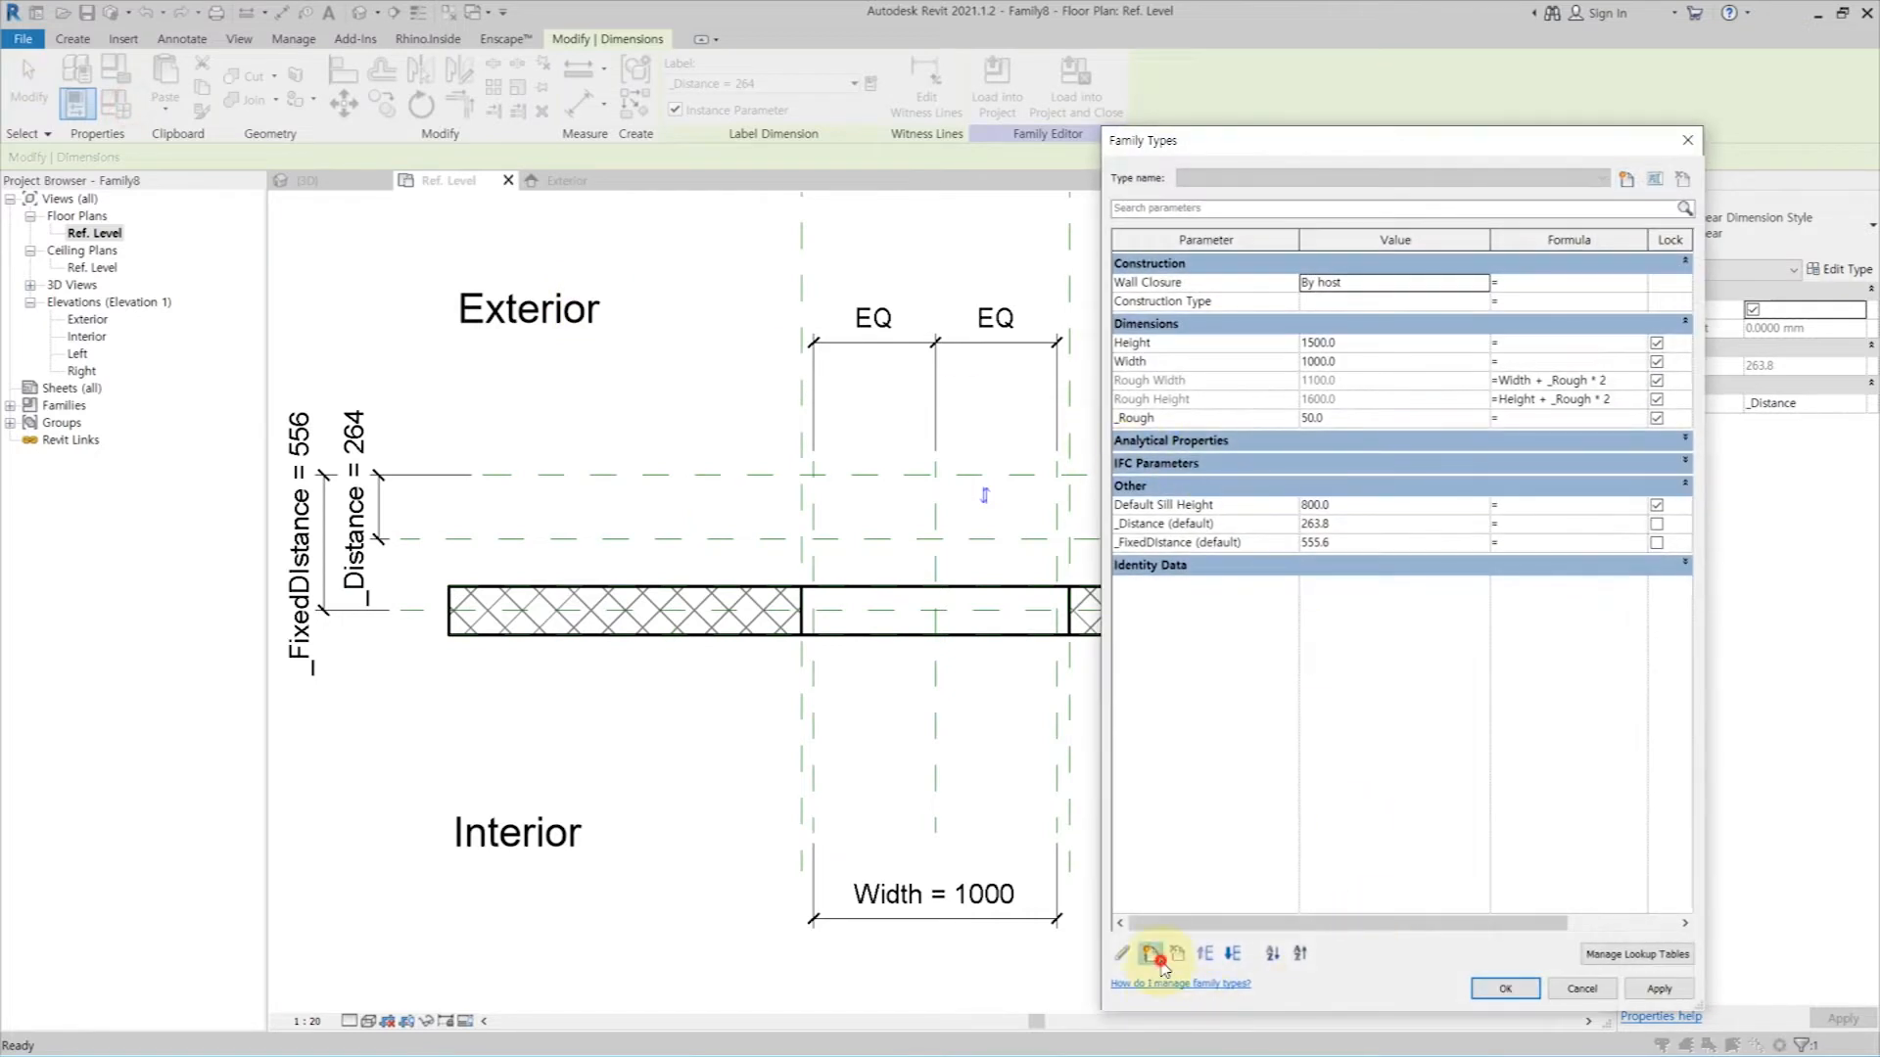
{"action": "left_click", "coordinate": [1152, 953]}
{"action": "type", "text": "_Offset"}
{"action": "key", "text": "Tab"}
{"action": "left_click", "coordinate": [688, 522]}
{"action": "left_click", "coordinate": [685, 733]}
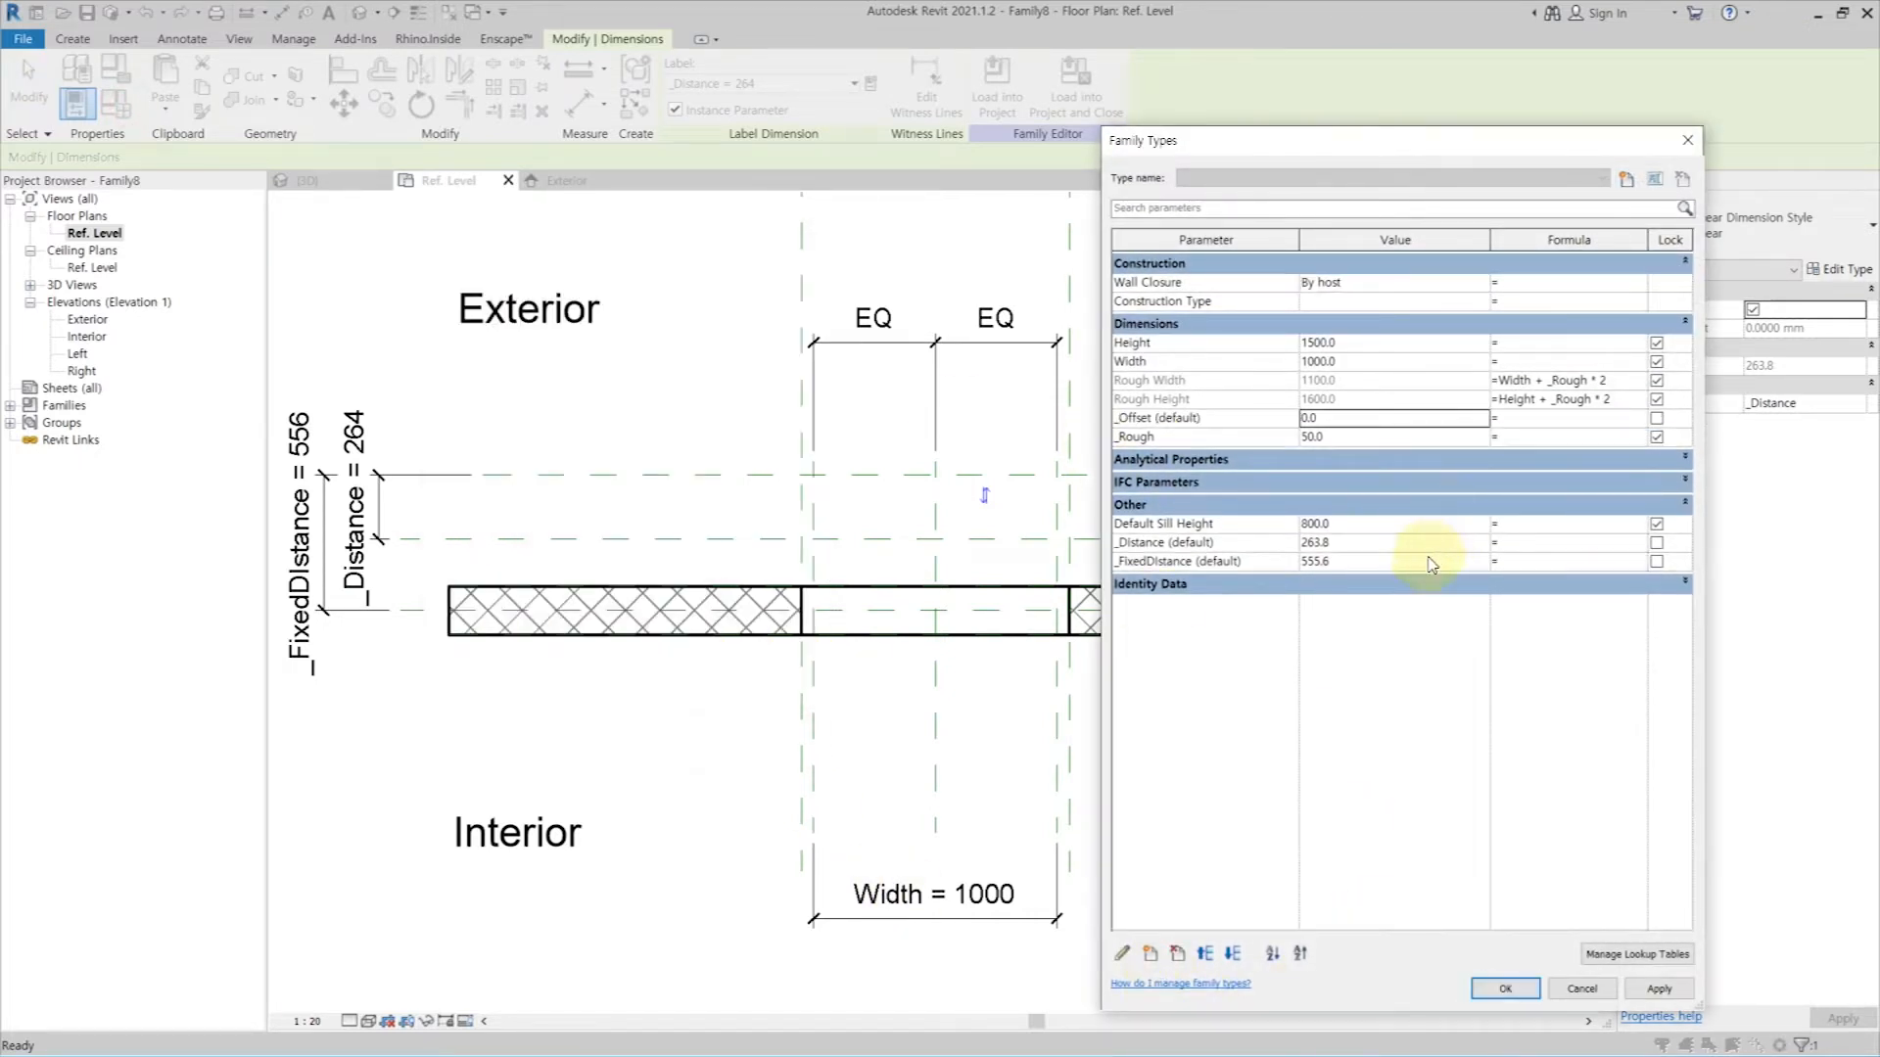
Step: Try to fix the fixed-distance parameter at 1000 mm by formula and set the _Distance formula to _FixedDistance-_Offset
{"action": "left_click", "coordinate": [1527, 544]}
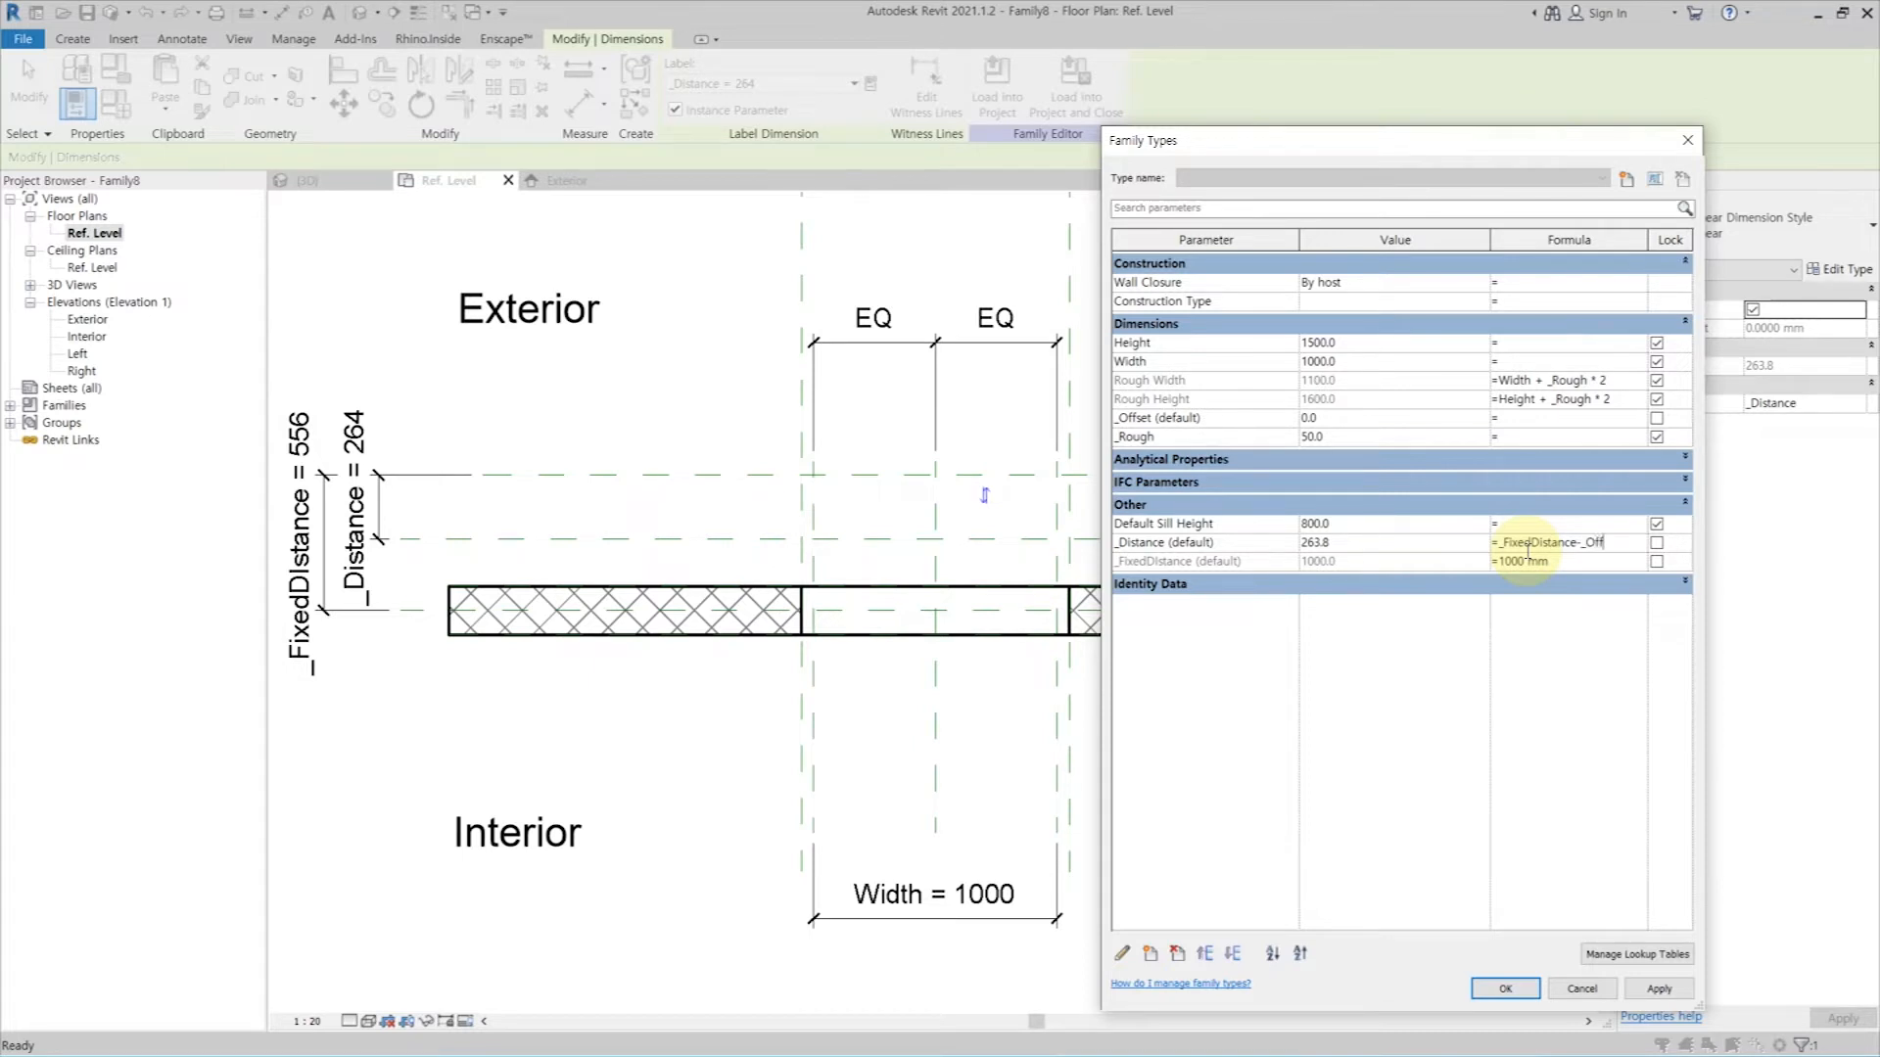
{"action": "type", "text": "set"}
{"action": "key", "text": "Return"}
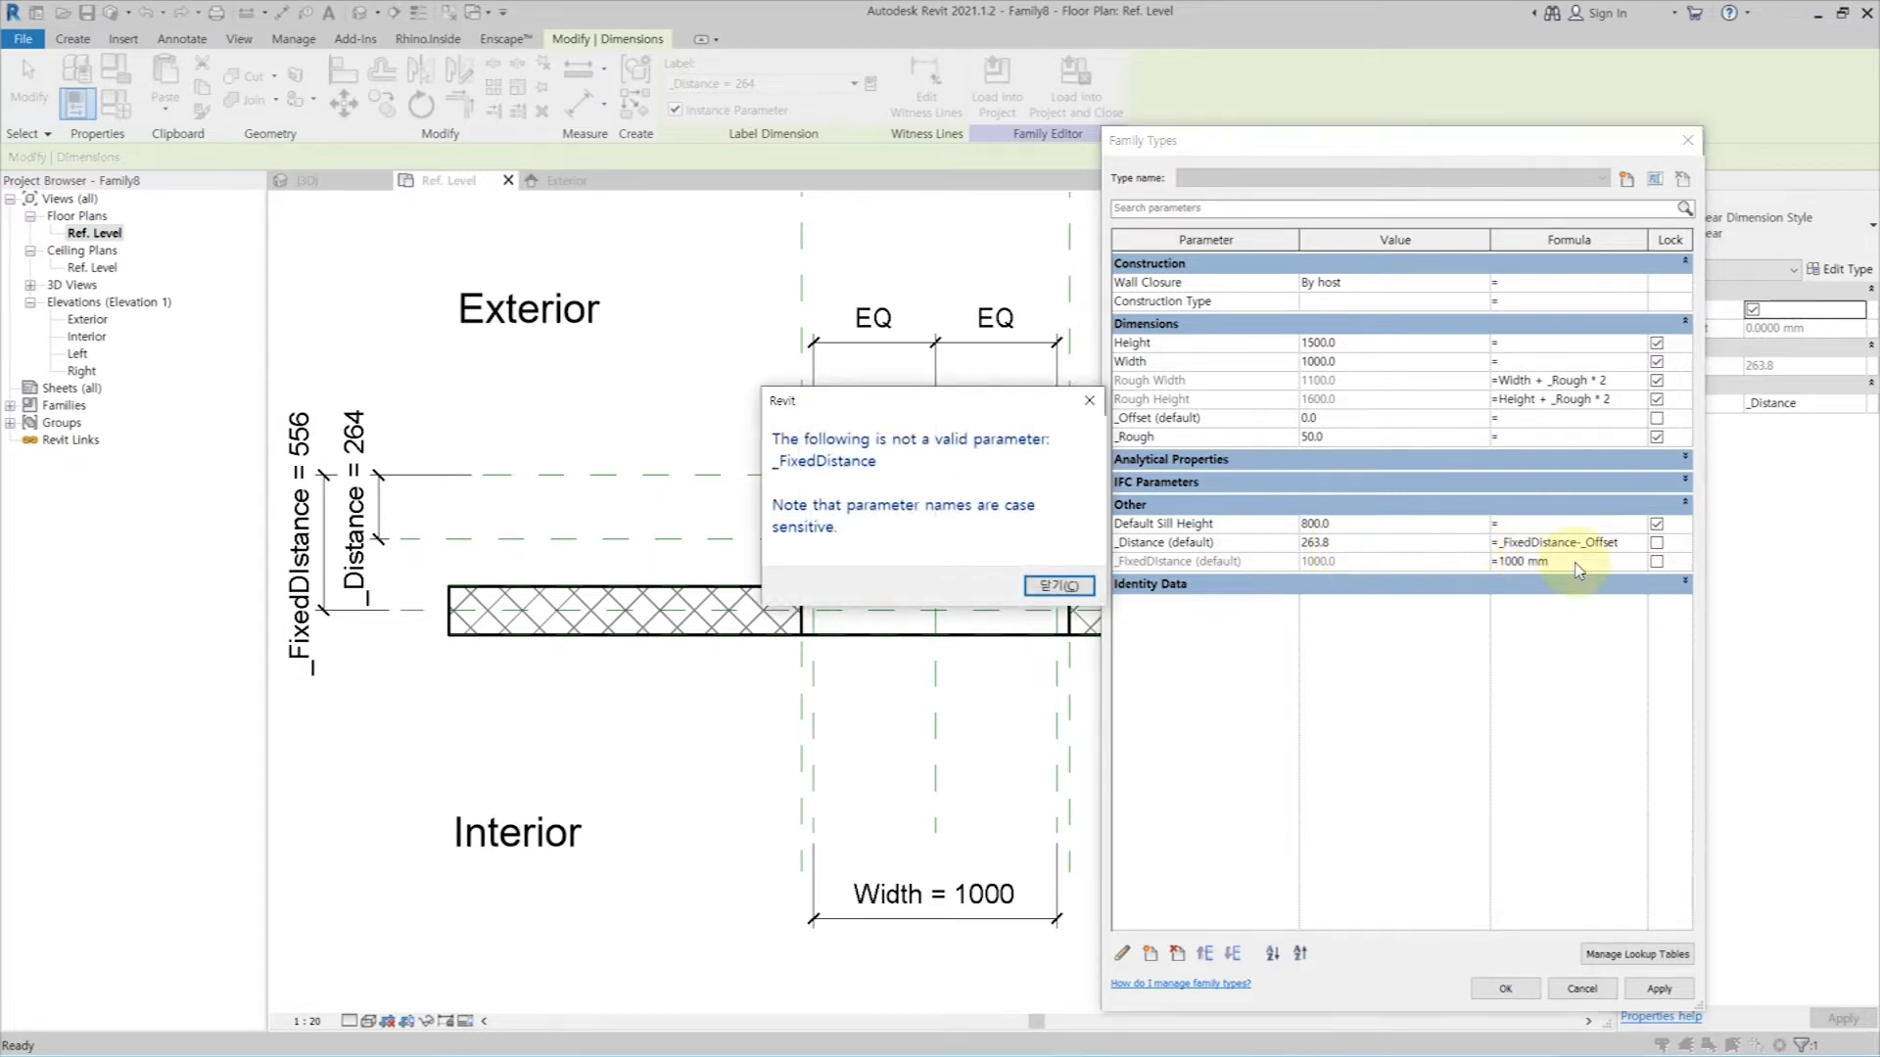
{"action": "key", "text": "Return"}
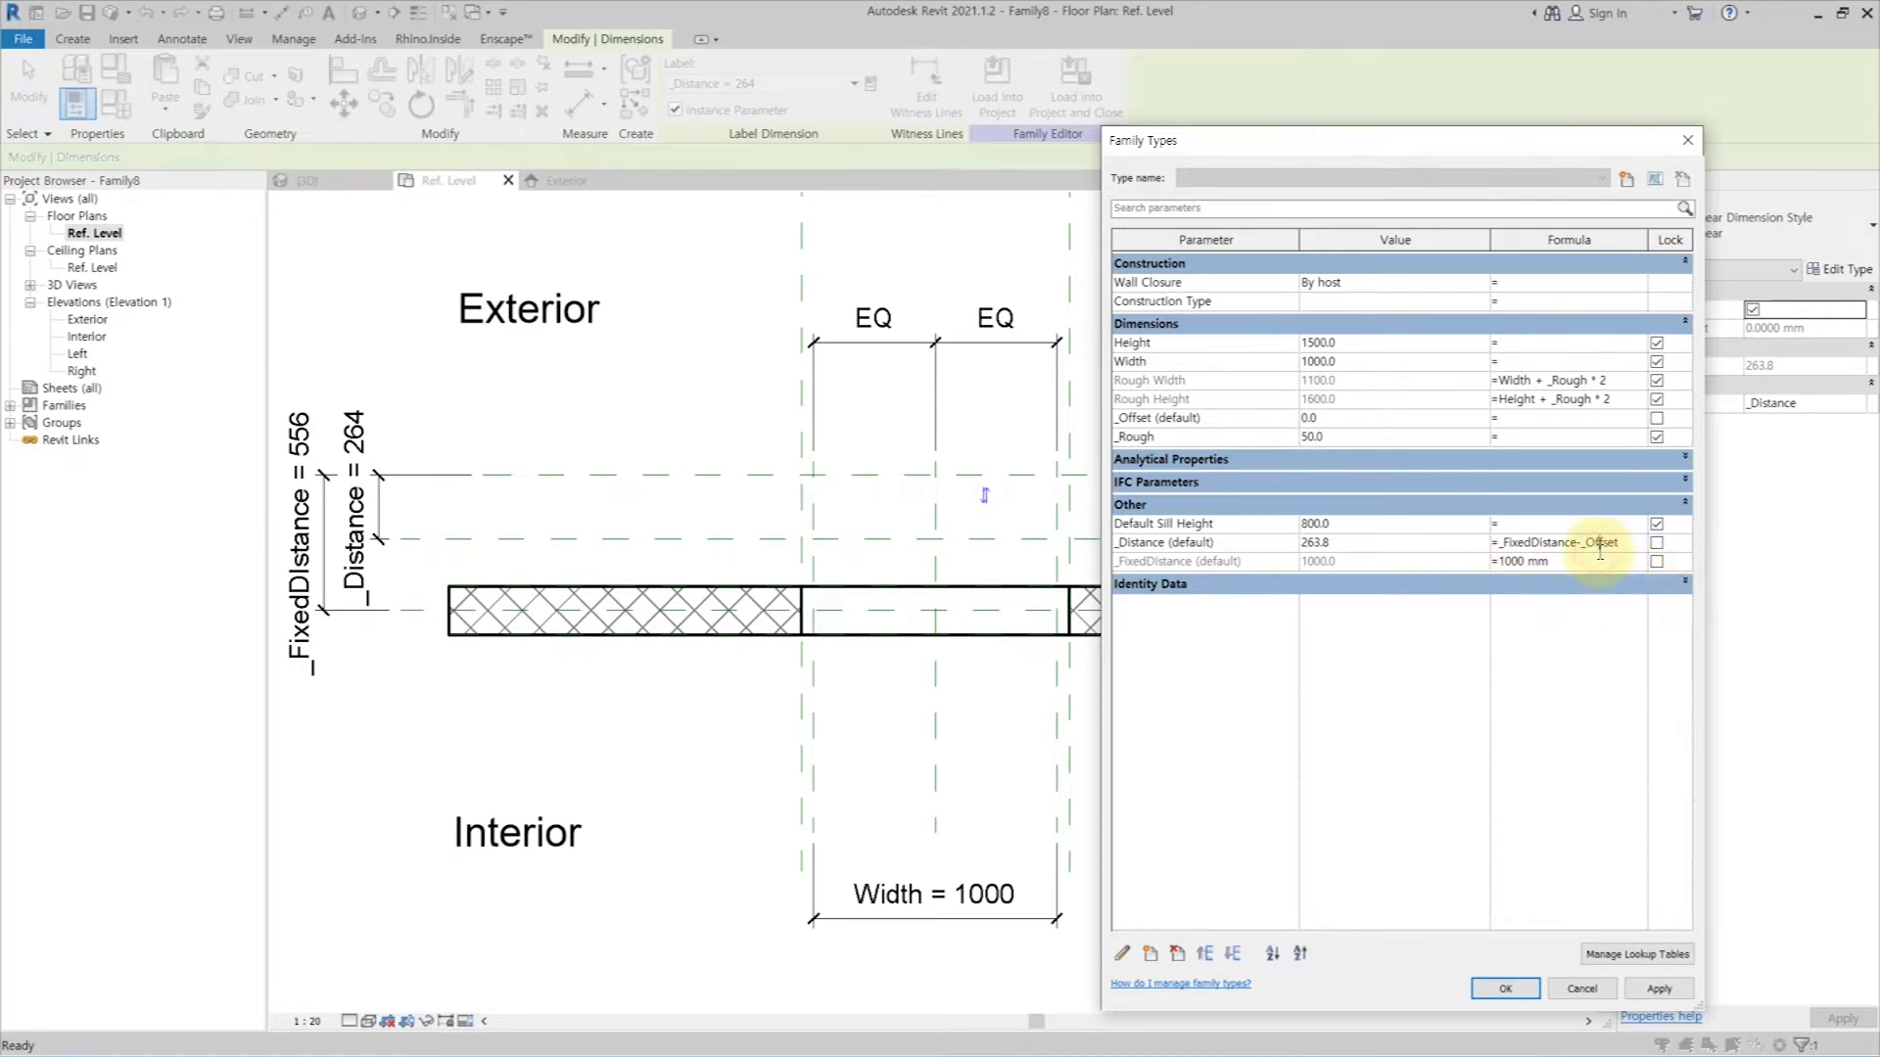
{"action": "left_click", "coordinate": [1659, 989]}
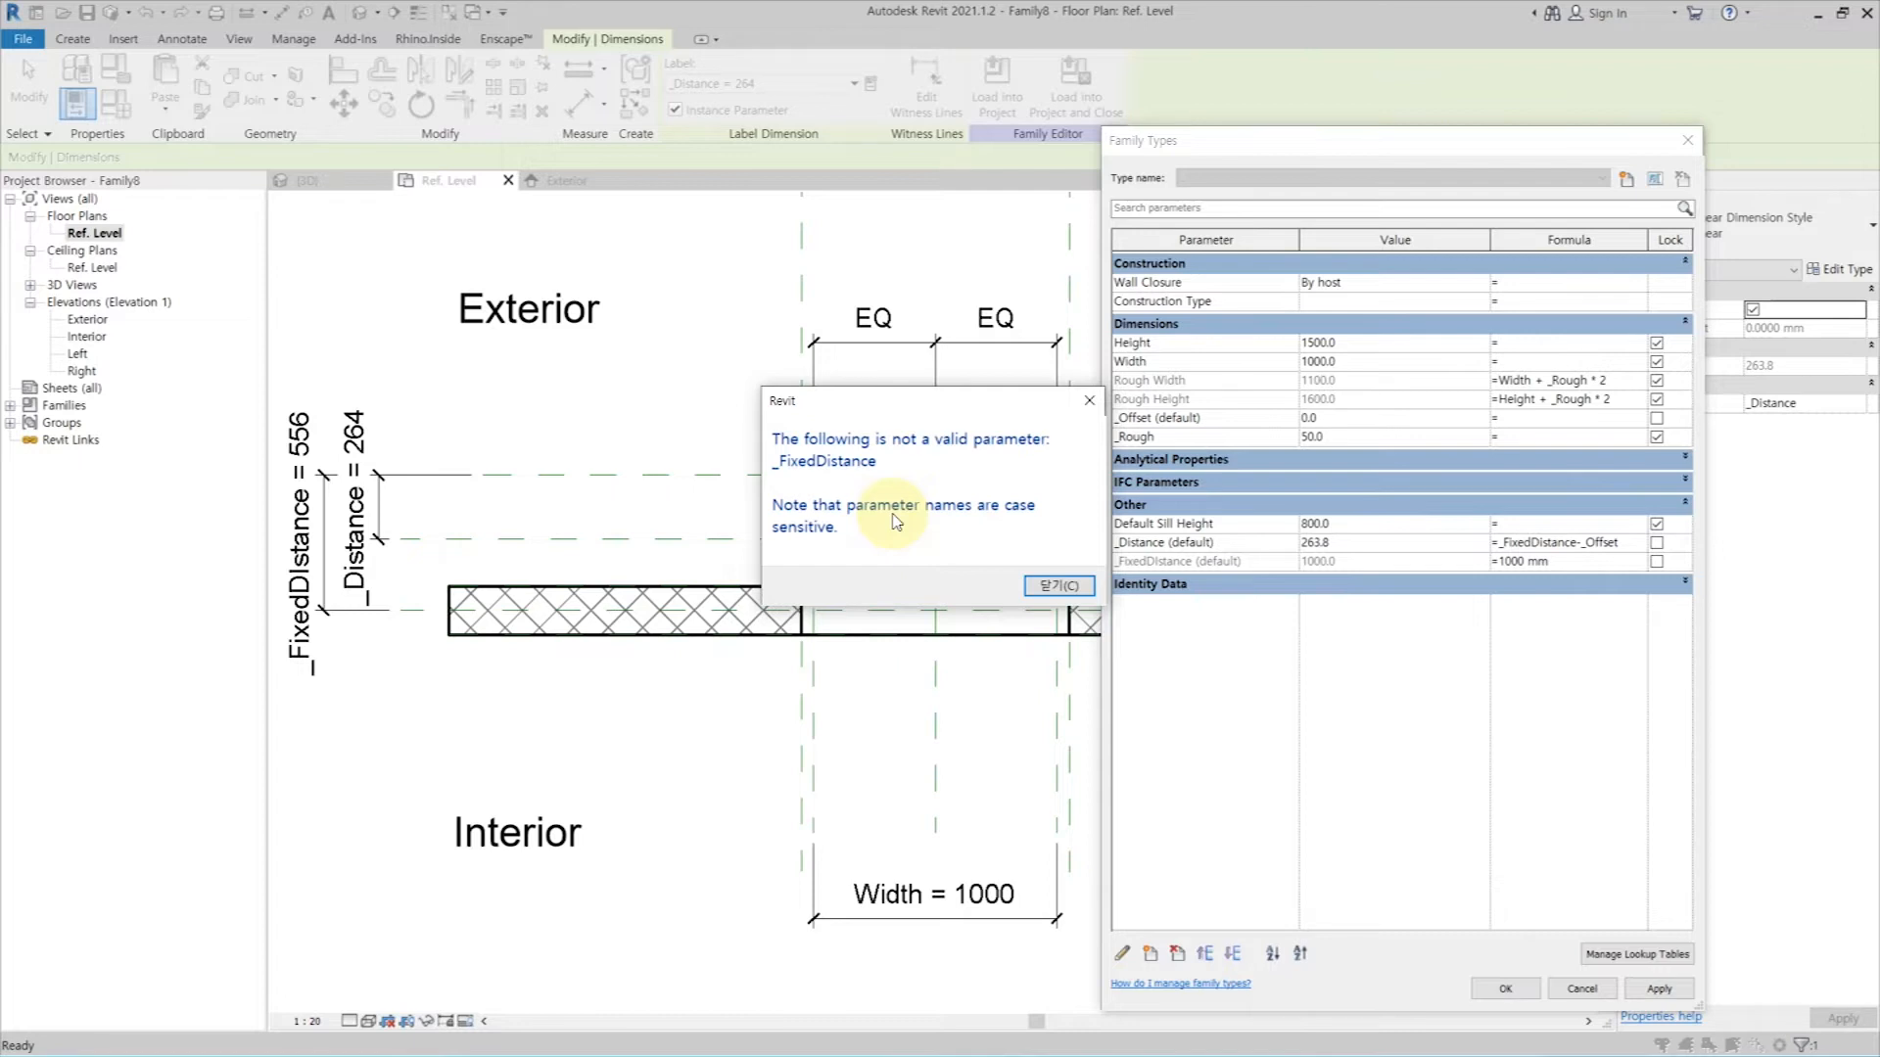
{"action": "key", "text": "Escape"}
{"action": "key", "text": "Escape"}
{"action": "key", "text": "Escape"}
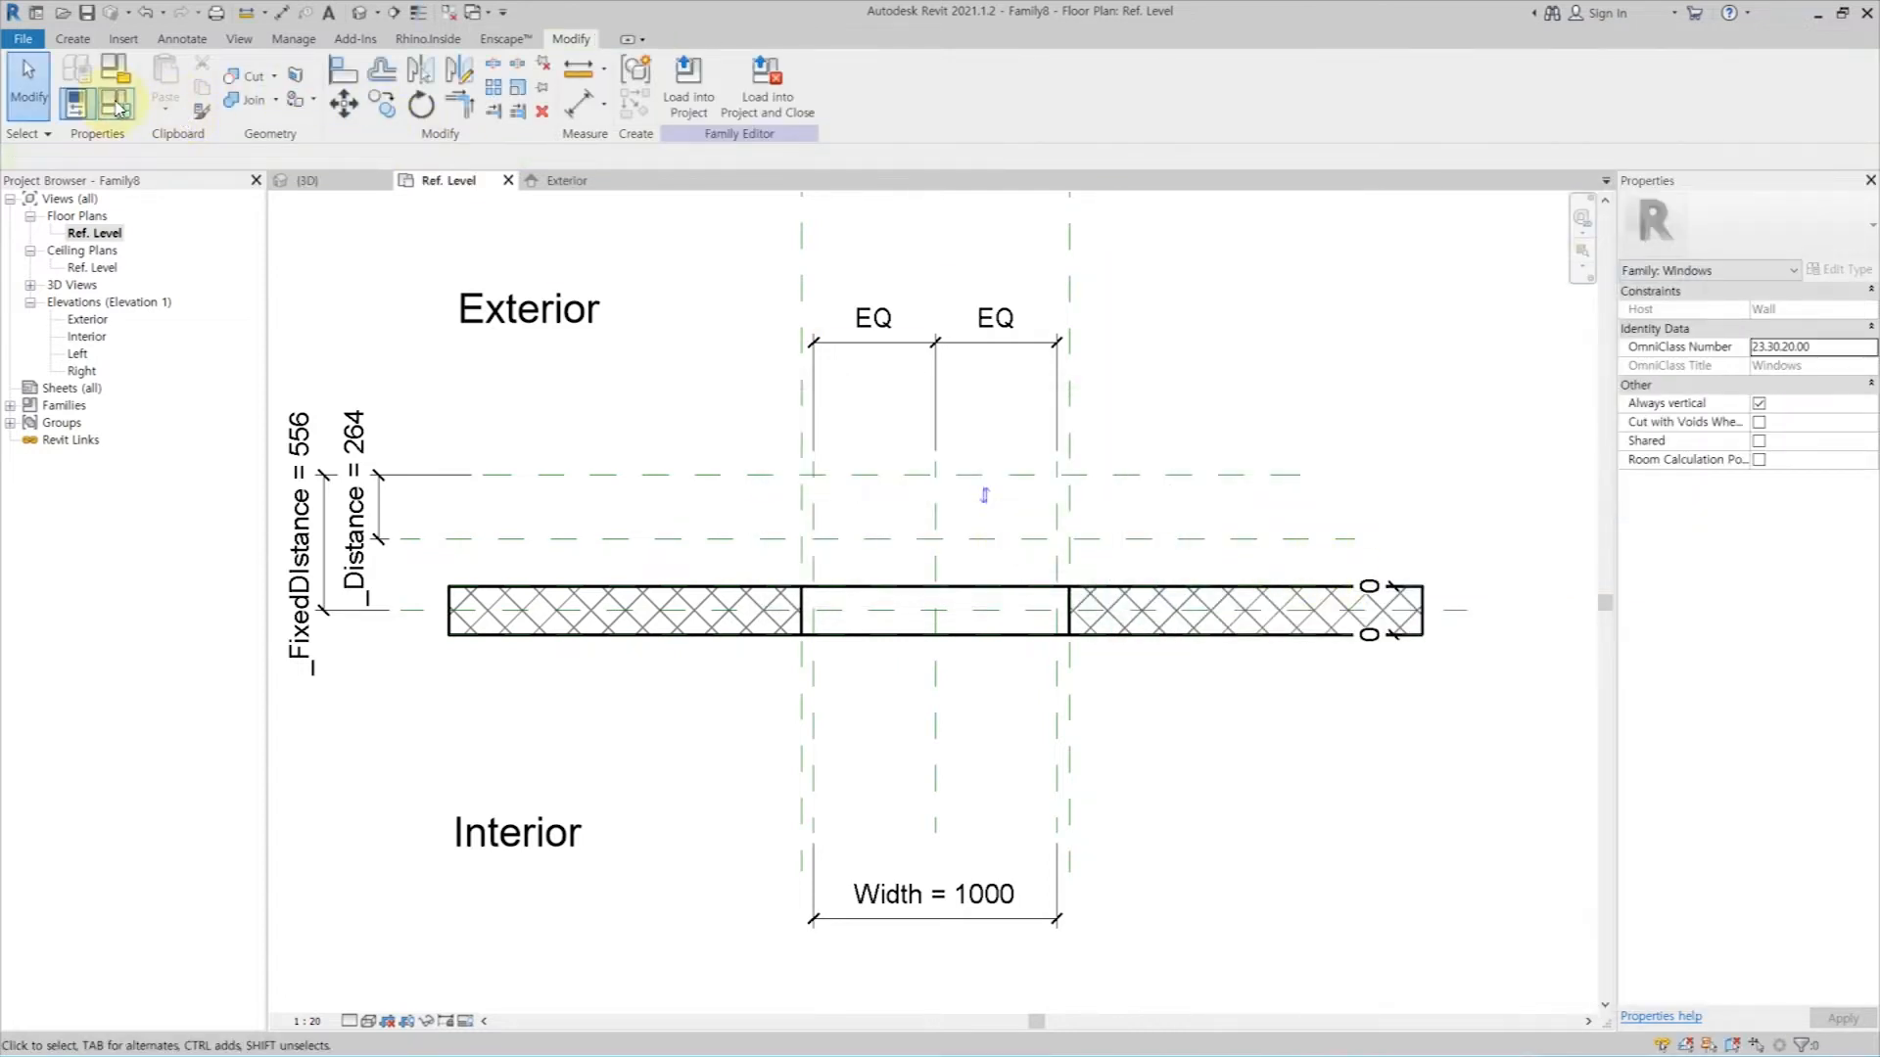
Step: Correct the capitalisation of the _FixedDIstance parameter's name to _FixedDistance
{"action": "left_click", "coordinate": [115, 102]}
{"action": "left_click", "coordinate": [1236, 542]}
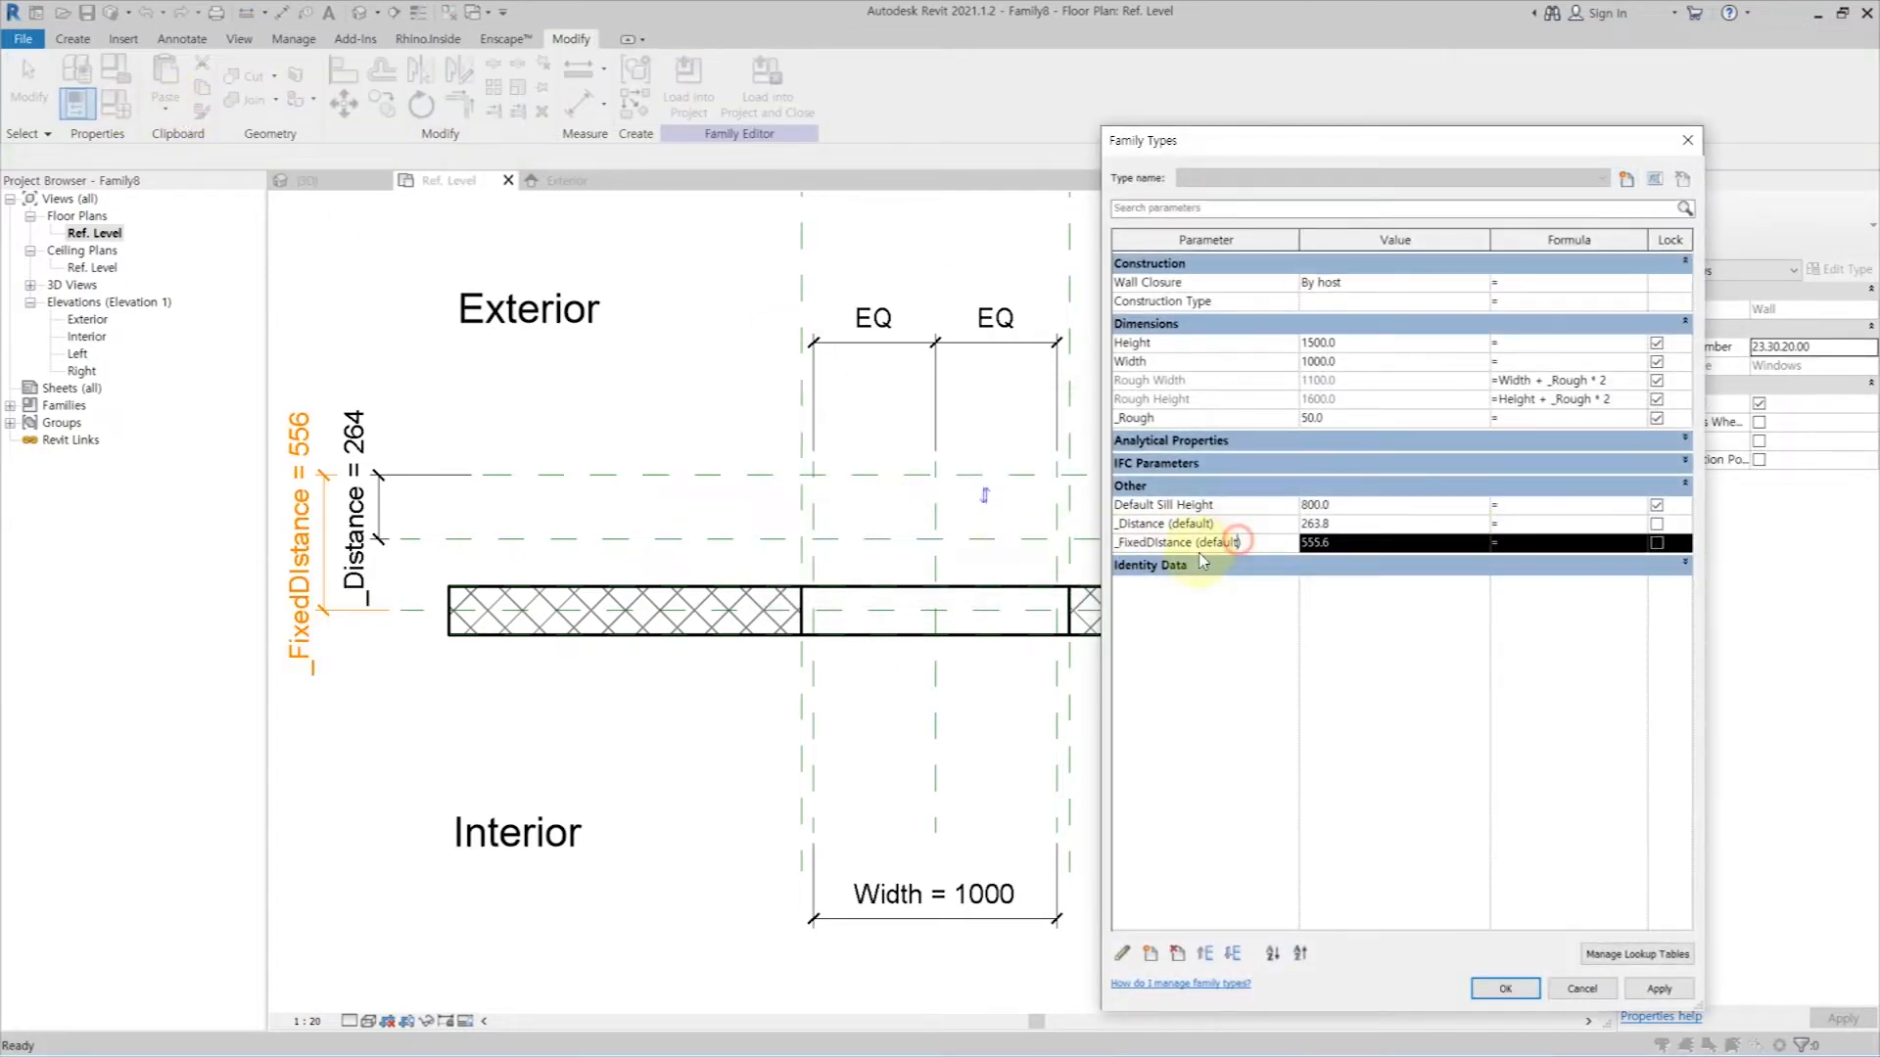
{"action": "left_click", "coordinate": [1153, 954]}
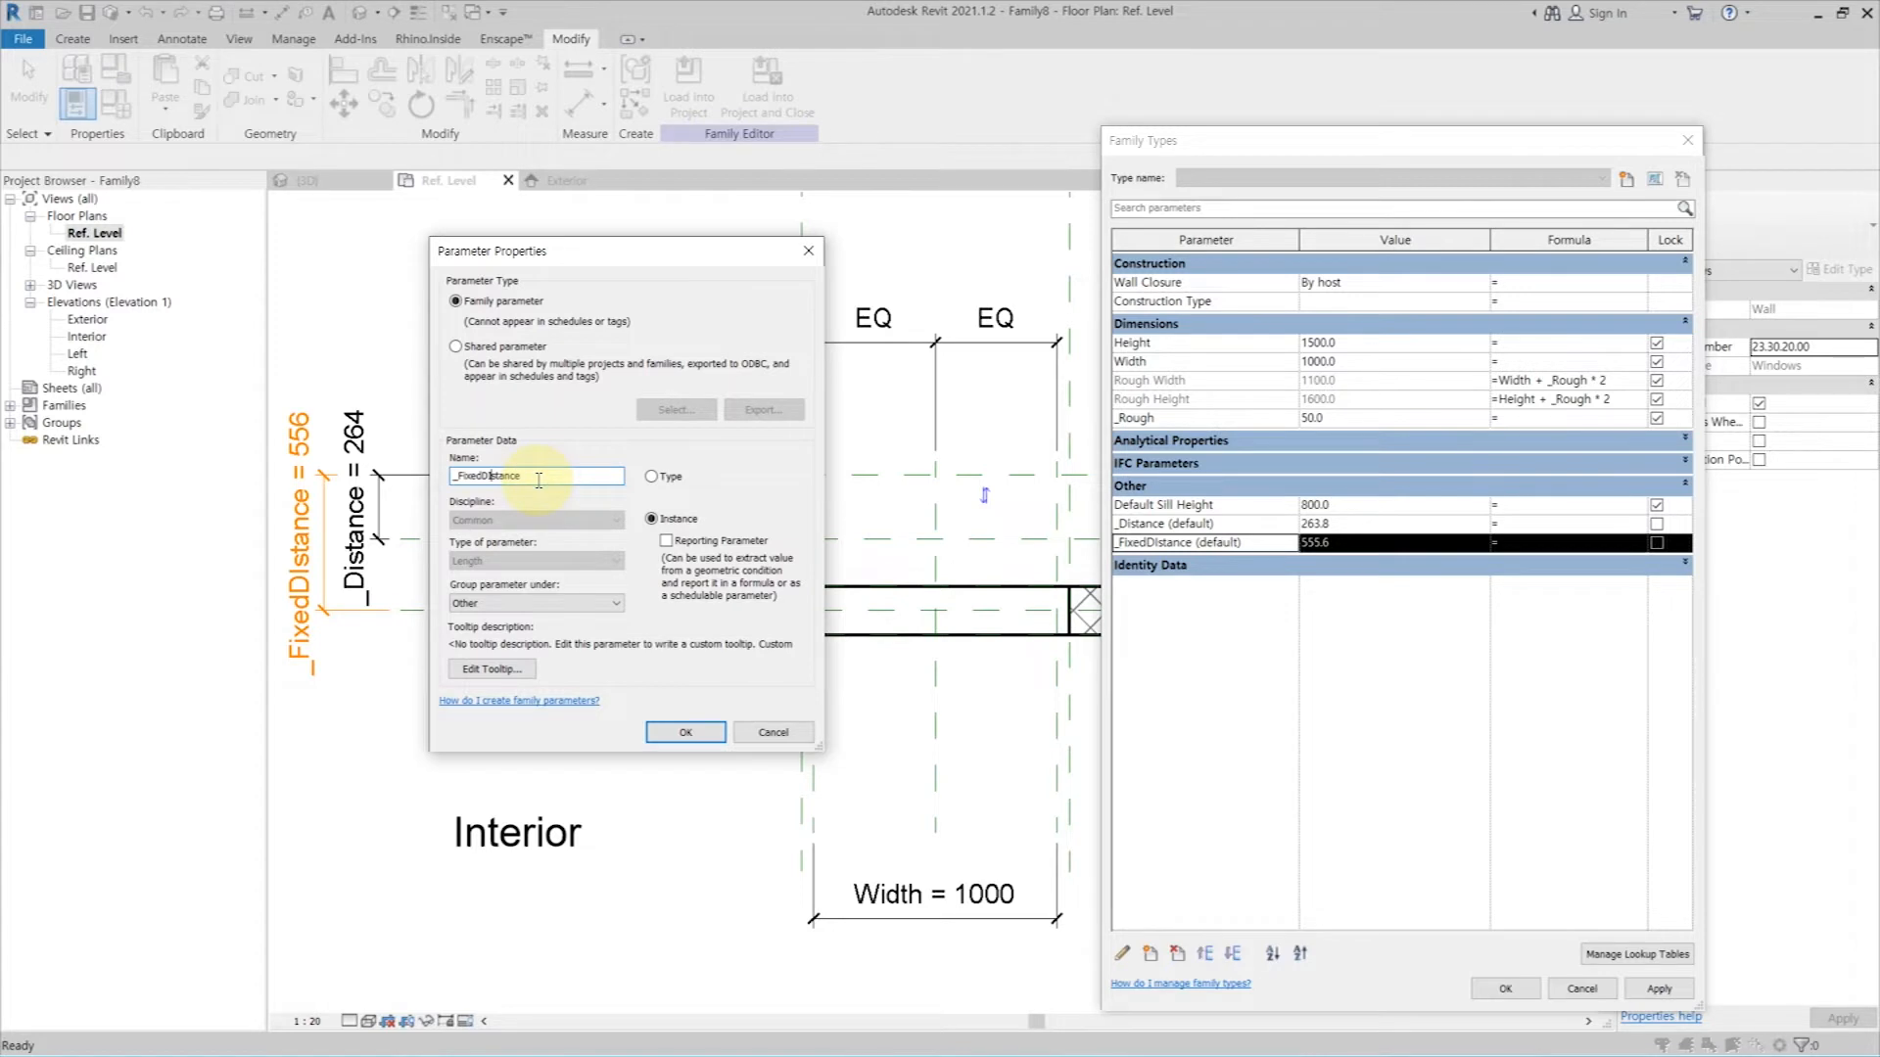
{"action": "left_click", "coordinate": [686, 732]}
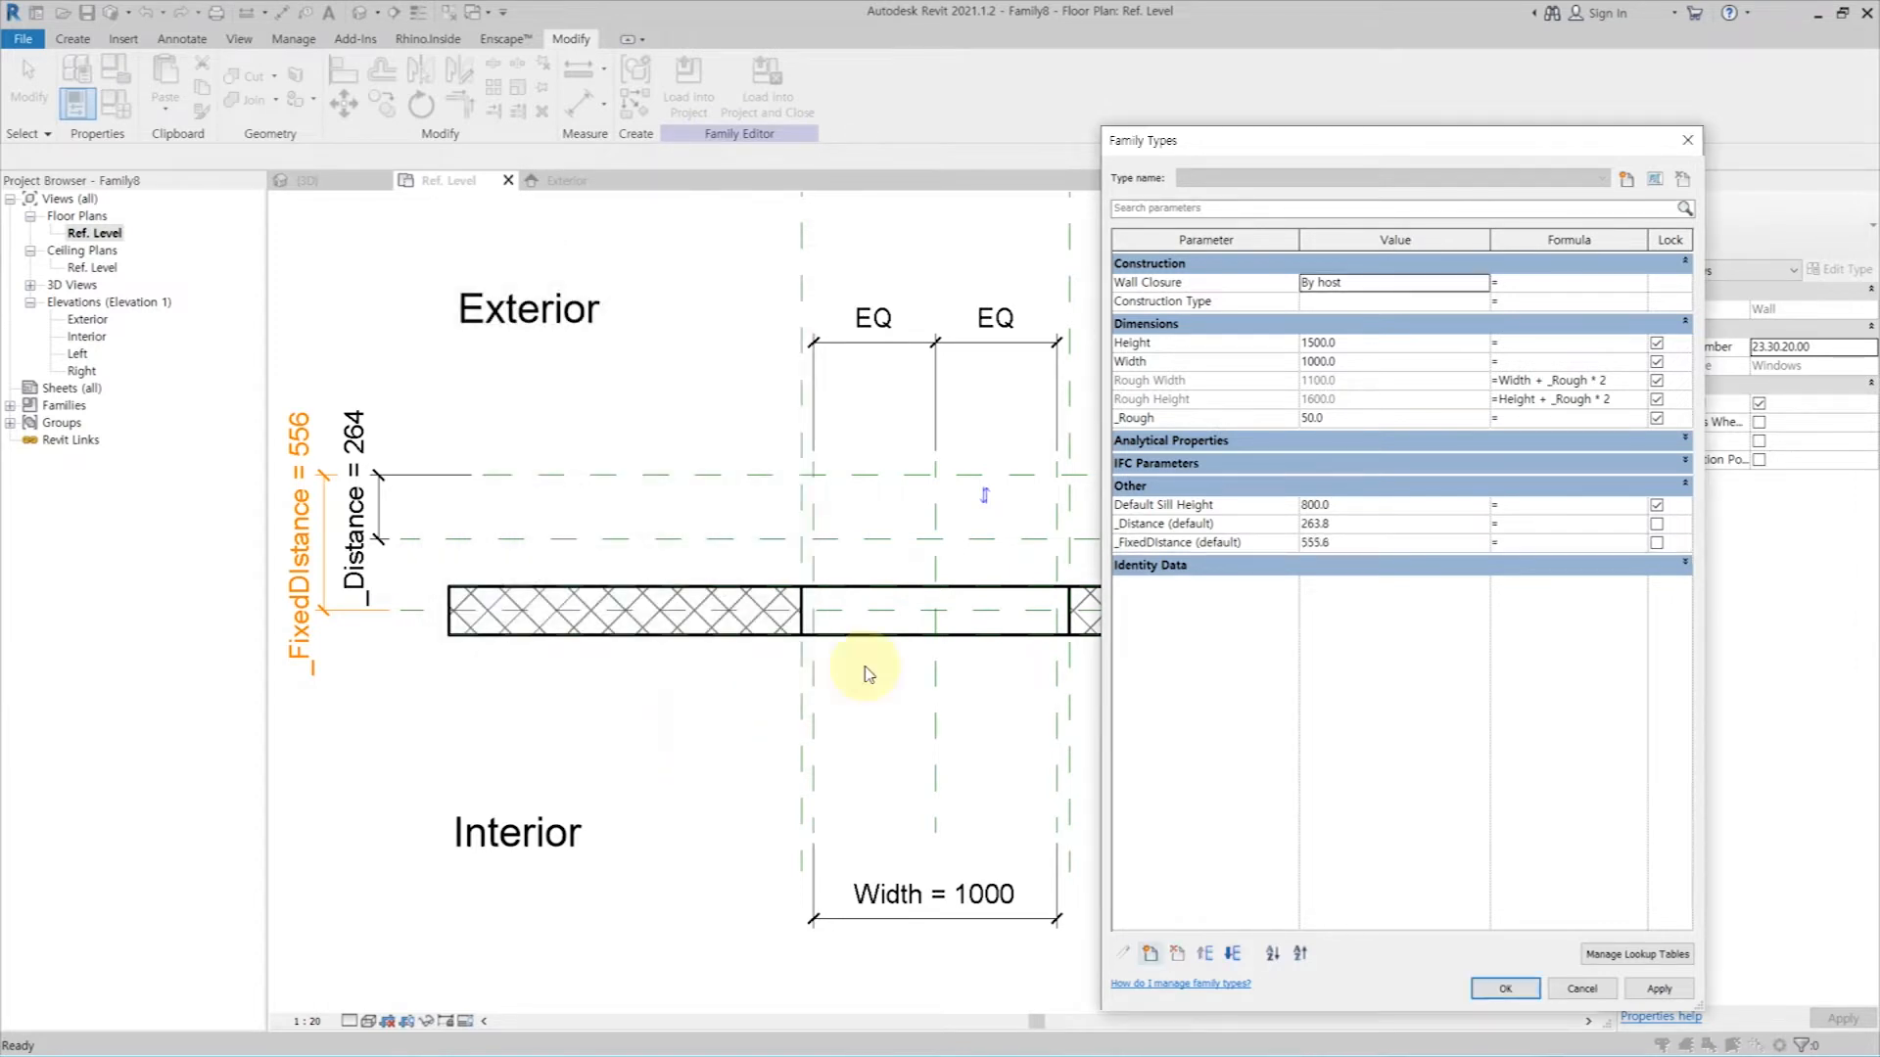
Step: Set the _FixedDistance formula to 1000 mm and the _Distance formula to _FixedDistance
{"action": "left_click", "coordinate": [1525, 542]}
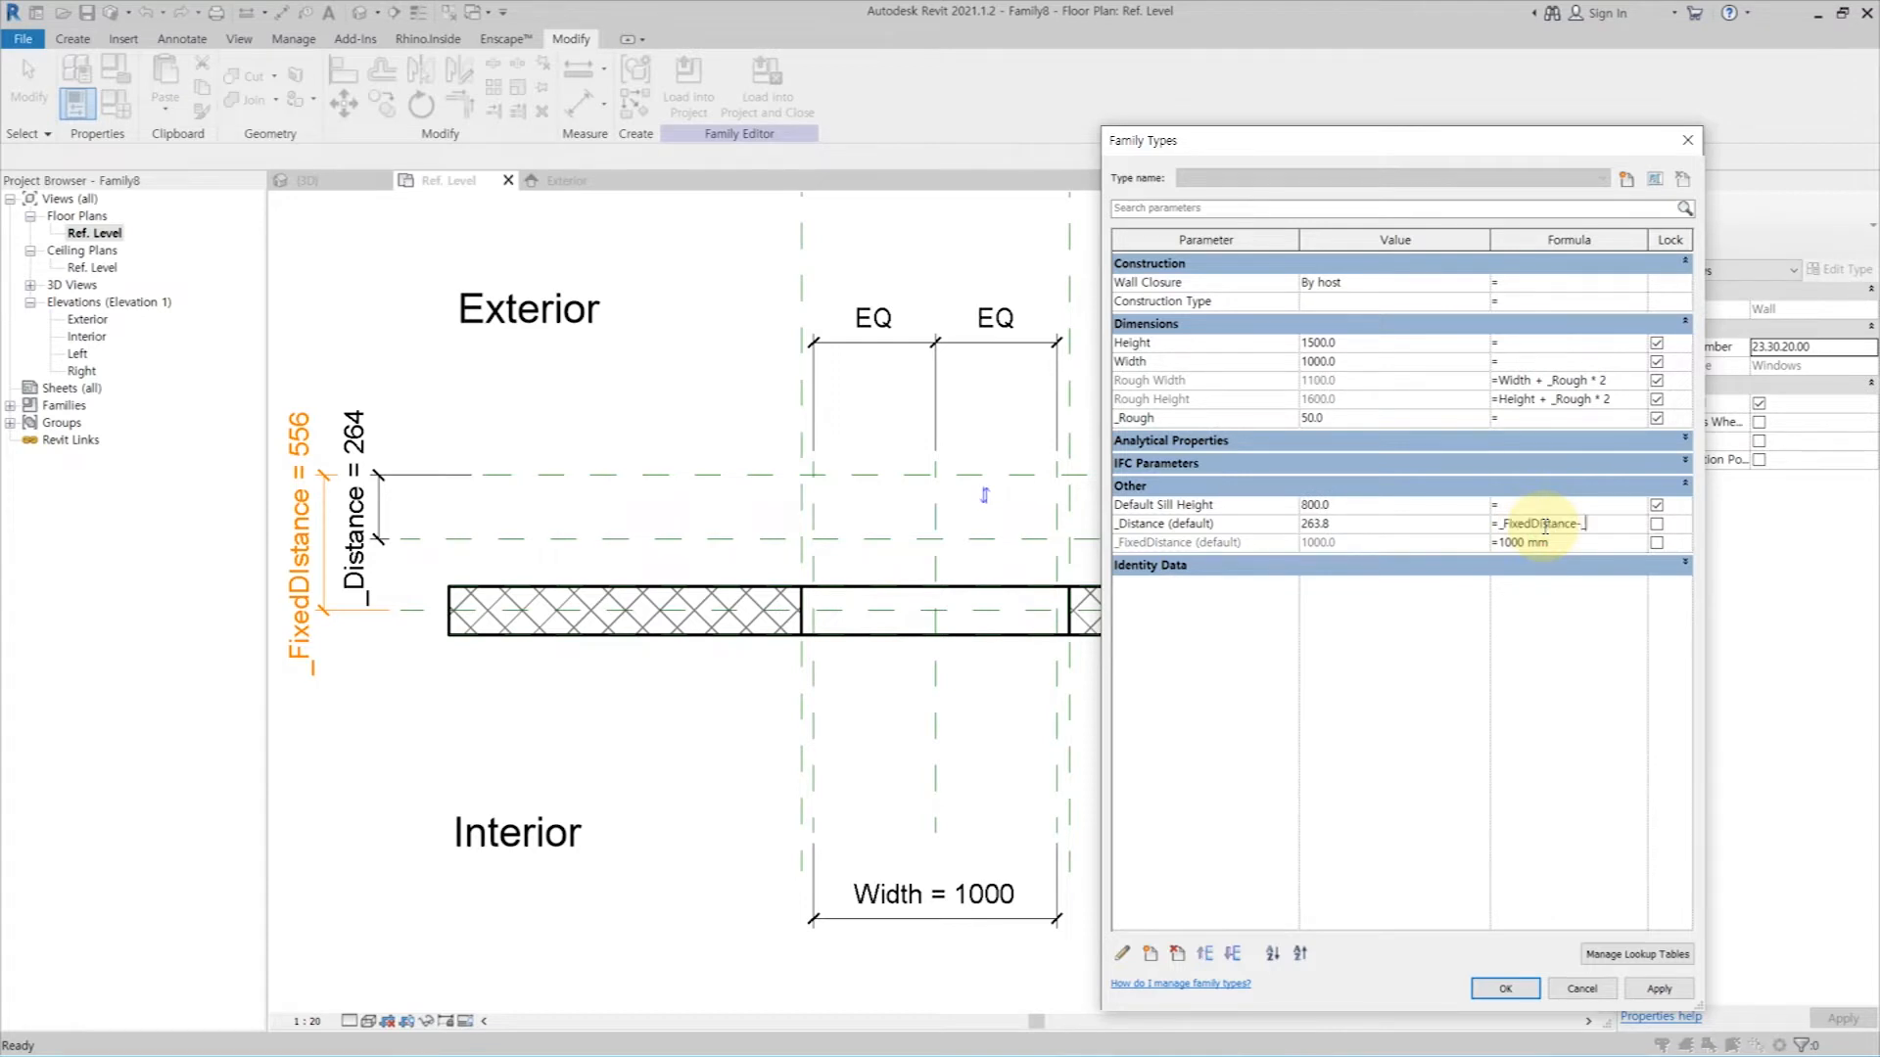
{"action": "type", "text": "t"}
{"action": "key", "text": "Return"}
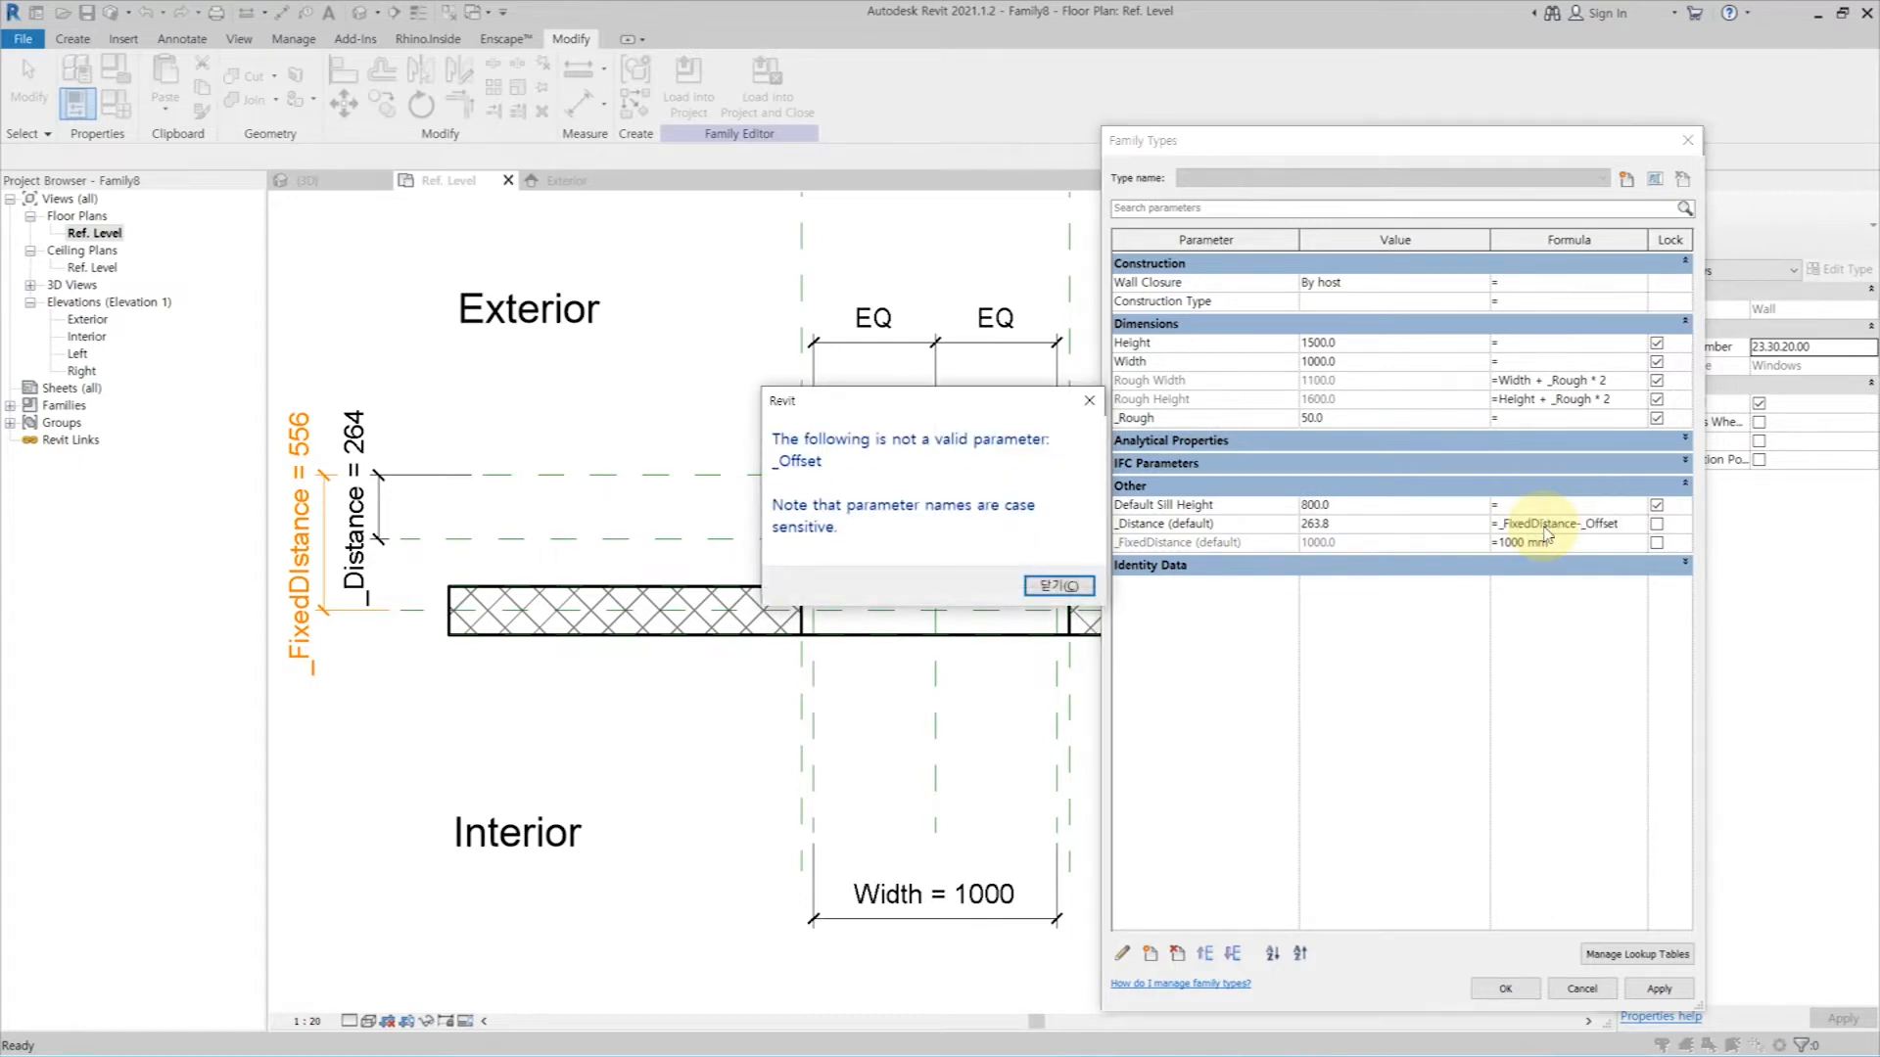
{"action": "left_click", "coordinate": [1061, 588]}
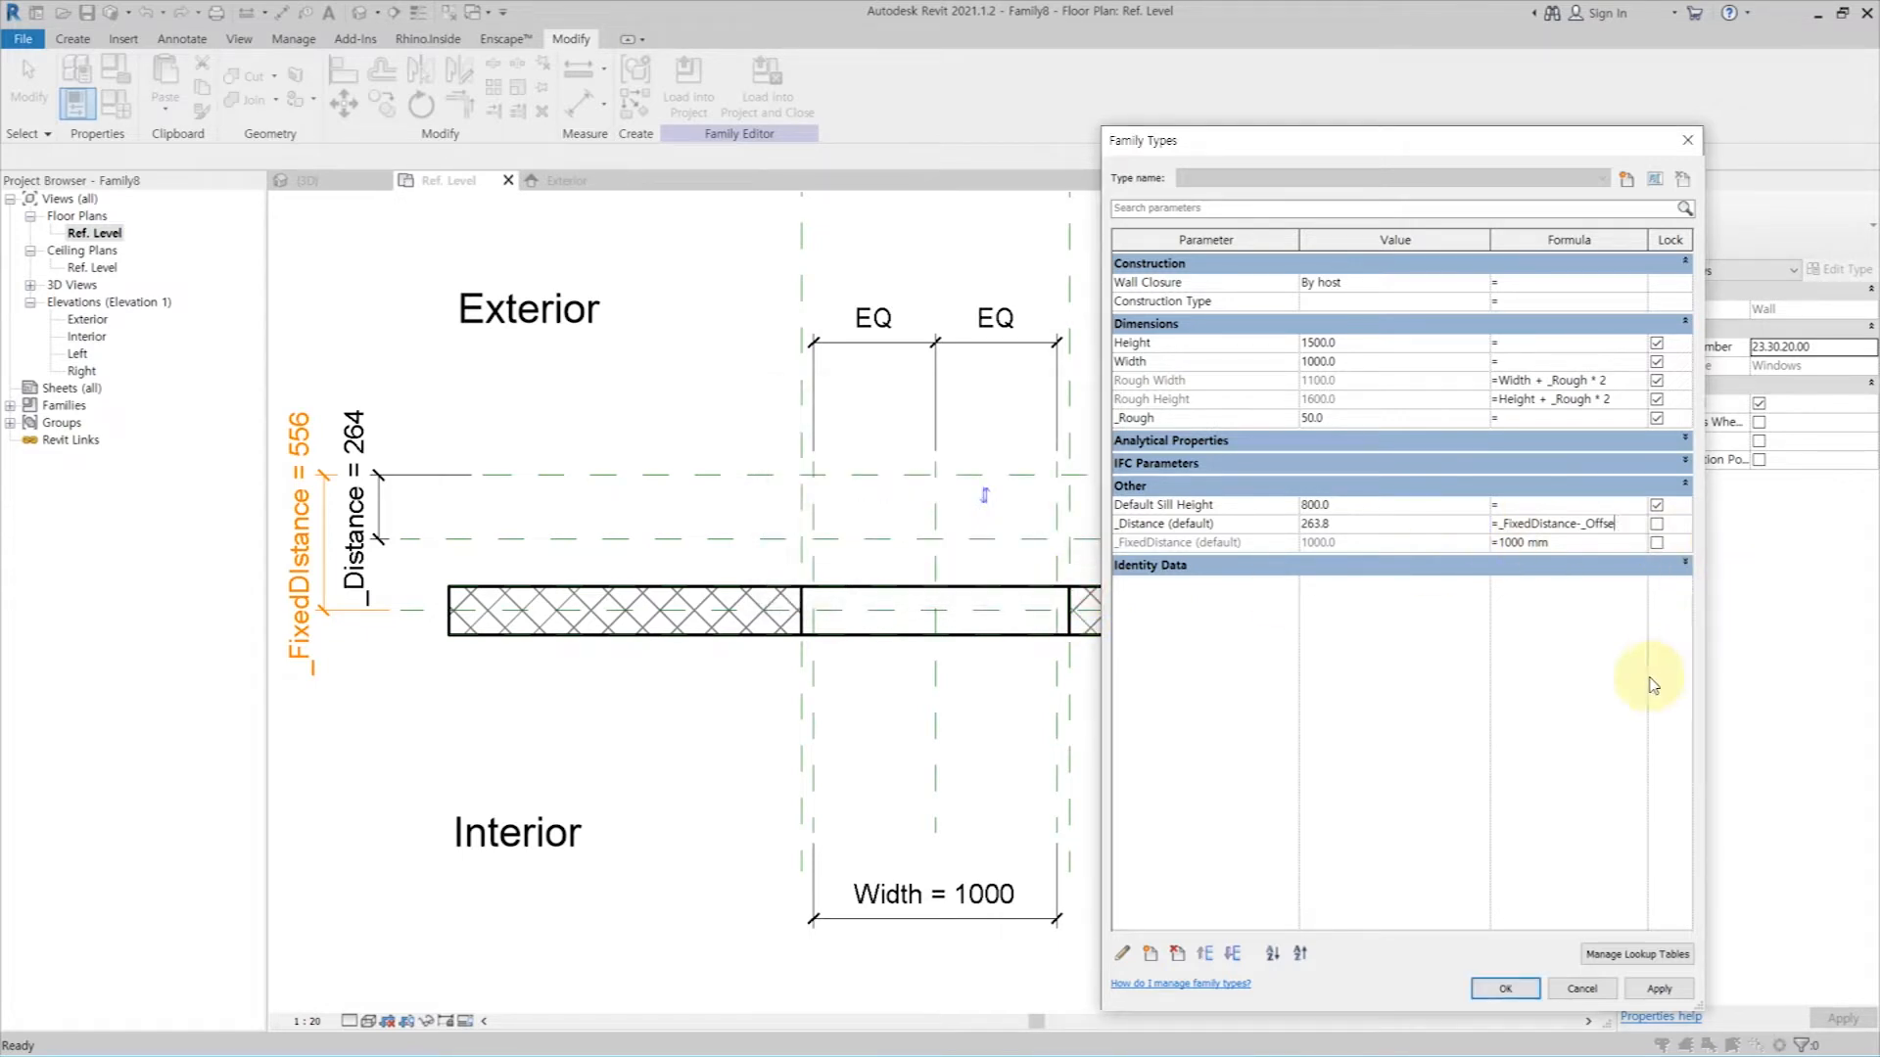
{"action": "key", "text": "BackSpace"}
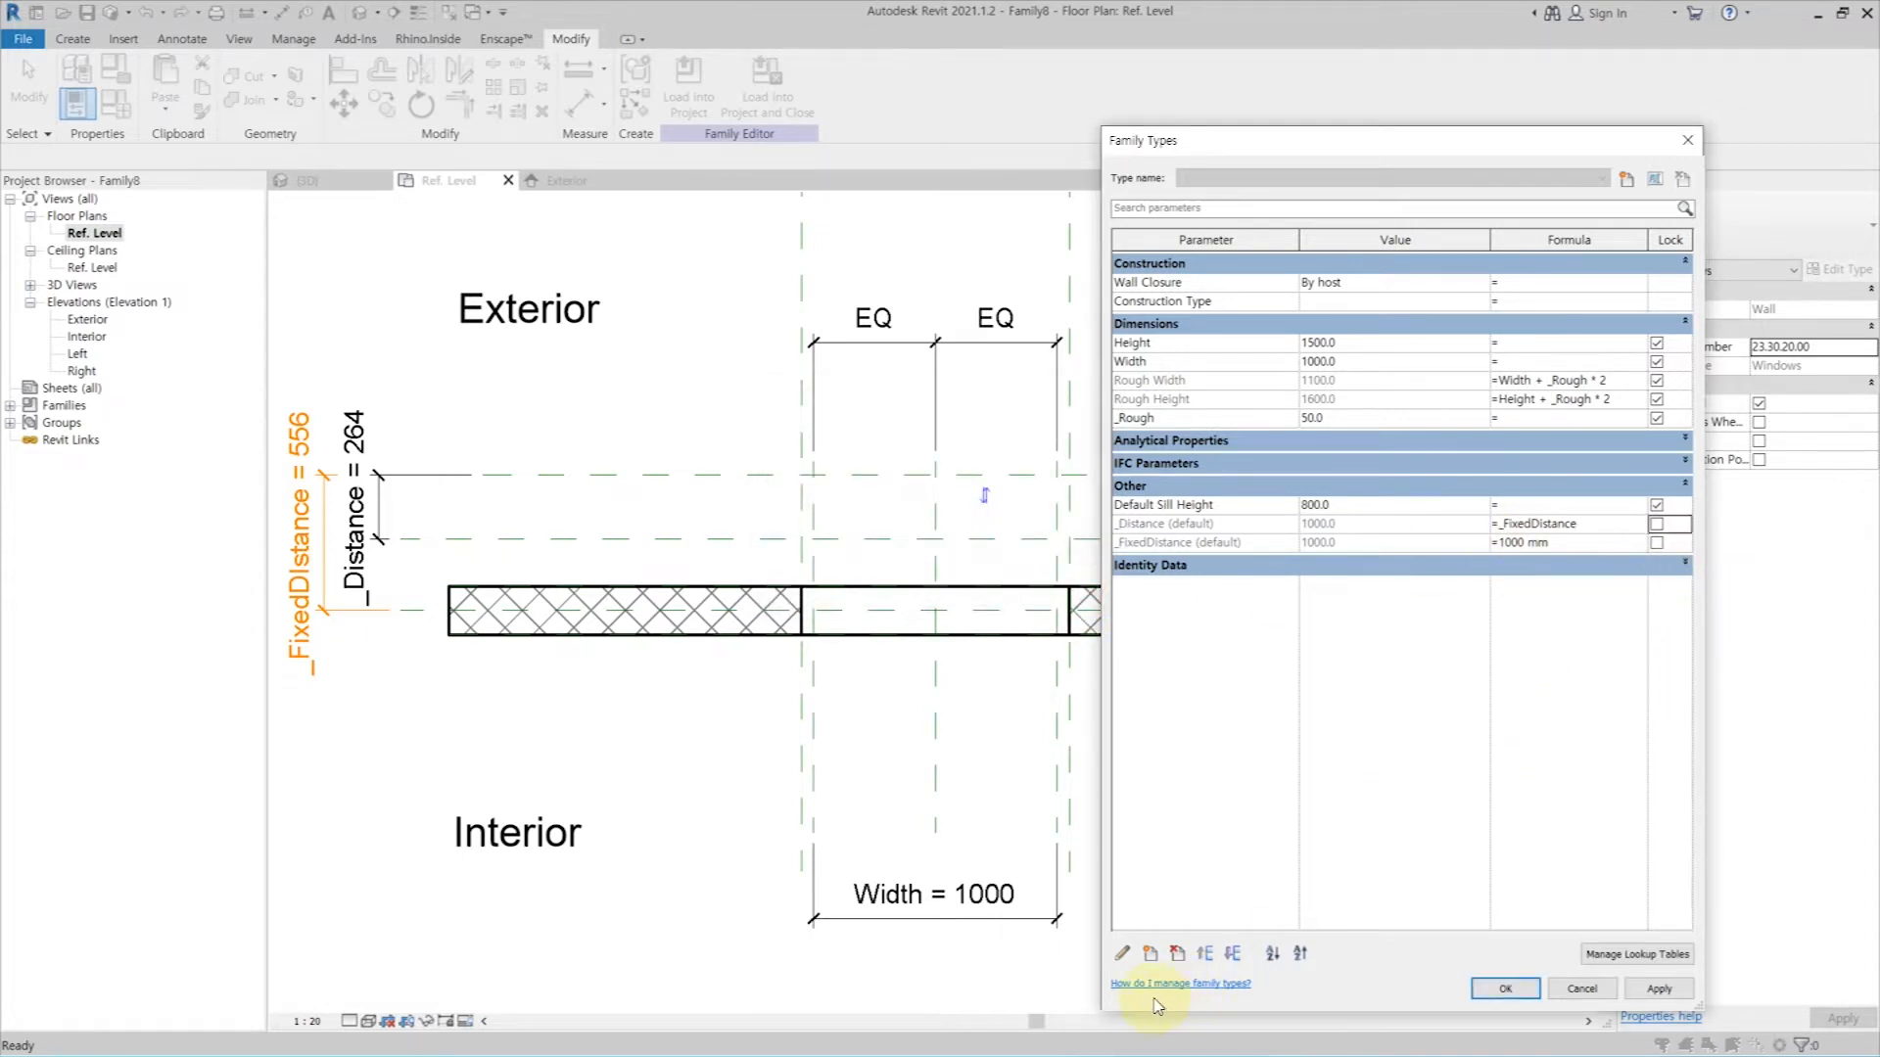
Step: Add an instance length parameter named _Offset under Dimensions and set the _Distance formula to _FixedDistance - _Offset
{"action": "left_click", "coordinate": [1151, 954]}
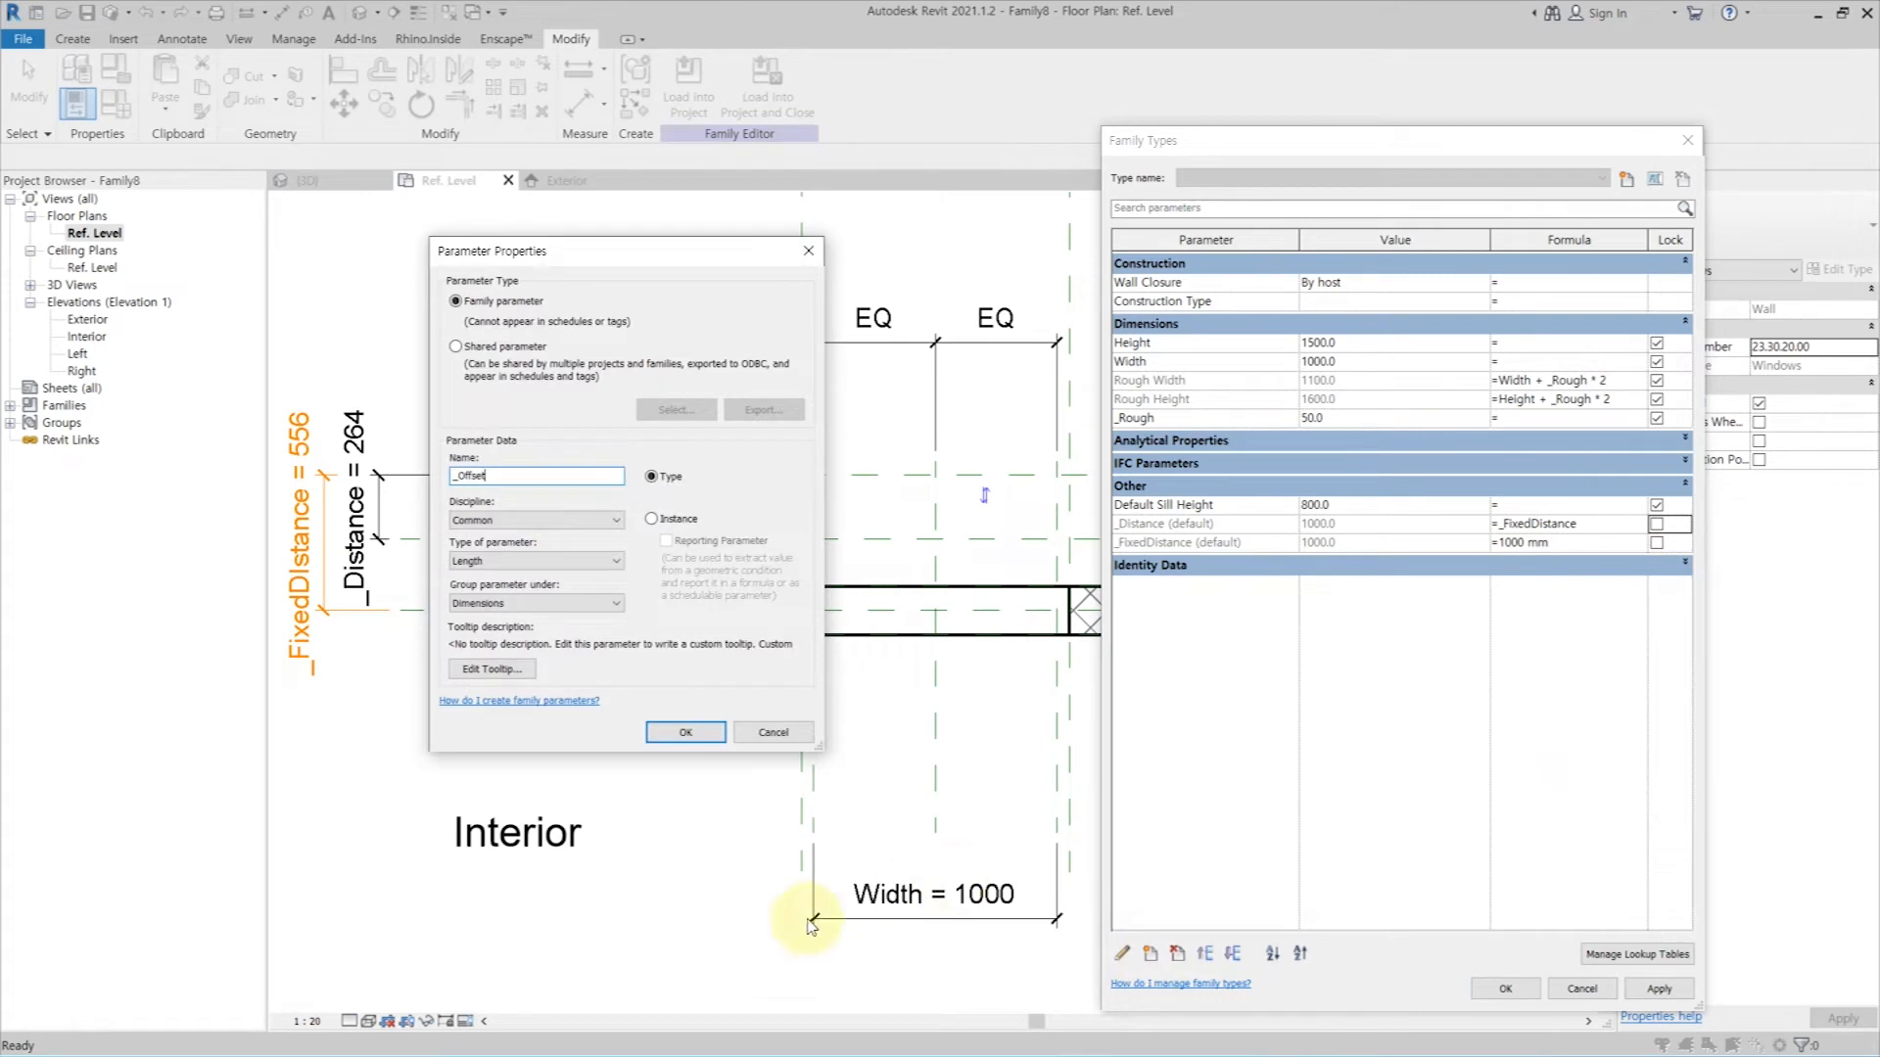
{"action": "left_click", "coordinate": [697, 732]}
{"action": "left_click", "coordinate": [1623, 538]}
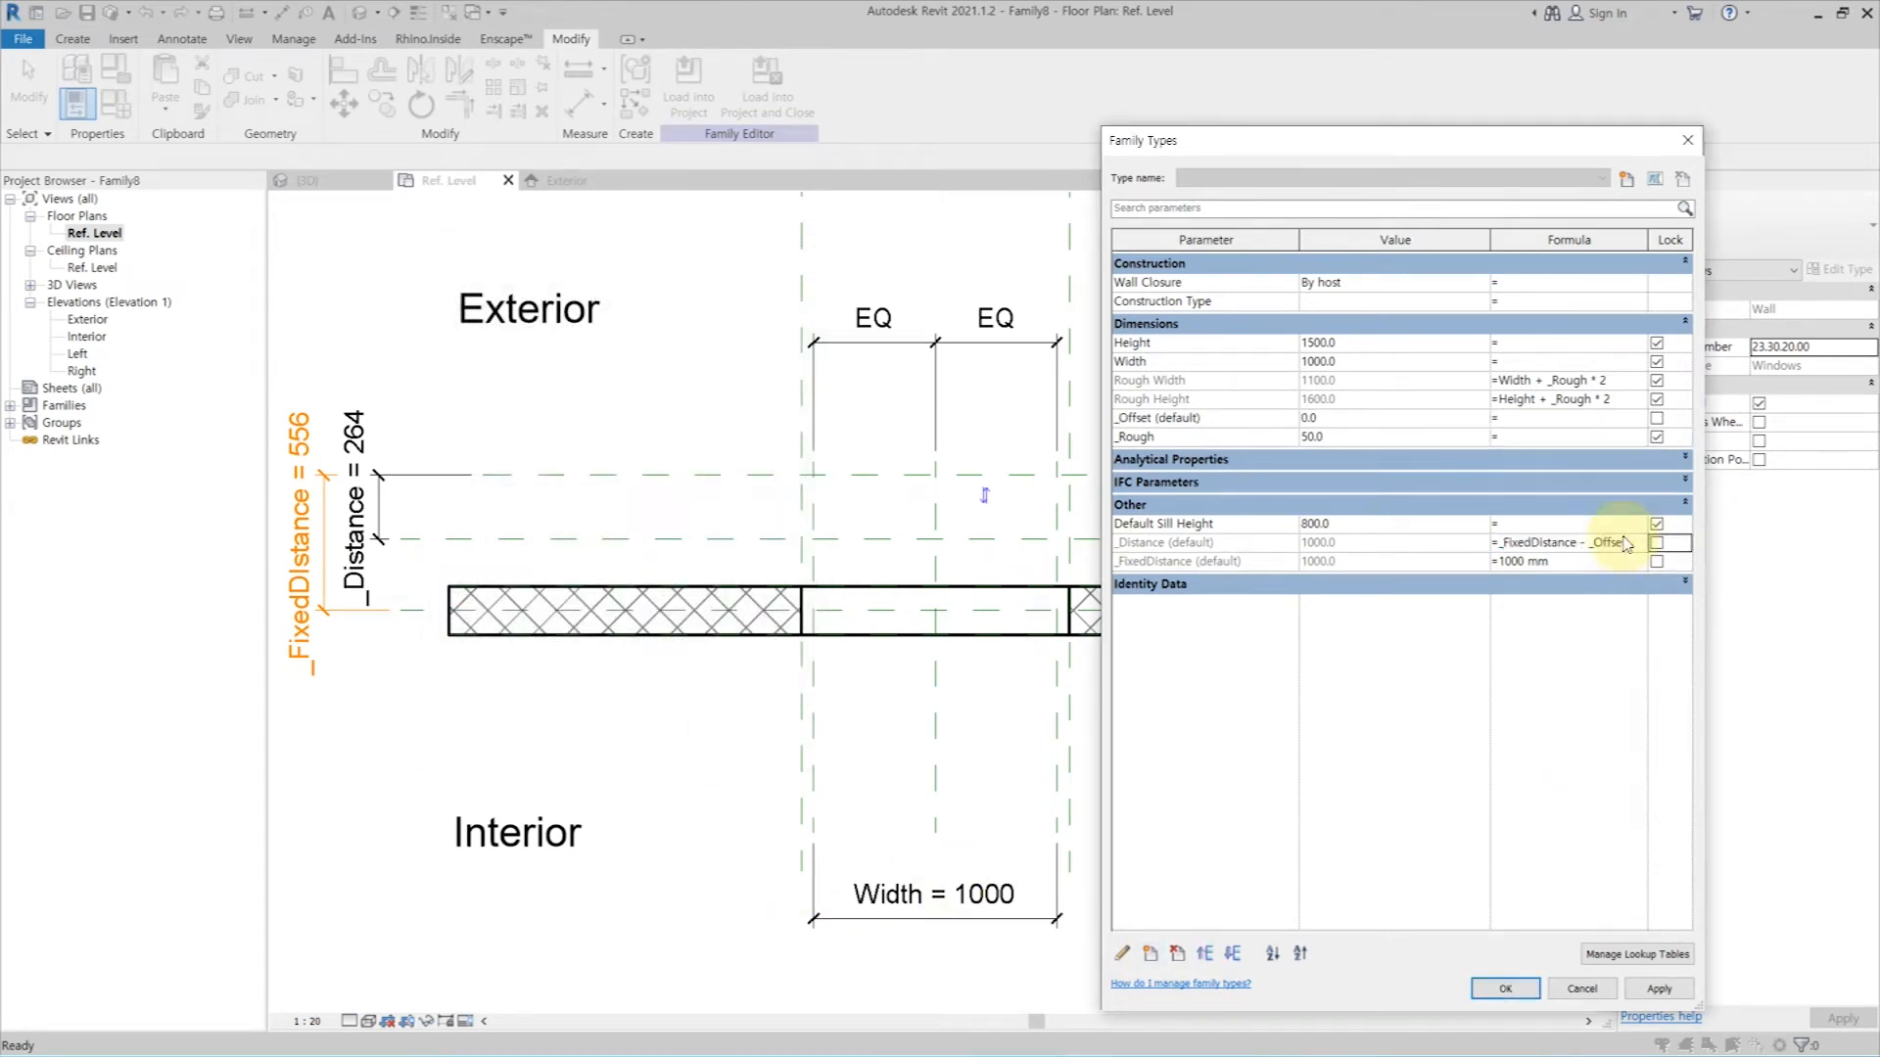
Step: Set the _Offset value to 500 and accept the family type changes
{"action": "left_click", "coordinate": [1375, 413]}
{"action": "type", "text": "500"}
{"action": "left_click", "coordinate": [1656, 989]}
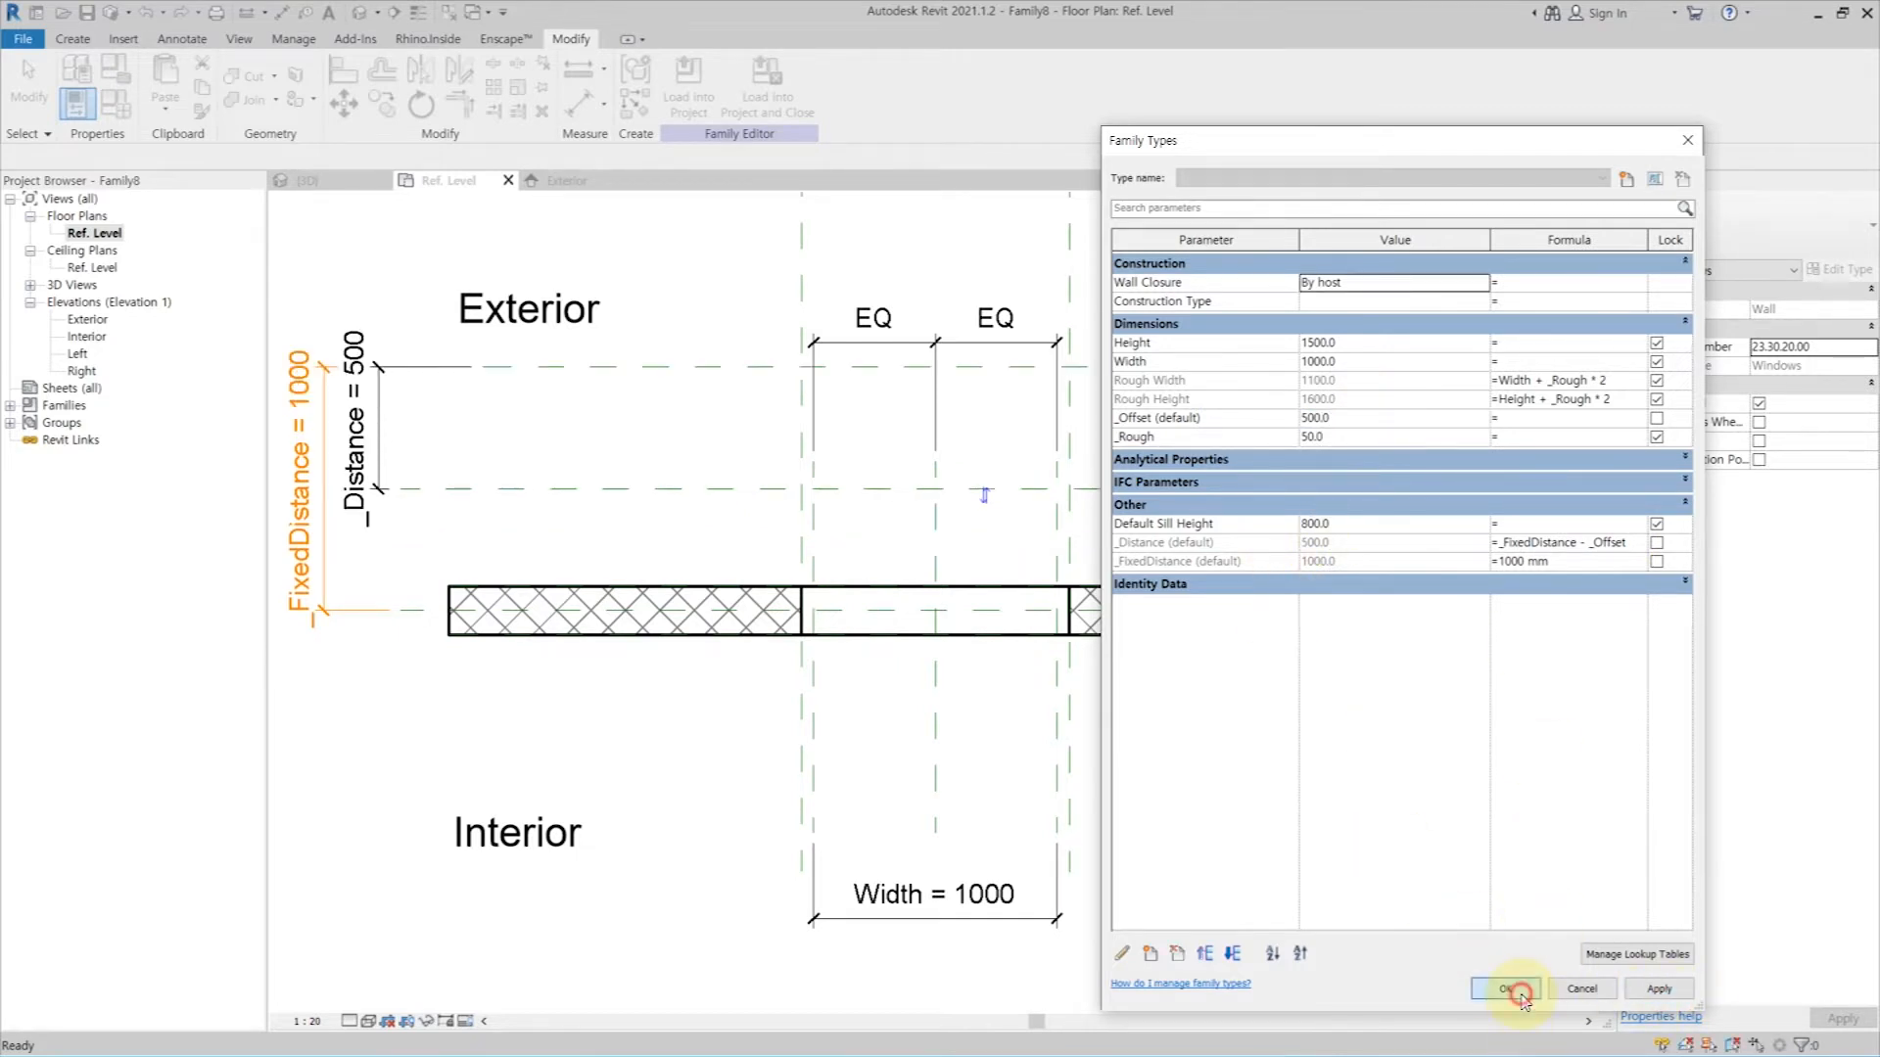
{"action": "left_click", "coordinate": [1521, 993]}
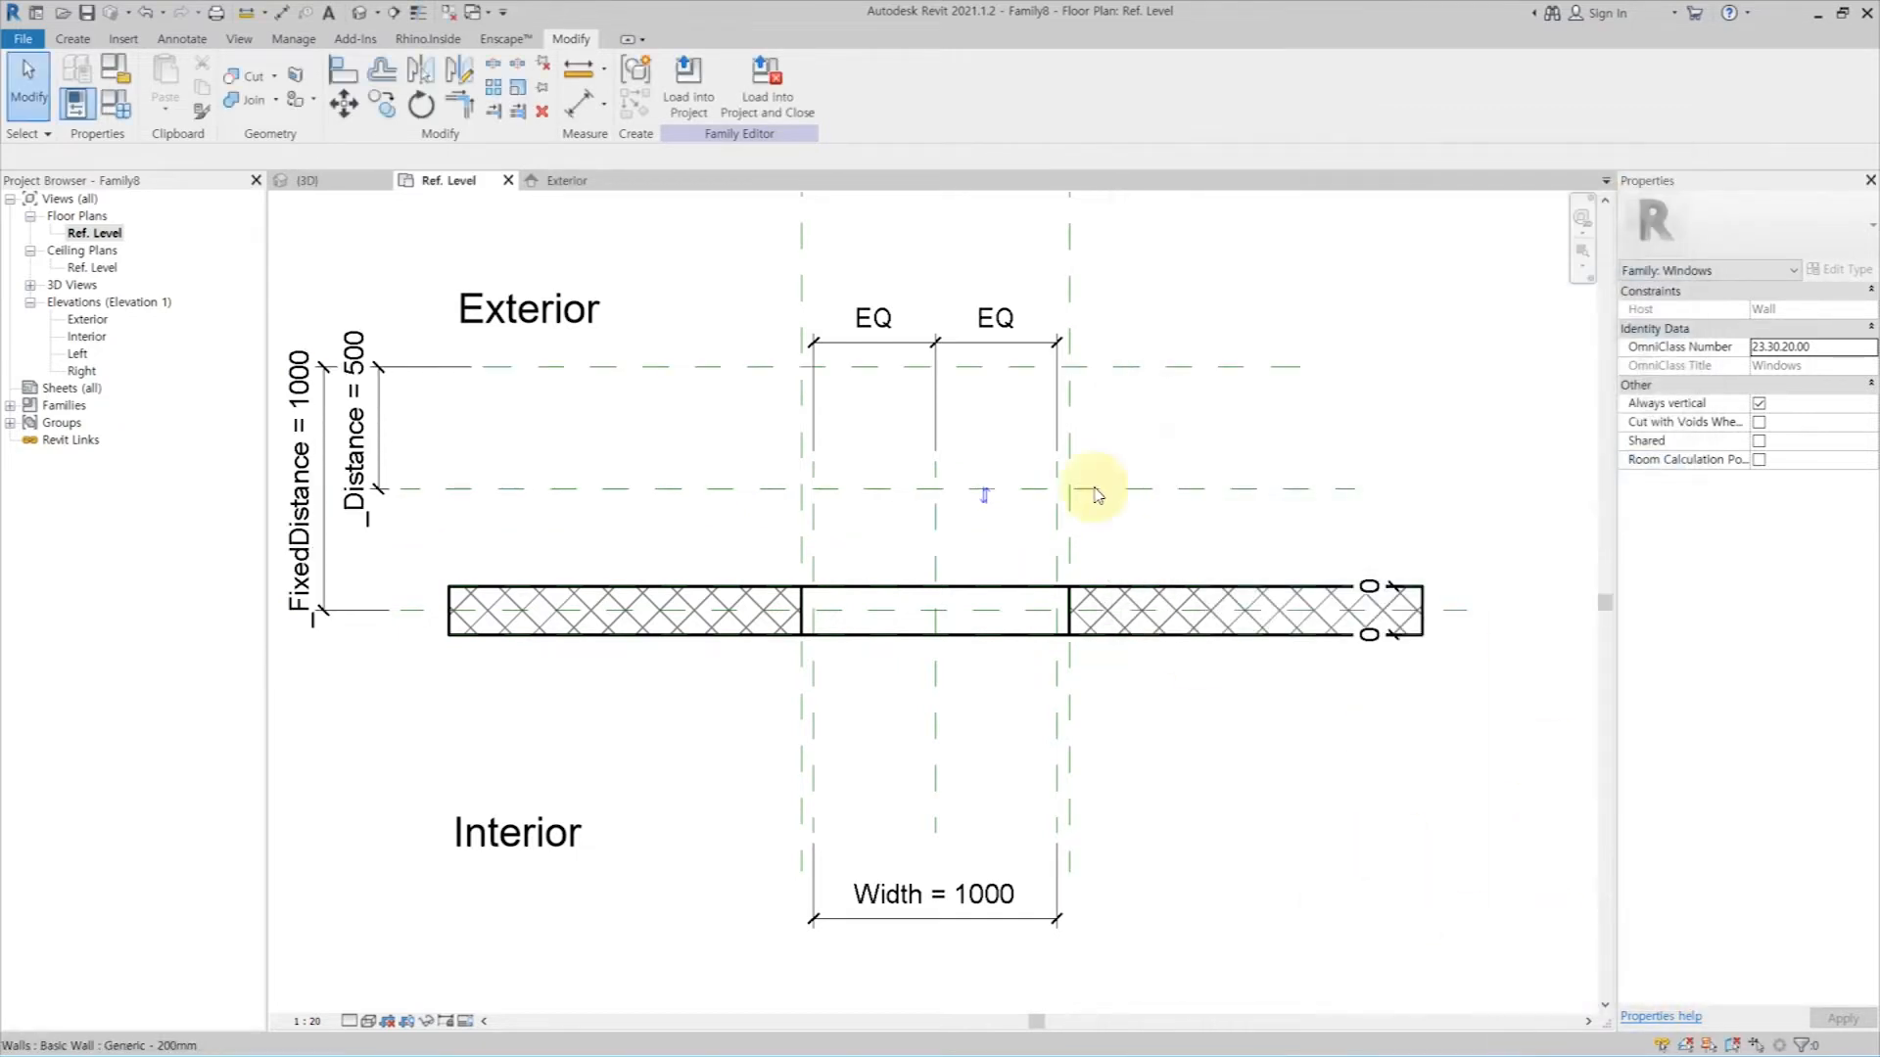
Step: Draw two horizontal reference planes across the opening, one on each side of the offset plane, about 60 mm from it
{"action": "left_click", "coordinate": [79, 37]}
{"action": "left_click", "coordinate": [1134, 84]}
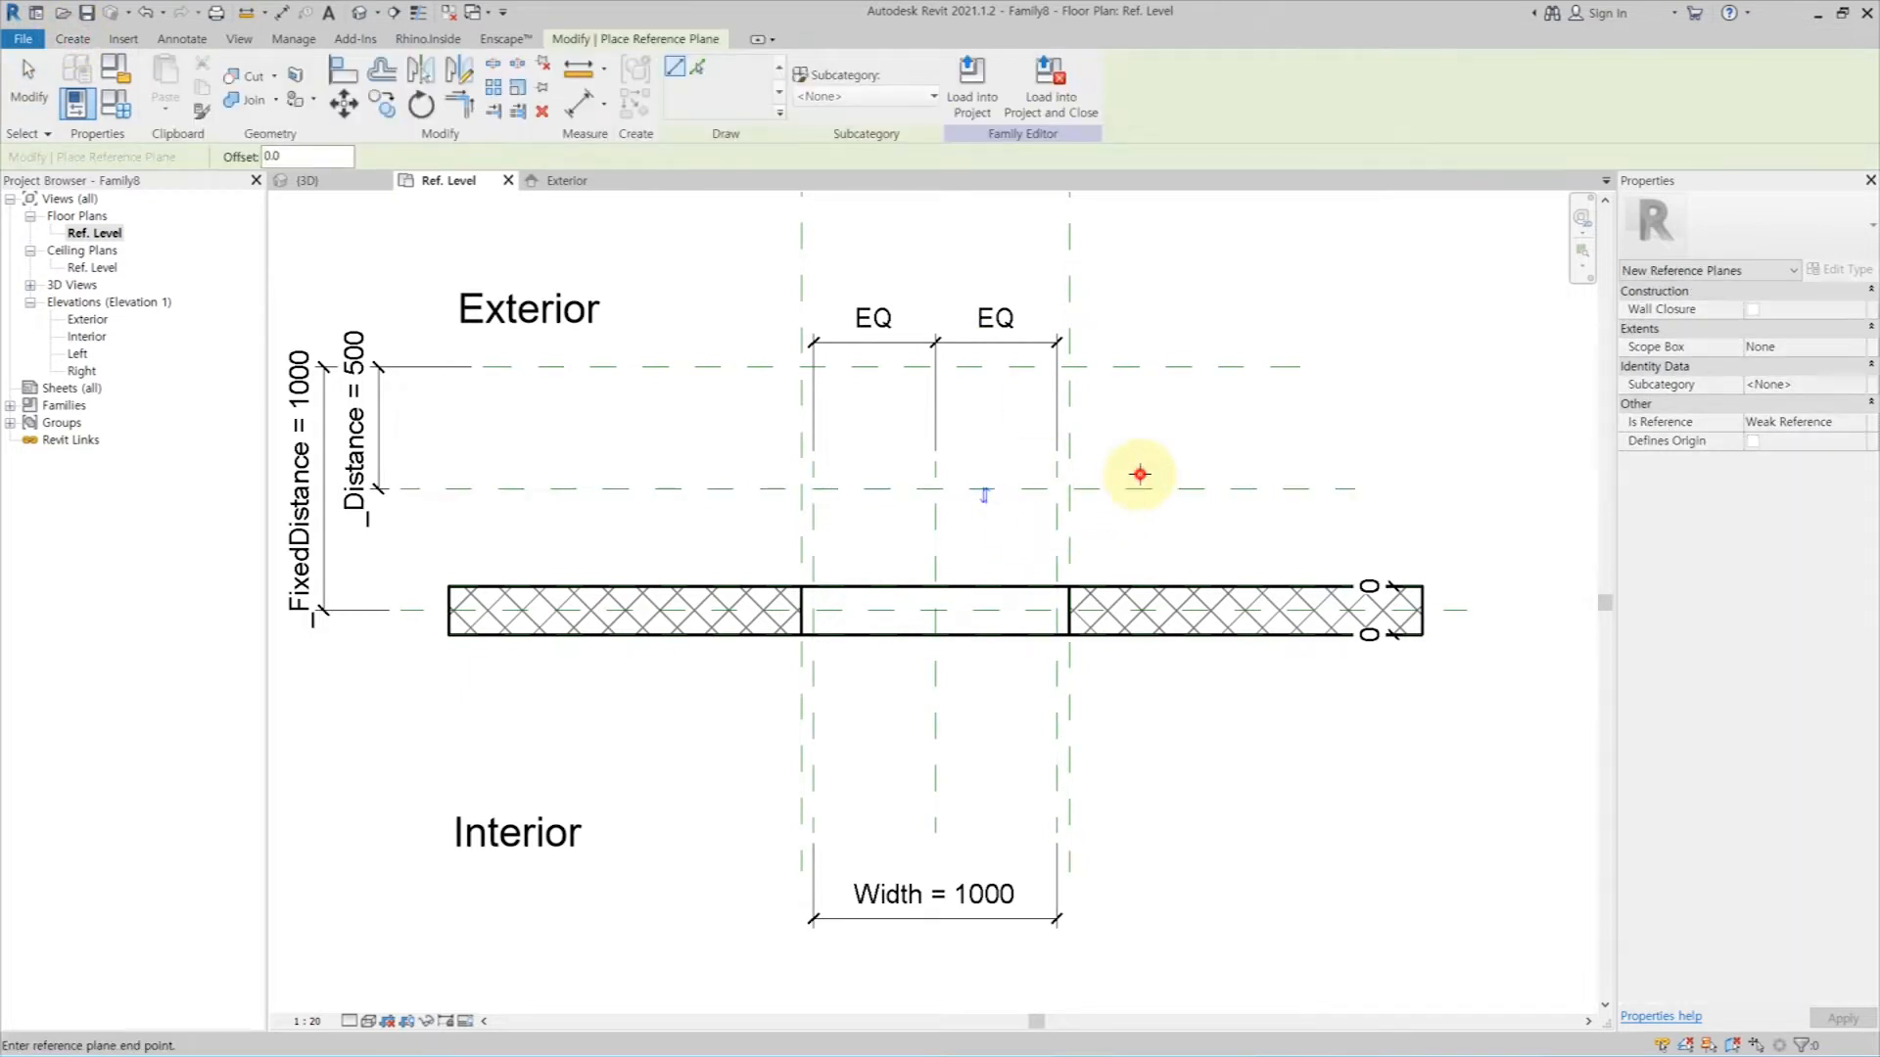
{"action": "left_click", "coordinate": [656, 470]}
{"action": "left_click", "coordinate": [1140, 505]}
{"action": "left_click", "coordinate": [674, 502]}
{"action": "key", "text": "Escape"}
{"action": "key", "text": "Escape"}
Step: Dimension the offset plane and its two neighbouring reference planes together, and try to make the spacing equal
{"action": "key", "text": "i"}
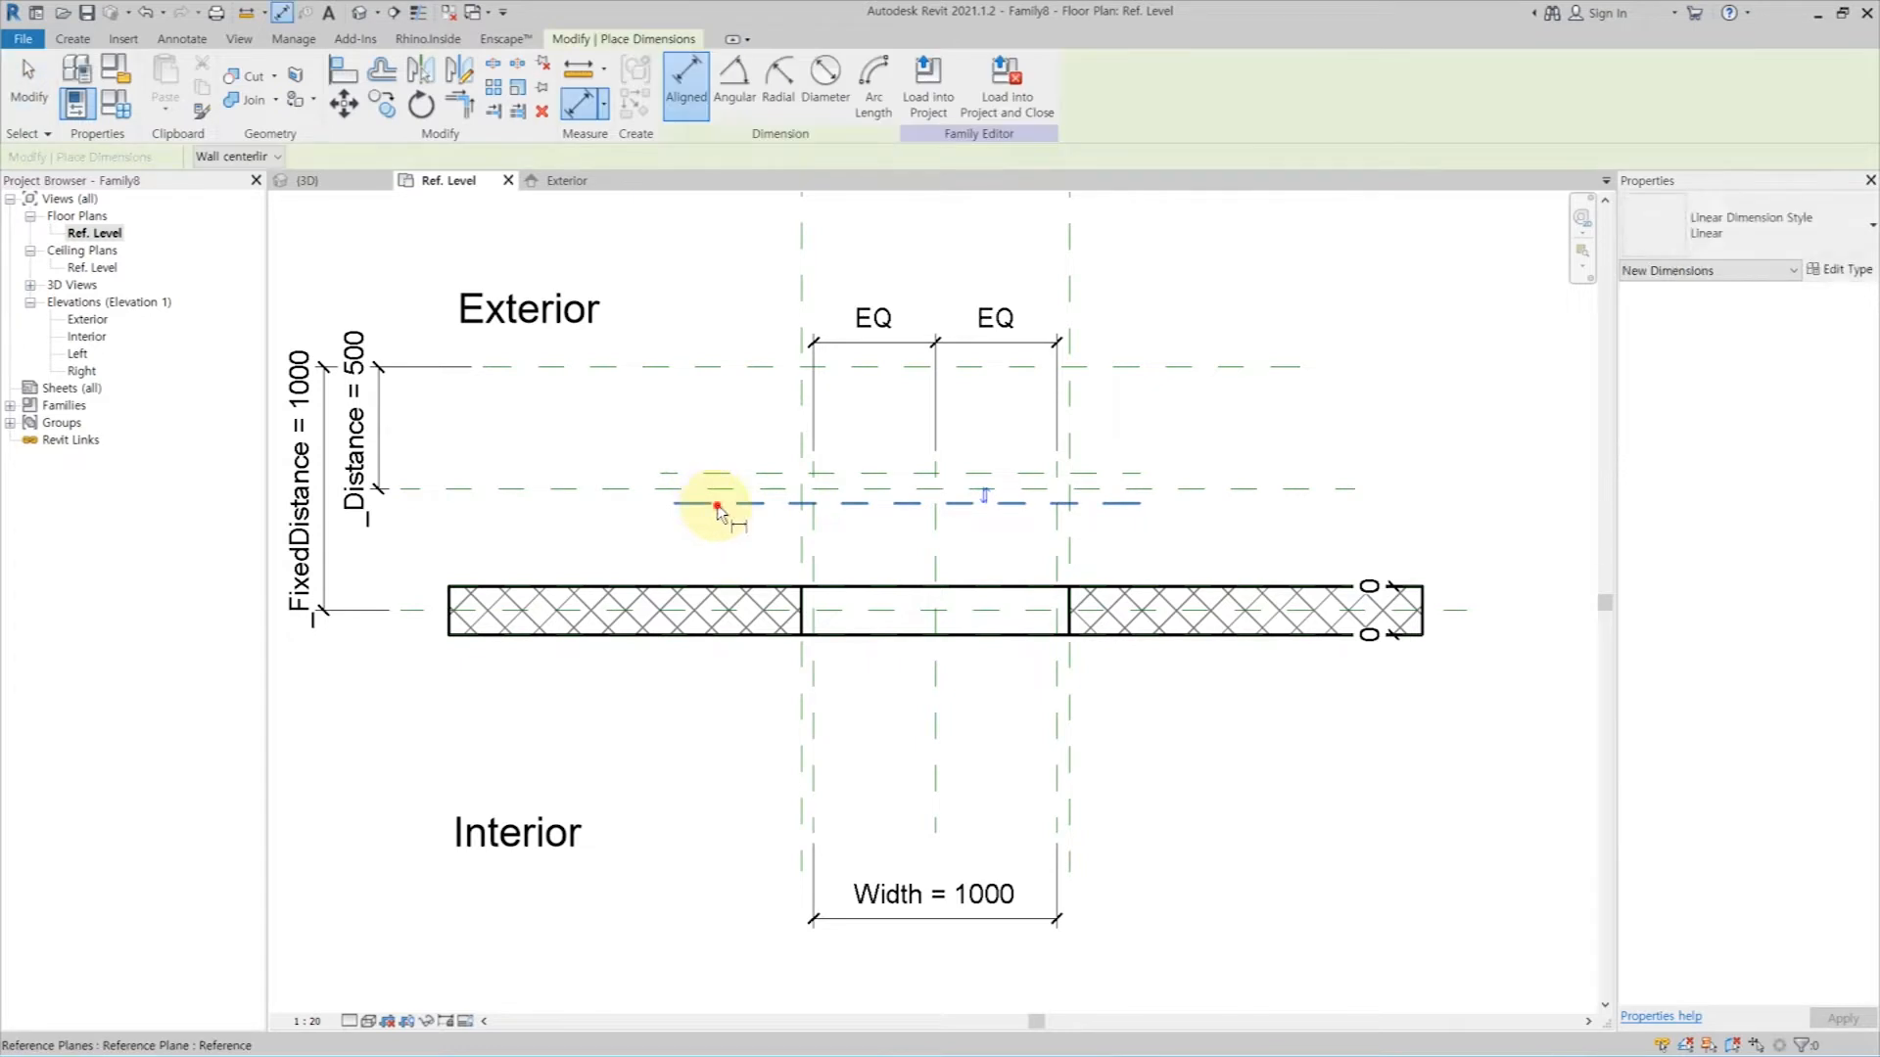
{"action": "left_click", "coordinate": [716, 503]}
{"action": "left_click", "coordinate": [723, 489]}
{"action": "left_click", "coordinate": [734, 474]}
{"action": "left_click", "coordinate": [577, 449]}
{"action": "left_click", "coordinate": [511, 488]}
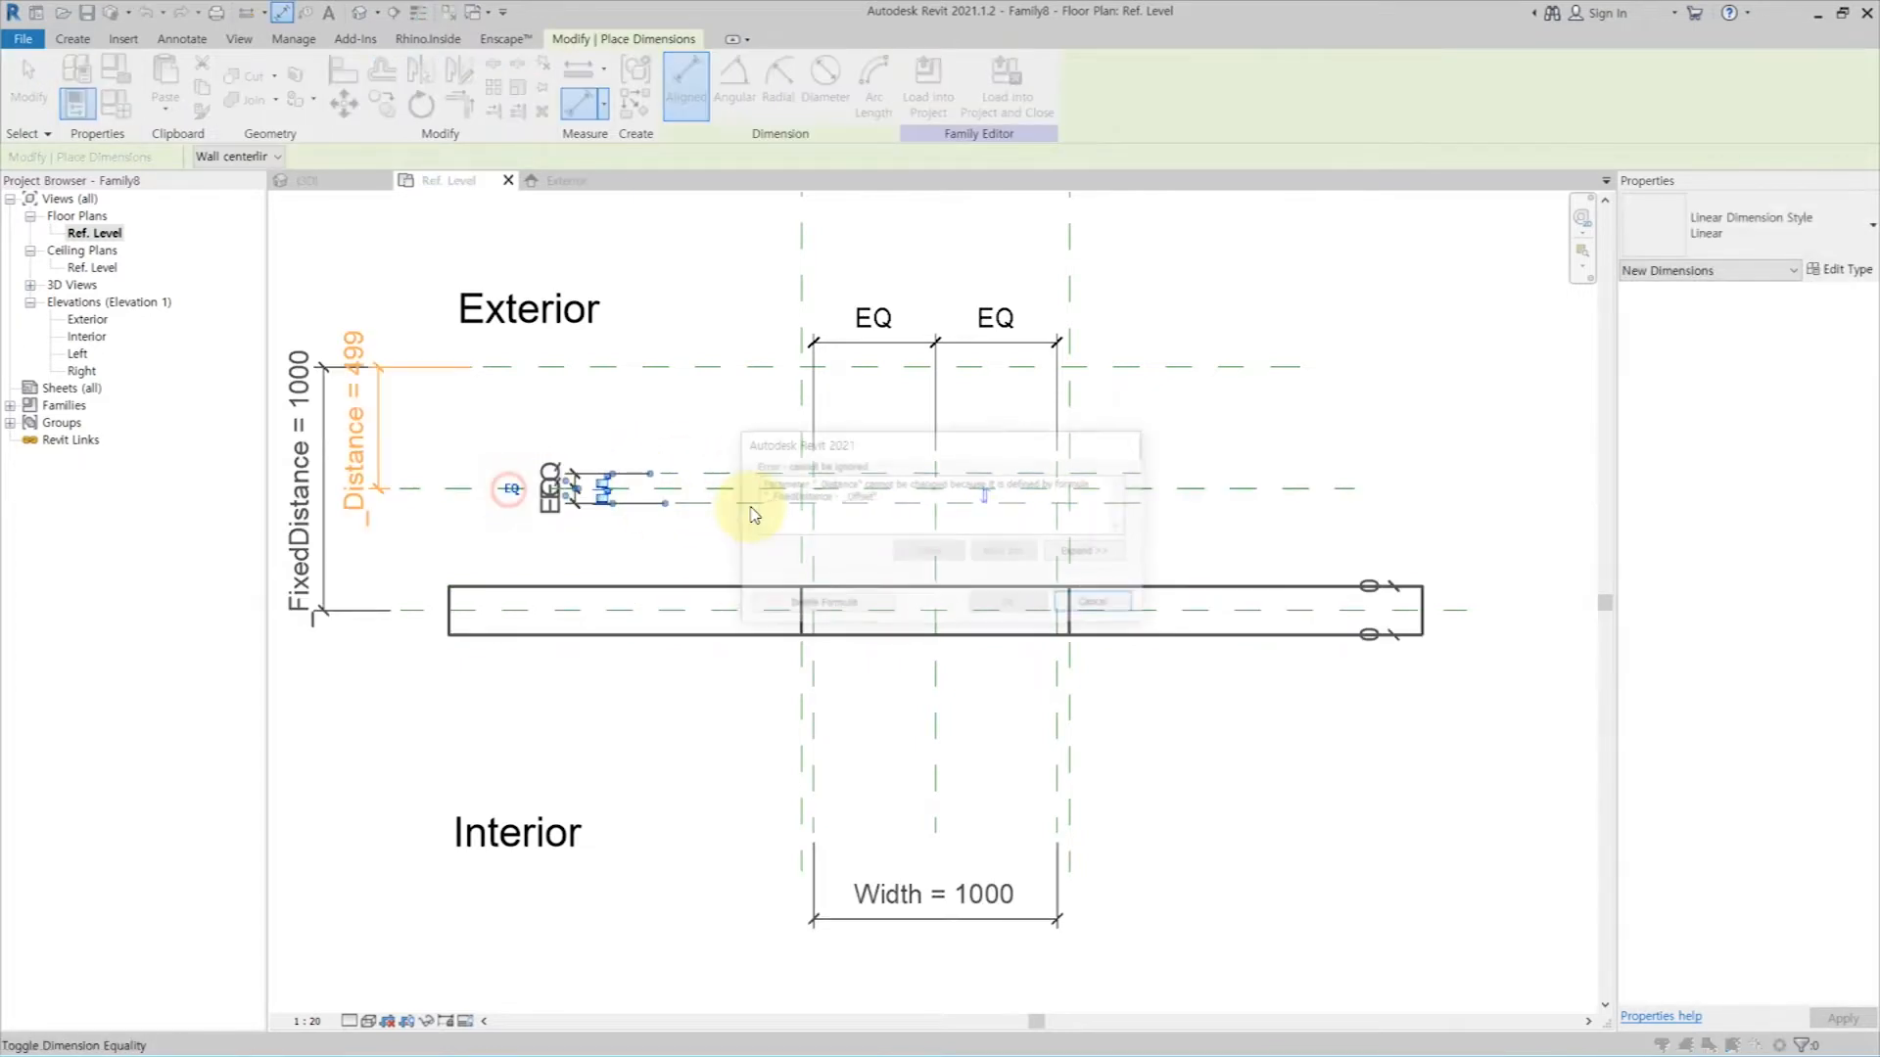
{"action": "key", "text": "Escape"}
{"action": "key", "text": "Escape"}
{"action": "key", "text": "Escape"}
Step: Replace the interior-side frame plane with a mirrored copy of the exterior-side frame plane about the offset plane
{"action": "scroll", "coordinate": [678, 472], "scroll_direction": "up", "scroll_amount": 4}
{"action": "left_click", "coordinate": [723, 530]}
{"action": "left_click_drag", "start_coordinate": [723, 531], "coordinate": [755, 474]}
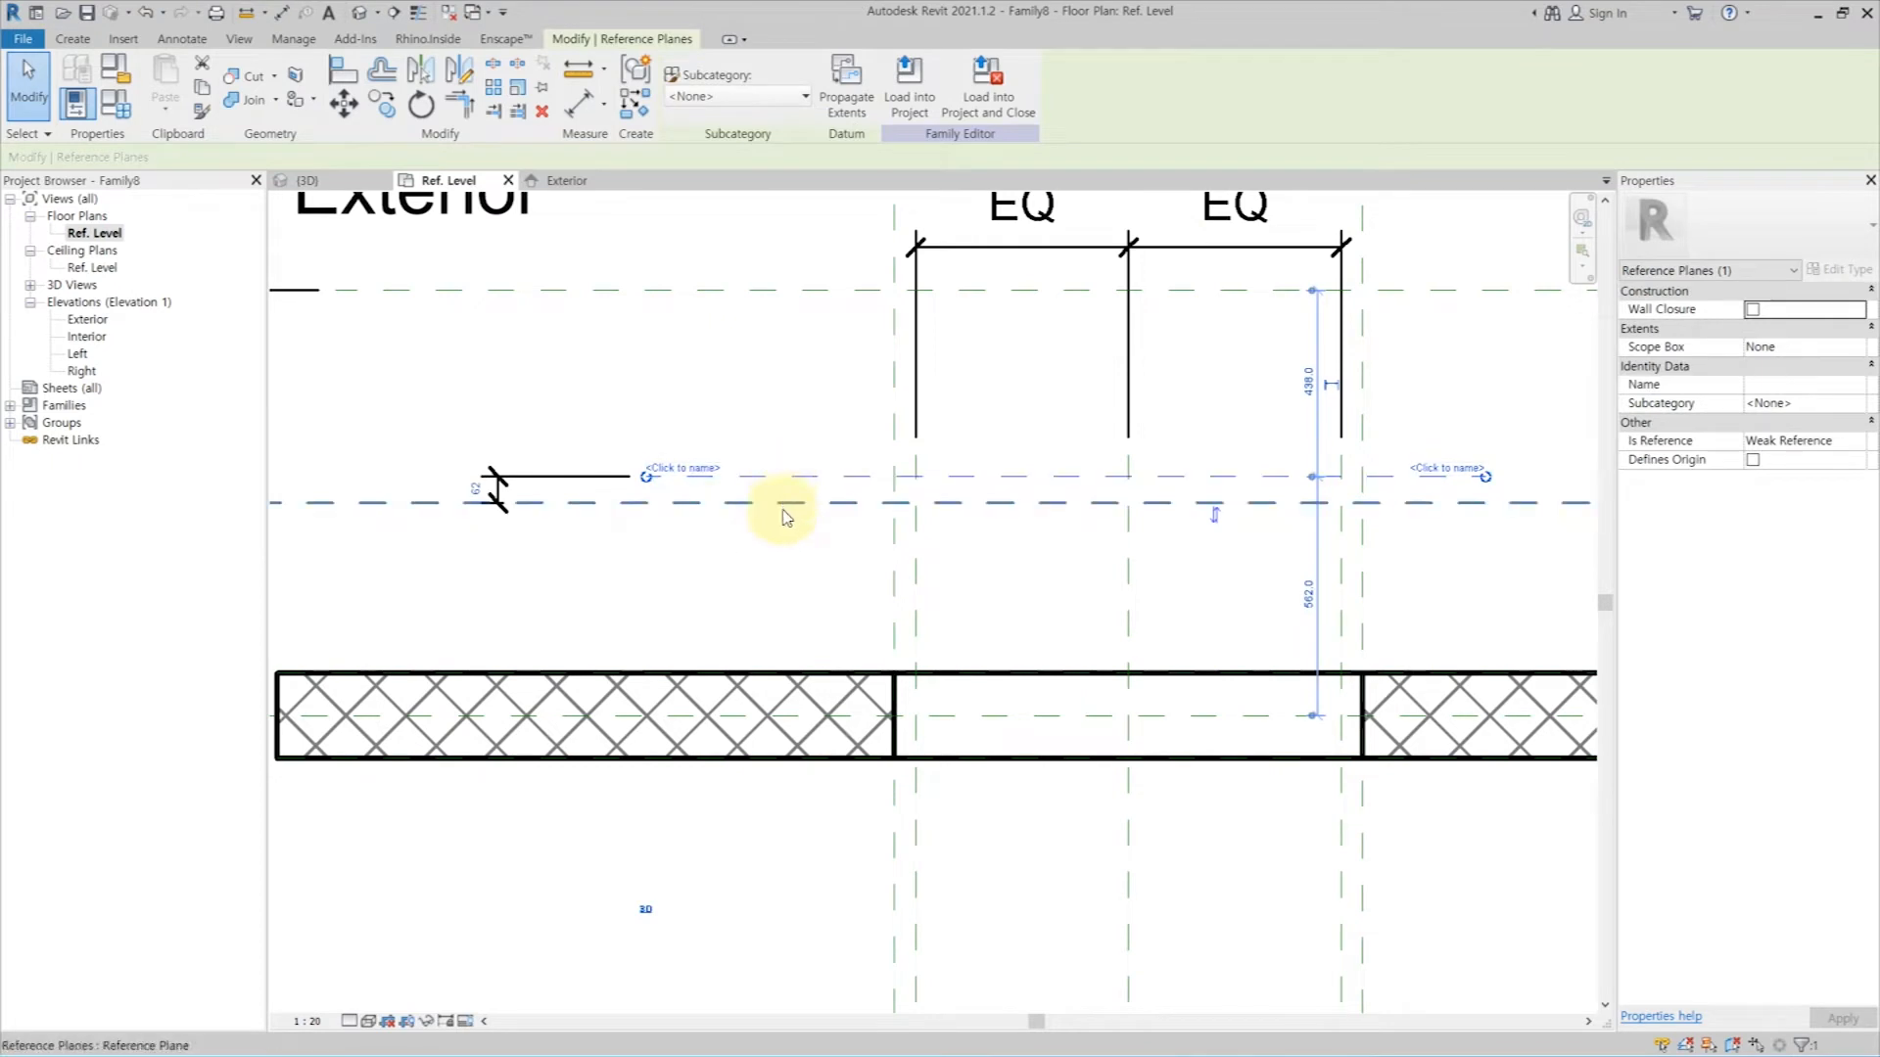
{"action": "left_click", "coordinate": [788, 504]}
Step: Extend the spacing dimension to the mirrored plane and dimension the overall distance between the two outer frame planes
{"action": "left_click", "coordinate": [542, 479]}
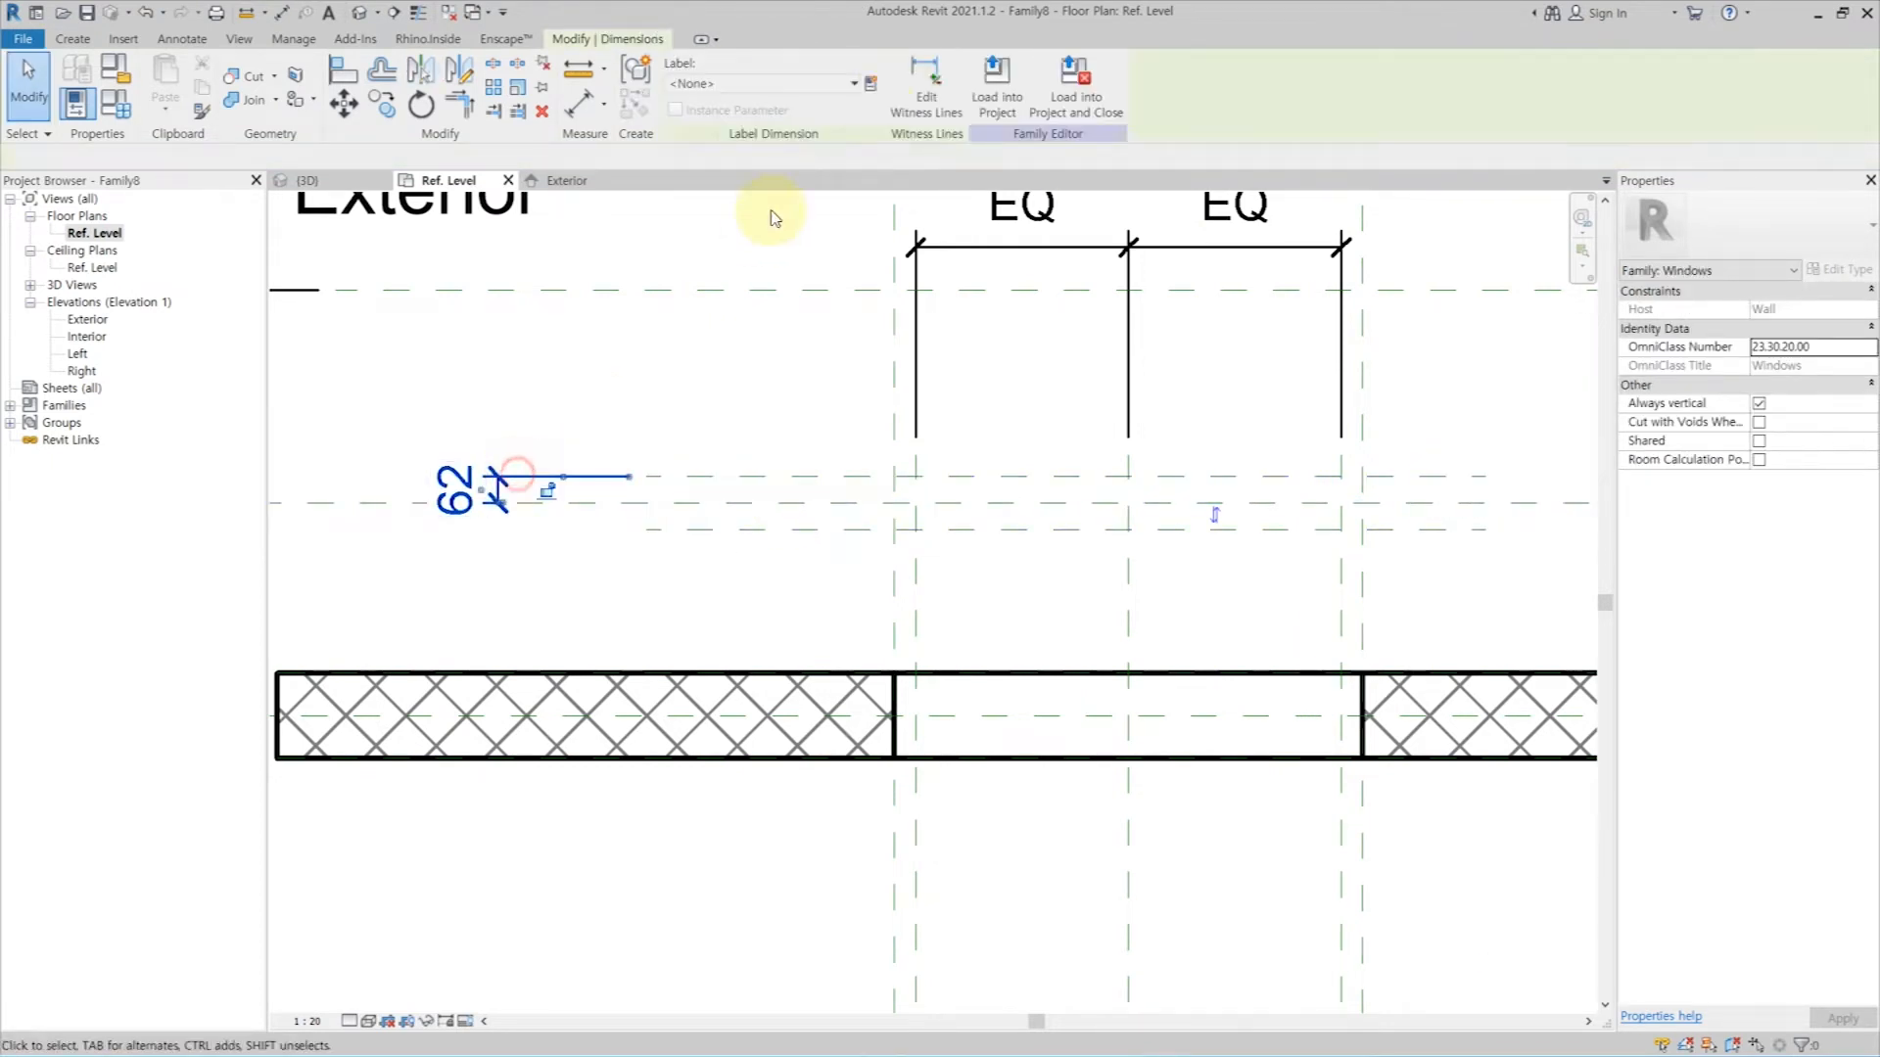
{"action": "key", "text": "d"}
{"action": "key", "text": "i"}
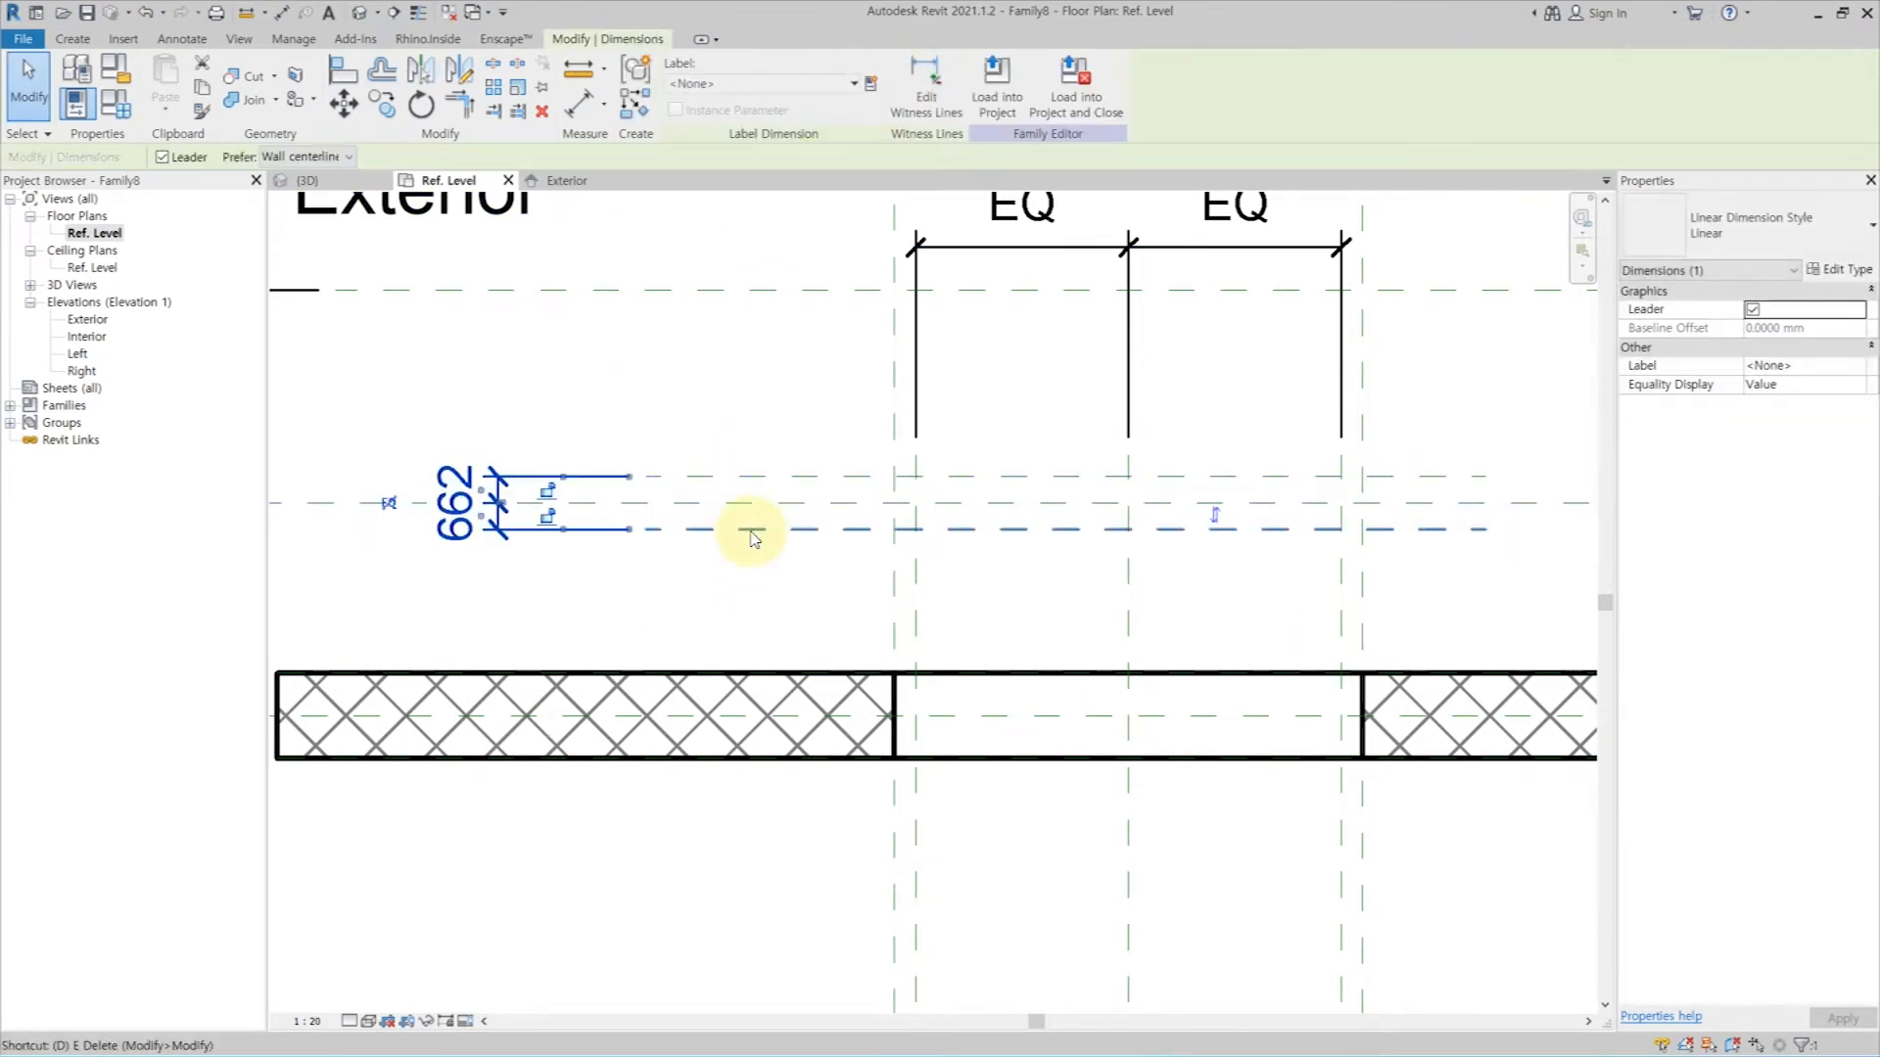
{"action": "left_click", "coordinate": [751, 531]}
{"action": "left_click", "coordinate": [783, 477]}
{"action": "scroll", "coordinate": [781, 476], "scroll_direction": "down", "scroll_amount": 1}
{"action": "left_click", "coordinate": [477, 428]}
{"action": "key", "text": "Escape"}
Step: Make the two frame planes equally spaced about the offset plane using the three-plane dimension
{"action": "left_click", "coordinate": [565, 494]}
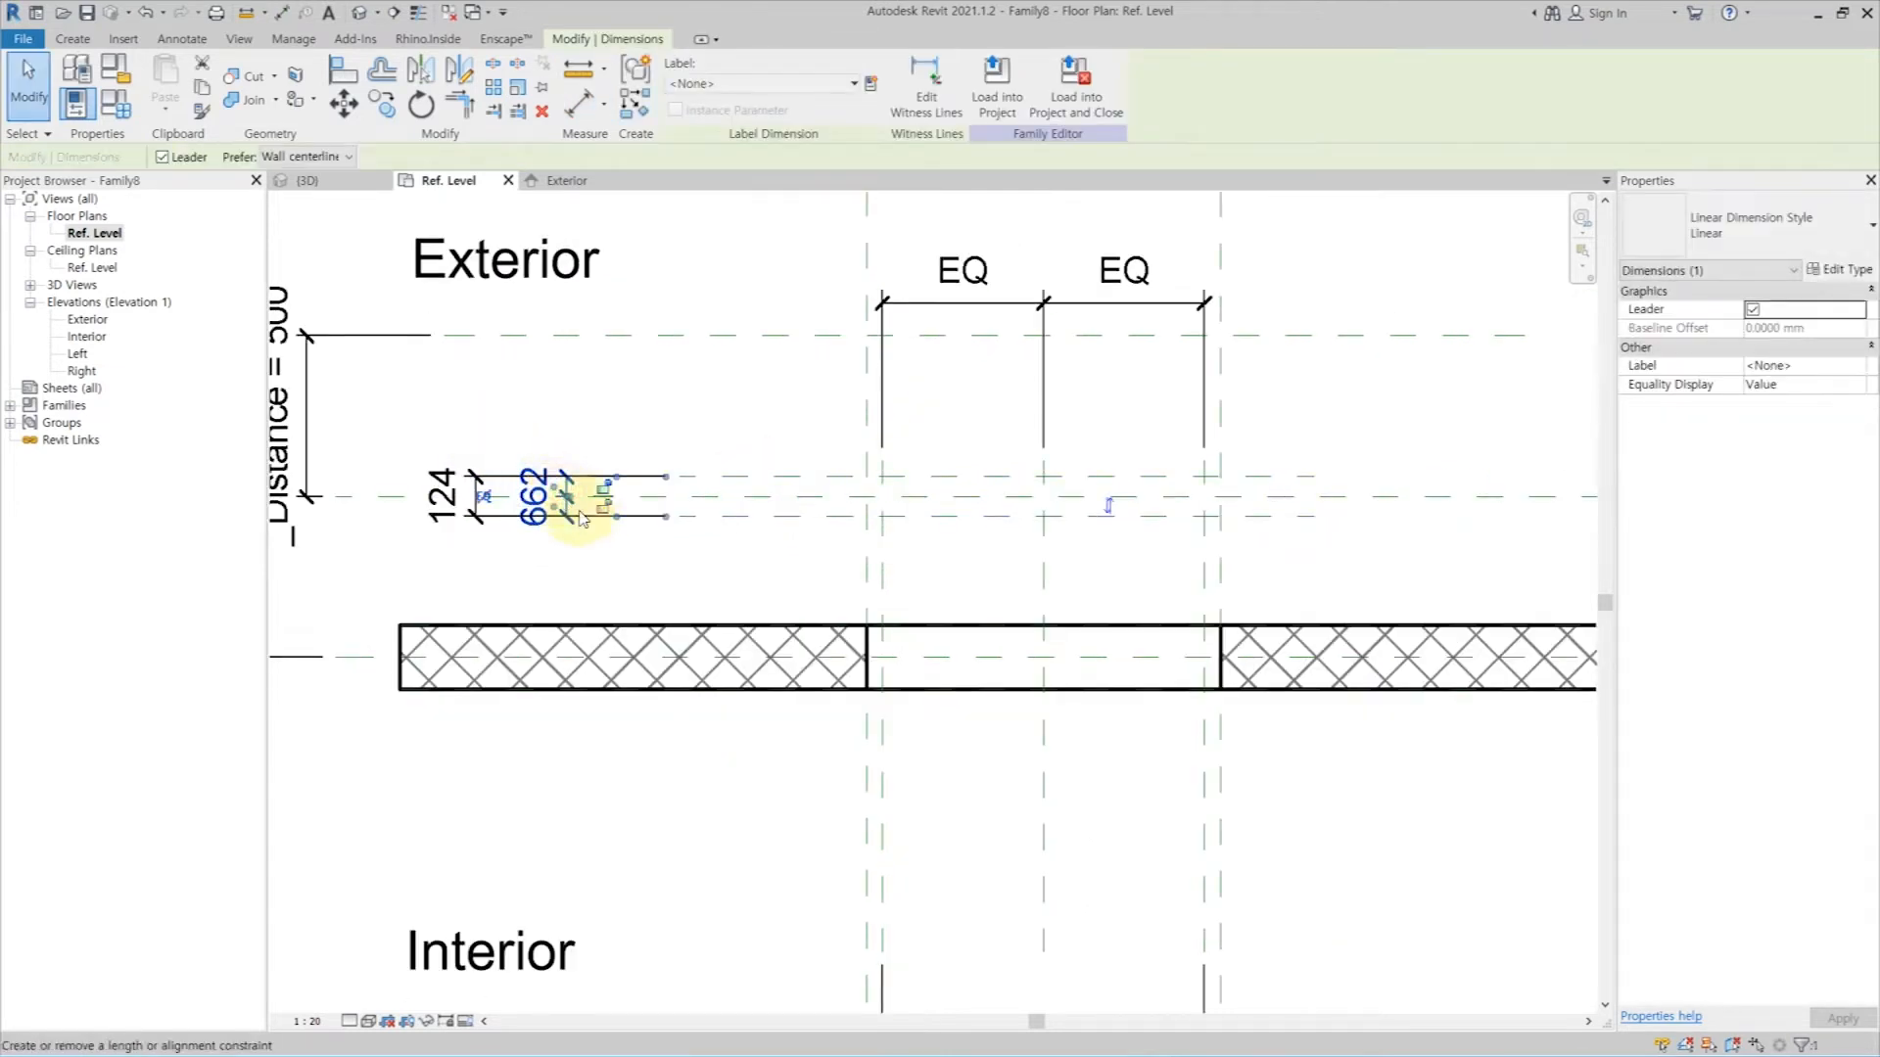
{"action": "left_click", "coordinate": [487, 497]}
{"action": "key", "text": "Escape"}
Step: Label the overall dimension between the frame planes with a new type parameter named _FrameWidth
{"action": "left_click", "coordinate": [456, 483]}
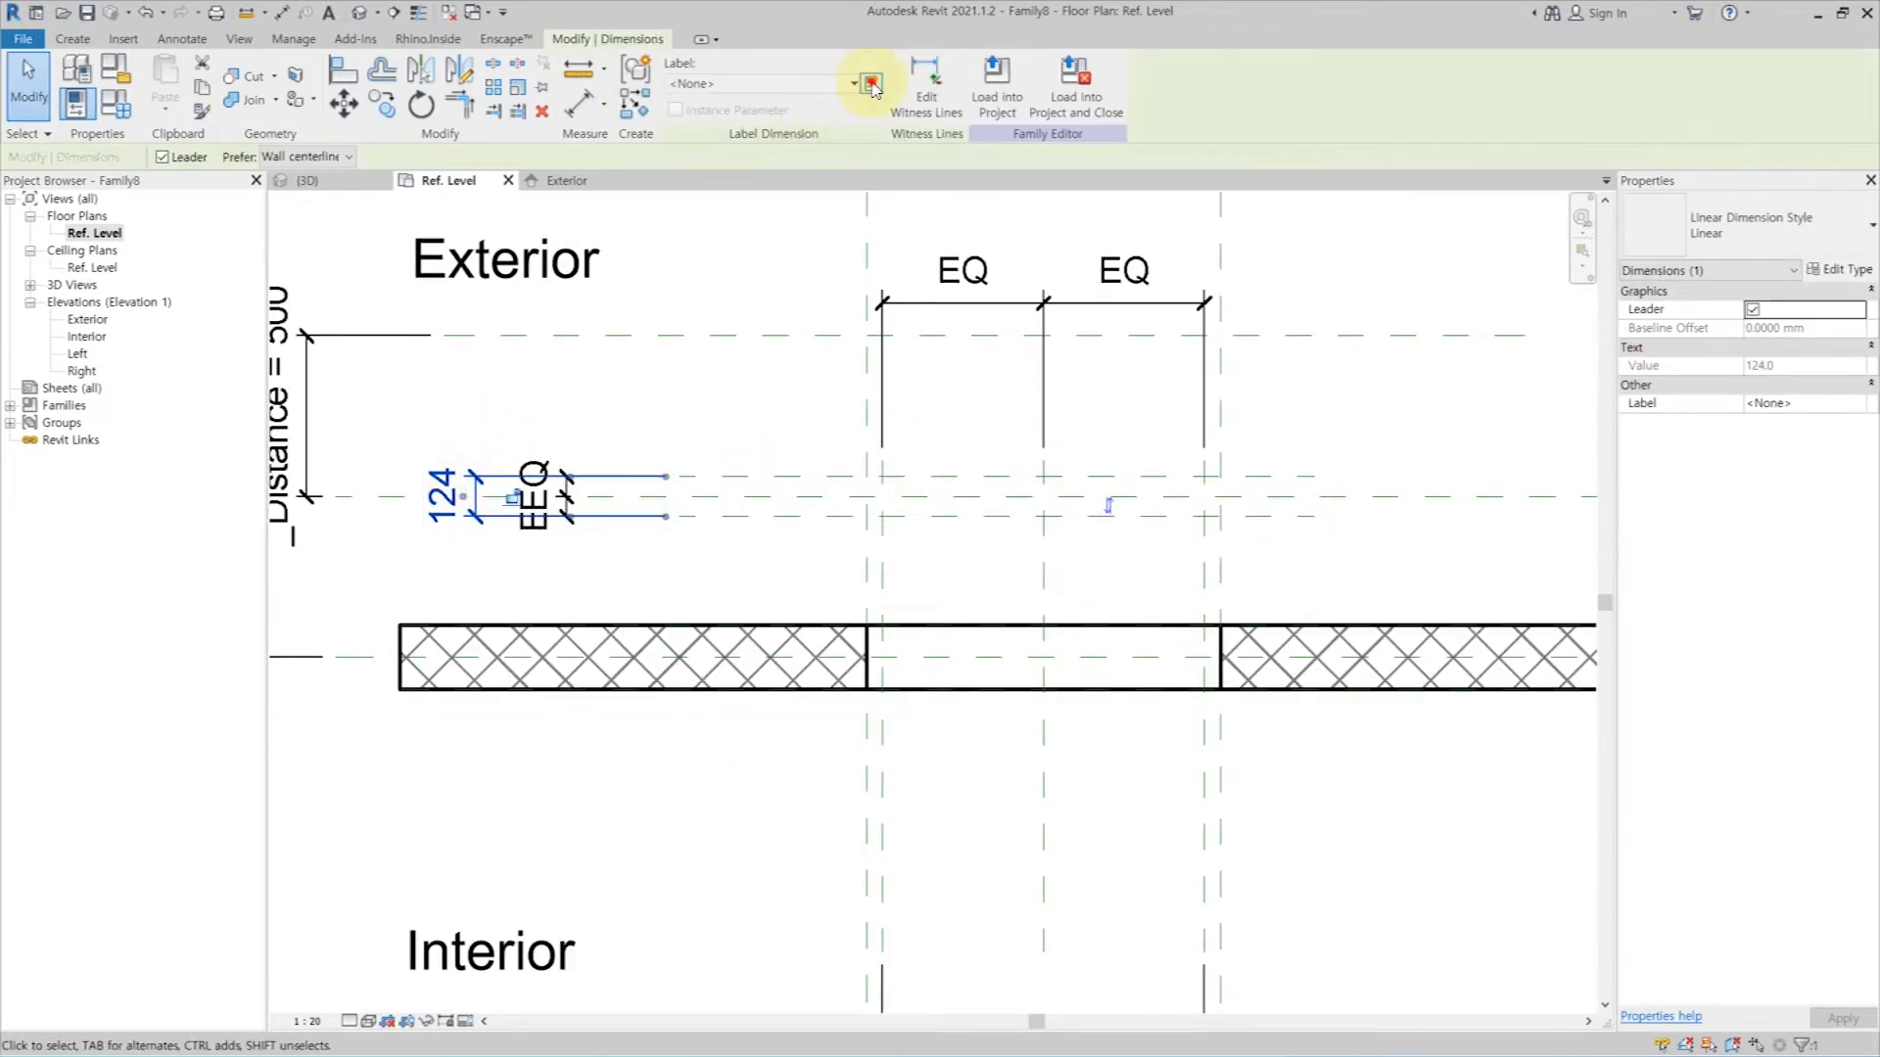
{"action": "left_click", "coordinate": [871, 85]}
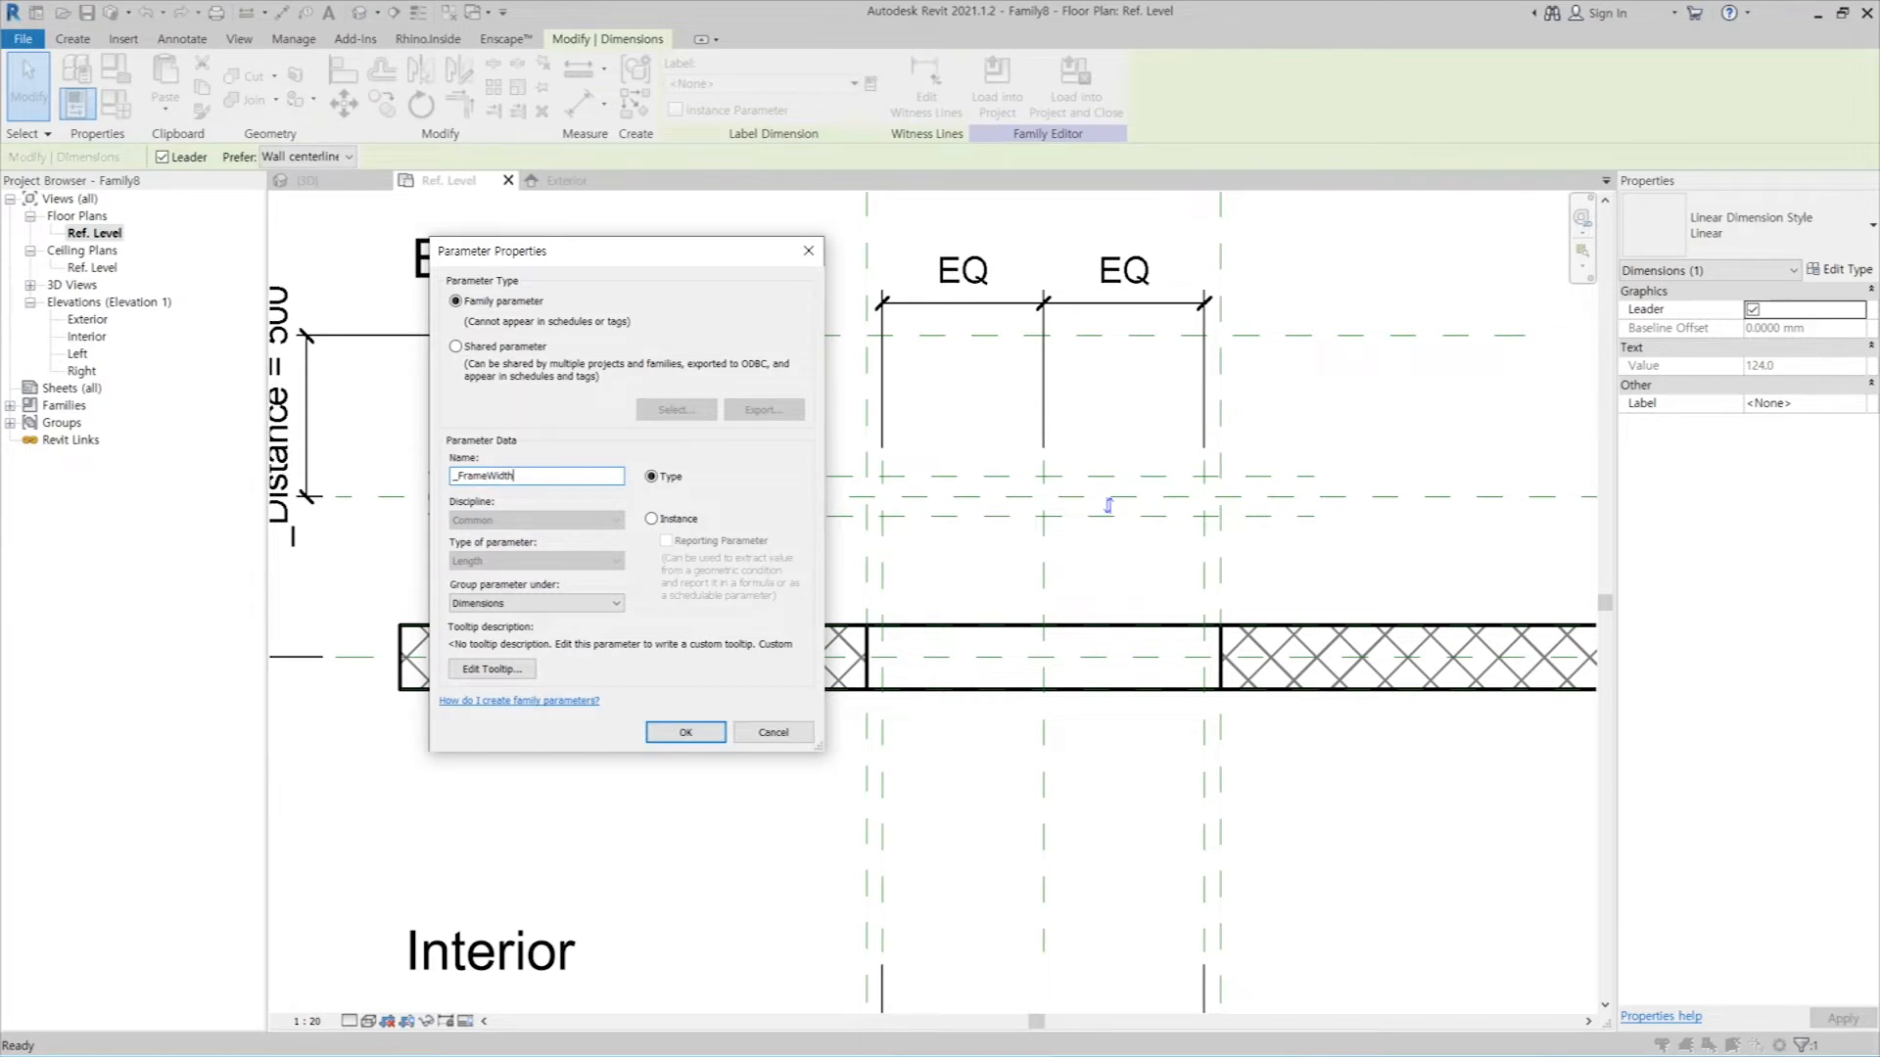
{"action": "key", "text": "Return"}
{"action": "left_click", "coordinate": [733, 441]}
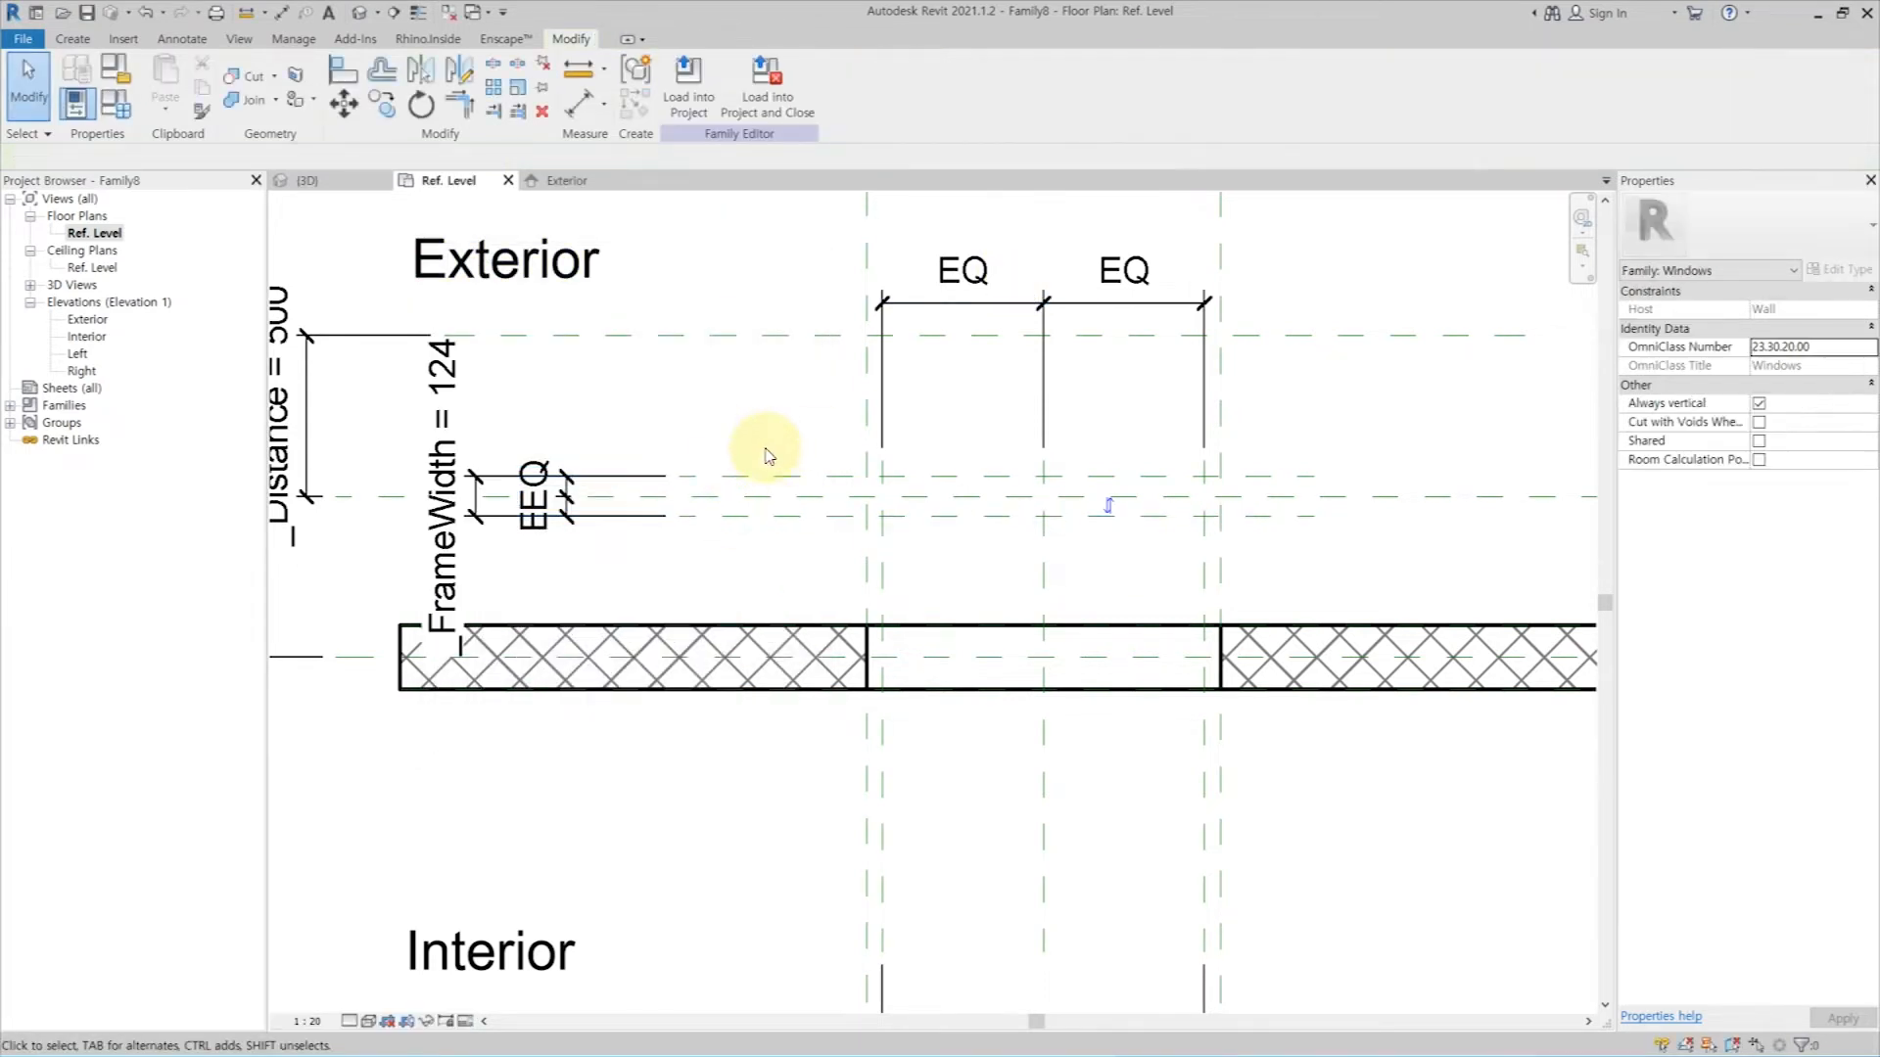
Step: Start an extrusion with the exterior-side frame plane as its work plane and open the Exterior elevation for sketching
{"action": "scroll", "coordinate": [773, 480], "scroll_direction": "down", "scroll_amount": 2}
{"action": "scroll", "coordinate": [793, 500], "scroll_direction": "up", "scroll_amount": 1}
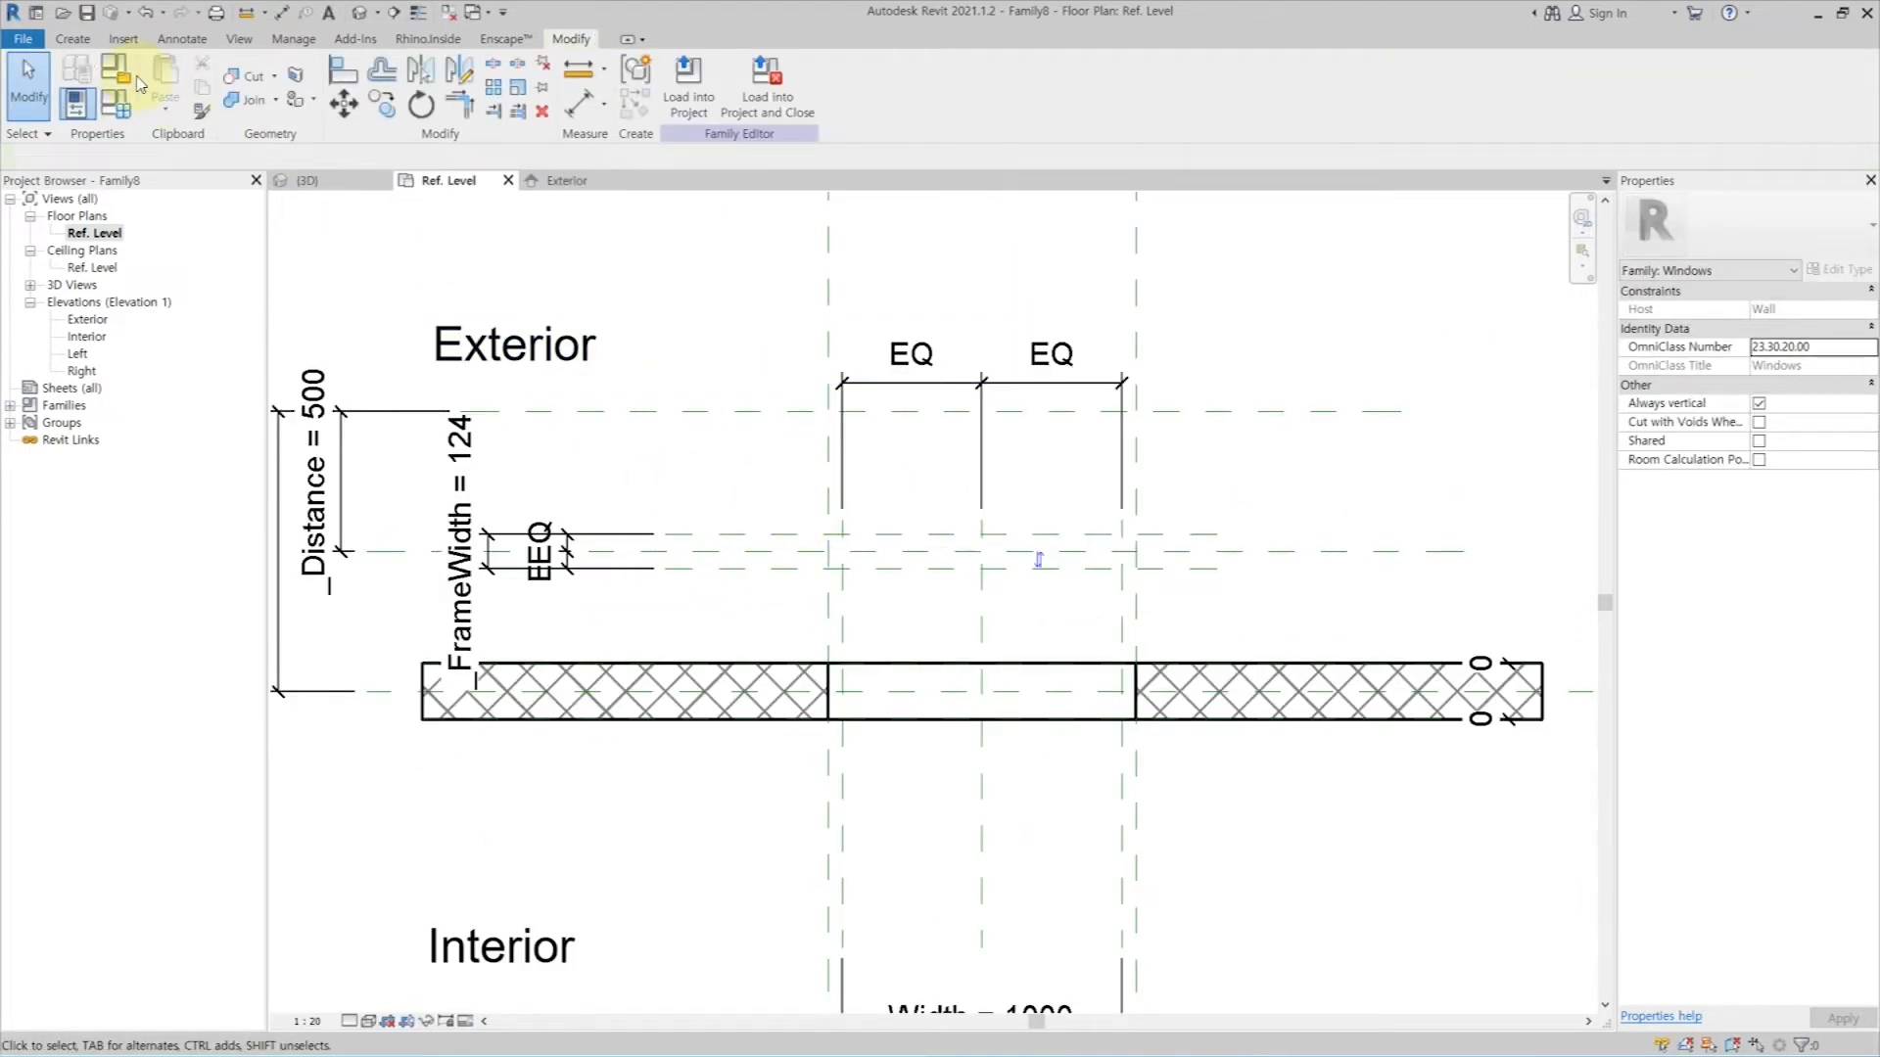
{"action": "left_click", "coordinate": [76, 39]}
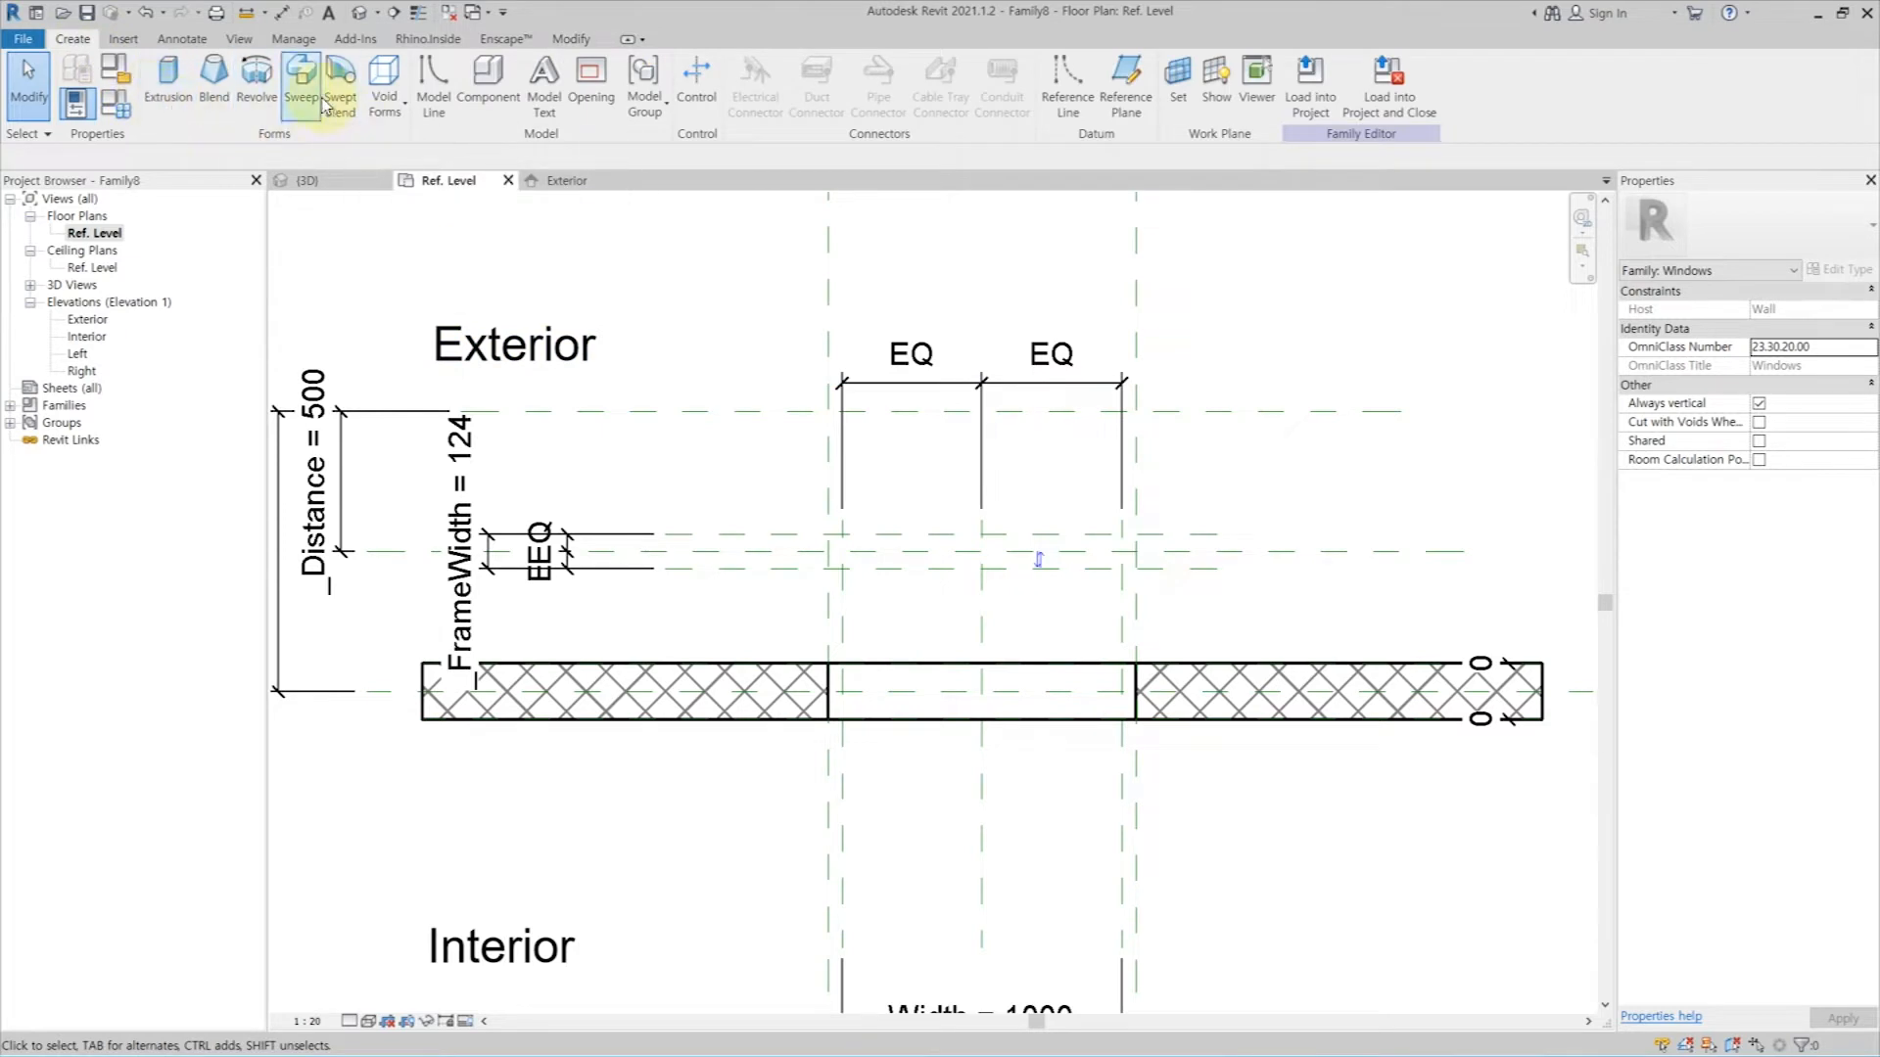
{"action": "left_click", "coordinate": [169, 80]}
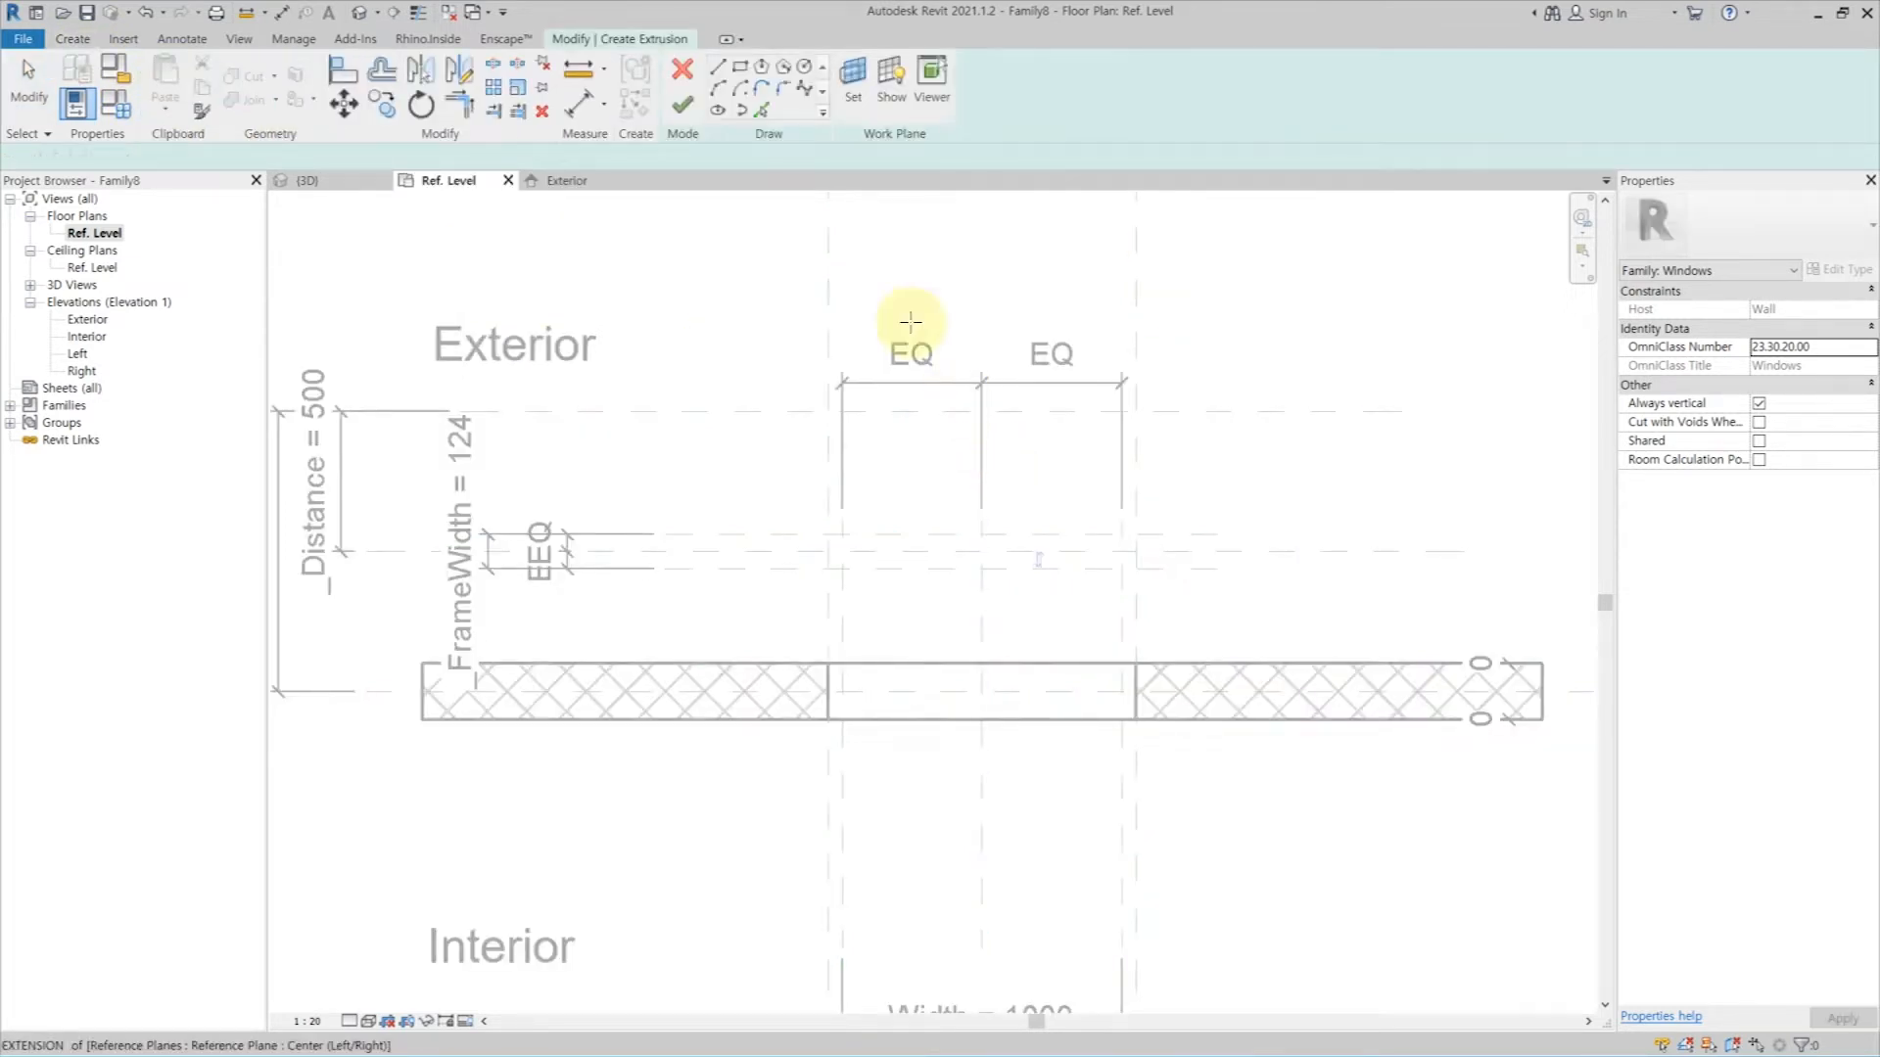
{"action": "left_click", "coordinate": [853, 93]}
{"action": "left_click", "coordinate": [887, 650]}
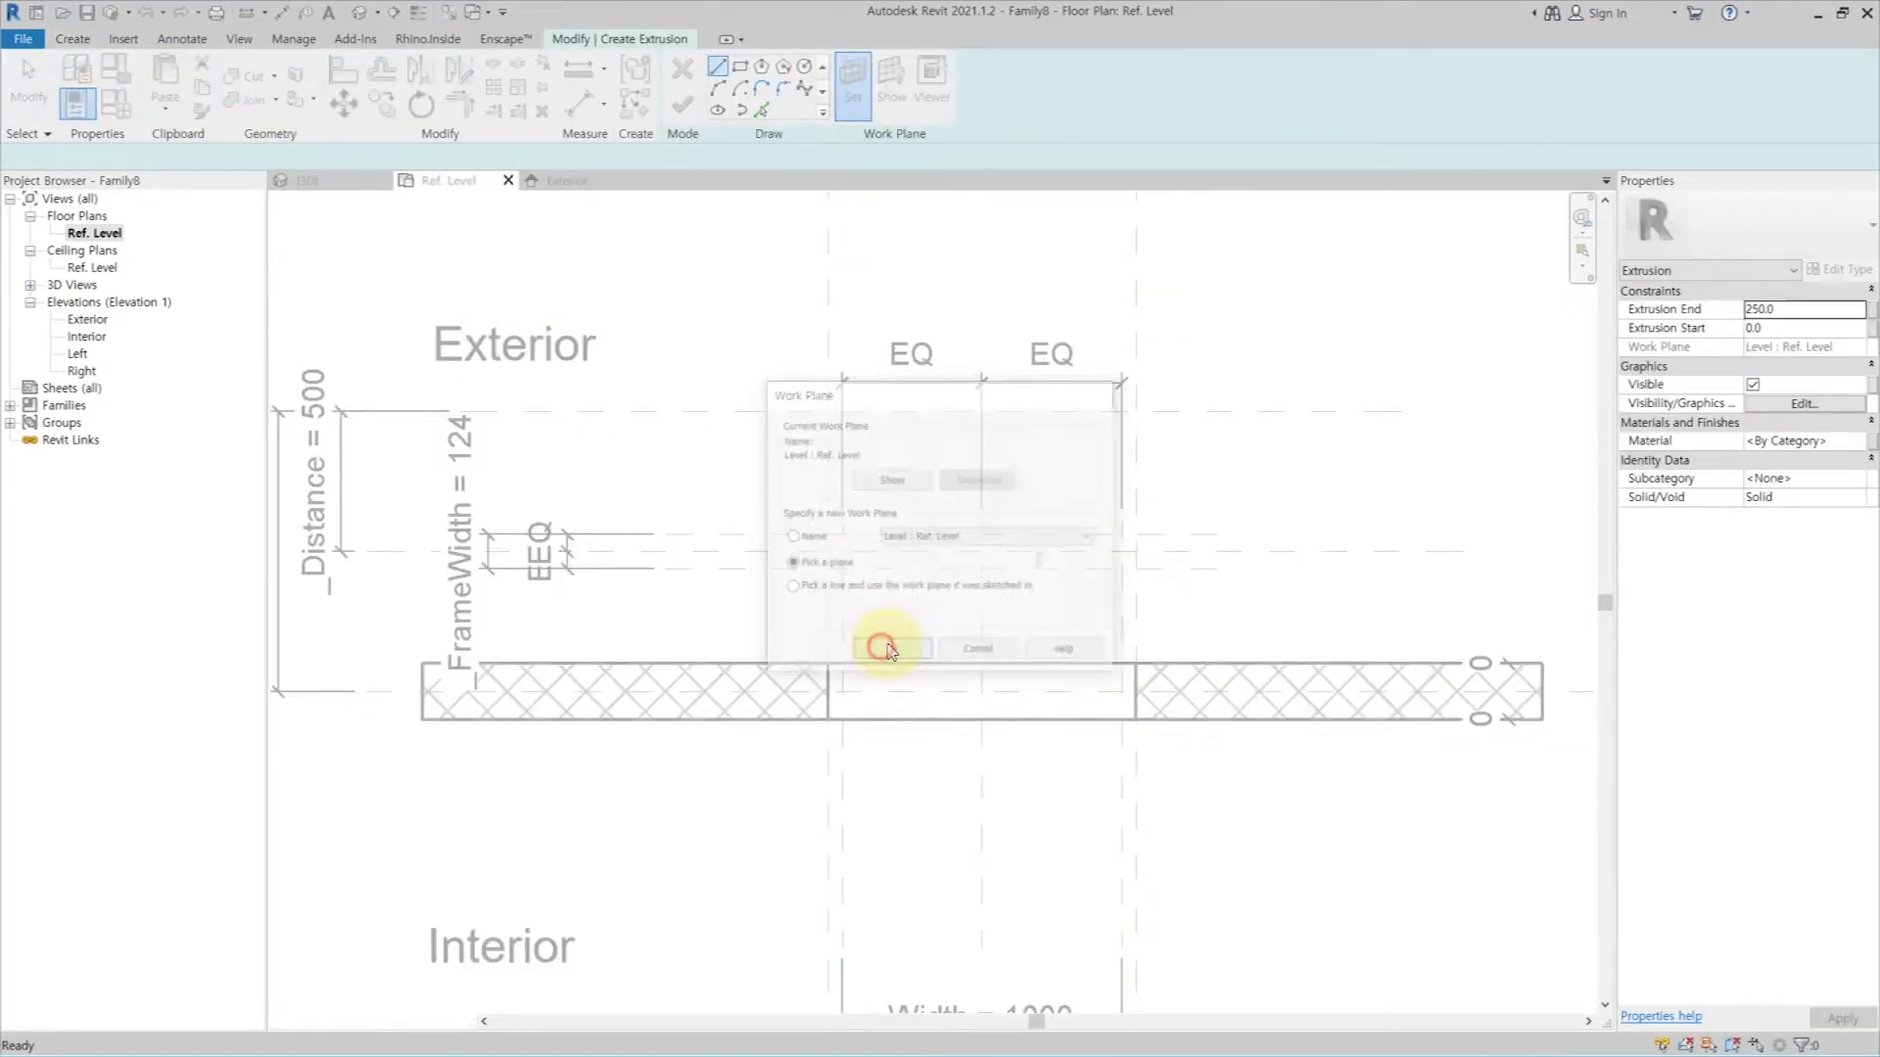
{"action": "left_click", "coordinate": [915, 545]}
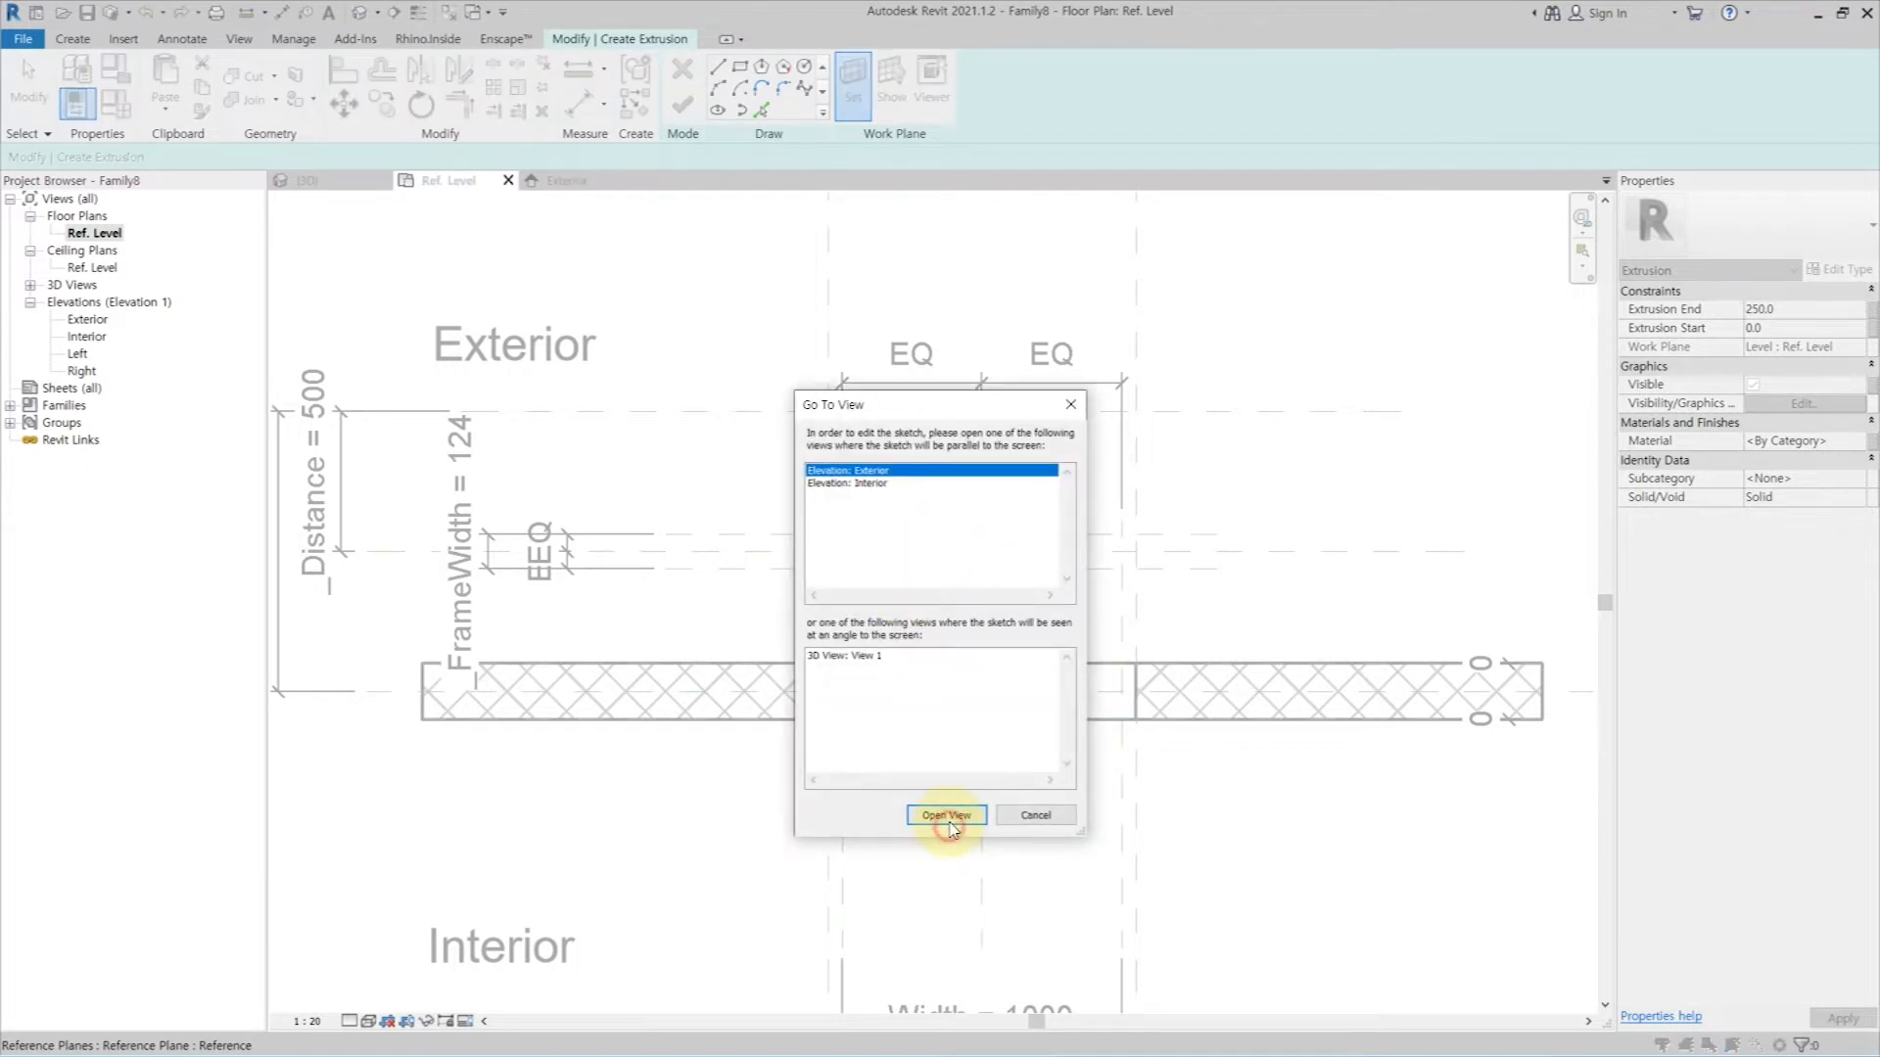
{"action": "left_click", "coordinate": [947, 815]}
Step: Try sketching a rectangle on the width and height reference planes with a smaller one inside, and undo both rectangles
{"action": "left_click", "coordinate": [740, 66]}
{"action": "scroll", "coordinate": [840, 559], "scroll_direction": "up", "scroll_amount": 3}
{"action": "left_click", "coordinate": [773, 416]}
{"action": "left_click", "coordinate": [1071, 860]}
{"action": "left_click", "coordinate": [806, 462]}
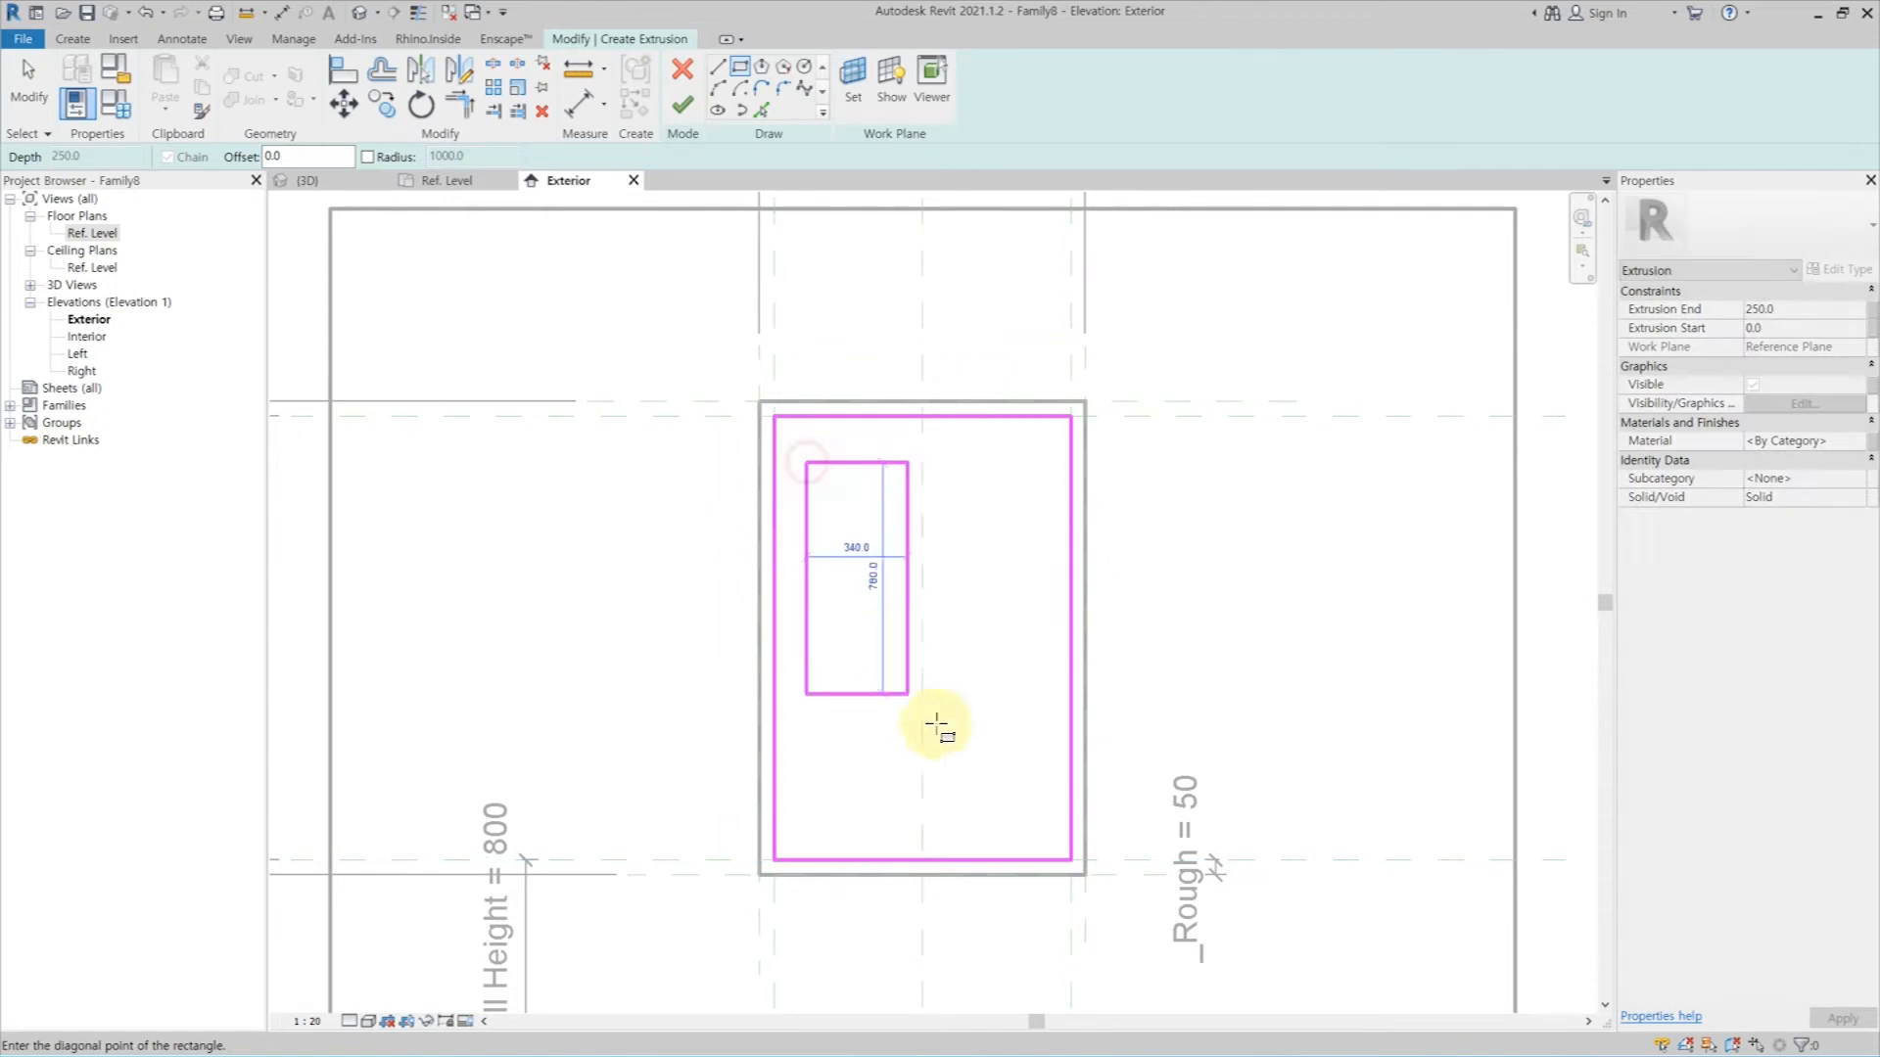
{"action": "left_click", "coordinate": [1049, 824]}
{"action": "key", "text": "d"}
{"action": "key", "text": "i"}
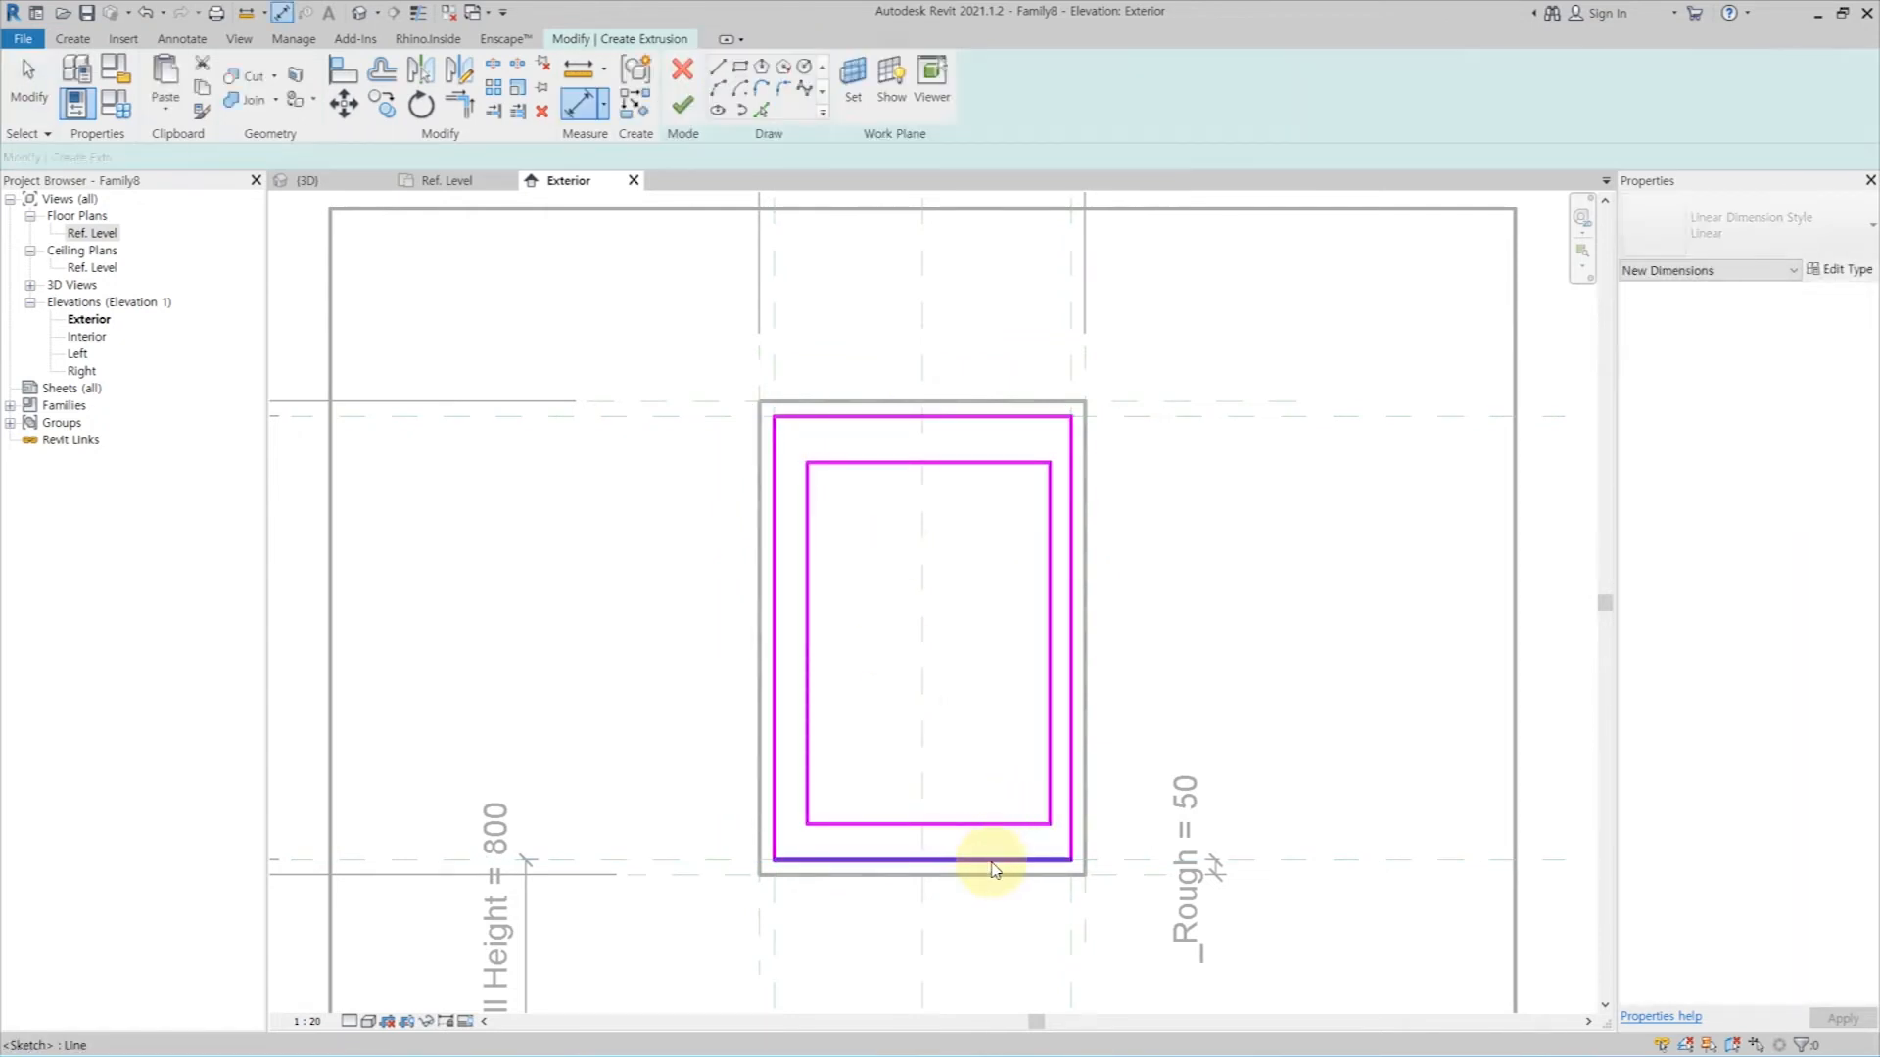
{"action": "key", "text": "Escape"}
{"action": "key", "text": "ctrl+z"}
{"action": "key", "text": "ctrl+z"}
Step: Sketch a 1000 by 1500 mm rectangle on the width and height reference planes and lock all four sides to them
{"action": "left_click", "coordinate": [740, 66]}
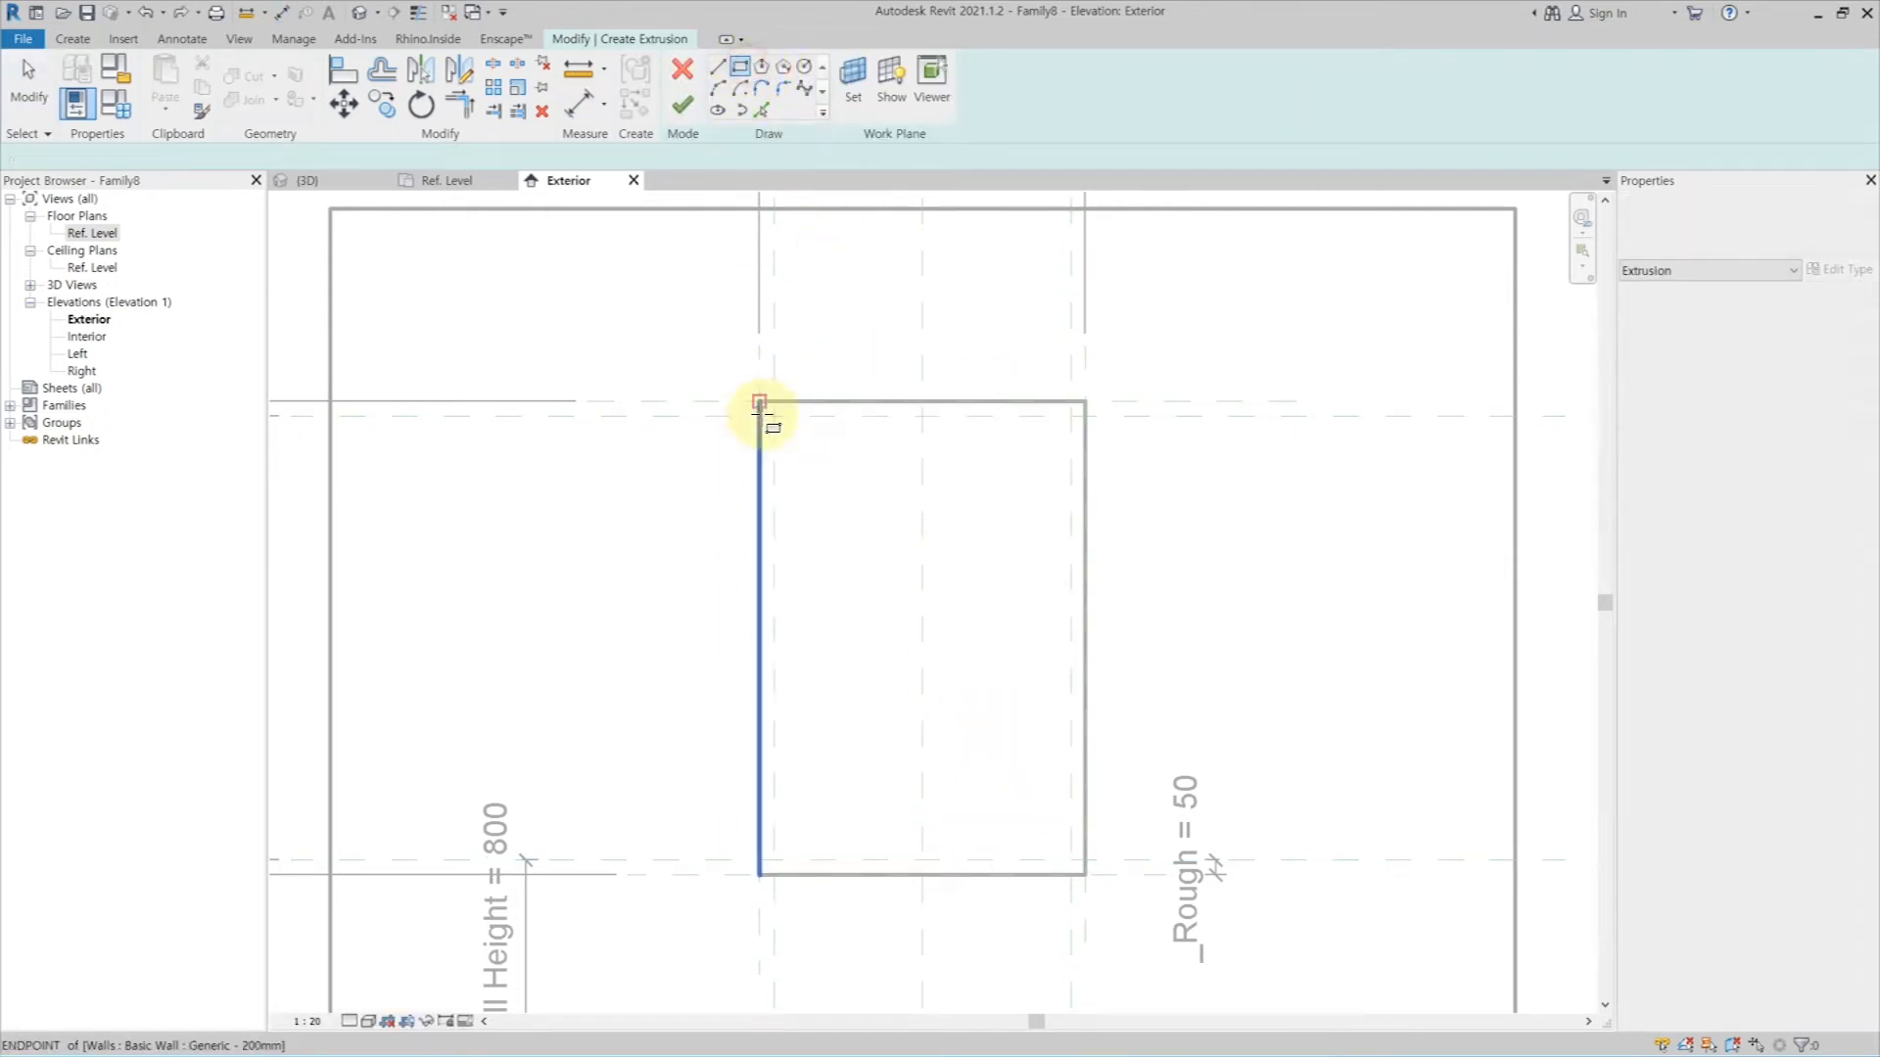
{"action": "left_click", "coordinate": [774, 416]}
{"action": "left_click", "coordinate": [1071, 860]}
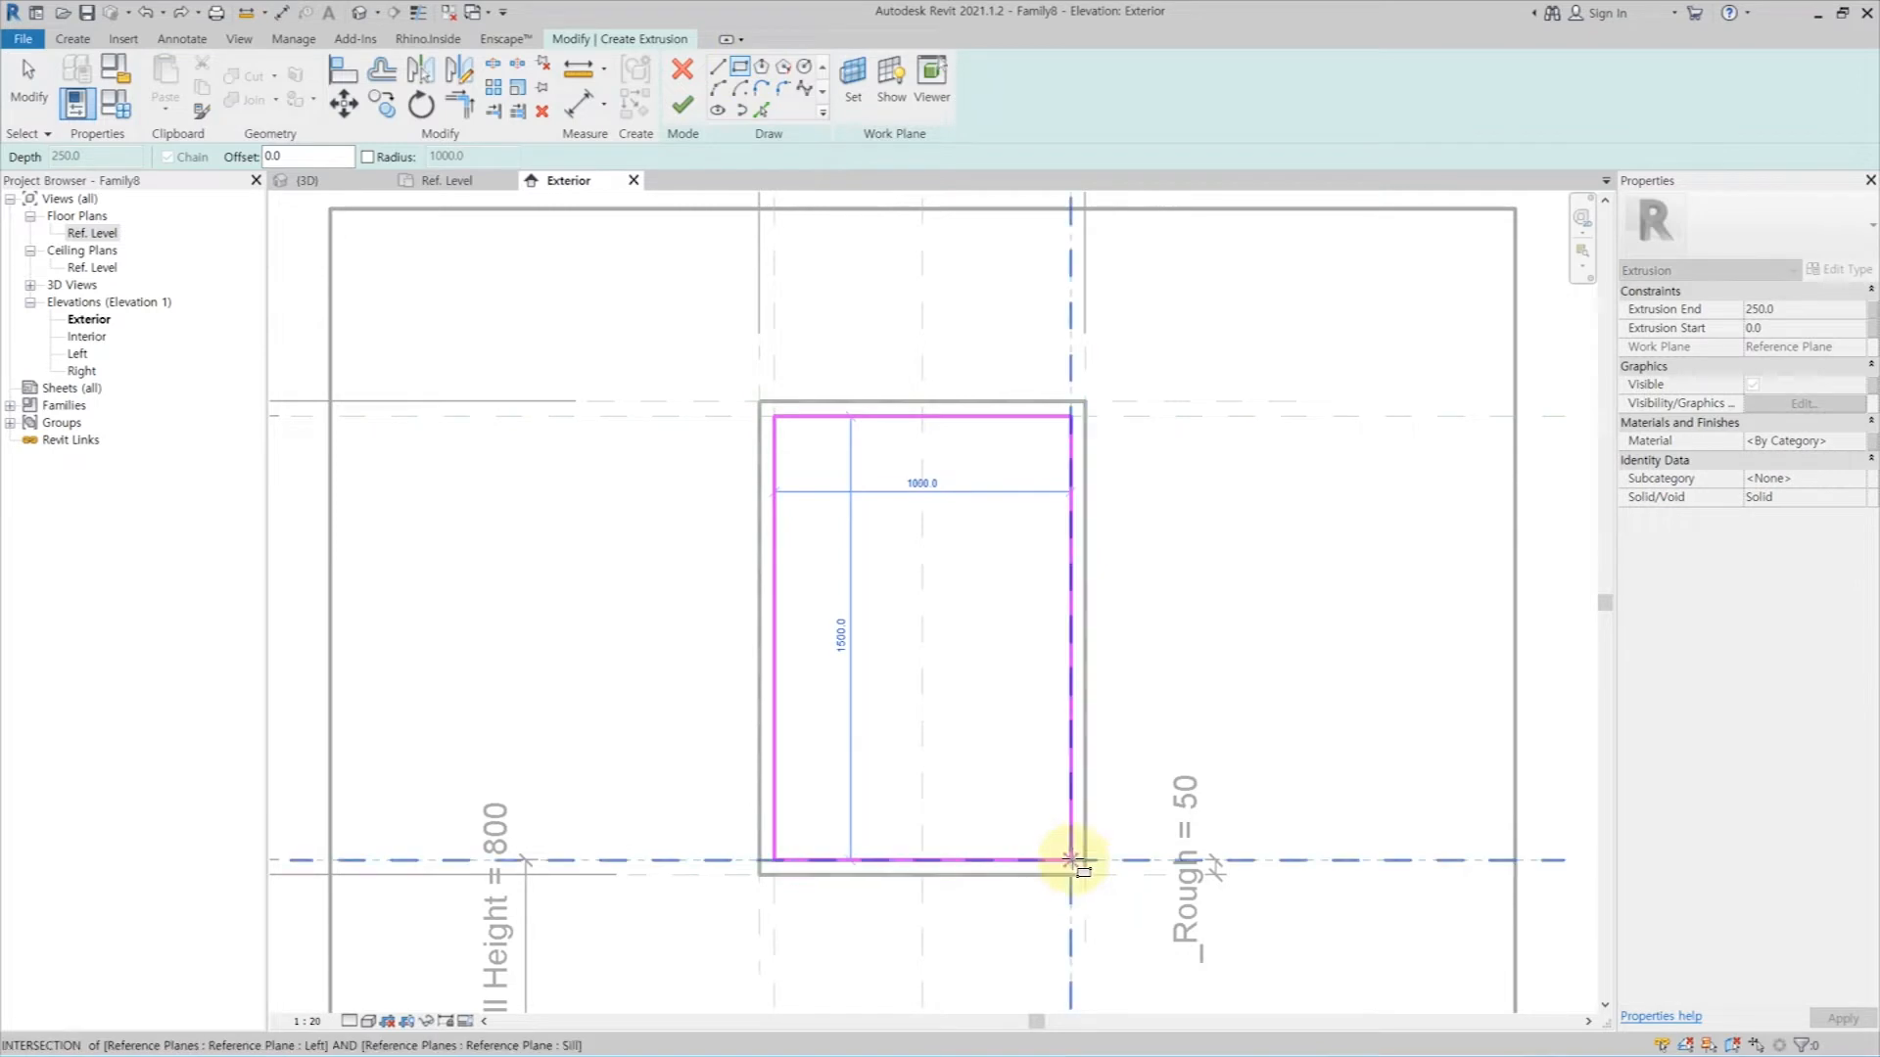
{"action": "left_click", "coordinate": [959, 890]}
{"action": "left_click", "coordinate": [1099, 576]}
{"action": "left_click", "coordinate": [901, 390]}
{"action": "left_click", "coordinate": [750, 629]}
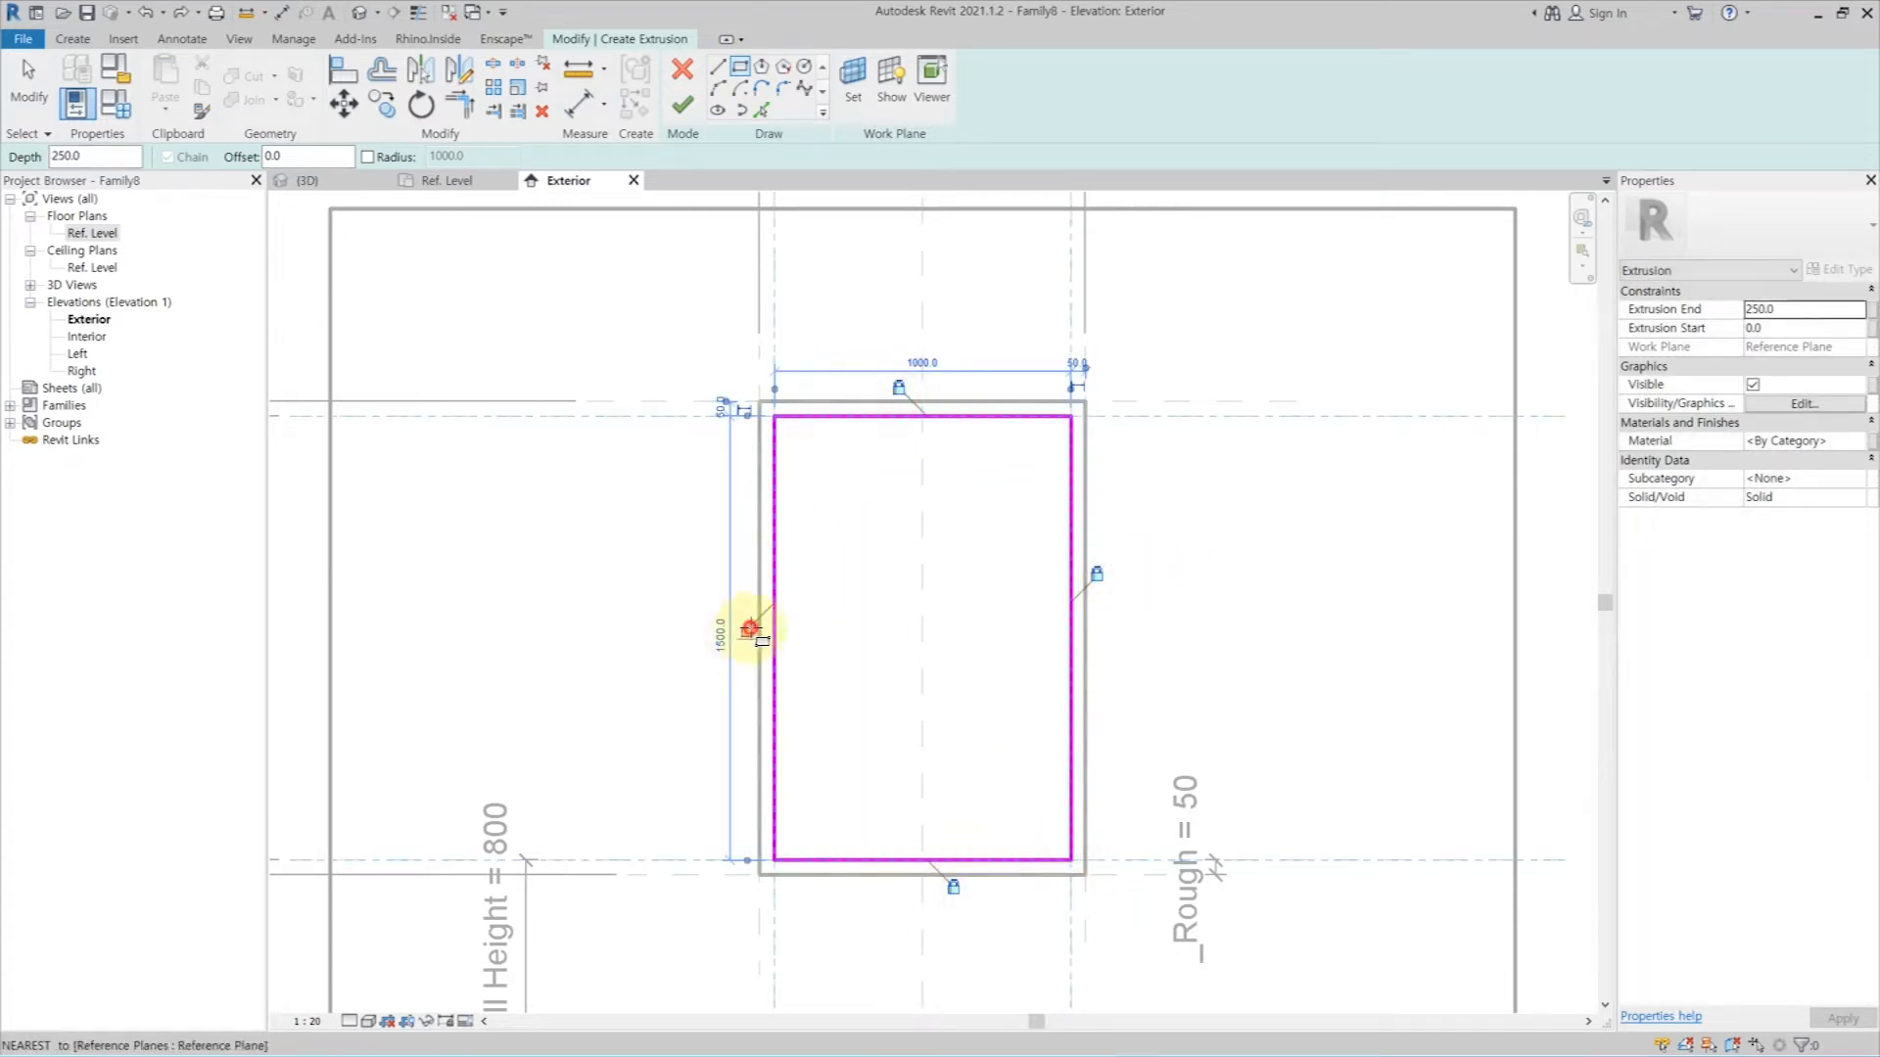
Step: Sketch a smaller rectangle inside the locked one, inset about 105 mm left, 95 mm right, 90 mm top and 70 mm bottom
{"action": "left_click", "coordinate": [805, 443]}
{"action": "left_click", "coordinate": [1043, 839]}
{"action": "key", "text": "Escape"}
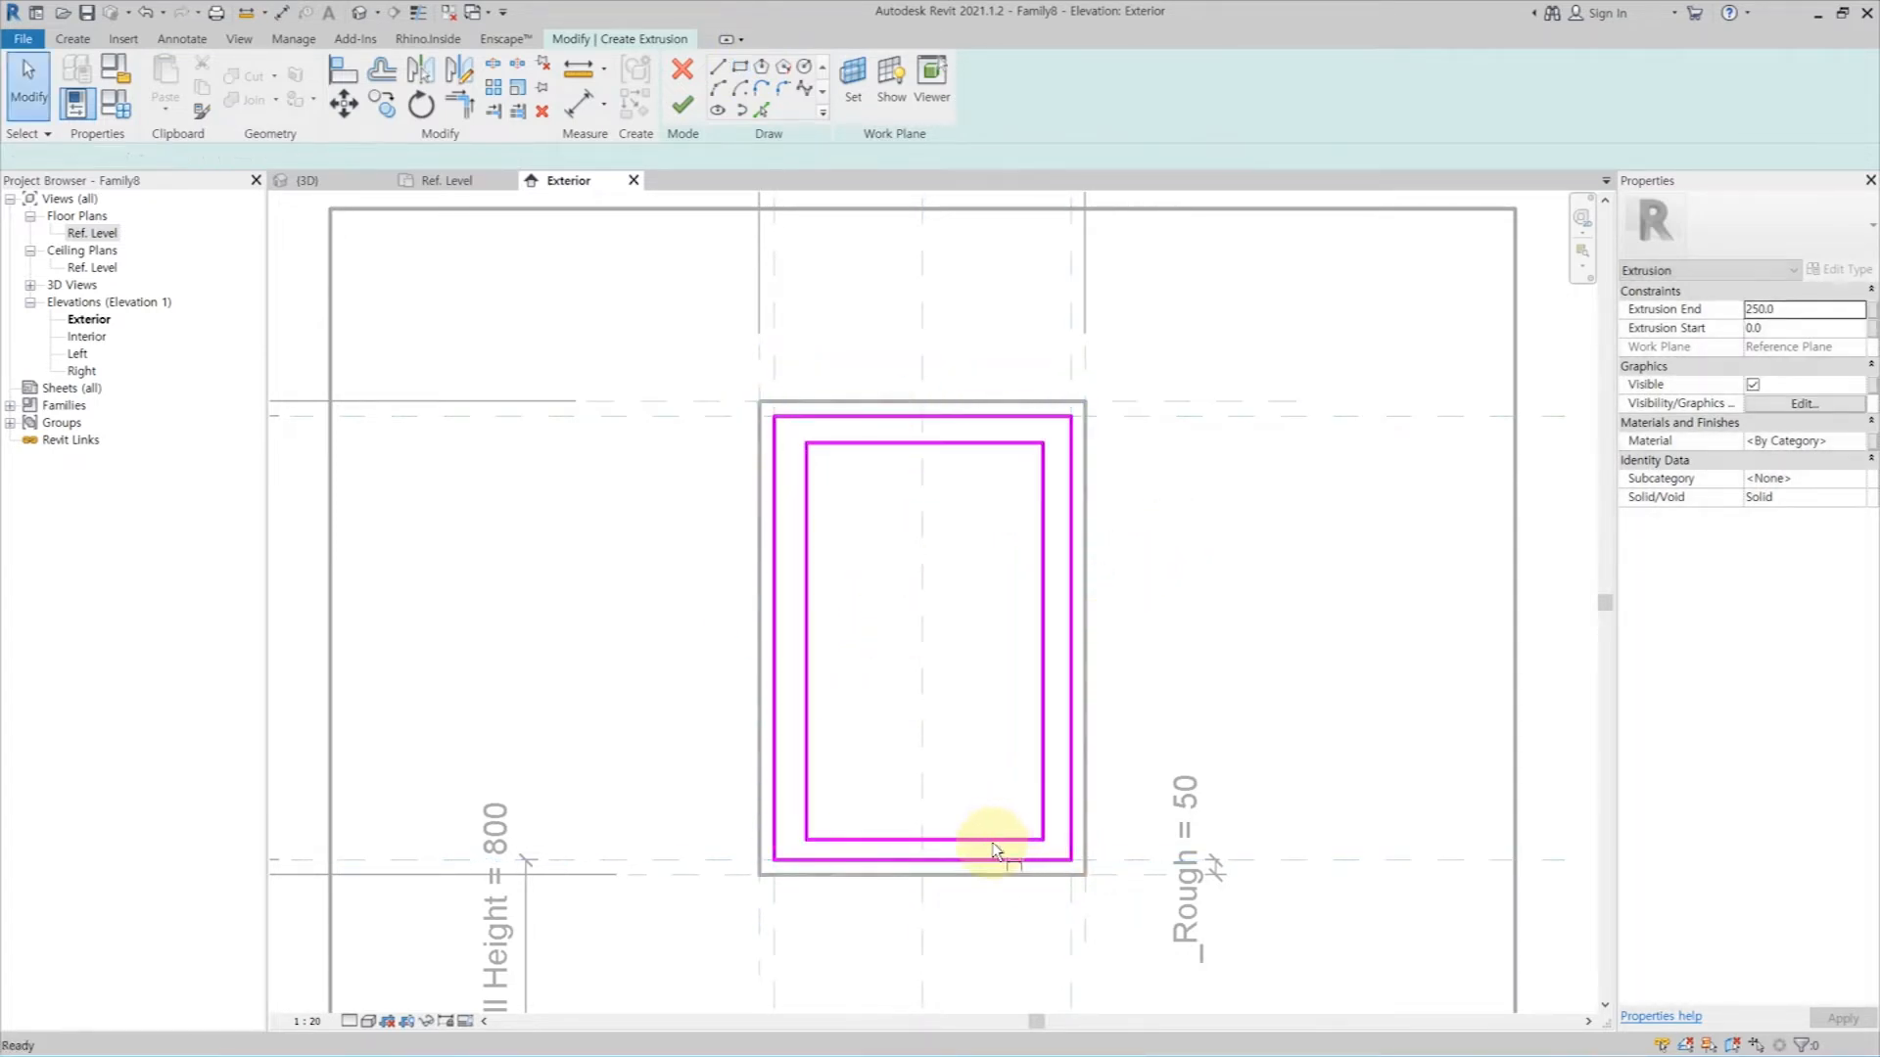
Step: Dimension the gap between the inner and outer rectangles on all four sides of the frame sketch
{"action": "key", "text": "d"}
{"action": "key", "text": "i"}
{"action": "left_click", "coordinate": [994, 859]}
{"action": "left_click", "coordinate": [996, 840]}
{"action": "left_click", "coordinate": [999, 790]}
{"action": "left_click", "coordinate": [964, 417]}
{"action": "left_click", "coordinate": [949, 443]}
{"action": "left_click", "coordinate": [947, 516]}
{"action": "left_click", "coordinate": [806, 576]}
{"action": "left_click", "coordinate": [774, 575]}
{"action": "left_click", "coordinate": [709, 576]}
{"action": "left_click", "coordinate": [1043, 576]}
{"action": "left_click", "coordinate": [1071, 576]}
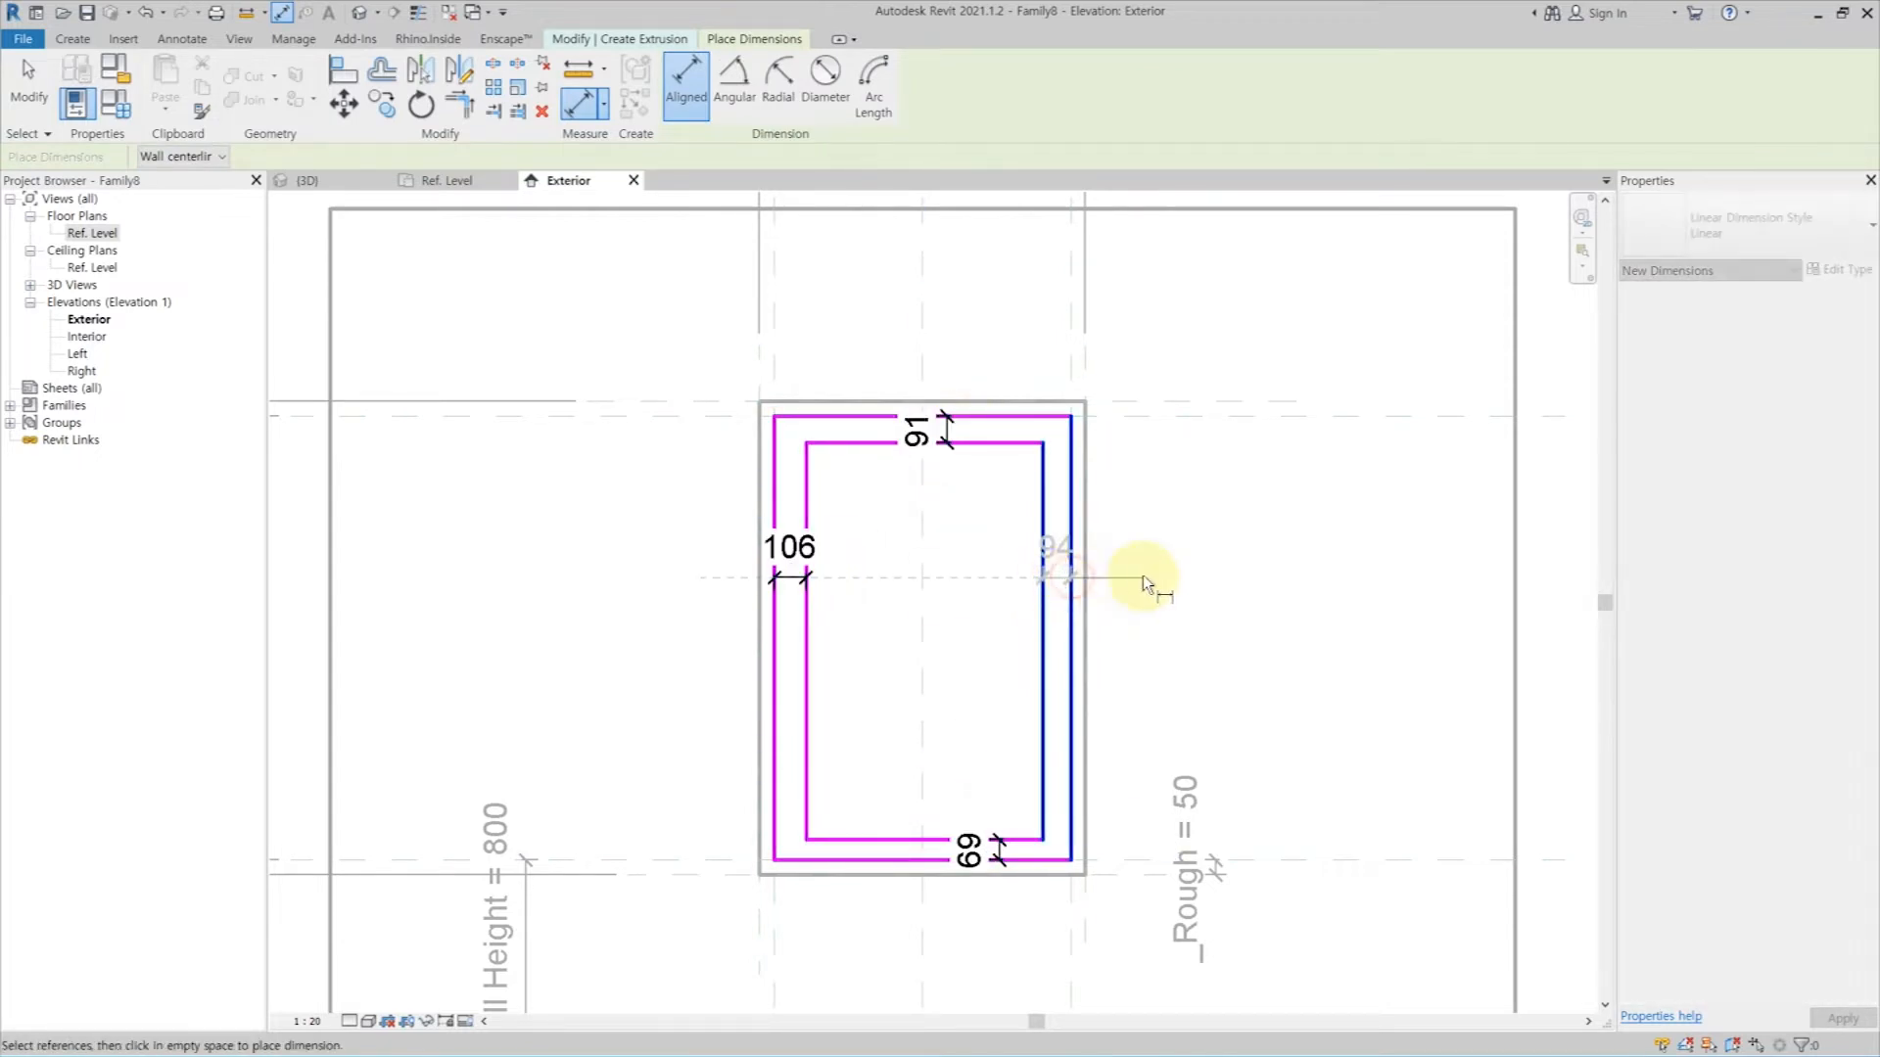
{"action": "left_click", "coordinate": [1142, 584]}
{"action": "key", "text": "Escape"}
{"action": "key", "text": "Escape"}
Step: Label all four gap dimensions with a new type parameter named _FrameThk
{"action": "left_click", "coordinate": [944, 421]}
{"action": "left_click", "coordinate": [783, 578], "text": "ctrl"}
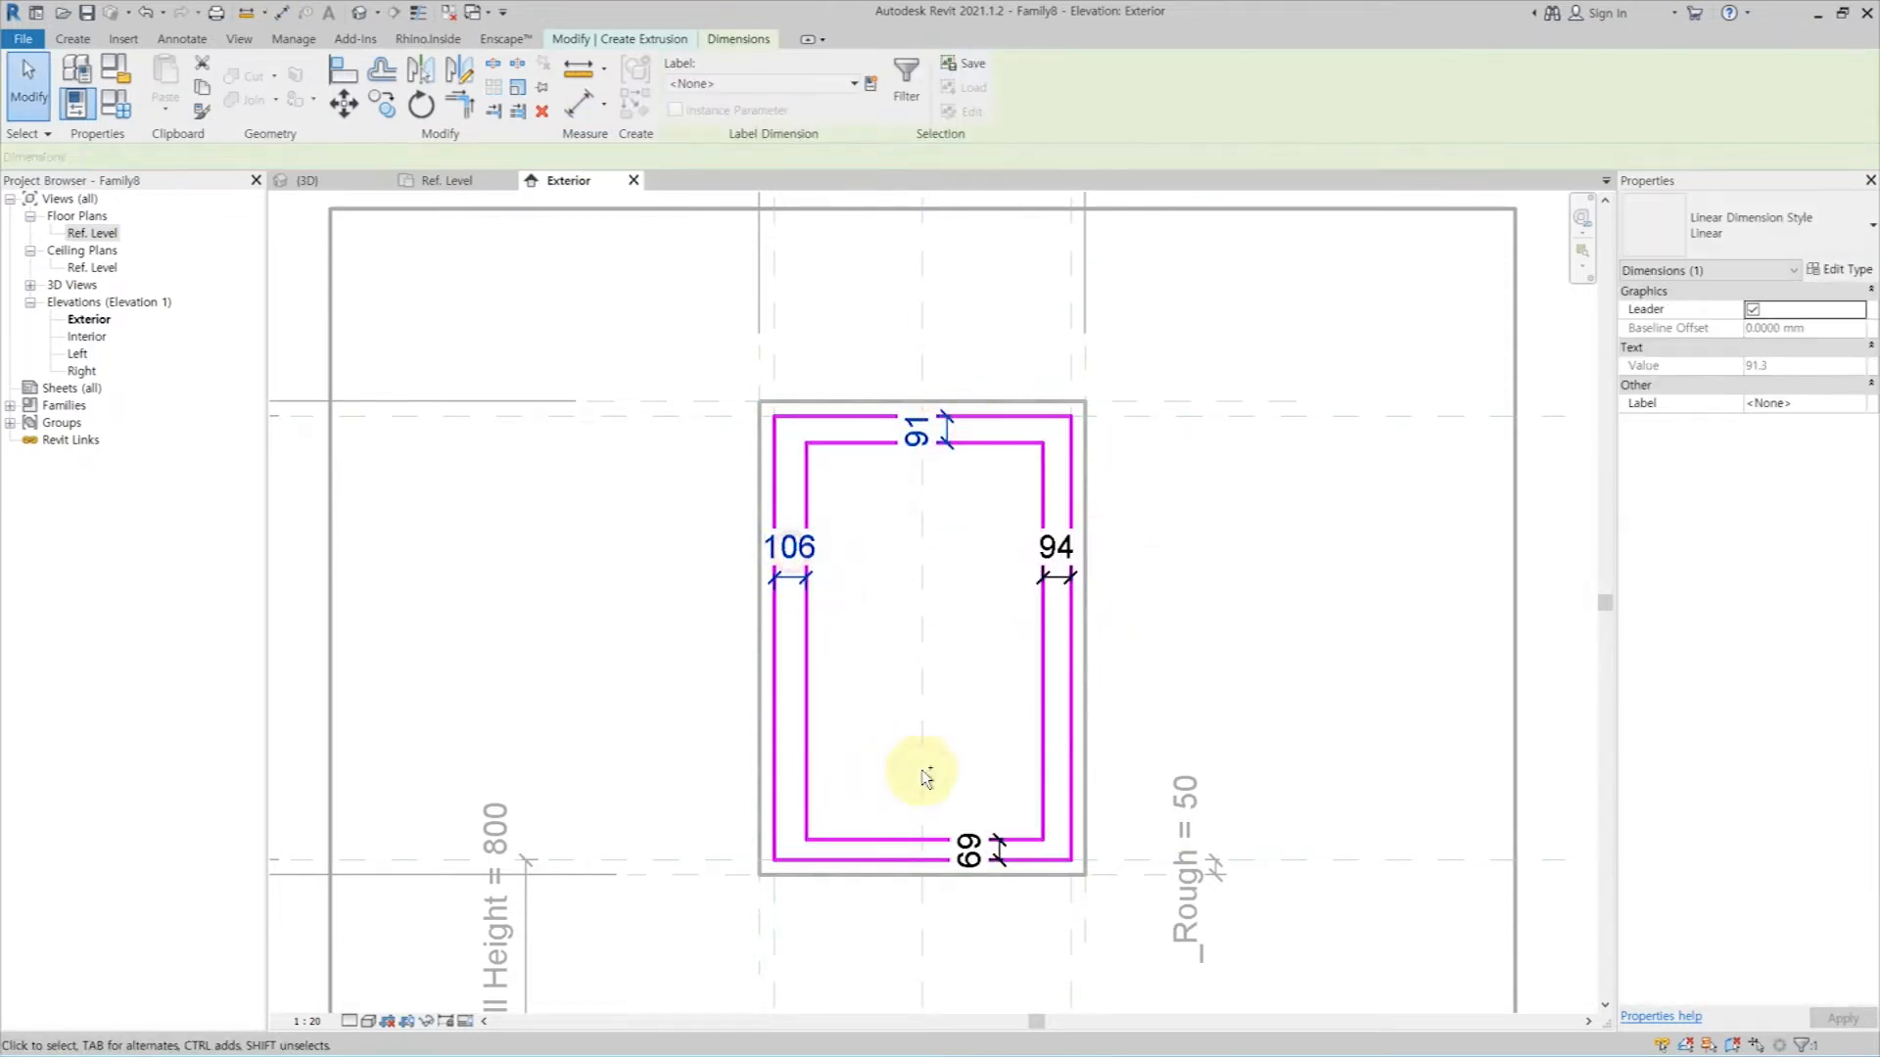
{"action": "left_click", "coordinate": [974, 848], "text": "ctrl"}
{"action": "left_click", "coordinate": [918, 840], "text": "ctrl"}
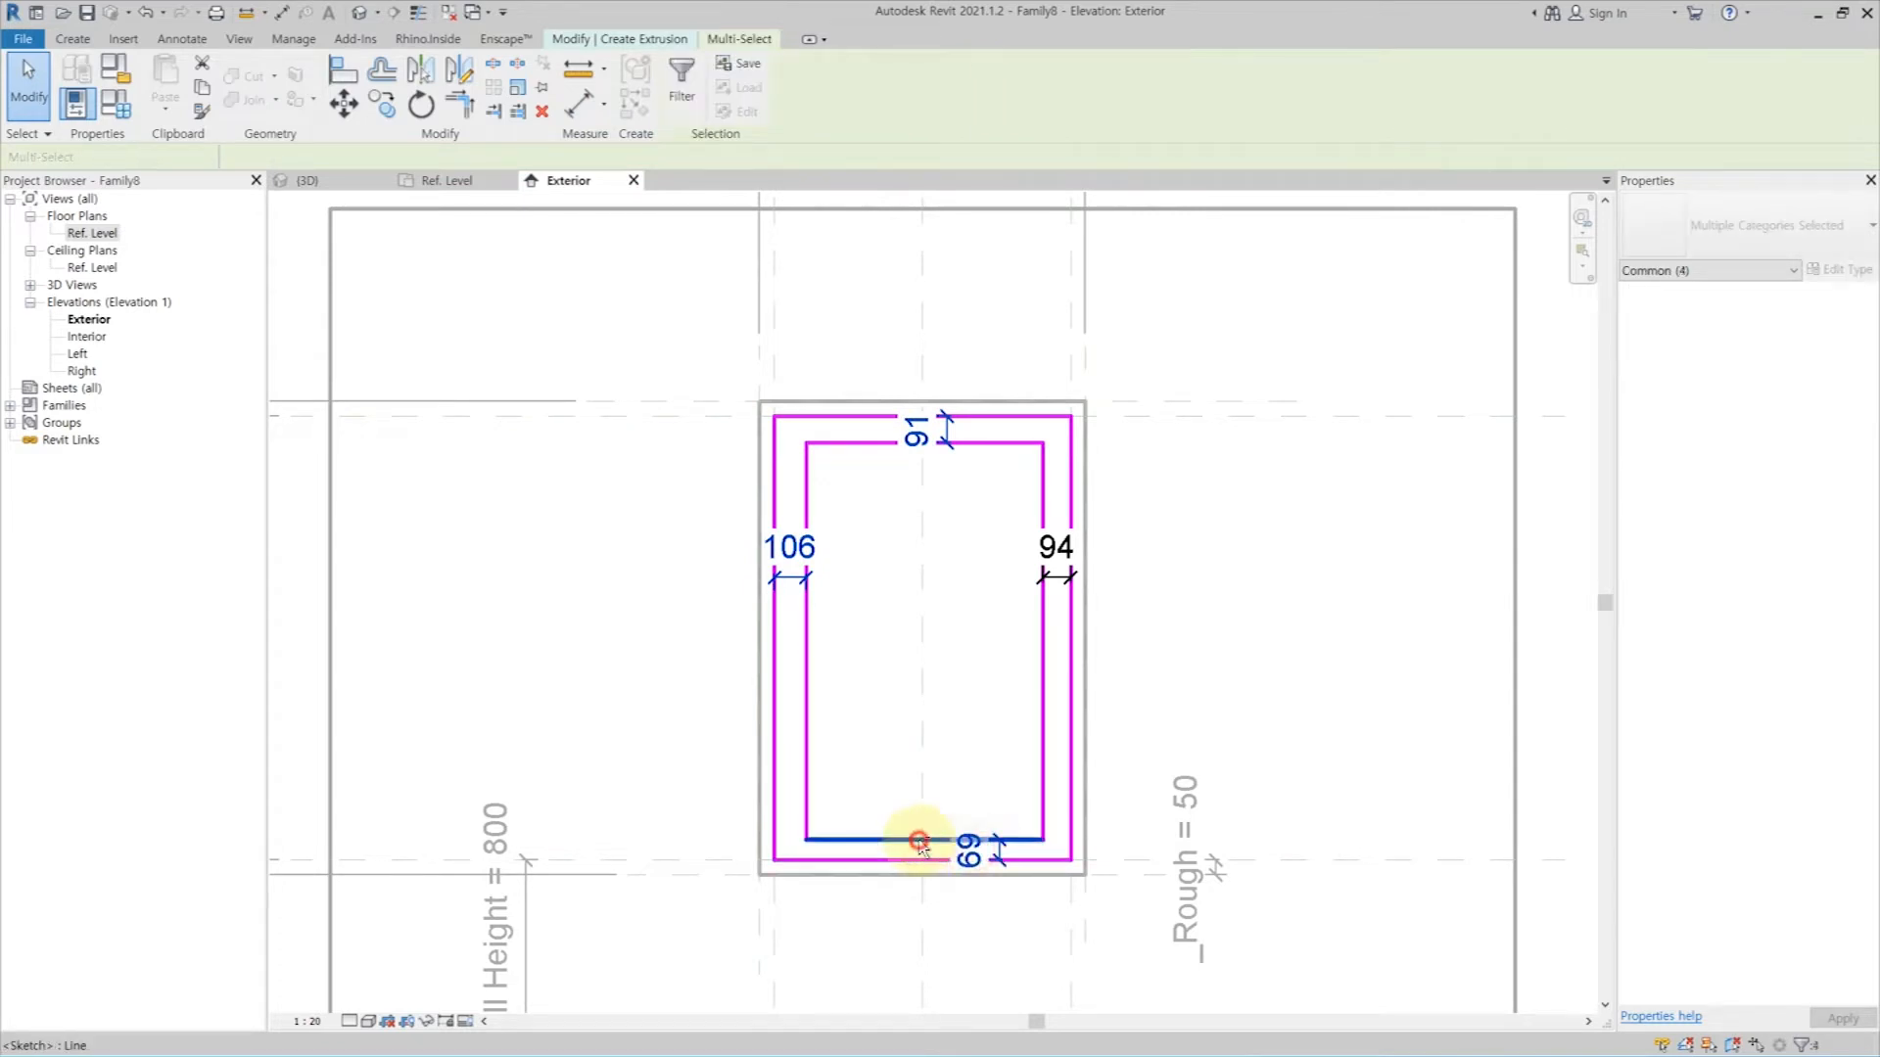
{"action": "left_click", "coordinate": [919, 840], "text": "shift"}
{"action": "left_click", "coordinate": [1055, 547], "text": "ctrl"}
{"action": "left_click", "coordinate": [869, 84]}
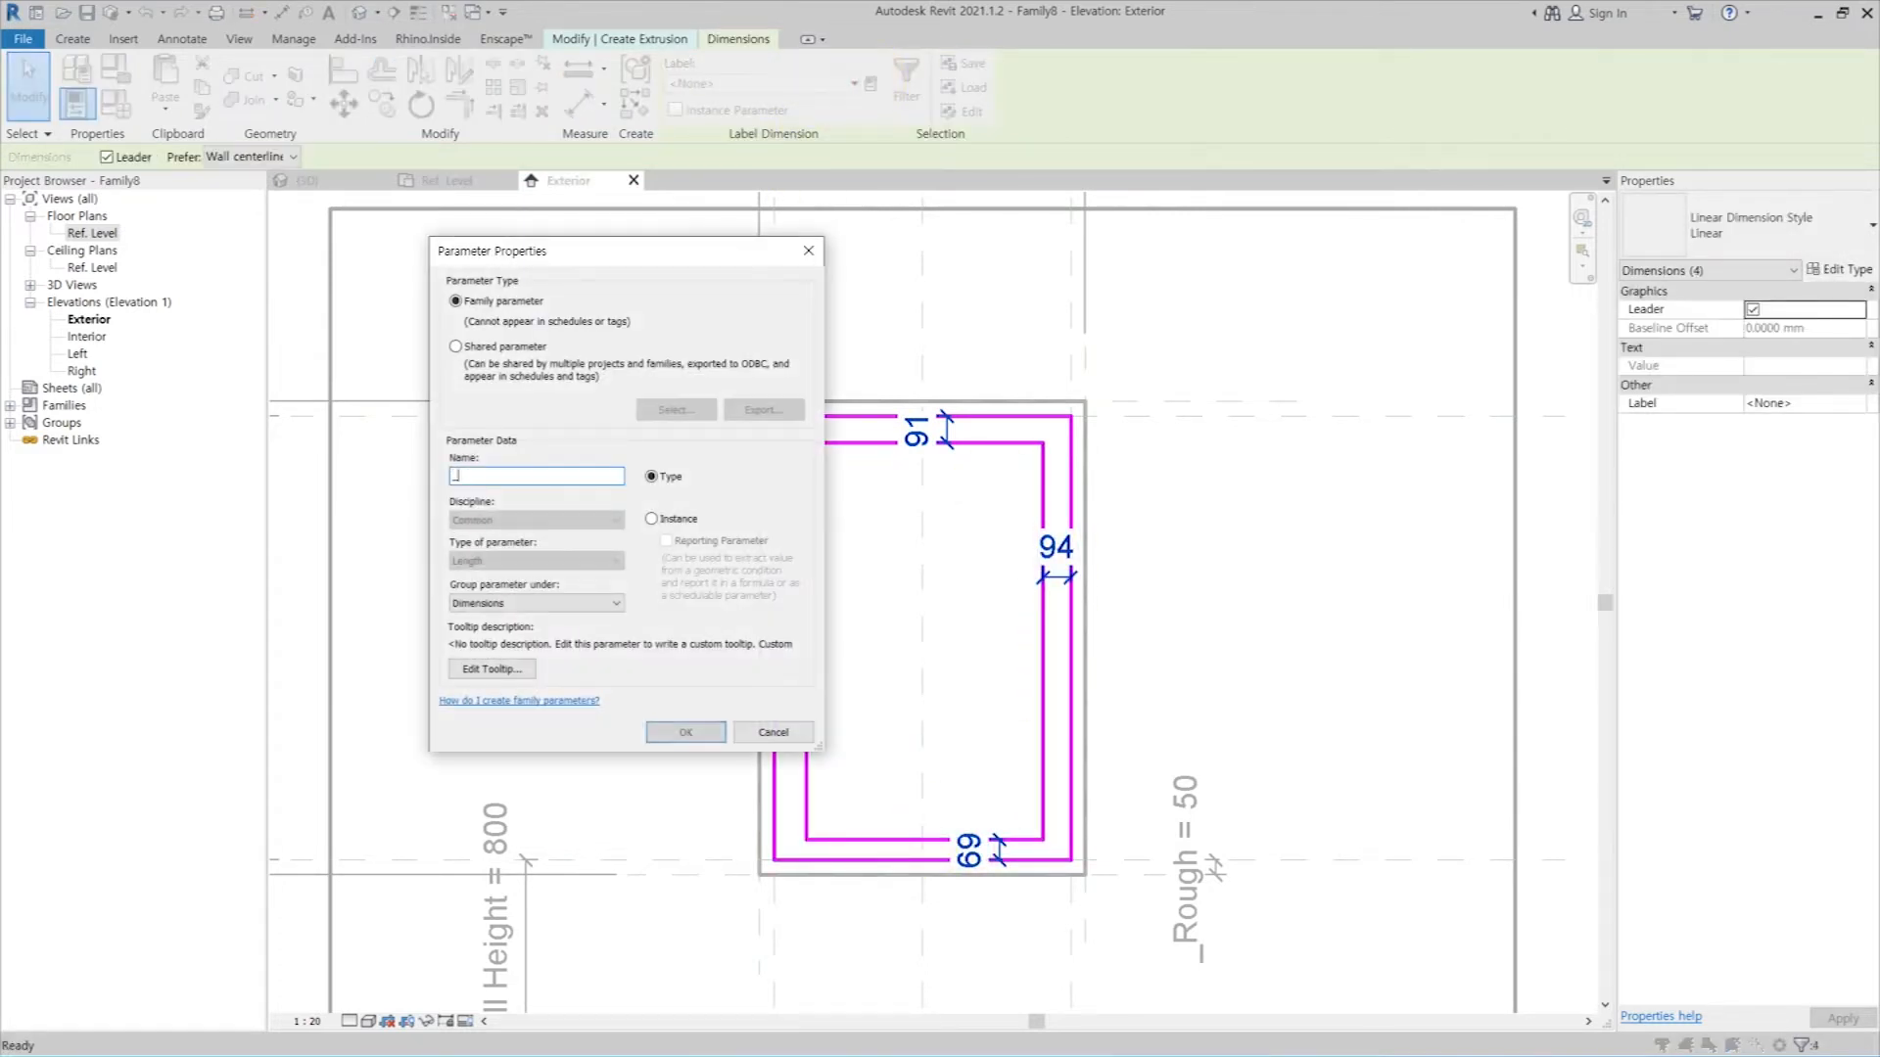
{"action": "type", "text": "_FrameThk"}
{"action": "key", "text": "Return"}
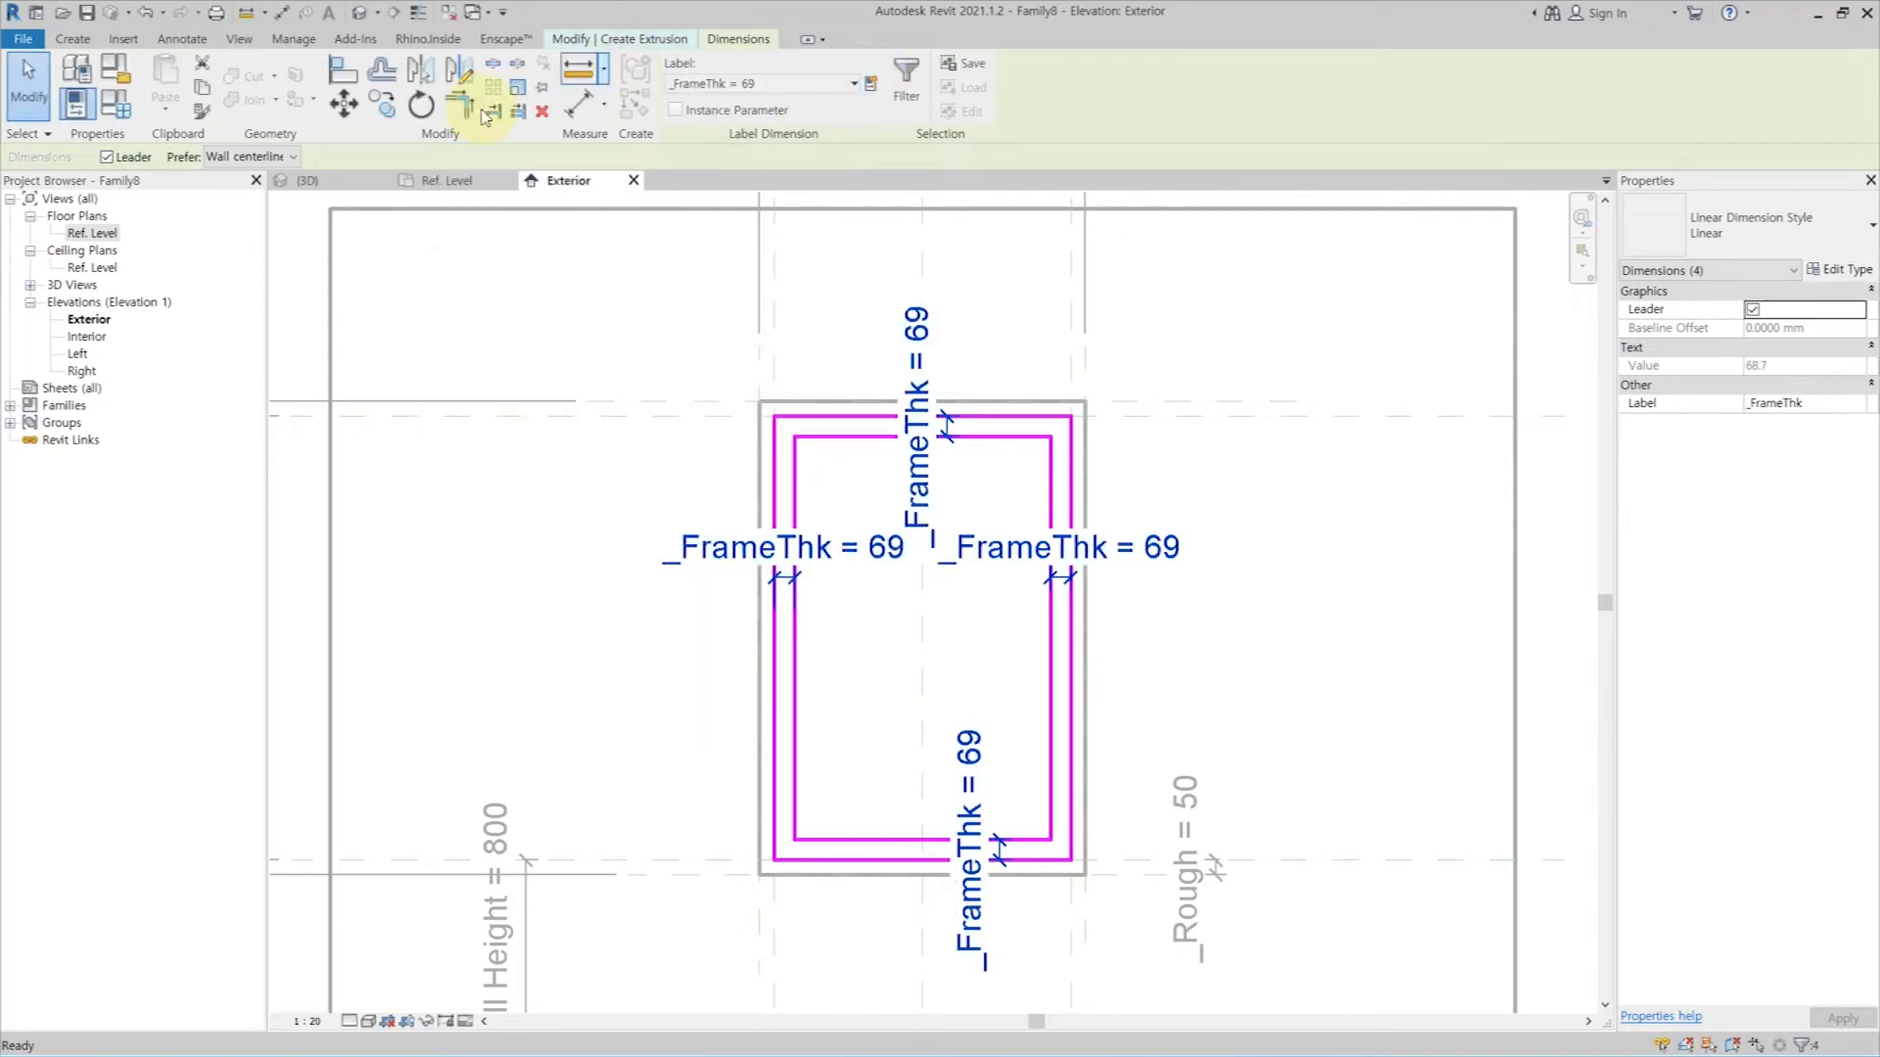
Step: Set _FrameThk to 50 and _FrameWidth to 100, and finish the frame extrusion
{"action": "left_click", "coordinate": [132, 114]}
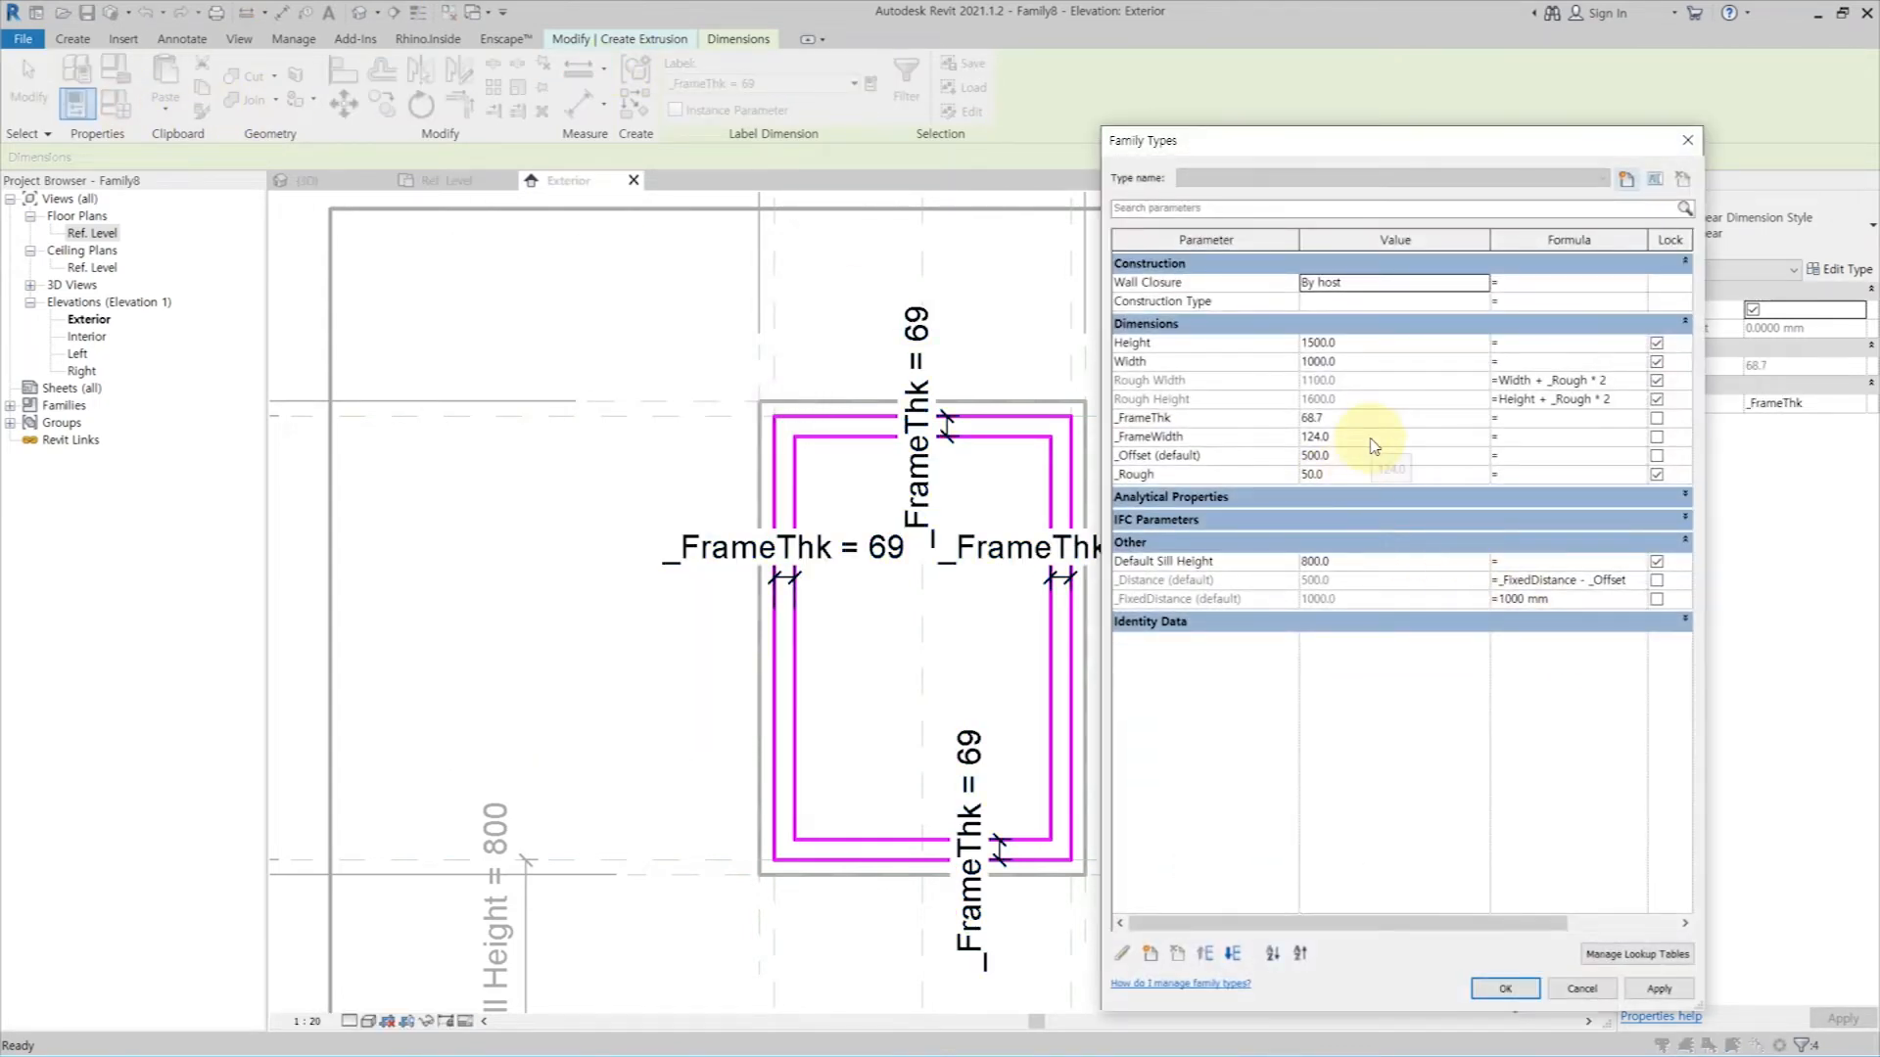
{"action": "left_click", "coordinate": [1374, 417]}
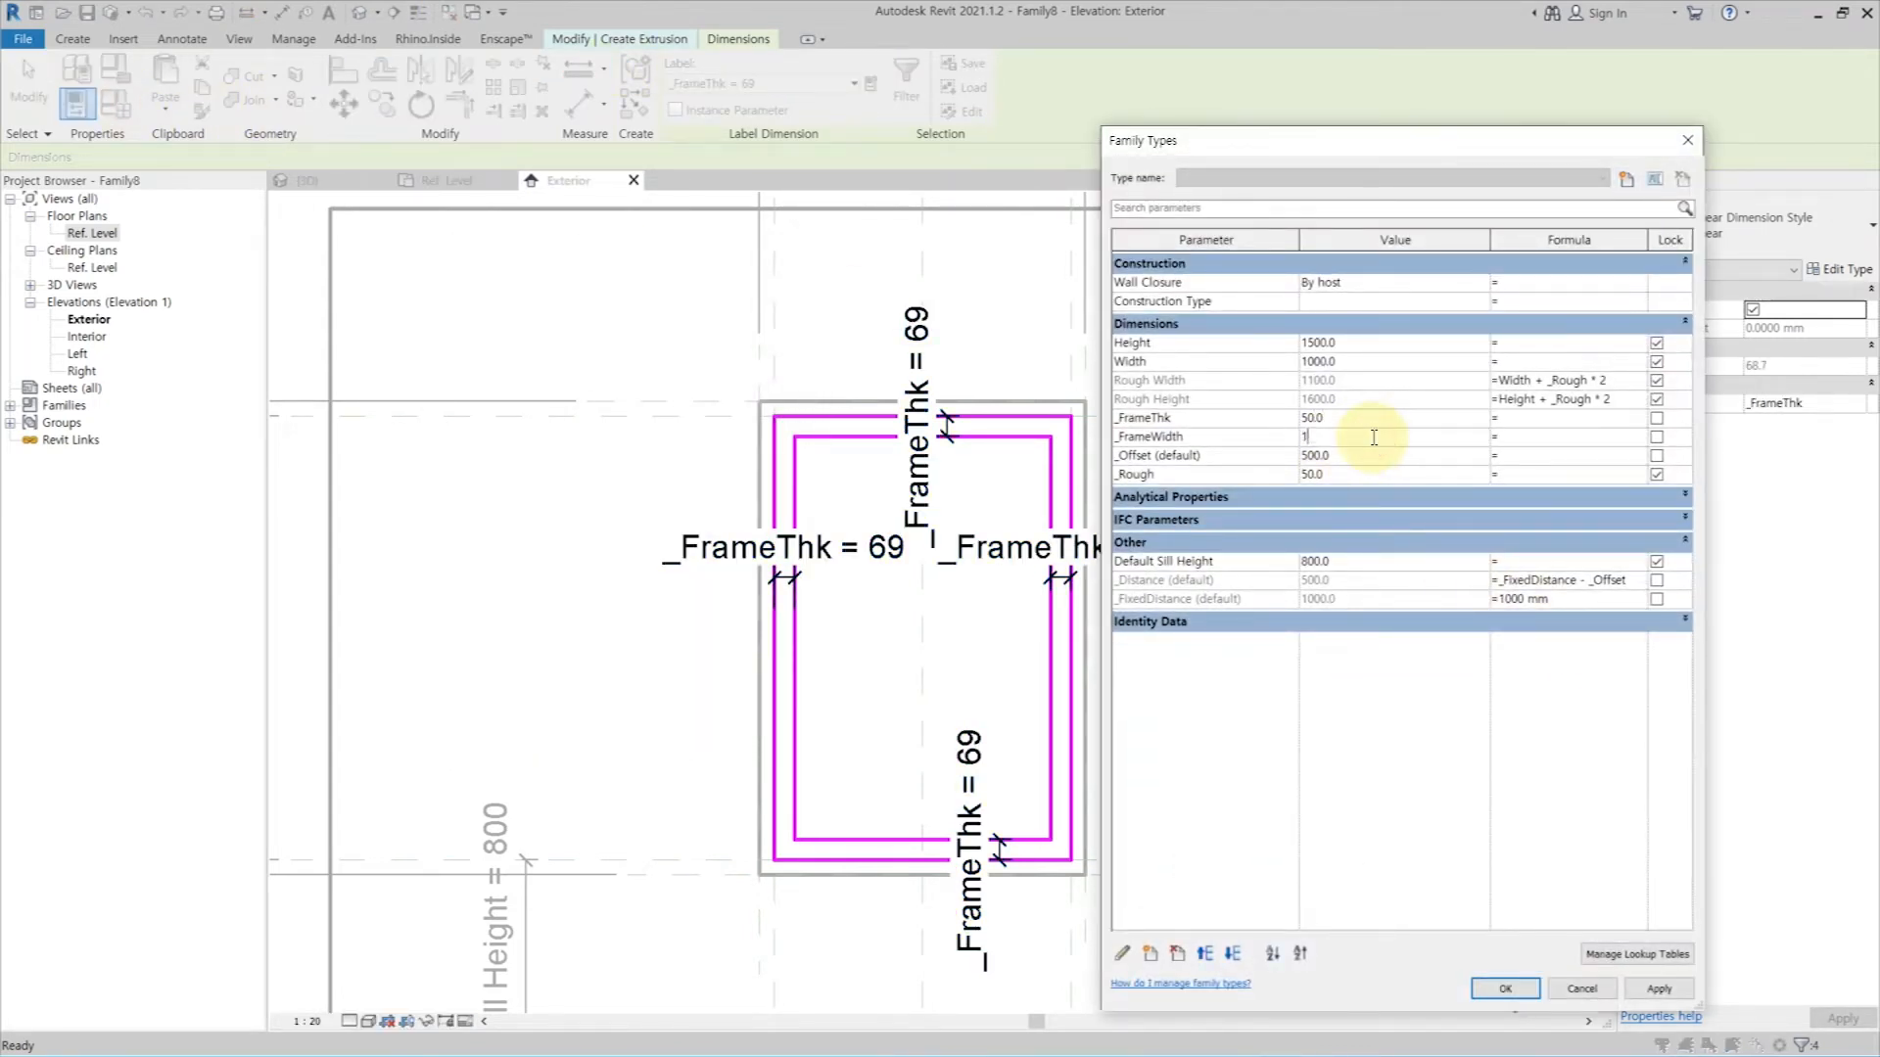
{"action": "left_click", "coordinate": [1505, 988]}
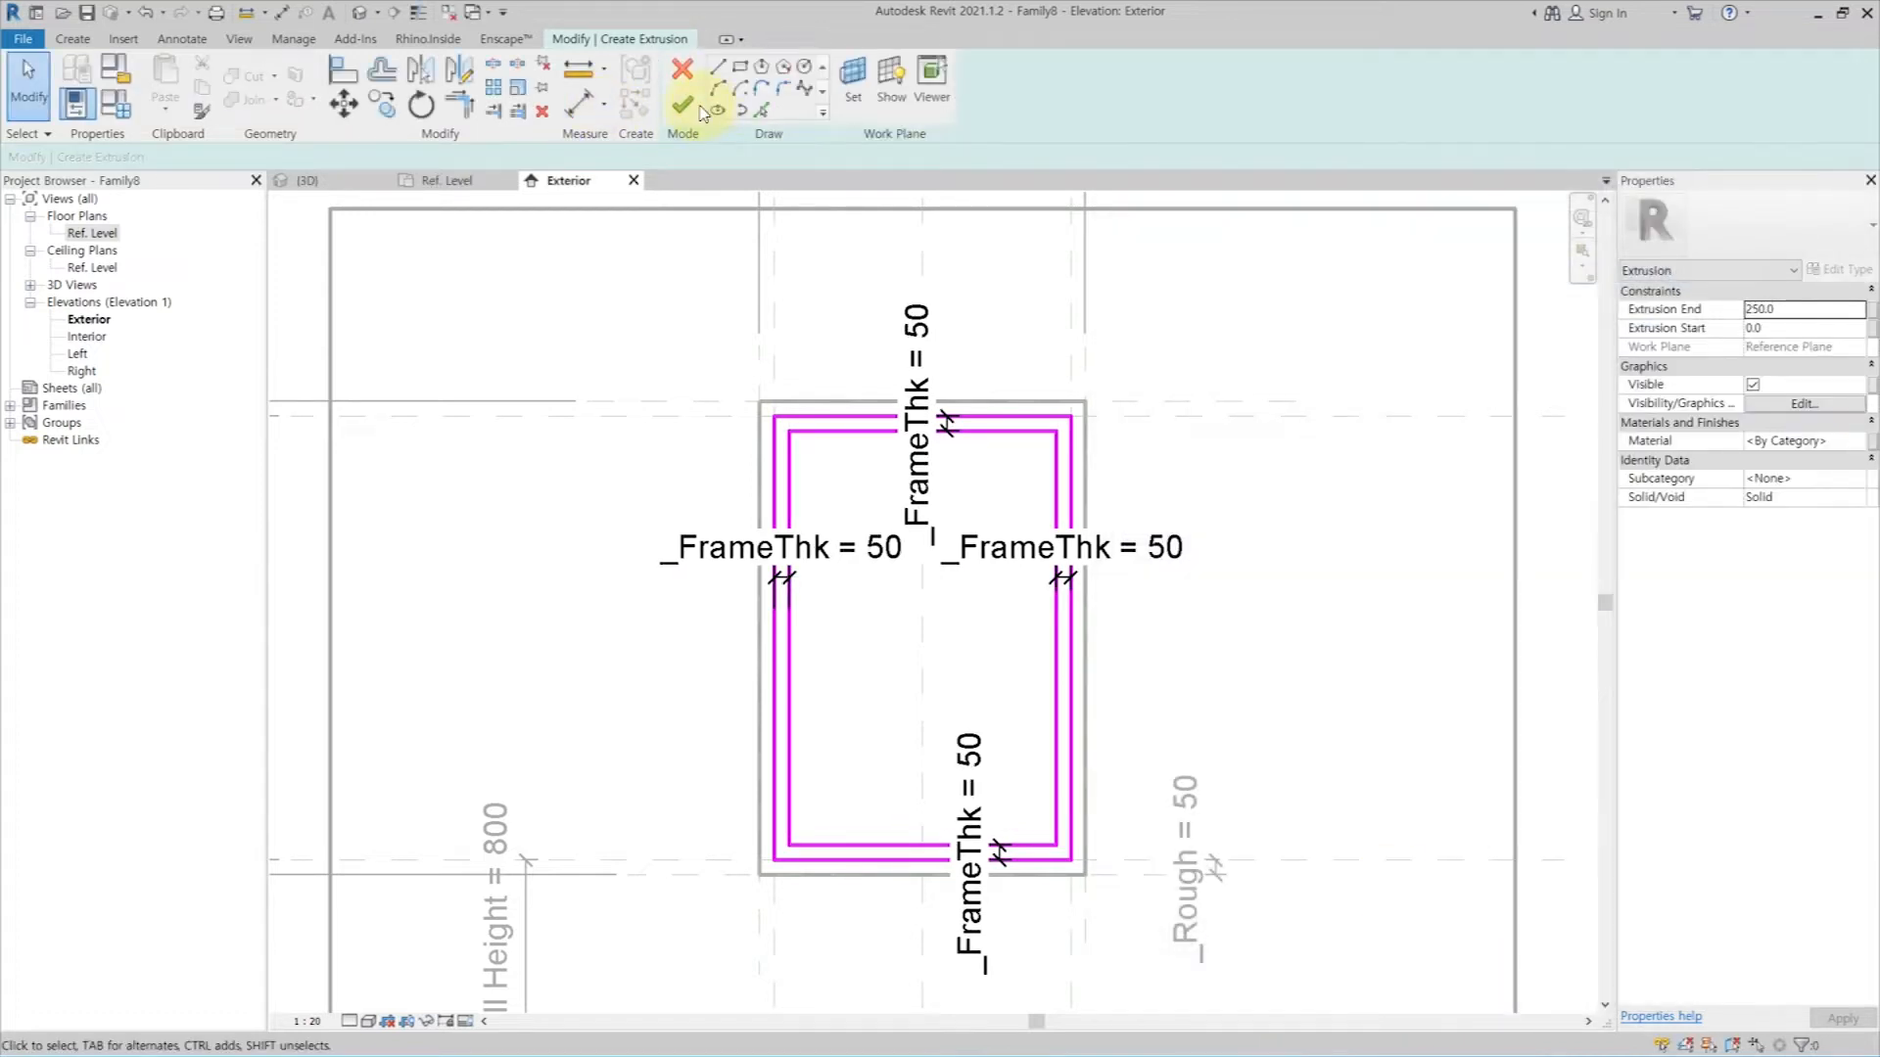
{"action": "left_click", "coordinate": [684, 105]}
Step: In the Ref. Level floor plan, align the frame extrusion's interior face to the interior-side frame reference plane
{"action": "double_click", "coordinate": [107, 233]}
{"action": "left_click", "coordinate": [1109, 604]}
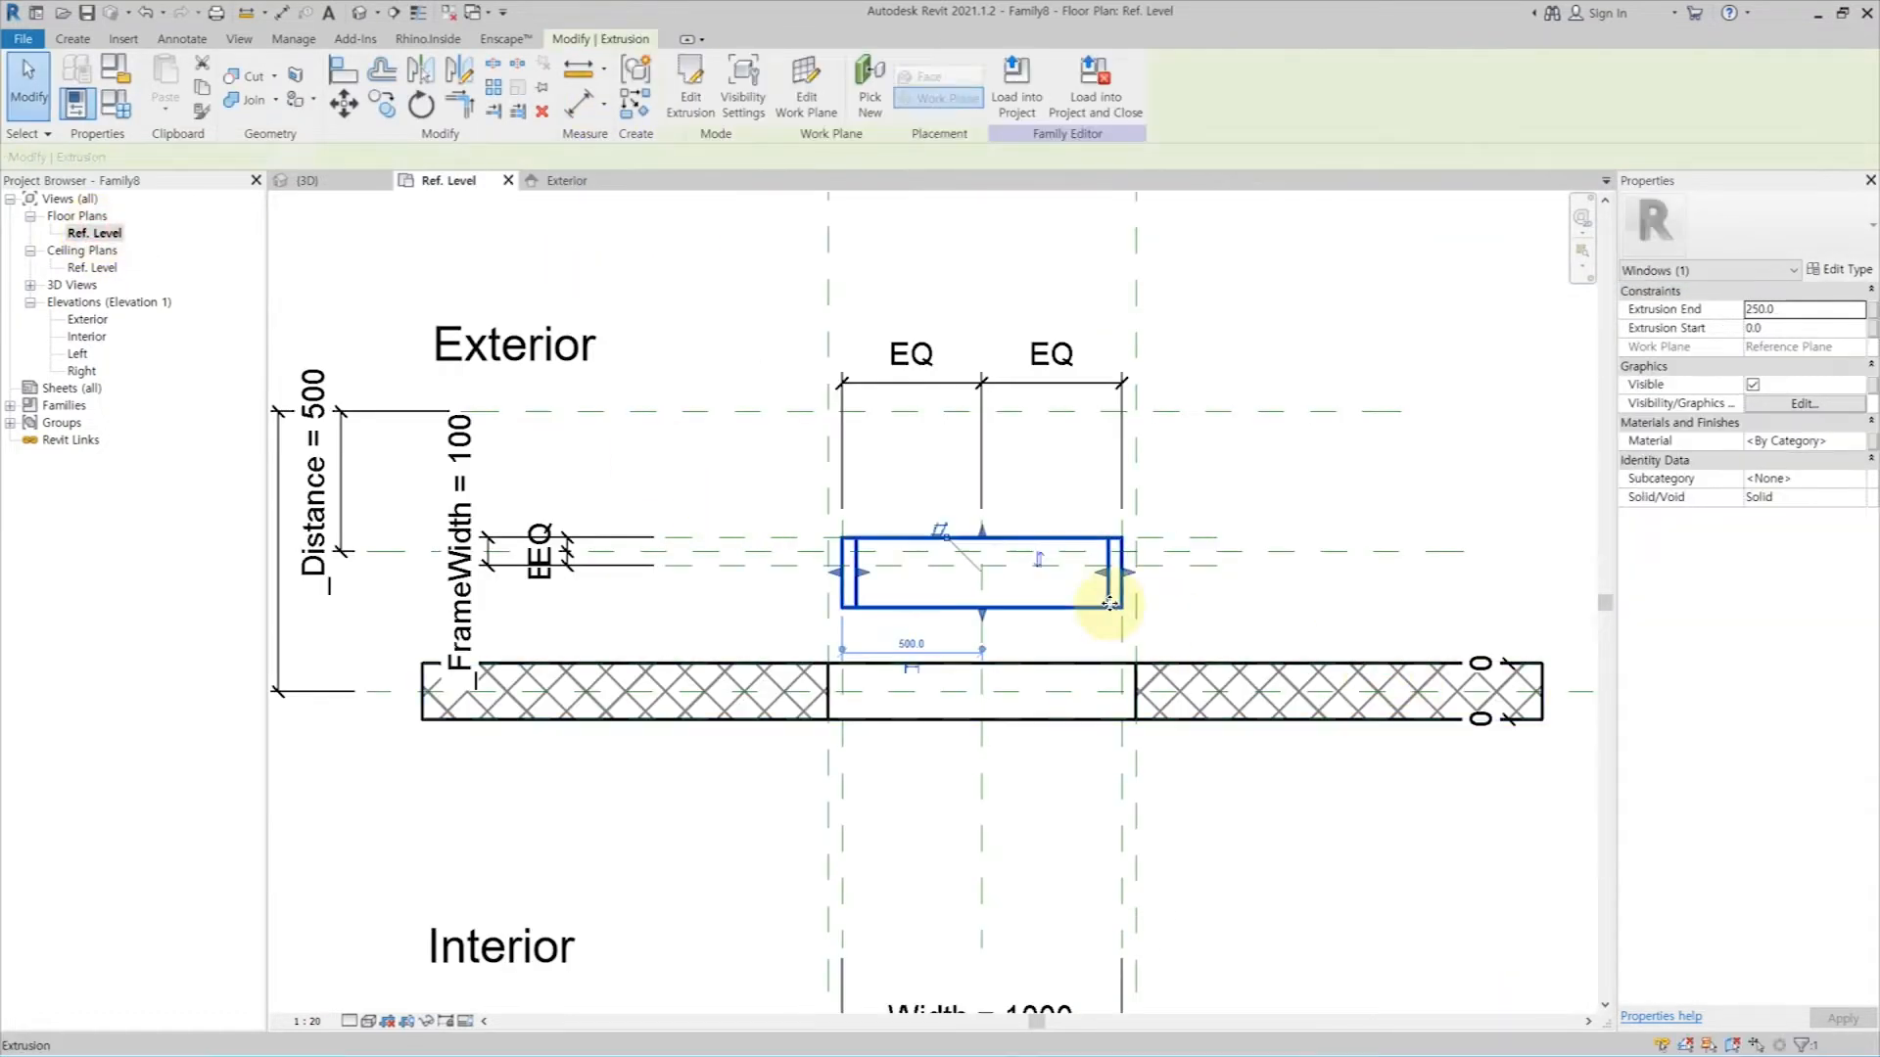
{"action": "left_click", "coordinate": [1201, 590]}
{"action": "key", "text": "a"}
{"action": "key", "text": "l"}
{"action": "left_click", "coordinate": [1183, 566]}
{"action": "left_click", "coordinate": [1067, 611]}
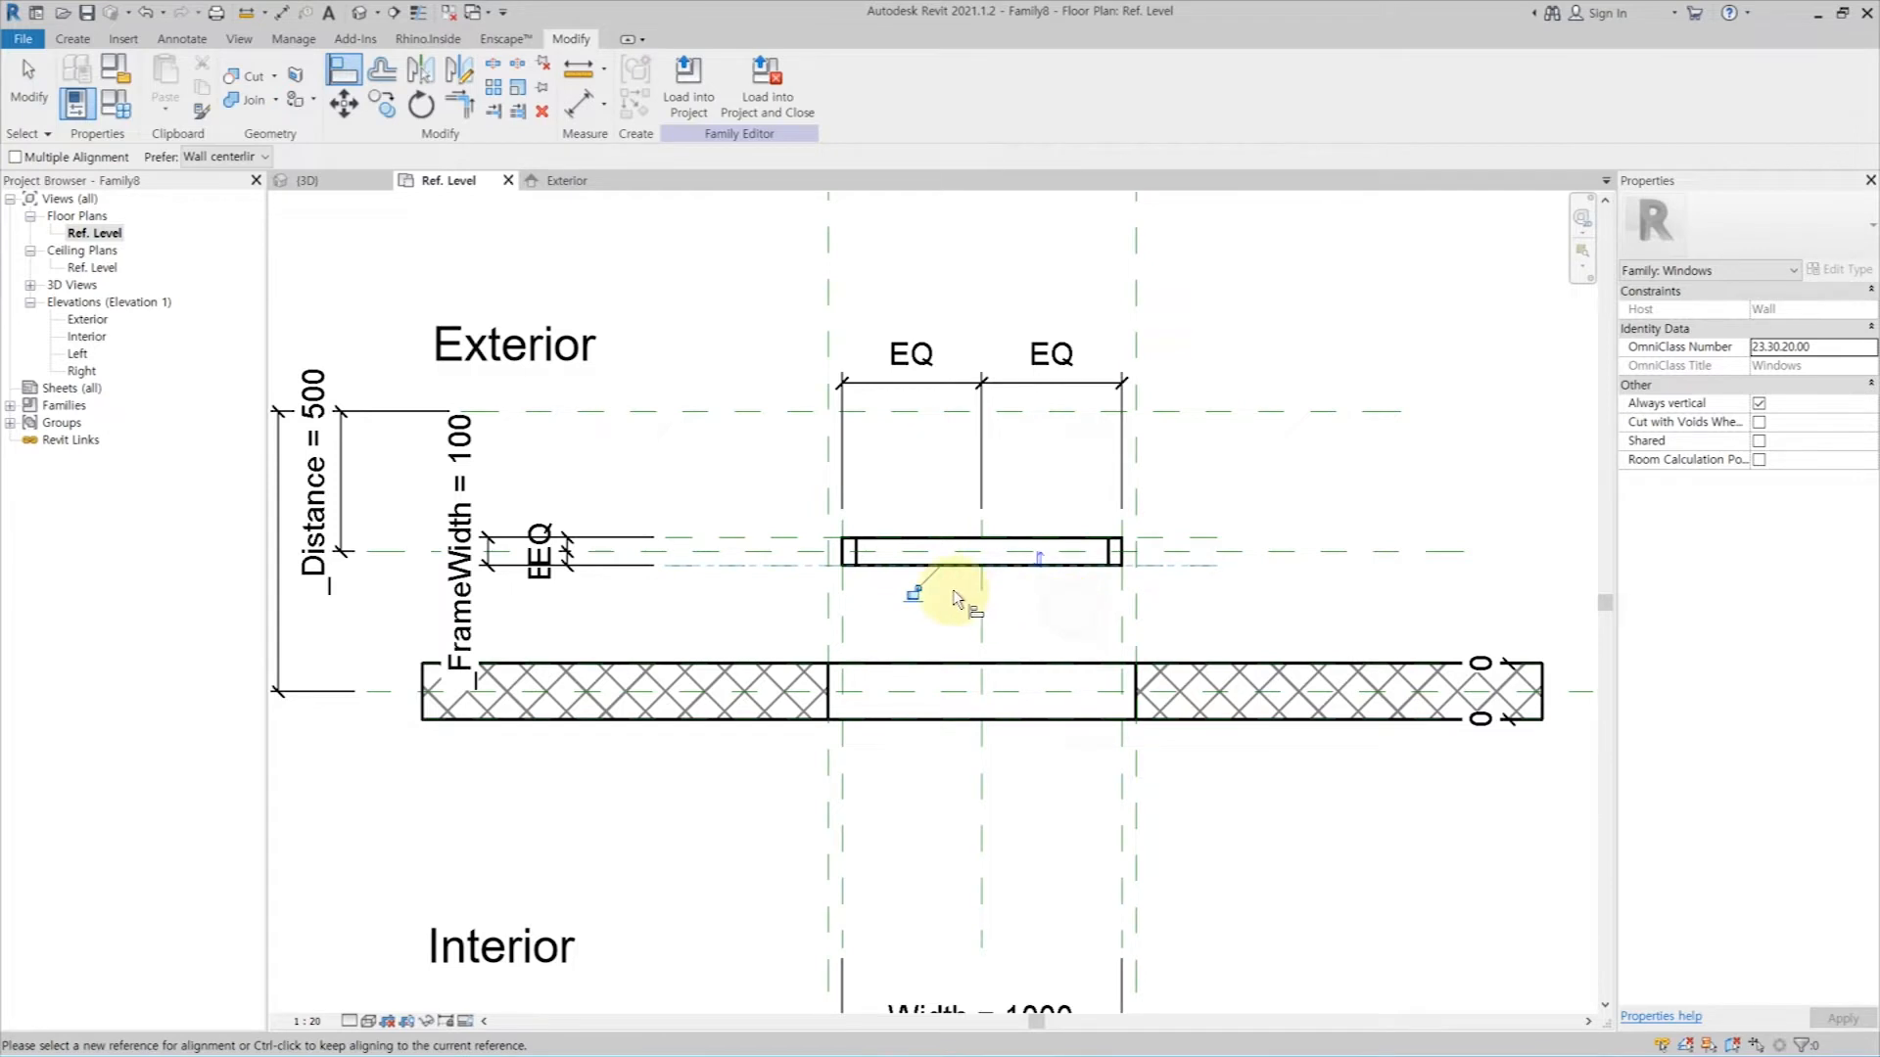
Step: Close the inactive Exterior view and load the DDF_FixedWindow.rfa family into the current family
{"action": "key", "text": "Escape"}
{"action": "key", "text": "Escape"}
{"action": "left_click", "coordinate": [449, 18]}
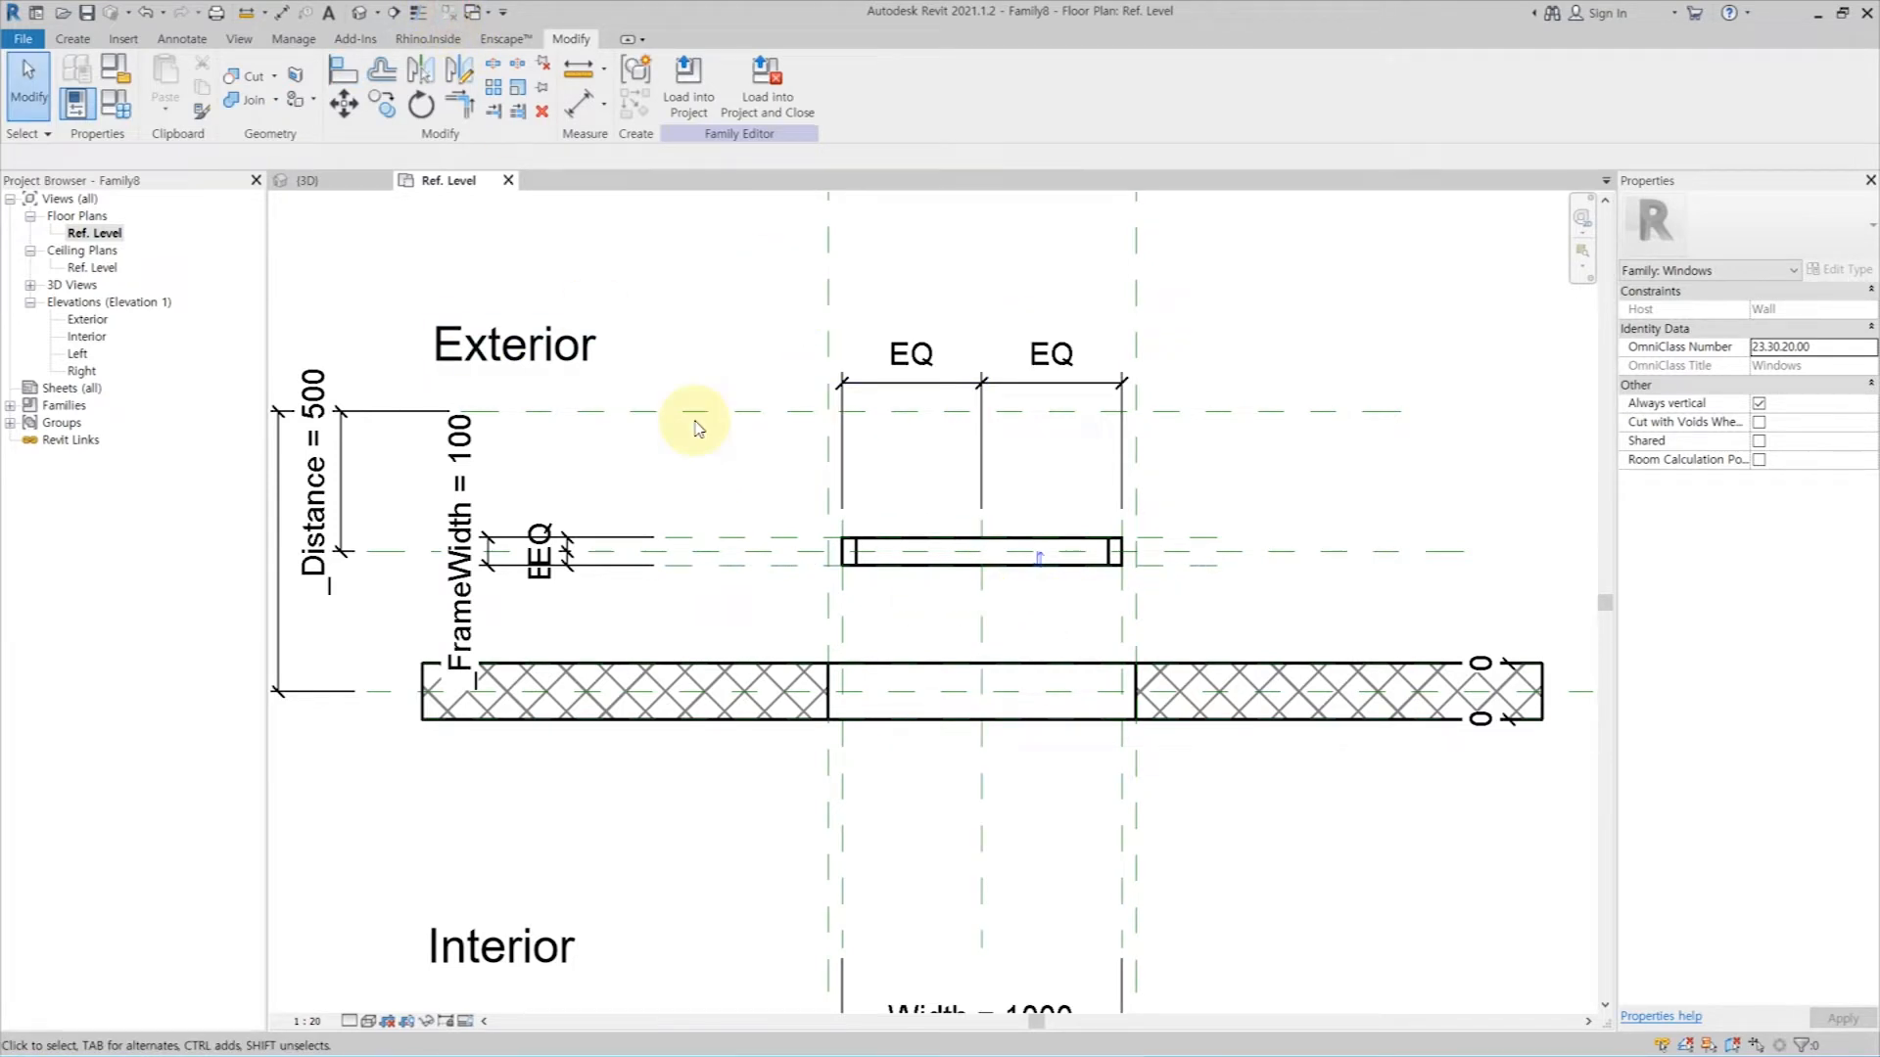
{"action": "left_click", "coordinate": [122, 41]}
{"action": "left_click", "coordinate": [854, 83]}
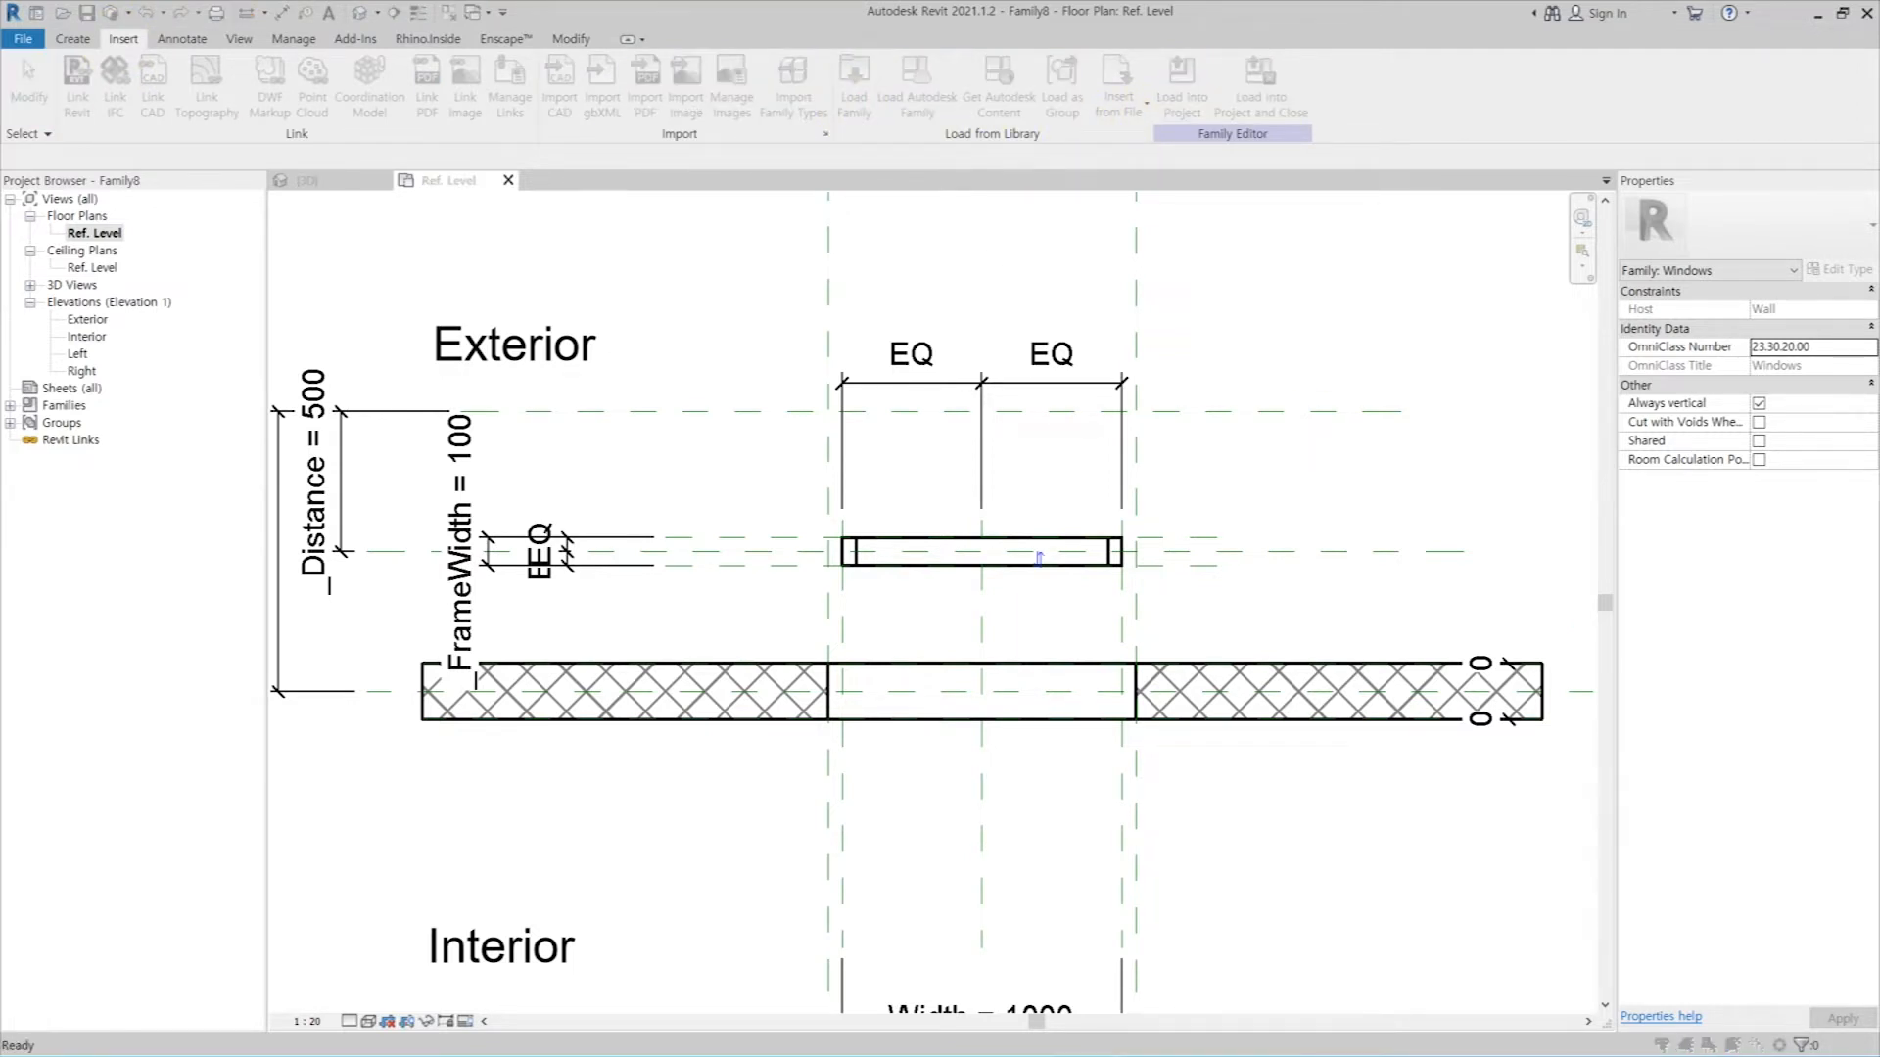
{"action": "left_click", "coordinate": [1189, 422]}
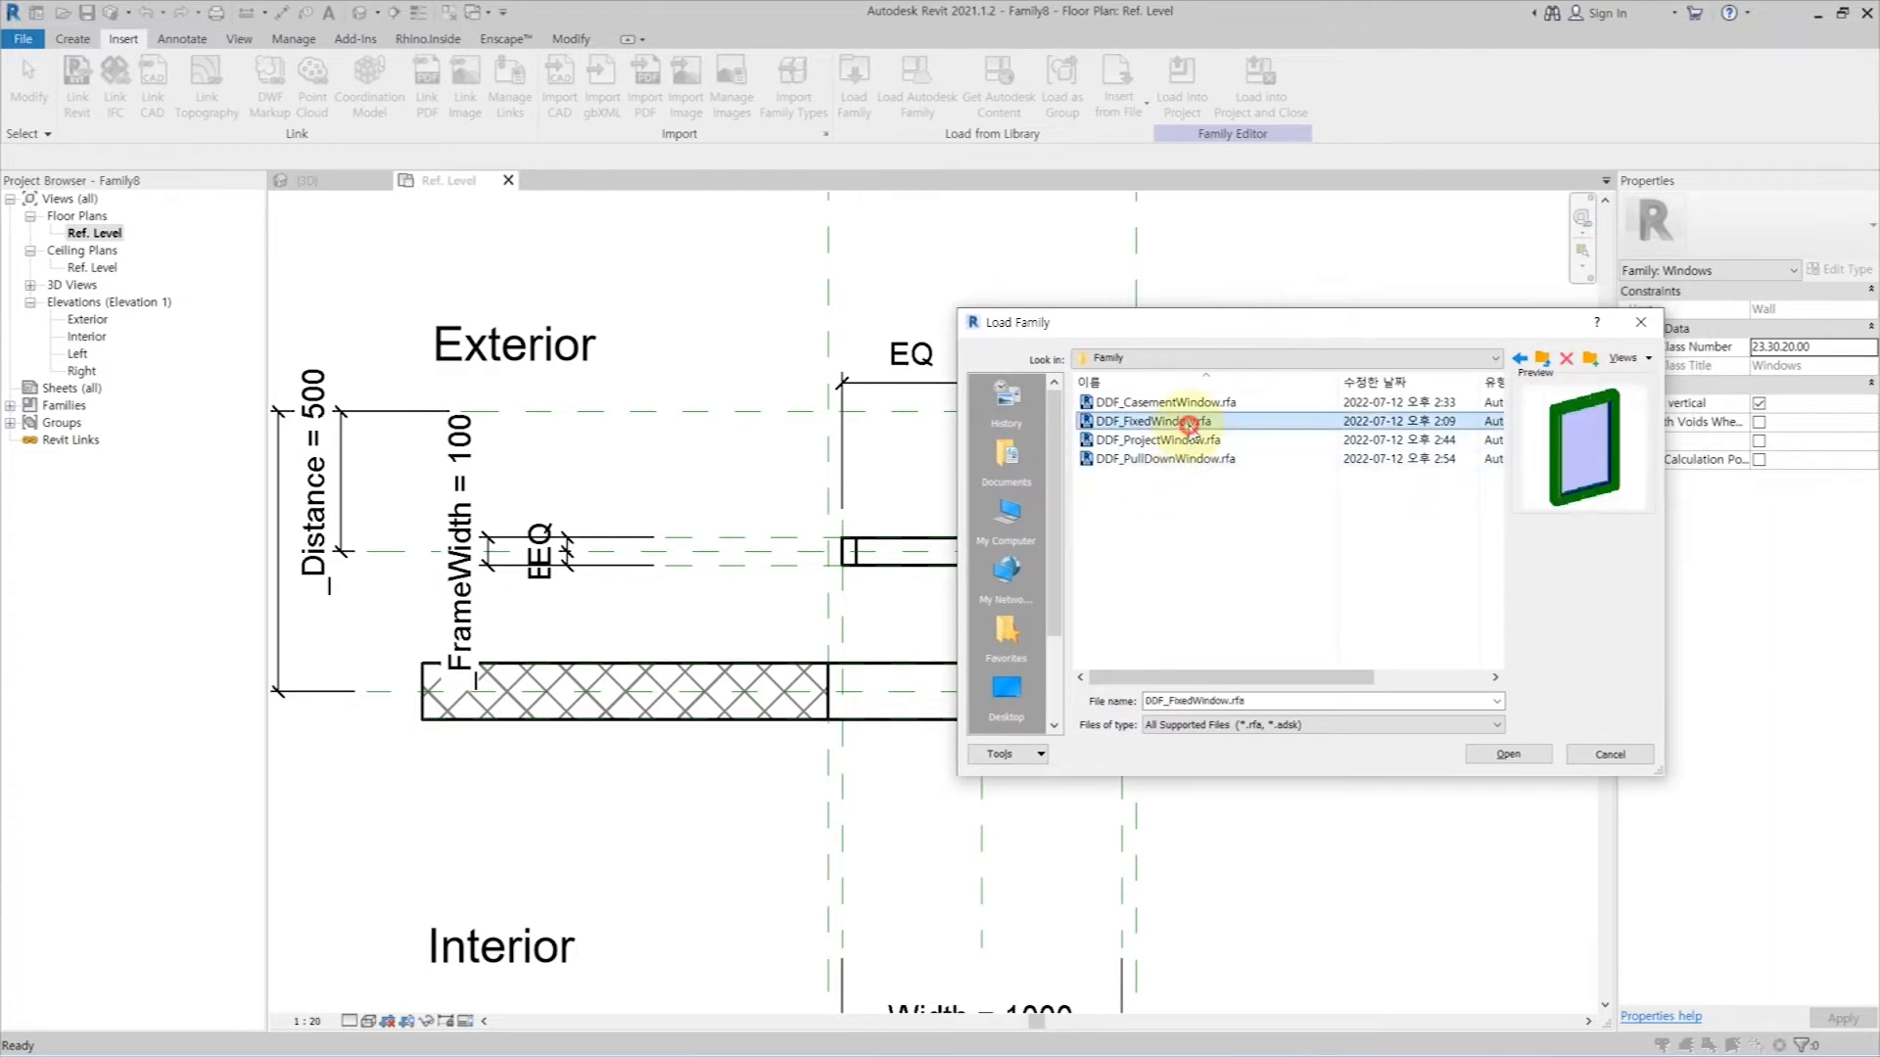
{"action": "left_click", "coordinate": [1508, 755]}
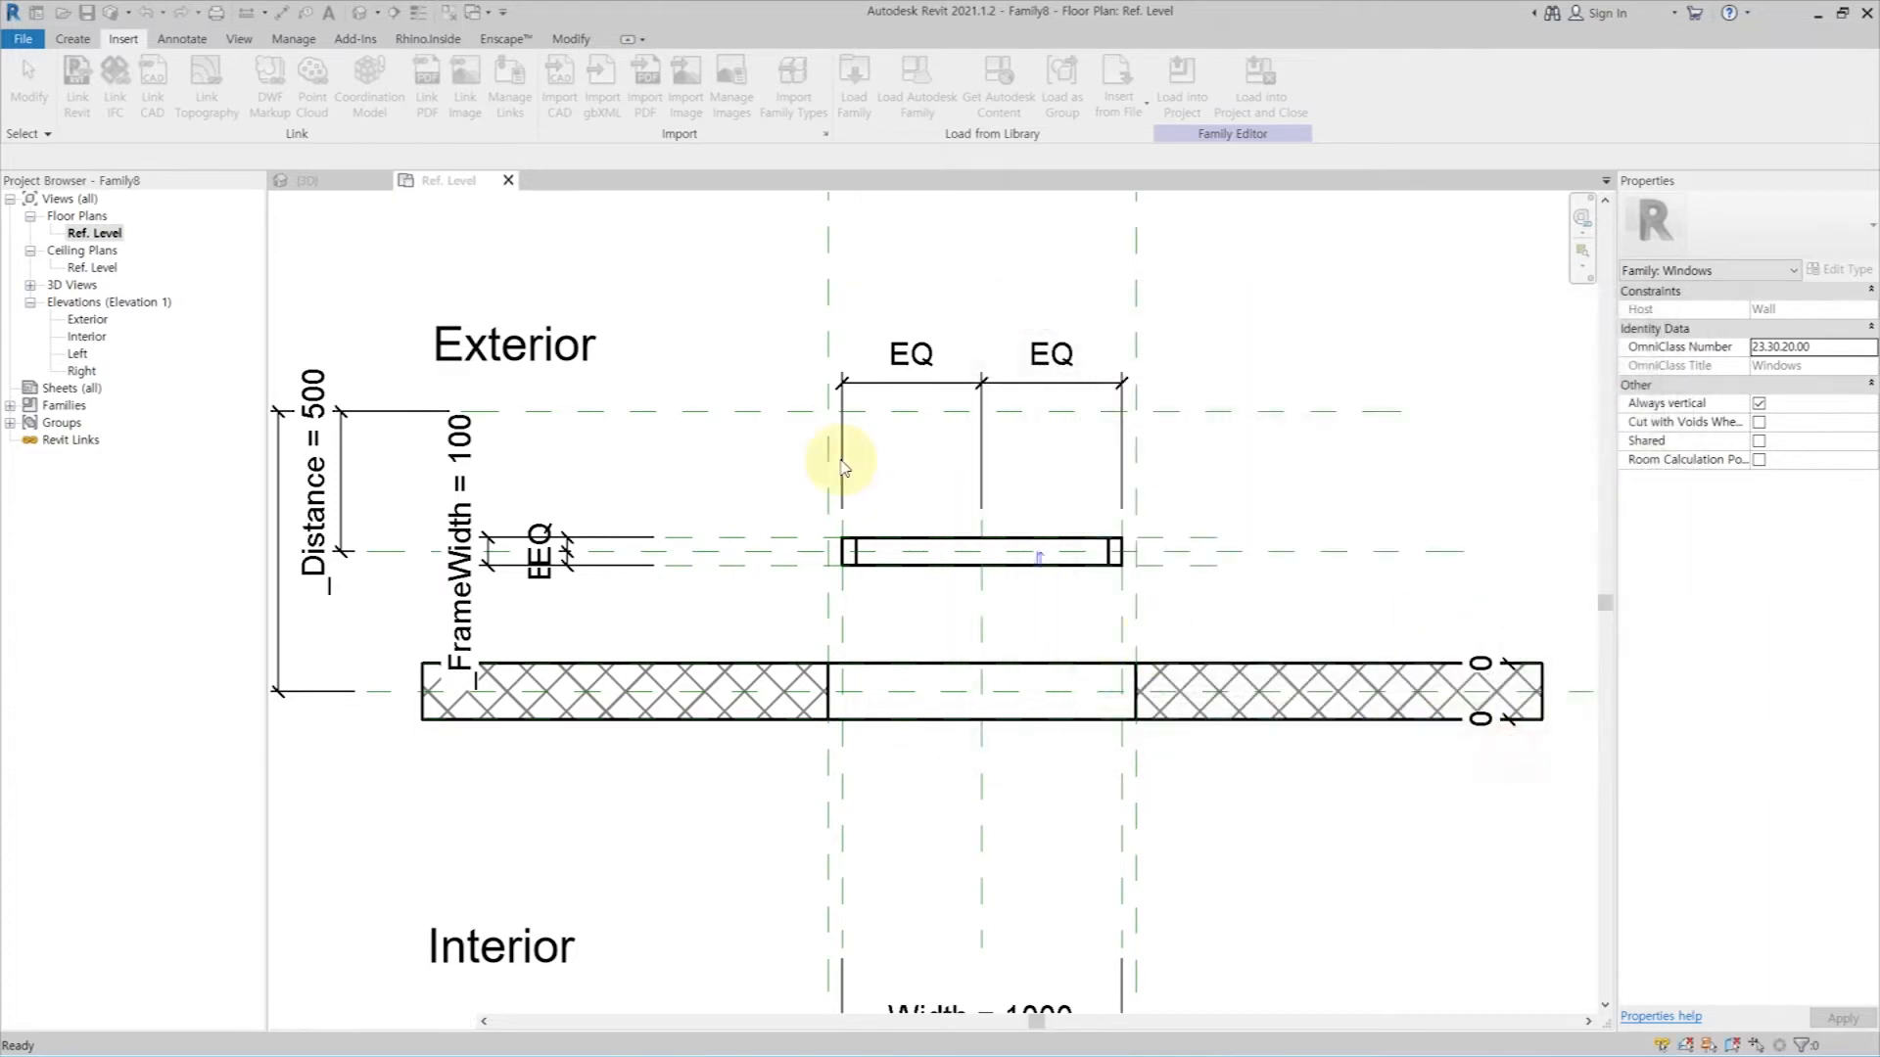
Step: Place one DDF_FixedWindow instance in the Ref. Level plan, on the exterior side of the frame near the centre reference plane
{"action": "left_click", "coordinate": [56, 407]}
{"action": "double_click", "coordinate": [65, 405]}
{"action": "double_click", "coordinate": [71, 473]}
{"action": "double_click", "coordinate": [118, 491]}
{"action": "left_click", "coordinate": [137, 508]}
{"action": "left_click_drag", "start_coordinate": [141, 521], "coordinate": [977, 470]}
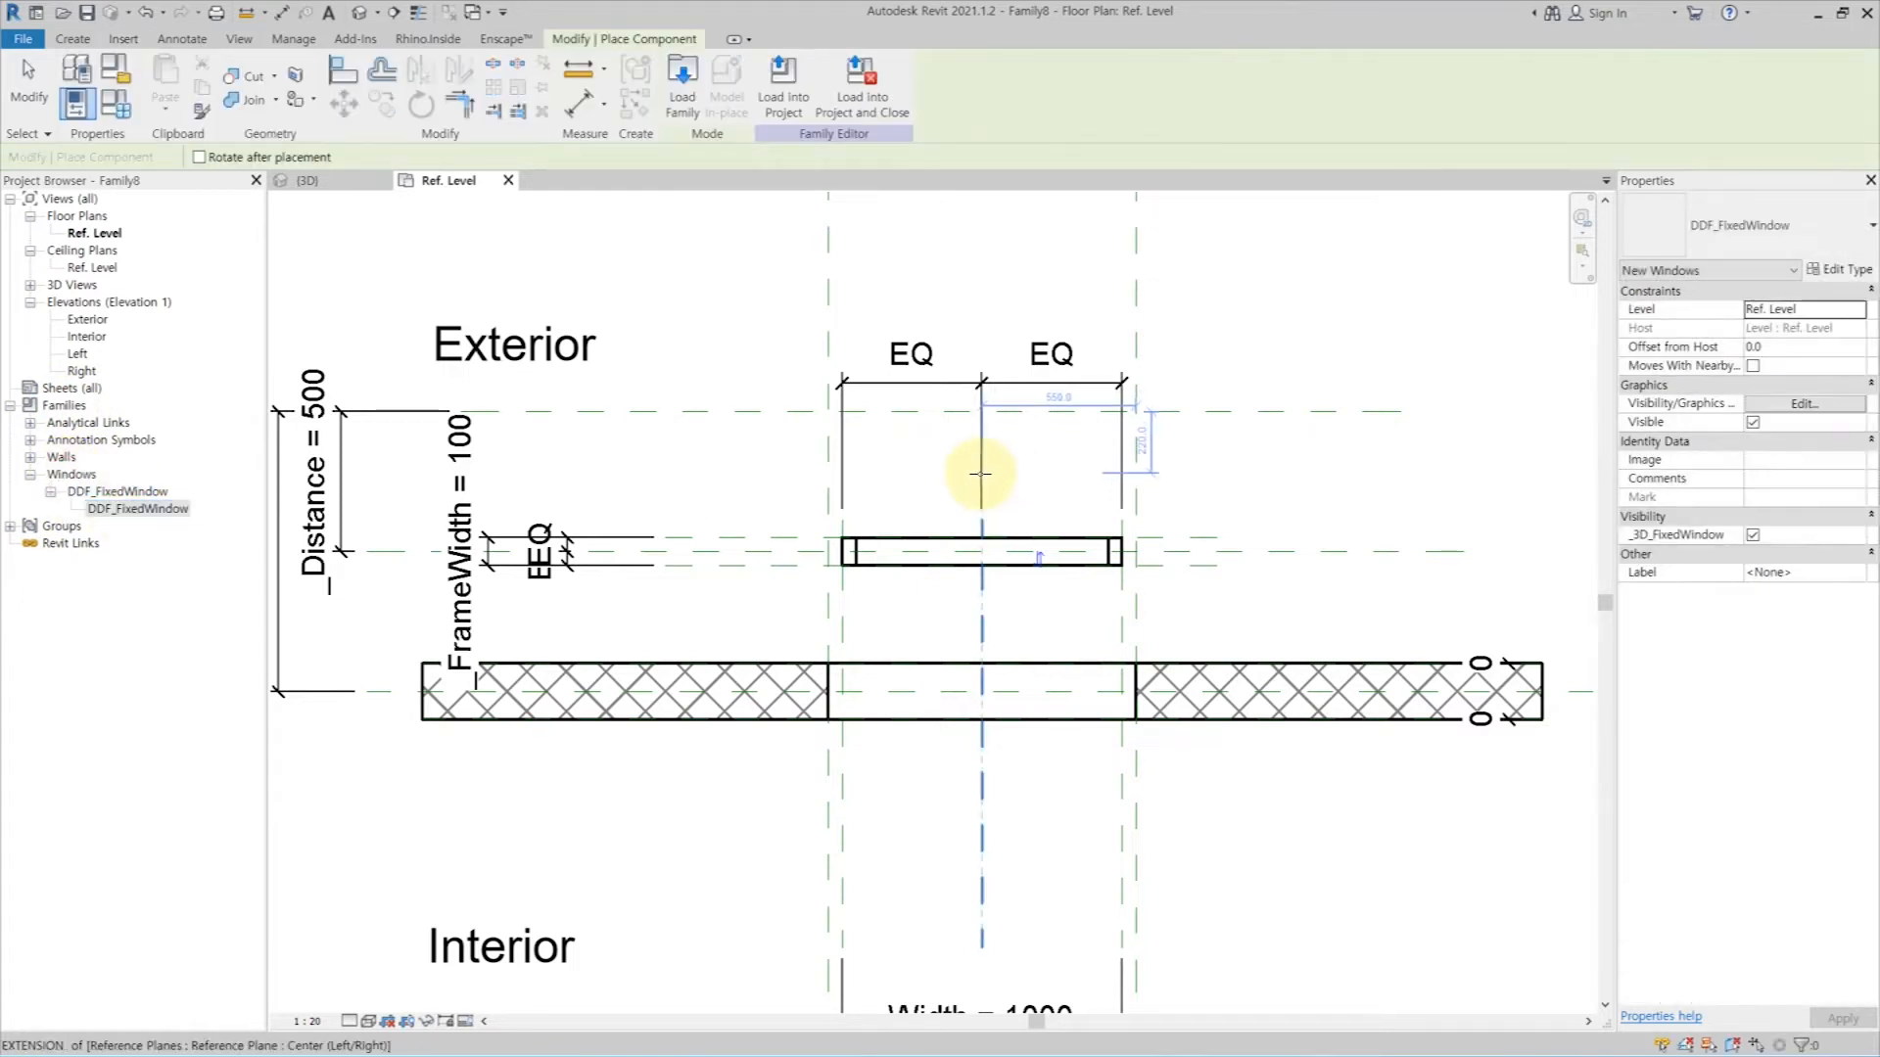
{"action": "key", "text": "Escape"}
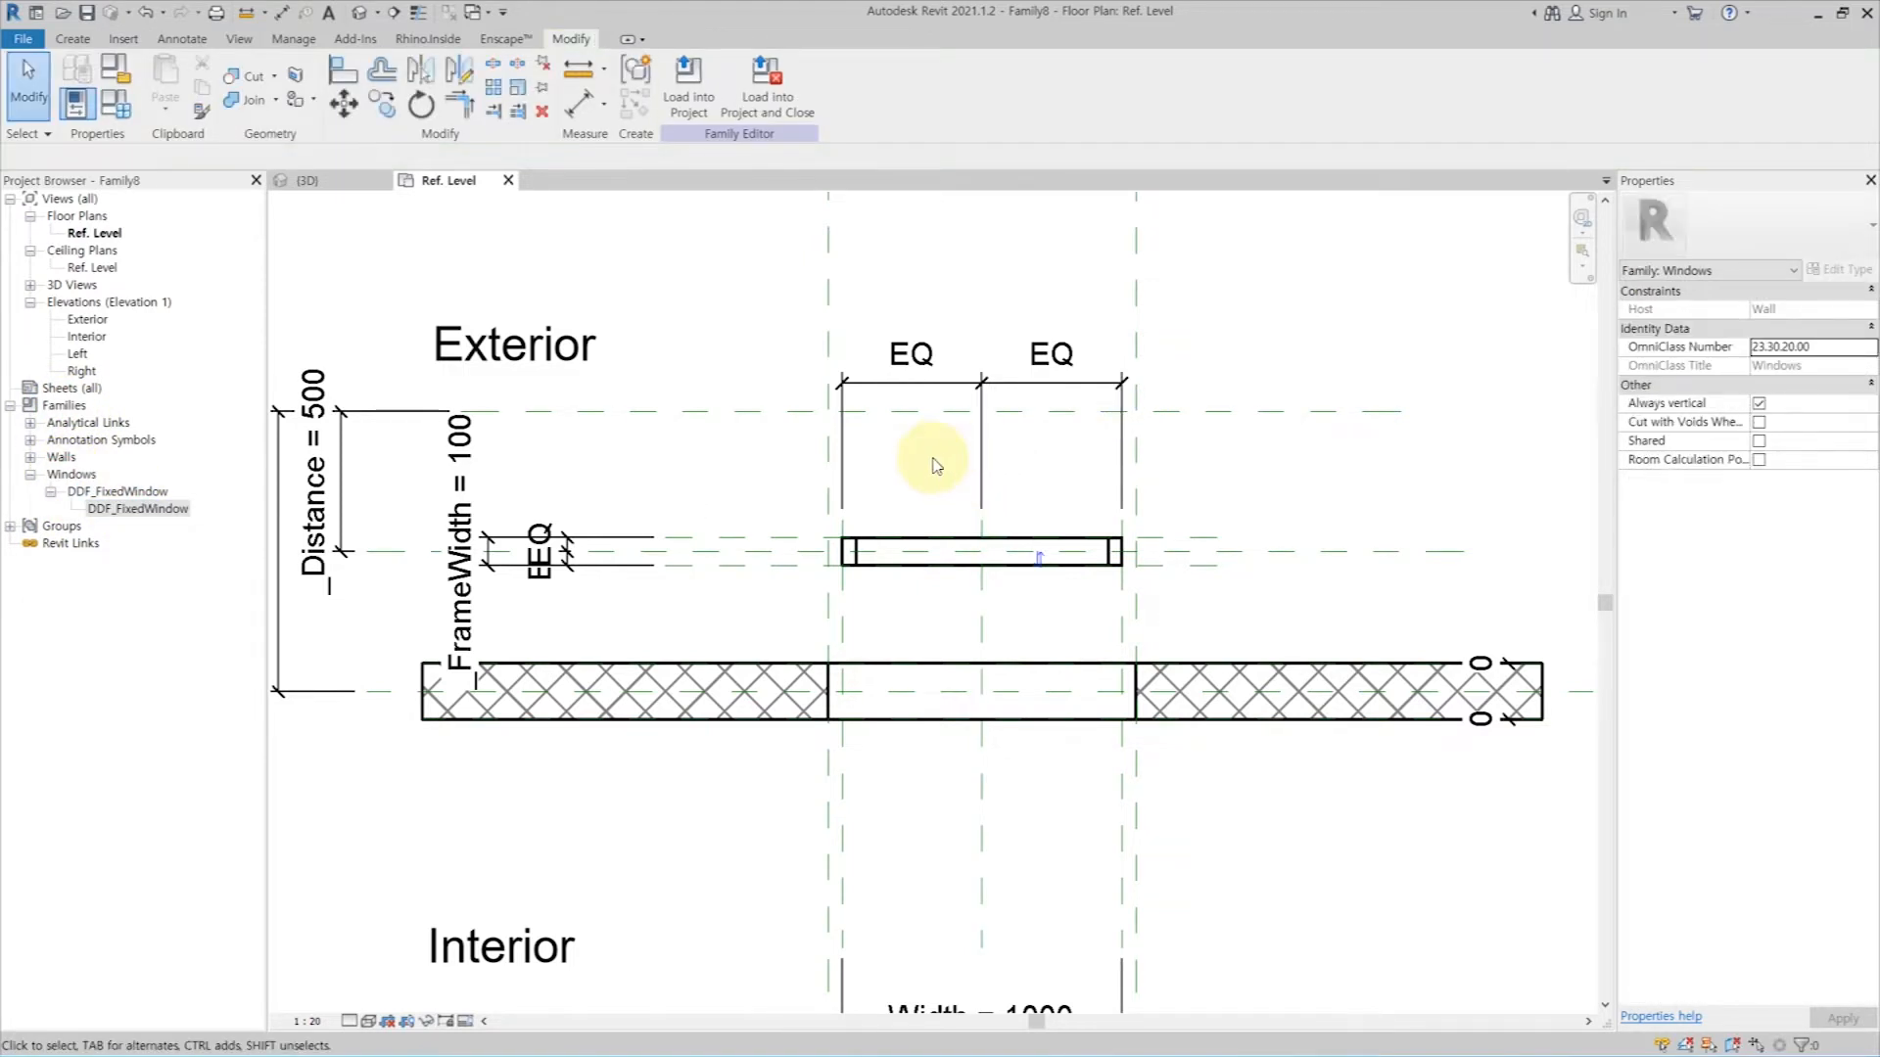
Step: Raise the floor plan's detail level and change its visual style to display the placed window's geometry
{"action": "left_click", "coordinate": [351, 1021]}
{"action": "left_click", "coordinate": [367, 984]}
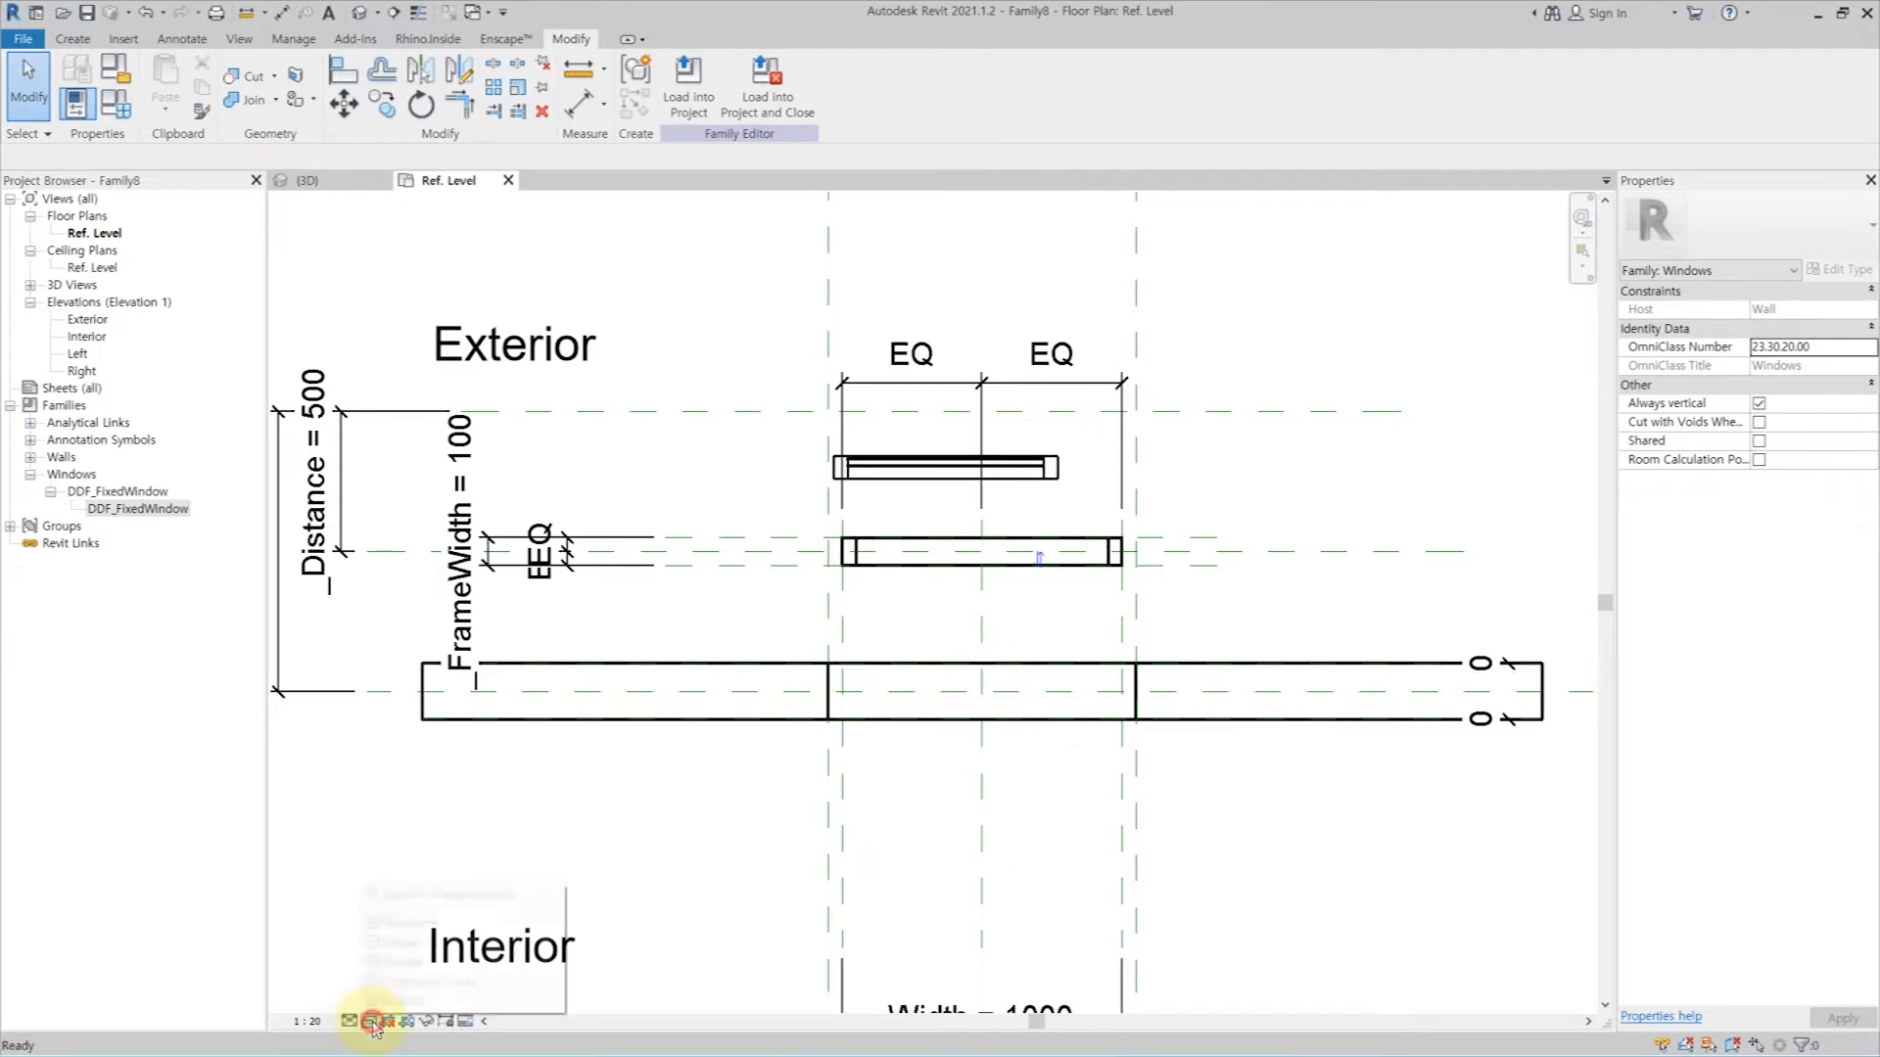
{"action": "left_click", "coordinate": [370, 1021]}
{"action": "left_click", "coordinate": [413, 944]}
{"action": "scroll", "coordinate": [1034, 454], "scroll_direction": "up", "scroll_amount": 3}
{"action": "key", "text": "Escape"}
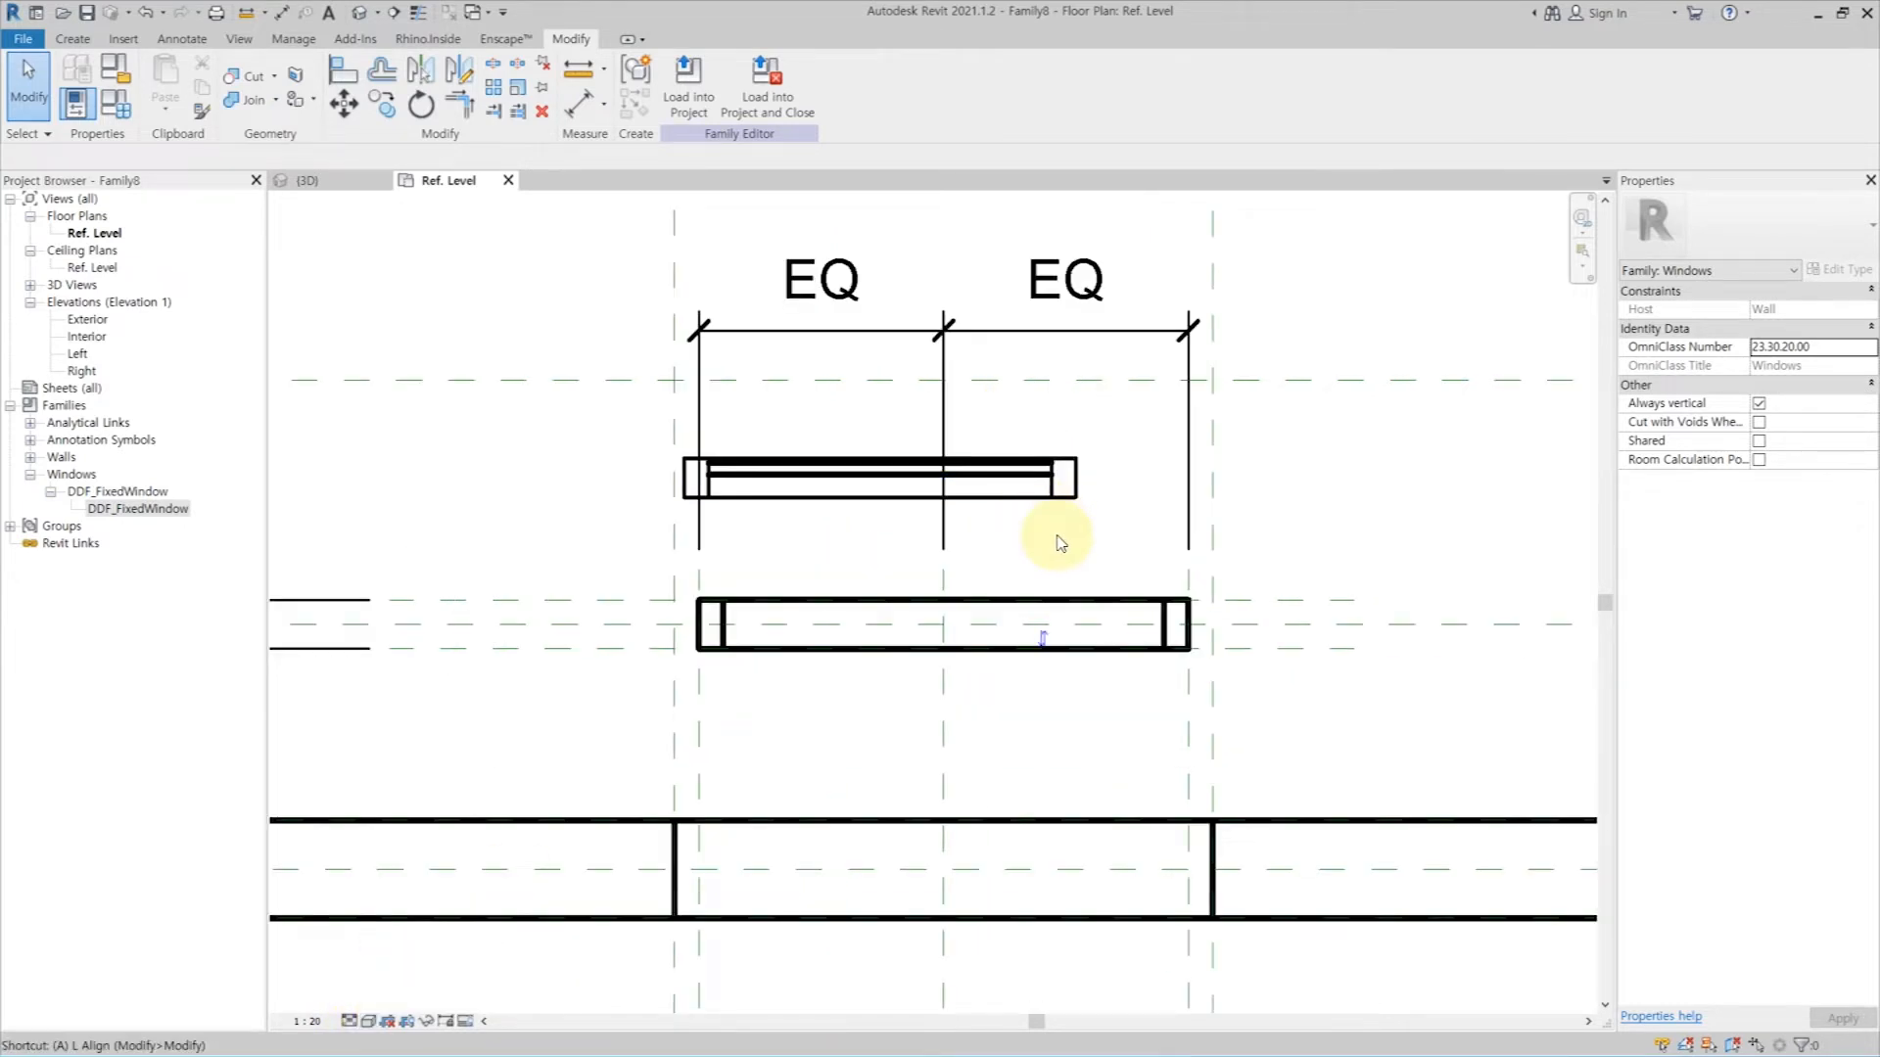
Step: Align the placed window's centre to the Center (Left/Right) reference plane and lock the alignment
{"action": "key", "text": "a"}
{"action": "key", "text": "l"}
{"action": "left_click", "coordinate": [942, 692]}
{"action": "left_click", "coordinate": [919, 494]}
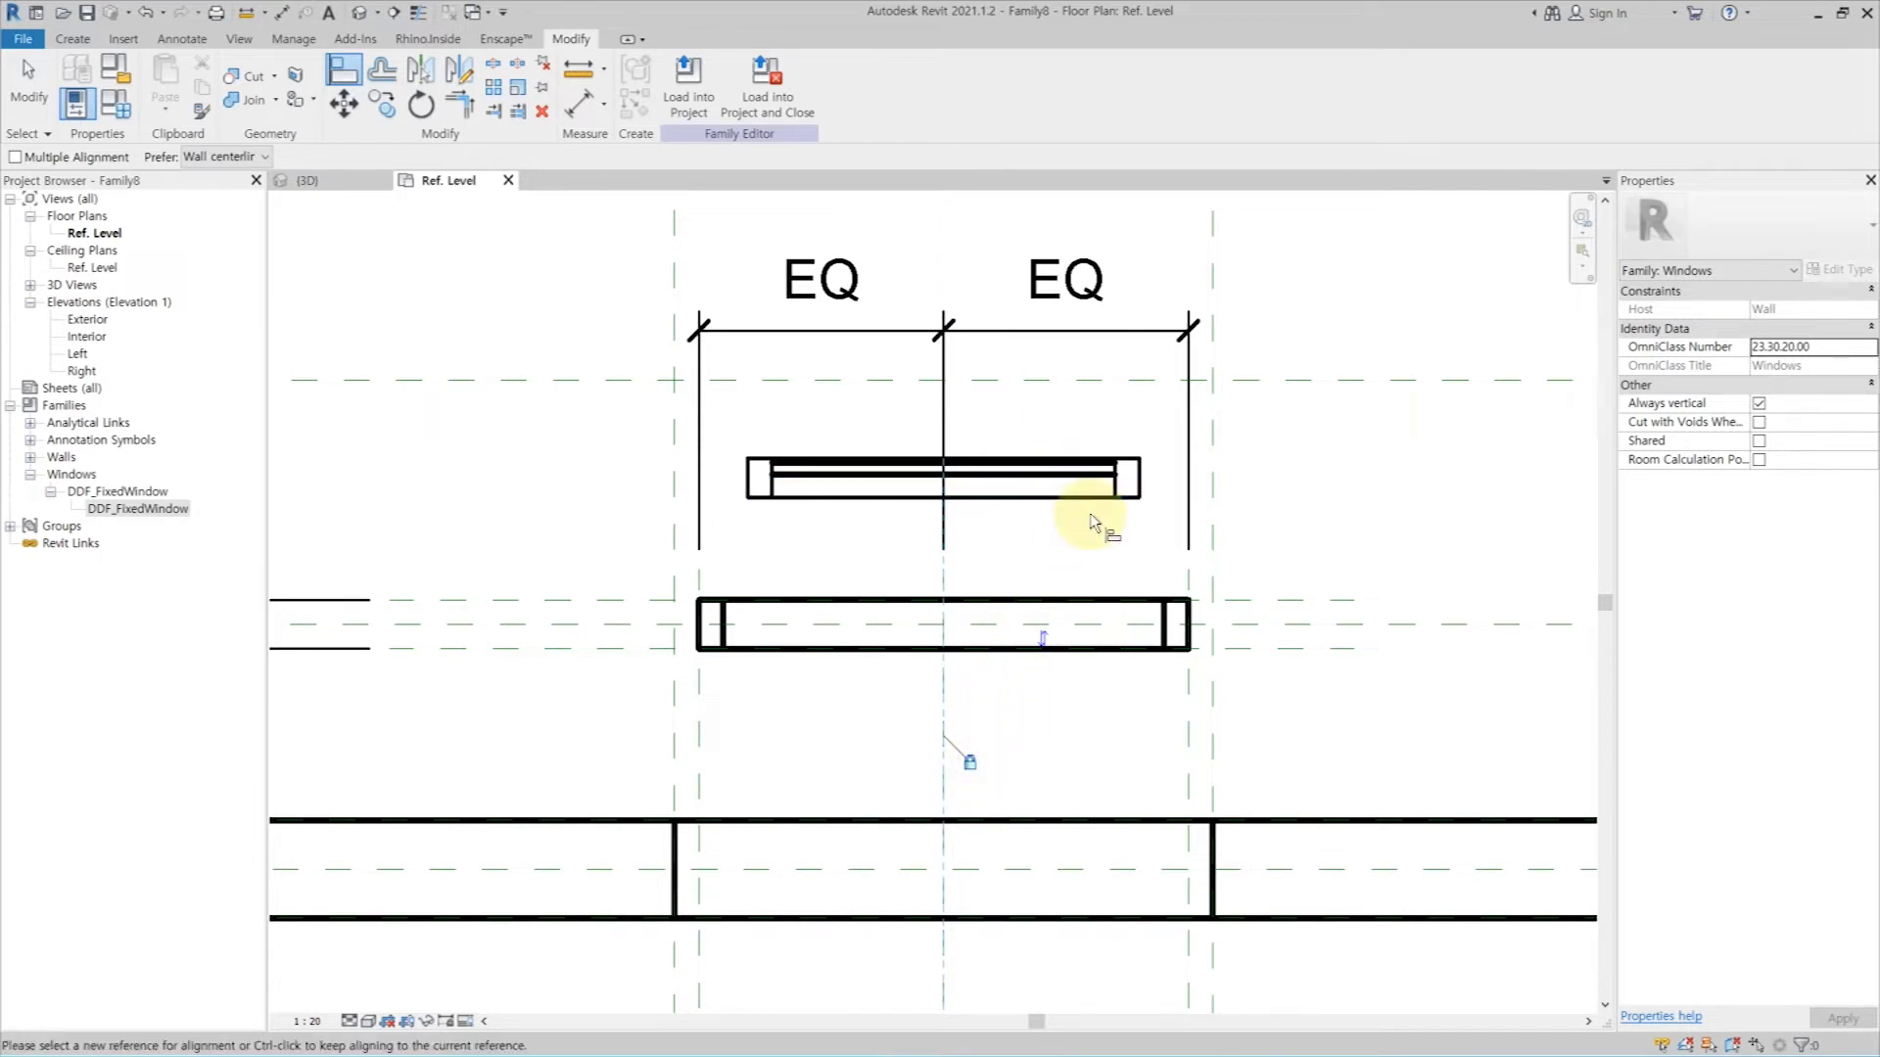
{"action": "key", "text": "Escape"}
{"action": "key", "text": "Escape"}
Step: Associate the placed DDF_FixedWindow's Width with a new type parameter named _WindowWidth
{"action": "left_click", "coordinate": [1108, 484]}
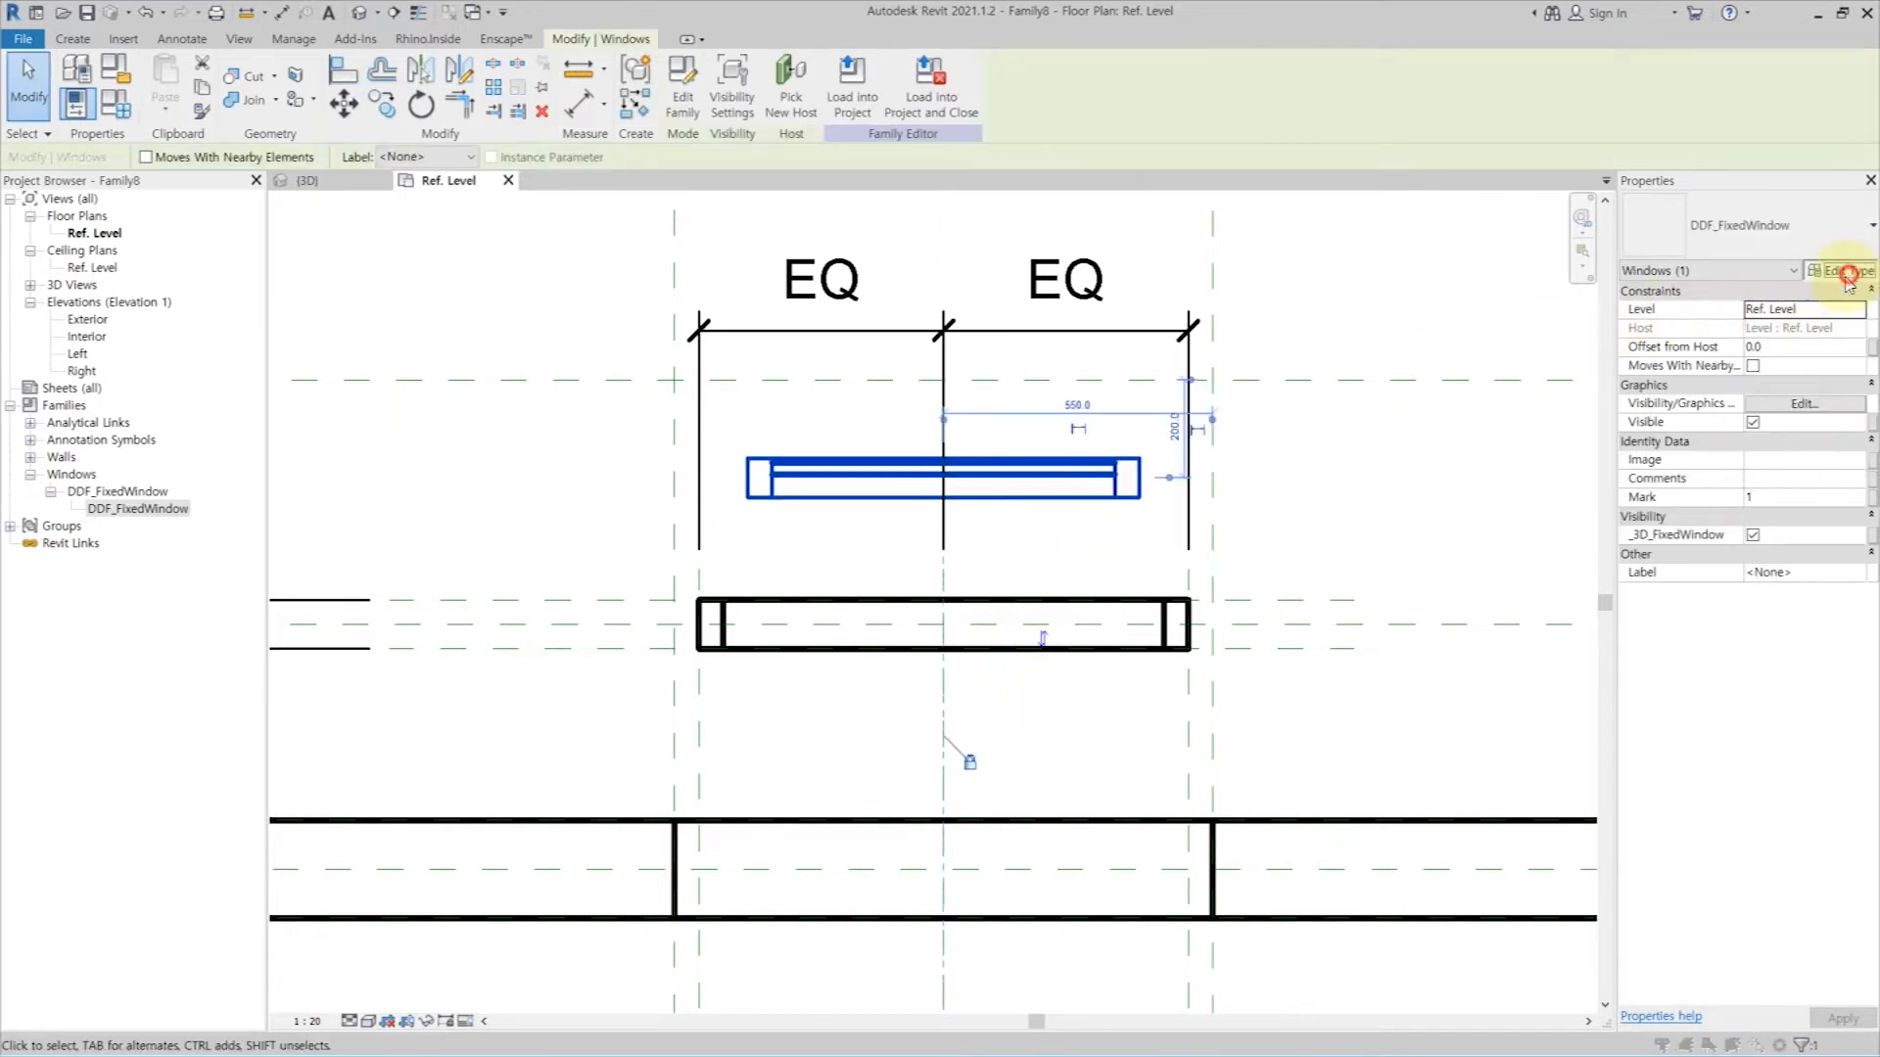
{"action": "left_click", "coordinate": [1846, 271]}
{"action": "left_click", "coordinate": [1740, 594]}
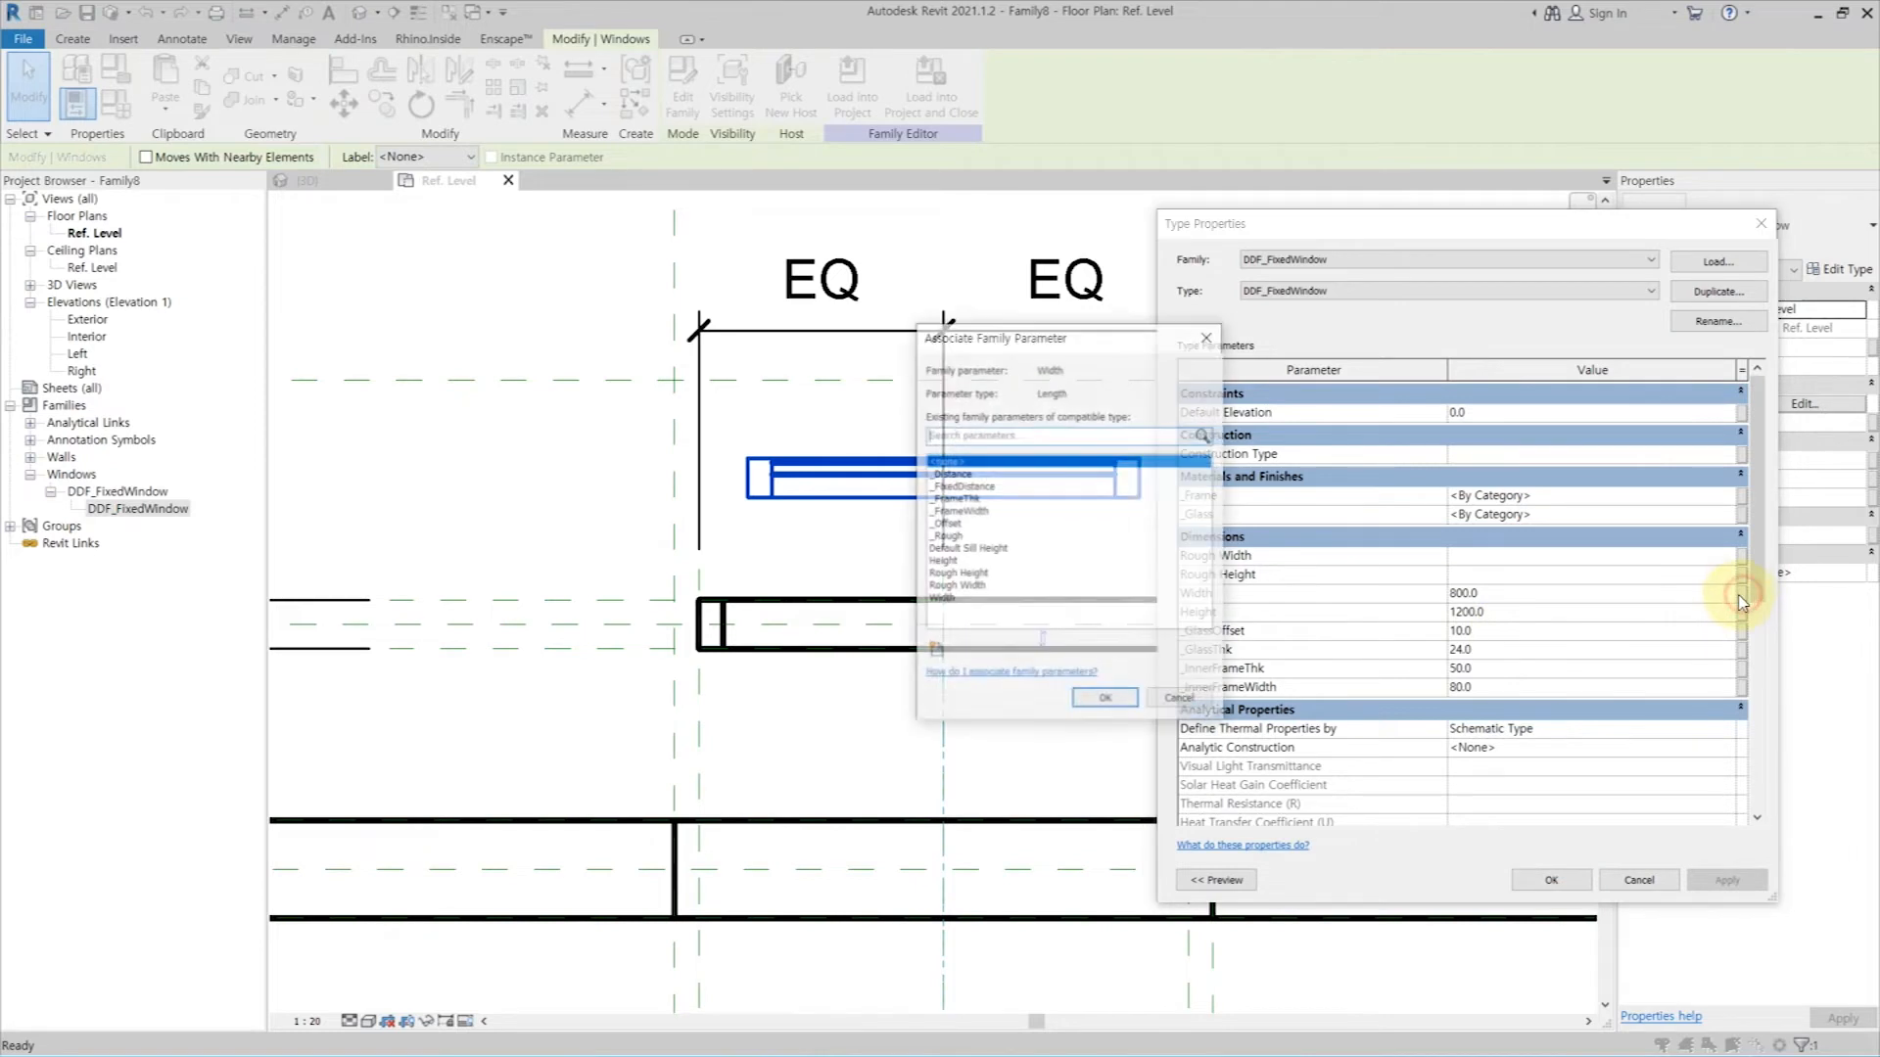
{"action": "left_click", "coordinate": [937, 647]}
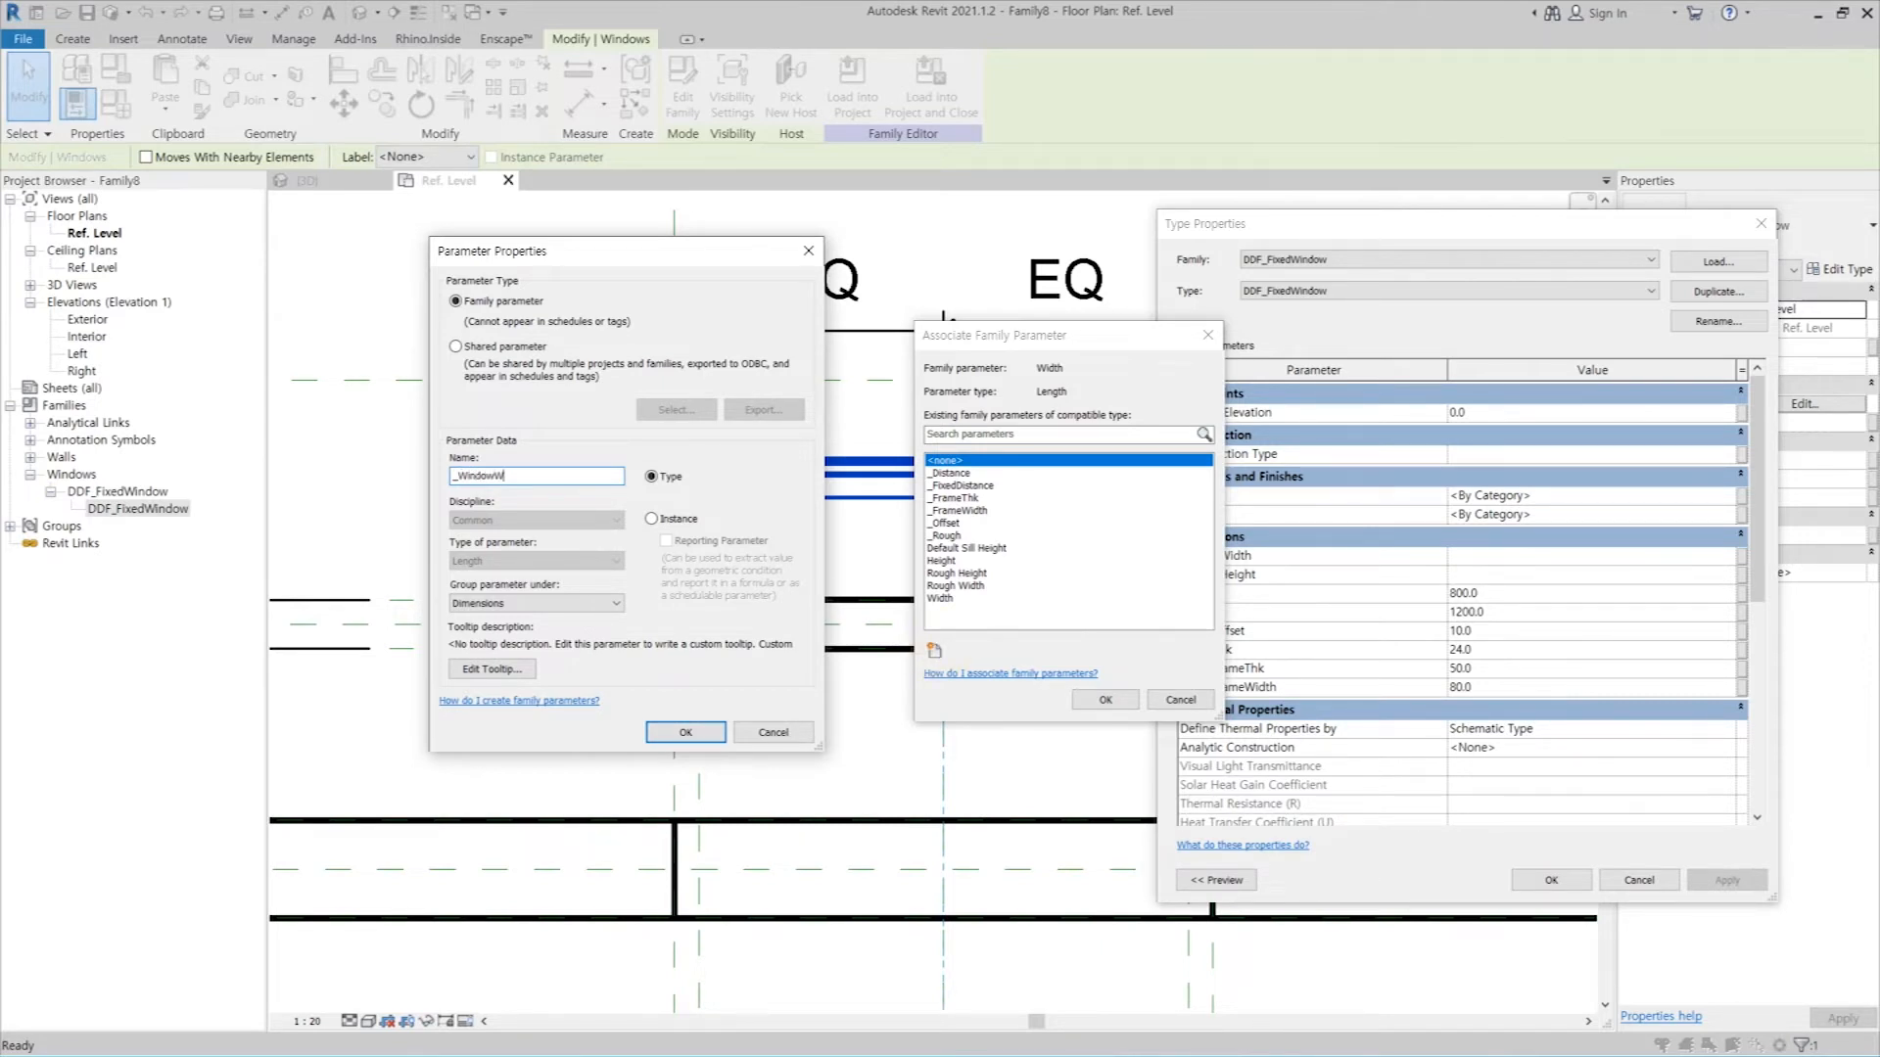
{"action": "key", "text": "Return"}
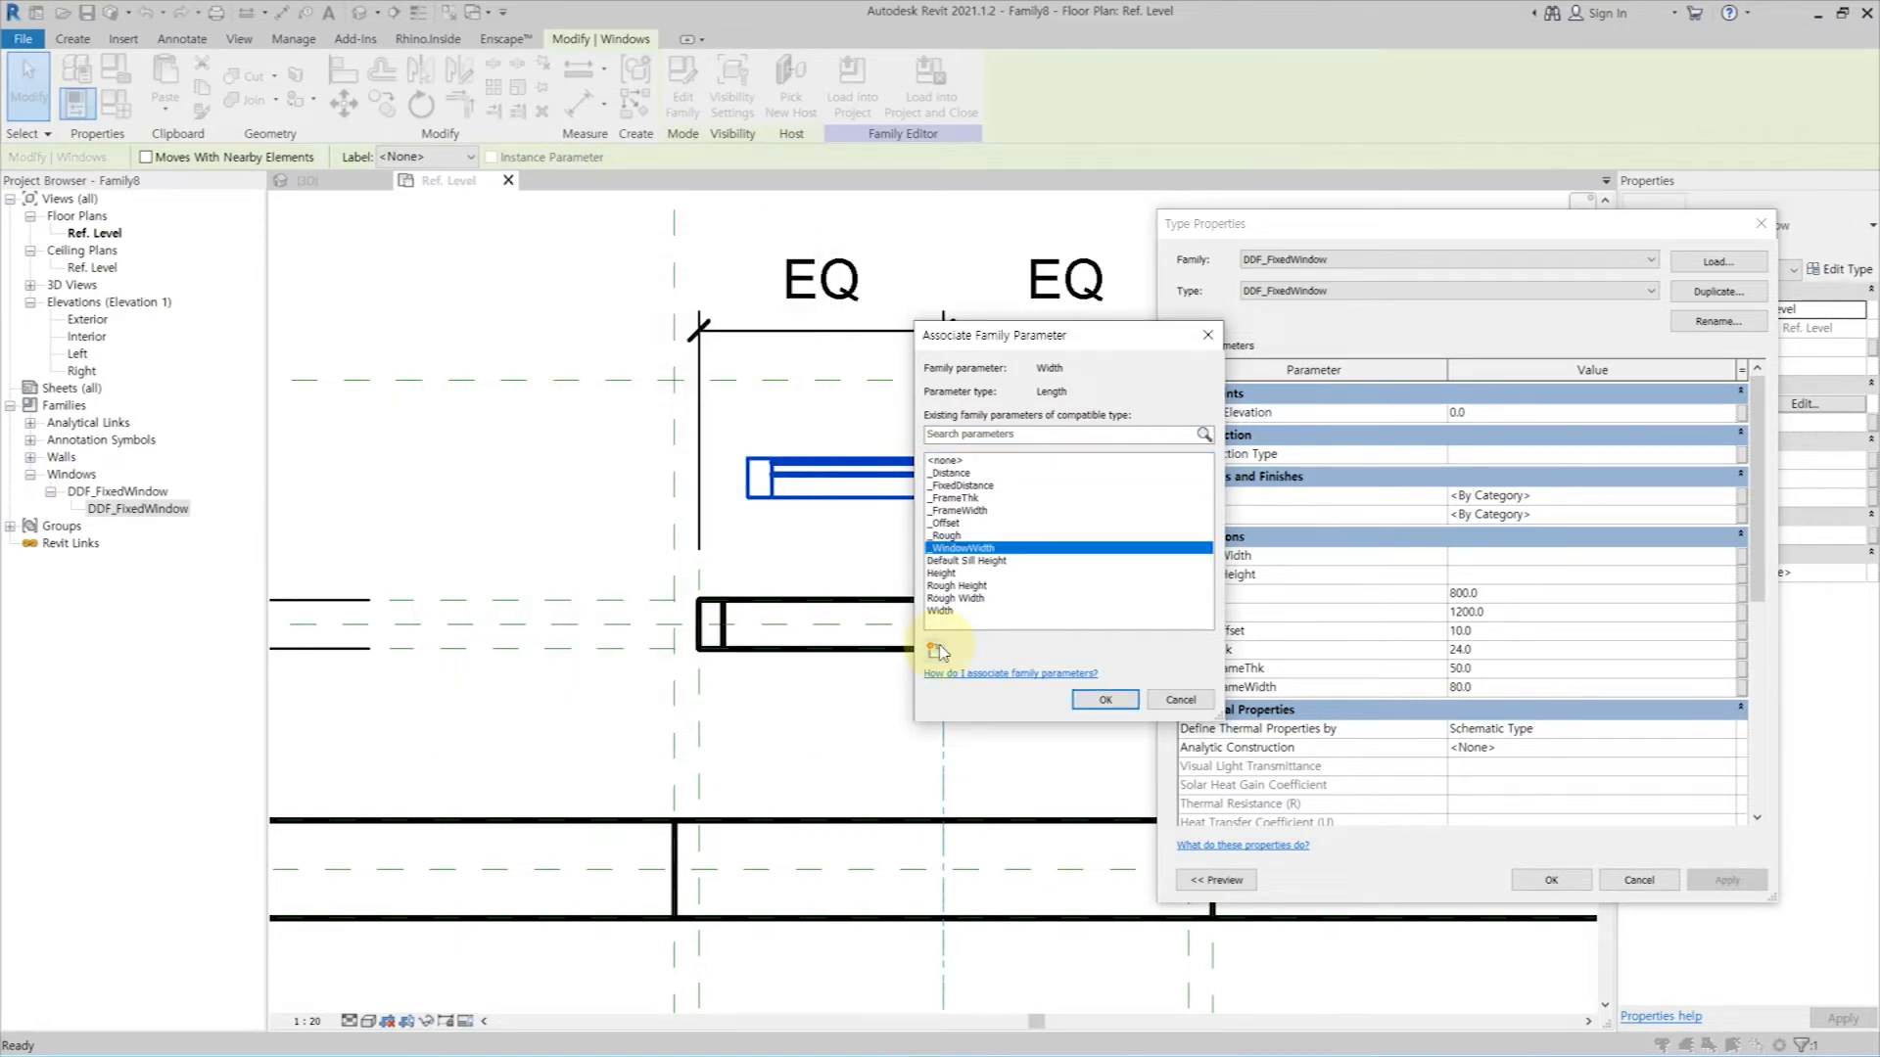
{"action": "left_click", "coordinate": [1134, 703]}
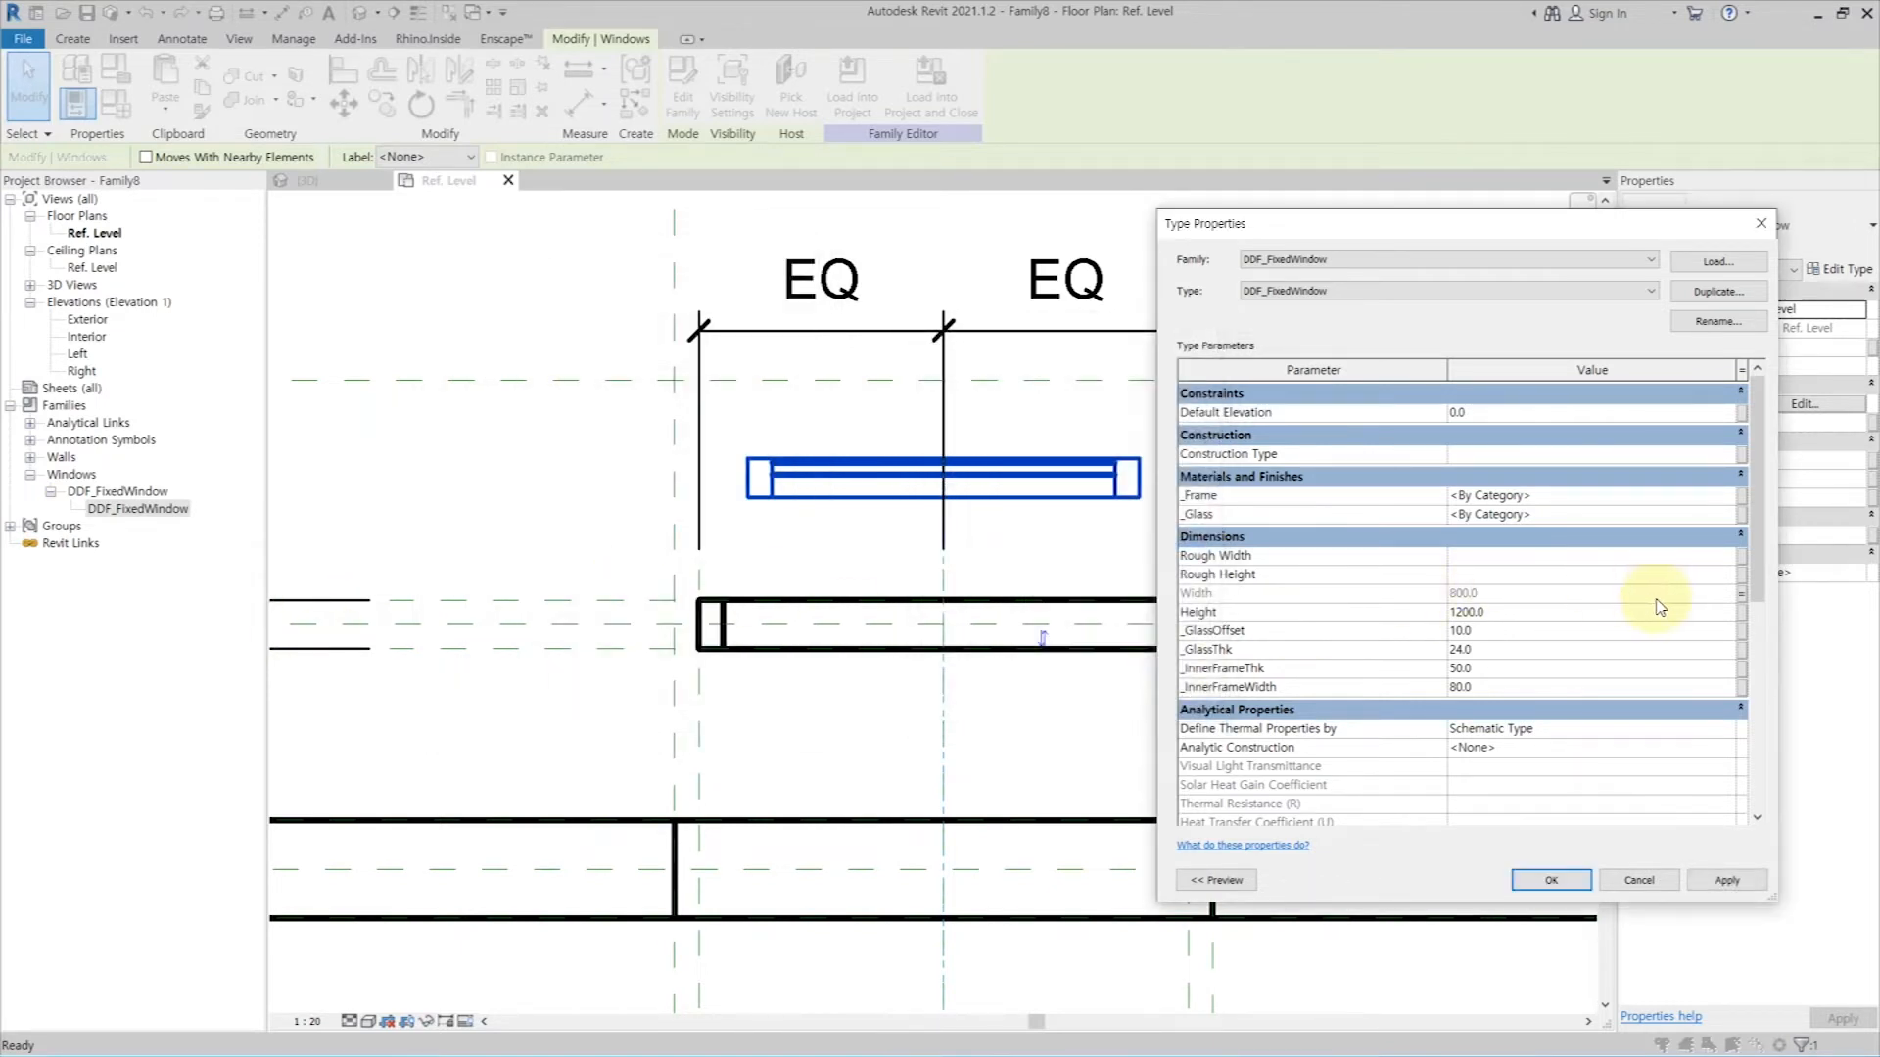
Step: Associate the nested window's Height with a new type parameter named _WindowHeight
{"action": "left_click", "coordinate": [1740, 614]}
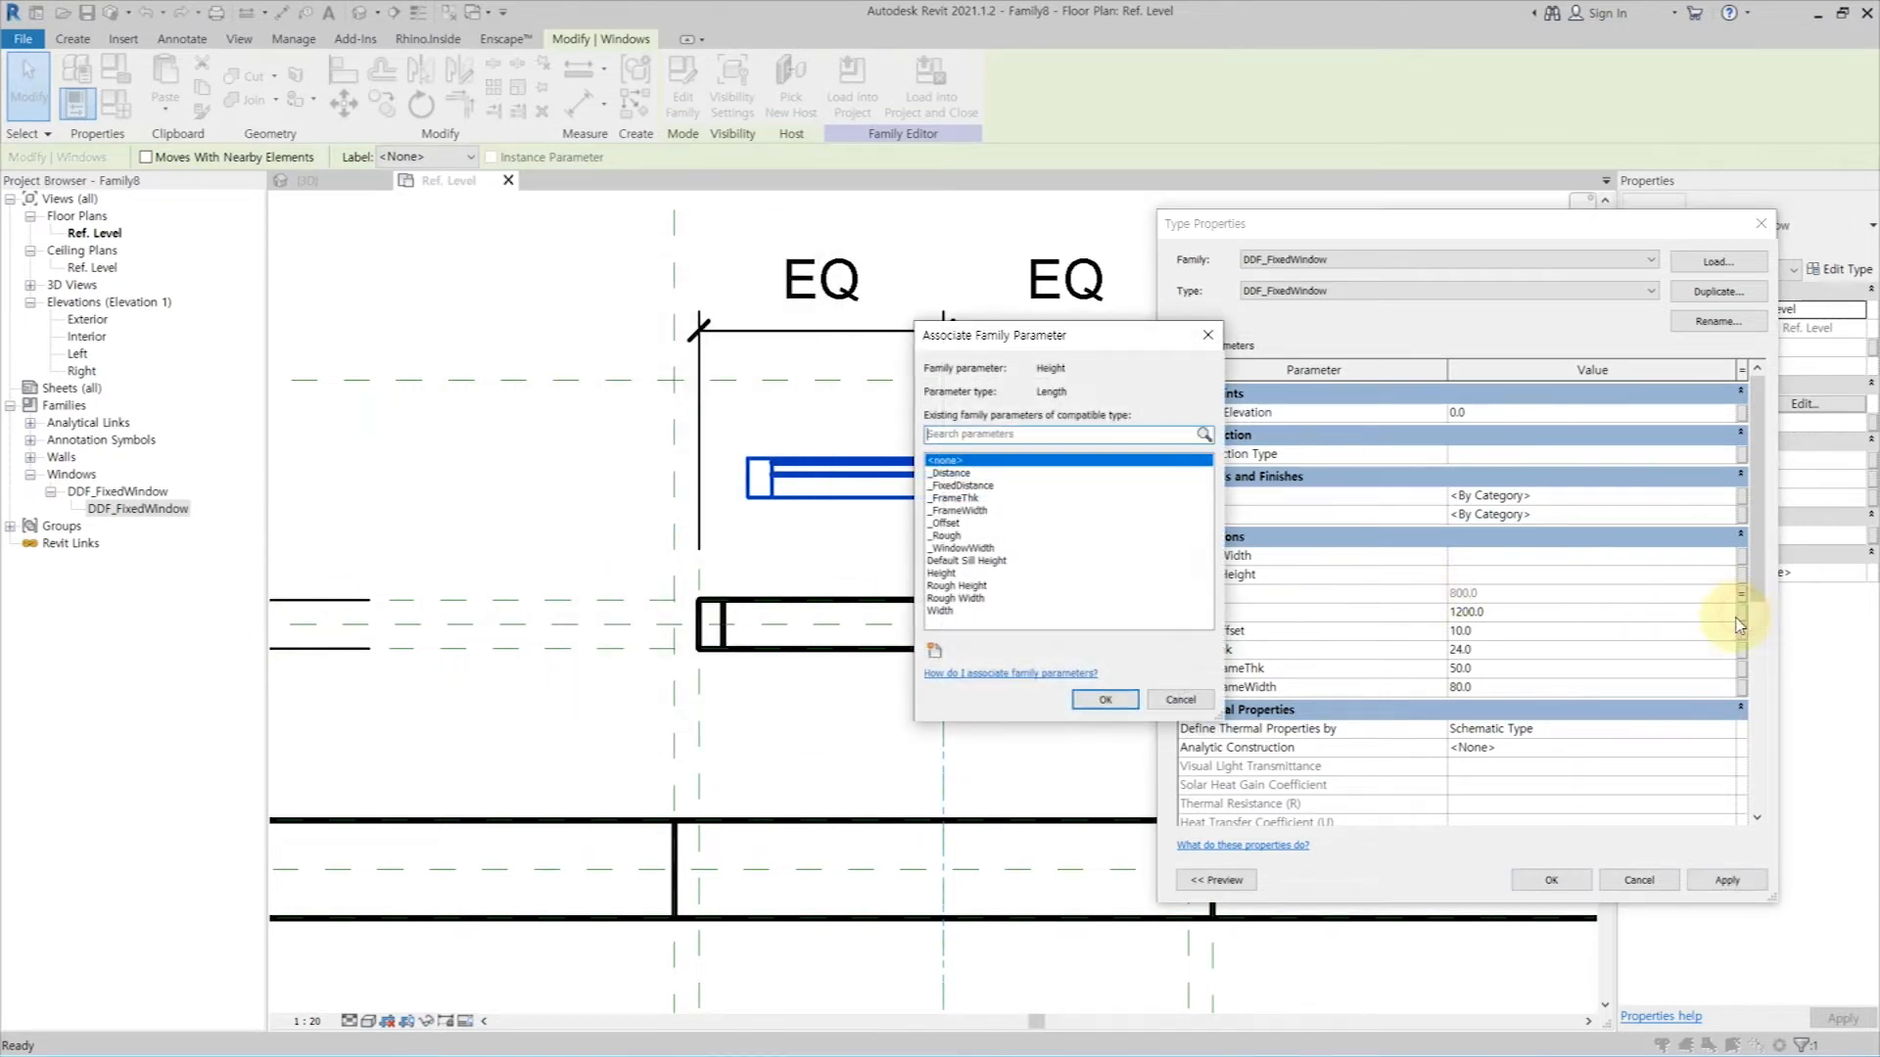
{"action": "left_click", "coordinate": [935, 651]}
{"action": "type", "text": "_WindowHeig"}
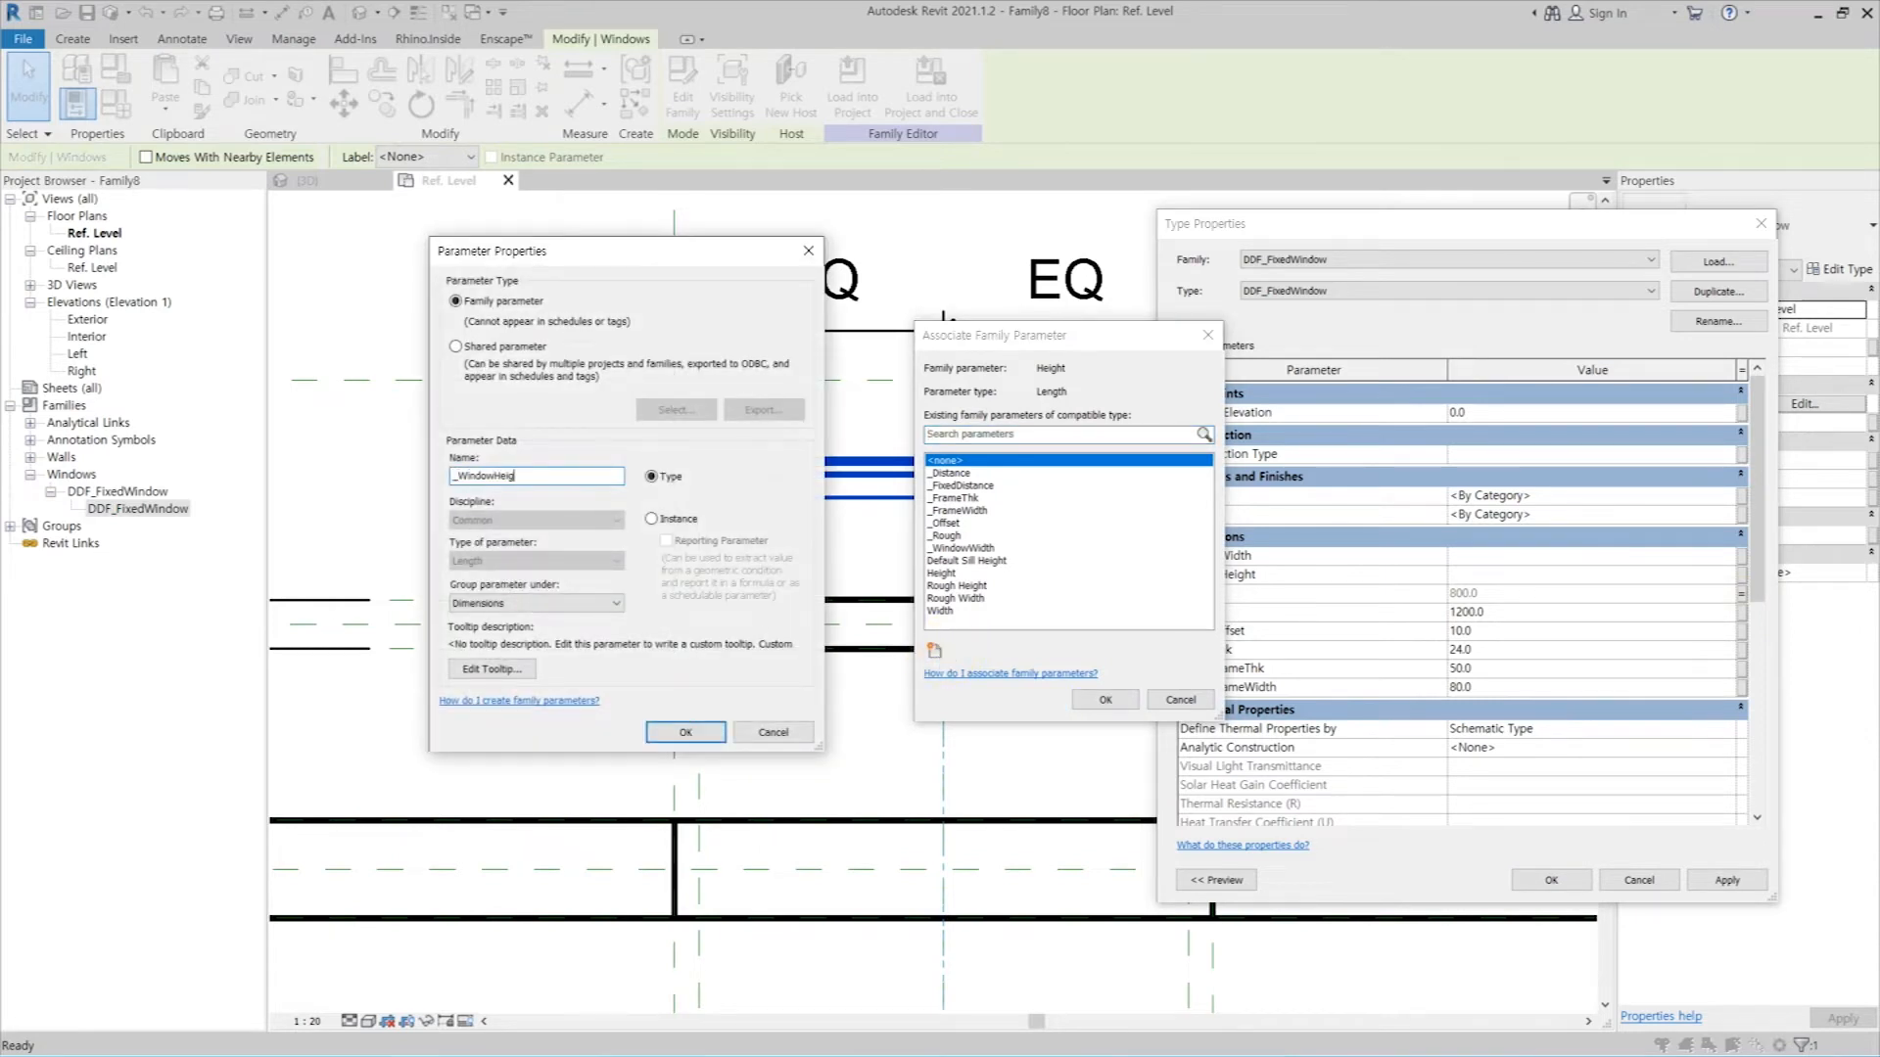
{"action": "type", "text": "ht"}
{"action": "key", "text": "Return"}
{"action": "left_click", "coordinate": [1124, 697]}
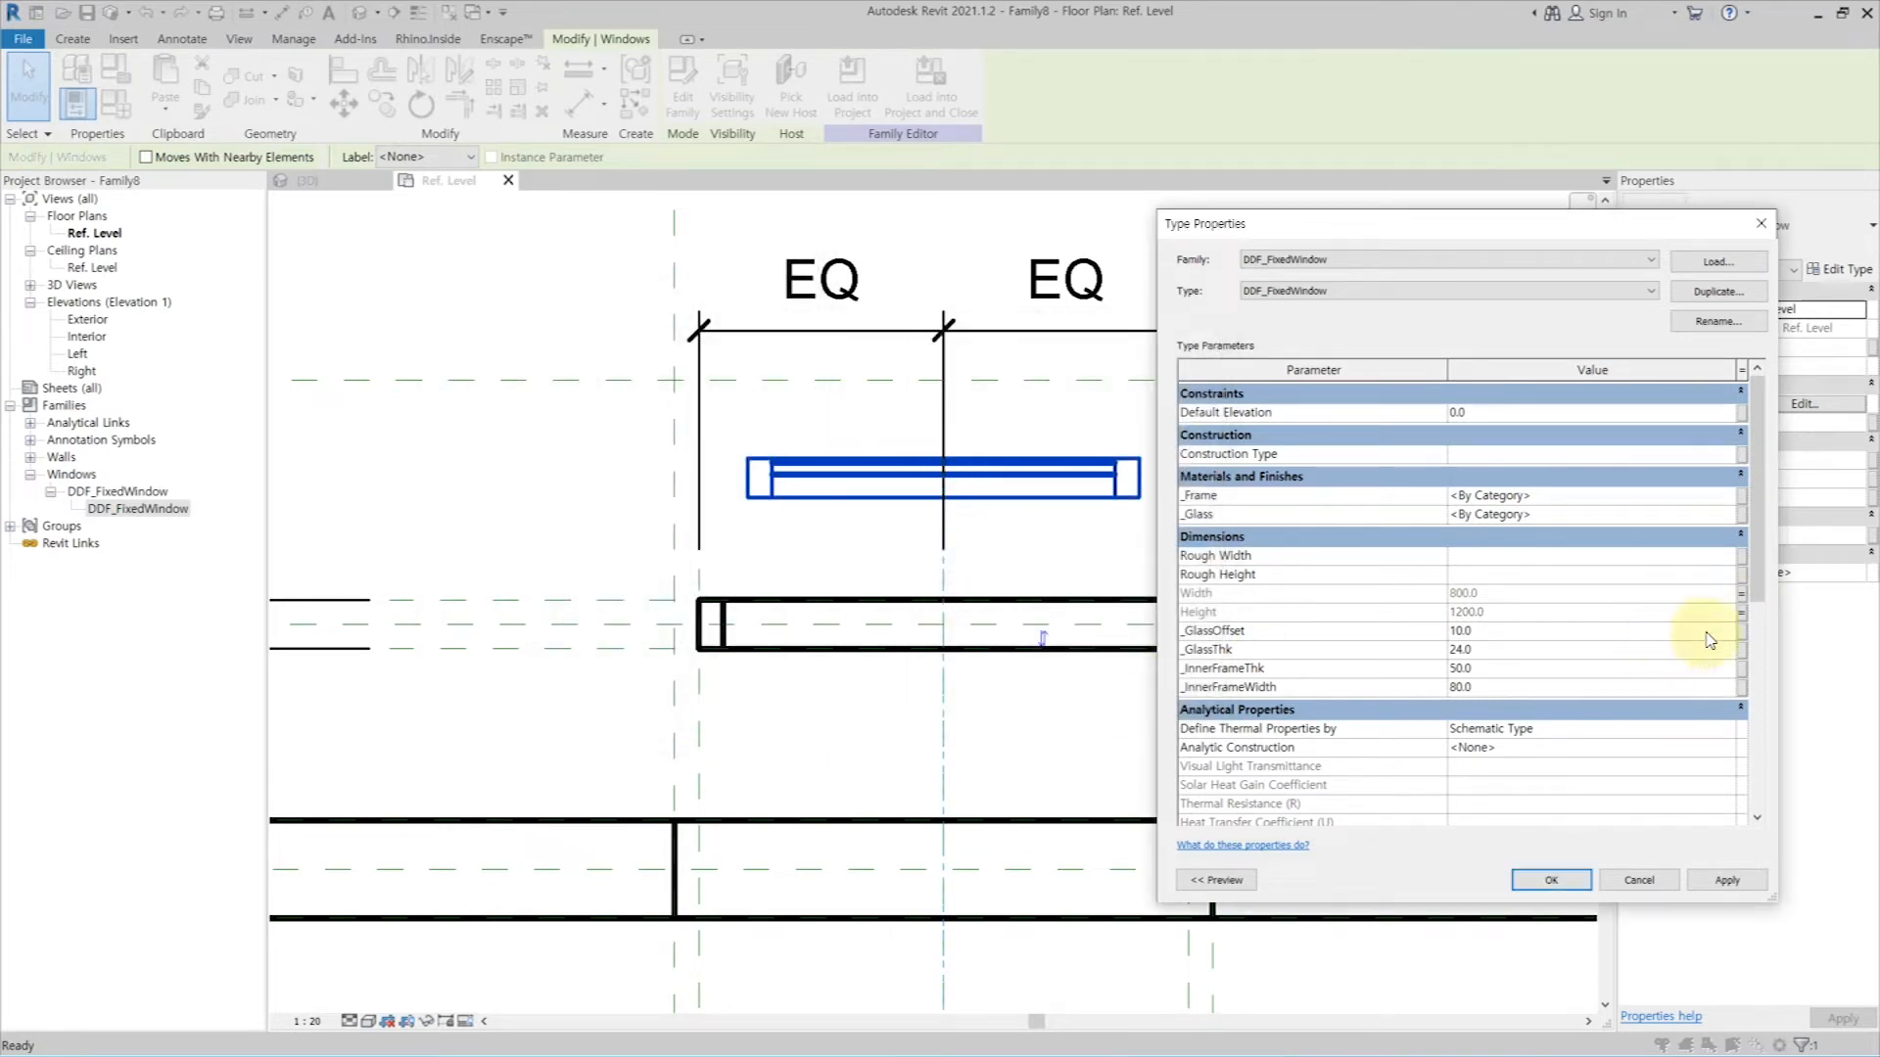
Step: Associate the nested window's _GlassOffset and _GlassThk with new type parameters of the same names
{"action": "left_click", "coordinate": [1740, 631]}
{"action": "left_click", "coordinate": [935, 651]}
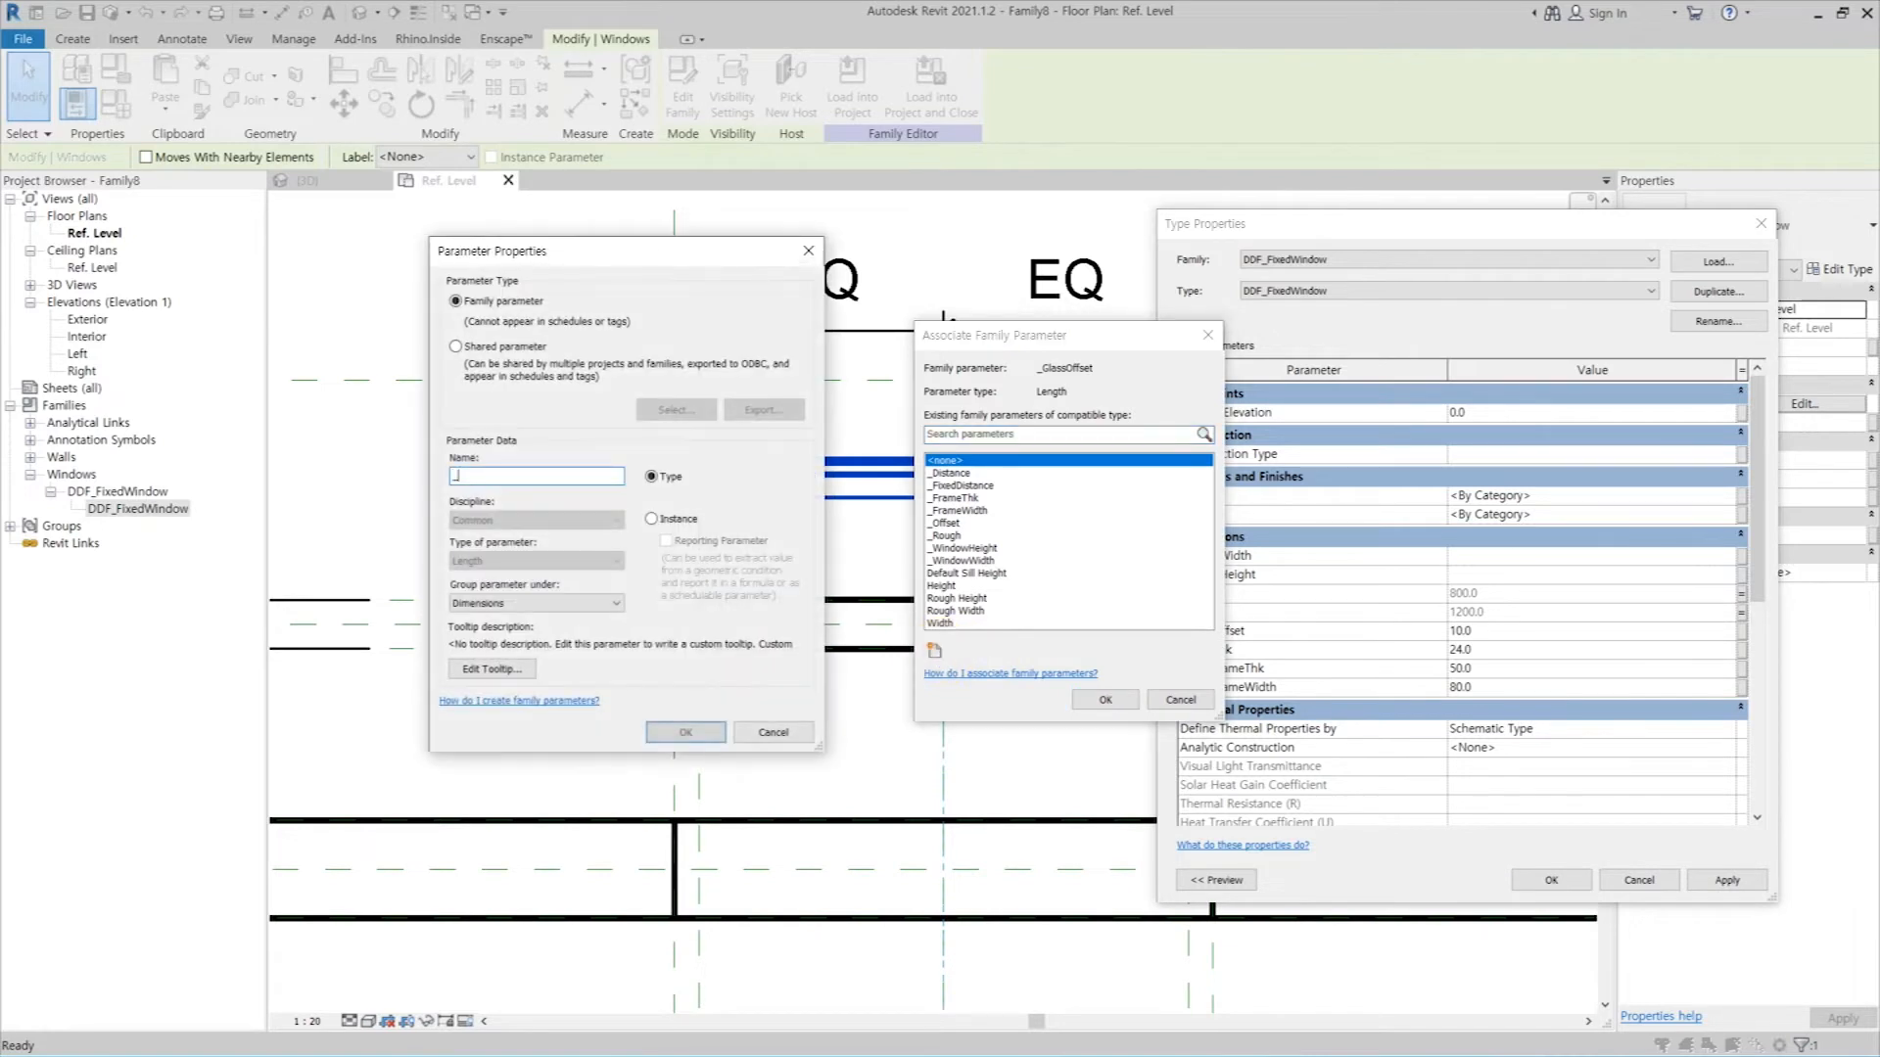
{"action": "type", "text": "_GlassOffset"}
{"action": "key", "text": "Return"}
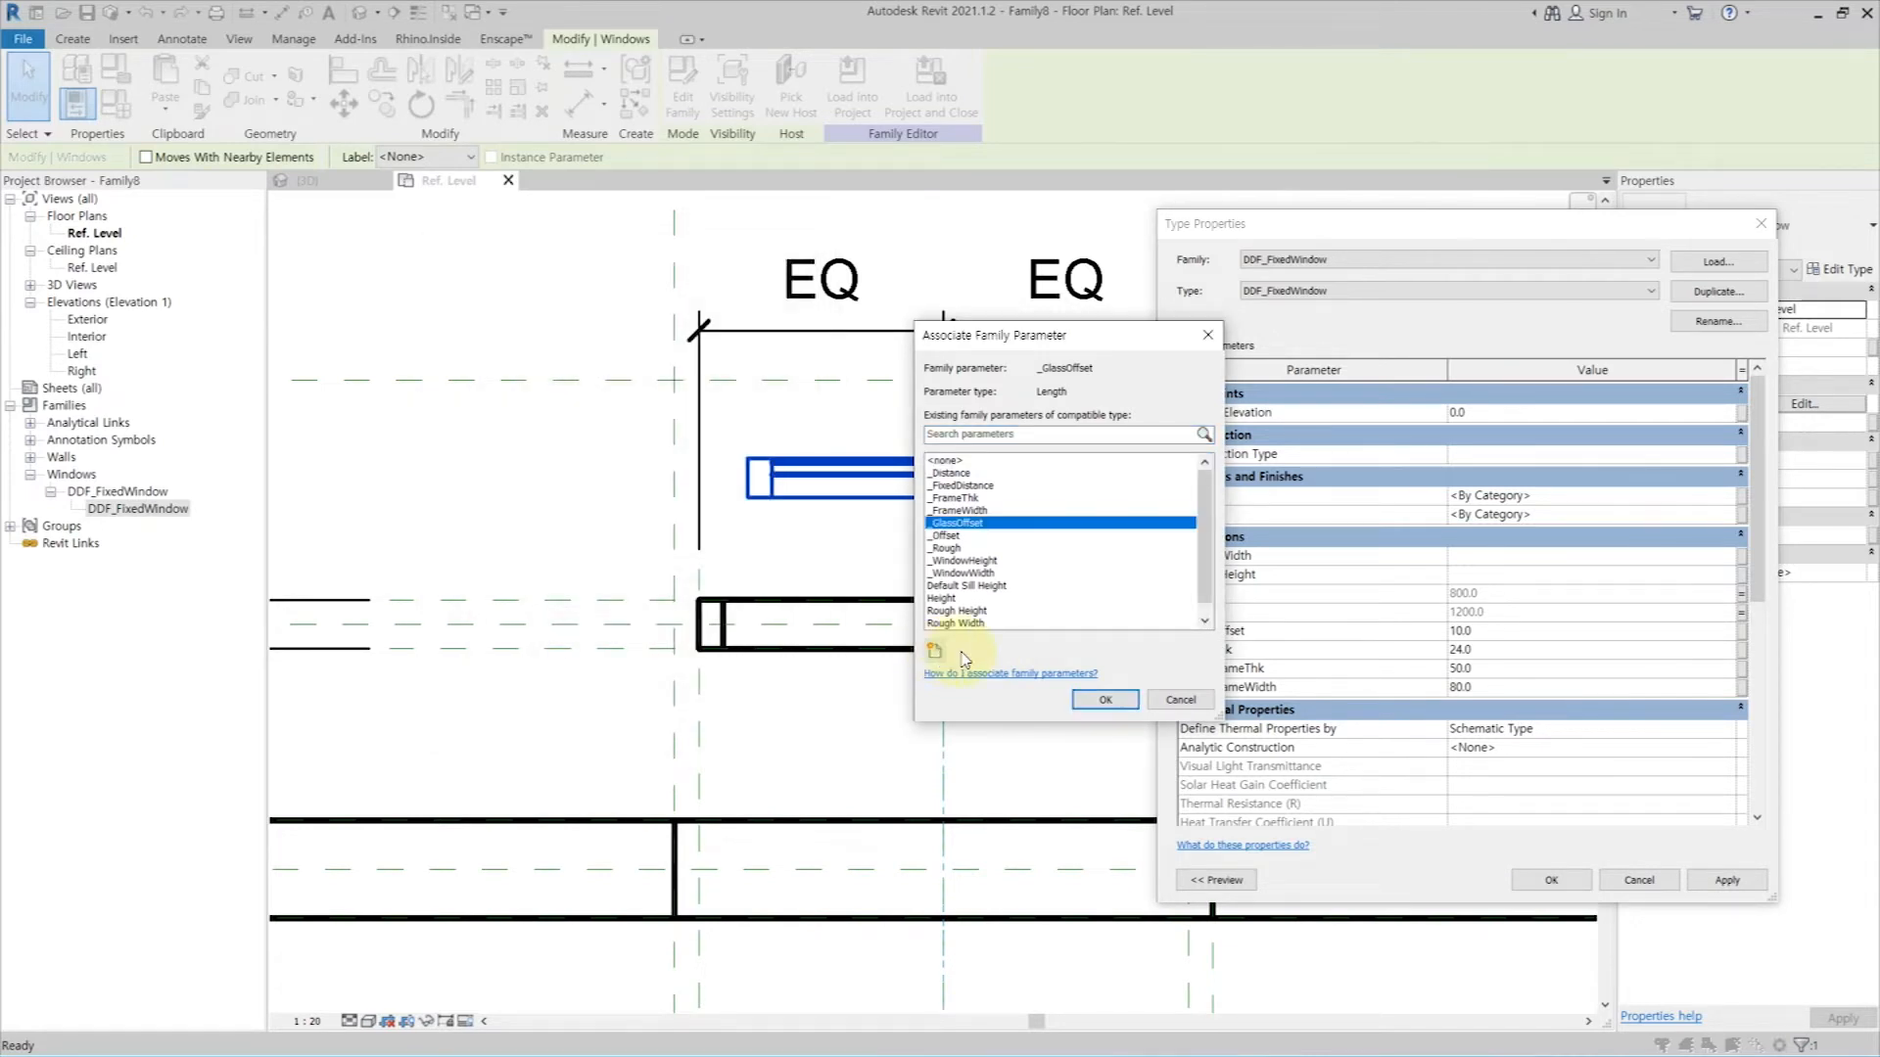
{"action": "left_click", "coordinate": [1103, 701]}
{"action": "left_click", "coordinate": [1740, 649]}
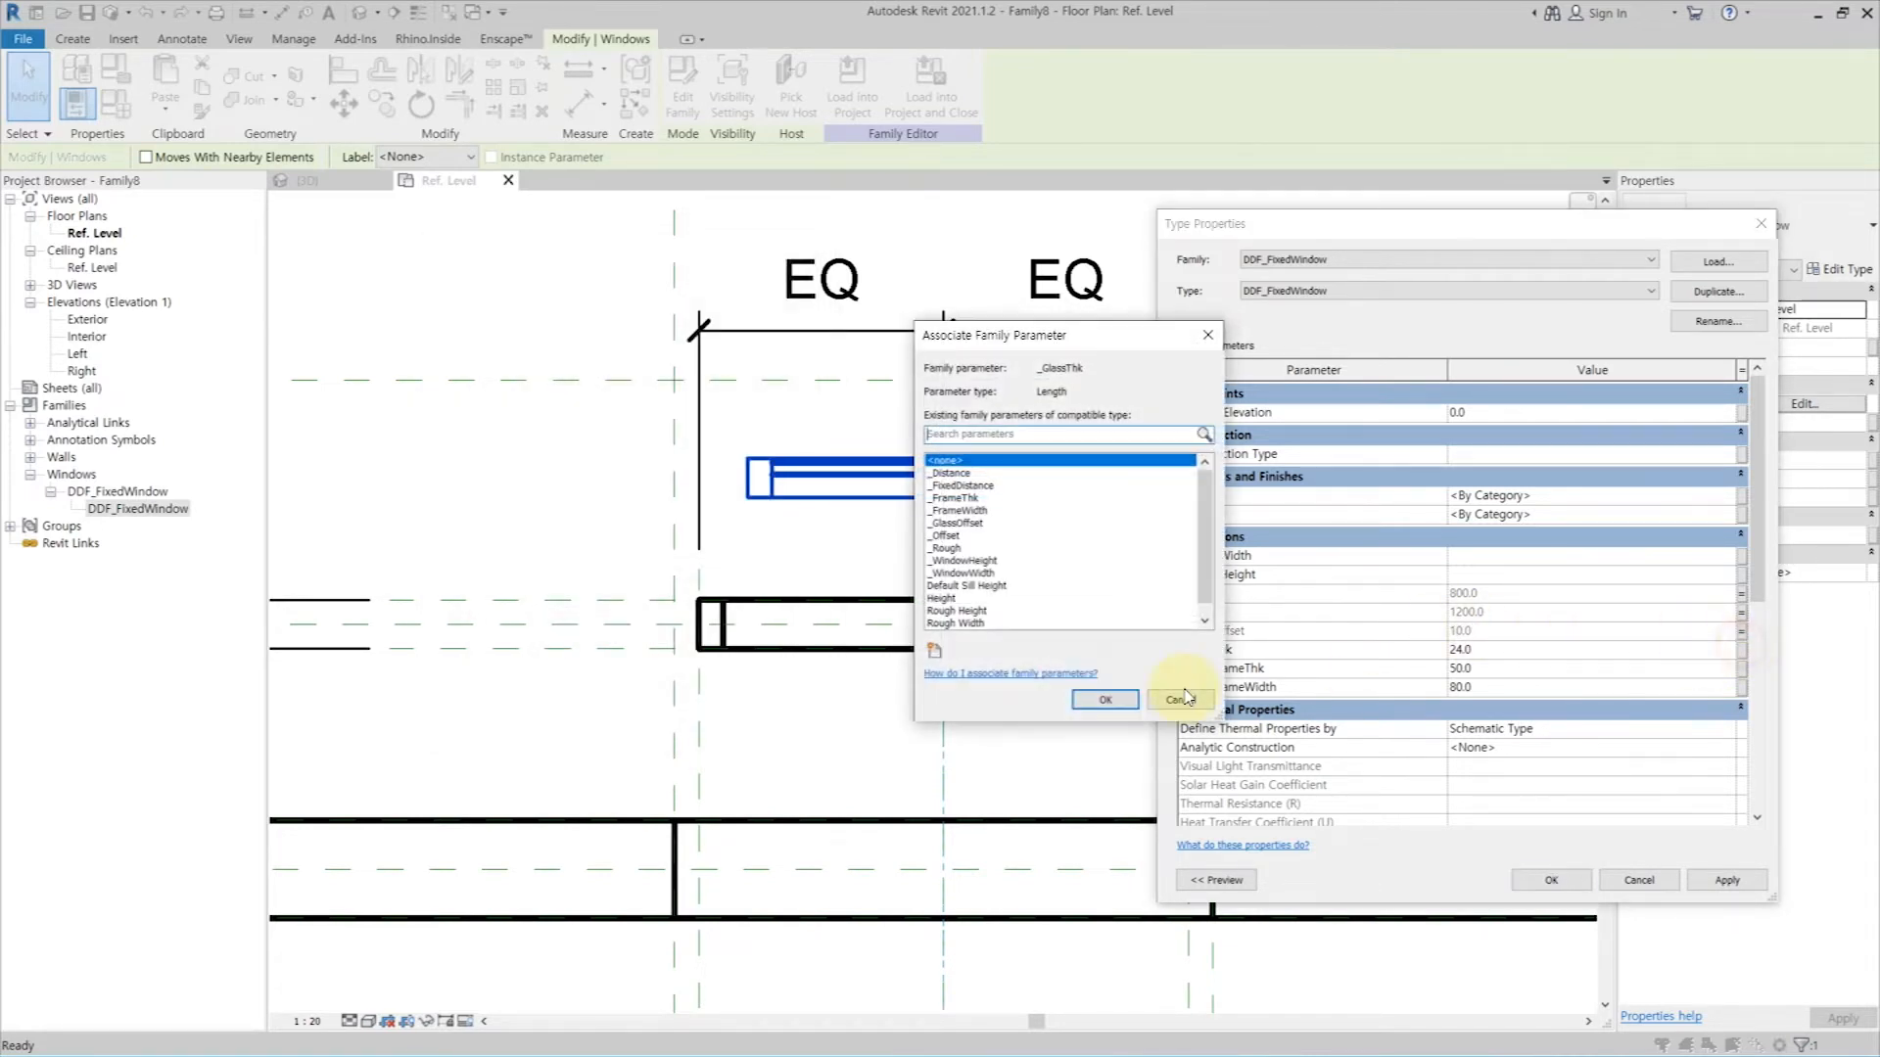
{"action": "left_click", "coordinate": [934, 652]}
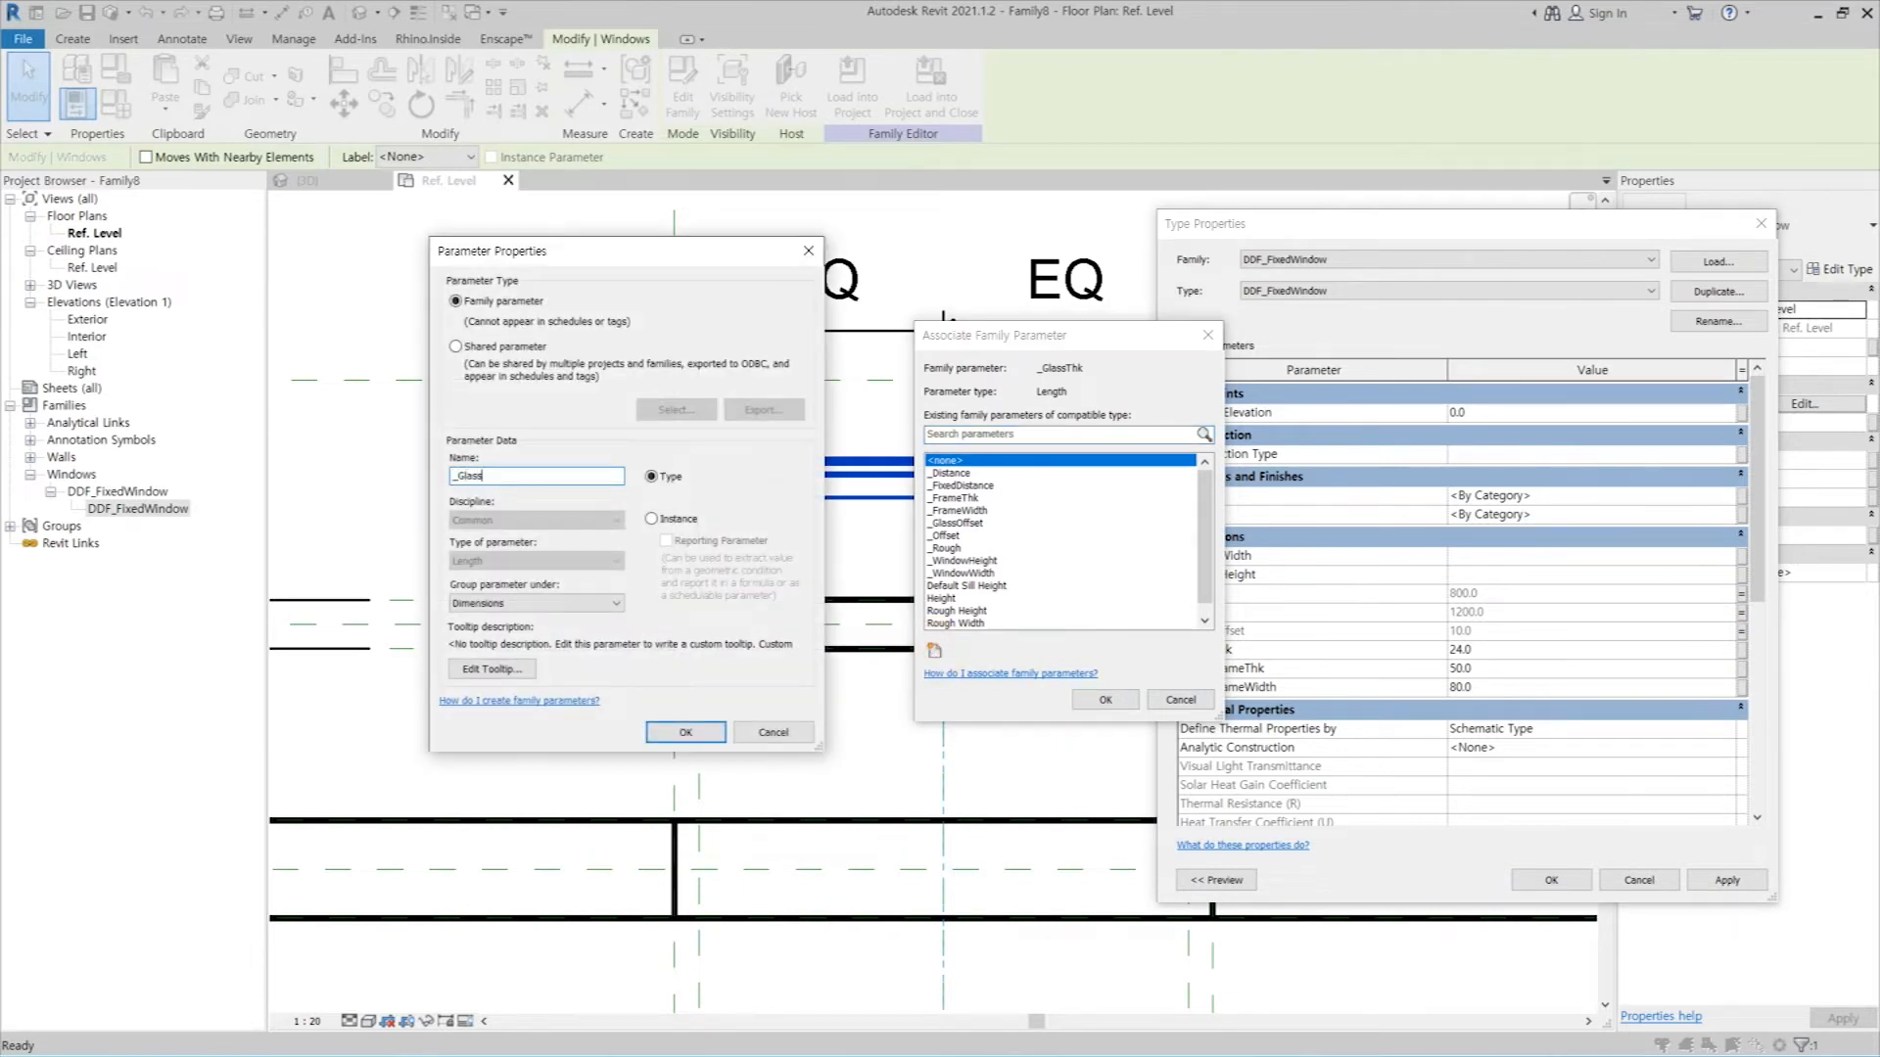
{"action": "key", "text": "Return"}
{"action": "left_click", "coordinate": [1104, 699]}
Step: Associate the nested window's _InnerFrameThk and _InnerFrameWidth with new type parameters of the same names
{"action": "left_click", "coordinate": [1740, 670]}
{"action": "left_click", "coordinate": [934, 653]}
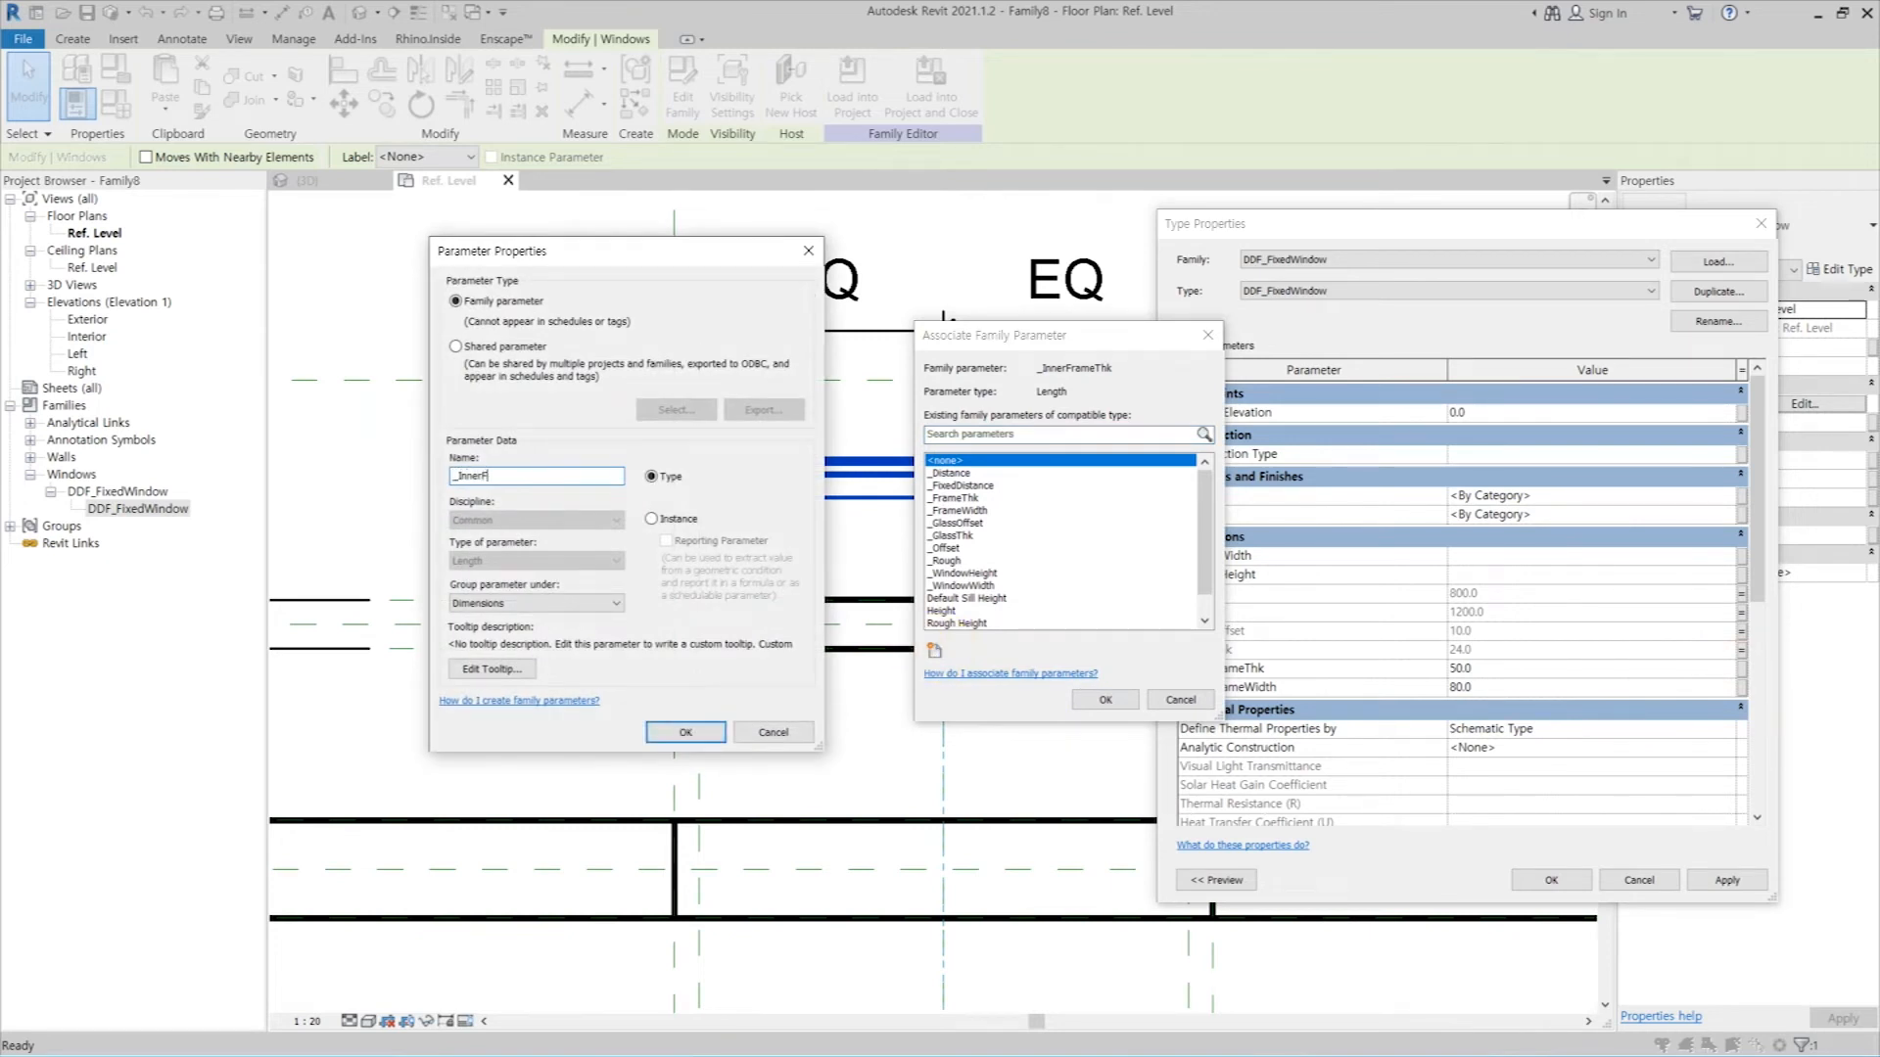
{"action": "key", "text": "Return"}
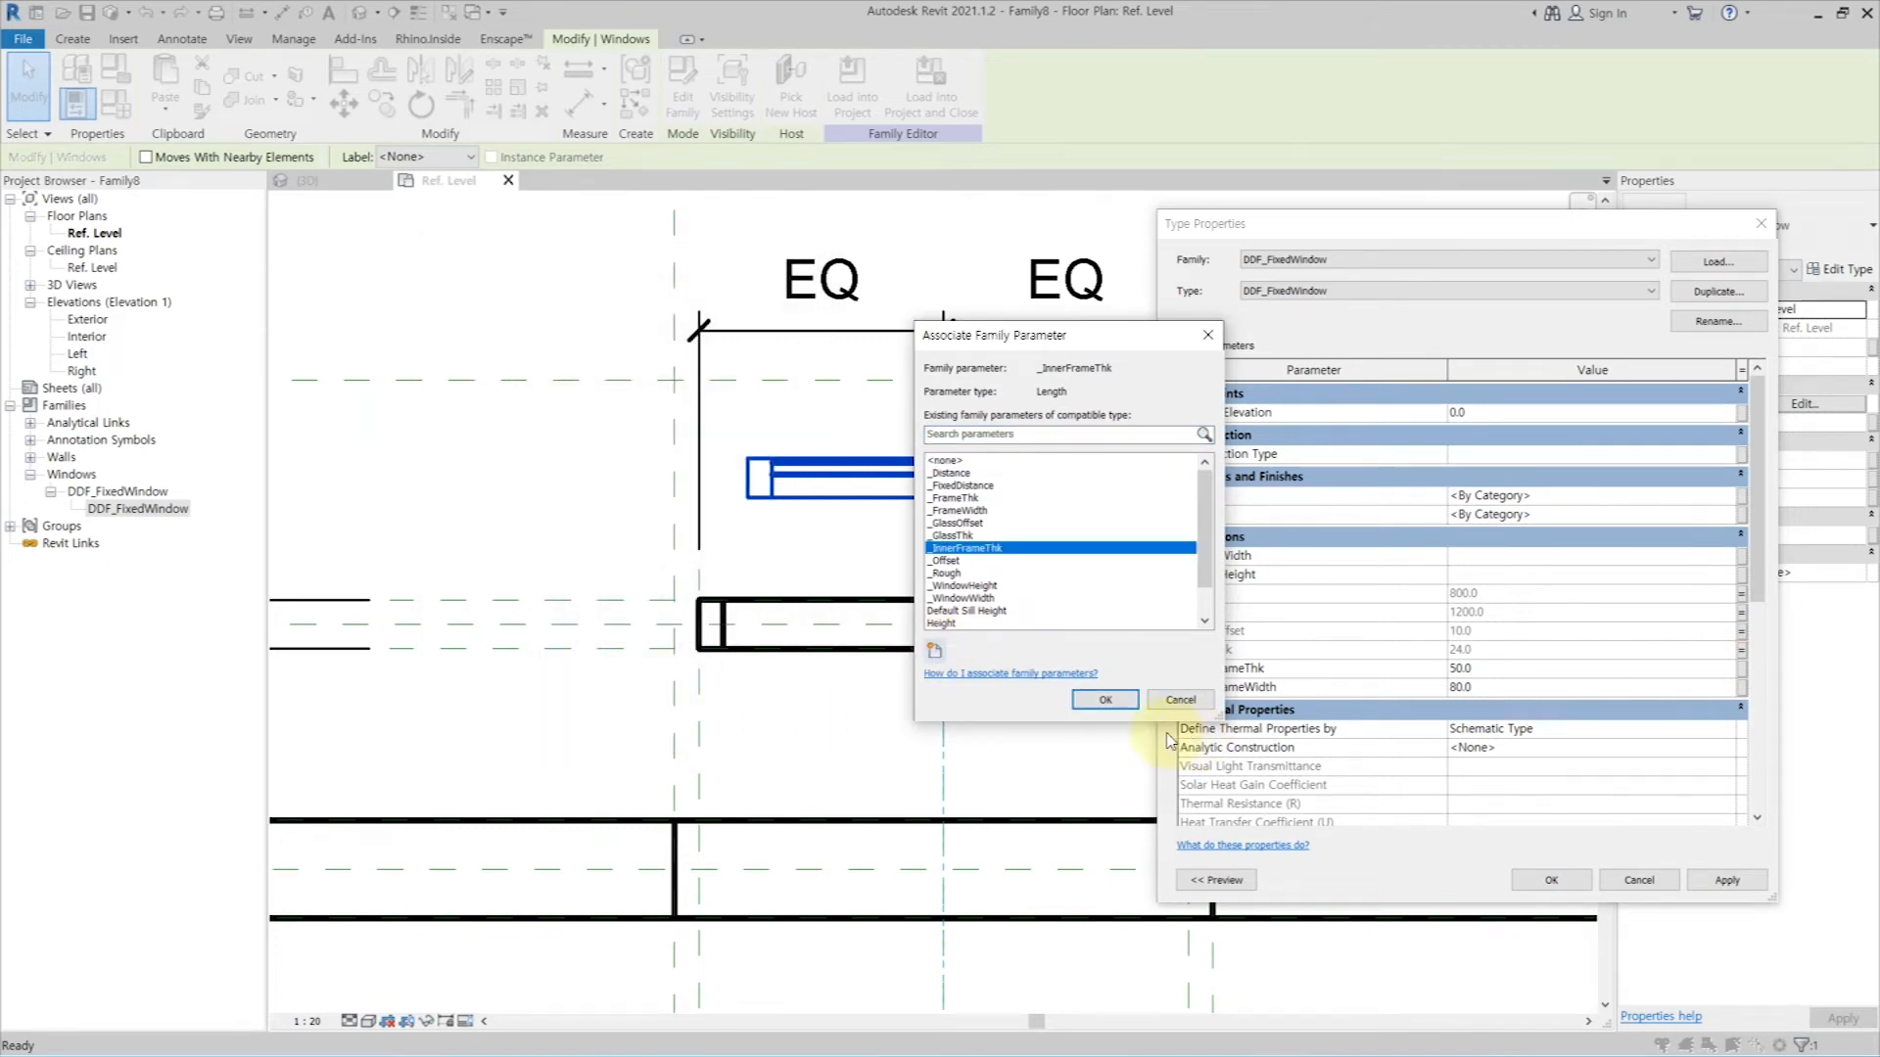
{"action": "key", "text": "Return"}
{"action": "left_click", "coordinate": [1742, 687]}
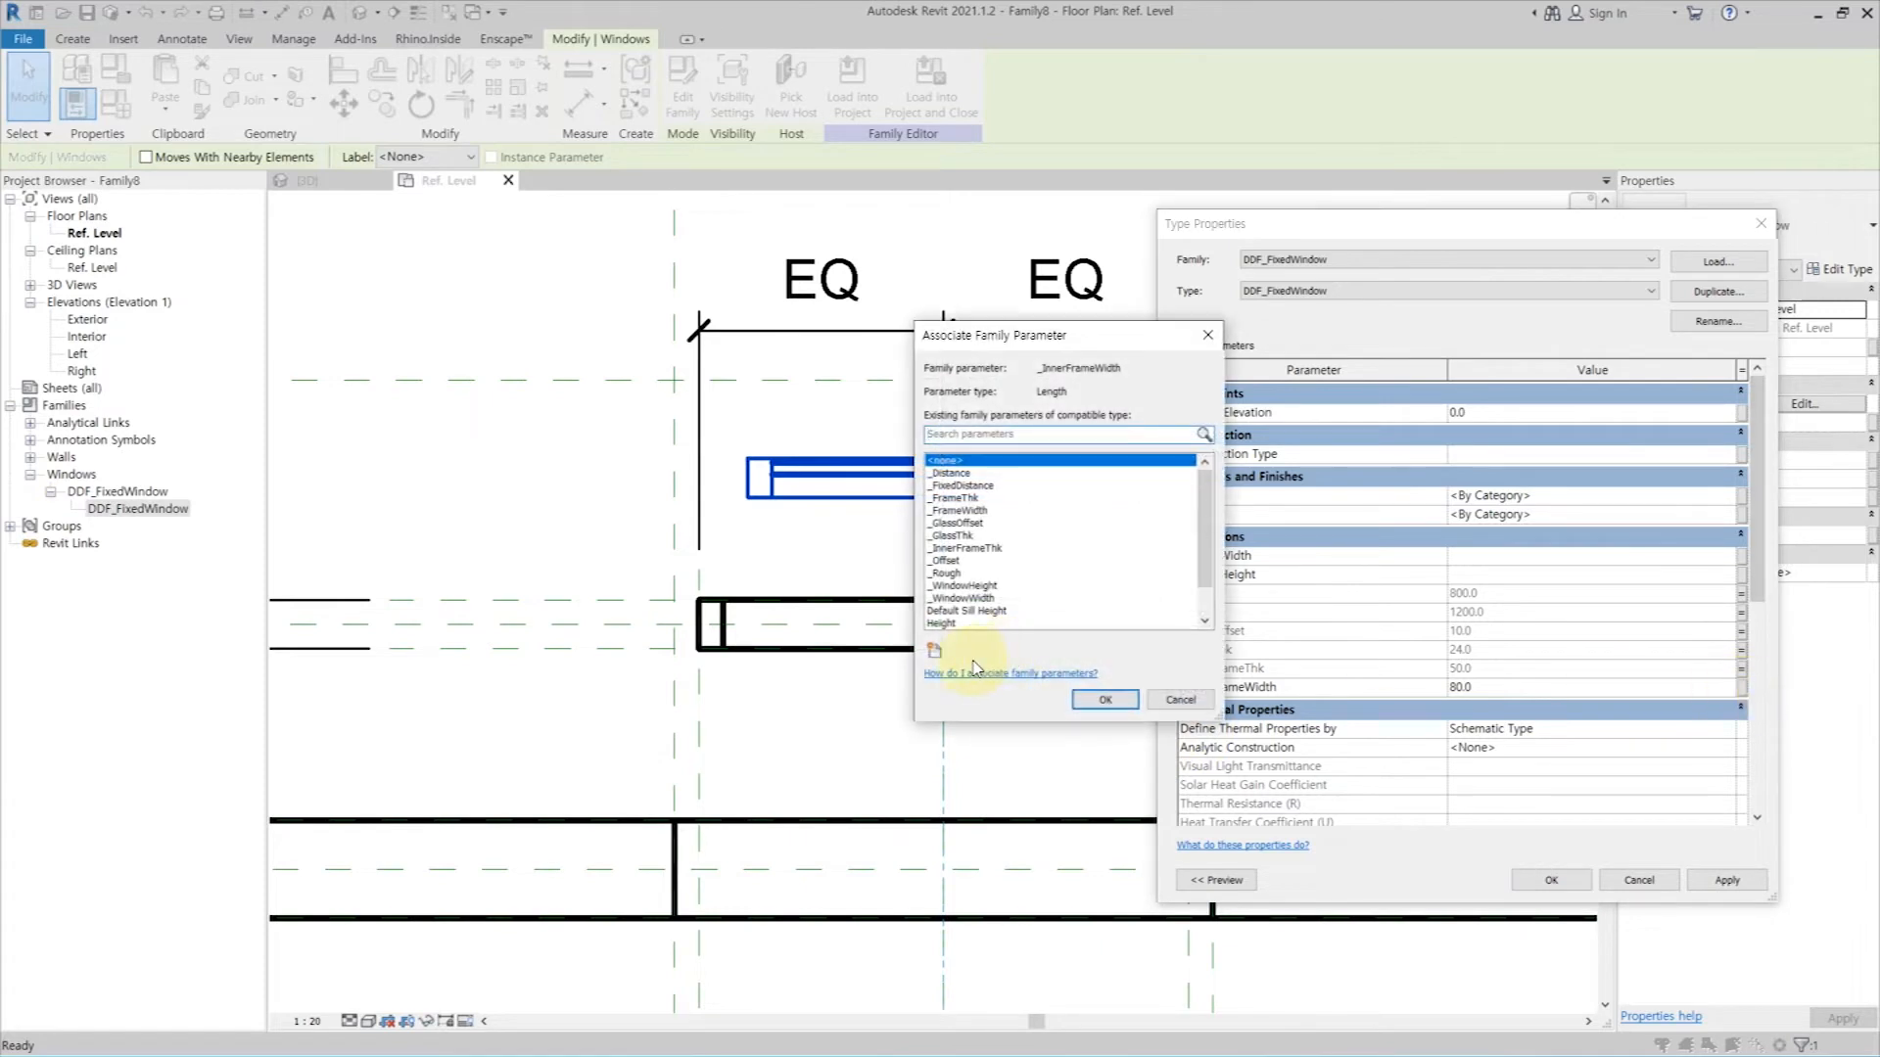
{"action": "left_click", "coordinate": [934, 652]}
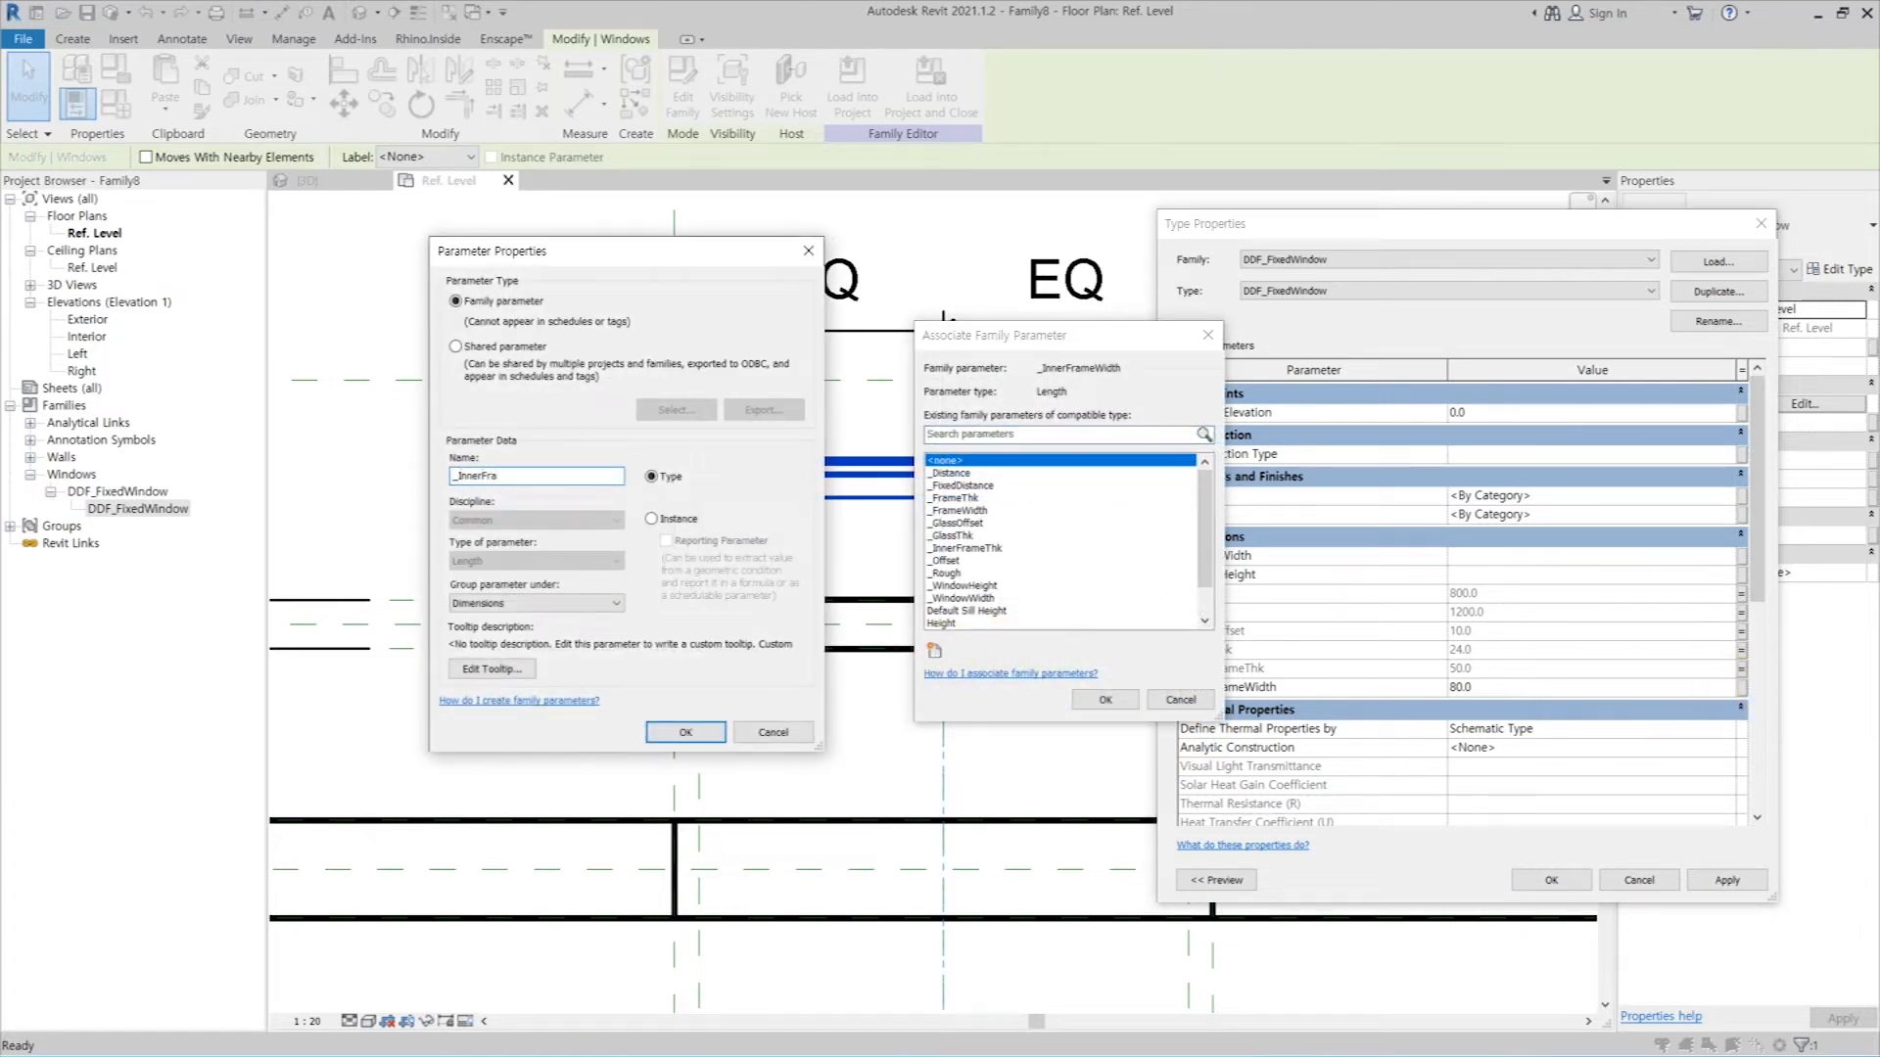
{"action": "type", "text": "_InnerFrameWidth"}
{"action": "key", "text": "Return"}
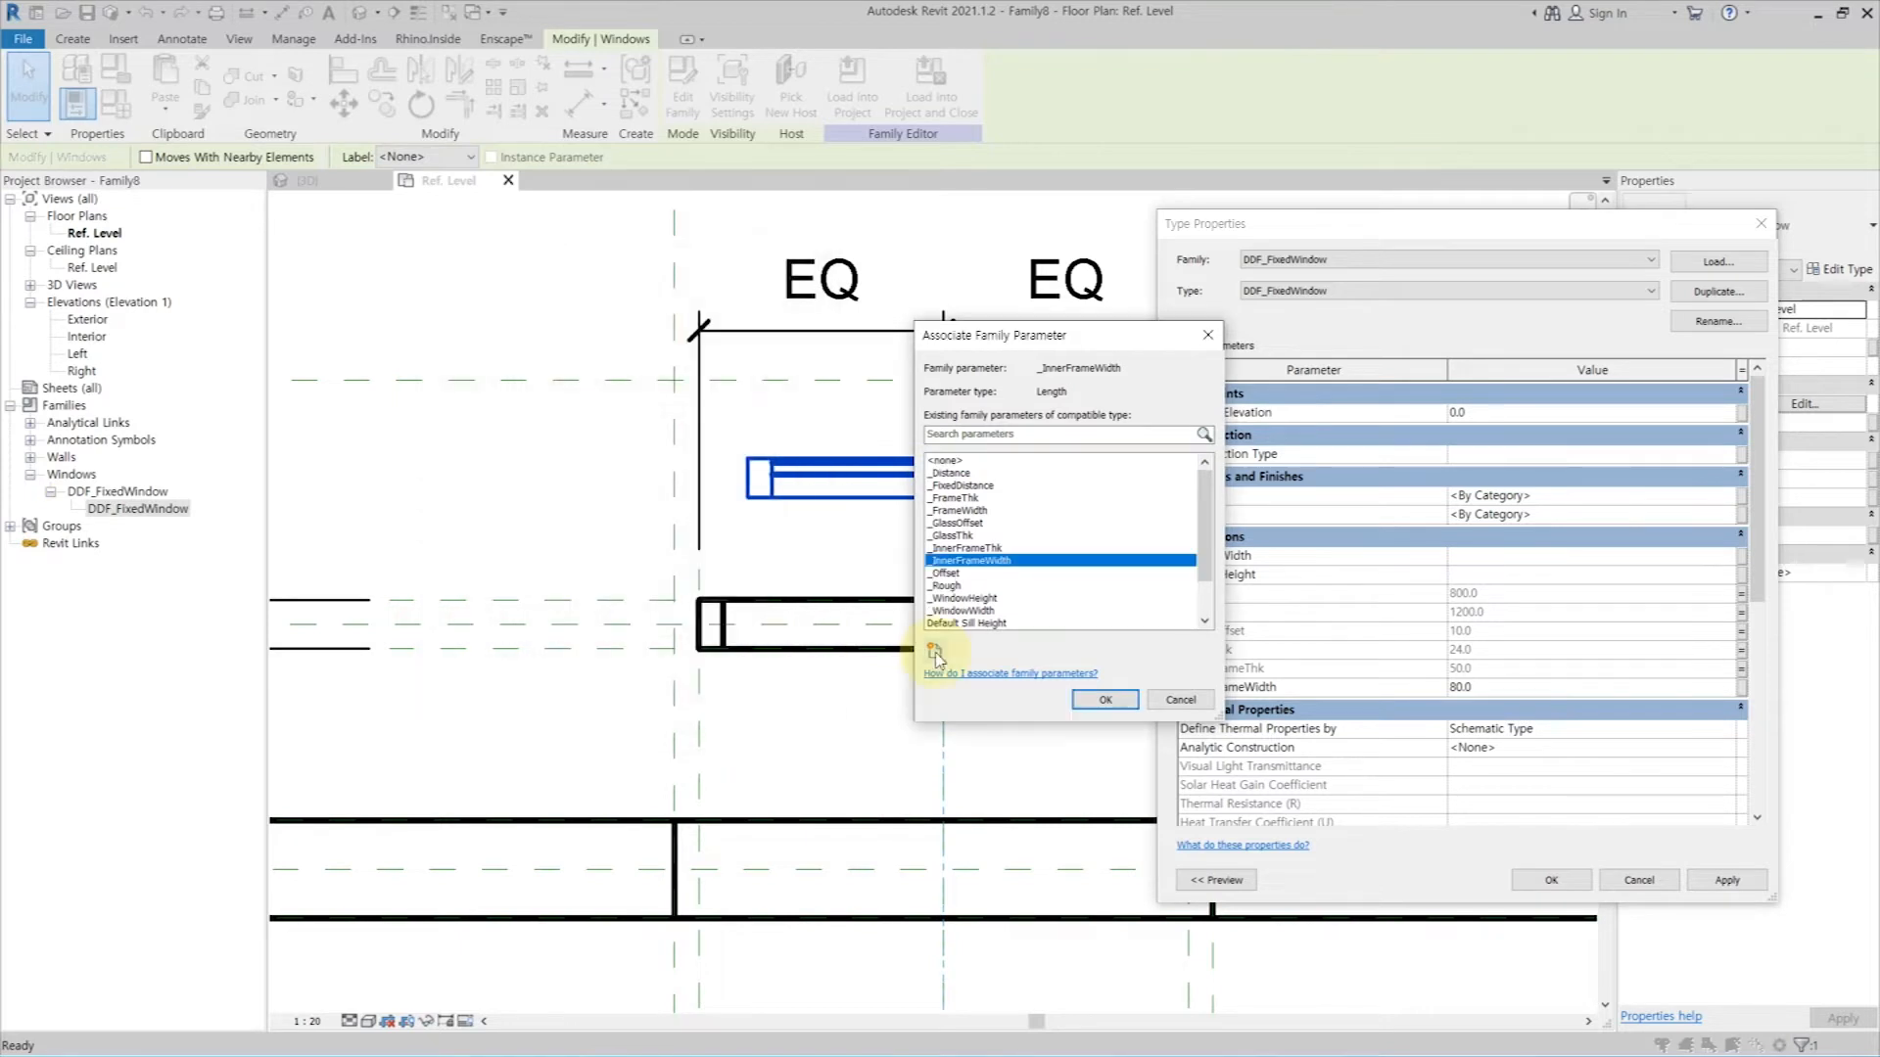
{"action": "left_click", "coordinate": [1106, 698]}
Step: Associate the nested window's _Frame material with a new type parameter named _Frame
{"action": "scroll", "coordinate": [1669, 593], "scroll_direction": "down", "scroll_amount": 5}
{"action": "scroll", "coordinate": [1668, 592], "scroll_direction": "up", "scroll_amount": 2}
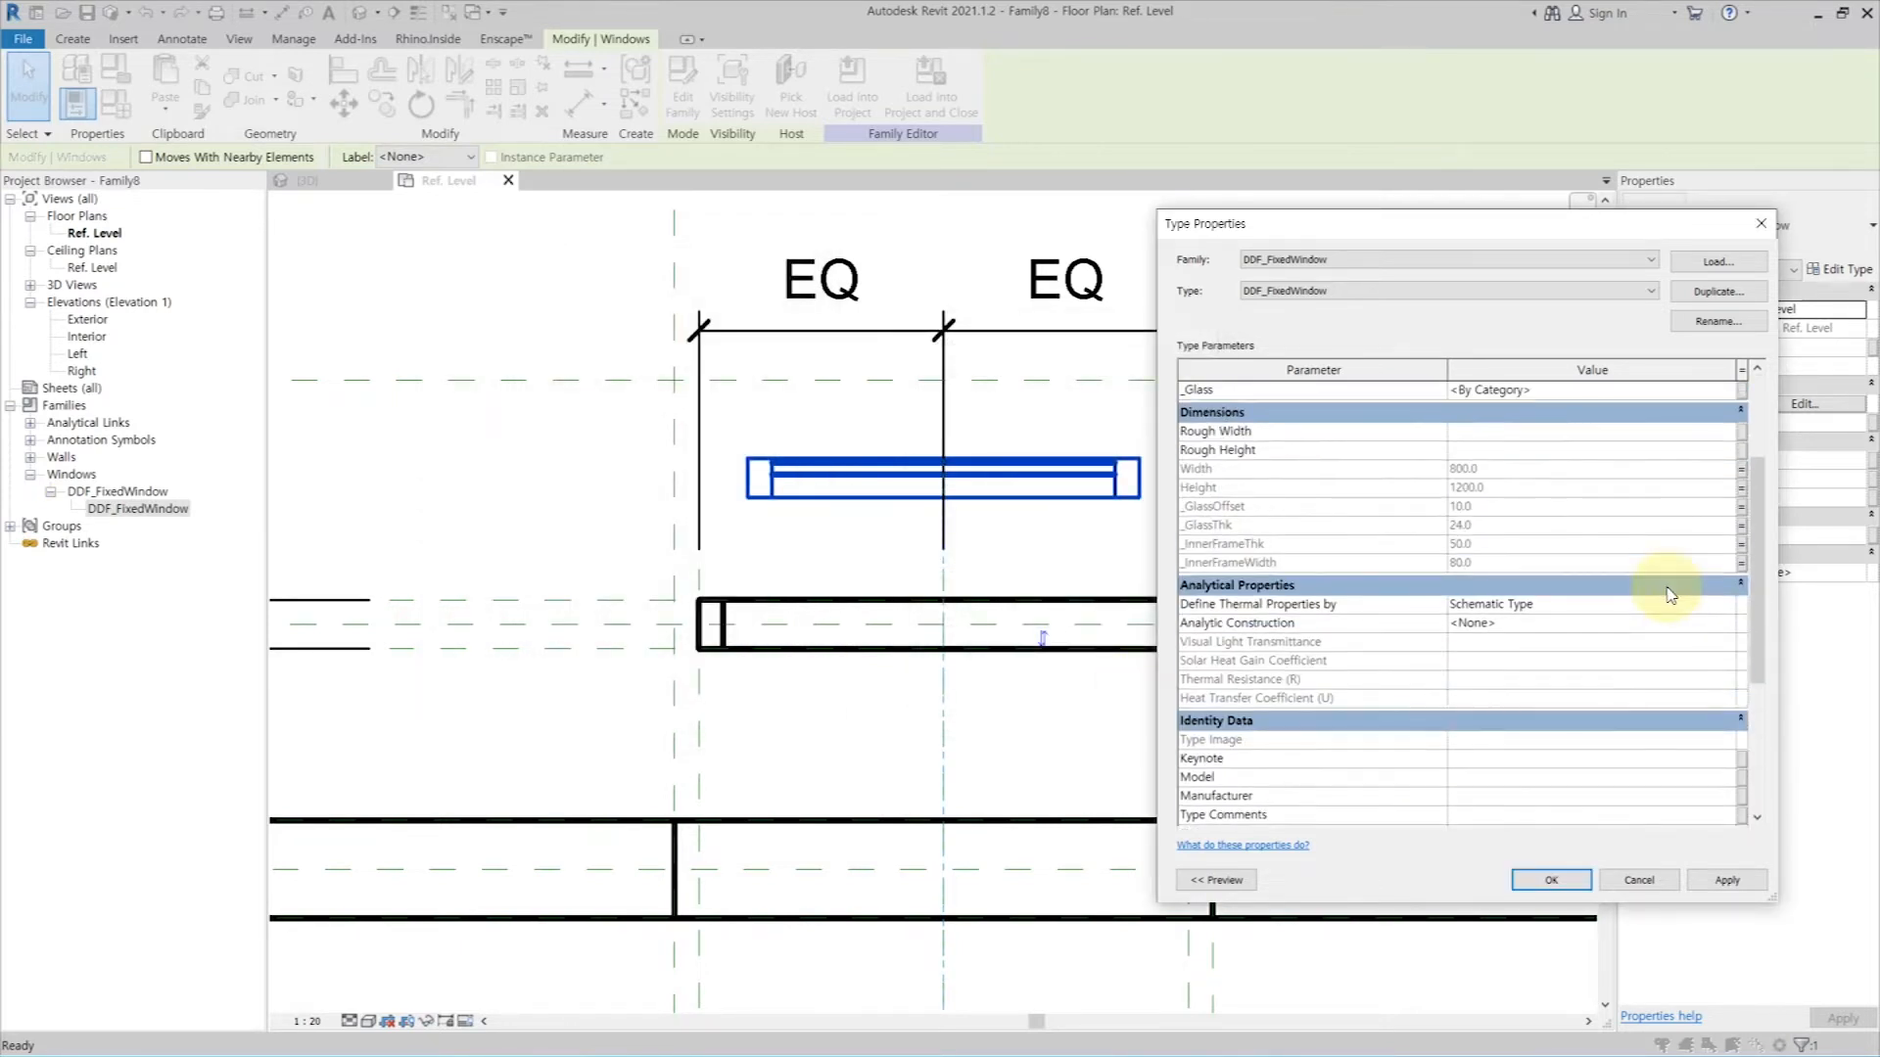
{"action": "scroll", "coordinate": [1668, 593], "scroll_direction": "up", "scroll_amount": 3}
{"action": "left_click", "coordinate": [1741, 495]}
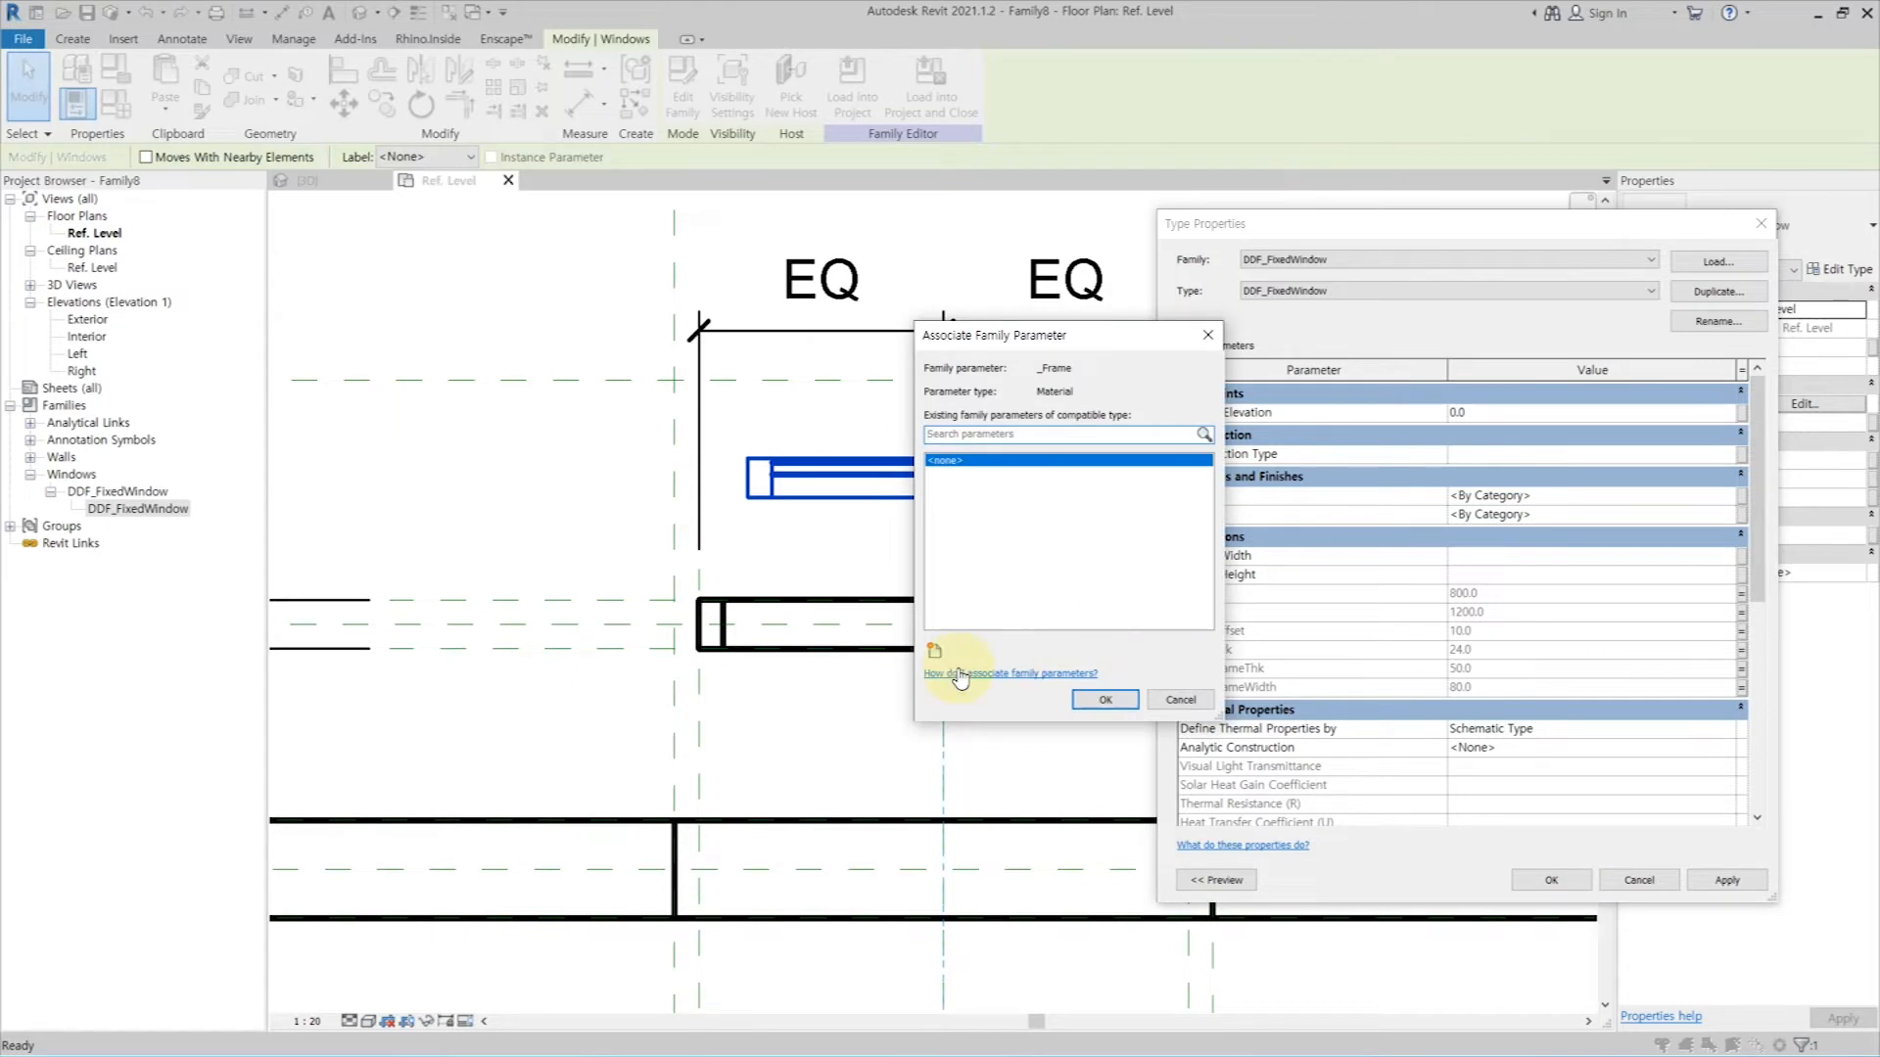
{"action": "left_click", "coordinate": [938, 645]}
{"action": "type", "text": "_Frame"}
{"action": "key", "text": "Return"}
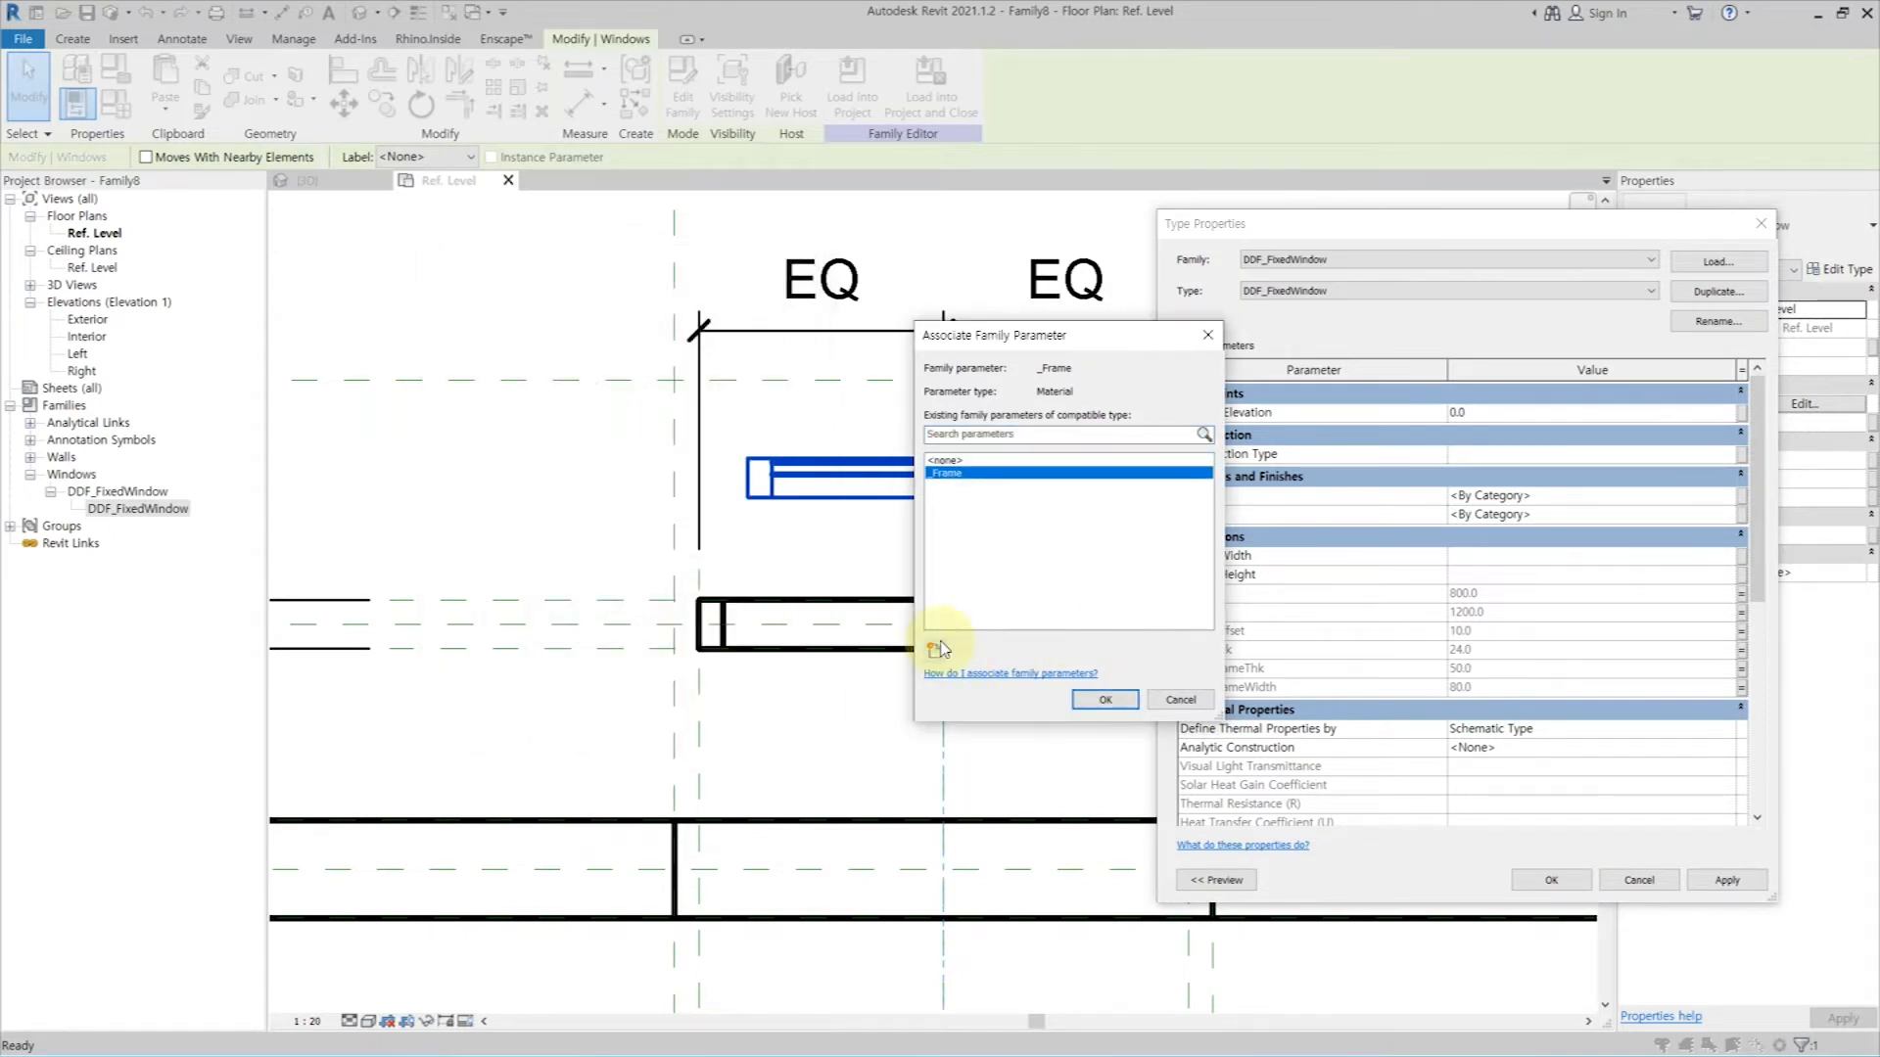
{"action": "left_click", "coordinate": [1100, 699]}
Step: Associate the nested window's _Glass material with a new type parameter named _Glass, and apply the type changes
{"action": "left_click", "coordinate": [1741, 514]}
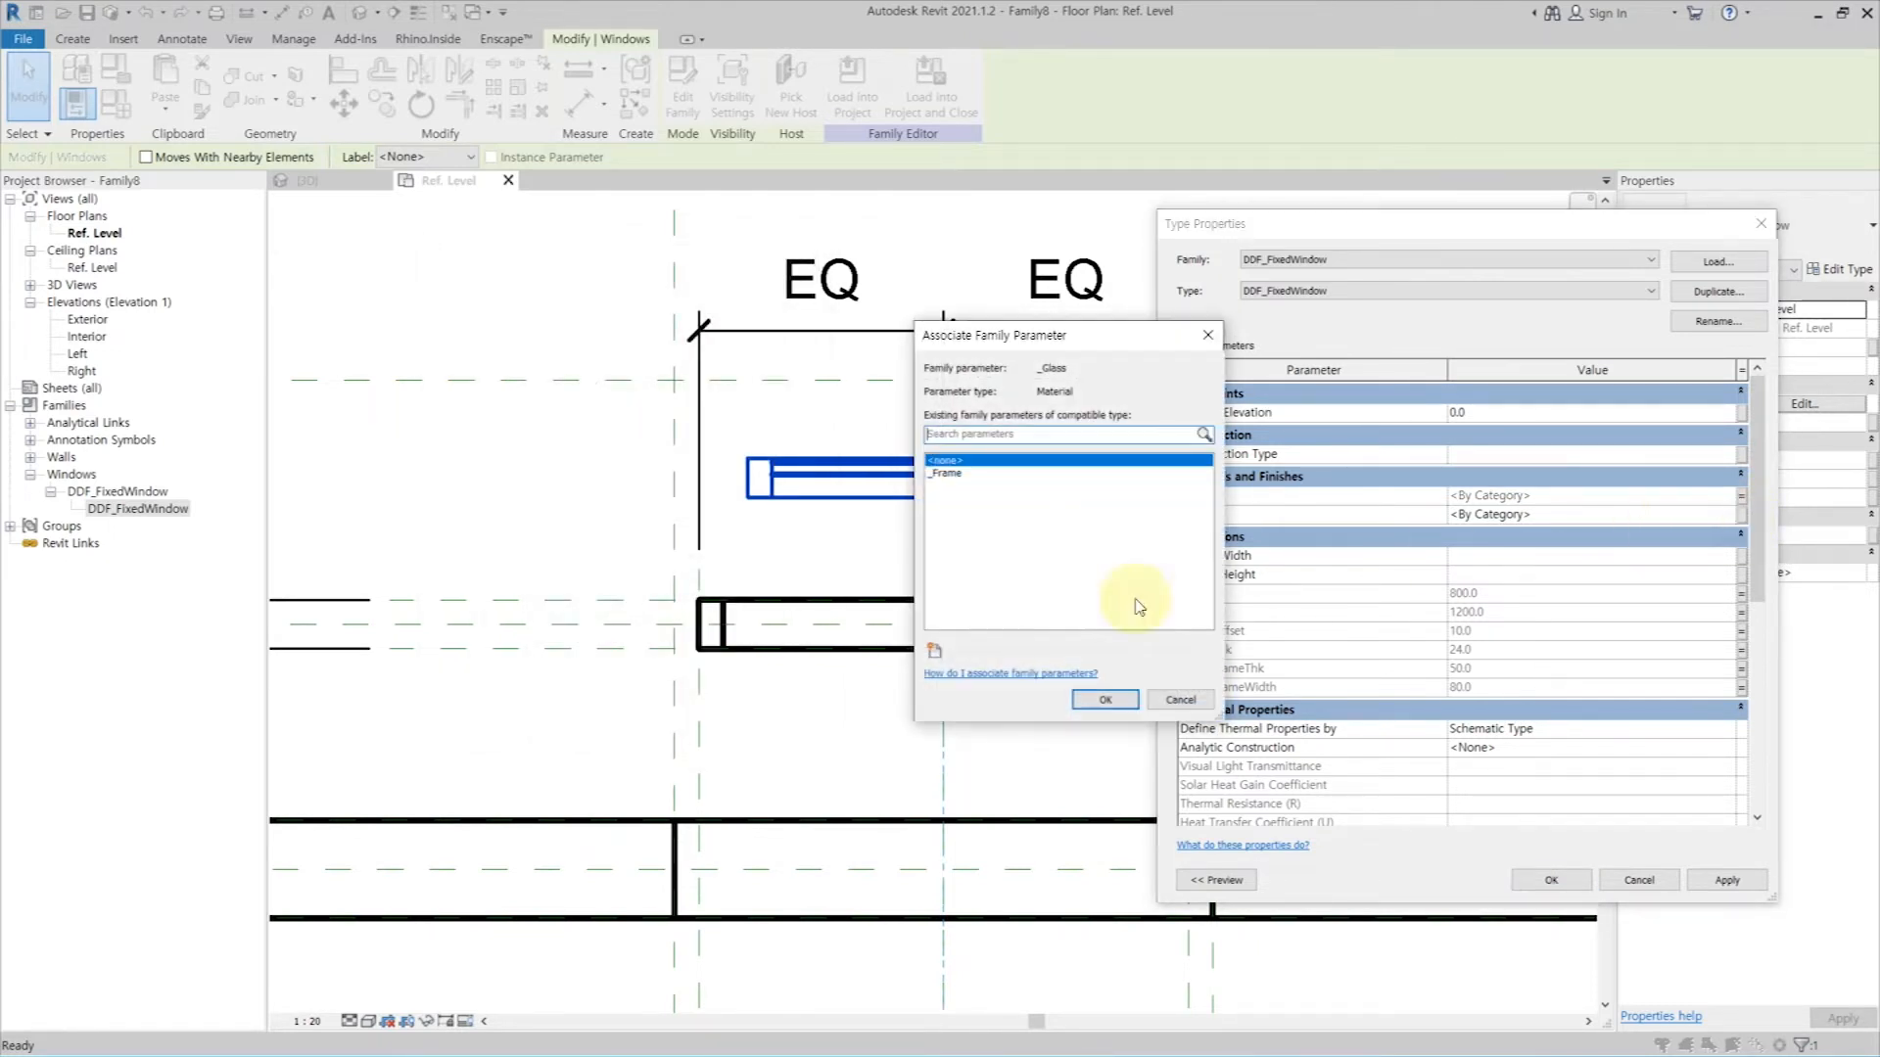
{"action": "left_click", "coordinate": [937, 650]}
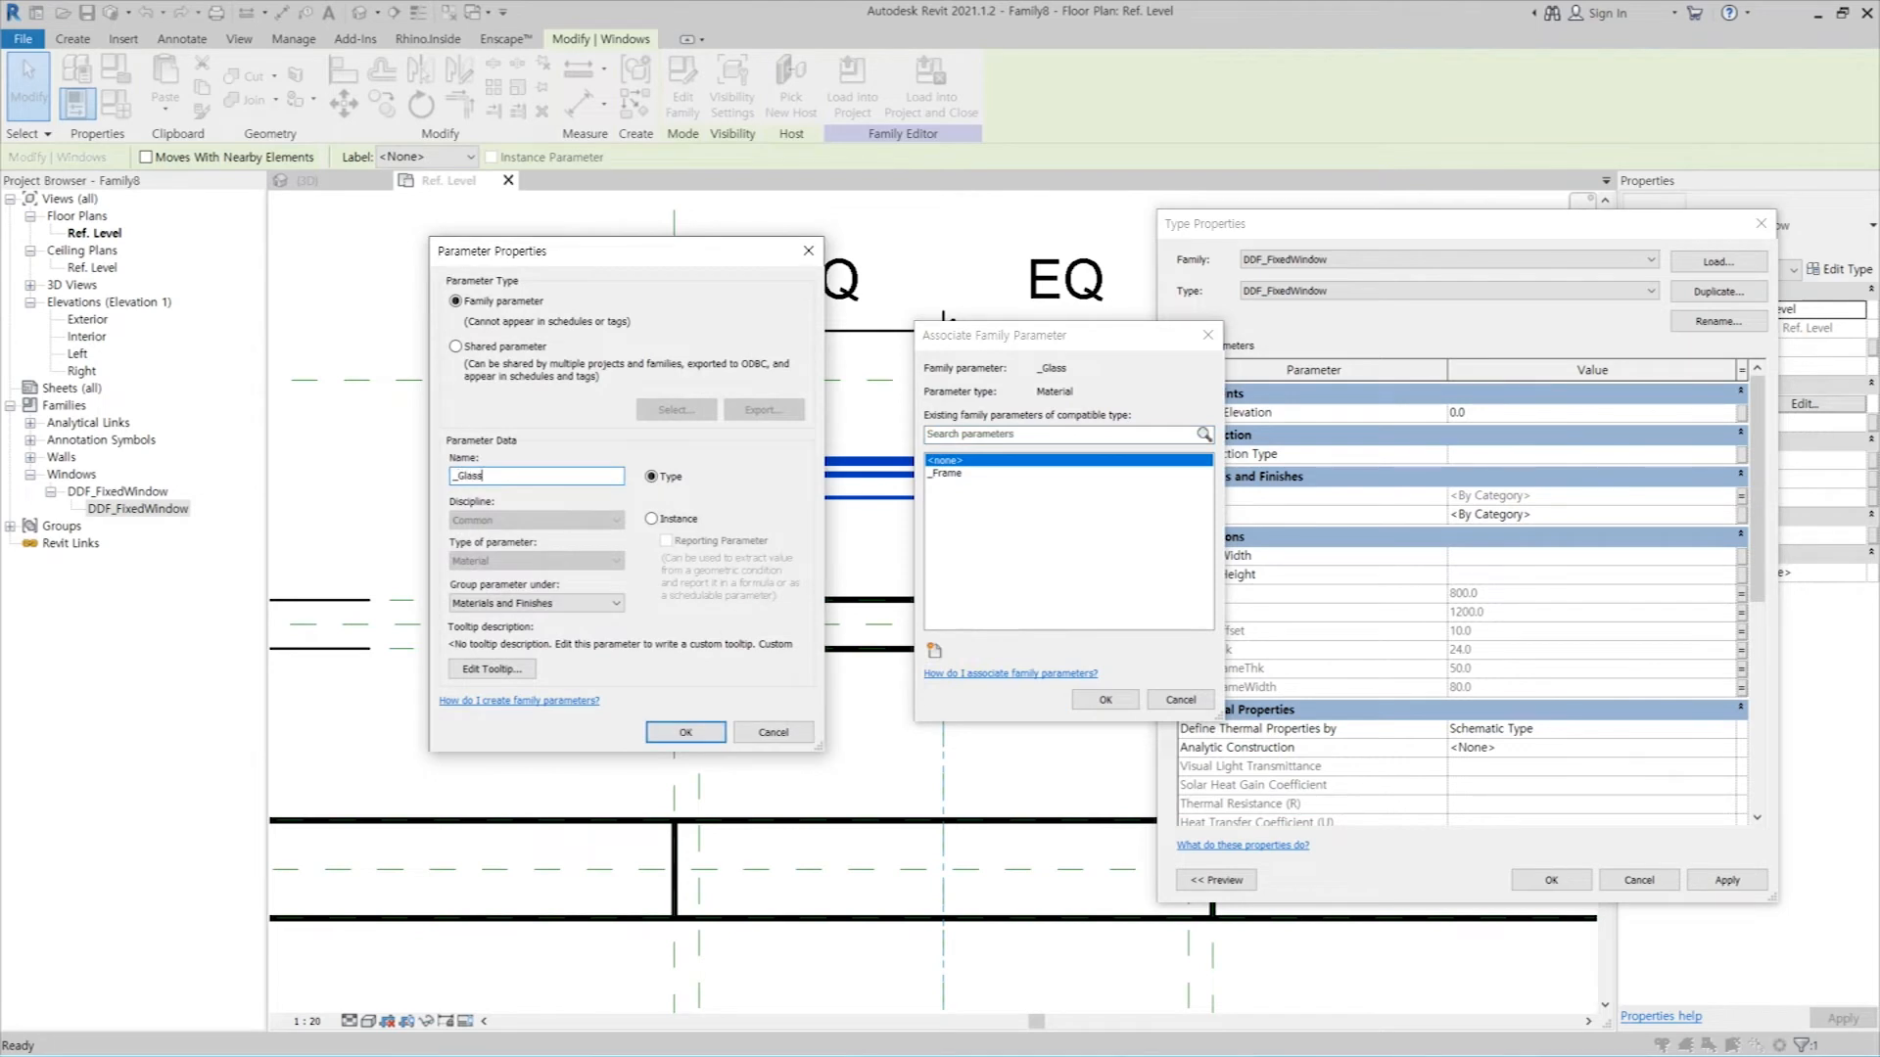
{"action": "key", "text": "Return"}
{"action": "left_click", "coordinate": [1102, 701]}
{"action": "left_click", "coordinate": [1728, 879]}
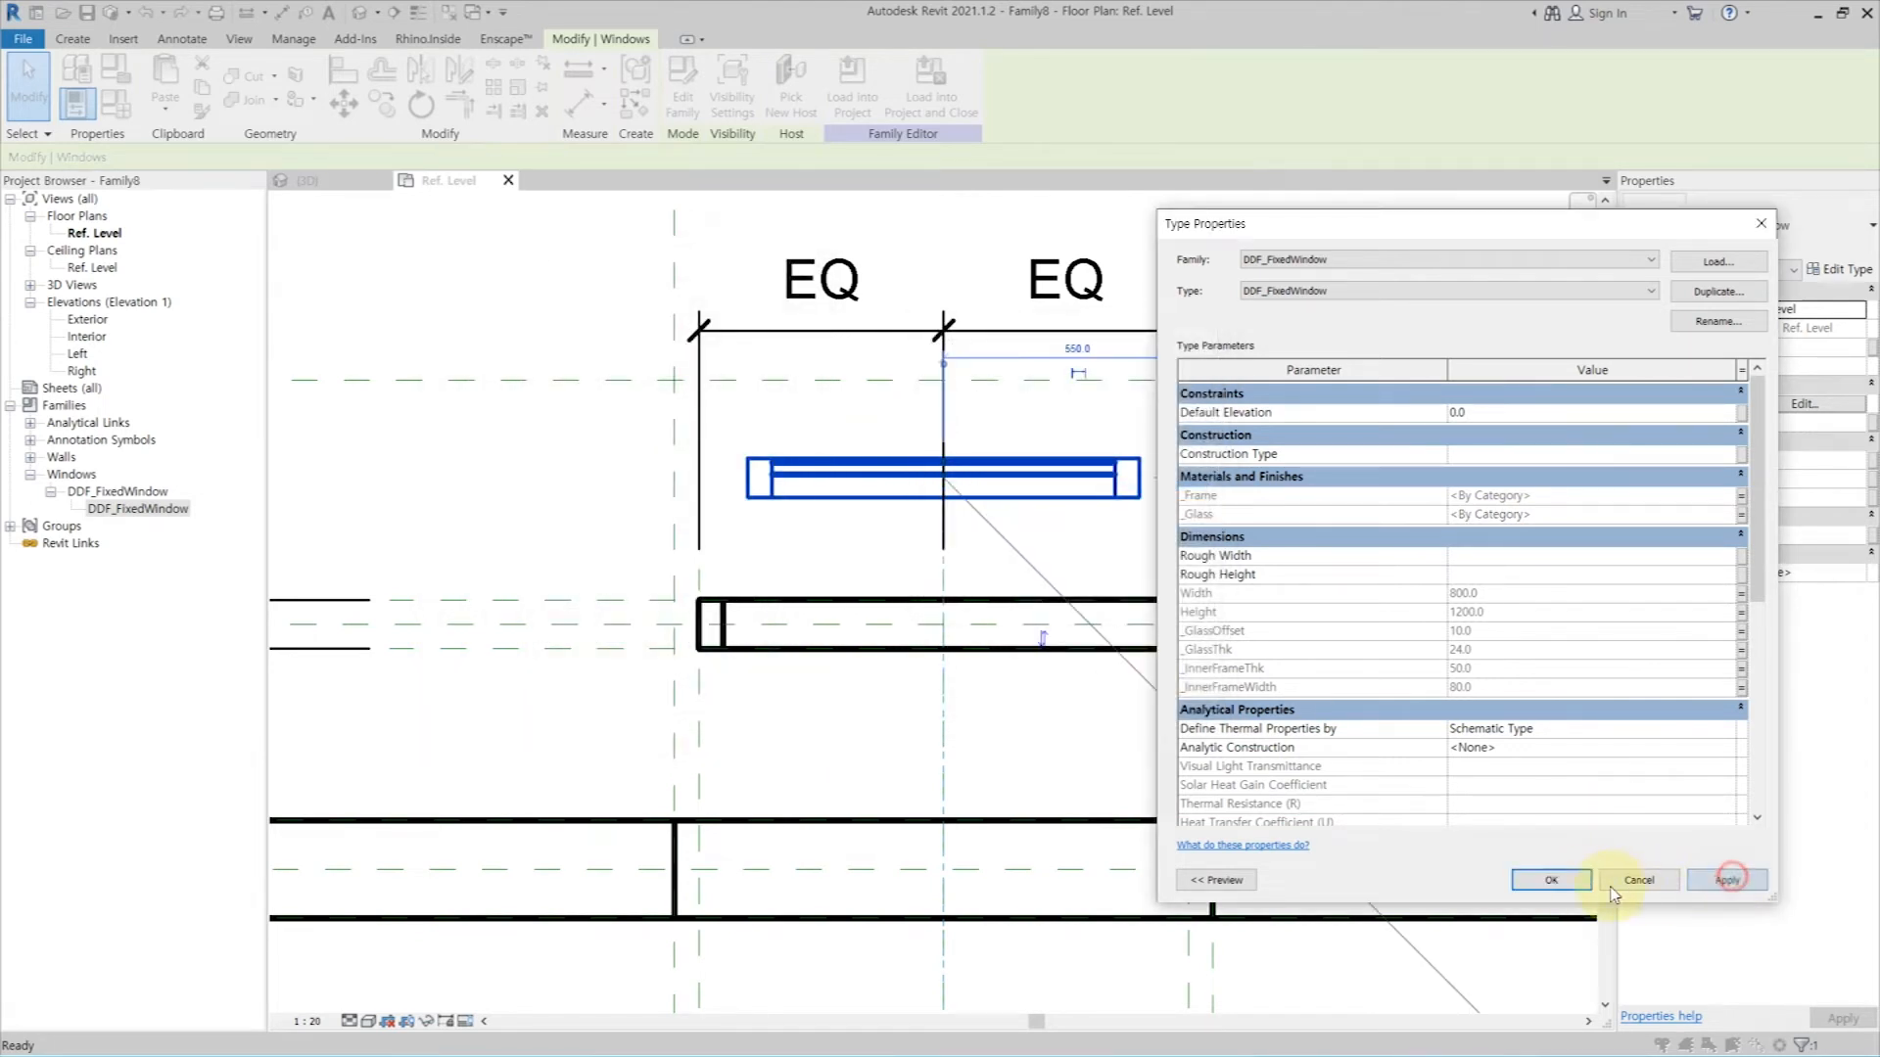
{"action": "left_click", "coordinate": [1551, 879]}
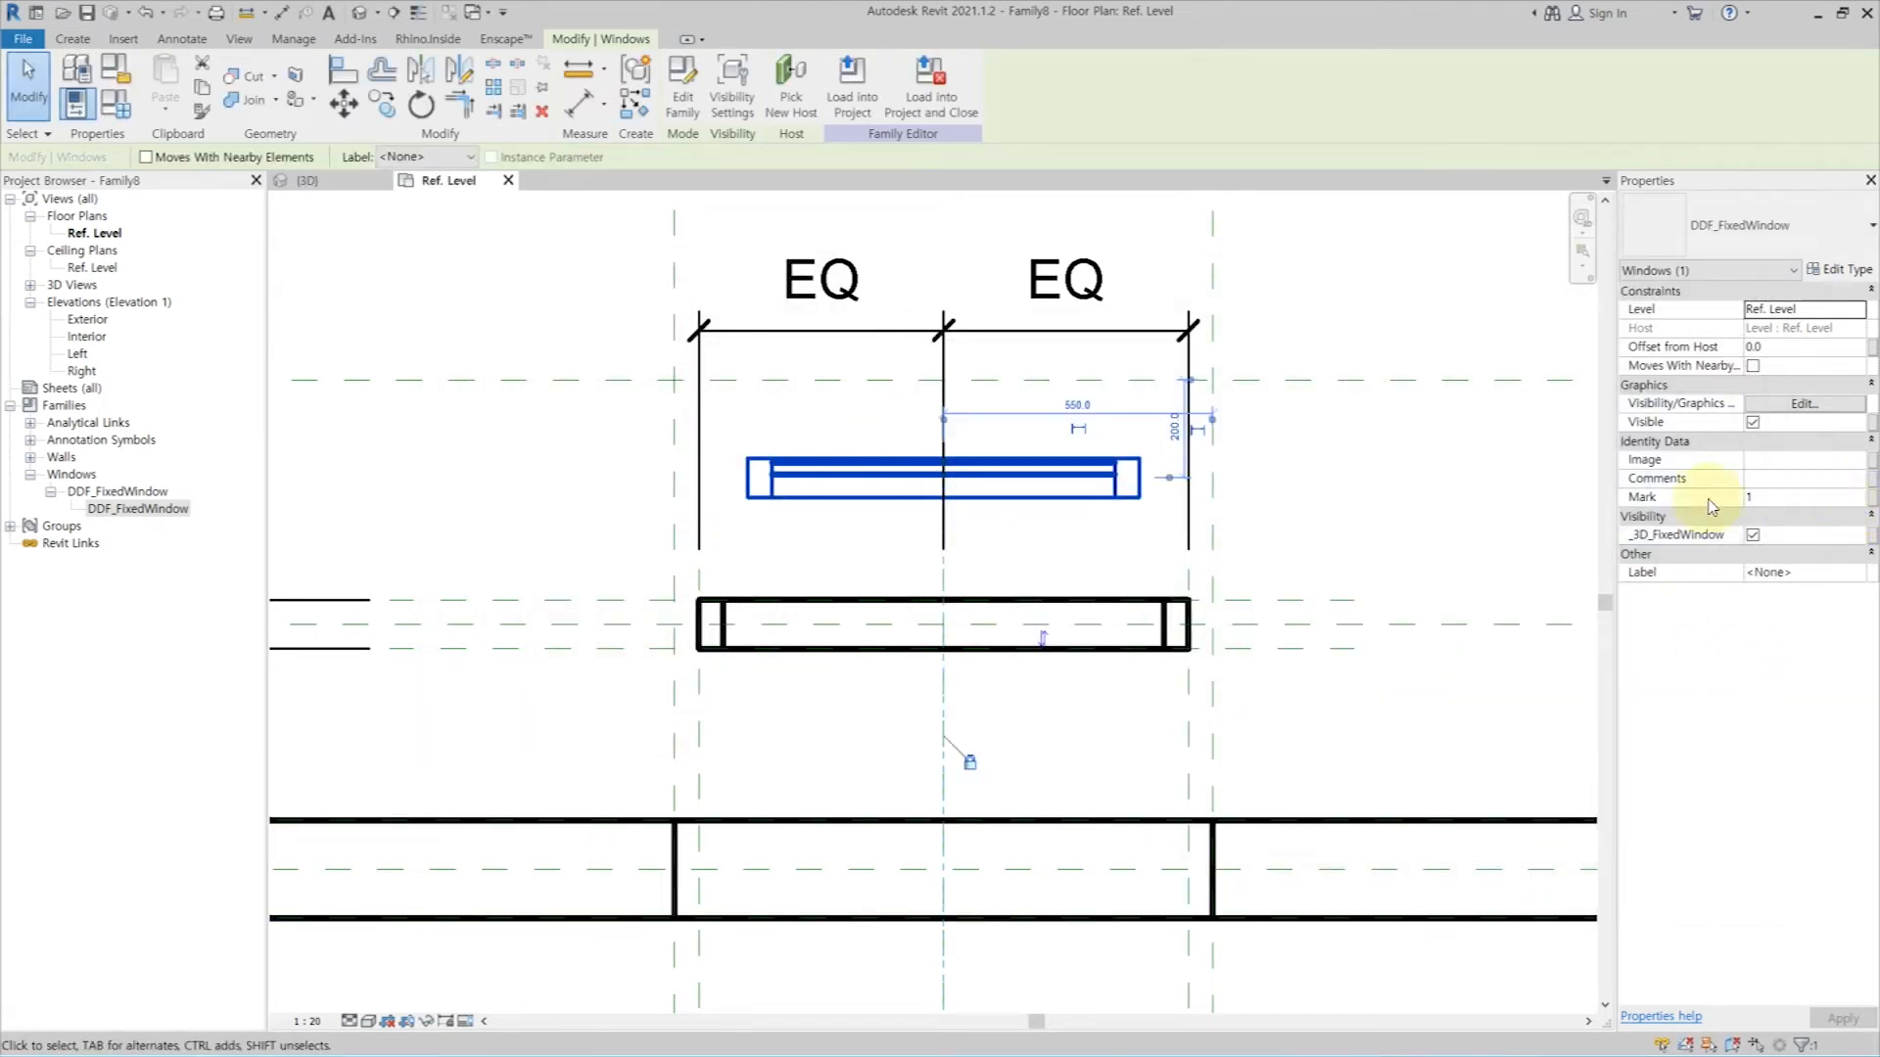
Step: Review the nested fixed window's type properties to check which dimensions and materials are linked to host parameters
{"action": "left_click", "coordinate": [1376, 516]}
{"action": "left_click", "coordinate": [1116, 487]}
{"action": "left_click", "coordinate": [1840, 269]}
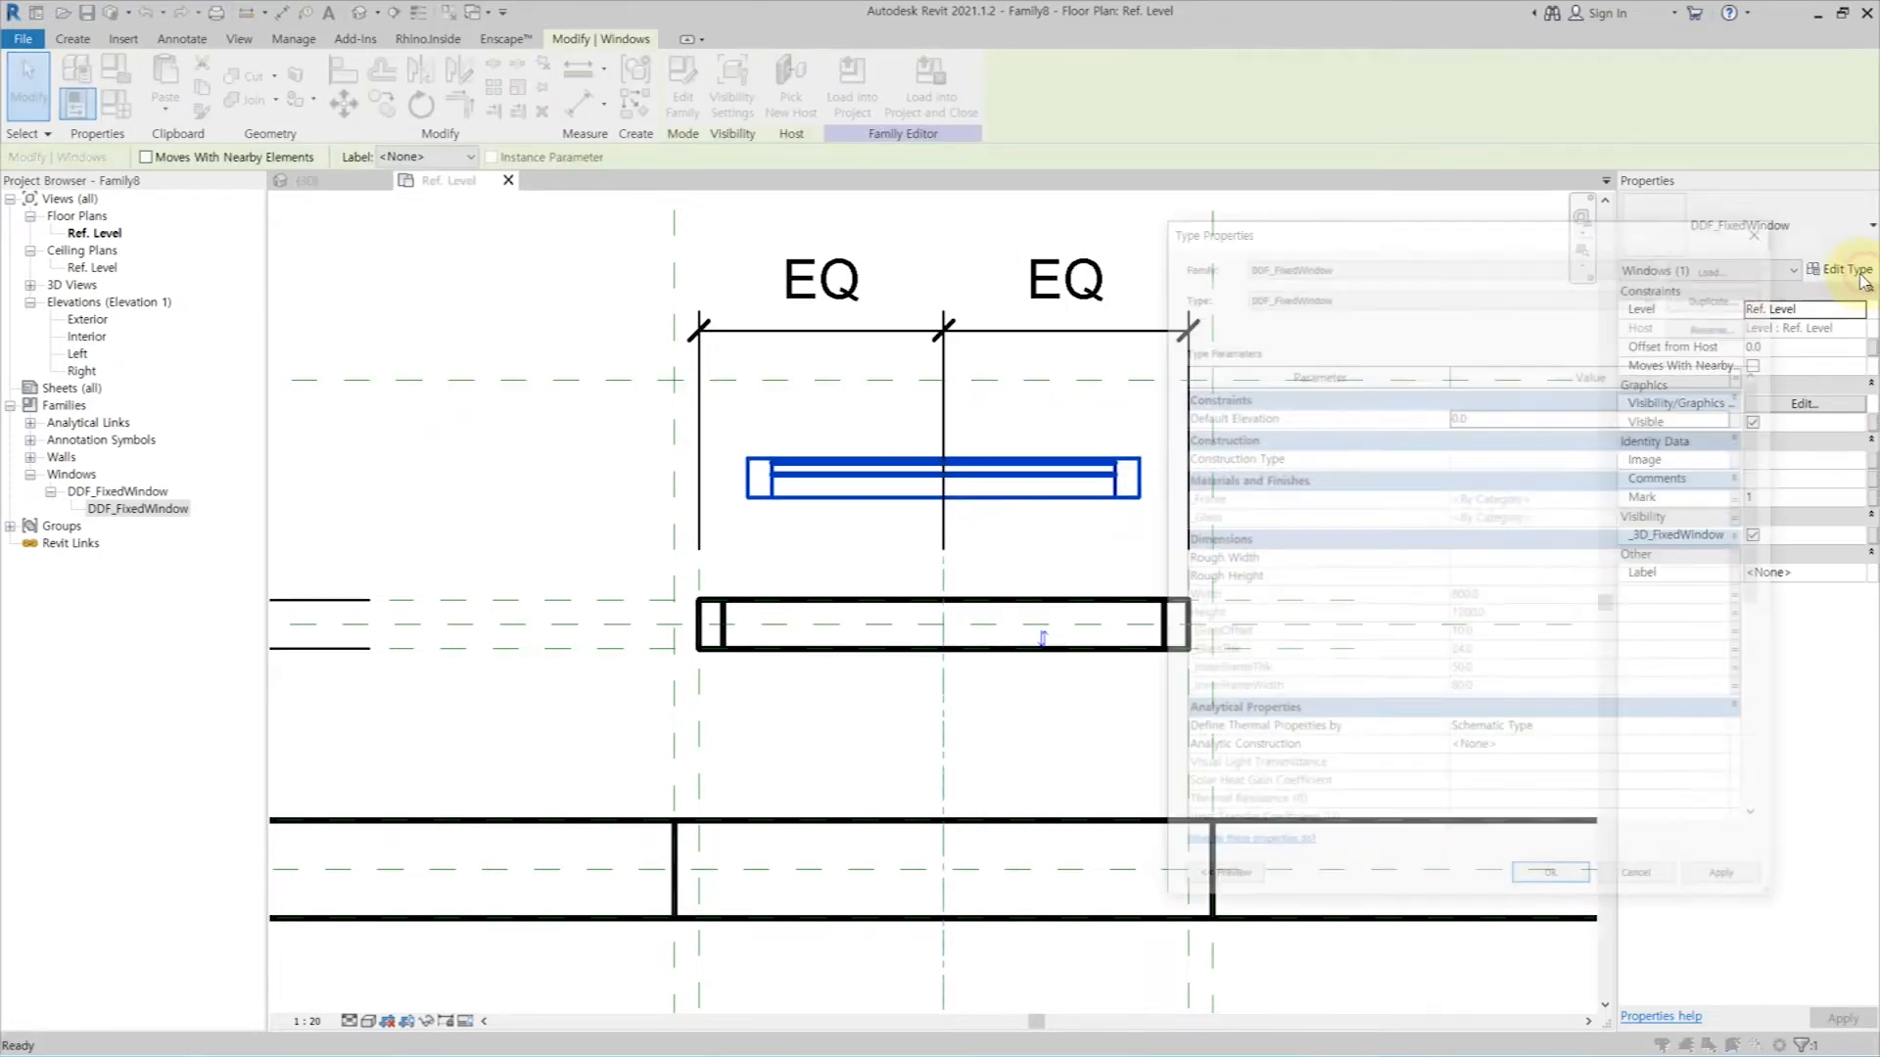
{"action": "scroll", "coordinate": [1620, 559], "scroll_direction": "down", "scroll_amount": 4}
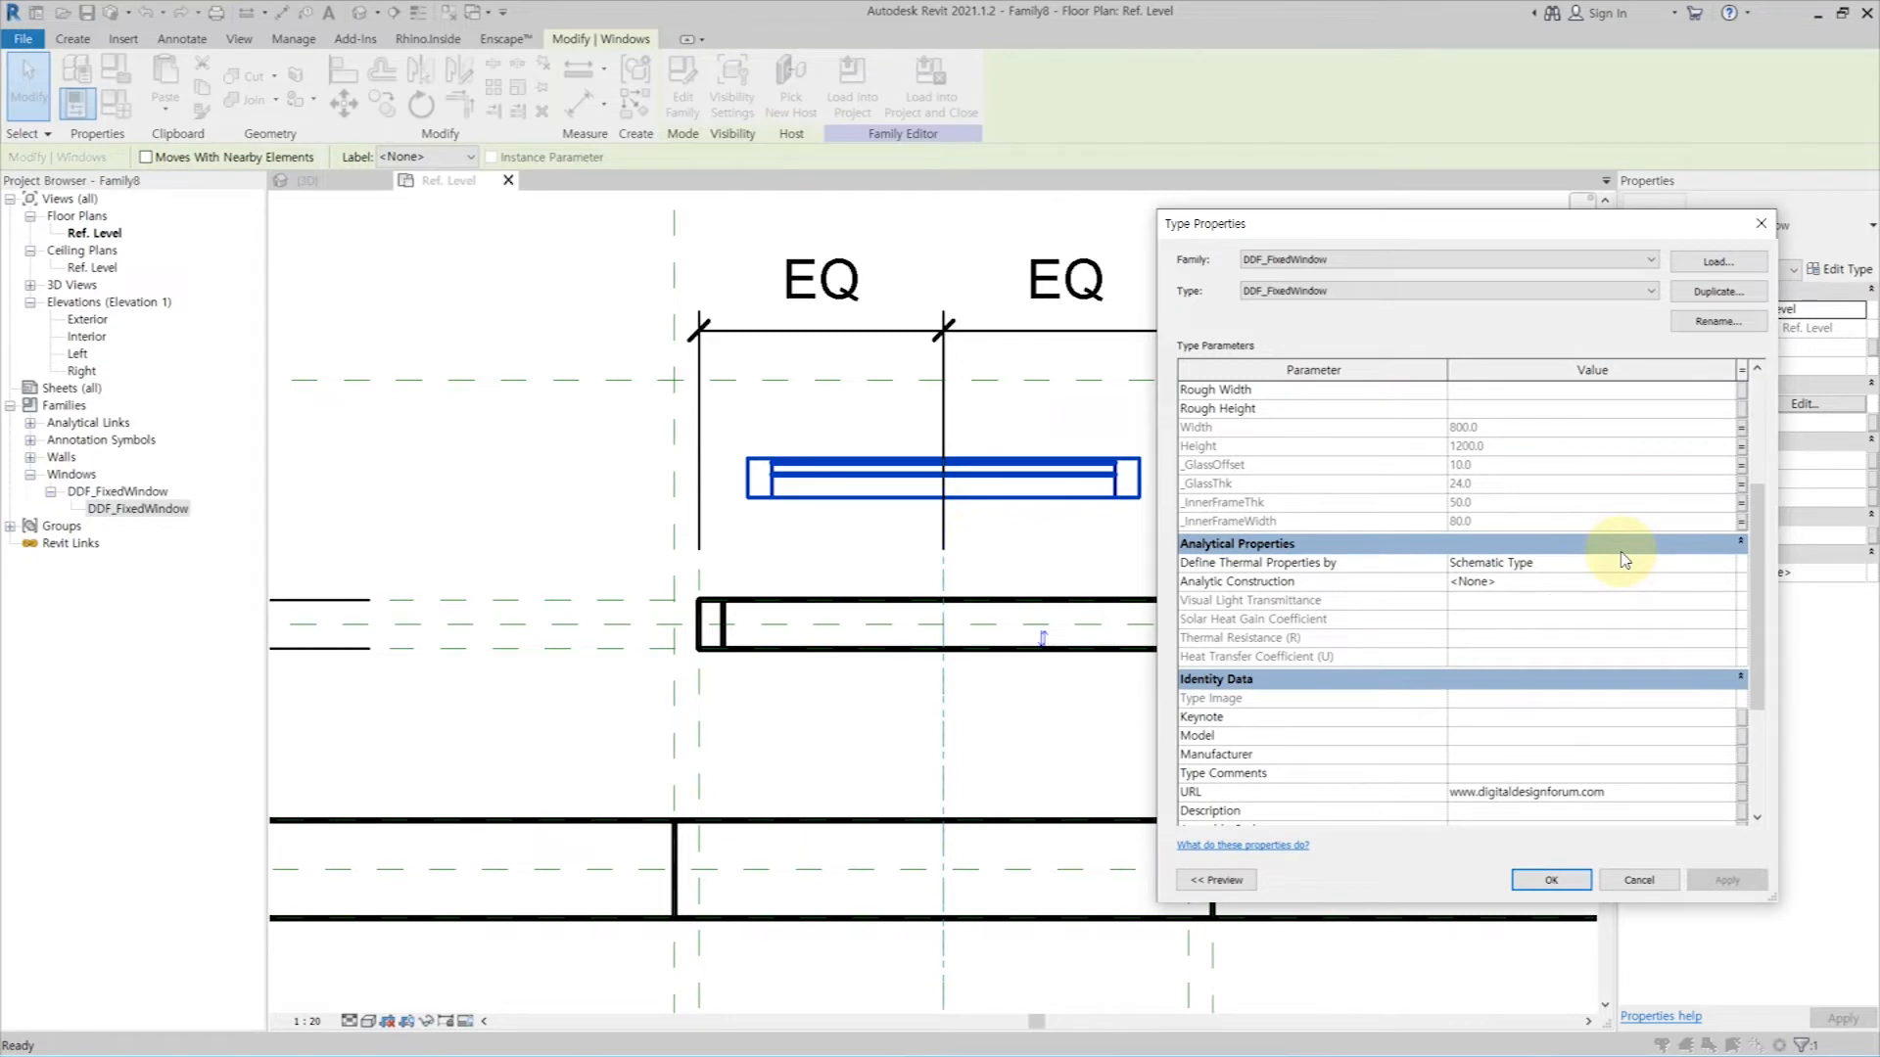
{"action": "scroll", "coordinate": [1621, 559], "scroll_direction": "up", "scroll_amount": 4}
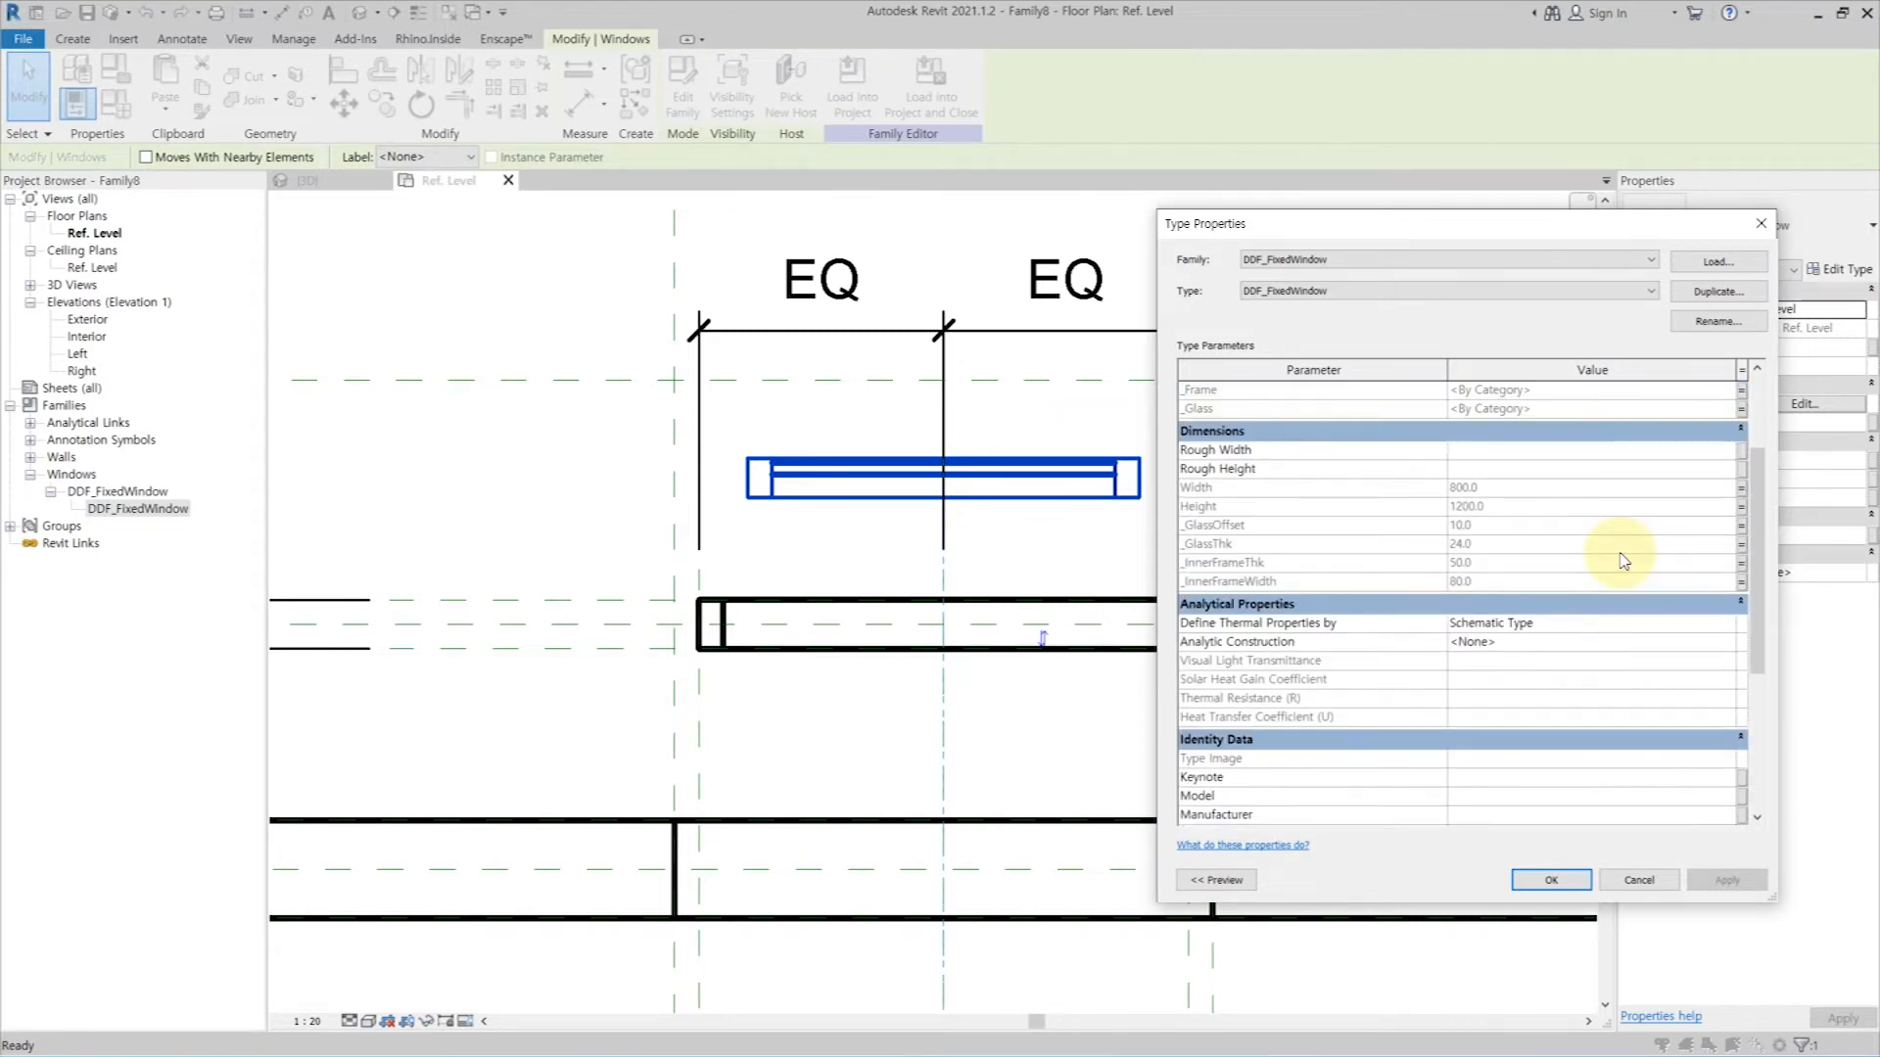
{"action": "scroll", "coordinate": [1620, 559], "scroll_direction": "up", "scroll_amount": 2}
{"action": "key", "text": "Escape"}
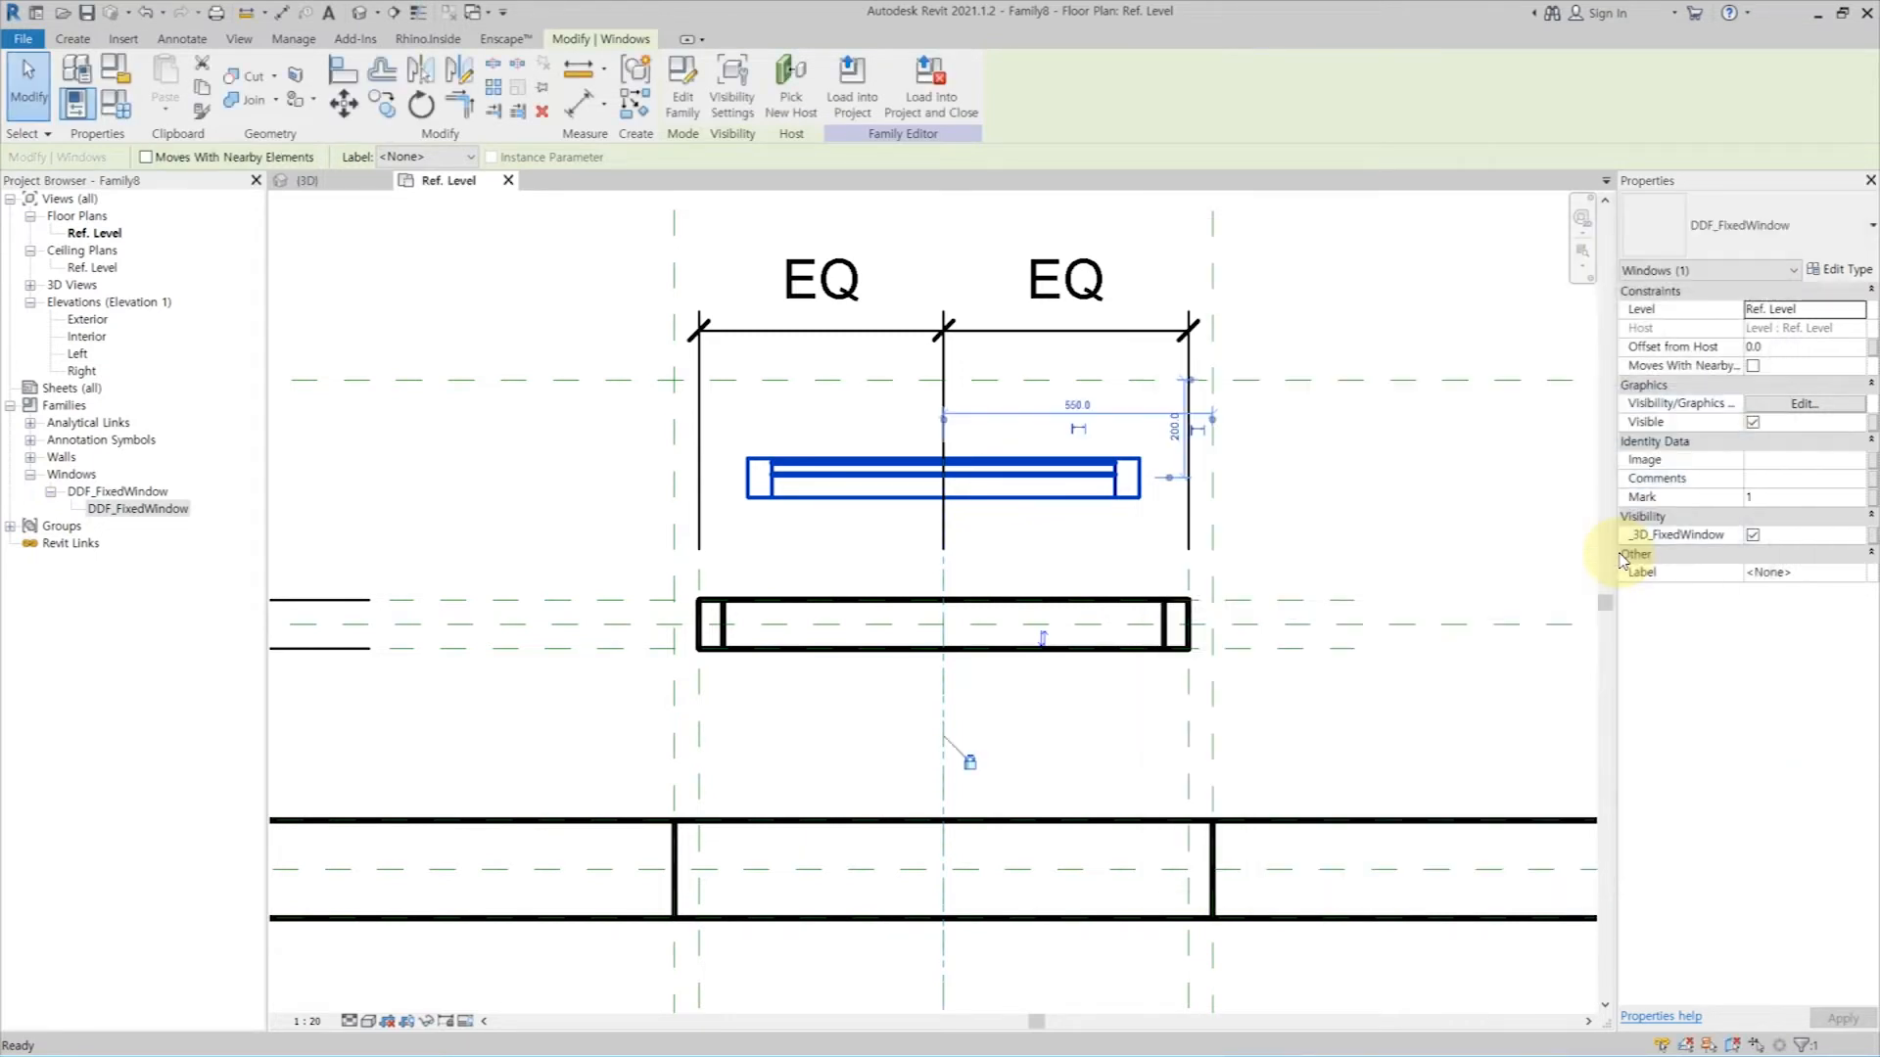
{"action": "left_click", "coordinate": [1513, 560]}
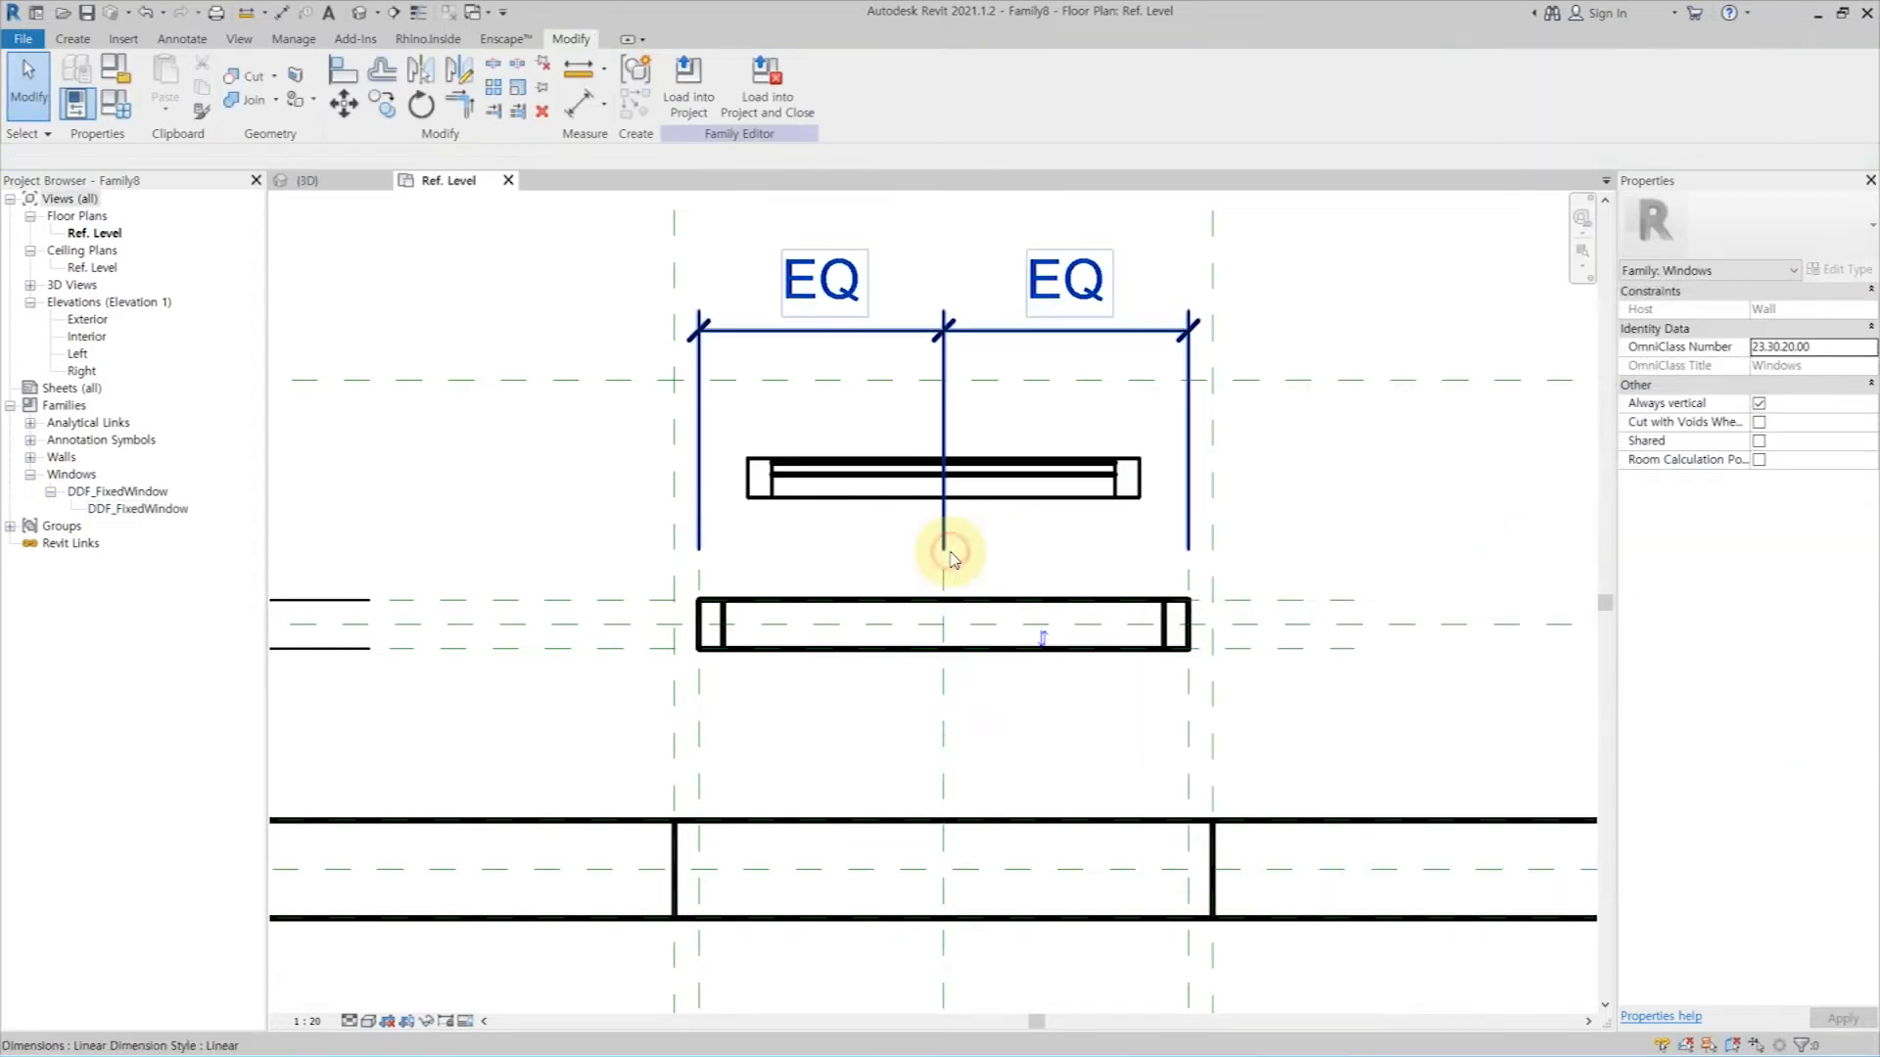
Step: Set the family formulas _WindowWidth = Width - _FrameThk * 2 and _WindowHeight = Height - _FrameThk * 2, and apply them
{"action": "left_click", "coordinate": [114, 110]}
{"action": "left_click", "coordinate": [1548, 648]}
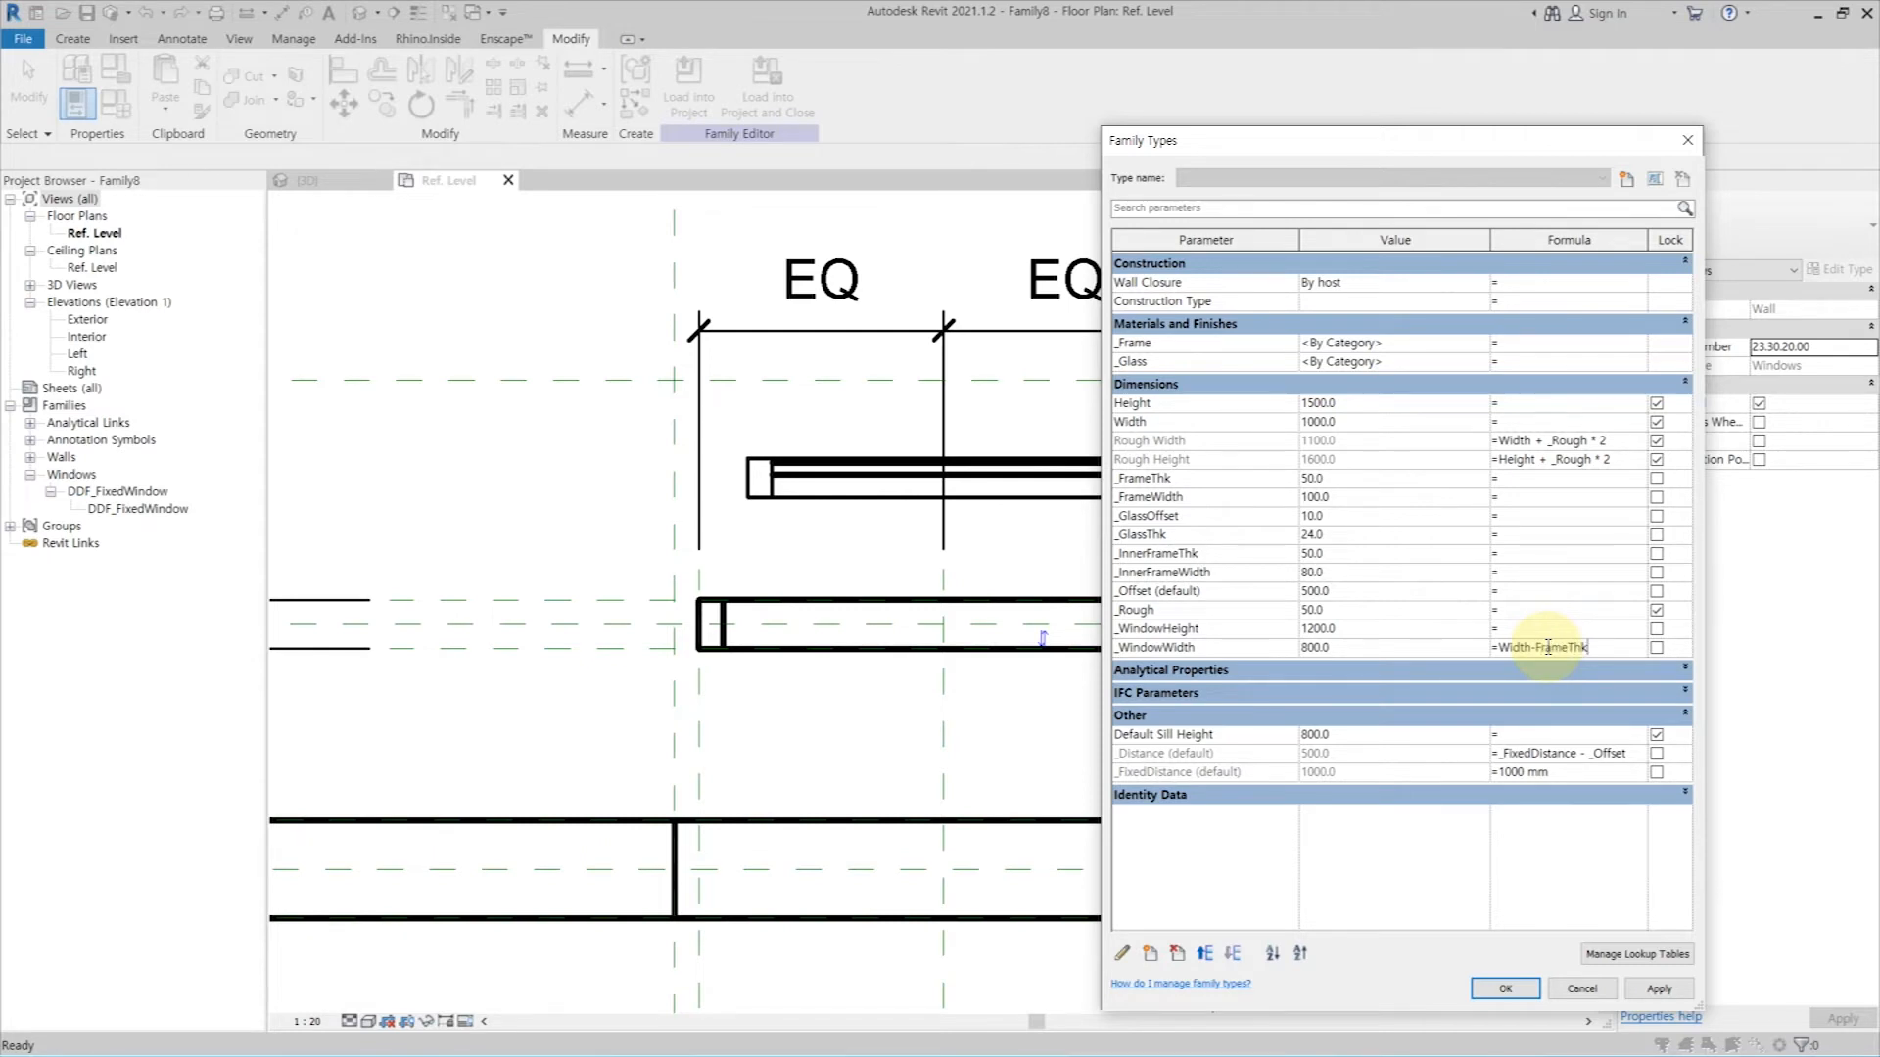
{"action": "left_click", "coordinate": [1551, 633]}
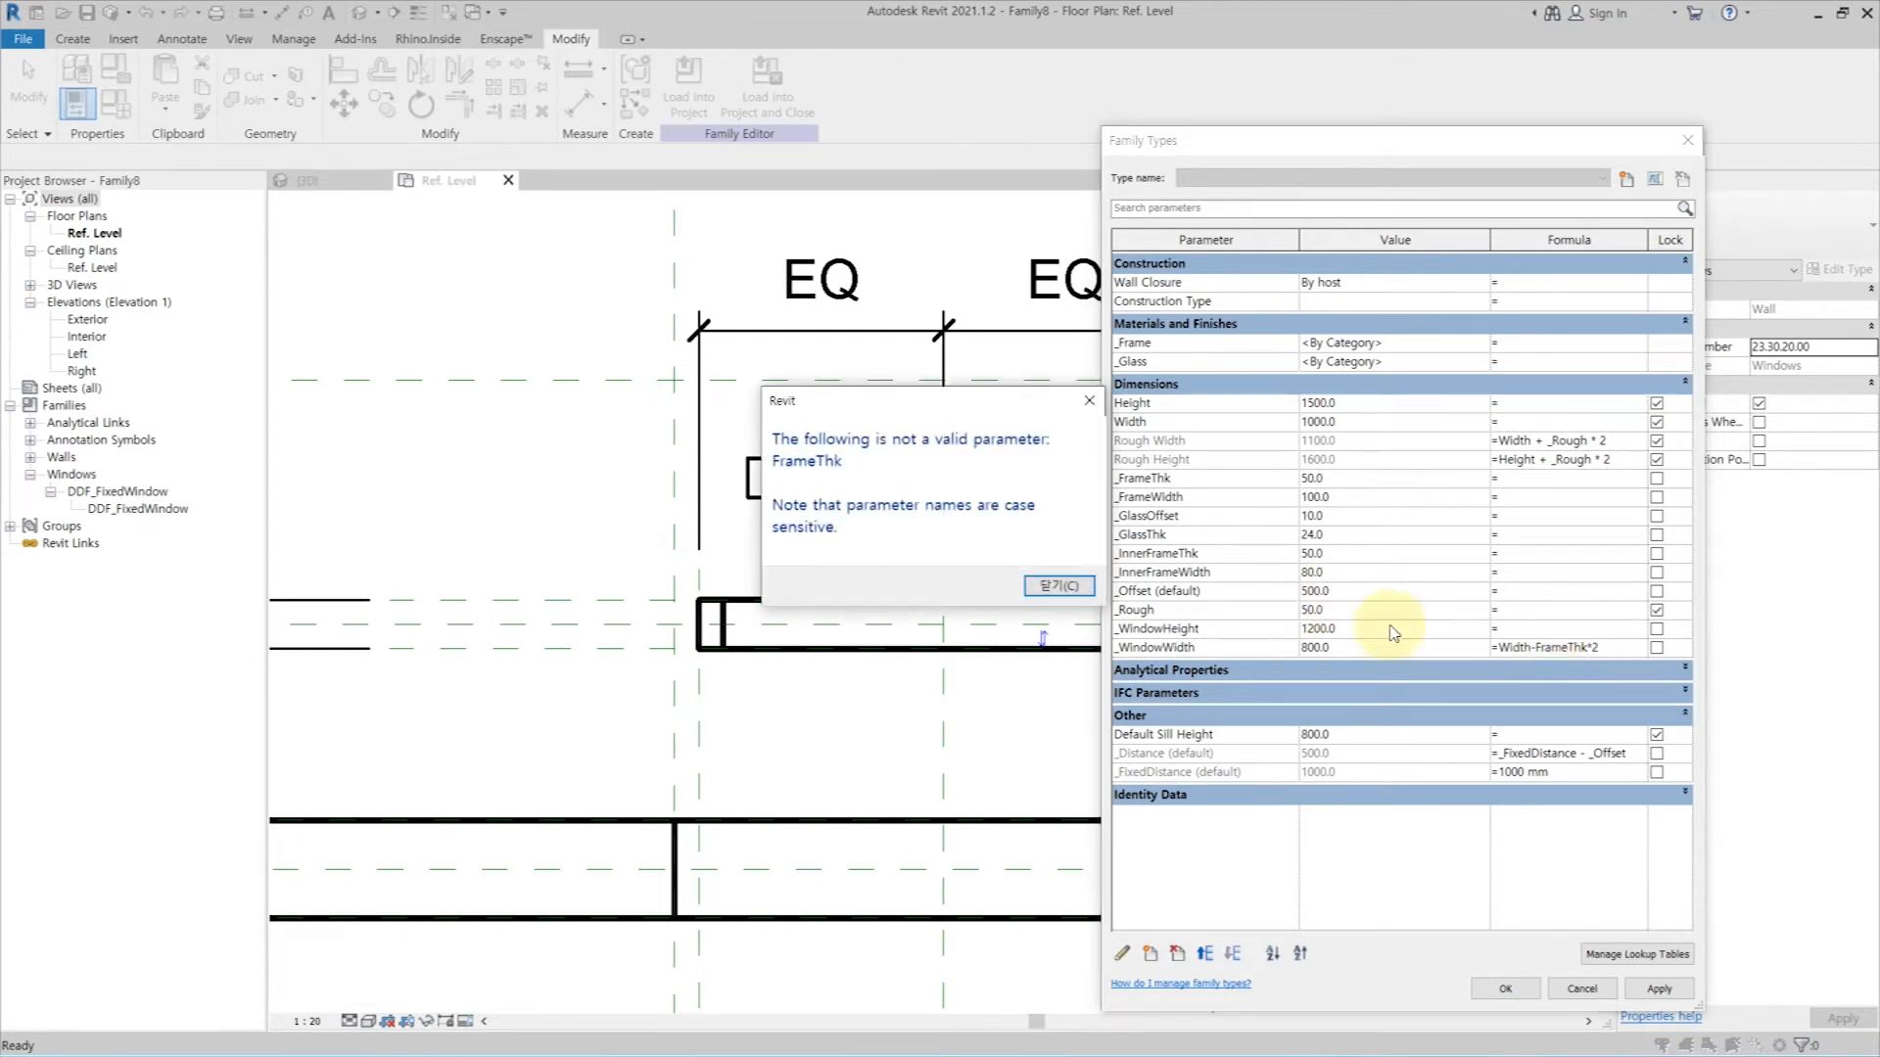
{"action": "key", "text": "Return"}
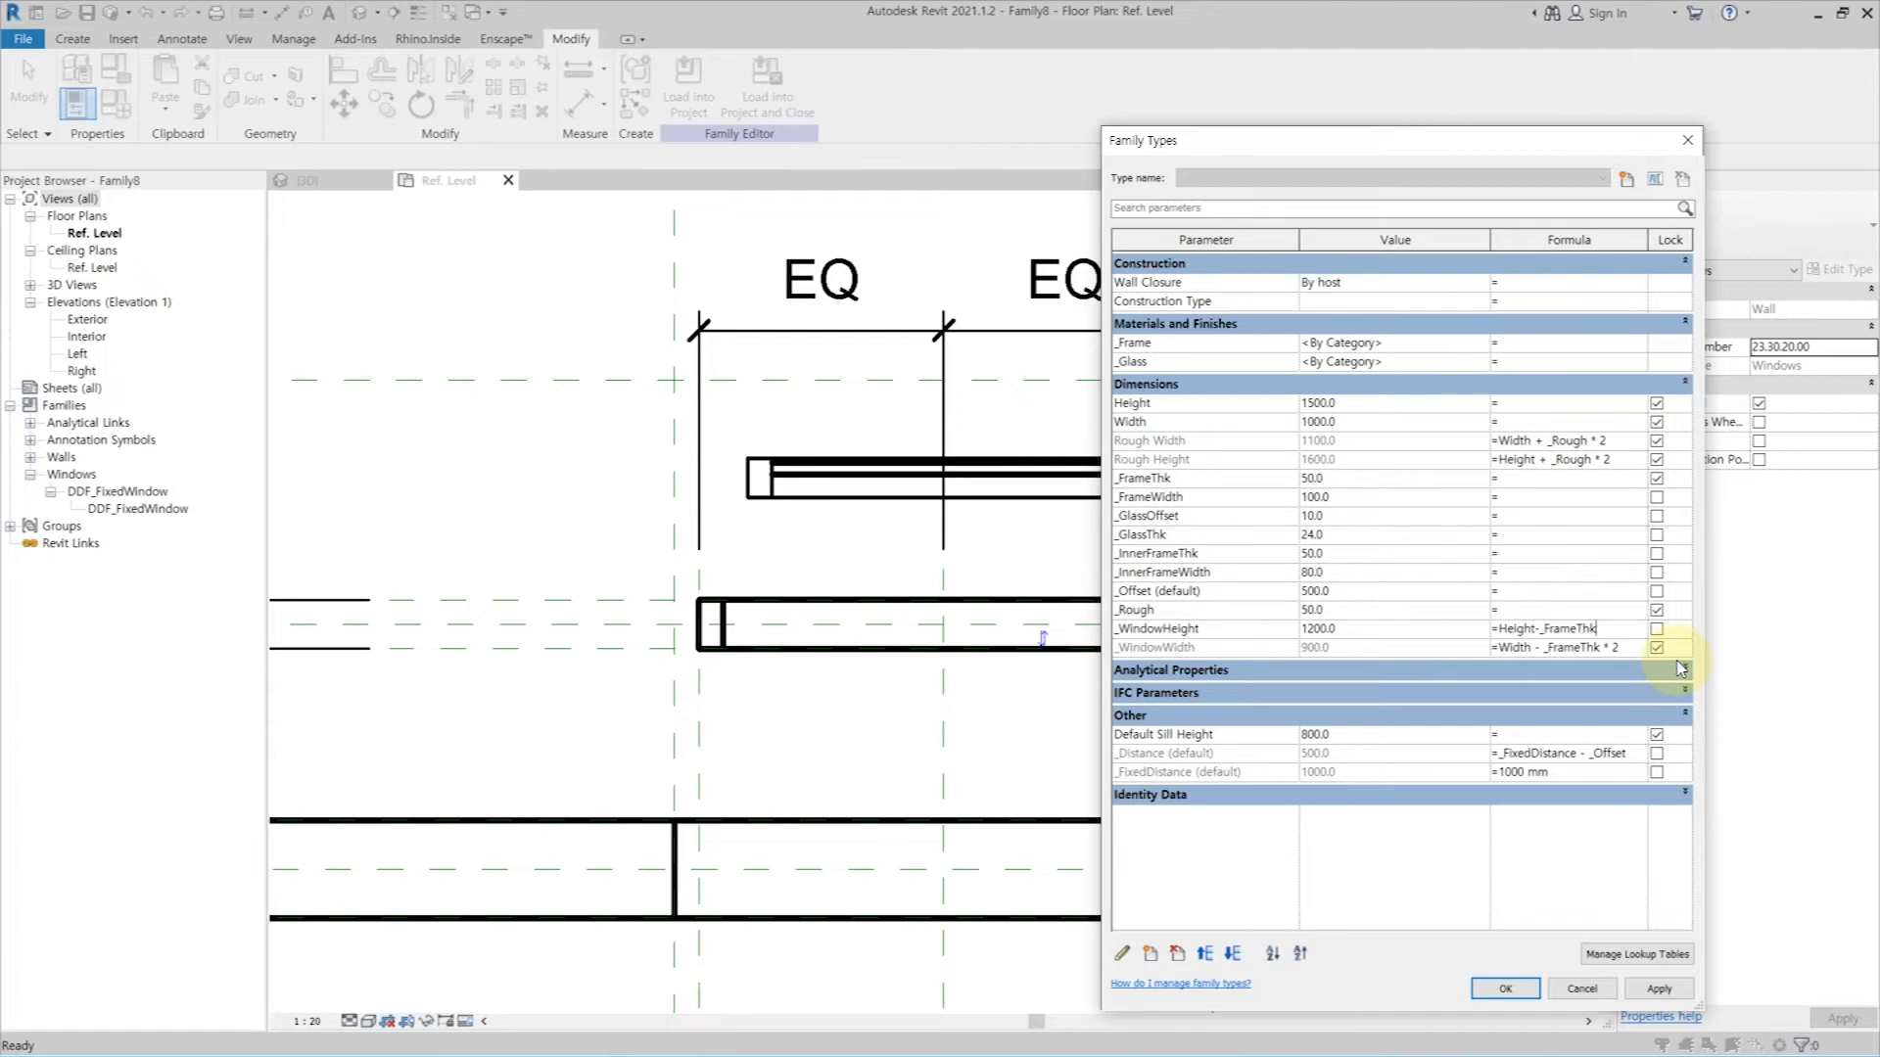
{"action": "left_click", "coordinate": [1658, 989]}
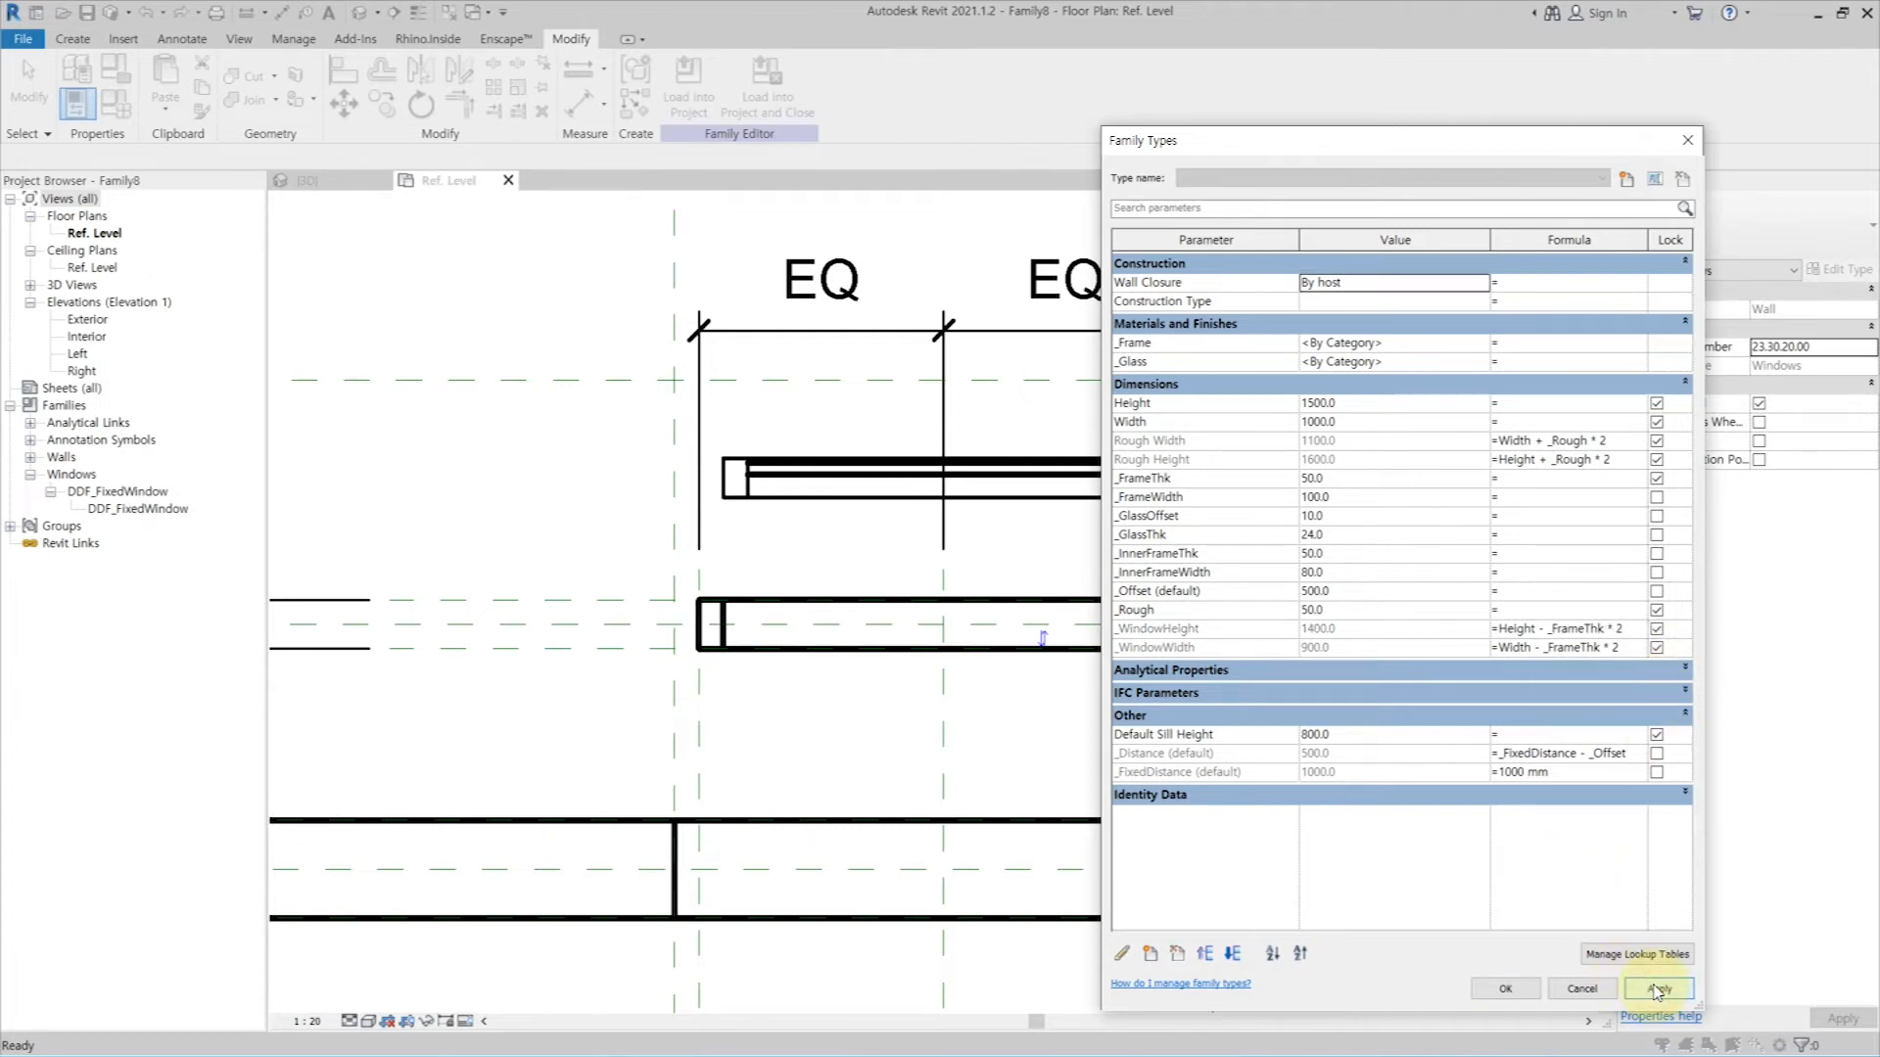
Step: Reorder the dimension parameters so that _Rough sits directly below Rough Height
{"action": "left_click", "coordinate": [1171, 607]}
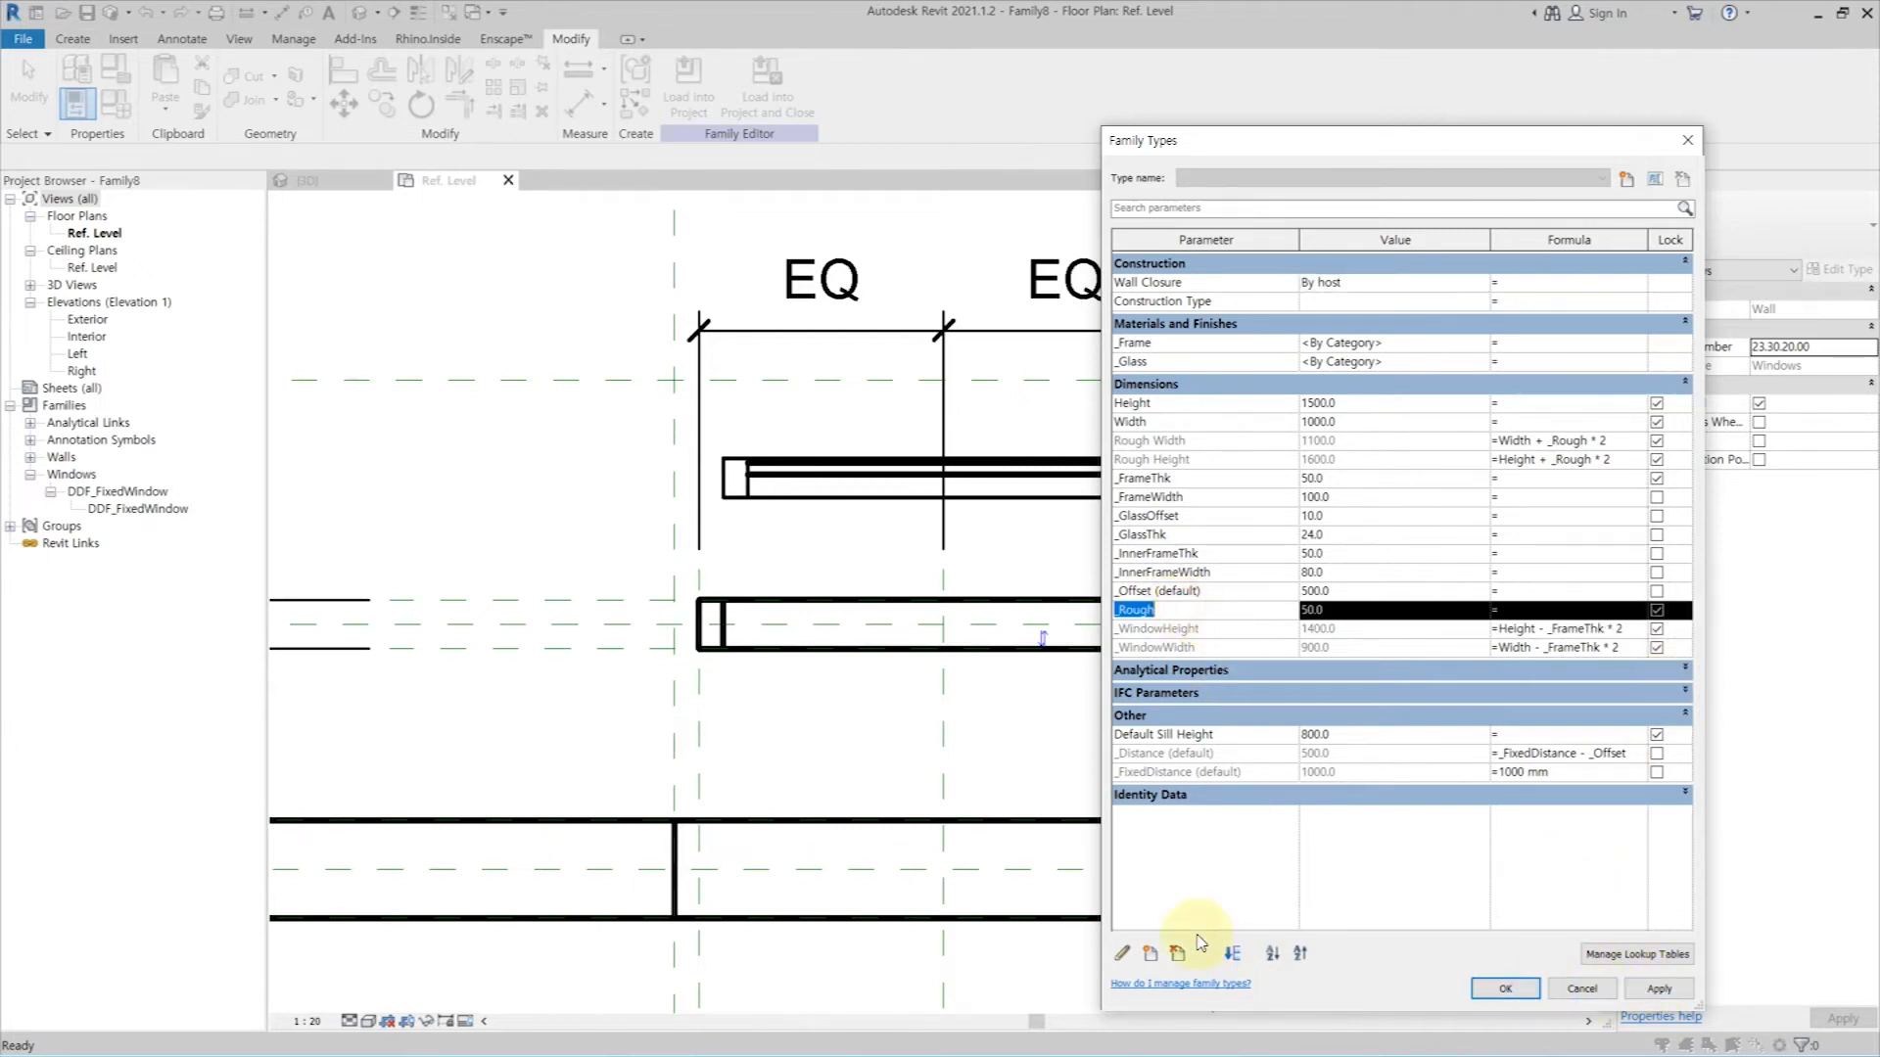
{"action": "left_click", "coordinate": [1205, 955]}
{"action": "left_click", "coordinate": [1205, 955]}
{"action": "left_click", "coordinate": [1205, 955]}
{"action": "left_click", "coordinate": [1205, 955]}
{"action": "left_click", "coordinate": [1205, 955]}
{"action": "left_click", "coordinate": [1205, 955]}
{"action": "left_click", "coordinate": [1206, 955]}
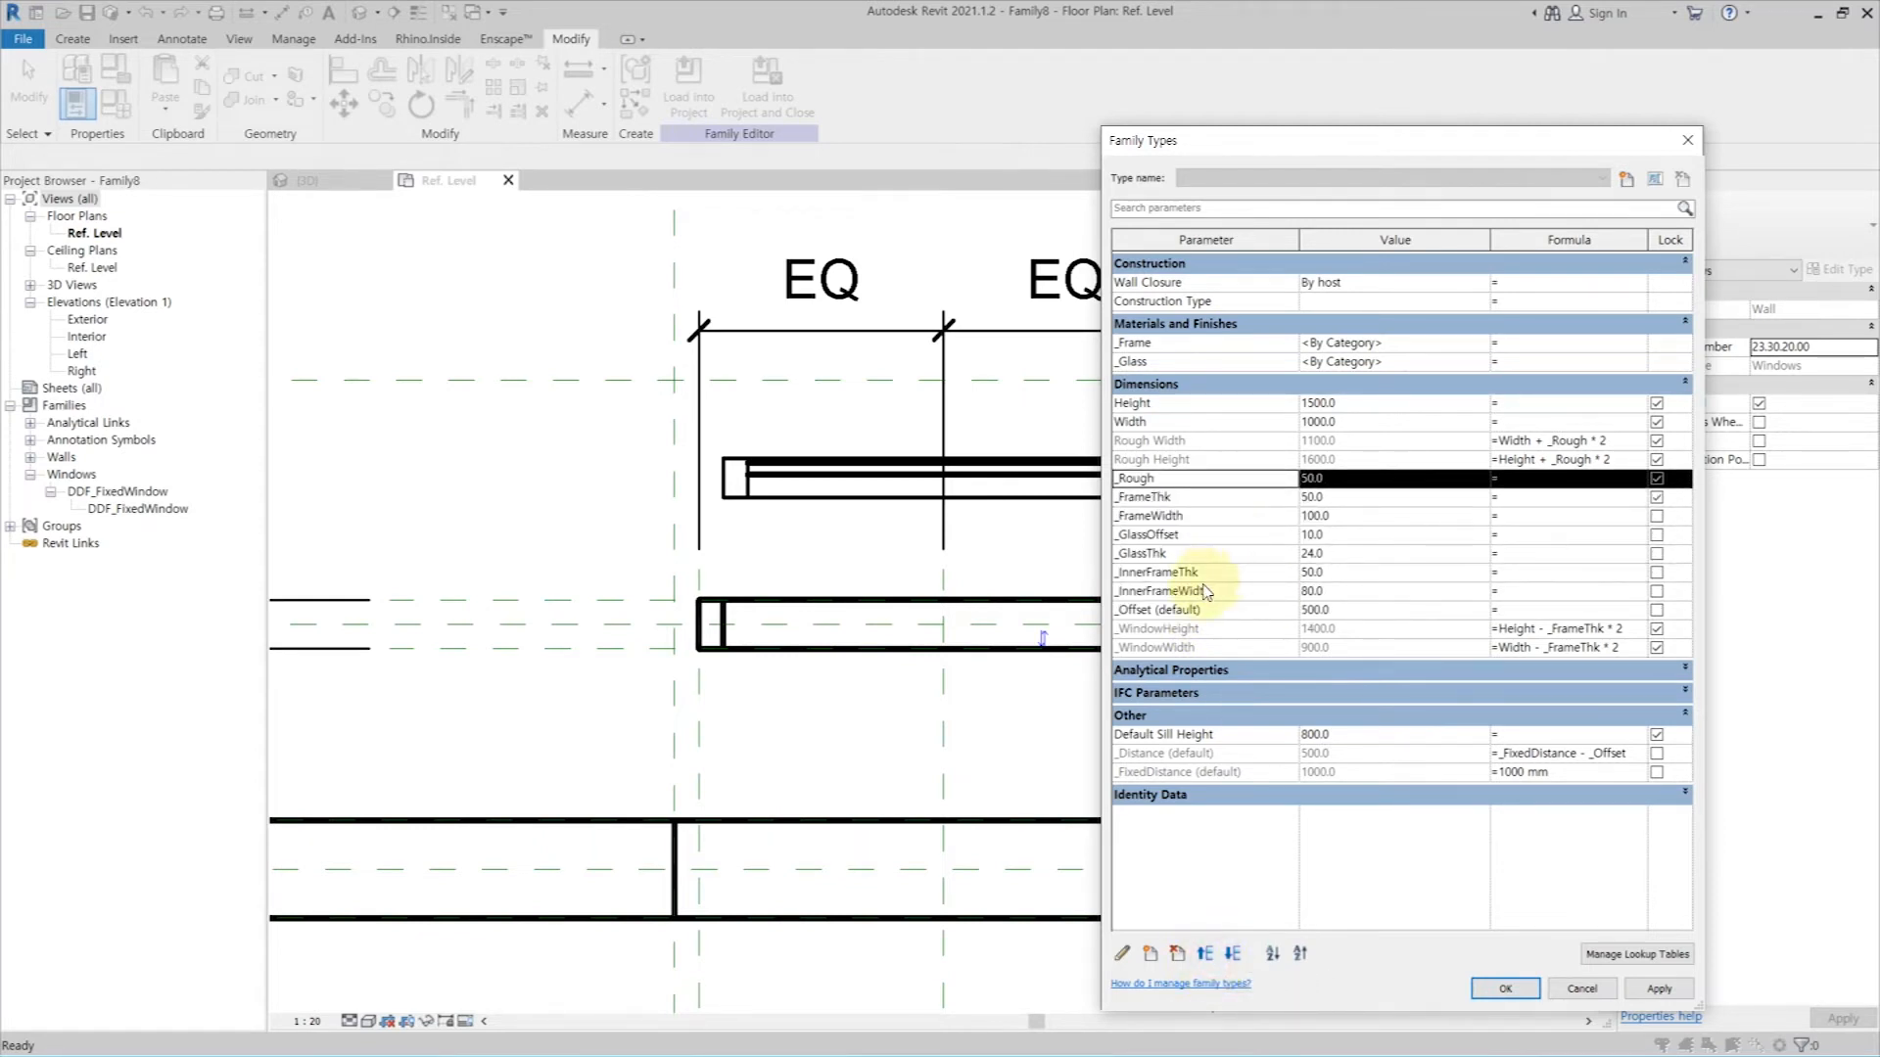
Step: Reorder _InnerFrameThk and _InnerFrameWidth so that they directly follow _FrameWidth
{"action": "left_click", "coordinate": [1222, 572]}
{"action": "left_click", "coordinate": [1206, 955]}
{"action": "left_click", "coordinate": [1205, 954]}
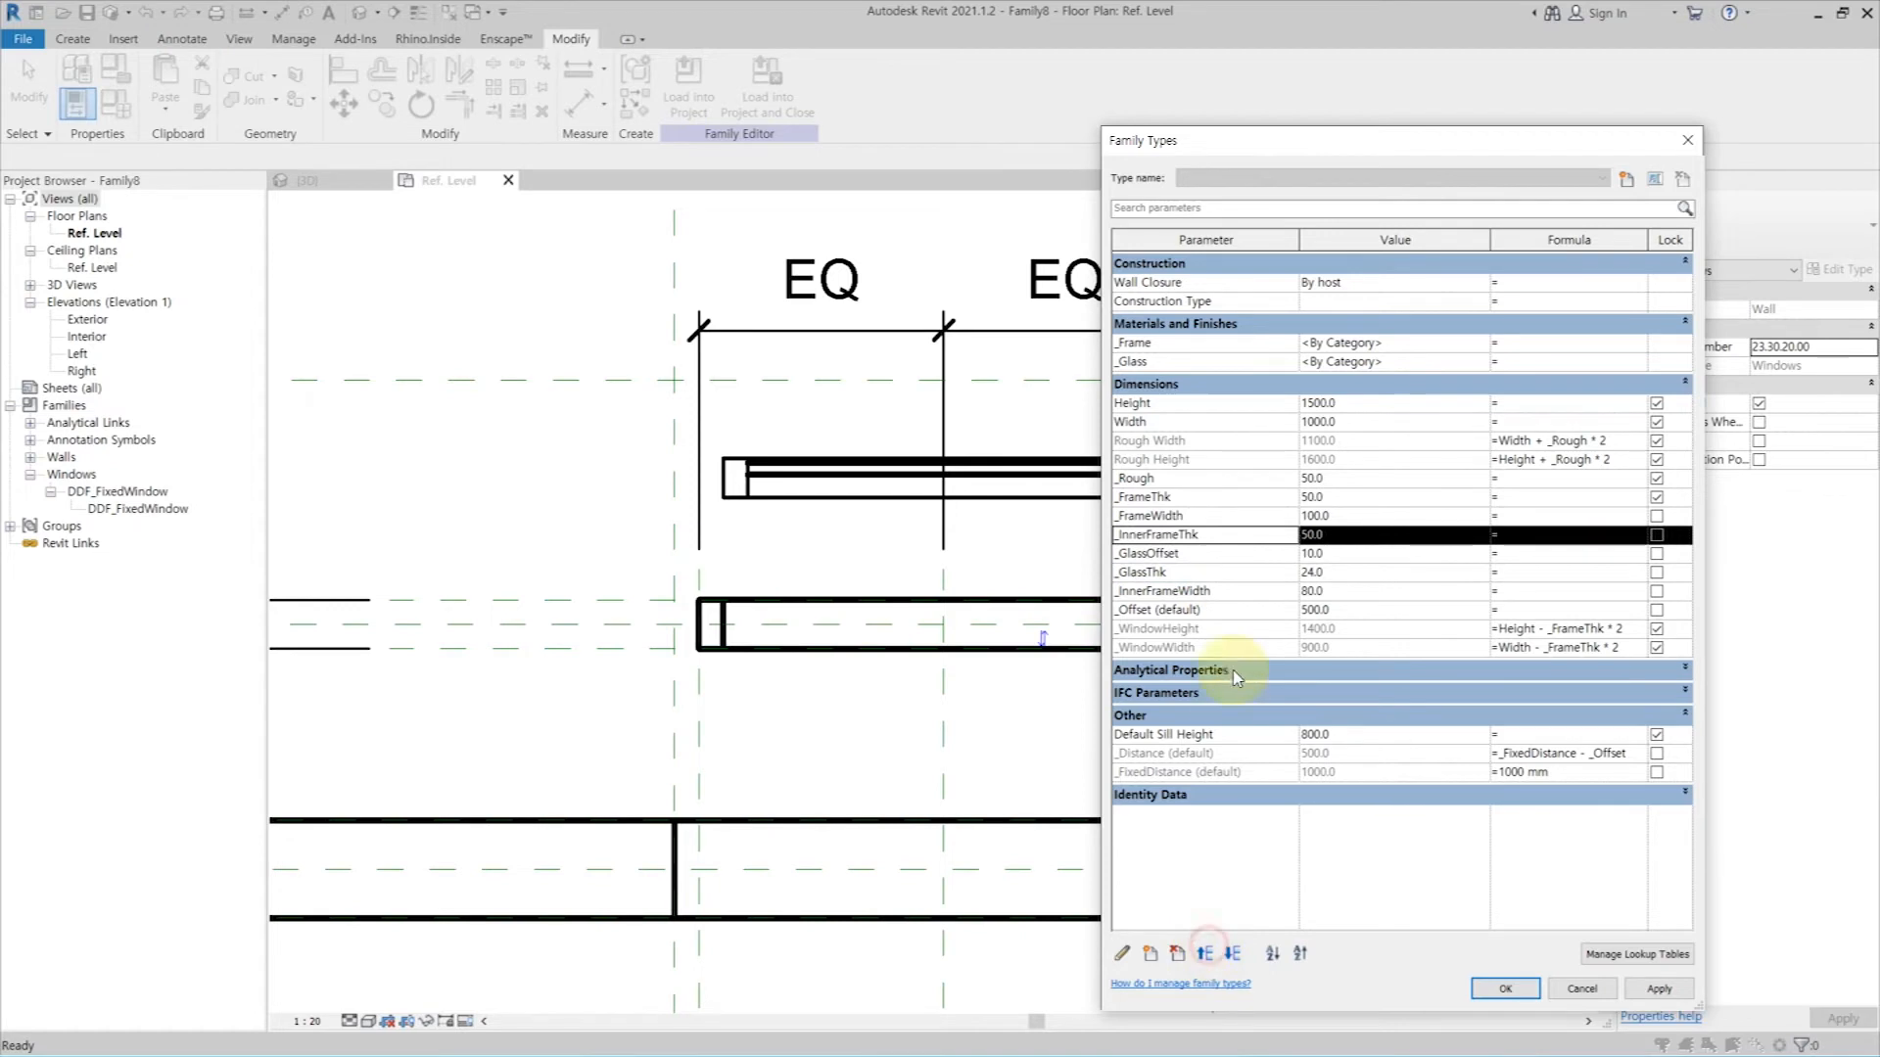
{"action": "left_click", "coordinate": [1241, 594]}
{"action": "left_click", "coordinate": [1206, 954]}
{"action": "left_click", "coordinate": [1205, 953]}
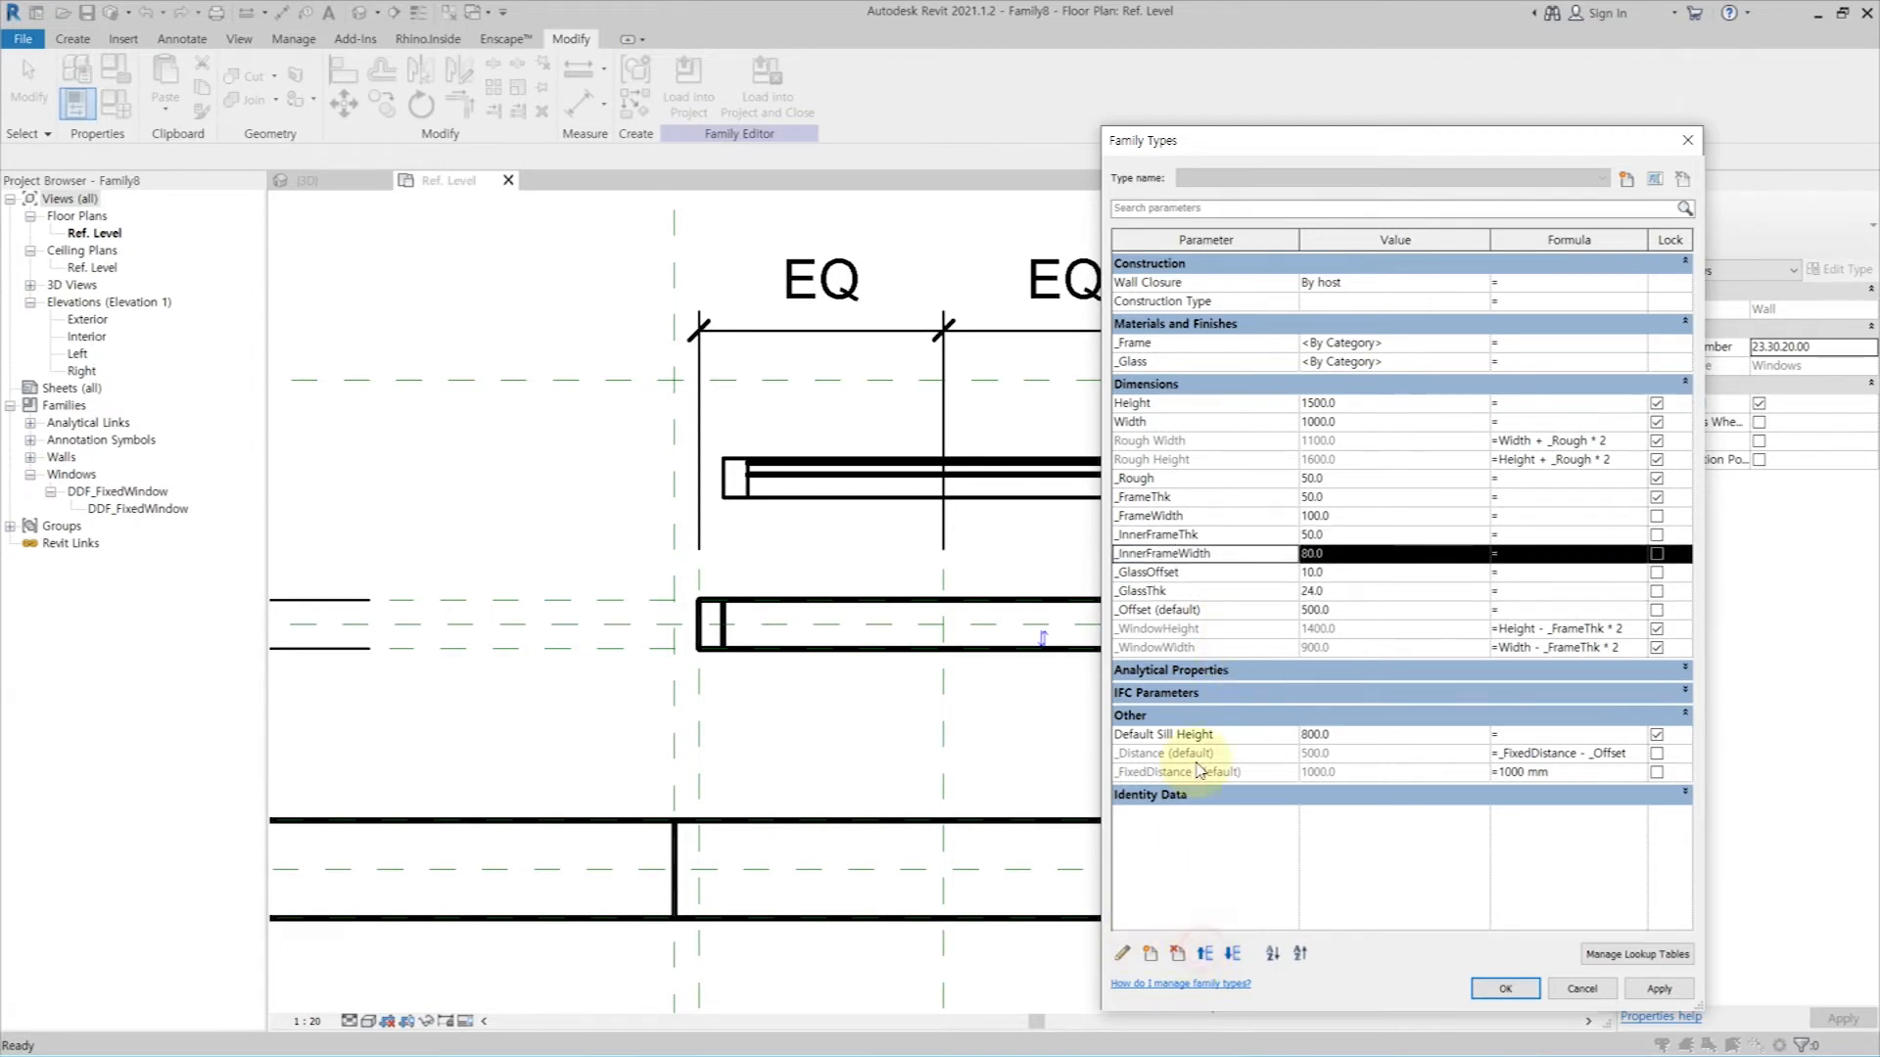
Step: Regroup the _WindowHeight and _WindowWidth parameters under Other and accept the family type changes
{"action": "left_click", "coordinate": [1230, 630]}
{"action": "left_click", "coordinate": [1123, 952]}
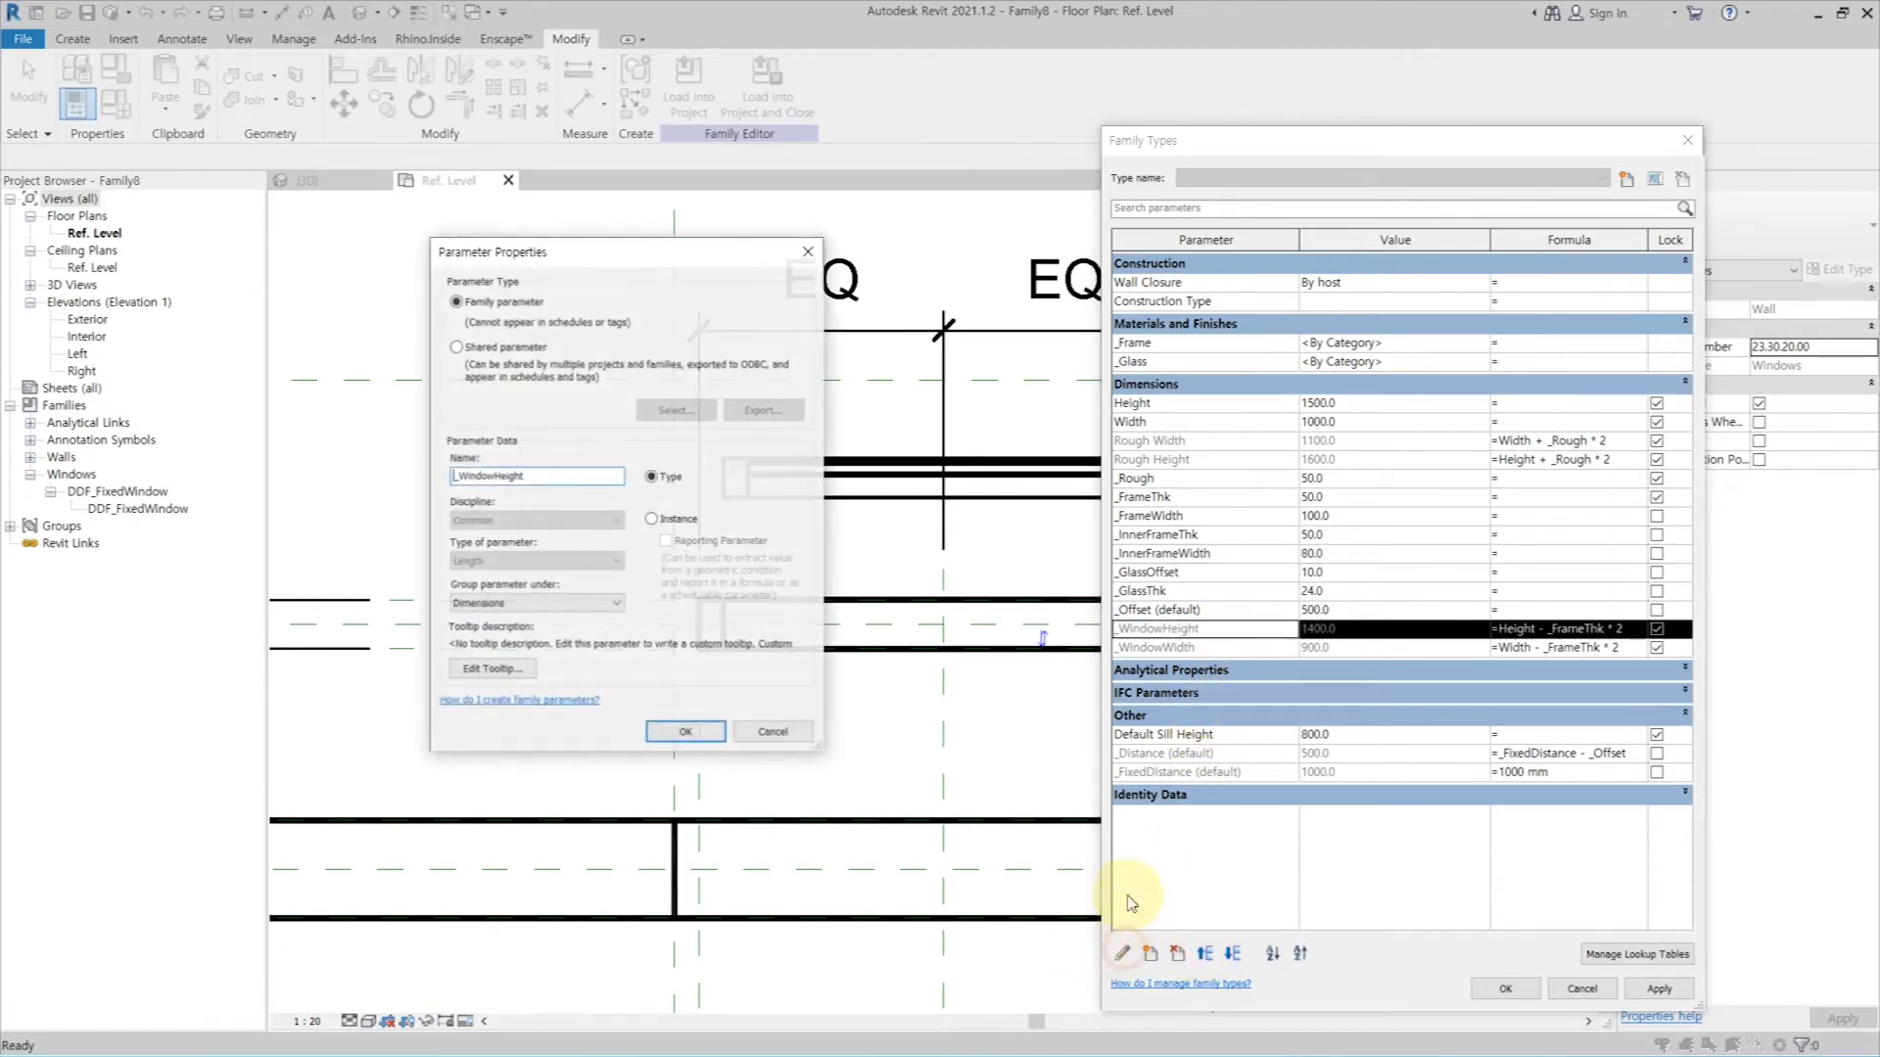
{"action": "left_click", "coordinate": [571, 601]}
{"action": "left_click", "coordinate": [510, 895]}
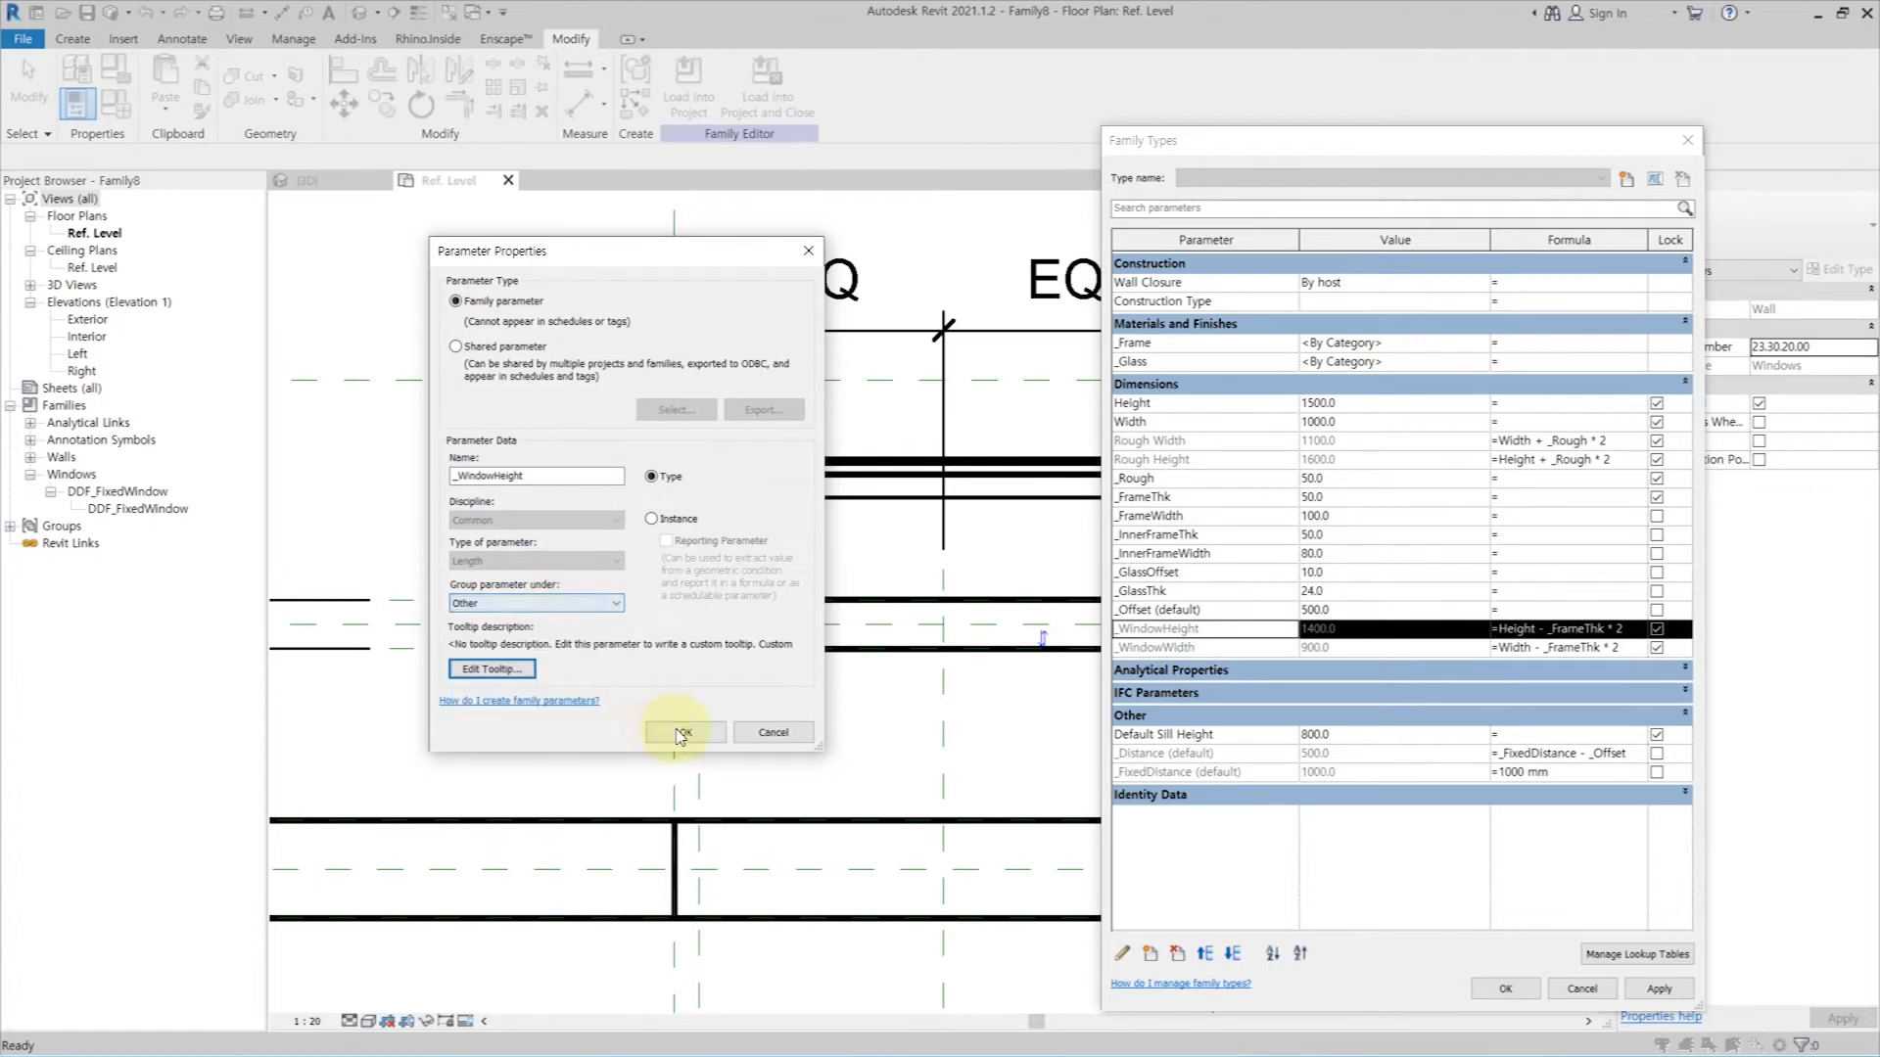
{"action": "left_click", "coordinate": [685, 733]}
{"action": "left_click", "coordinate": [1119, 952]}
{"action": "left_click", "coordinate": [571, 601]}
{"action": "left_click", "coordinate": [509, 895]}
{"action": "left_click", "coordinate": [689, 734]}
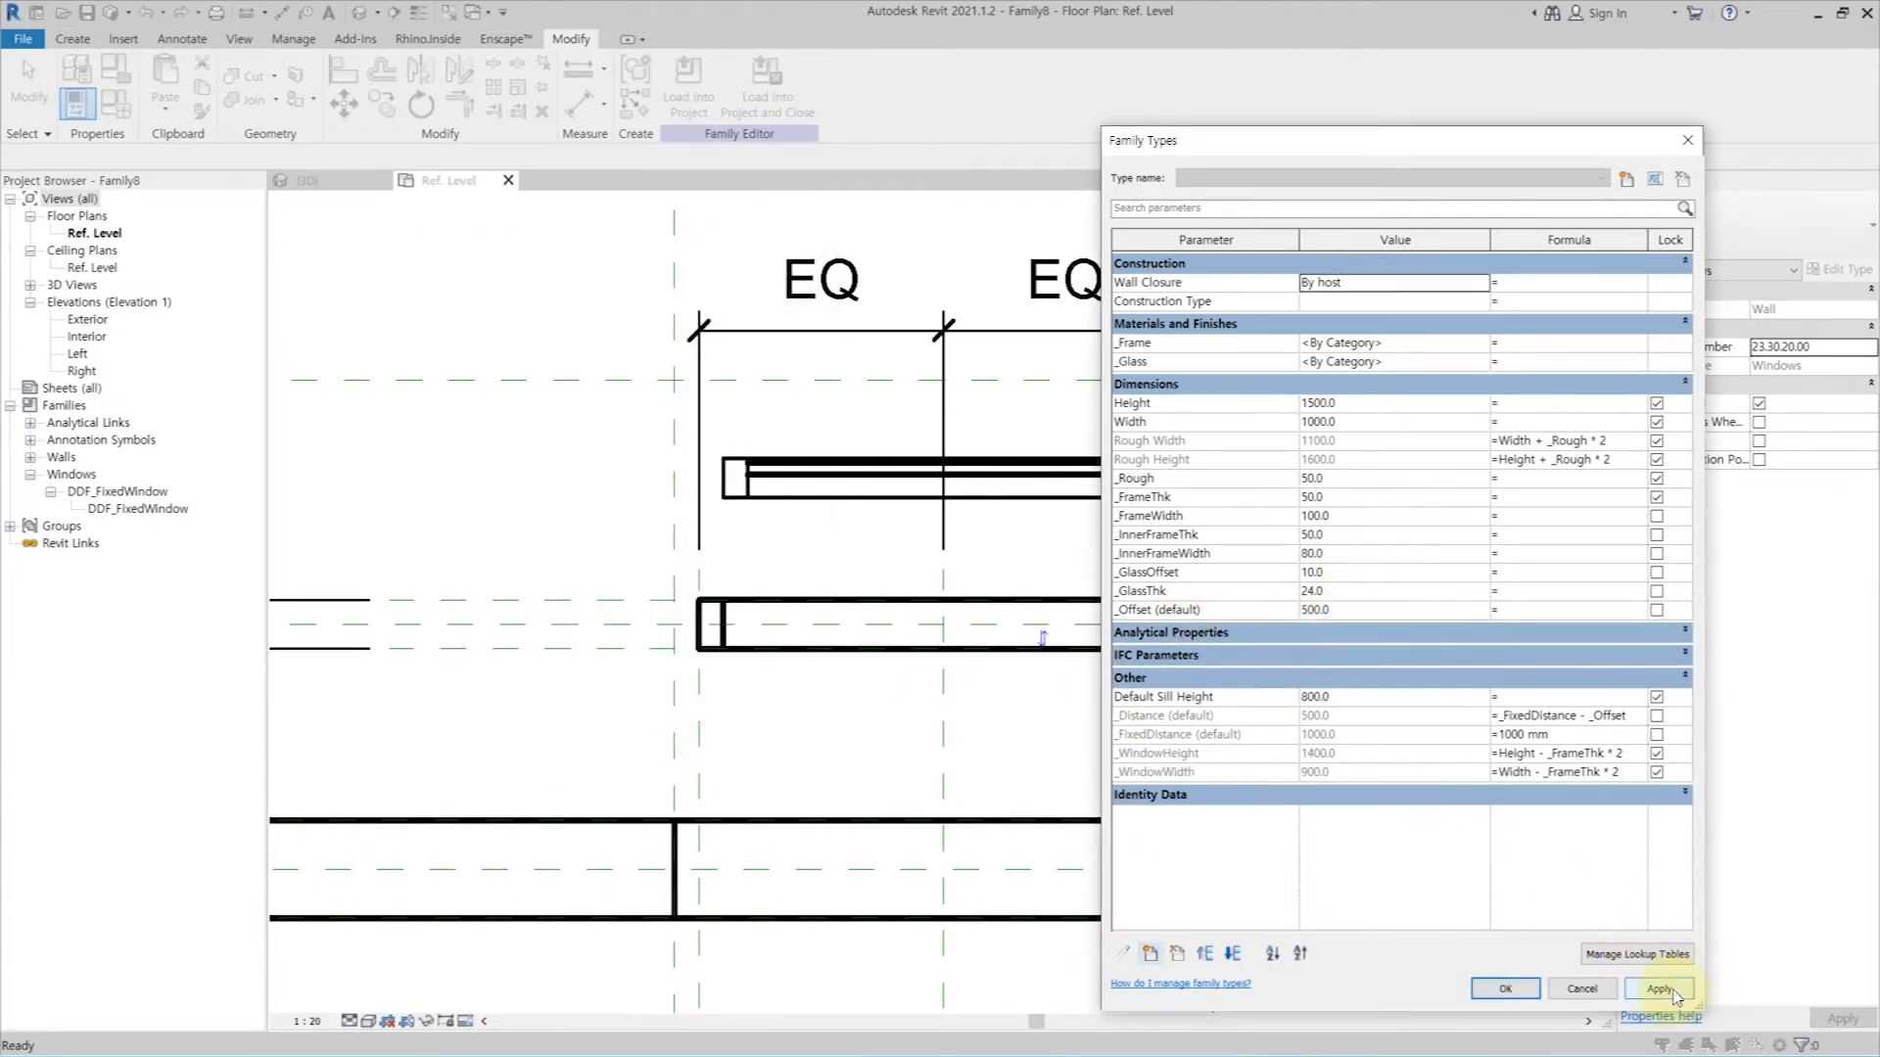
{"action": "left_click", "coordinate": [1507, 989]}
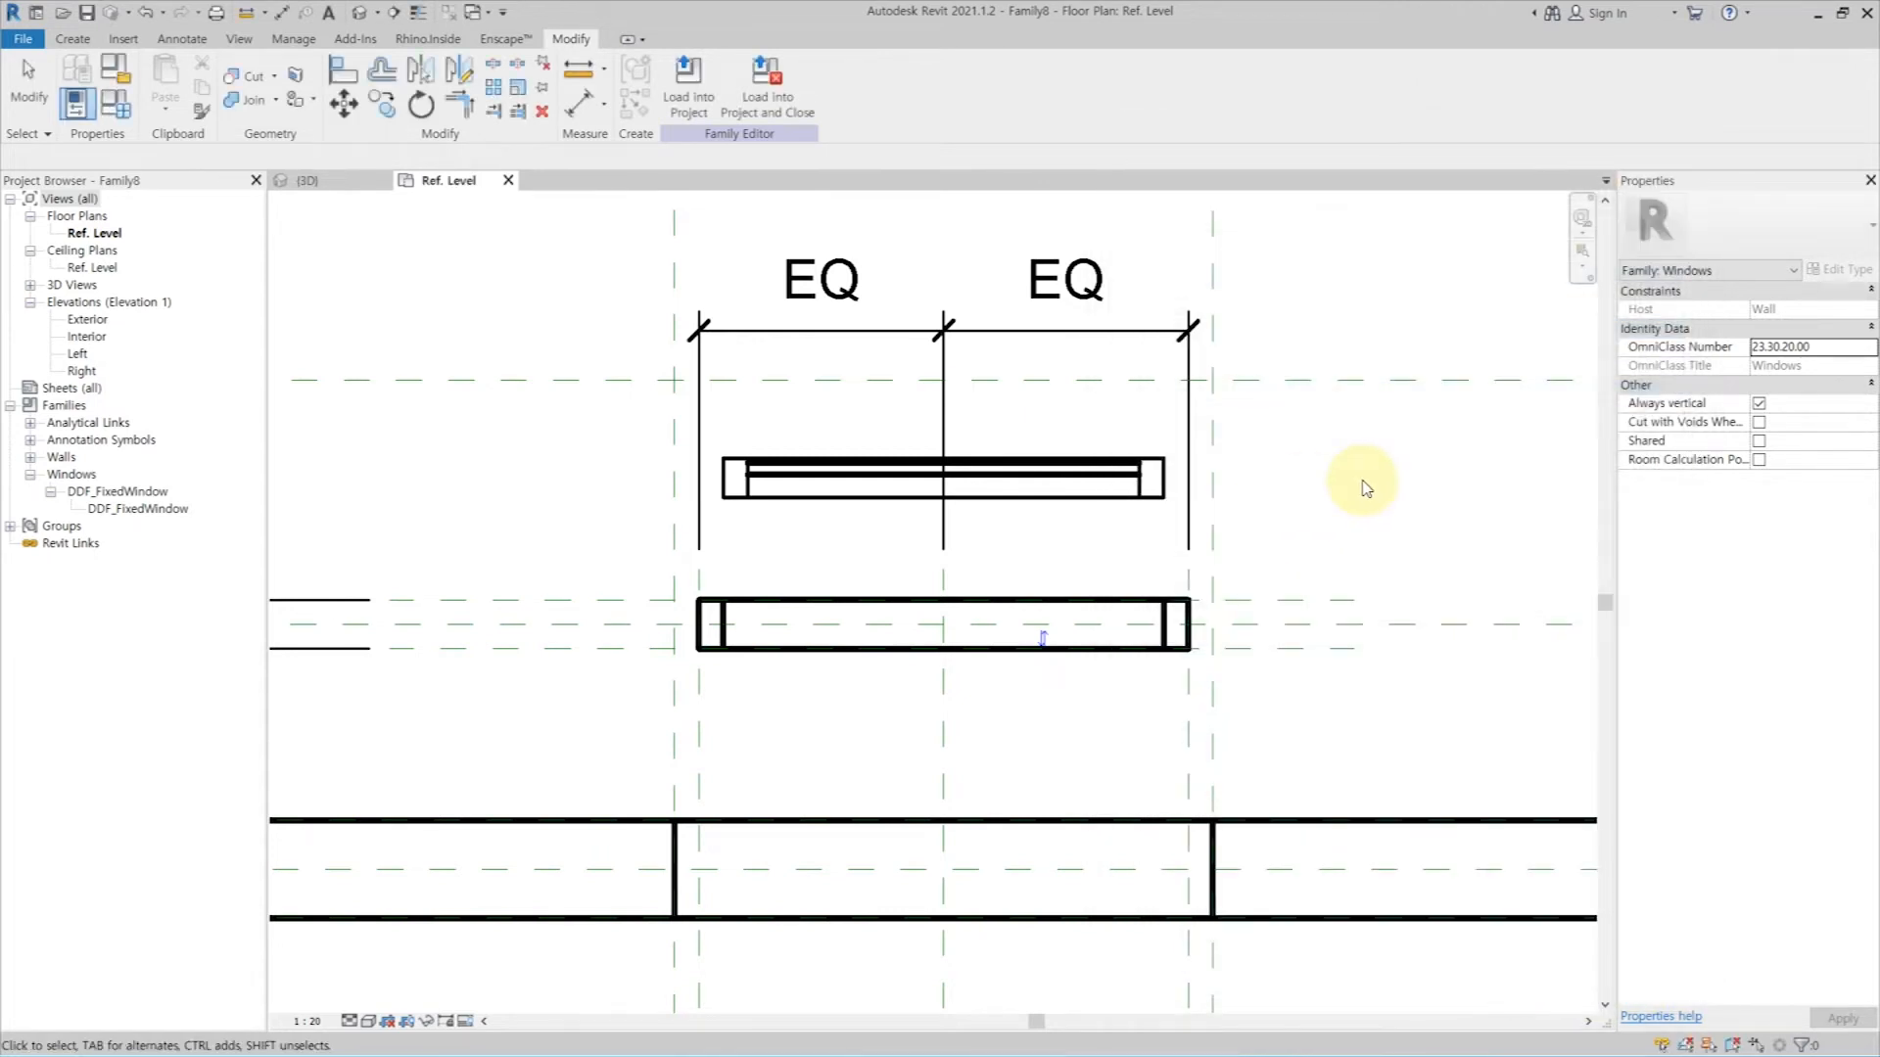
Step: Draw a horizontal reference plane across the frame in plan, about 19 mm inside its upper edge
{"action": "left_click", "coordinate": [73, 39]}
{"action": "left_click", "coordinate": [1138, 91]}
{"action": "scroll", "coordinate": [1245, 628], "scroll_direction": "up", "scroll_amount": 4}
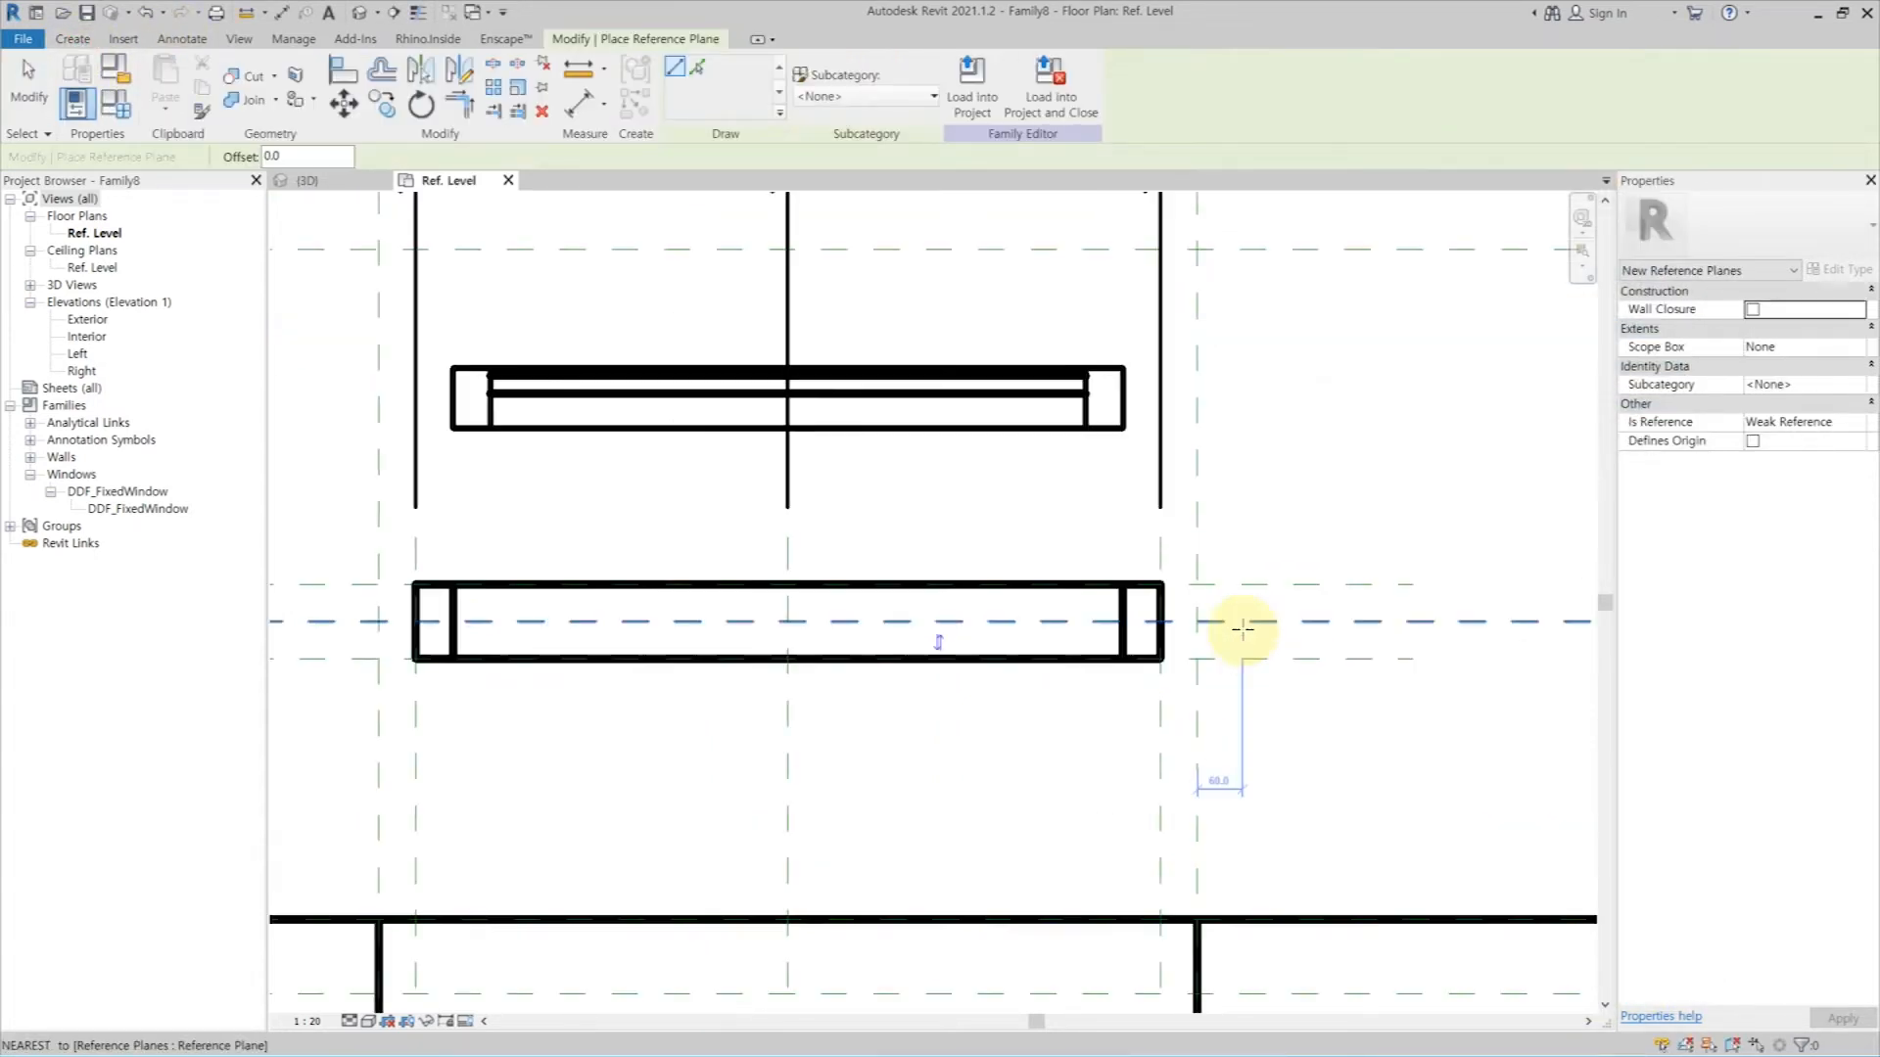
{"action": "left_click", "coordinate": [1272, 594]}
{"action": "scroll", "coordinate": [1480, 604], "scroll_direction": "down", "scroll_amount": 2}
{"action": "left_click", "coordinate": [456, 597]}
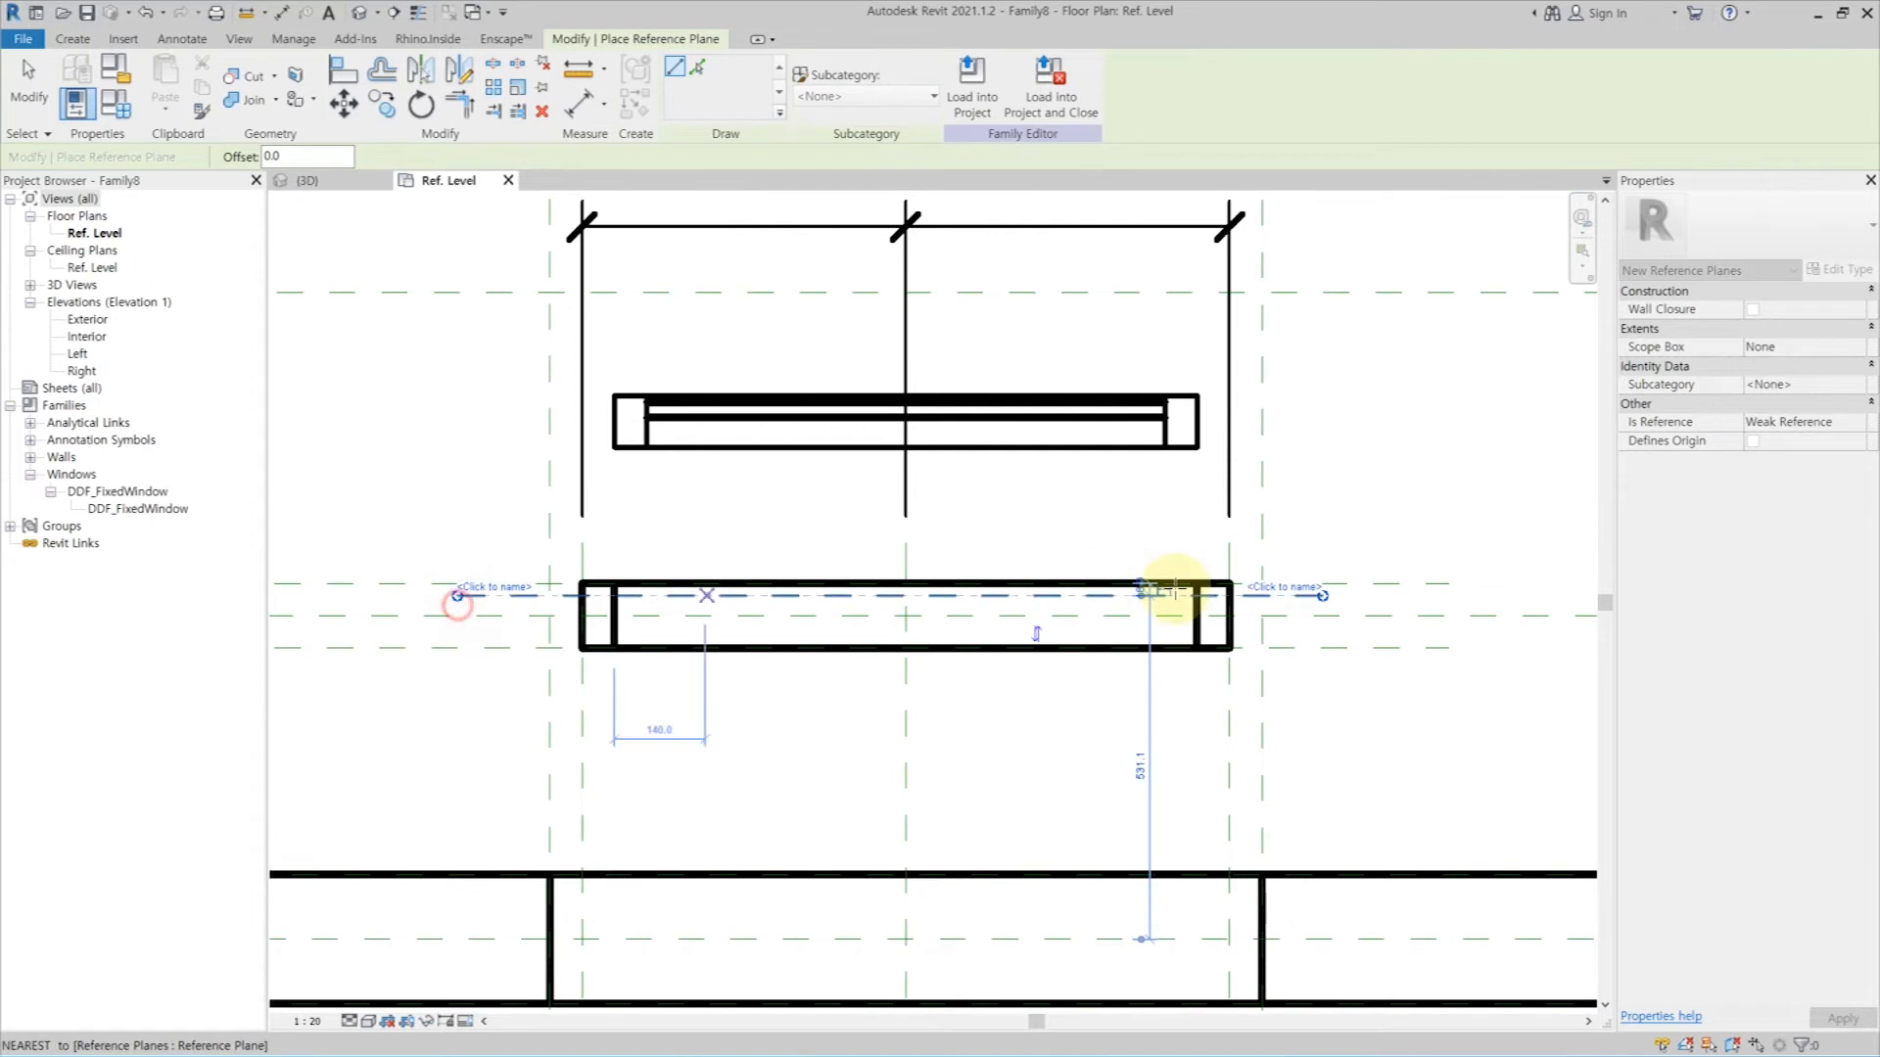
{"action": "key", "text": "Escape"}
{"action": "key", "text": "Escape"}
Step: Dimension the distance between the new reference plane and the reference plane on the frame's upper edge
{"action": "key", "text": "d"}
{"action": "key", "text": "i"}
{"action": "left_click", "coordinate": [1314, 596]}
{"action": "left_click", "coordinate": [1312, 585]}
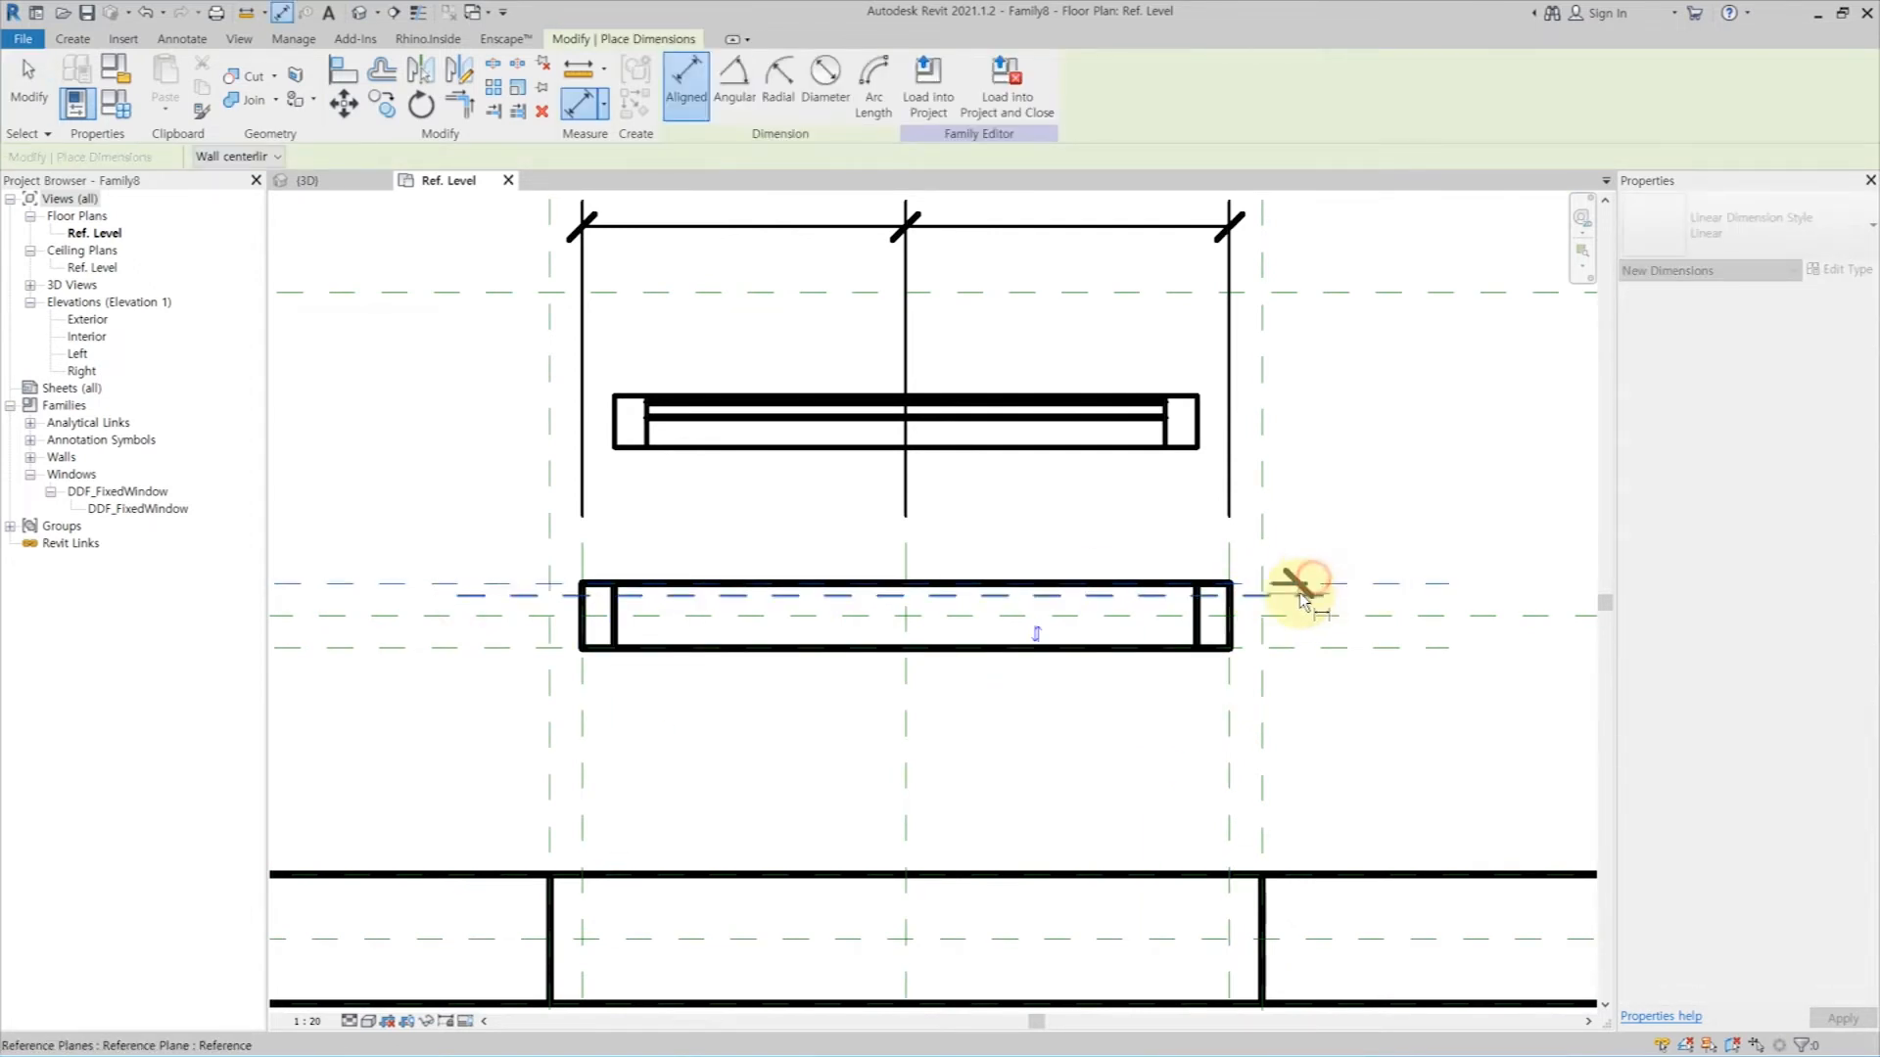
{"action": "scroll", "coordinate": [1239, 586], "scroll_direction": "down", "scroll_amount": 2}
{"action": "left_click", "coordinate": [1473, 541]}
{"action": "key", "text": "Escape"}
{"action": "key", "text": "Escape"}
Step: Label the new offset dimension with a type parameter named _WindowOffset
{"action": "left_click", "coordinate": [1472, 580]}
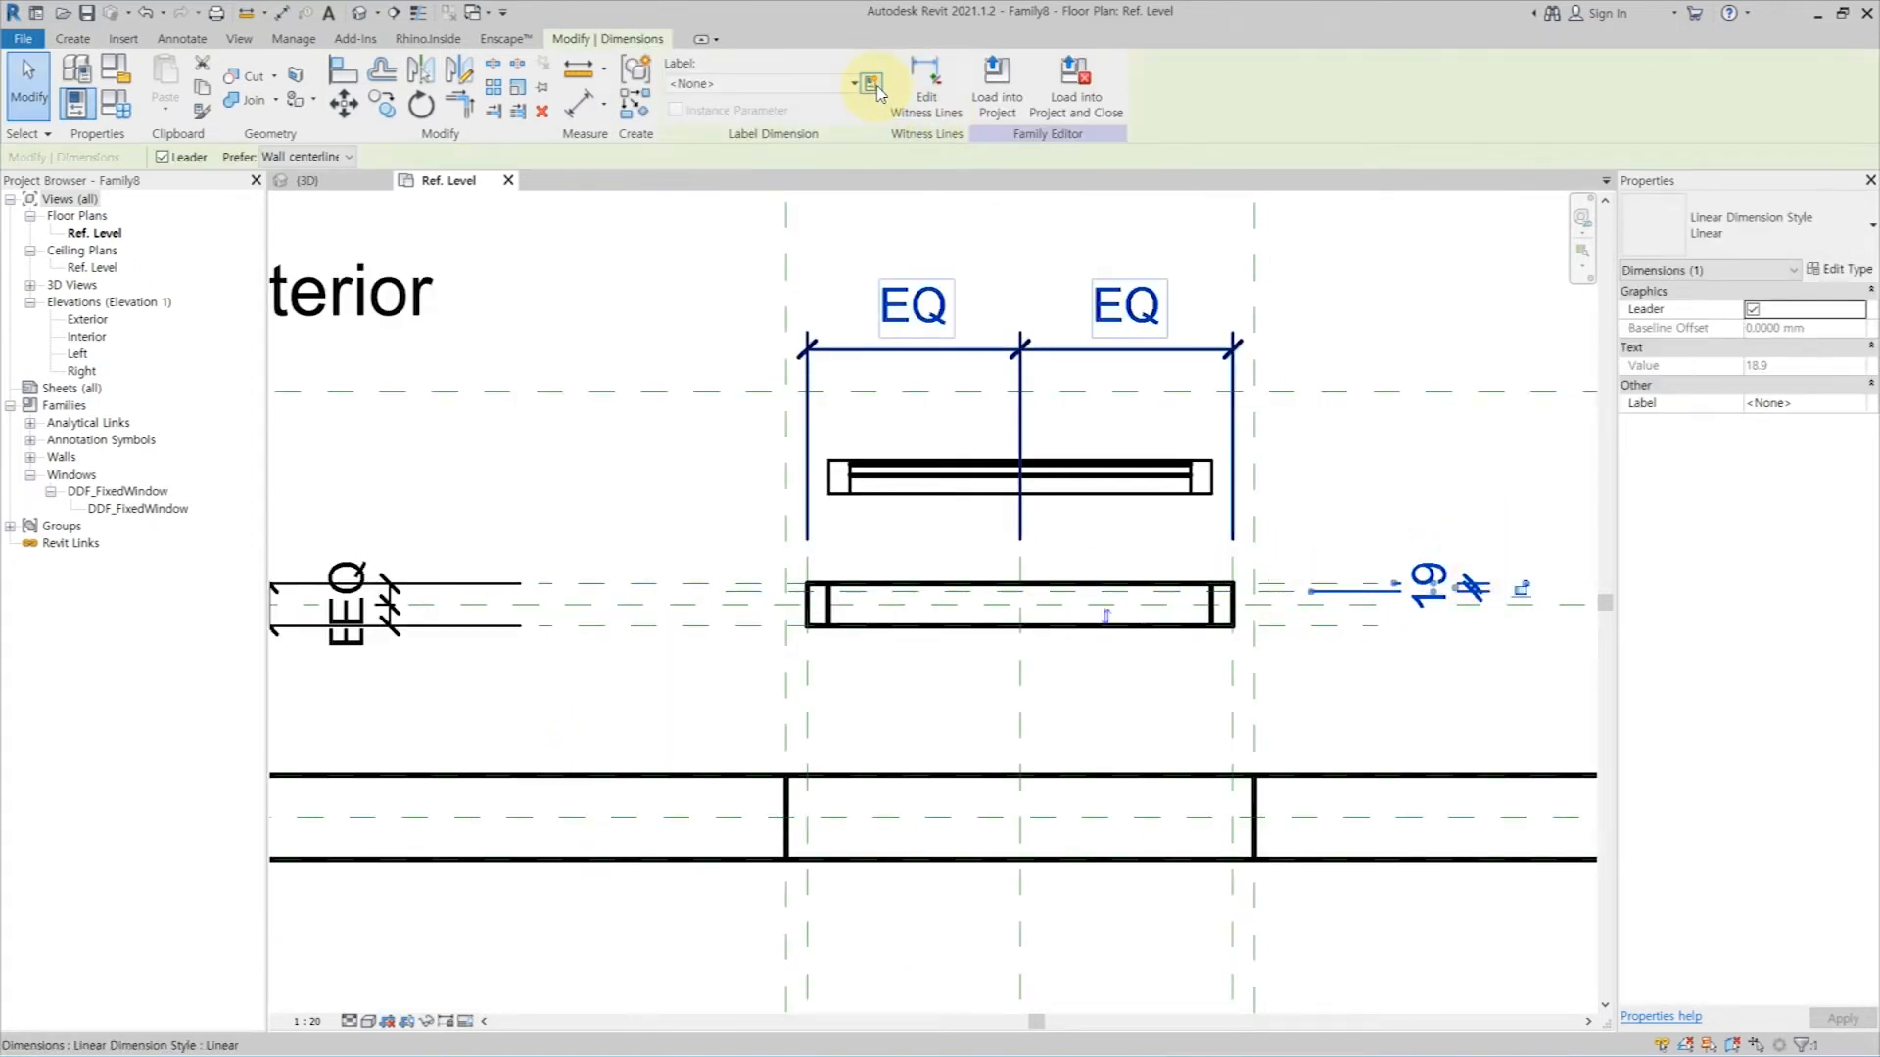
{"action": "left_click", "coordinate": [872, 86]}
{"action": "type", "text": "_WindowOff"}
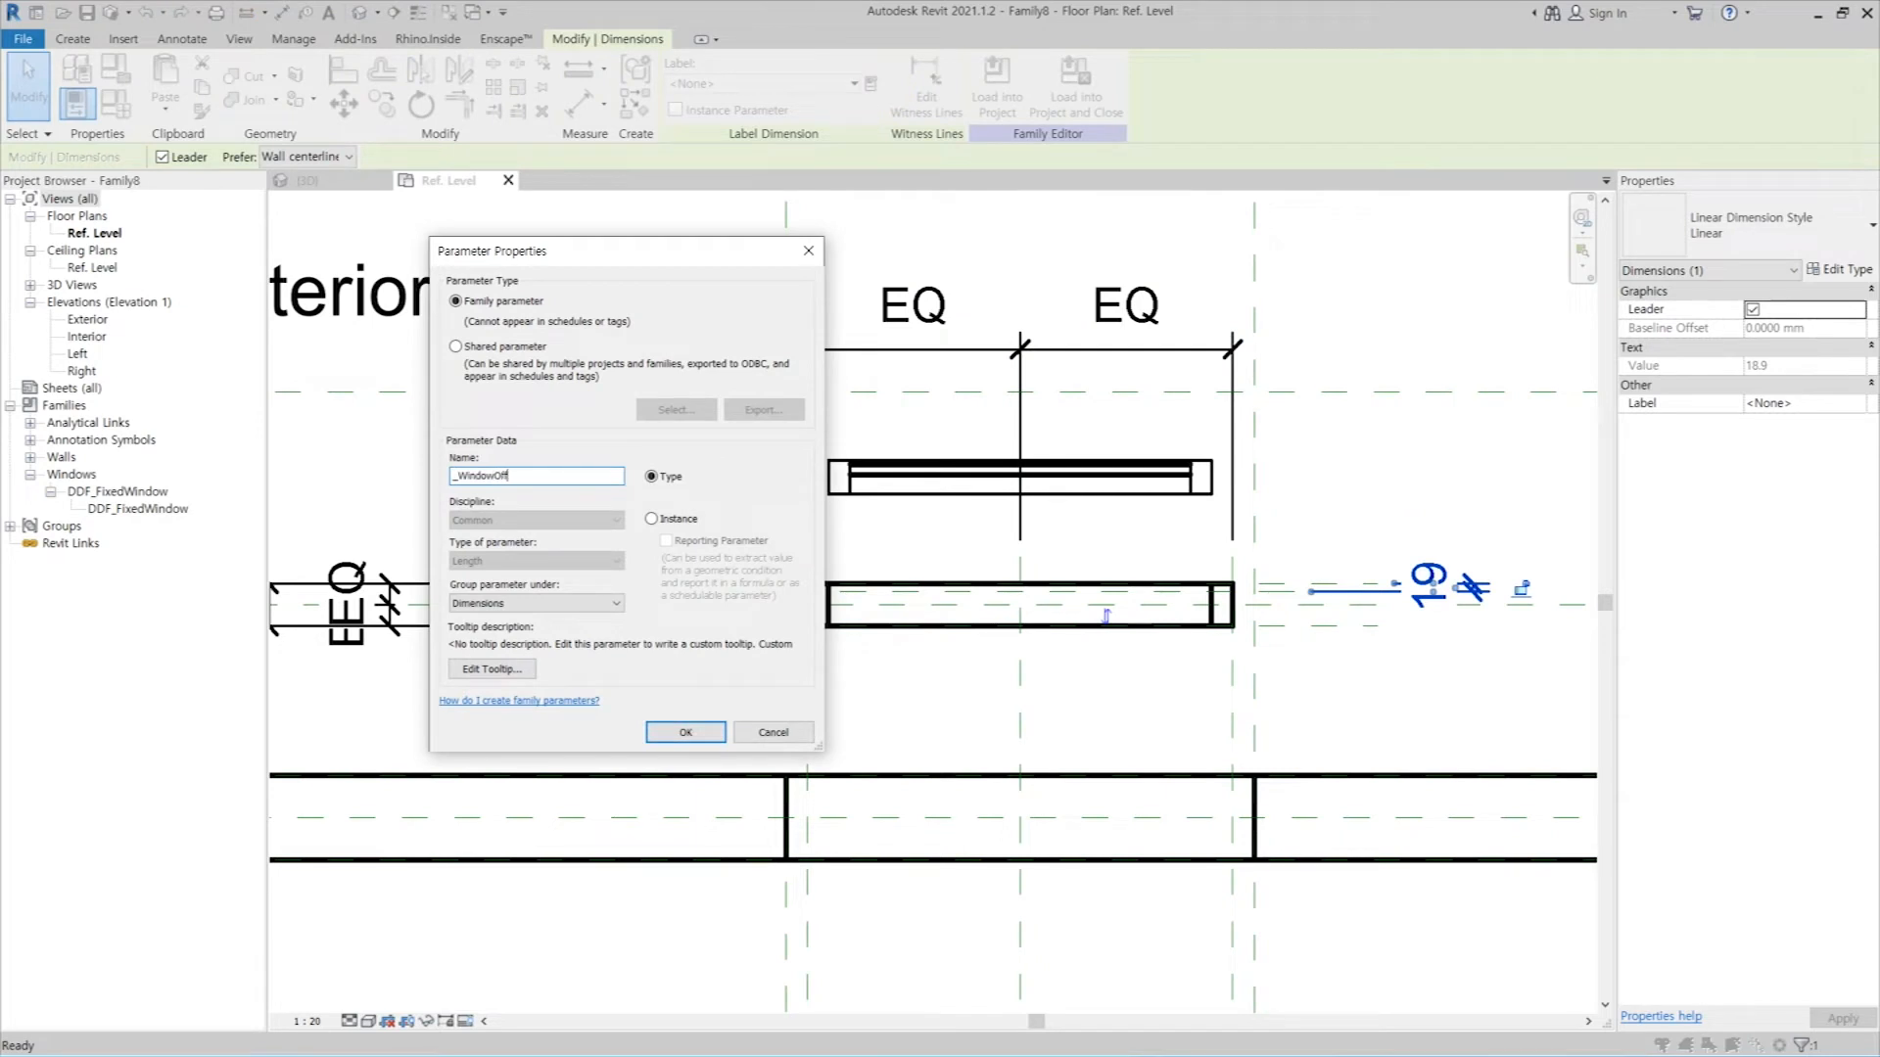
{"action": "type", "text": "set"}
{"action": "key", "text": "Return"}
{"action": "key", "text": "Escape"}
Step: Align the nested window's upper edge with the new offset reference plane and lock the alignment
{"action": "scroll", "coordinate": [1345, 590], "scroll_direction": "up", "scroll_amount": 2}
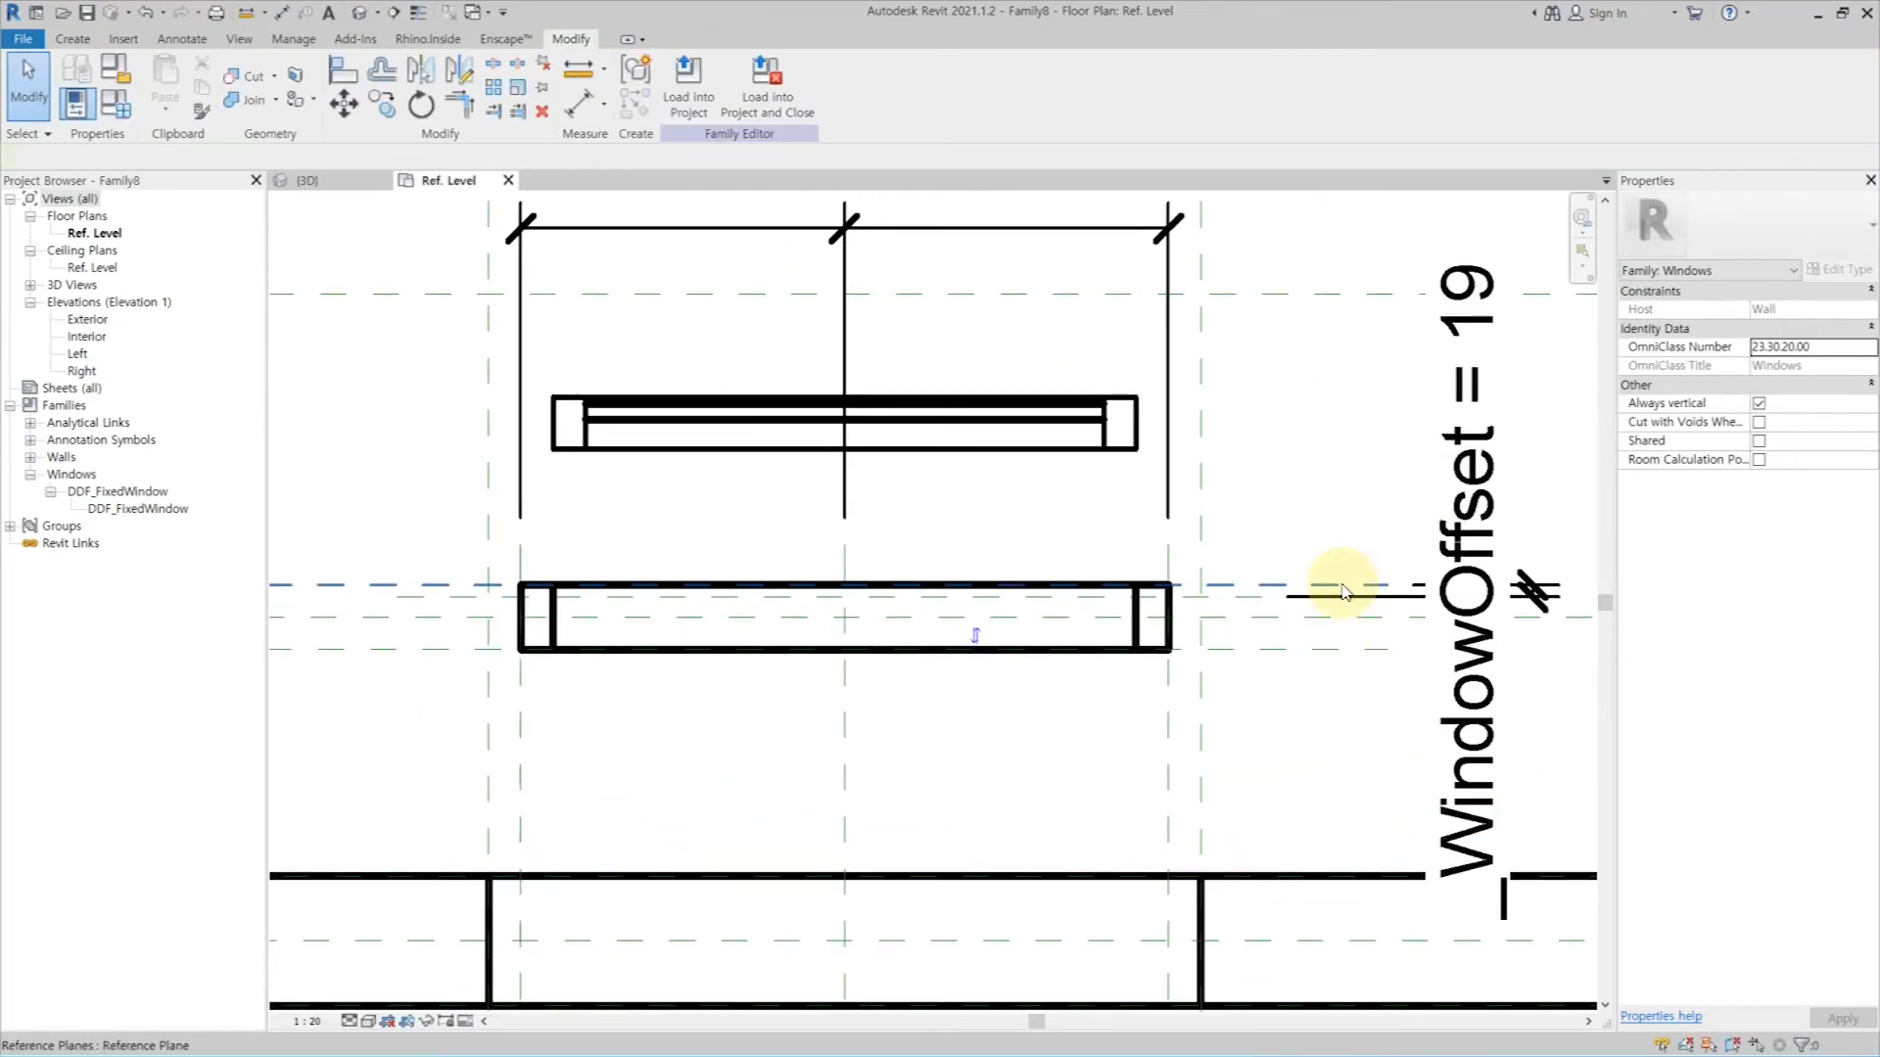
{"action": "key", "text": "a"}
{"action": "key", "text": "l"}
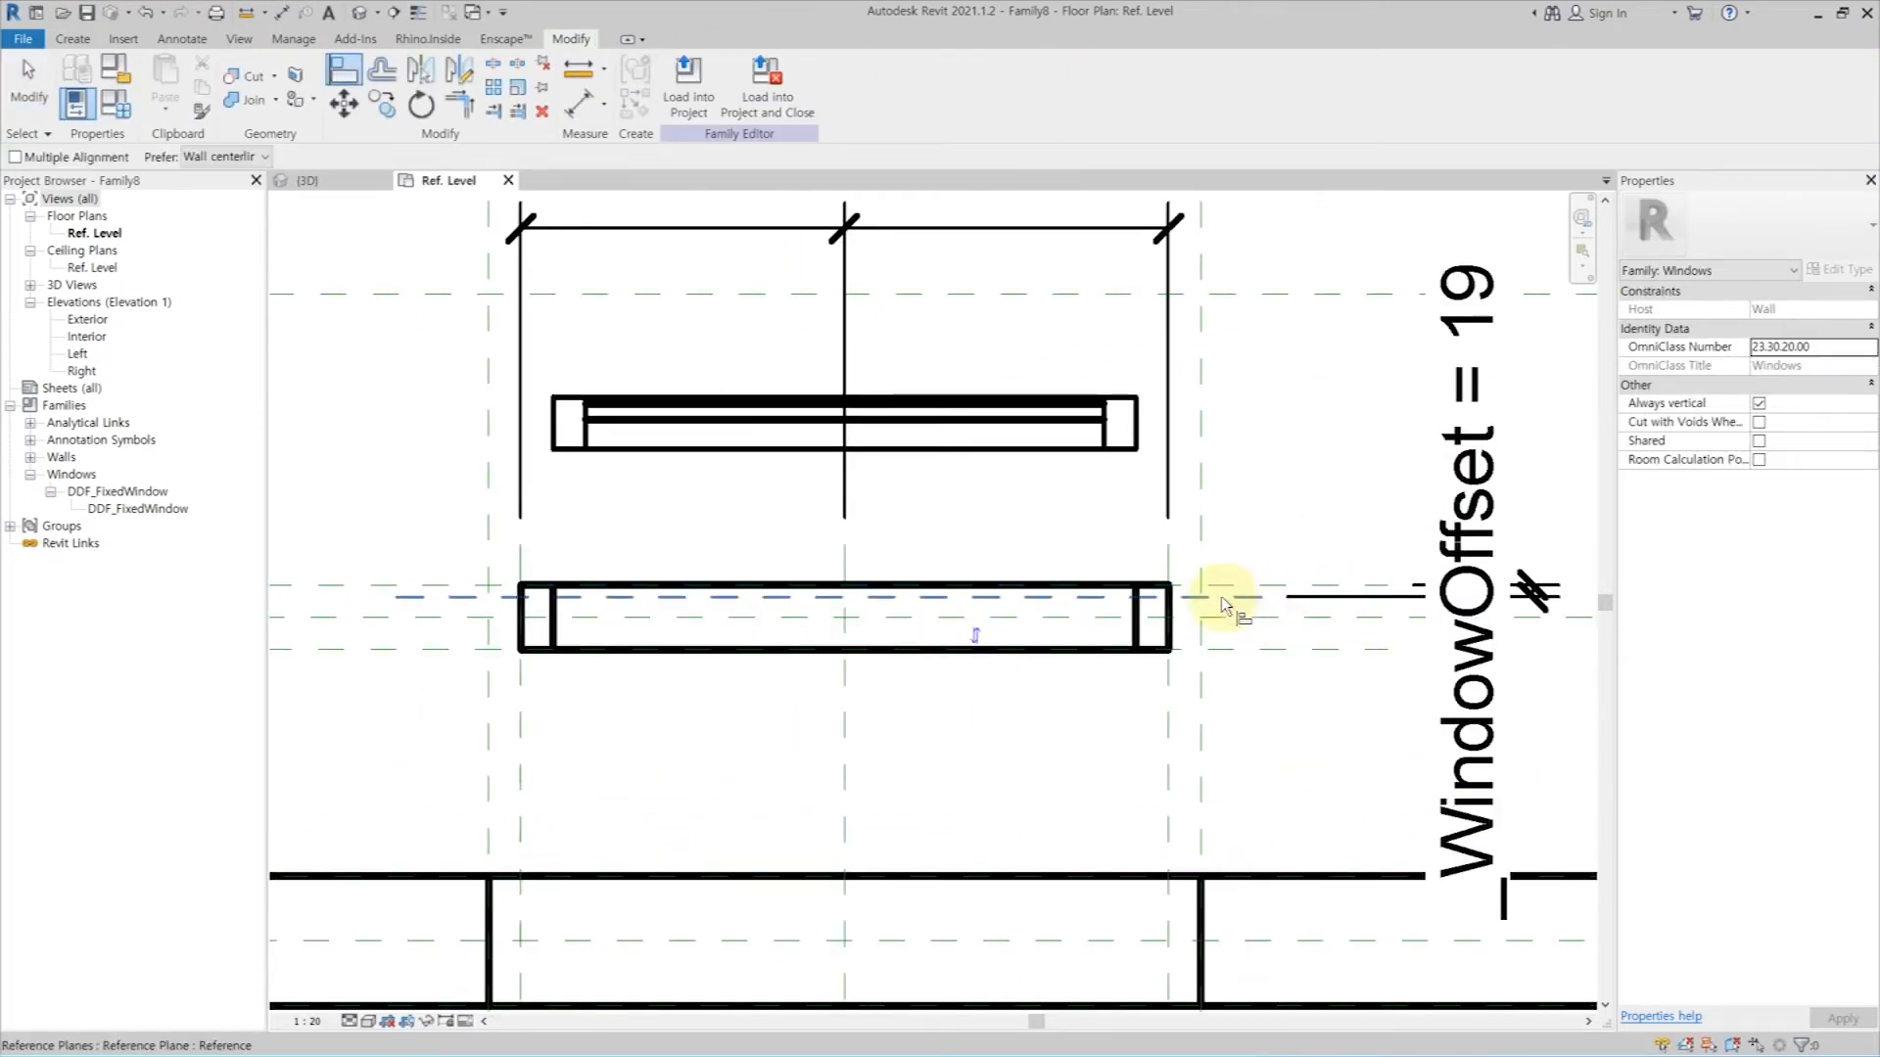
{"action": "left_click", "coordinate": [1141, 403]}
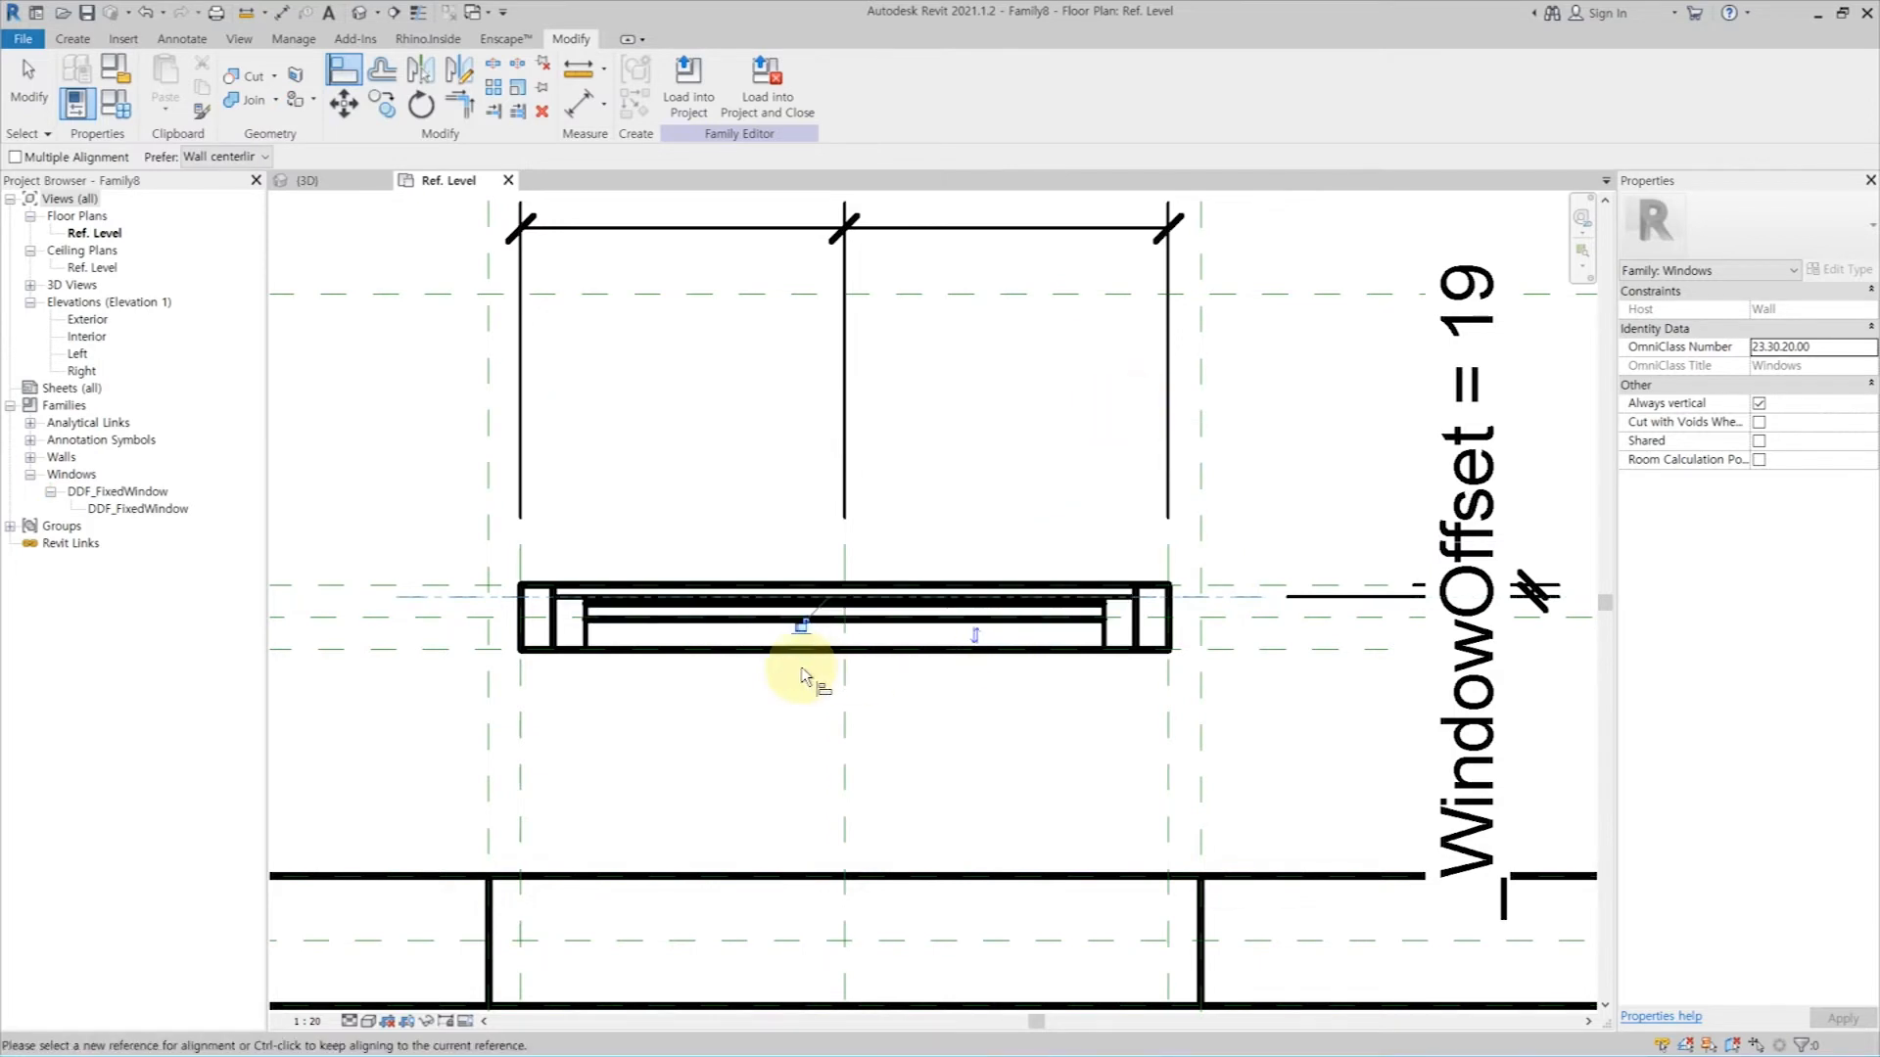
{"action": "key", "text": "Escape"}
{"action": "key", "text": "Escape"}
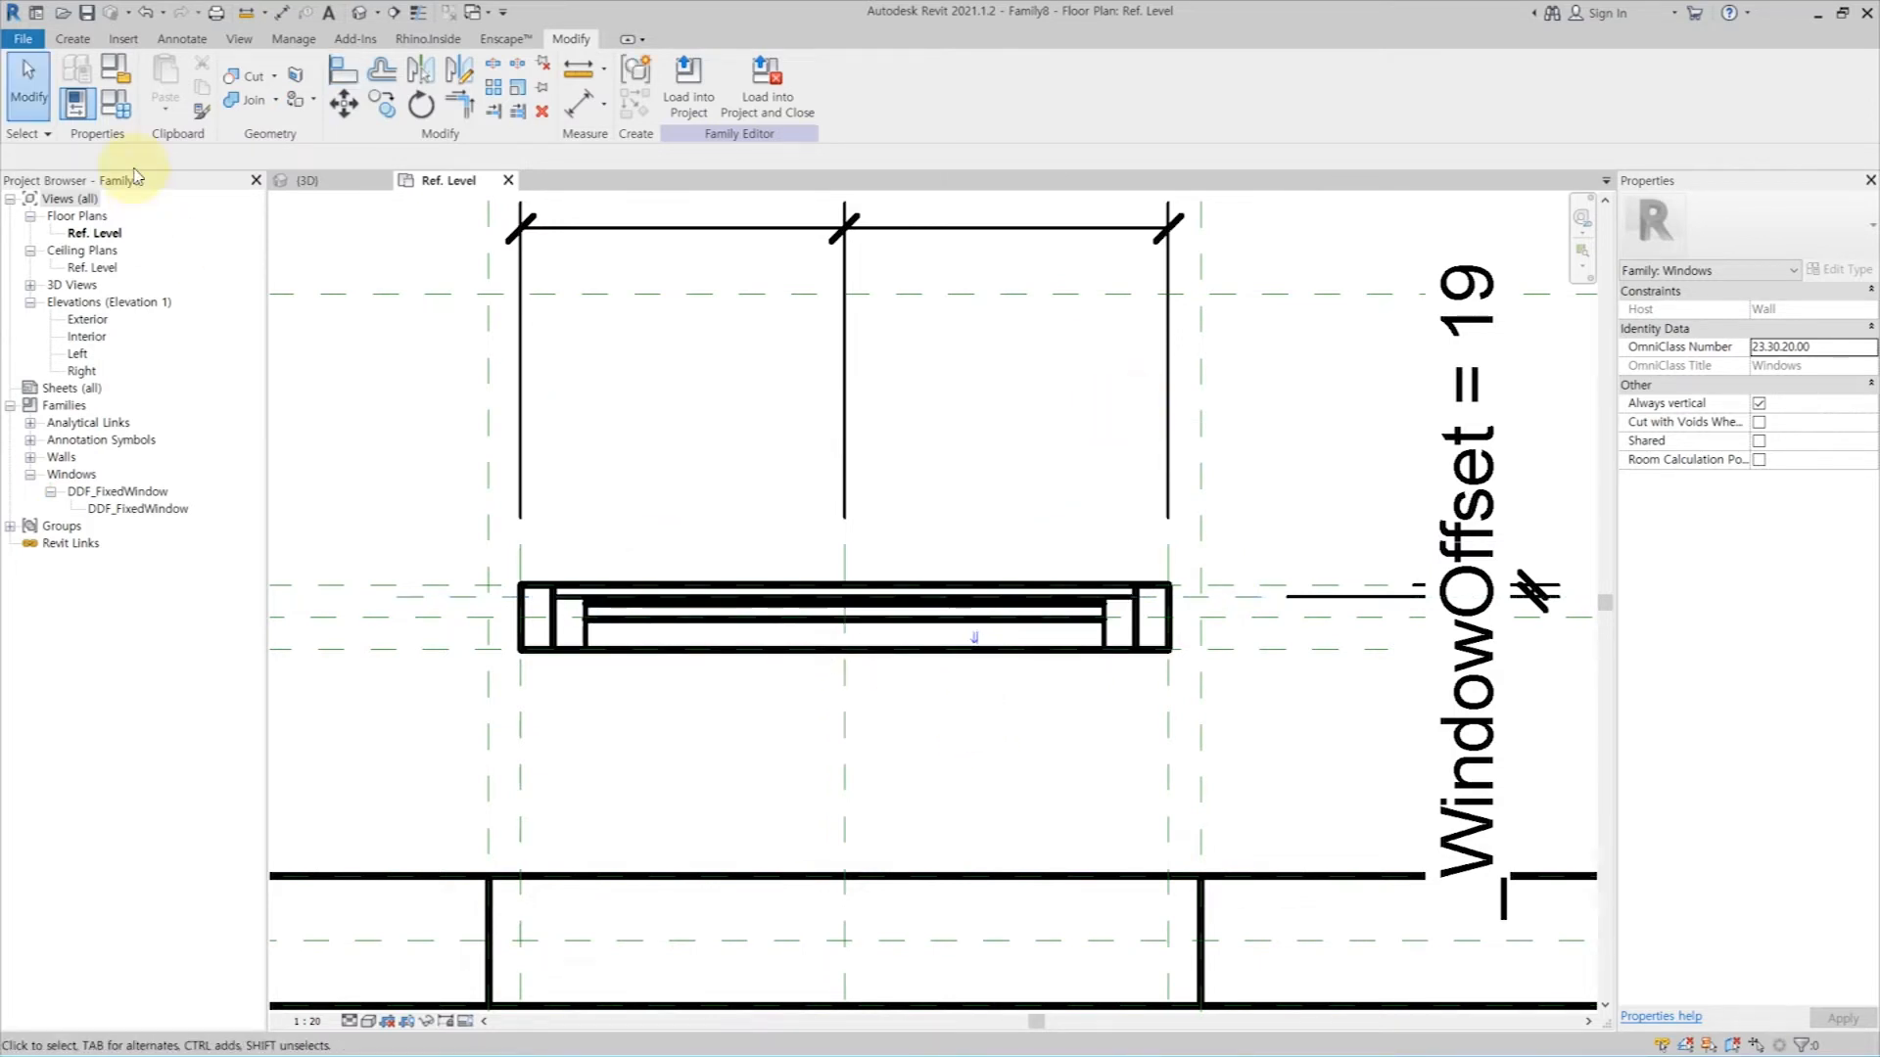
Step: Display thin lines and set the _WindowOffset parameter to 0
{"action": "key", "text": "t"}
{"action": "key", "text": "l"}
{"action": "scroll", "coordinate": [686, 665], "scroll_direction": "up", "scroll_amount": 2}
{"action": "scroll", "coordinate": [485, 444], "scroll_direction": "down", "scroll_amount": 2}
{"action": "scroll", "coordinate": [494, 451], "scroll_direction": "down", "scroll_amount": 1}
{"action": "left_click", "coordinate": [115, 104]}
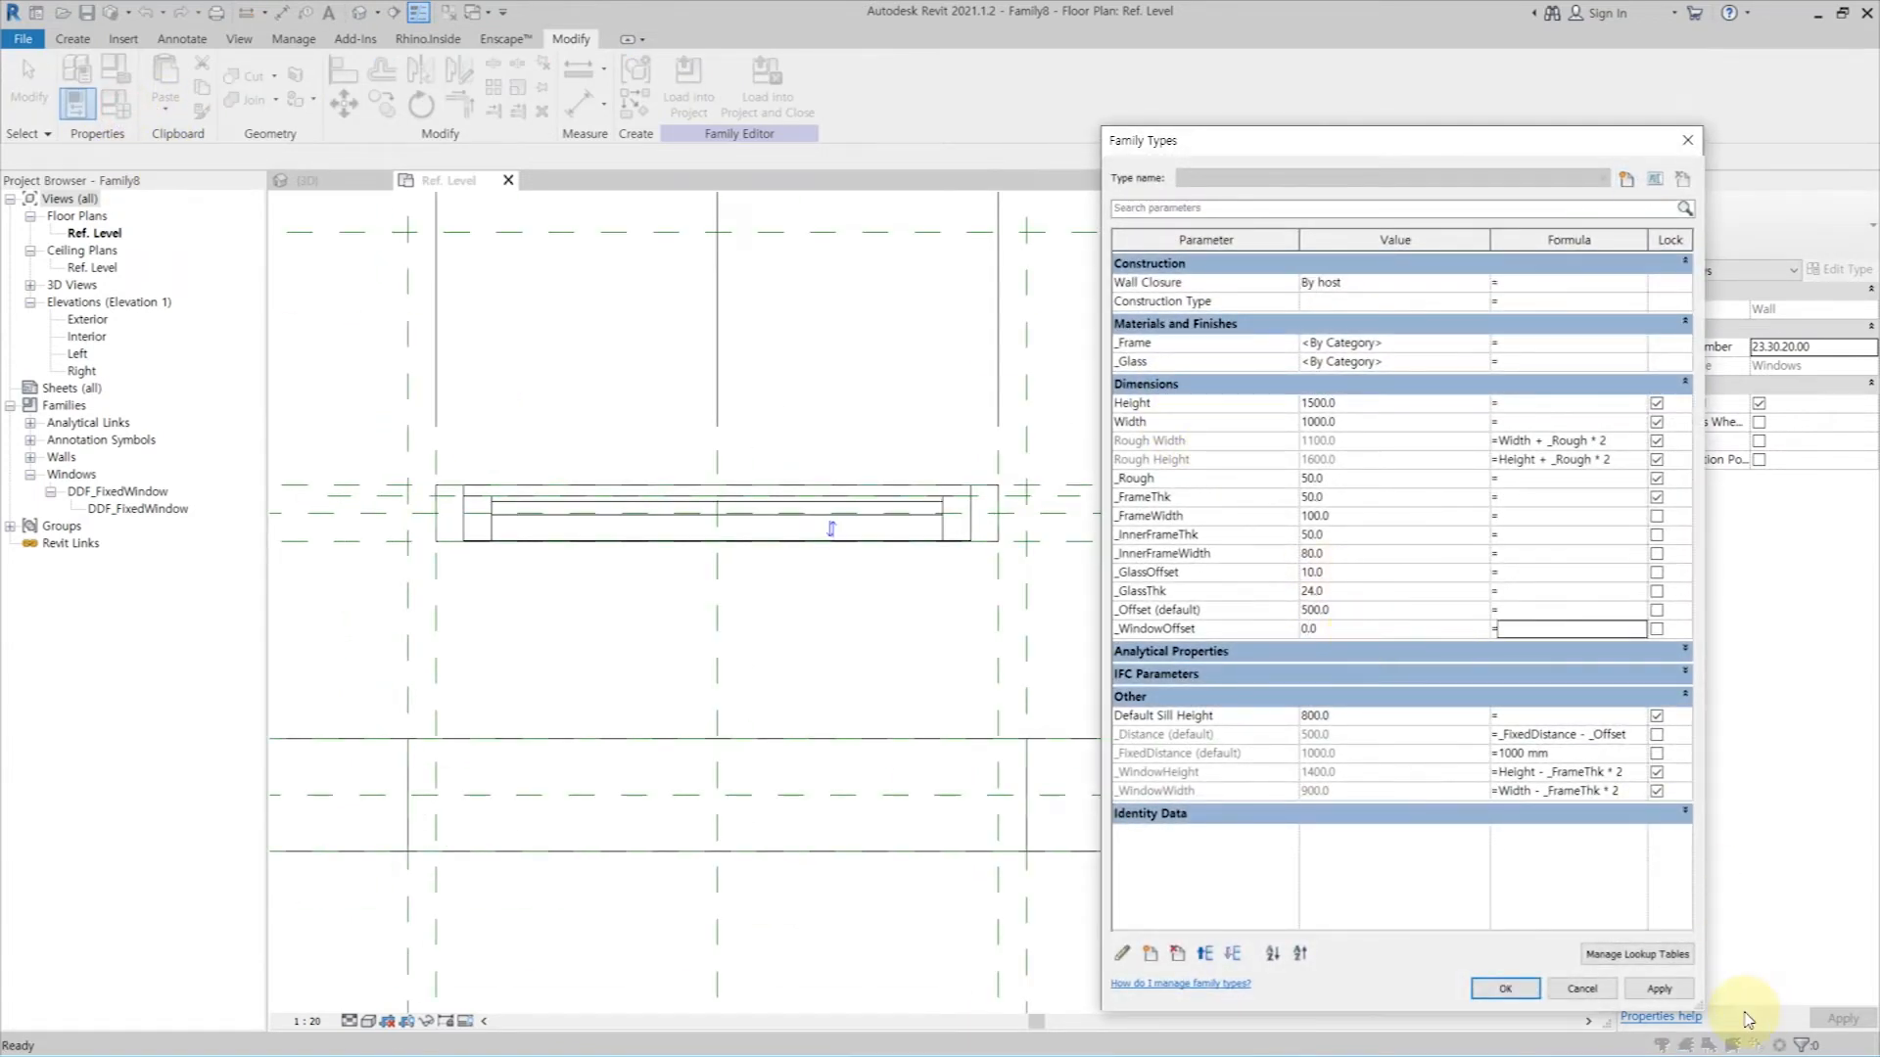
{"action": "left_click", "coordinate": [1665, 989]}
{"action": "left_click", "coordinate": [1533, 998]}
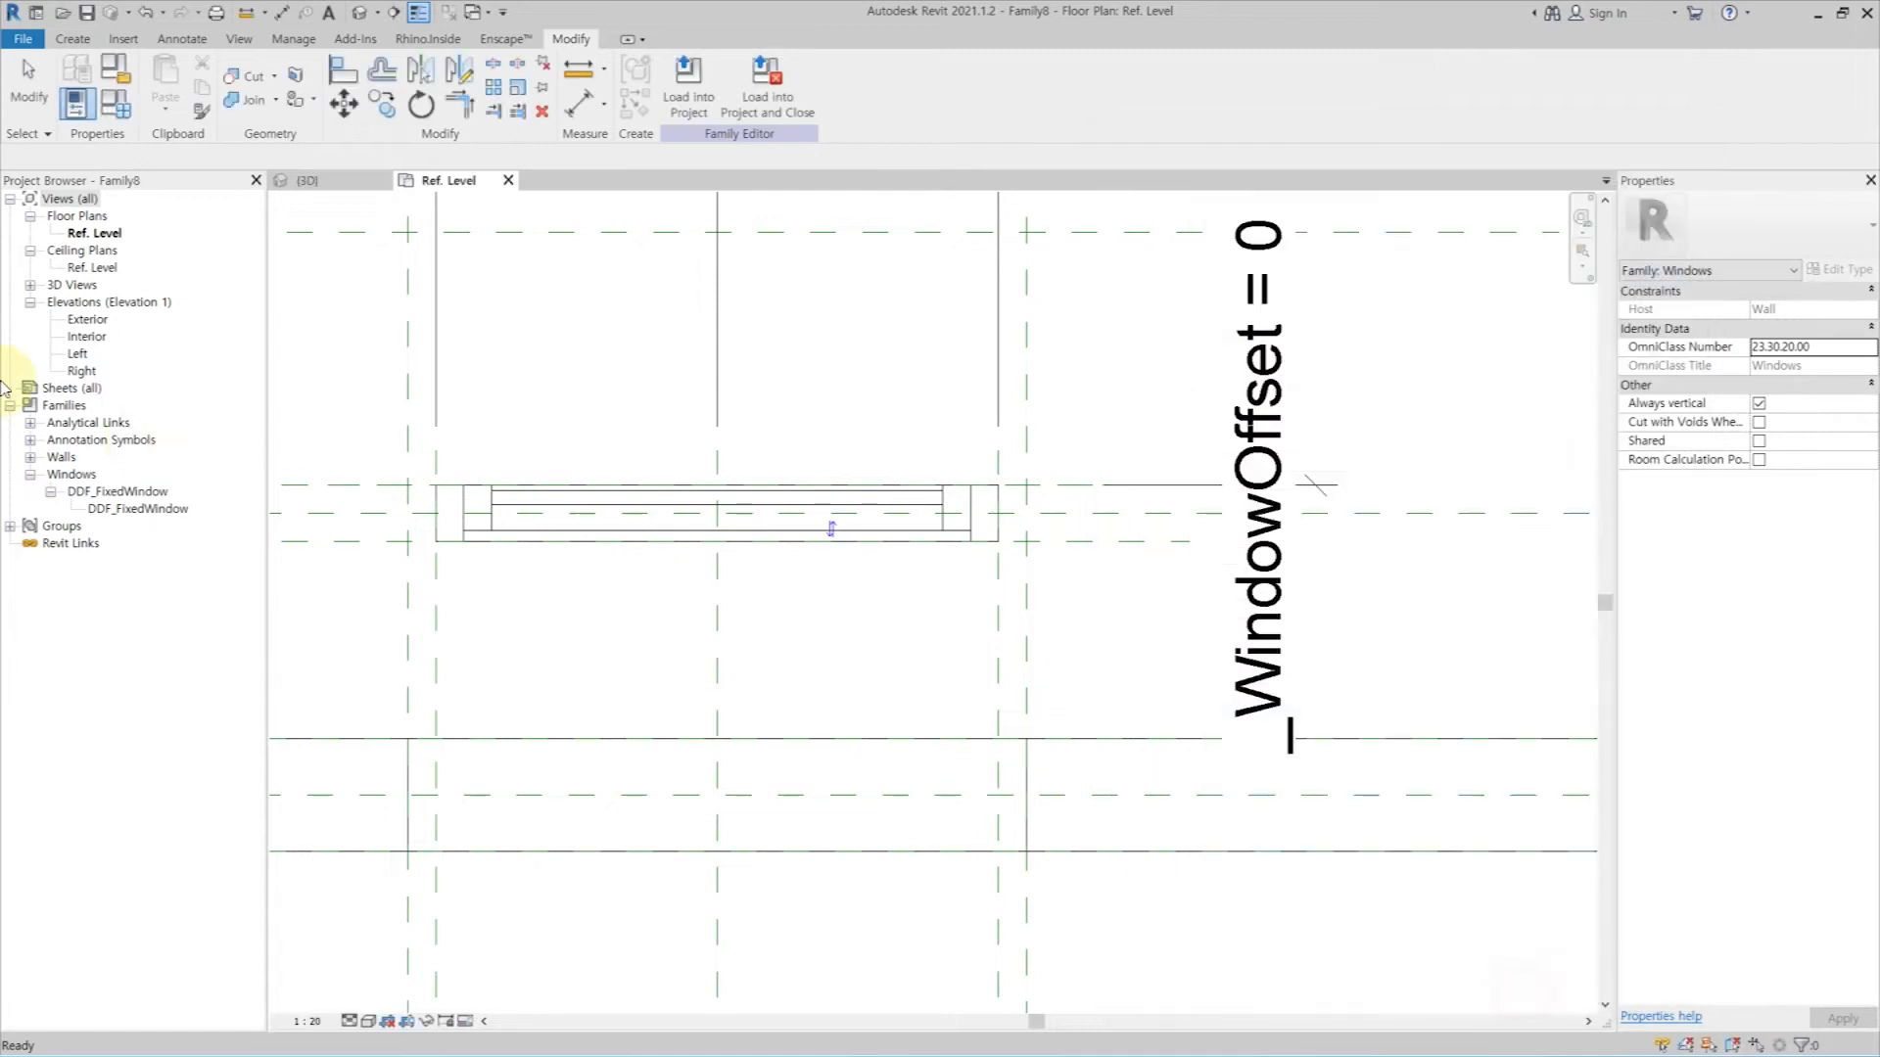
Step: Open the Exterior elevation
{"action": "double_click", "coordinate": [78, 321]}
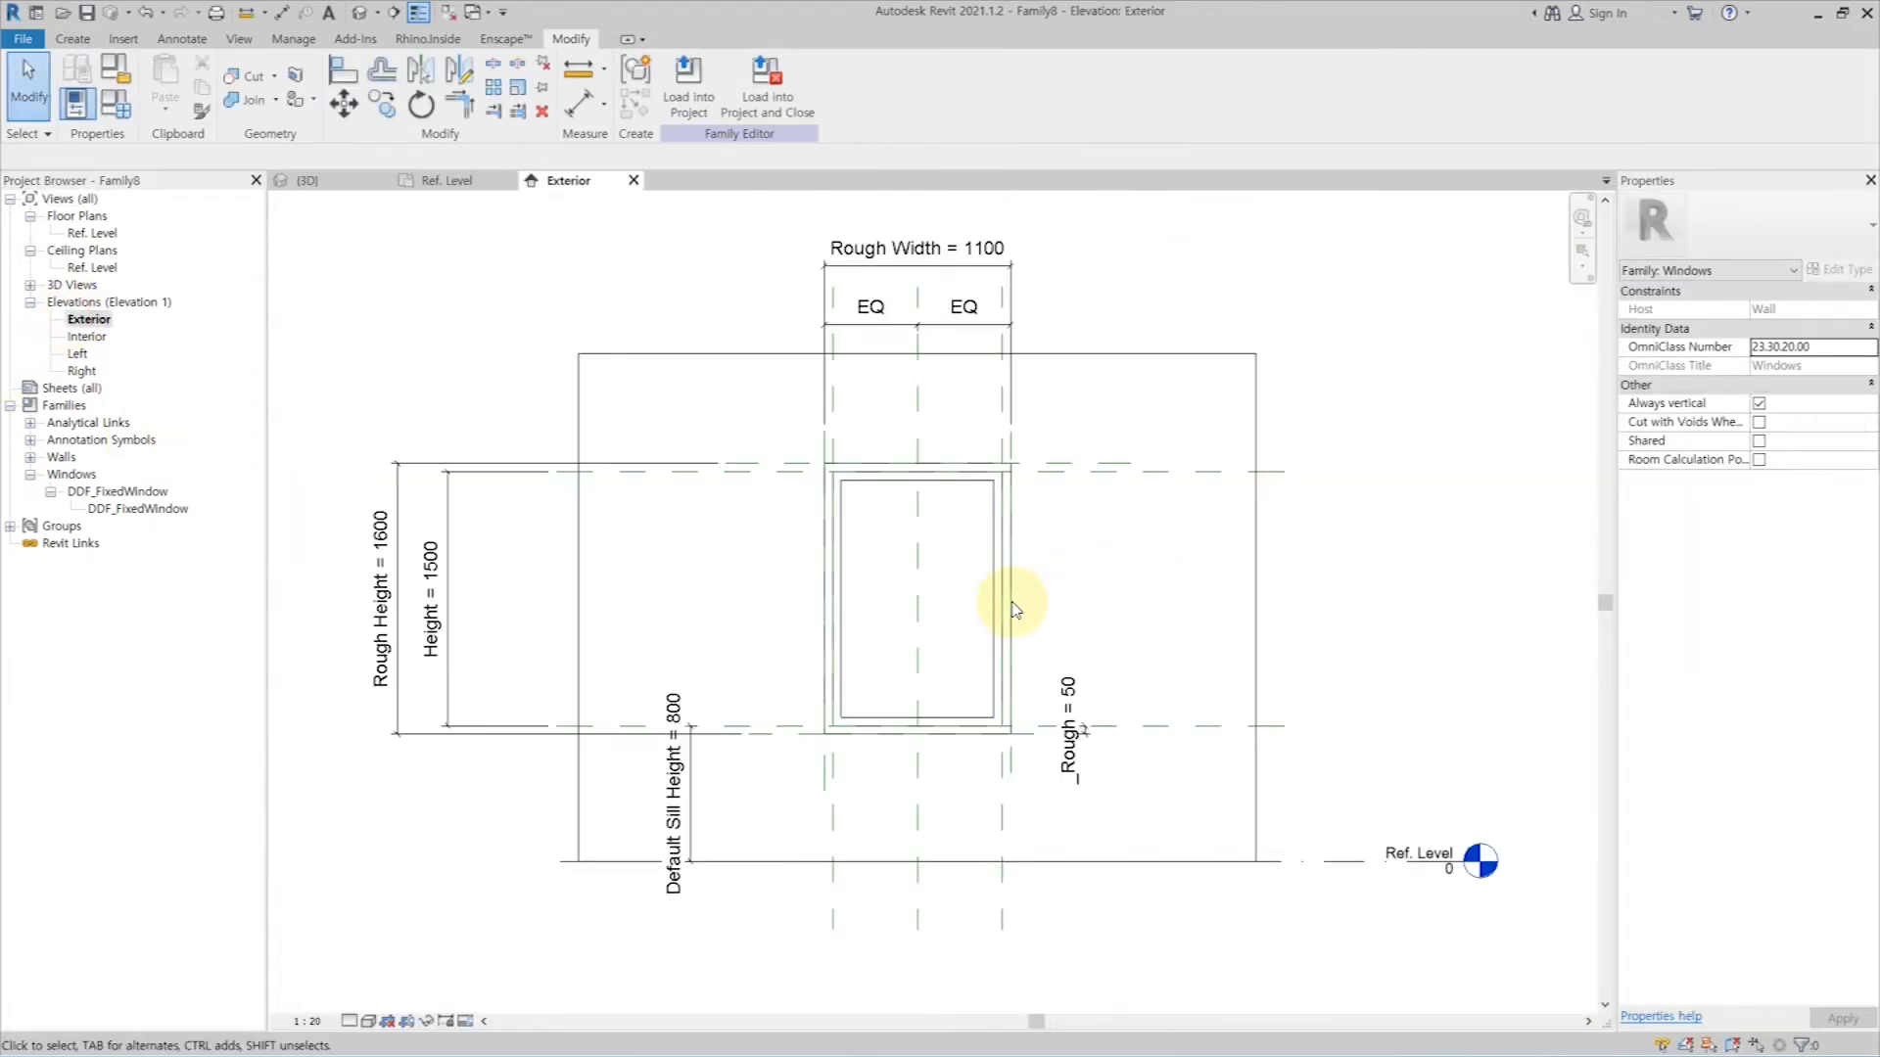
Step: Try to move the frame extrusion slightly downward in the wall opening
{"action": "left_click", "coordinate": [969, 498]}
{"action": "scroll", "coordinate": [1118, 507], "scroll_direction": "up", "scroll_amount": 2}
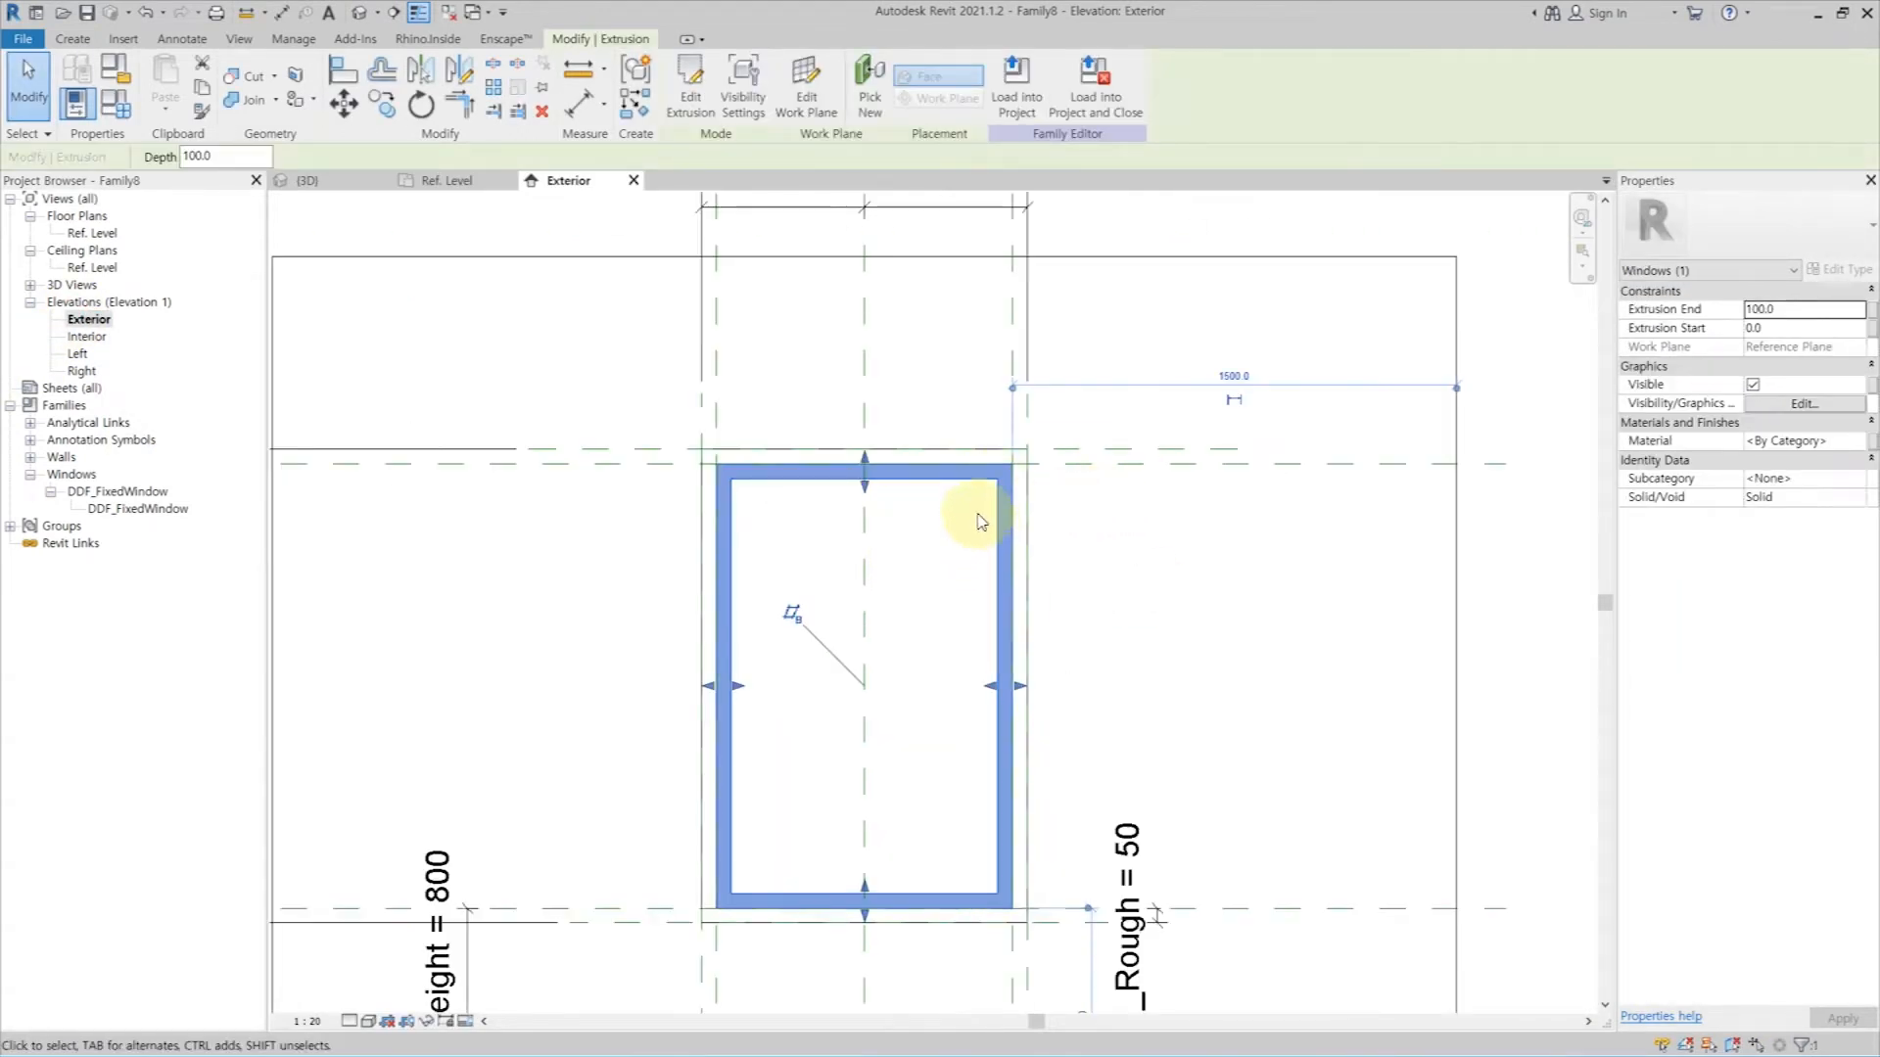
{"action": "key", "text": "m"}
{"action": "key", "text": "v"}
{"action": "left_click", "coordinate": [1225, 554]}
{"action": "left_click", "coordinate": [1225, 580]}
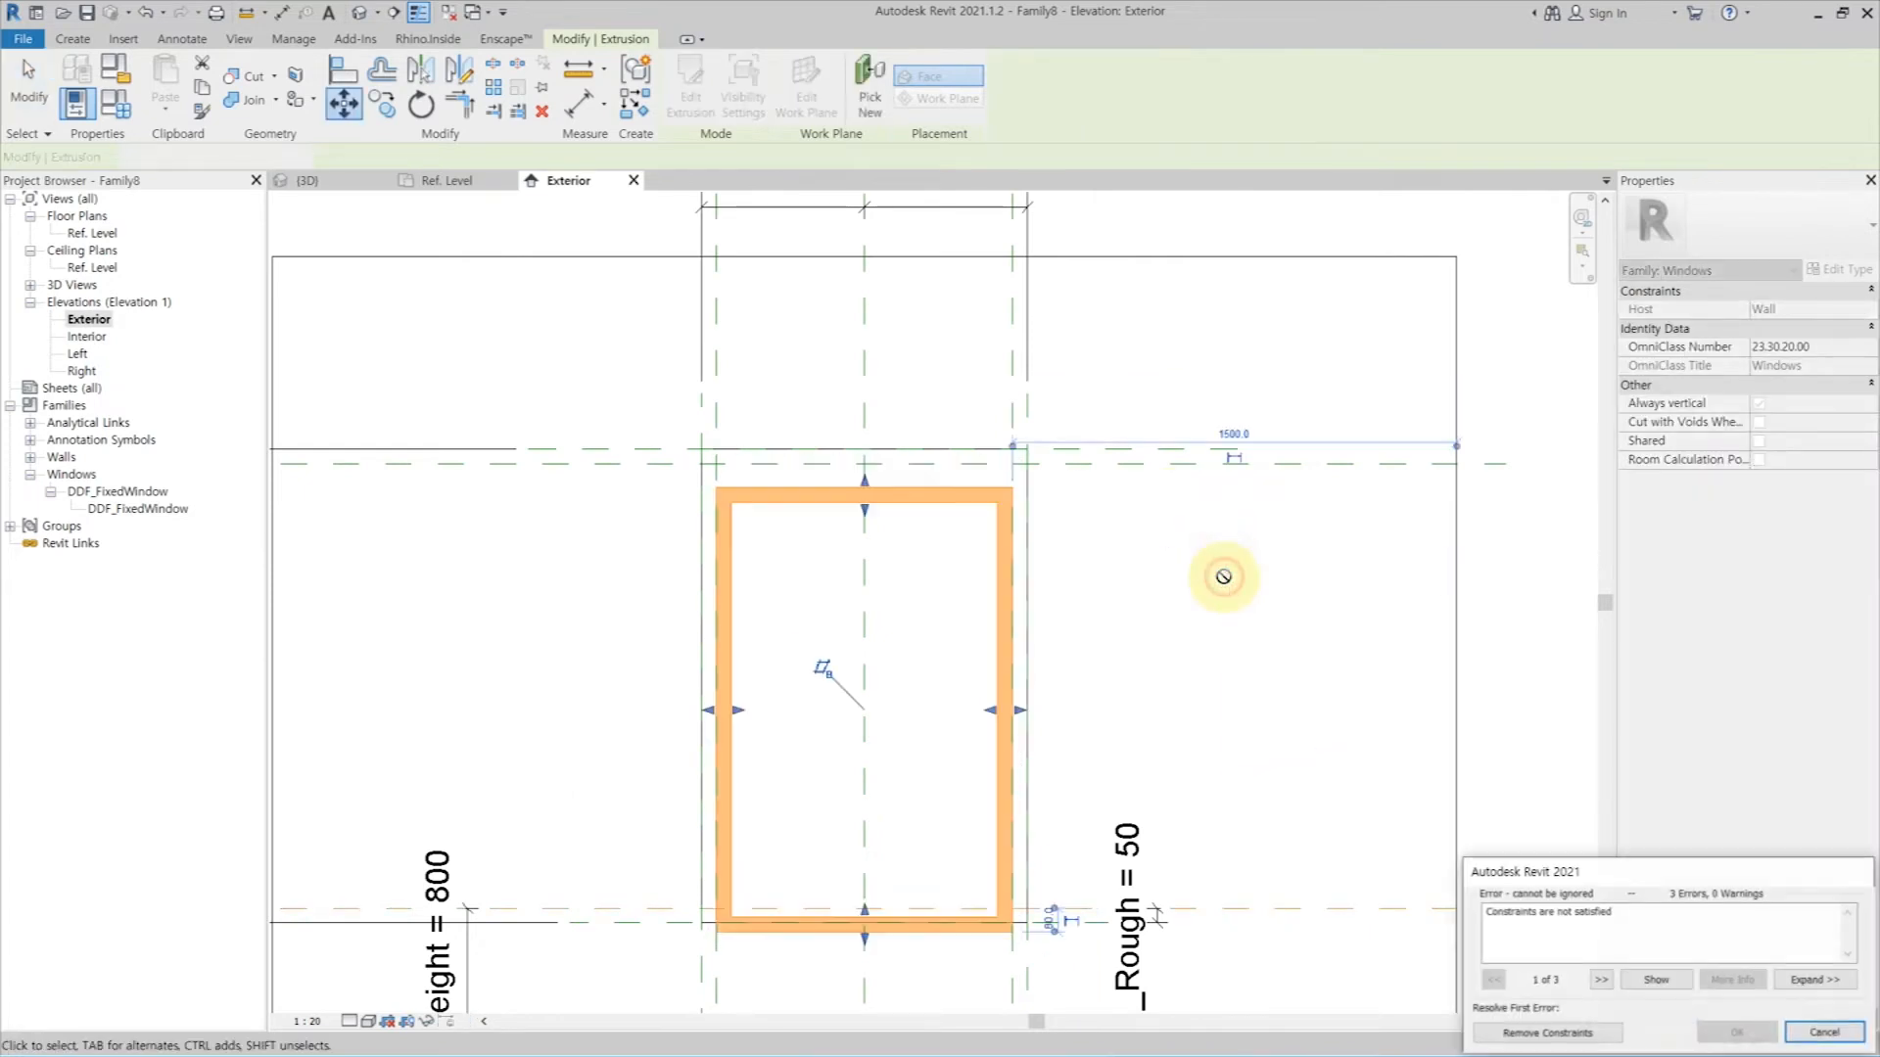
{"action": "key", "text": "Escape"}
Step: Turn off thin lines and set the Exterior elevation's visual style to Hidden Line
{"action": "key", "text": "l"}
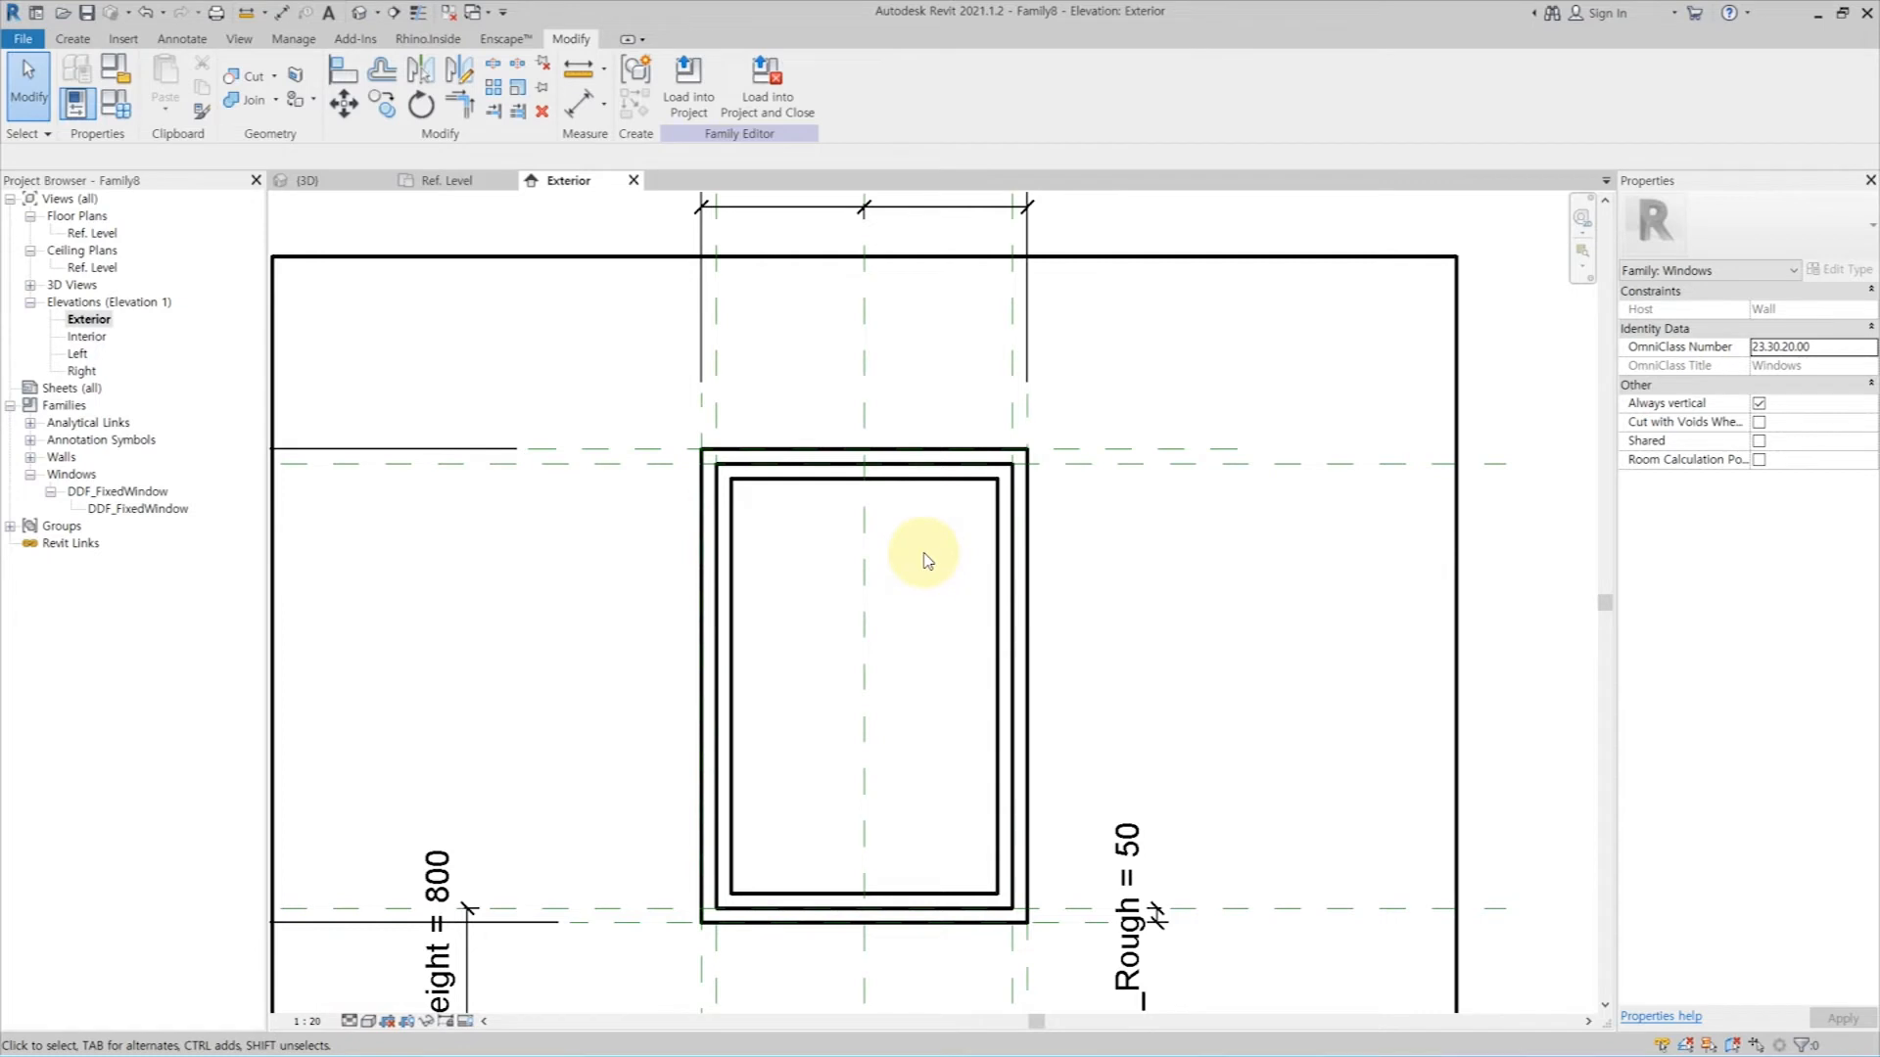
{"action": "scroll", "coordinate": [915, 546], "scroll_direction": "down", "scroll_amount": 2}
{"action": "left_click", "coordinate": [369, 1022]}
{"action": "left_click", "coordinate": [421, 944]}
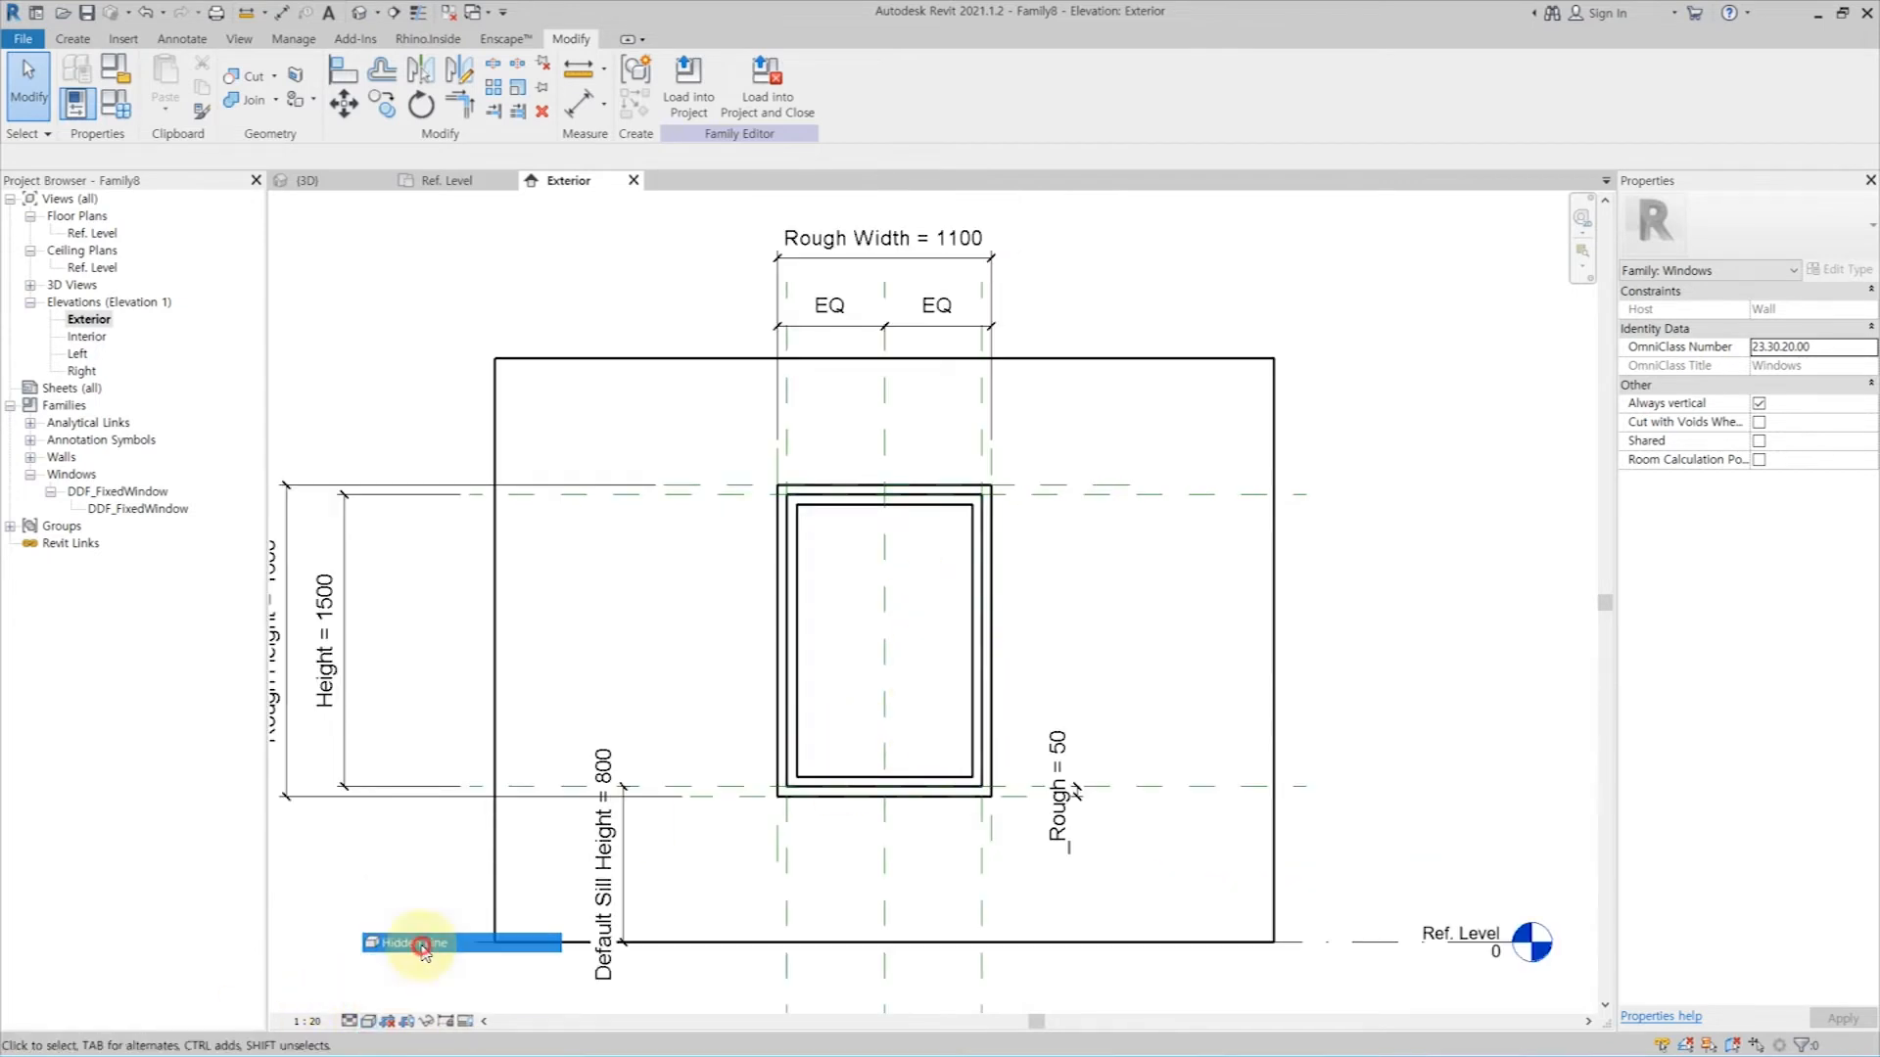
{"action": "scroll", "coordinate": [892, 605], "scroll_direction": "down", "scroll_amount": 2}
Step: Open the Interior elevation and set its detail level to Fine and its visual style to Shaded
{"action": "left_click", "coordinate": [86, 337]}
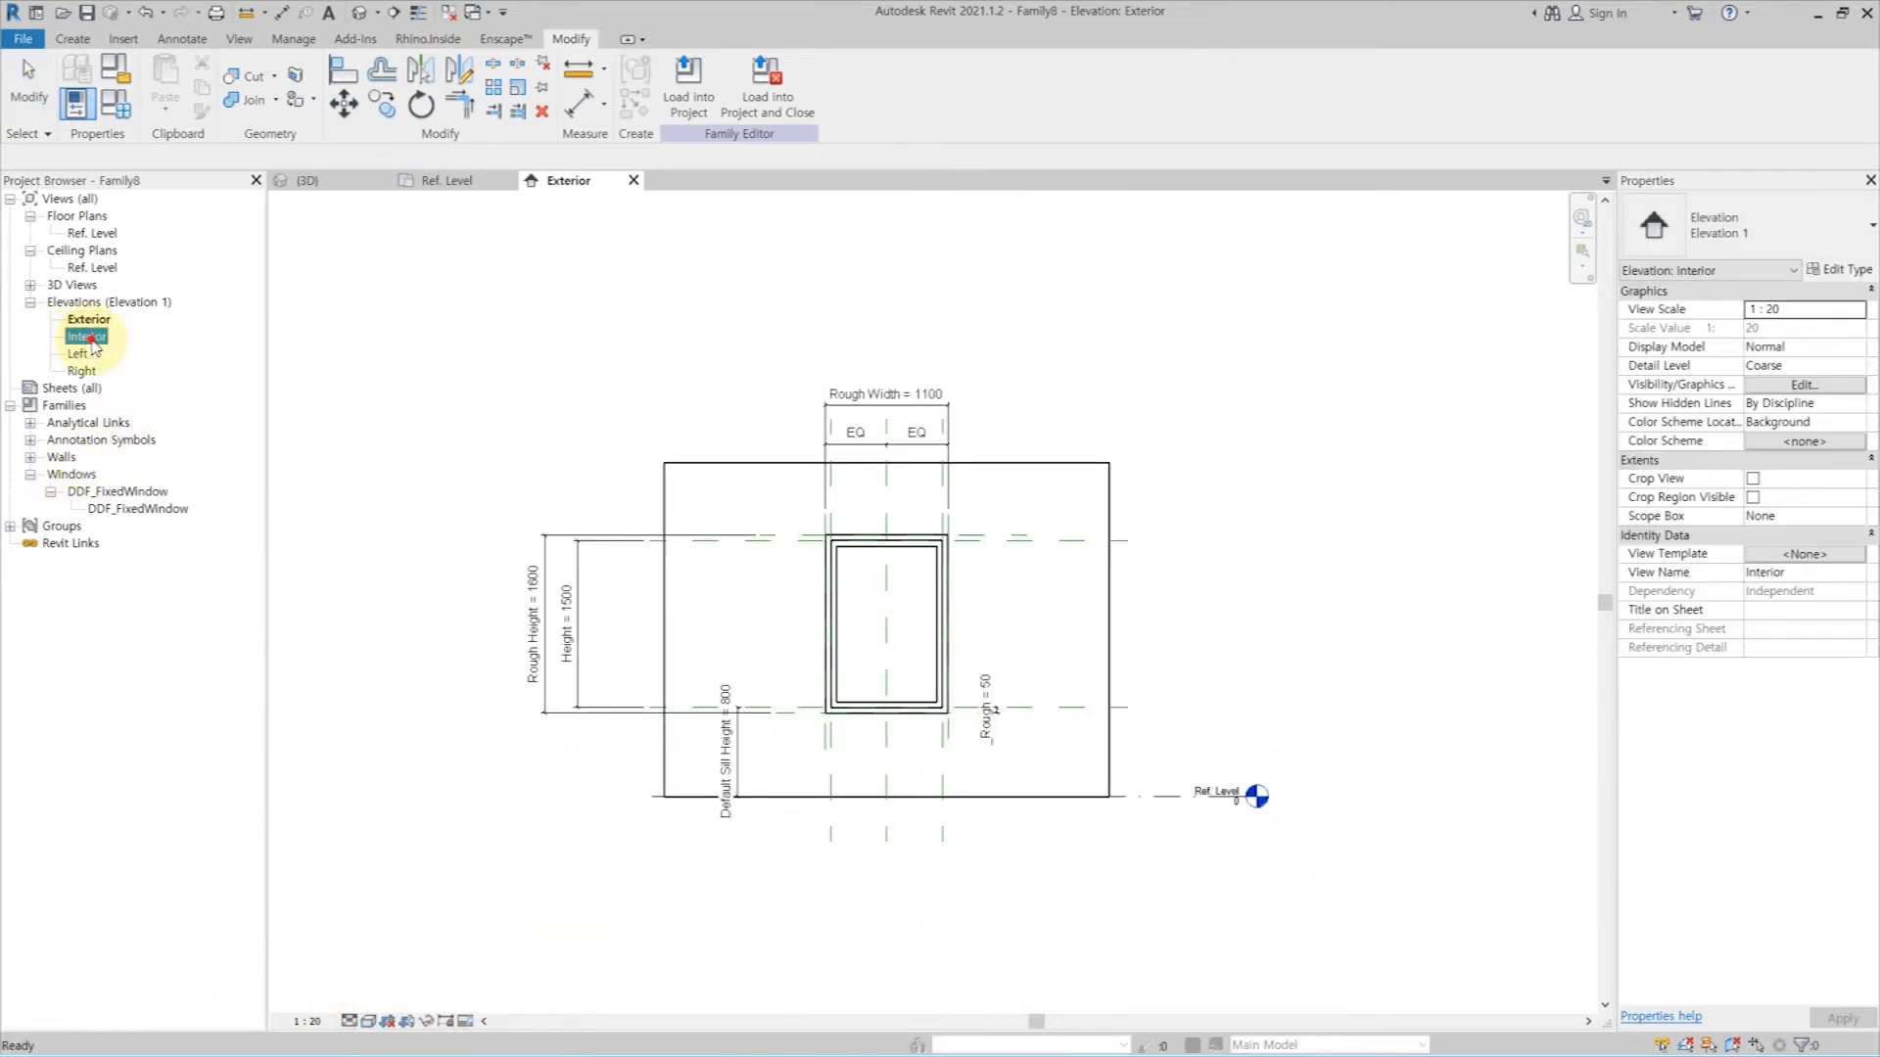
{"action": "double_click", "coordinate": [90, 339]}
{"action": "left_click", "coordinate": [350, 1021]}
{"action": "left_click", "coordinate": [368, 1000]}
{"action": "left_click", "coordinate": [369, 1021]}
{"action": "left_click", "coordinate": [406, 964]}
{"action": "scroll", "coordinate": [832, 395], "scroll_direction": "up", "scroll_amount": 2}
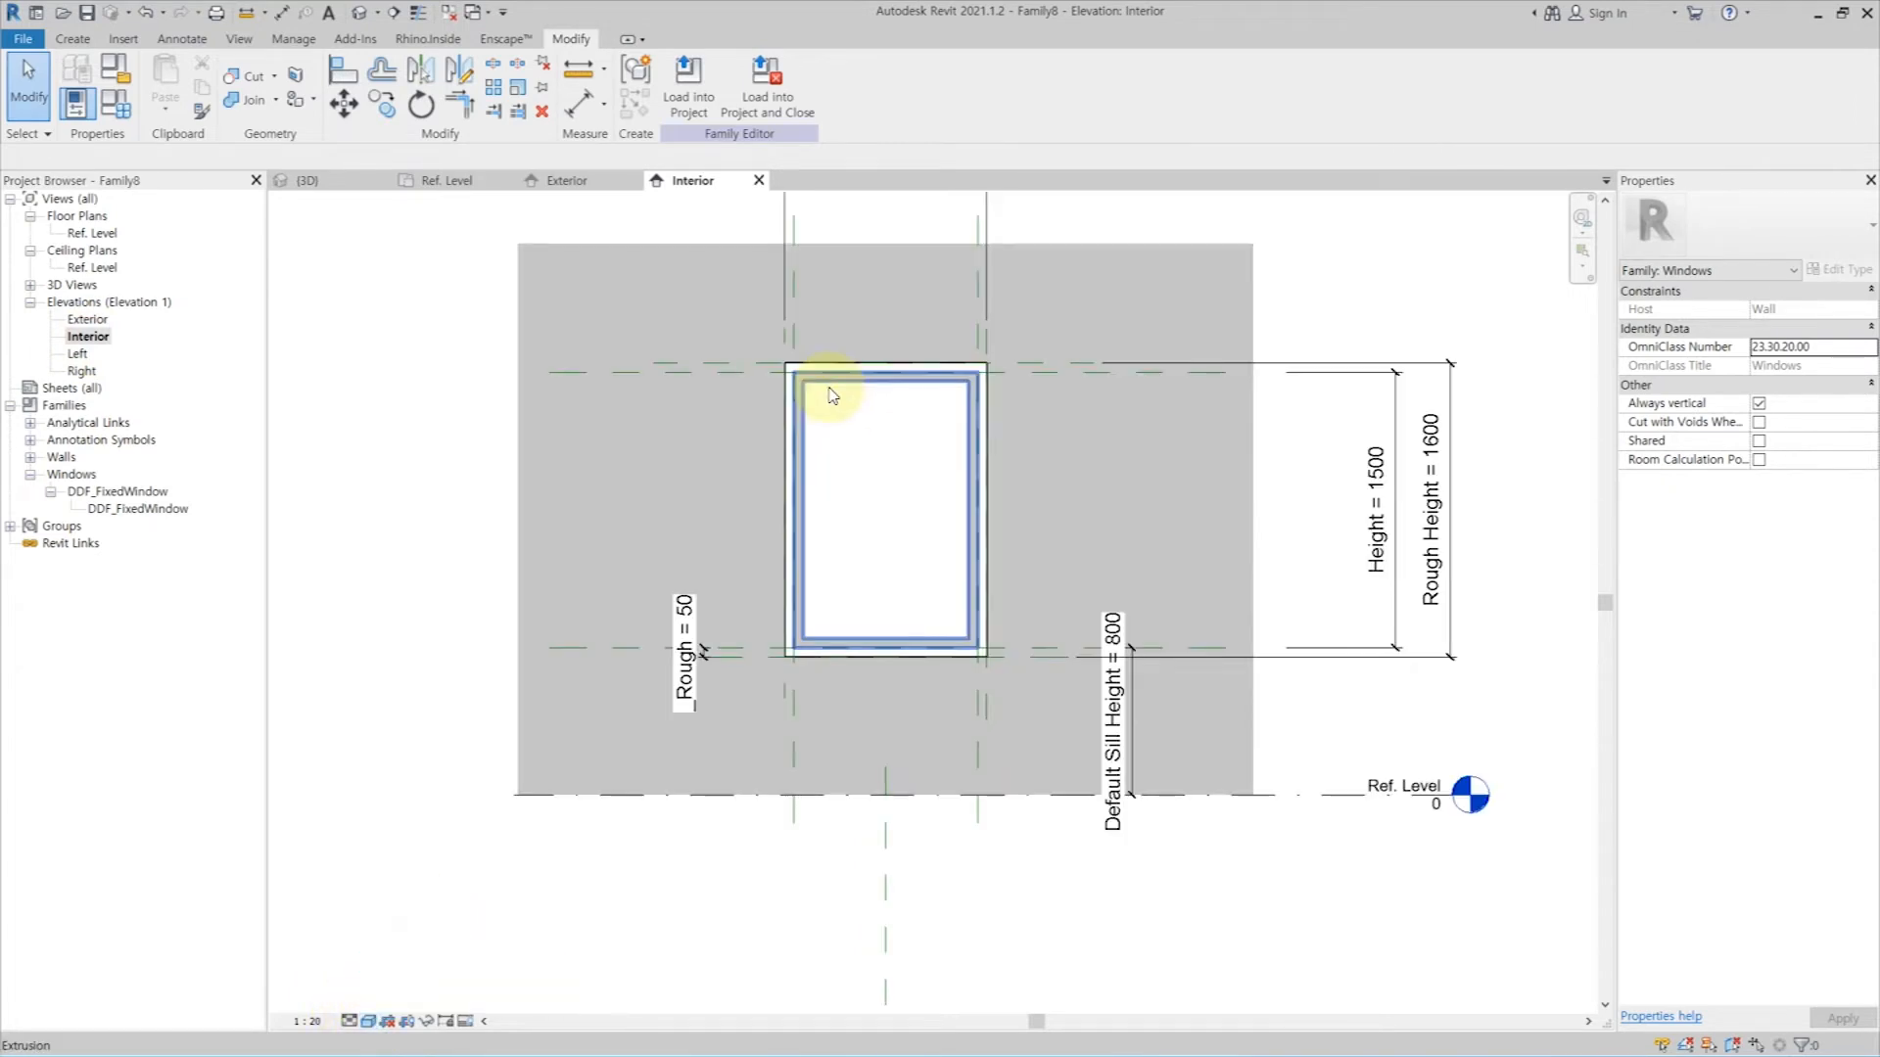
Step: Inspect the nested fixed window within the wall opening in the Exterior elevation
{"action": "double_click", "coordinate": [87, 320]}
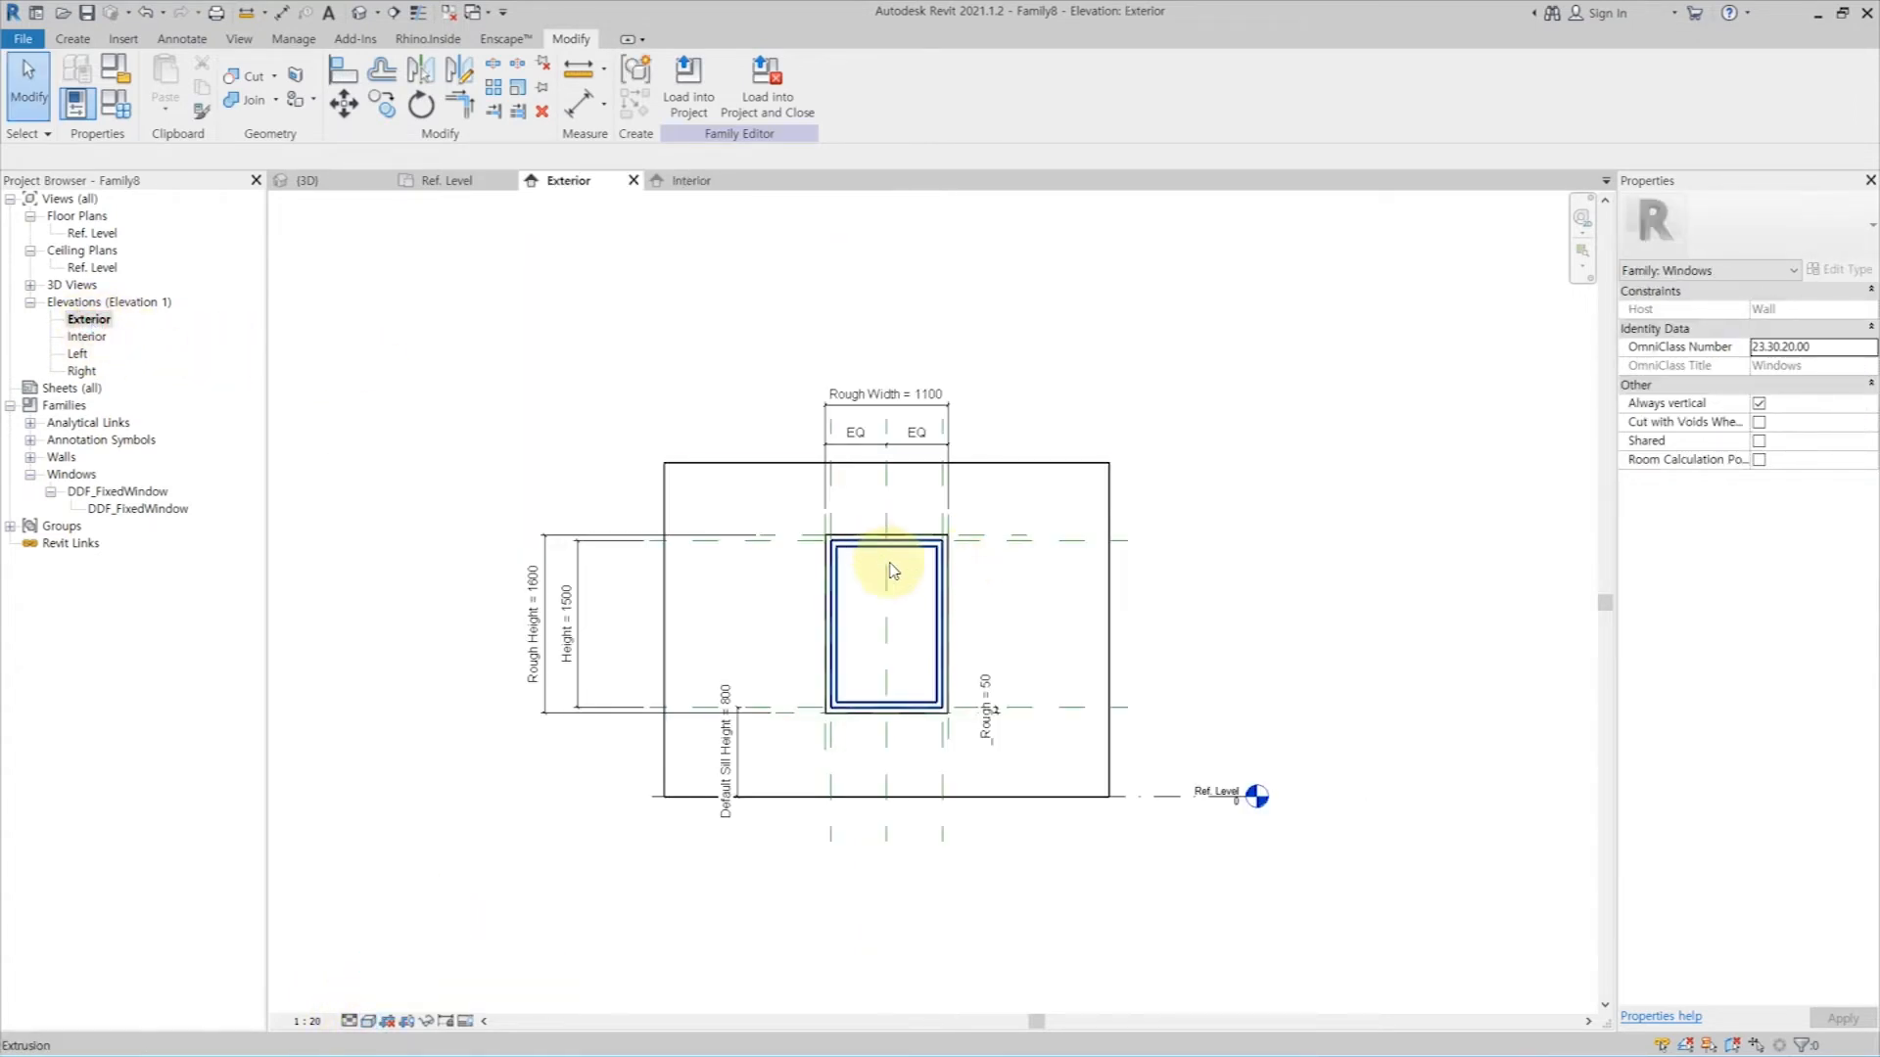
{"action": "scroll", "coordinate": [890, 621], "scroll_direction": "up", "scroll_amount": 2}
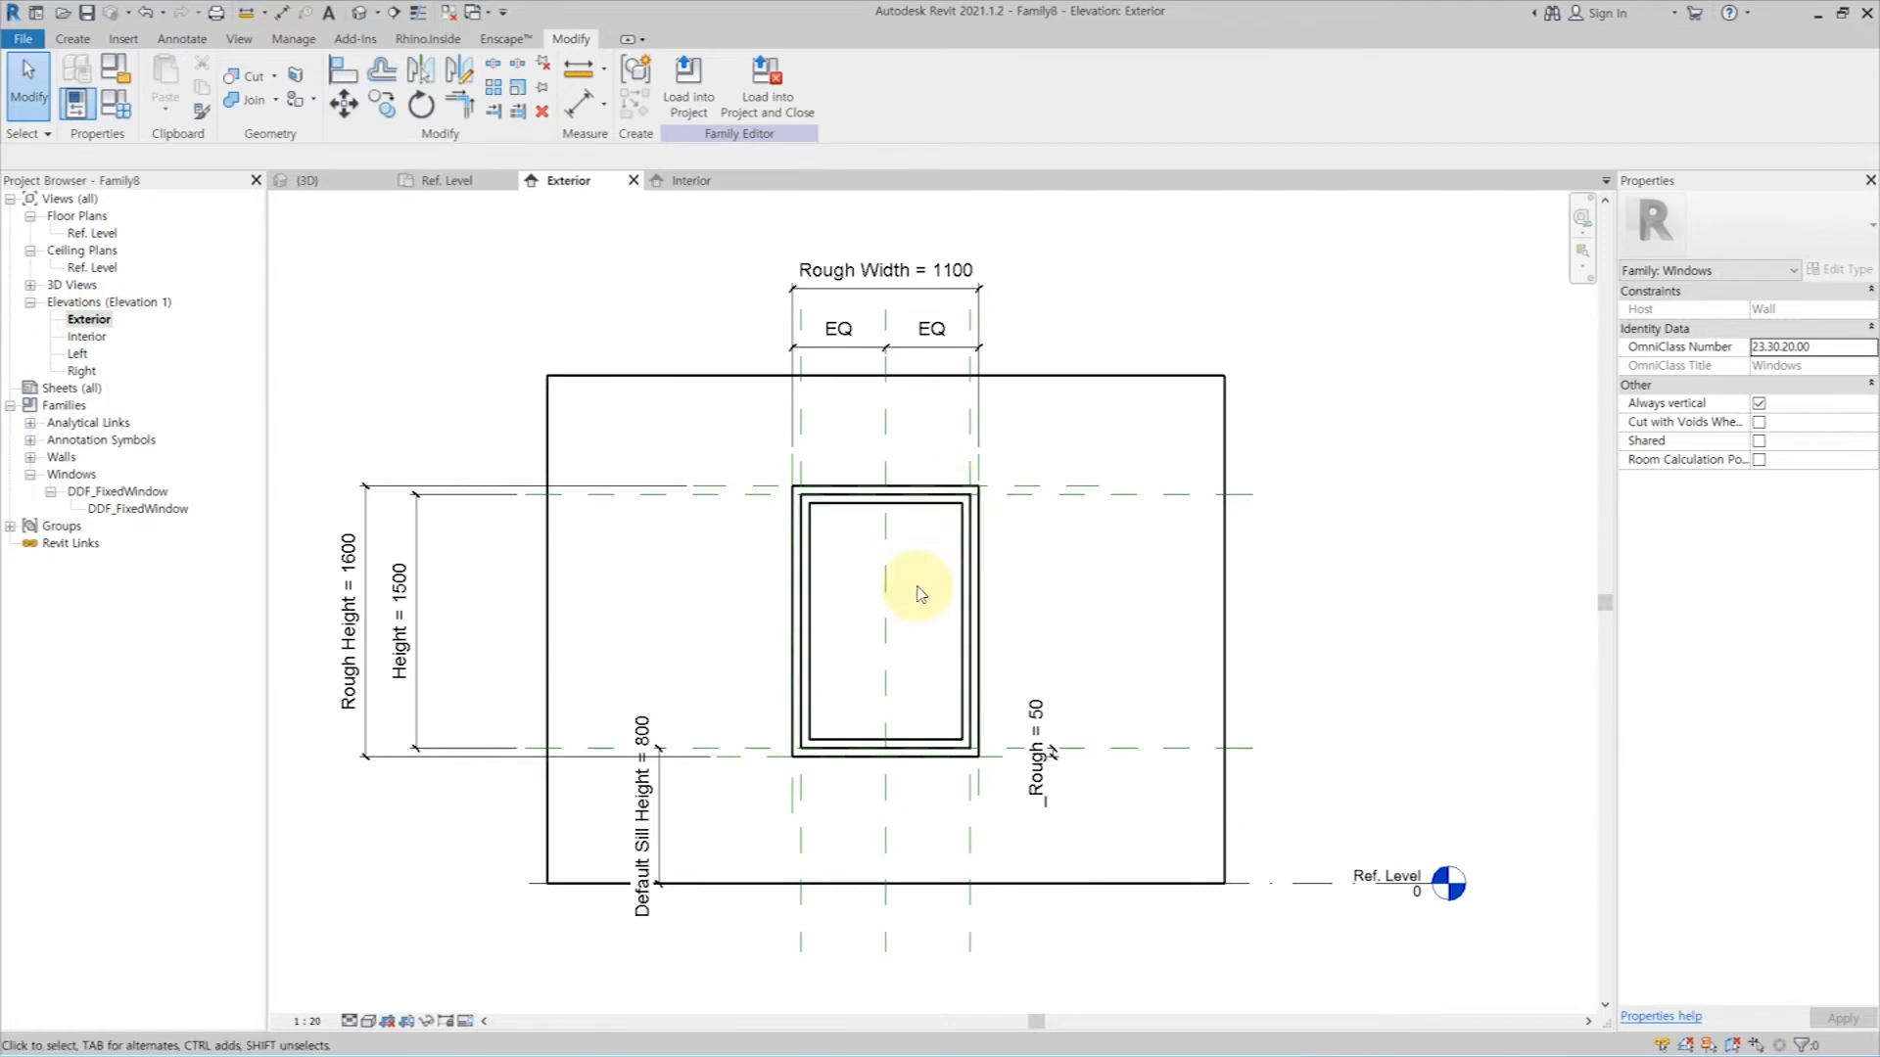
{"action": "middle_click_drag", "start_coordinate": [915, 590], "coordinate": [978, 564]}
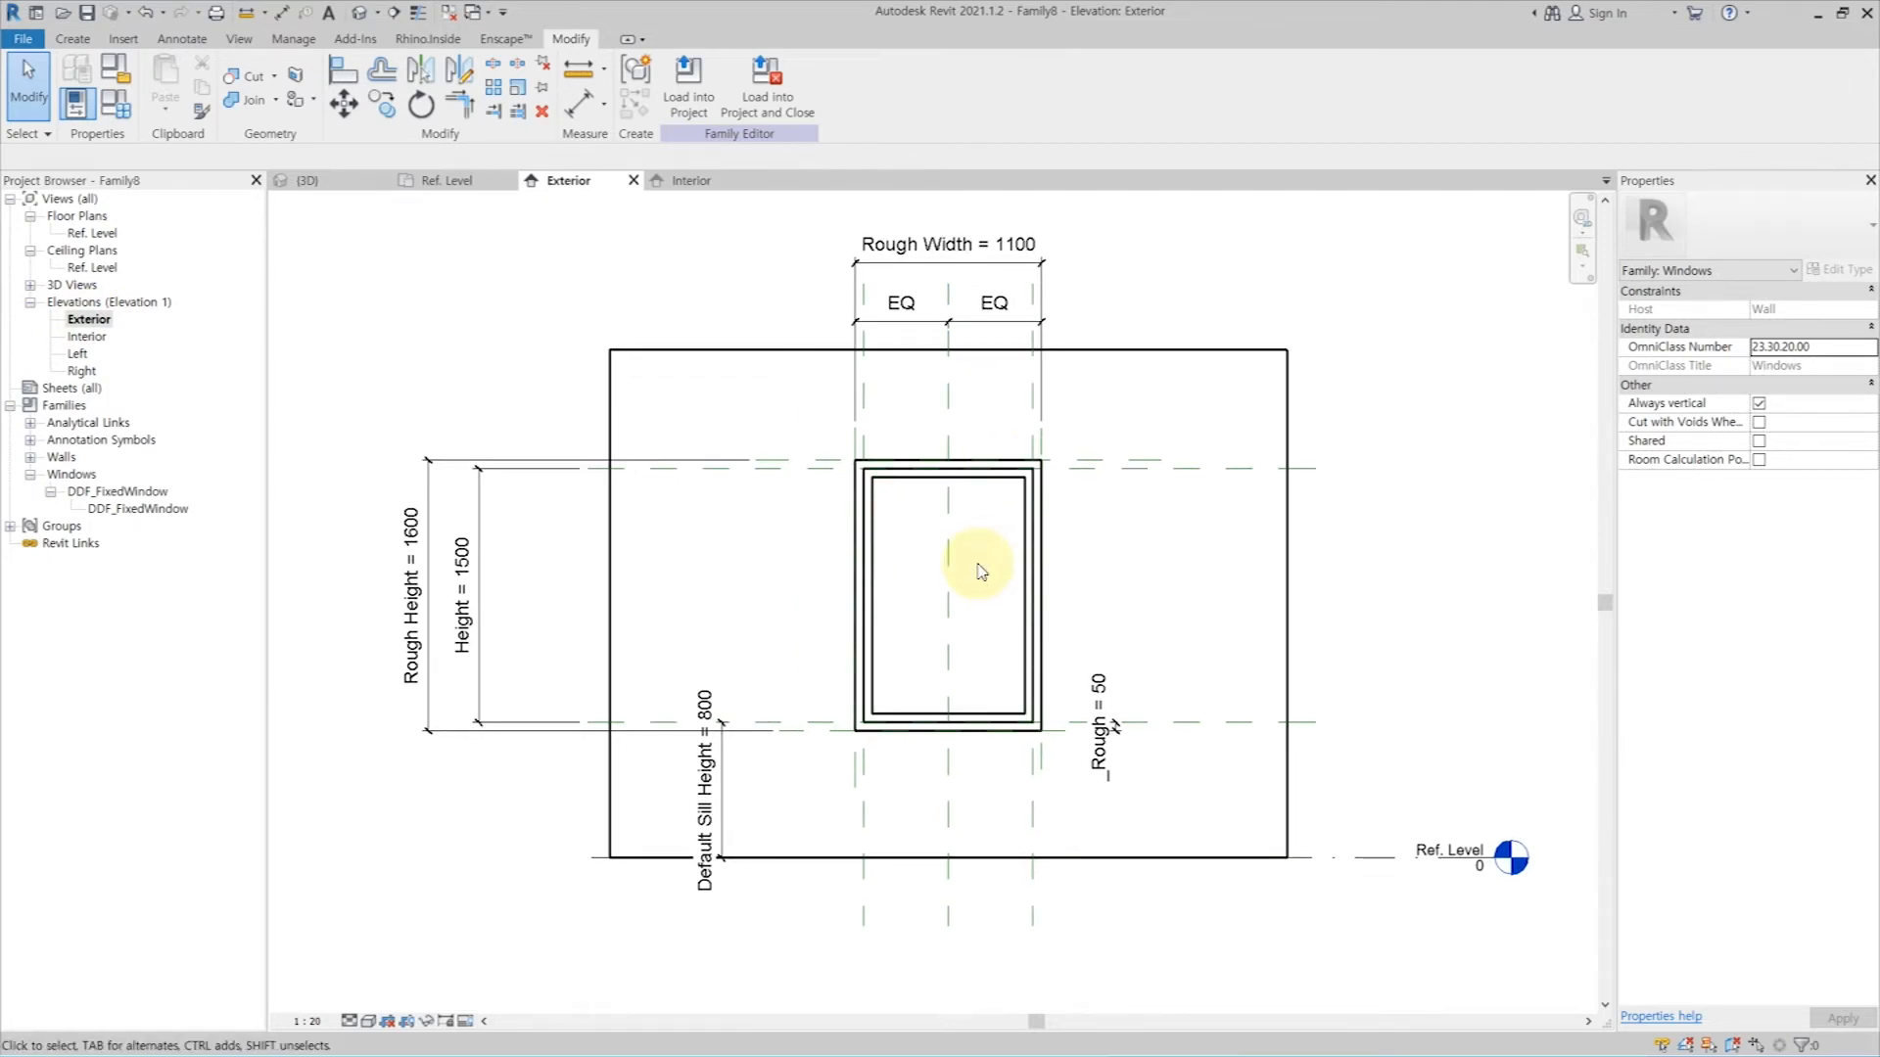
Step: In the 3D view, align the top of the nested fixed window with the inside top face of the frame and lock it
{"action": "left_click", "coordinate": [359, 11]}
{"action": "middle_click_drag", "start_coordinate": [1447, 713], "coordinate": [1133, 588], "text": "shift"}
{"action": "key", "text": "t"}
{"action": "key", "text": "l"}
{"action": "scroll", "coordinate": [1002, 558], "scroll_direction": "up", "scroll_amount": 3}
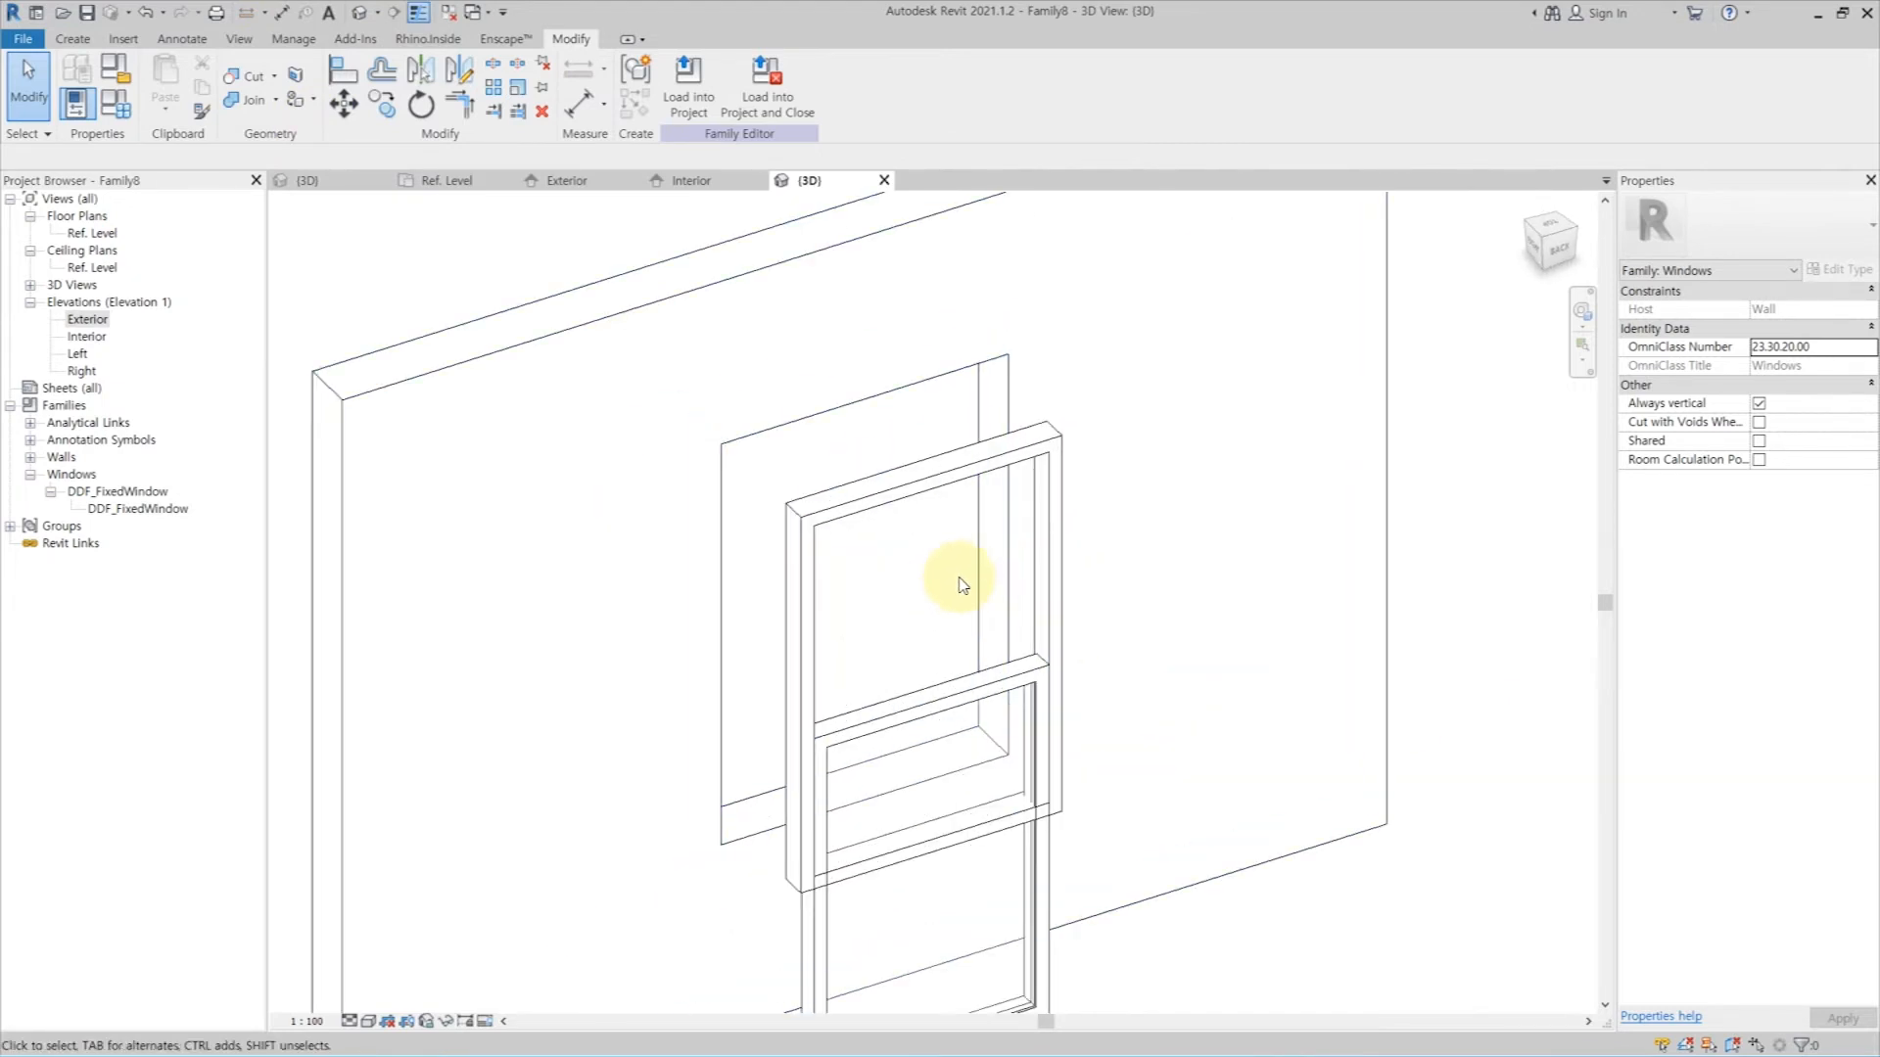
{"action": "key", "text": "l"}
{"action": "scroll", "coordinate": [959, 584], "scroll_direction": "up", "scroll_amount": 2}
{"action": "left_click", "coordinate": [941, 441]}
{"action": "left_click", "coordinate": [914, 743]}
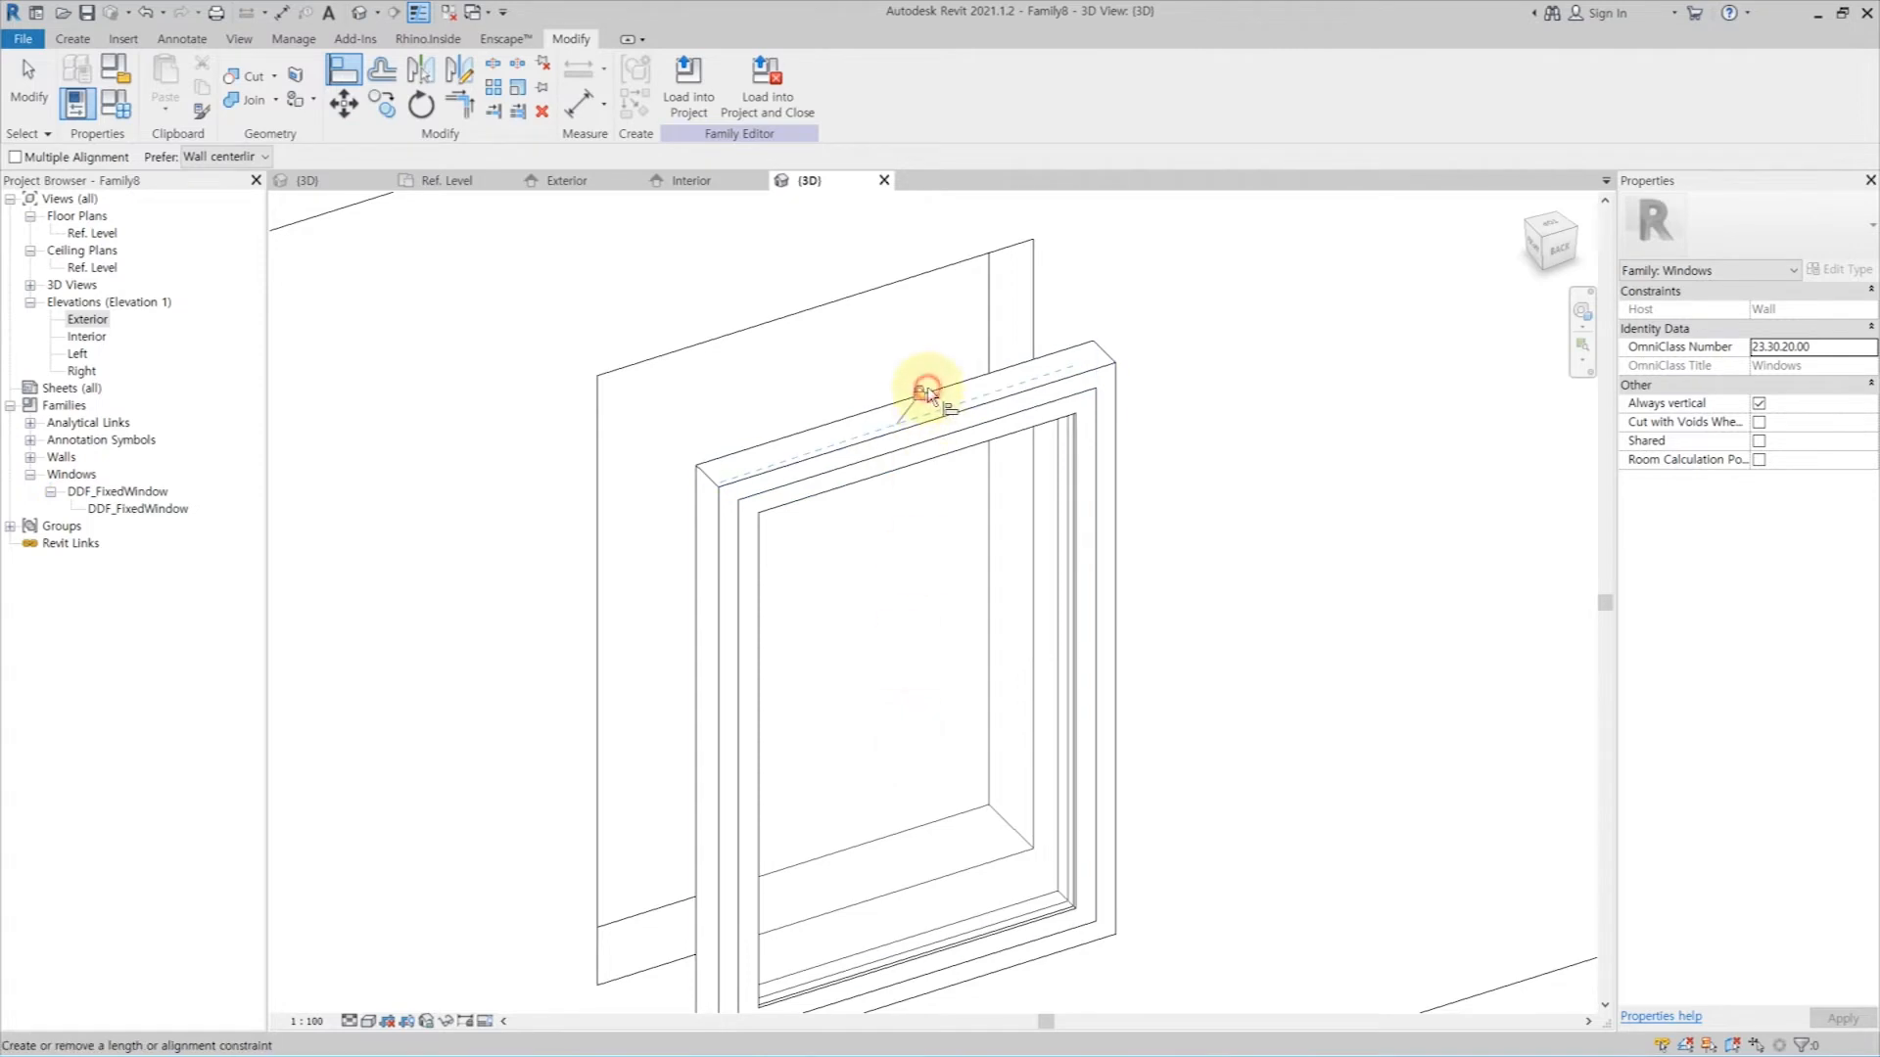
{"action": "key", "text": "Escape"}
{"action": "key", "text": "Escape"}
Step: Return to the Ref. Level floor plan and load the DDF_CasementWindow.rfa family
{"action": "middle_click_drag", "start_coordinate": [930, 396], "coordinate": [1097, 575], "text": "shift"}
{"action": "scroll", "coordinate": [1039, 602], "scroll_direction": "down", "scroll_amount": 2}
{"action": "key", "text": "t"}
{"action": "key", "text": "l"}
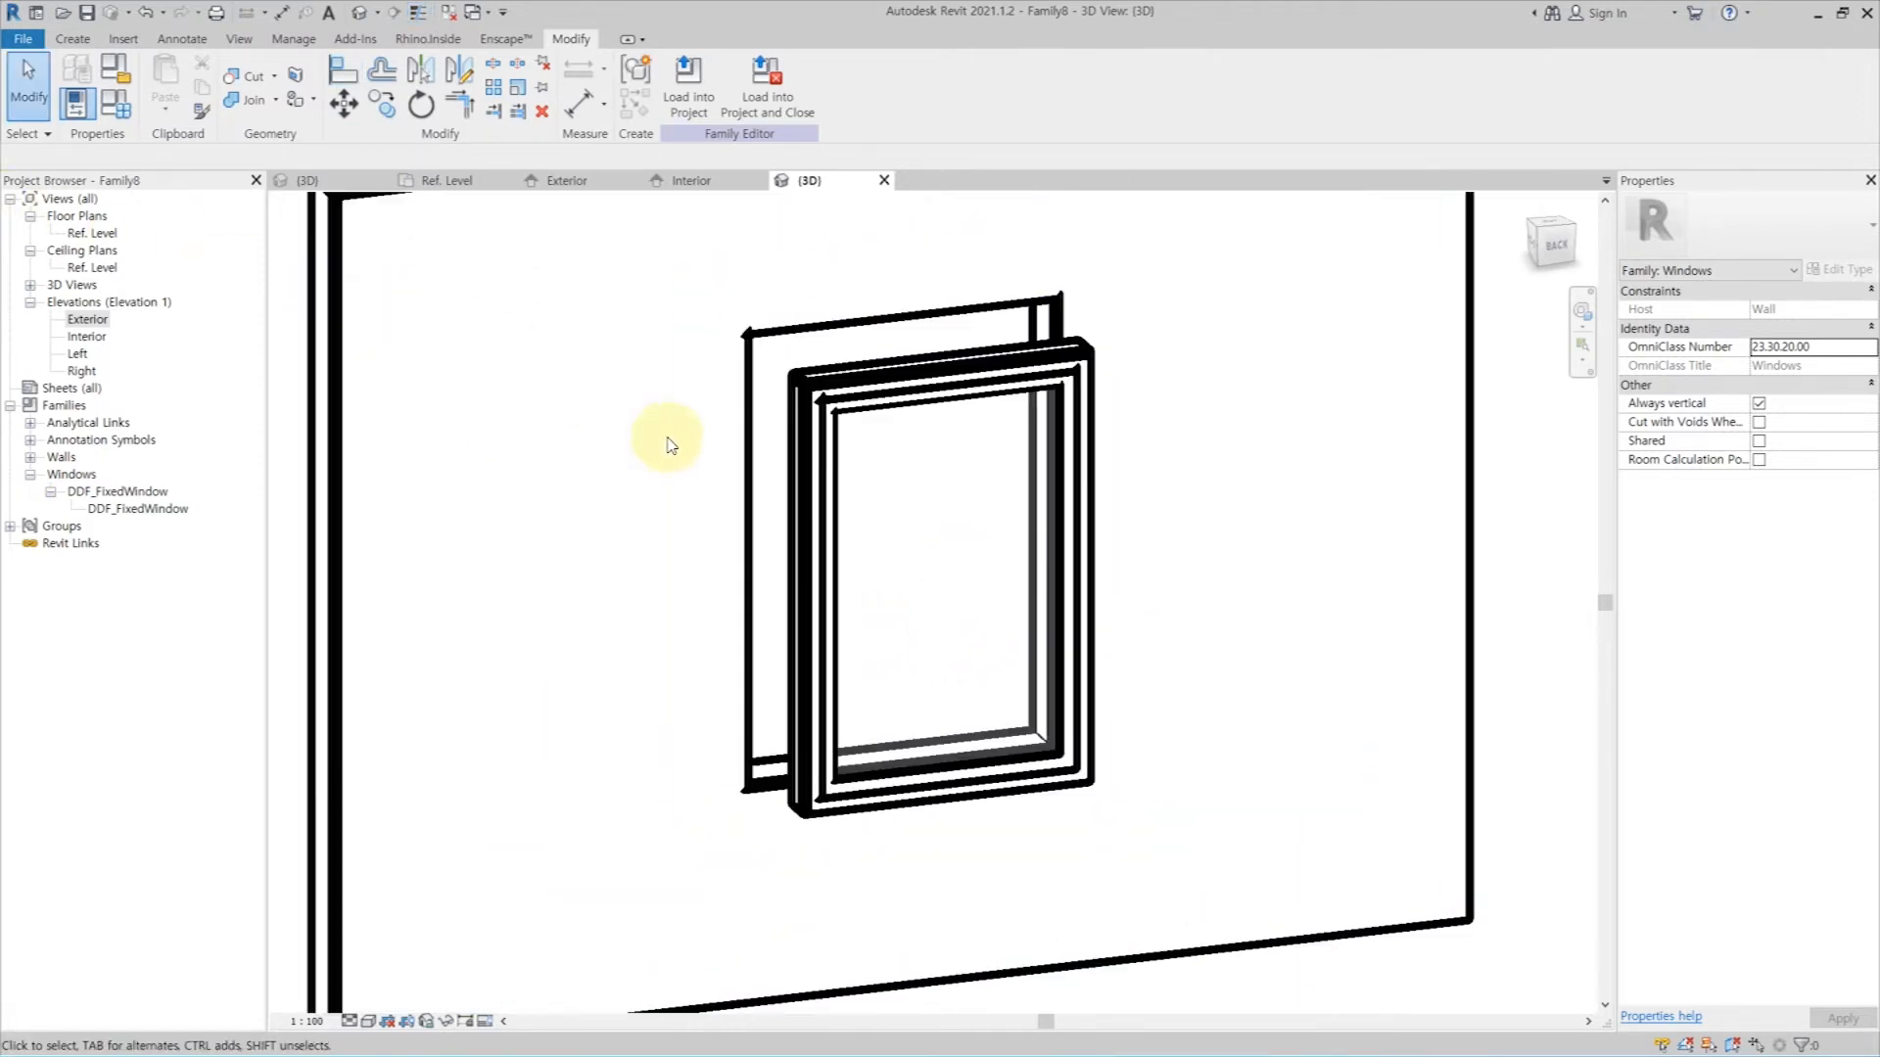
{"action": "double_click", "coordinate": [95, 234]}
{"action": "scroll", "coordinate": [818, 449], "scroll_direction": "down", "scroll_amount": 2}
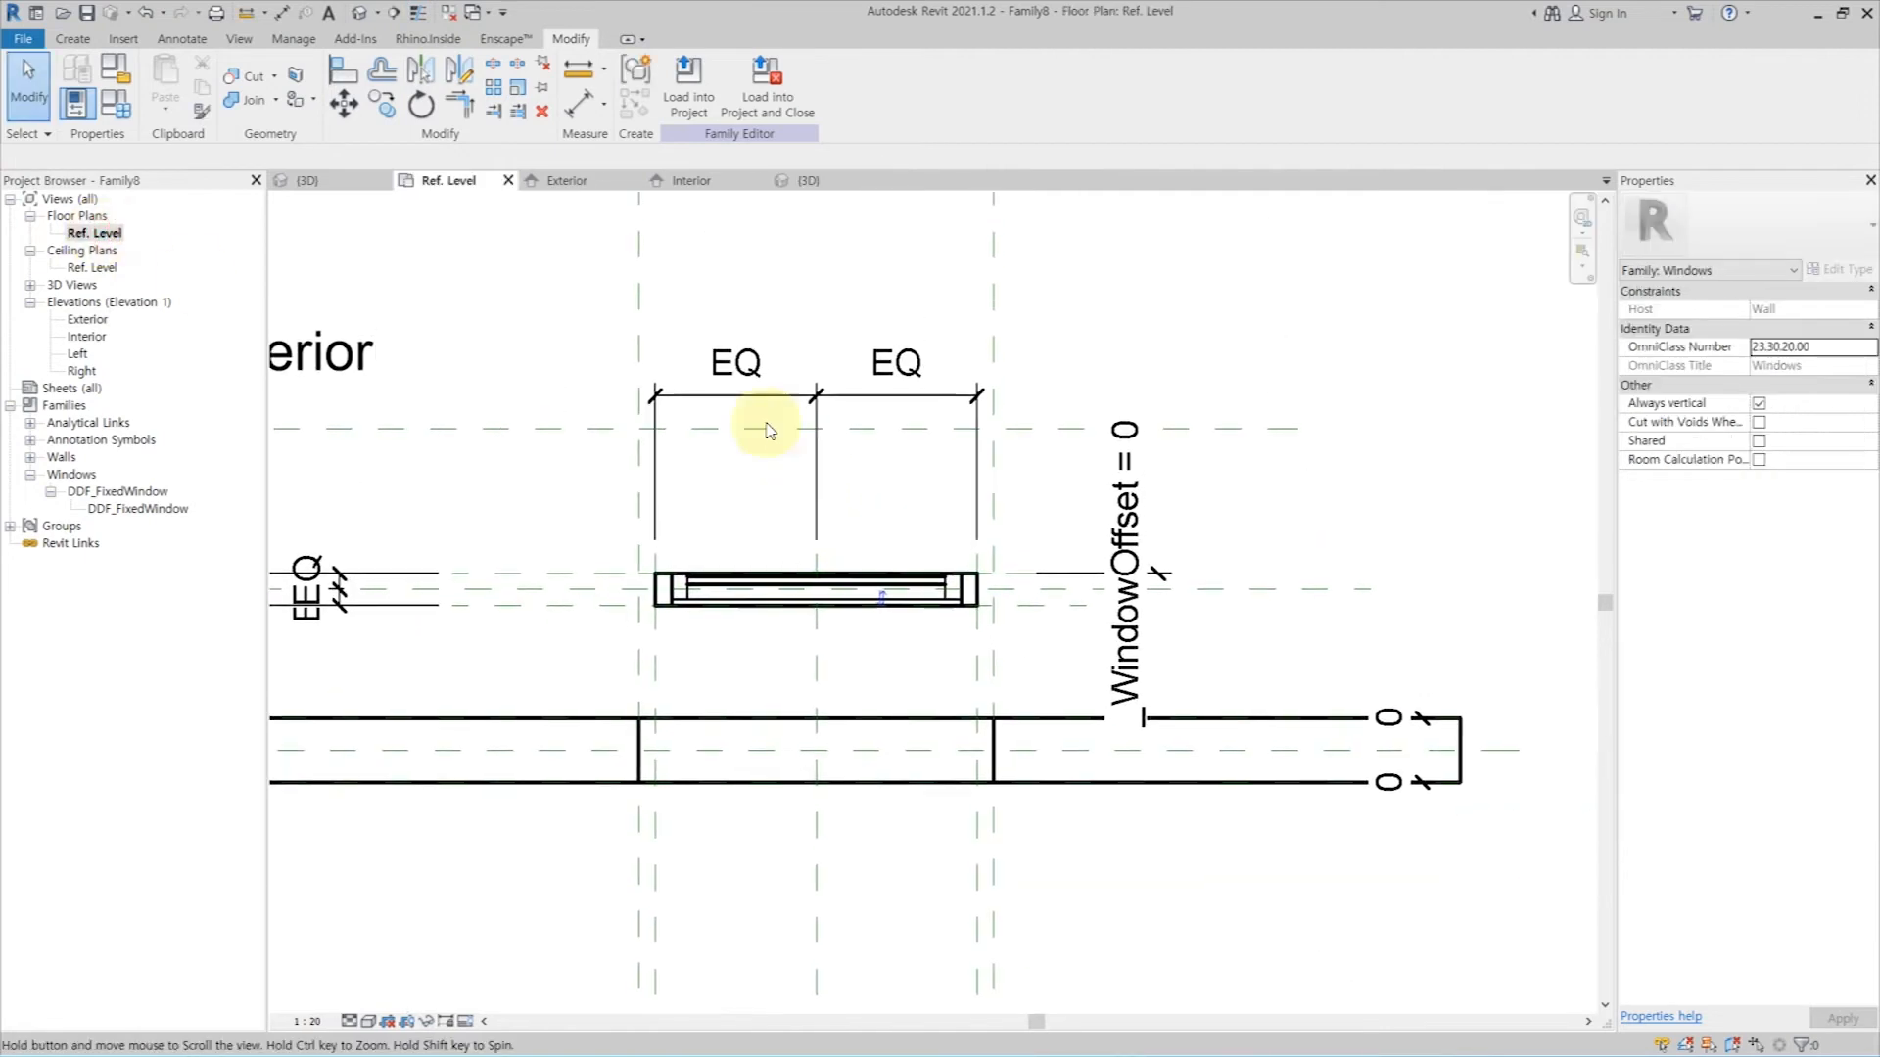
{"action": "left_click", "coordinate": [120, 39]}
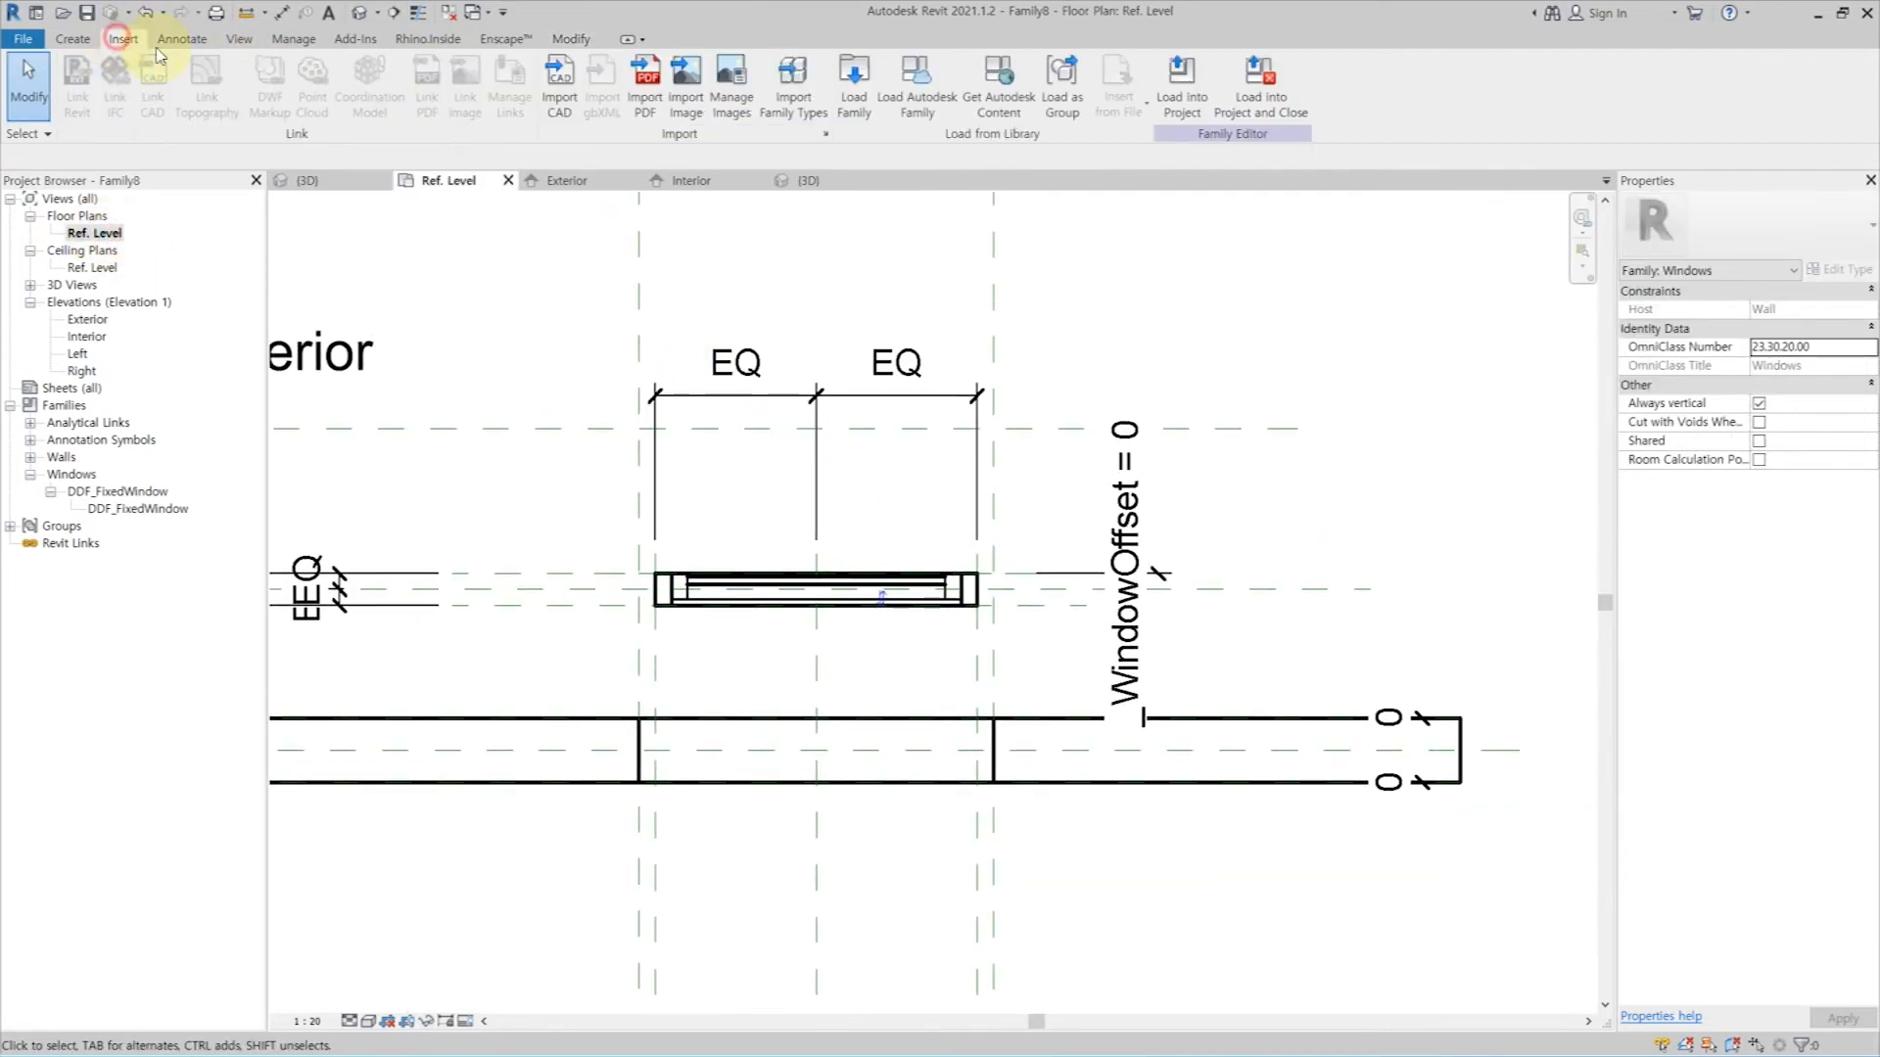
{"action": "left_click", "coordinate": [855, 119]}
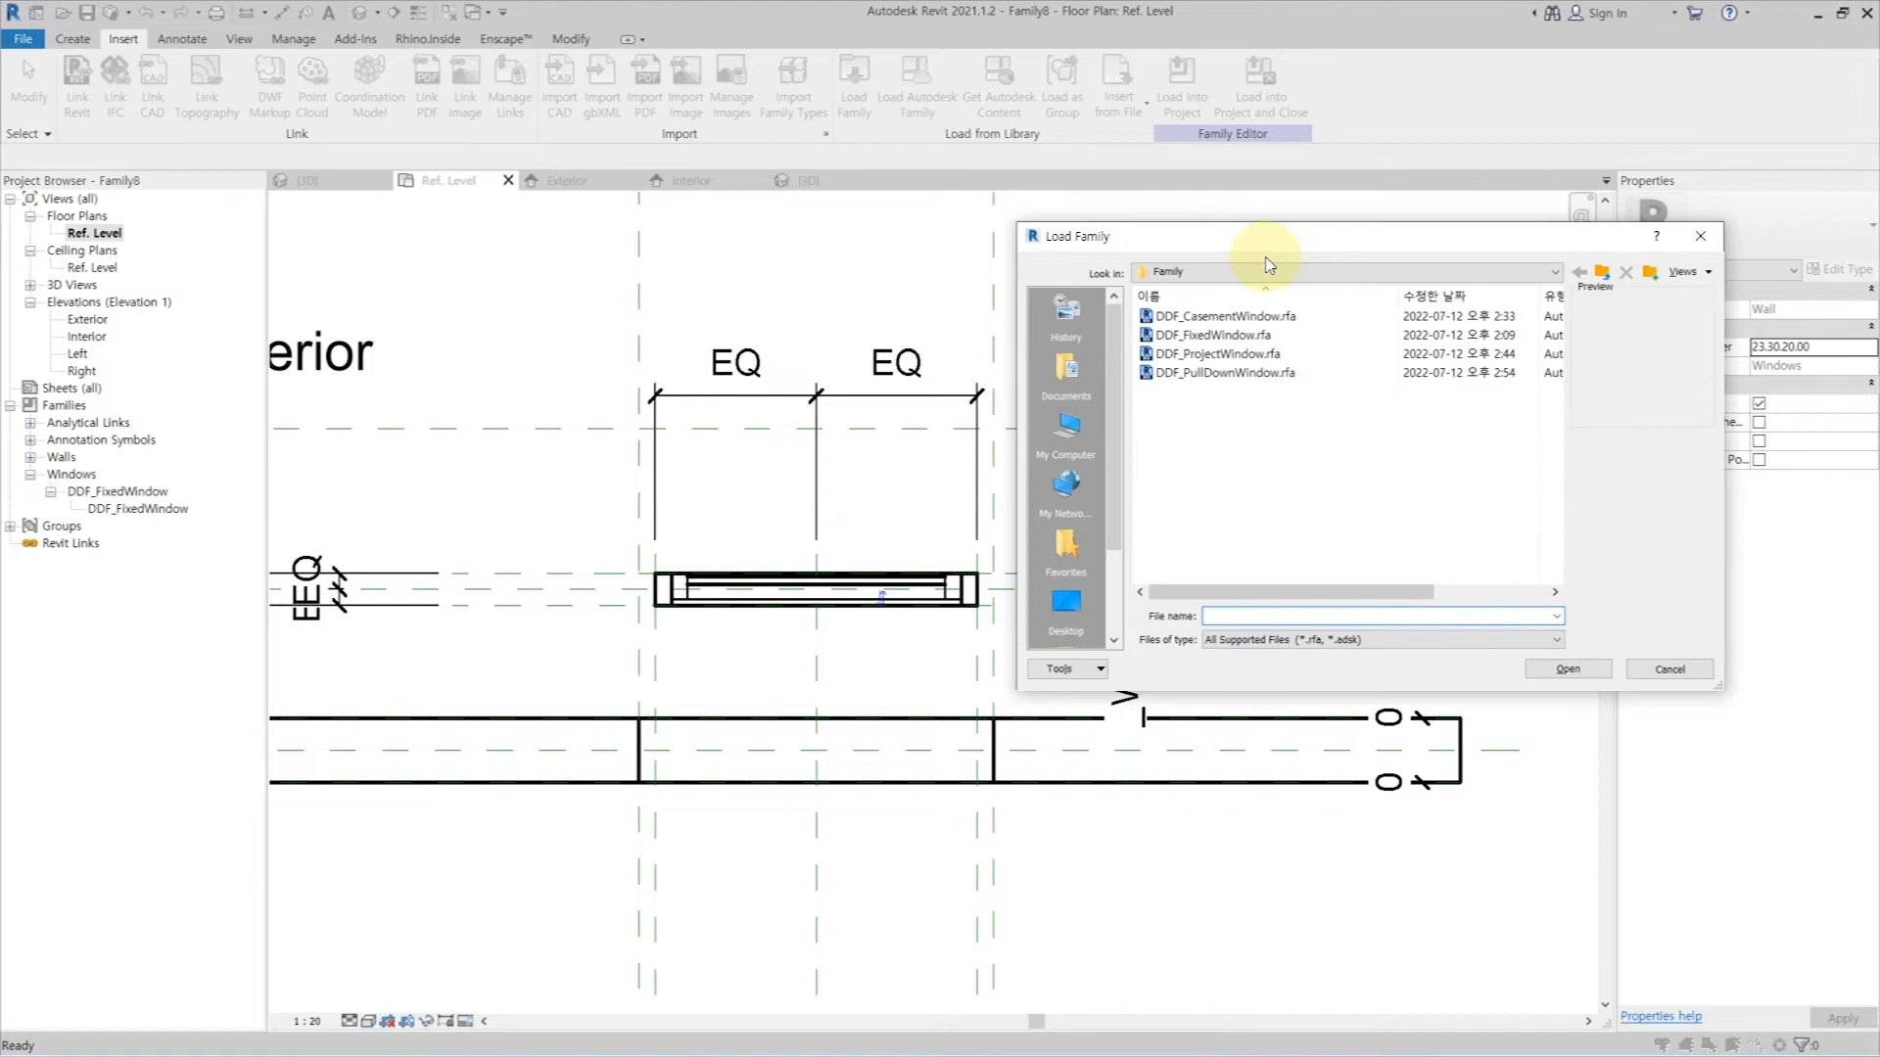
{"action": "left_click", "coordinate": [1230, 351]}
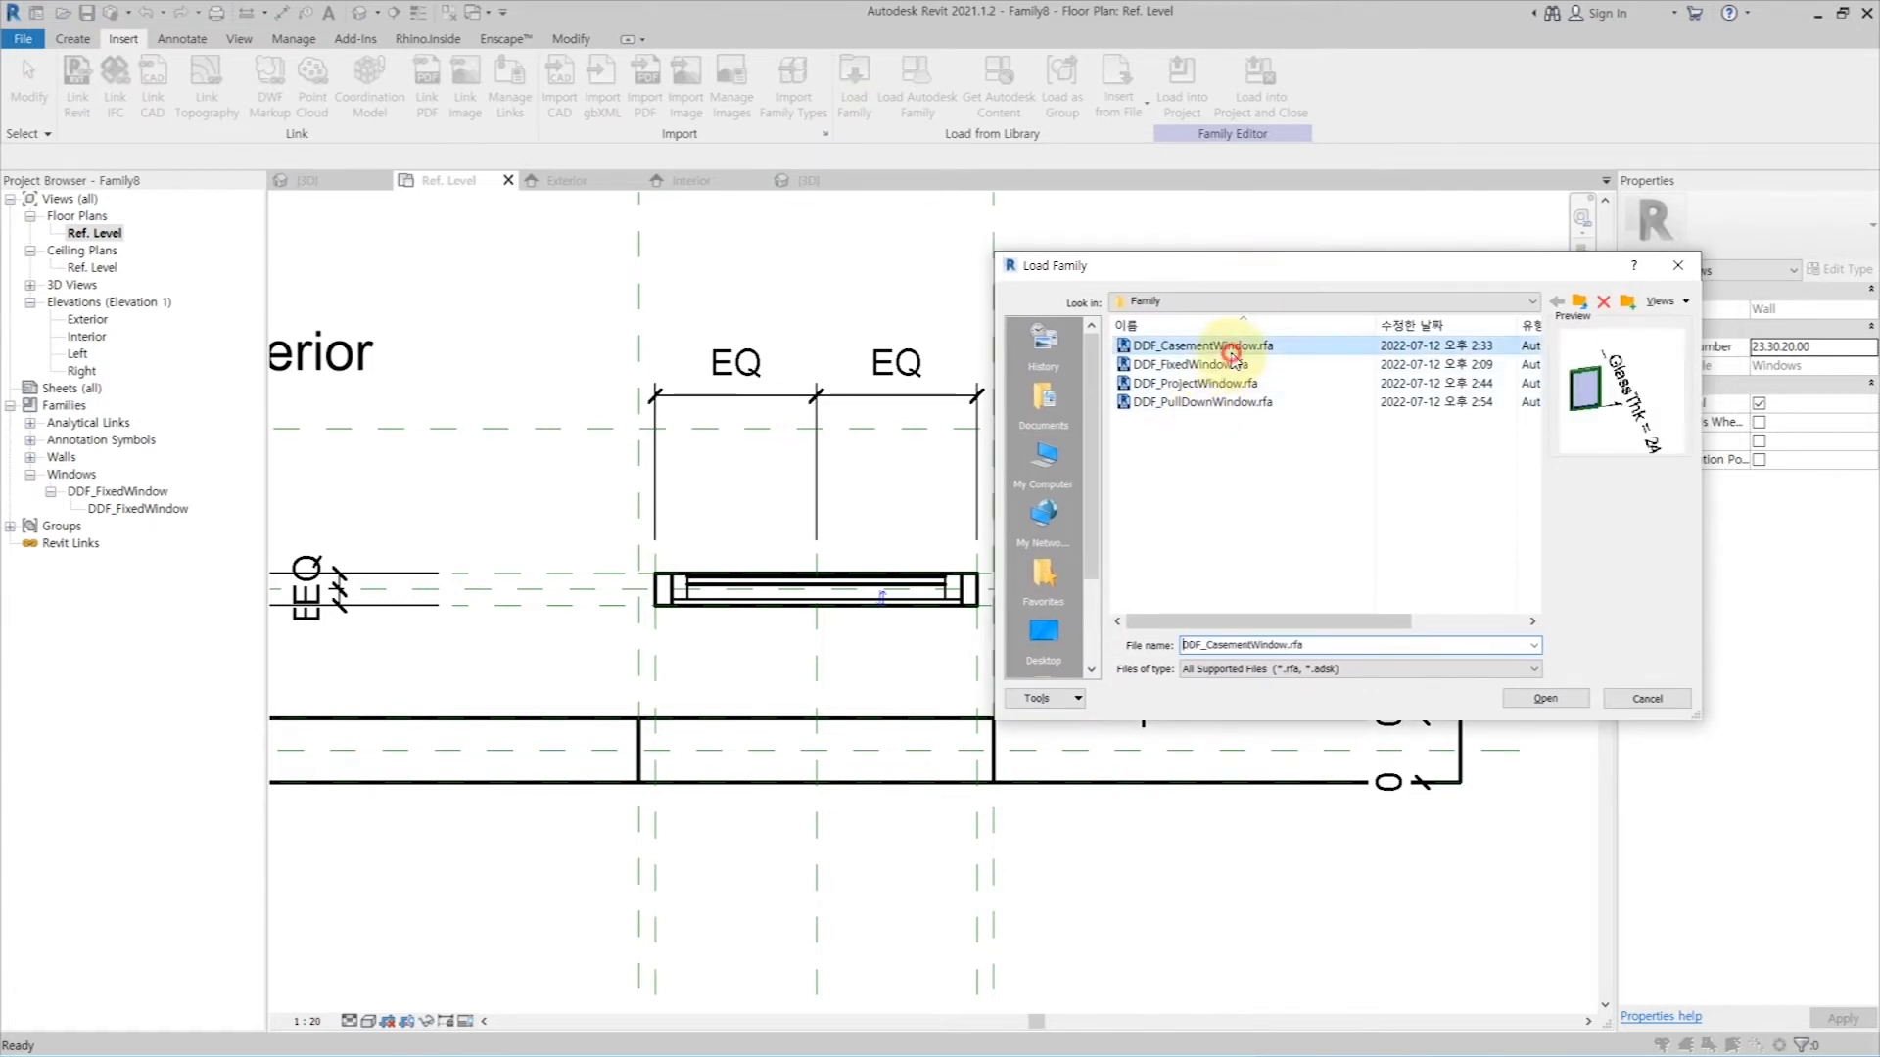
{"action": "left_click", "coordinate": [1538, 698]}
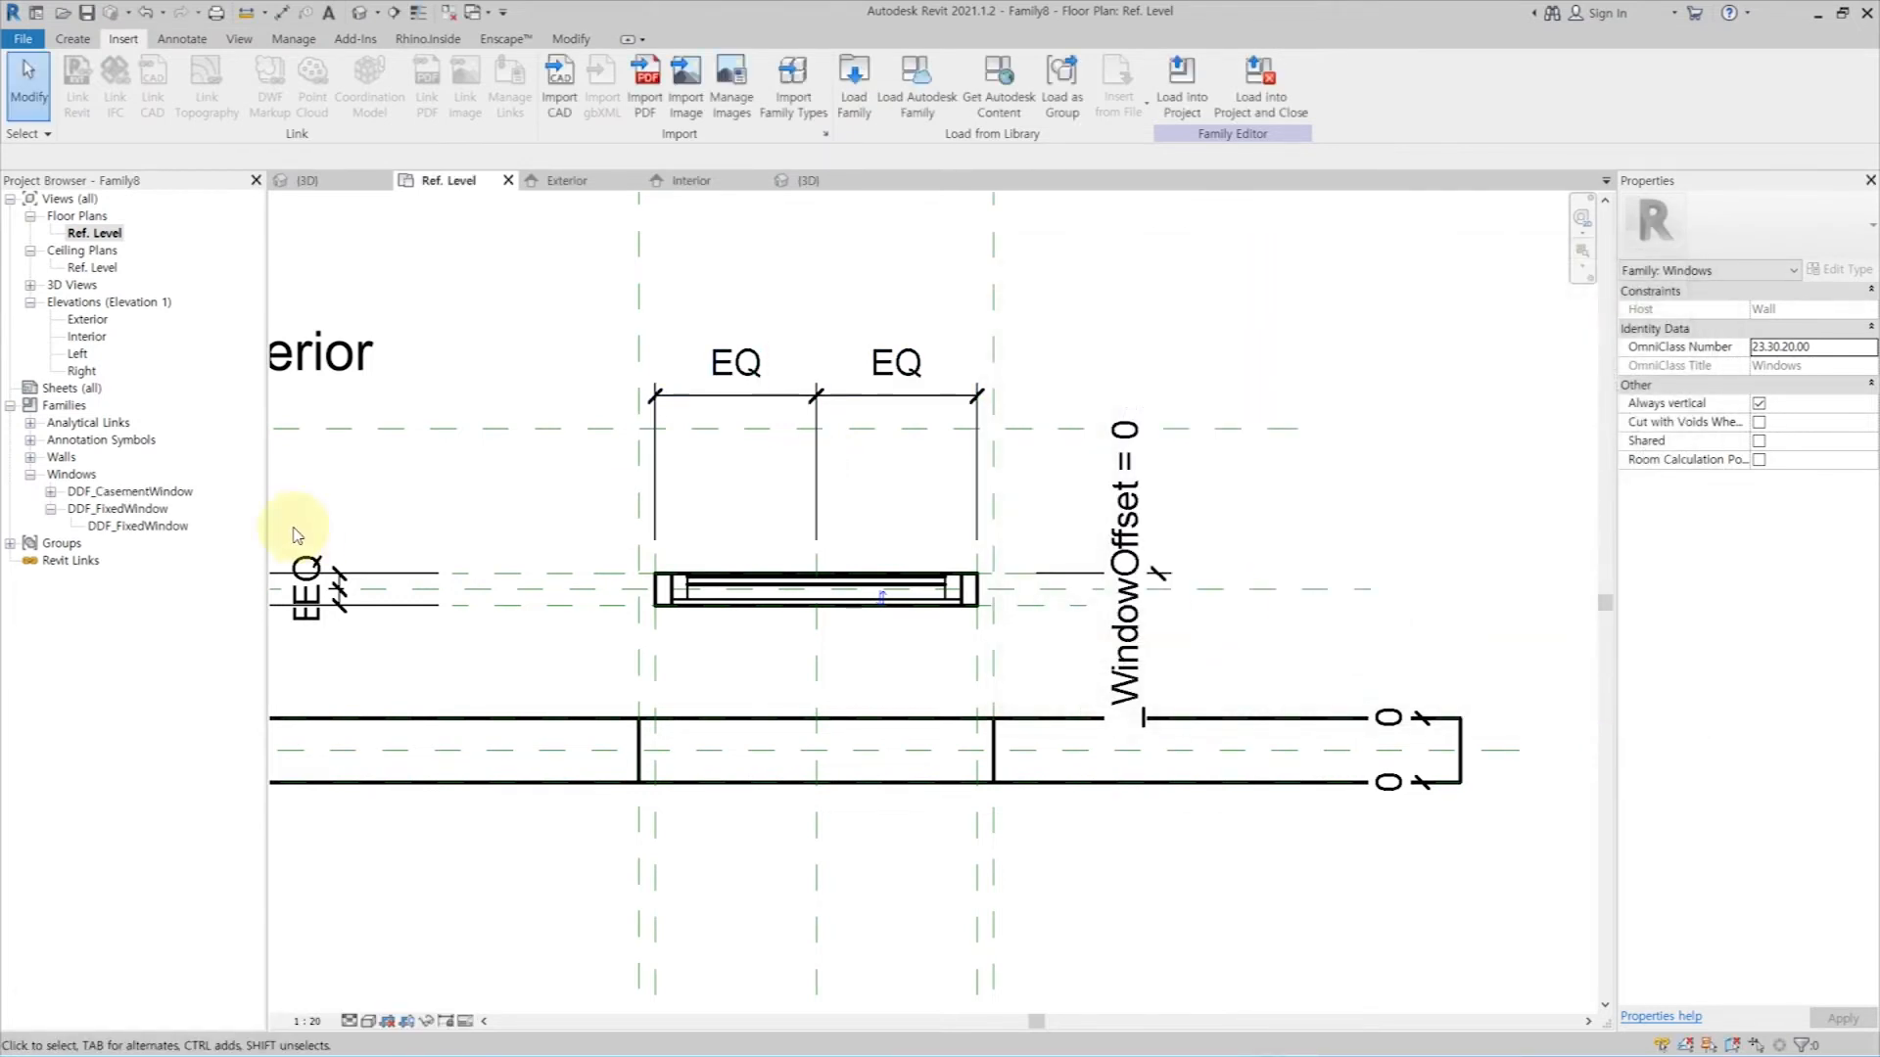
Step: Place one DDF_CasementWindow instance in the plan on the exterior side of the fixed window
{"action": "left_click", "coordinate": [122, 509]}
{"action": "left_click_drag", "start_coordinate": [1067, 326], "coordinate": [1050, 328]}
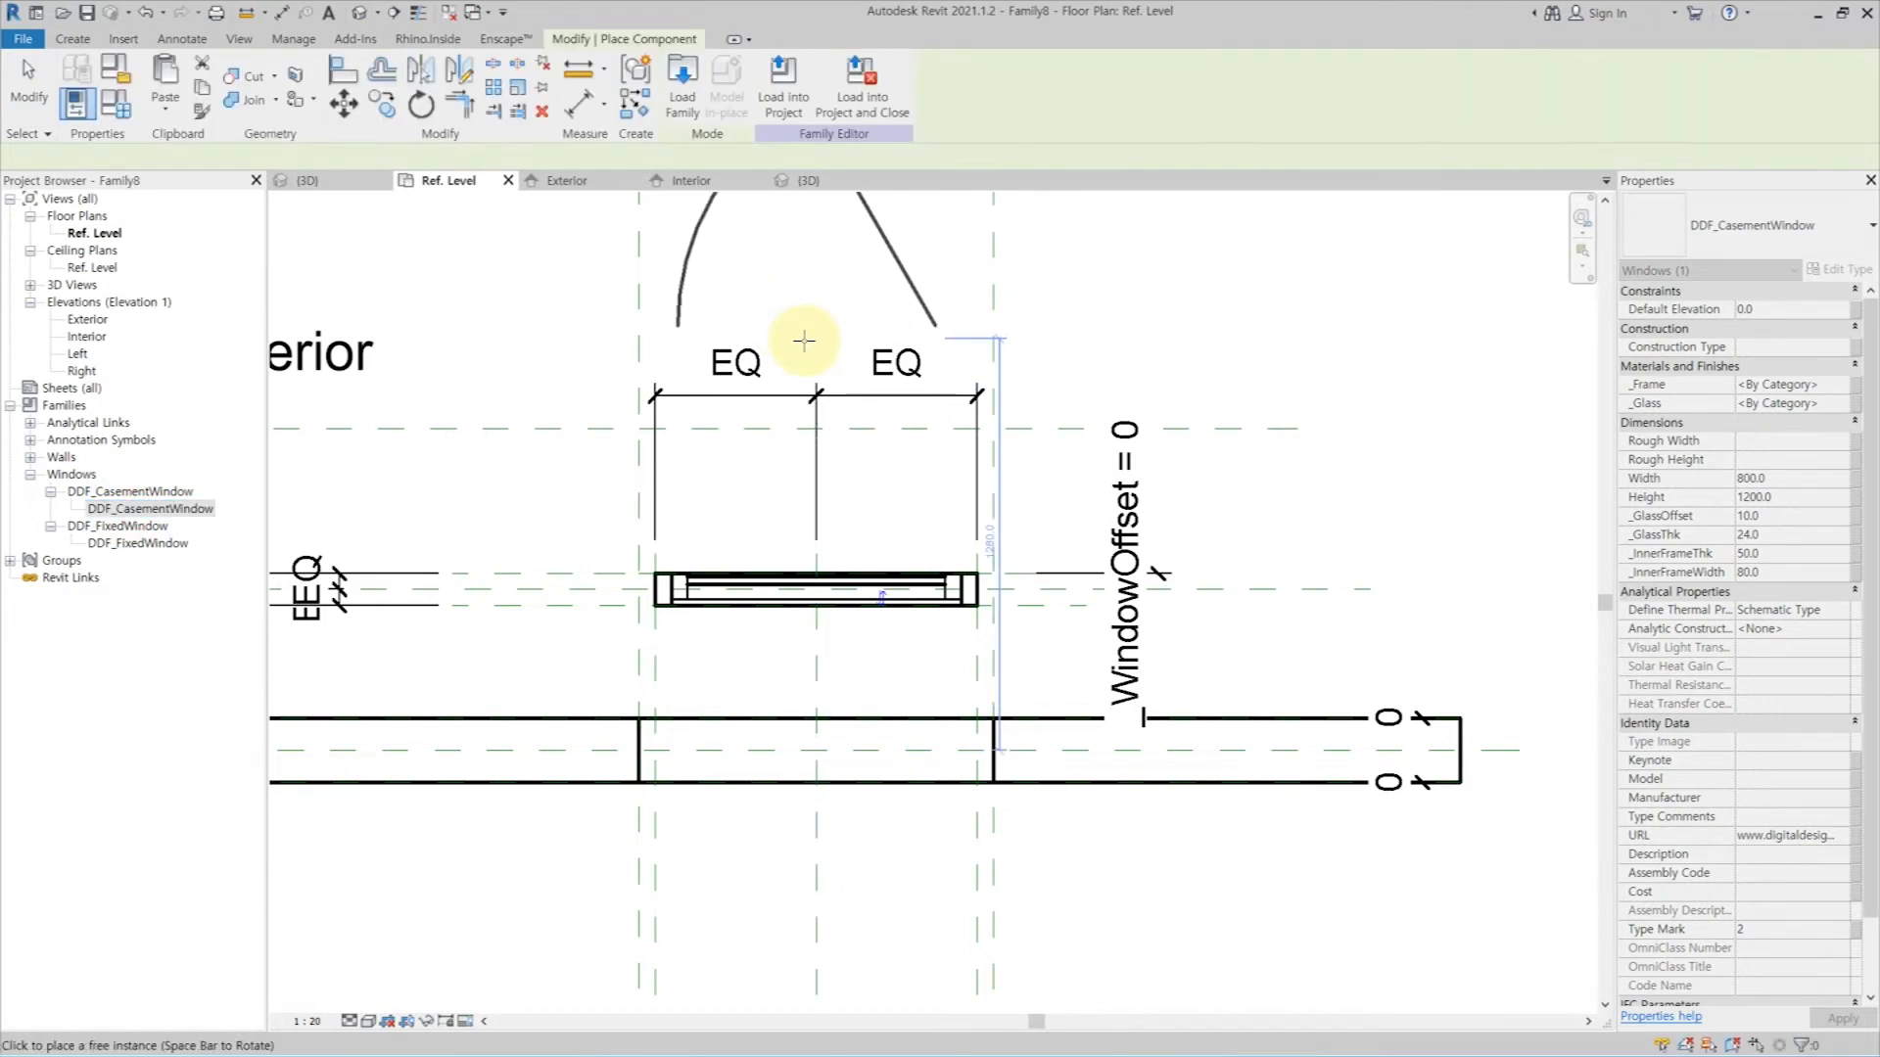
{"action": "left_click", "coordinate": [815, 337]}
{"action": "key", "text": "Escape"}
{"action": "key", "text": "Escape"}
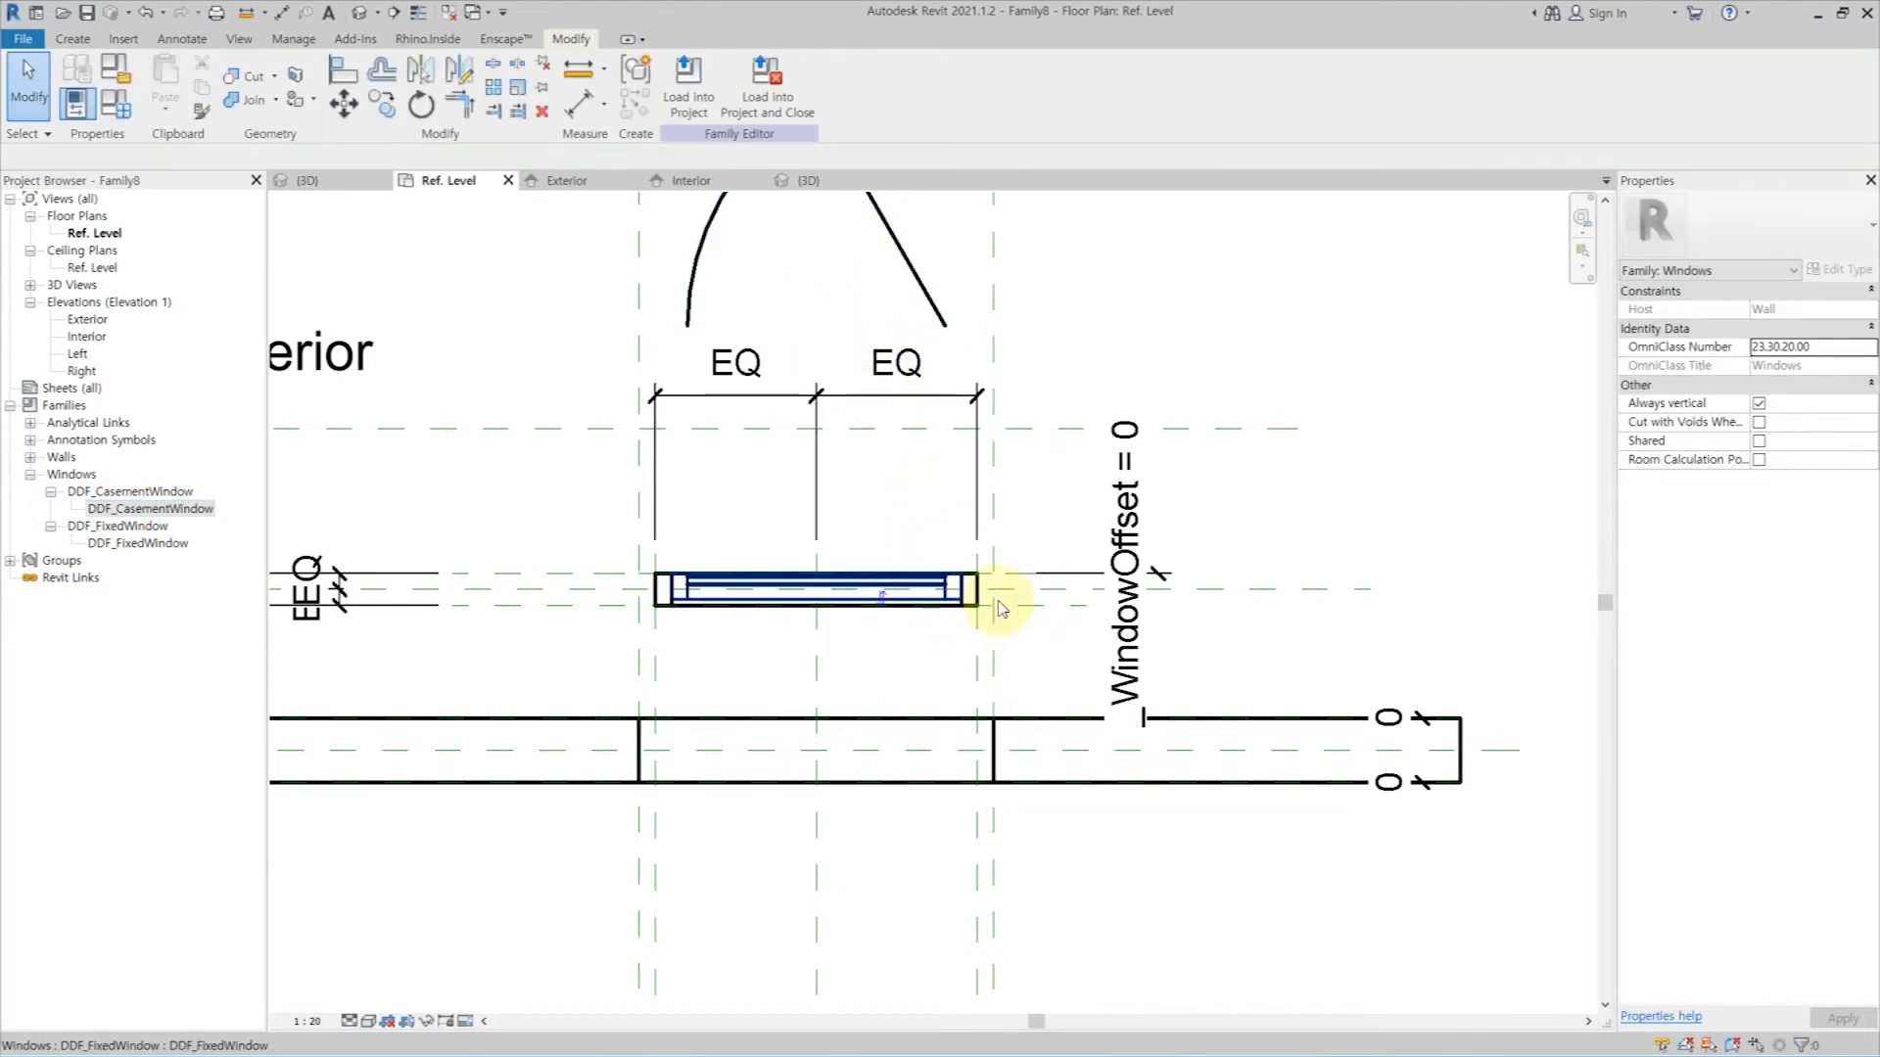
Step: Set the _WindowOffset family parameter to 10
{"action": "scroll", "coordinate": [980, 602], "scroll_direction": "up", "scroll_amount": 2}
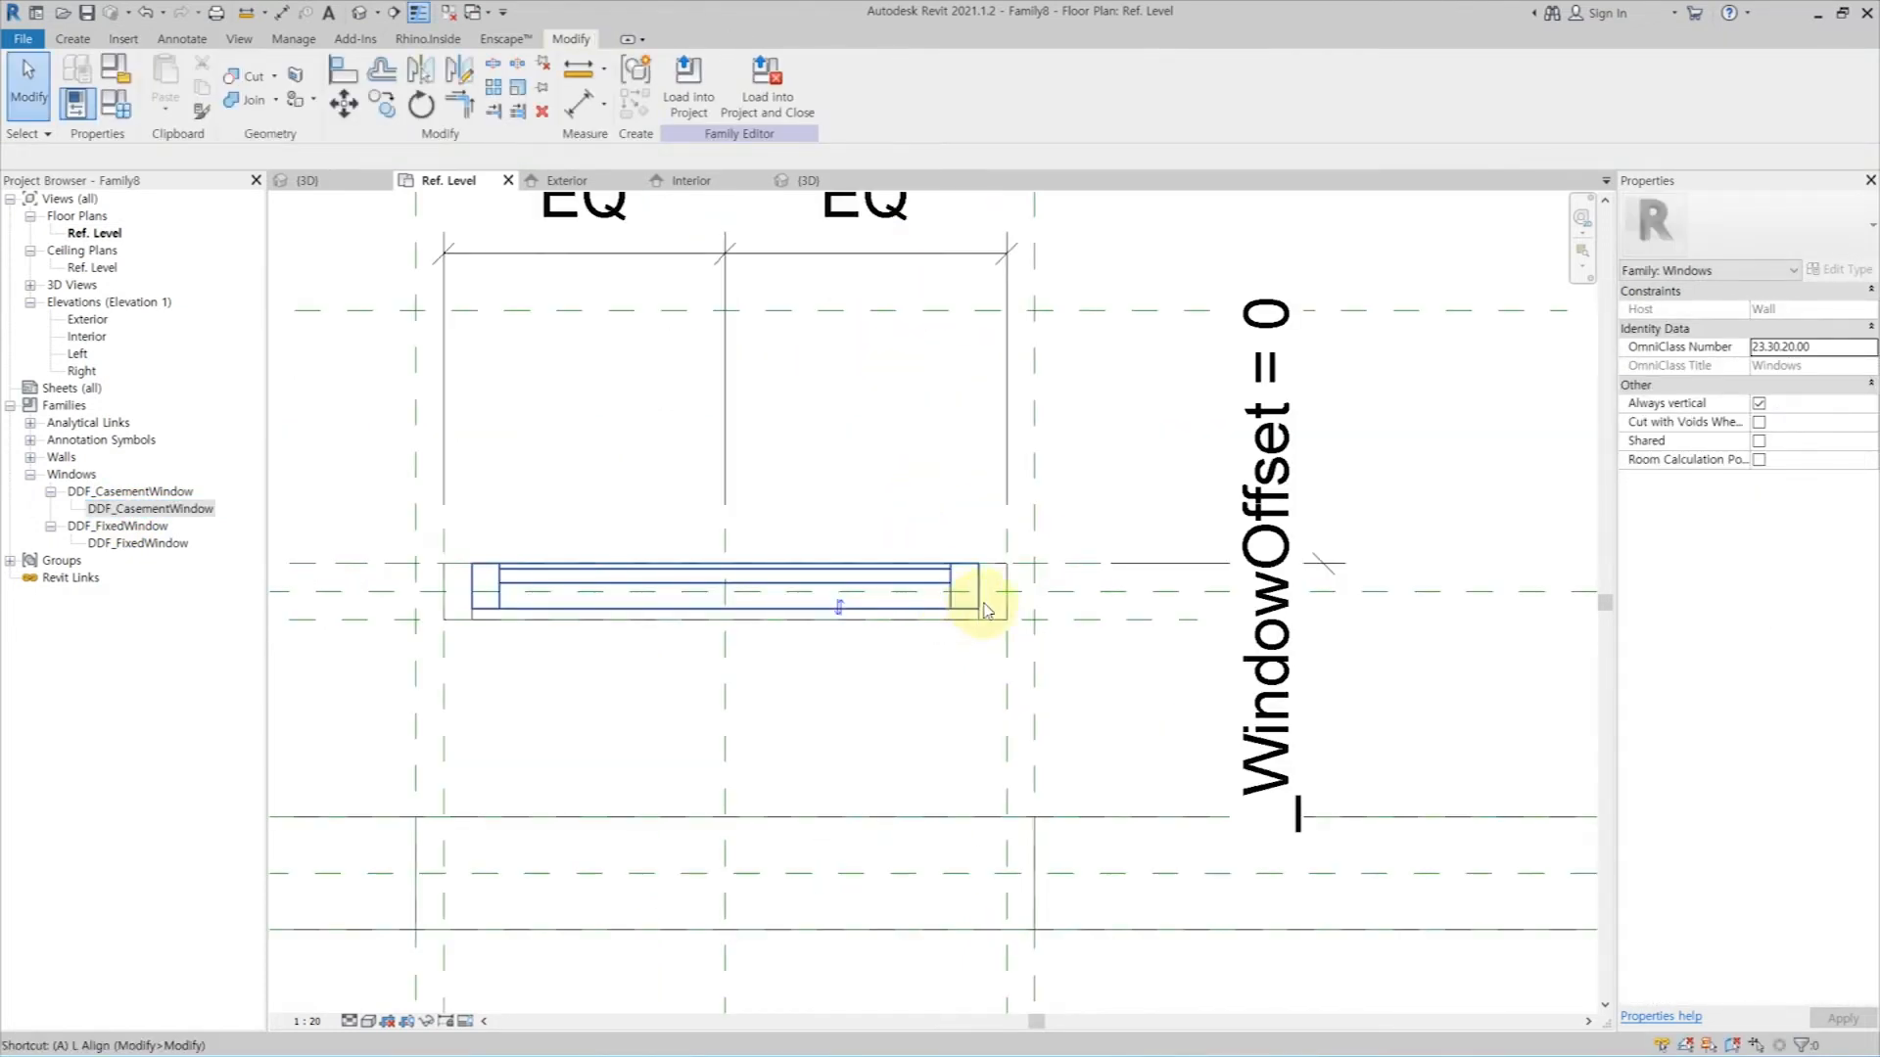
{"action": "scroll", "coordinate": [969, 592], "scroll_direction": "up", "scroll_amount": 3}
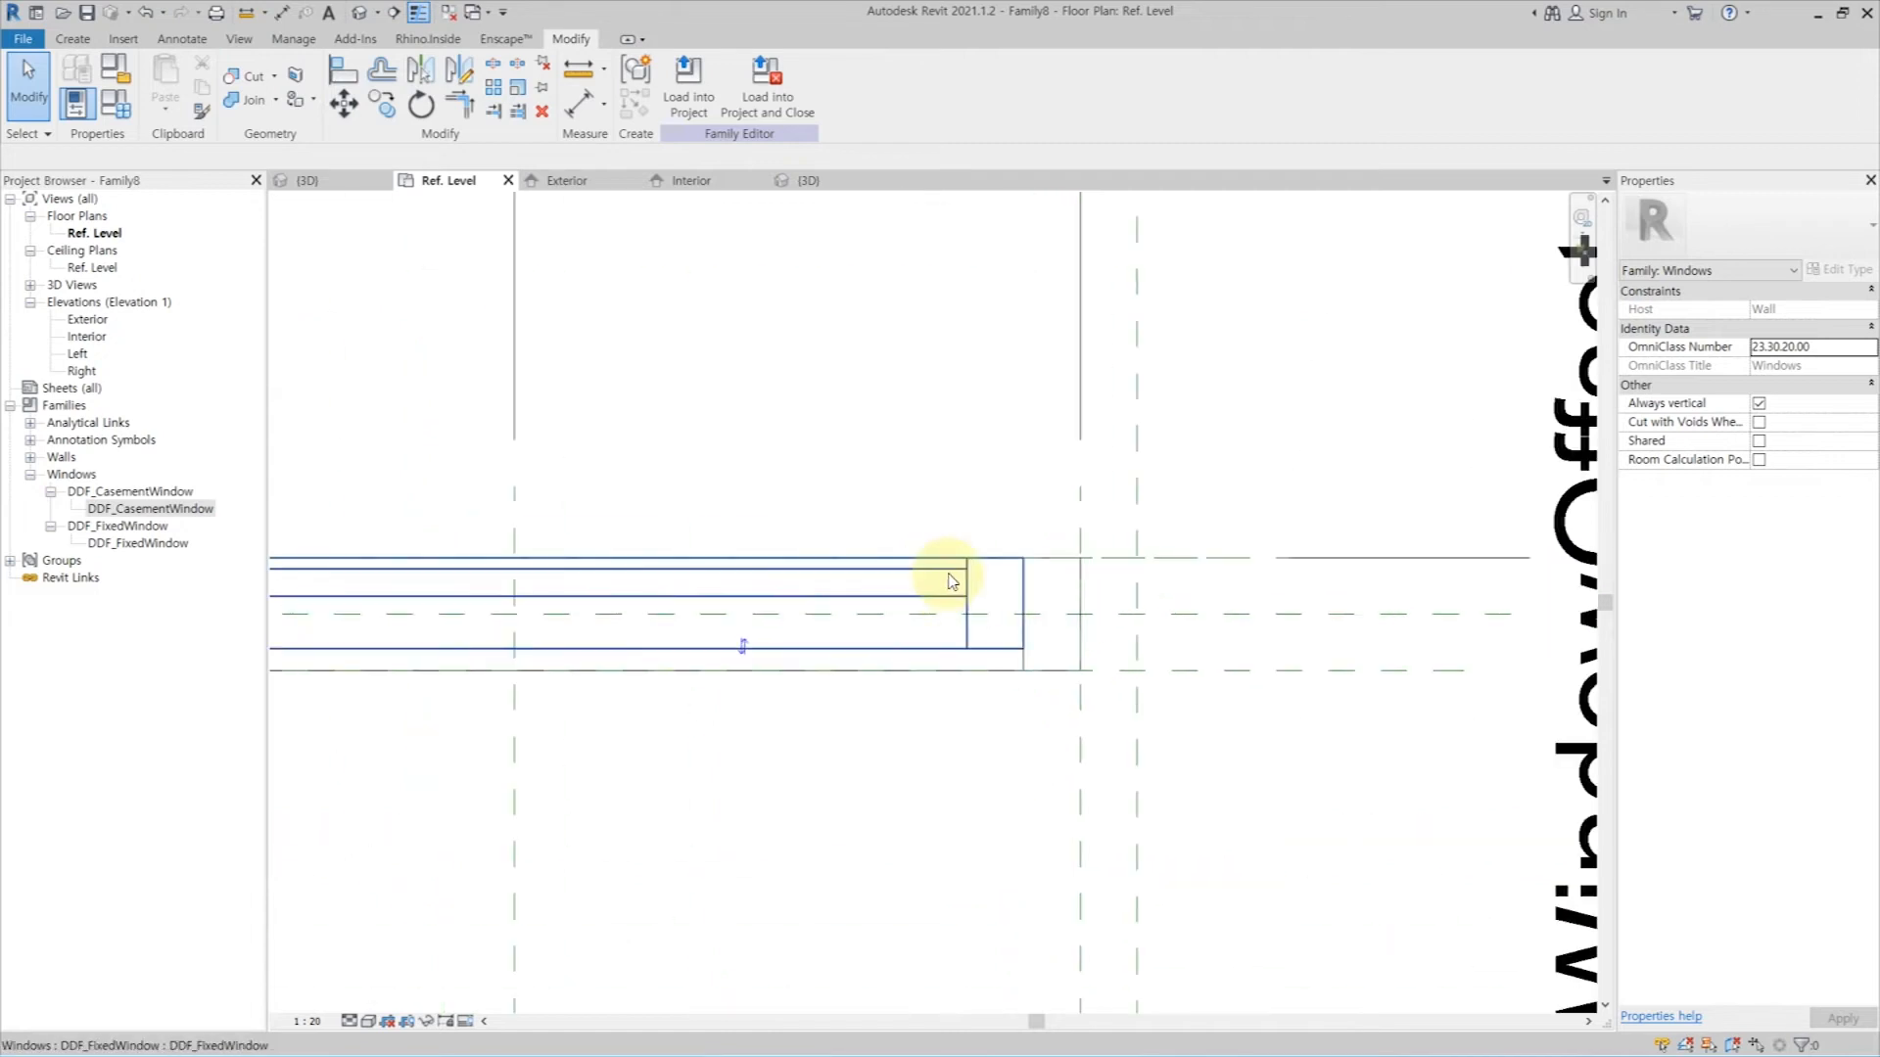
{"action": "scroll", "coordinate": [954, 577], "scroll_direction": "down", "scroll_amount": 3}
{"action": "left_click", "coordinate": [77, 103]}
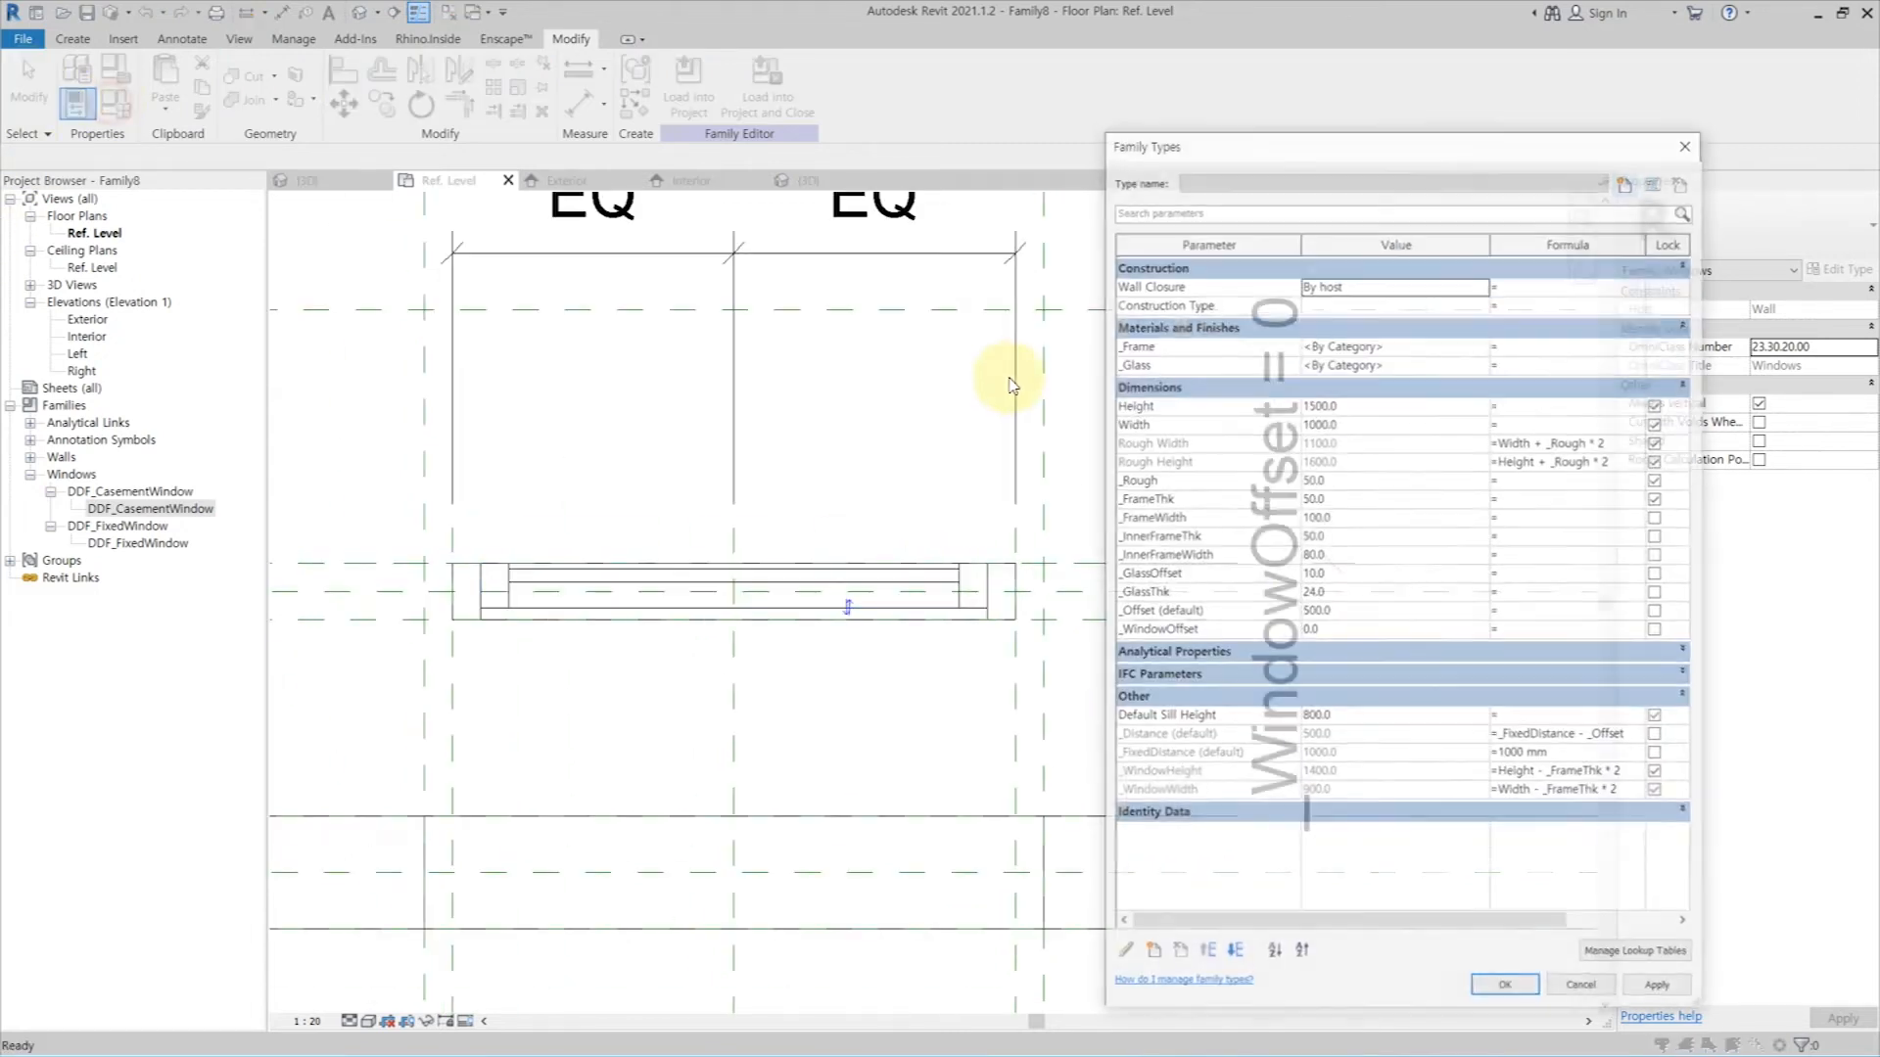
{"action": "left_click", "coordinate": [1377, 631]}
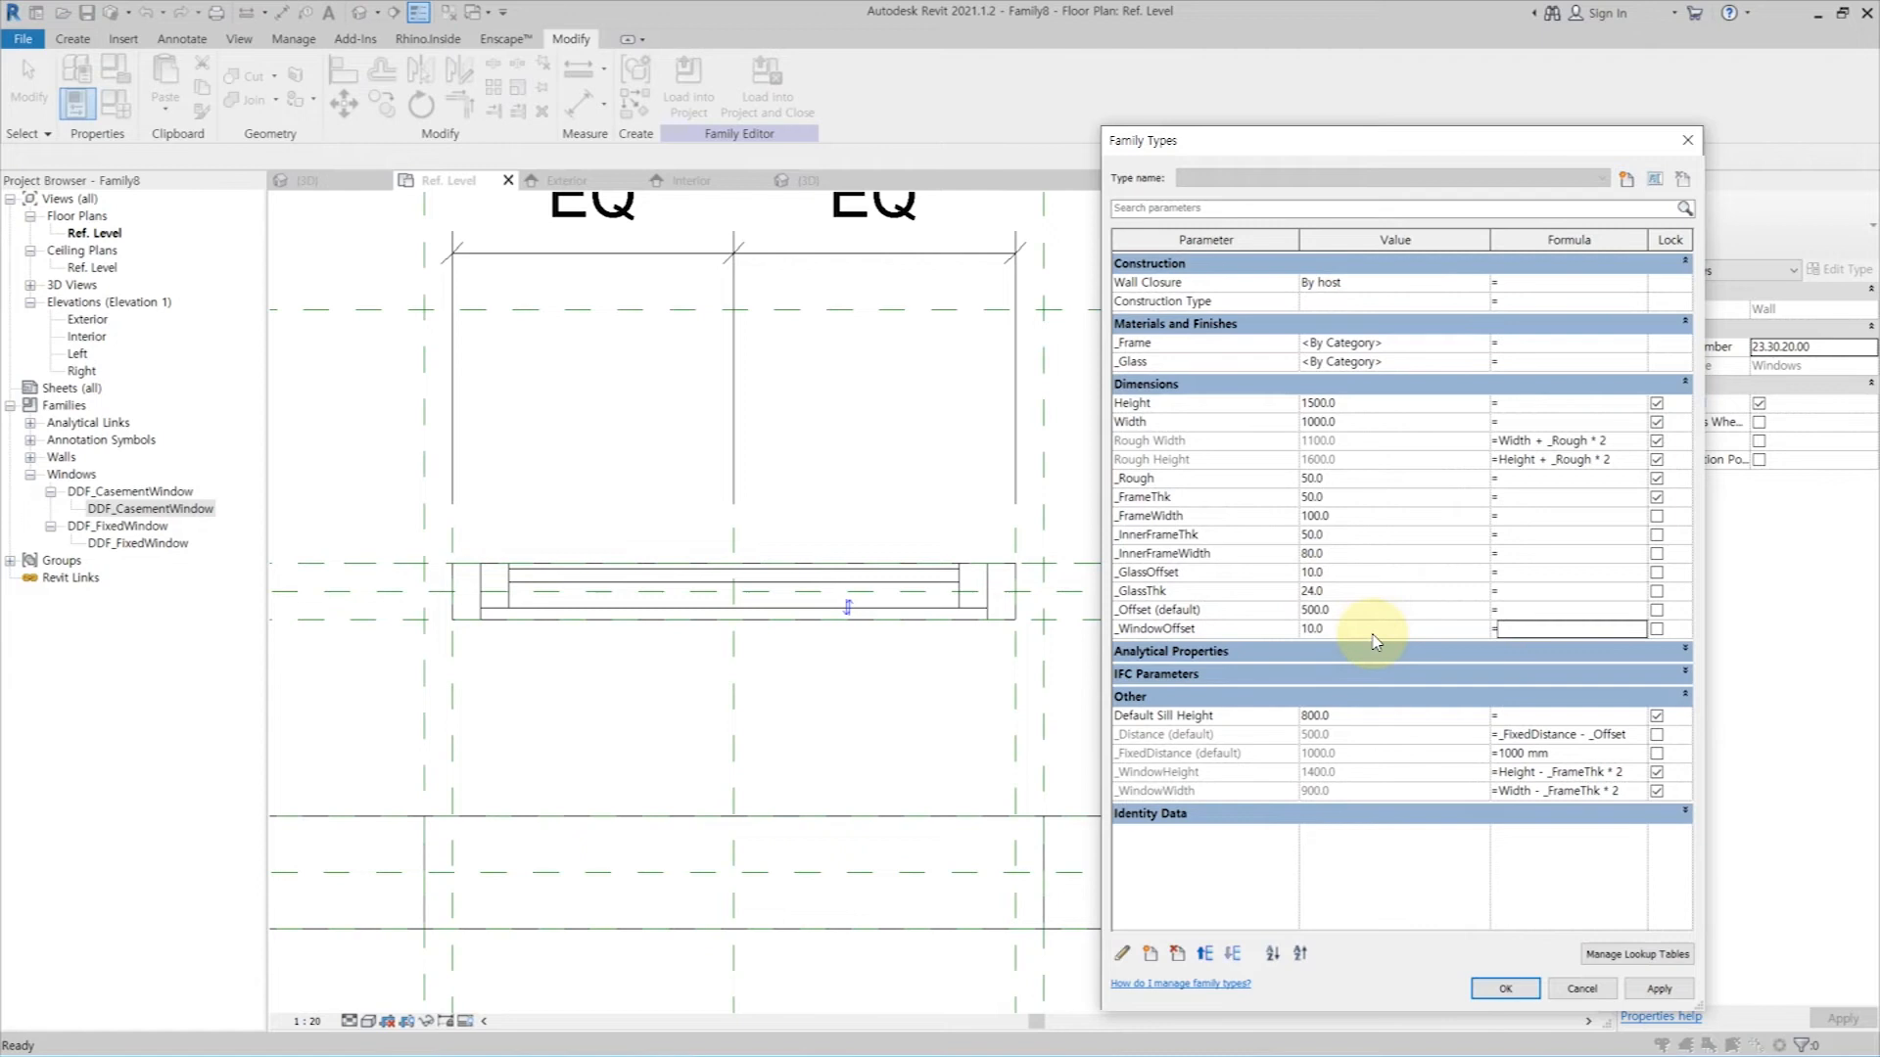
{"action": "left_click", "coordinate": [1660, 989]}
{"action": "left_click", "coordinate": [1506, 989]}
Step: Align the casement window with the _WindowOffset reference plane in the floor plan and lock it
{"action": "key", "text": "l"}
{"action": "scroll", "coordinate": [1113, 639], "scroll_direction": "up", "scroll_amount": 2}
{"action": "scroll", "coordinate": [1057, 737], "scroll_direction": "down", "scroll_amount": 1}
{"action": "scroll", "coordinate": [1056, 737], "scroll_direction": "down", "scroll_amount": 1}
{"action": "left_click", "coordinate": [915, 267]}
{"action": "key", "text": "Escape"}
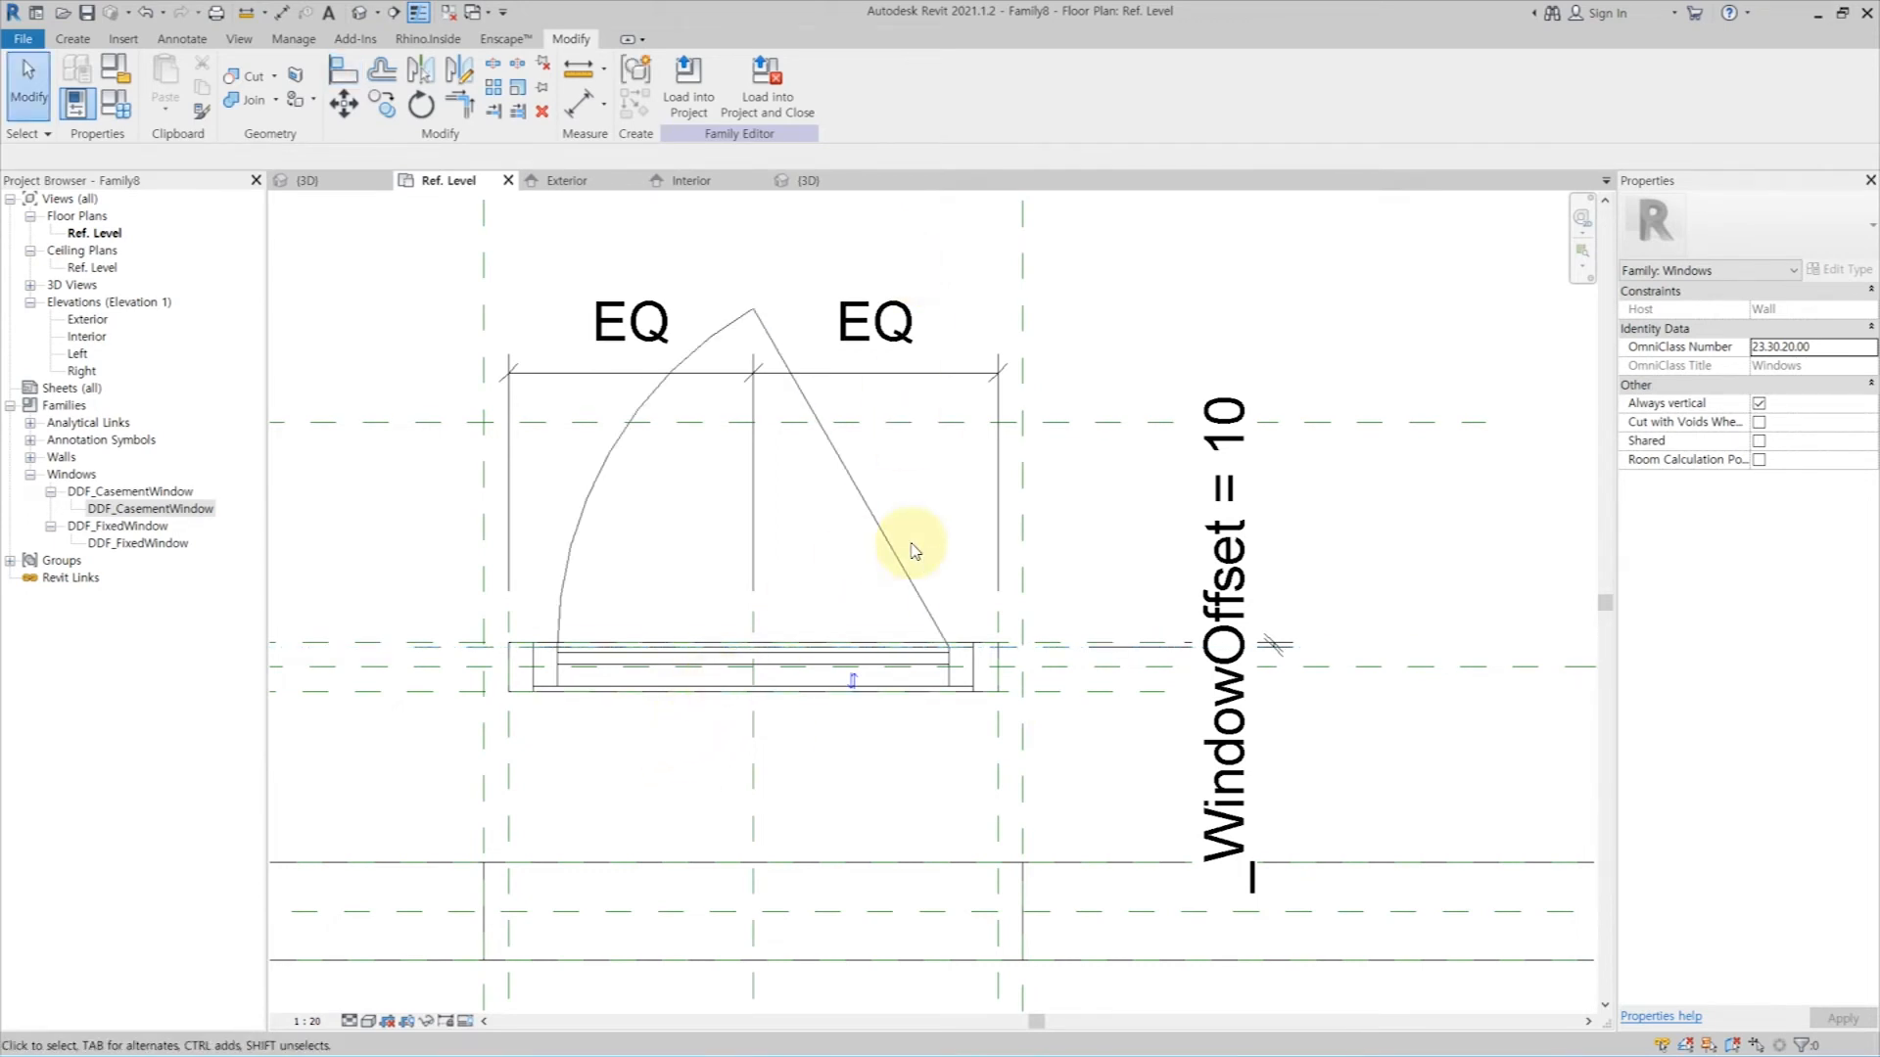
Step: Associate the casement window type's _Frame and _Glass materials with the matching host family parameters
{"action": "left_click", "coordinate": [907, 548]}
{"action": "left_click", "coordinate": [1809, 274]}
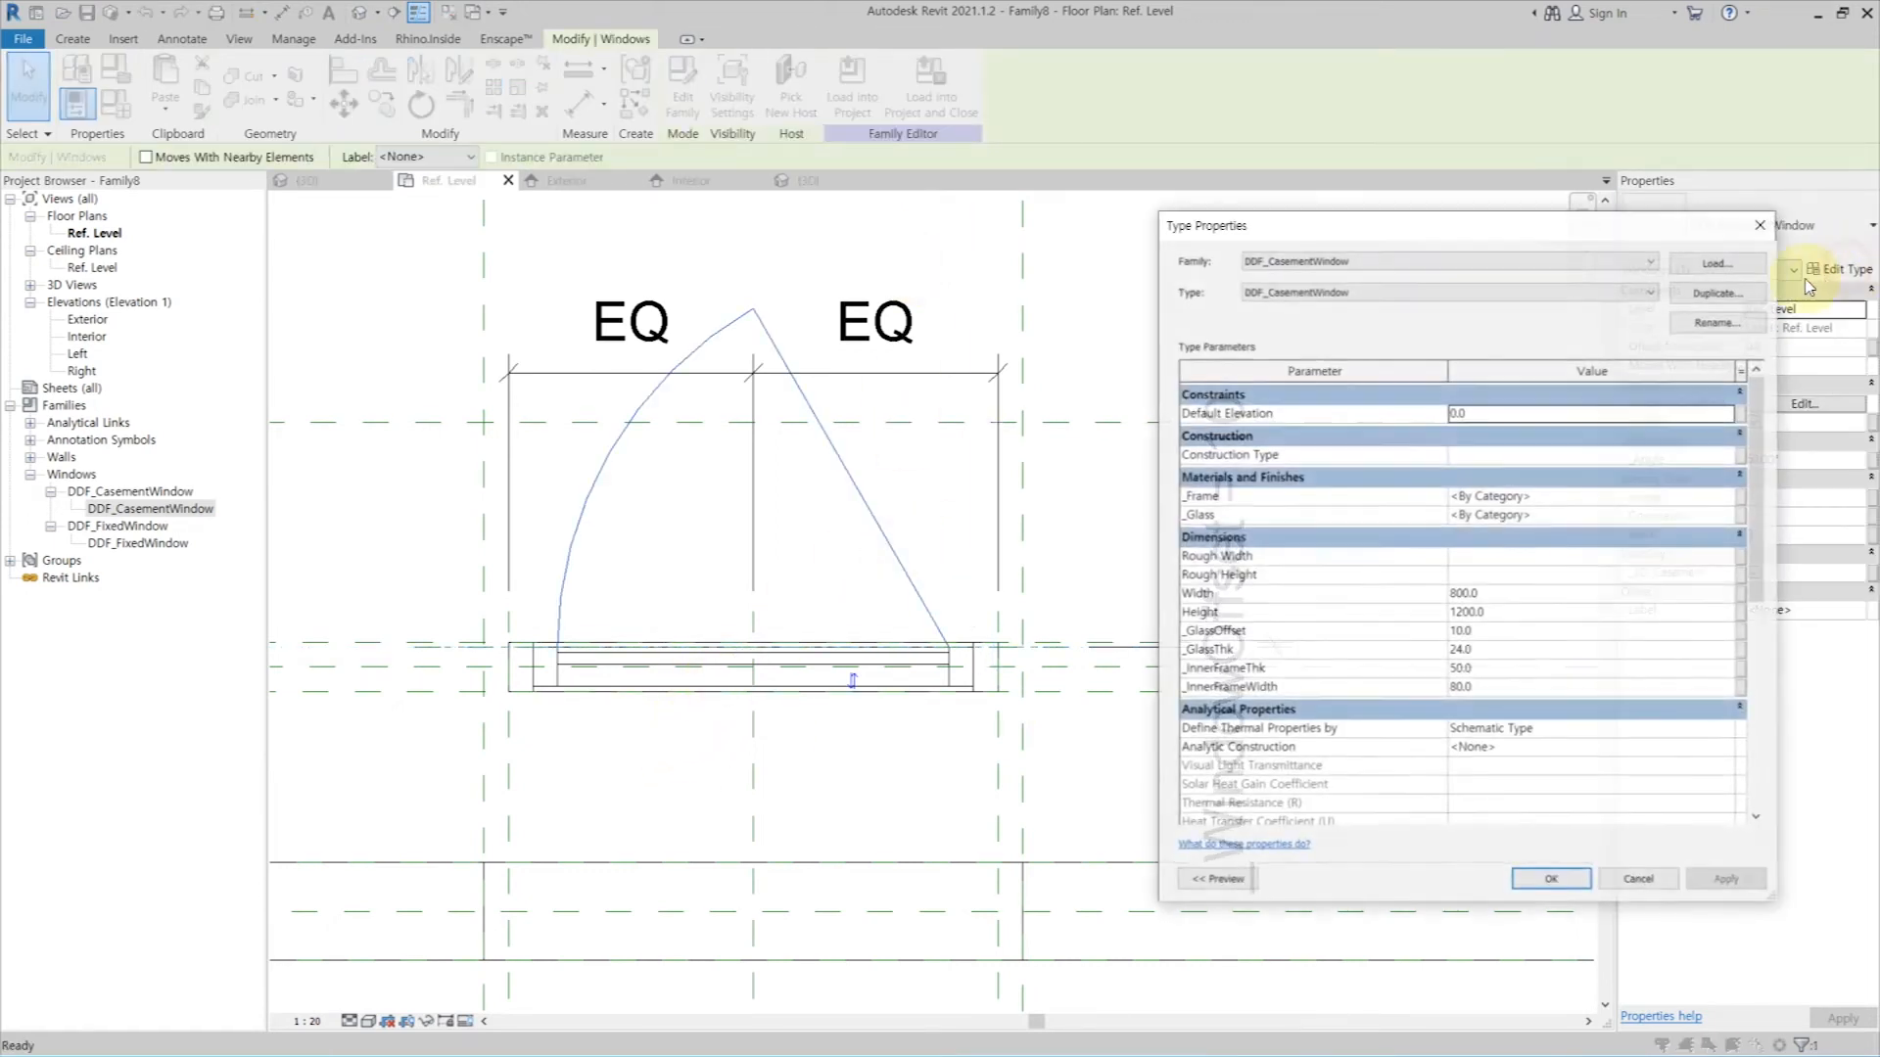
{"action": "left_click", "coordinate": [1742, 505]}
{"action": "left_click", "coordinate": [1028, 474]}
{"action": "left_click", "coordinate": [1108, 703]}
{"action": "left_click", "coordinate": [1742, 519]}
{"action": "left_click", "coordinate": [1028, 480]}
{"action": "left_click", "coordinate": [1109, 703]}
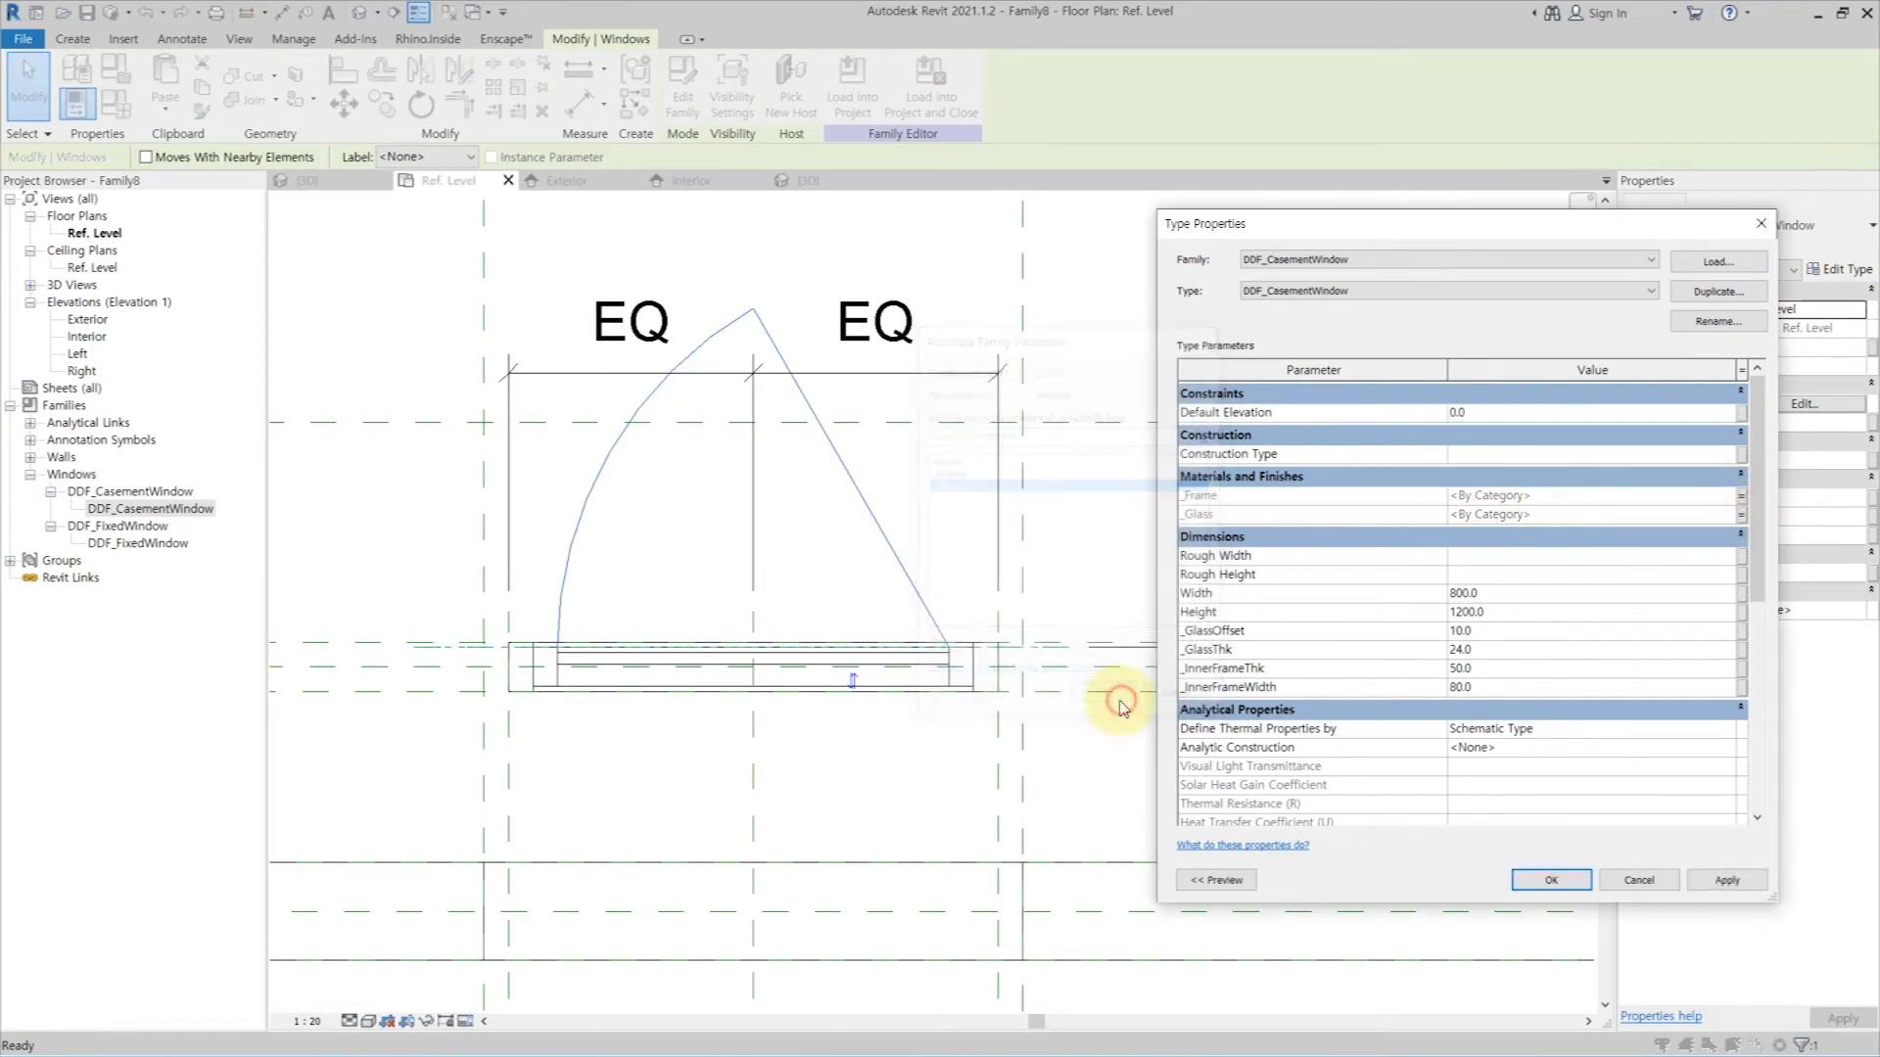
Step: Associate the casement window type's Width with _WindowWidth and its Height with _WindowHeight
{"action": "left_click", "coordinate": [1740, 591]}
{"action": "double_click", "coordinate": [991, 623]}
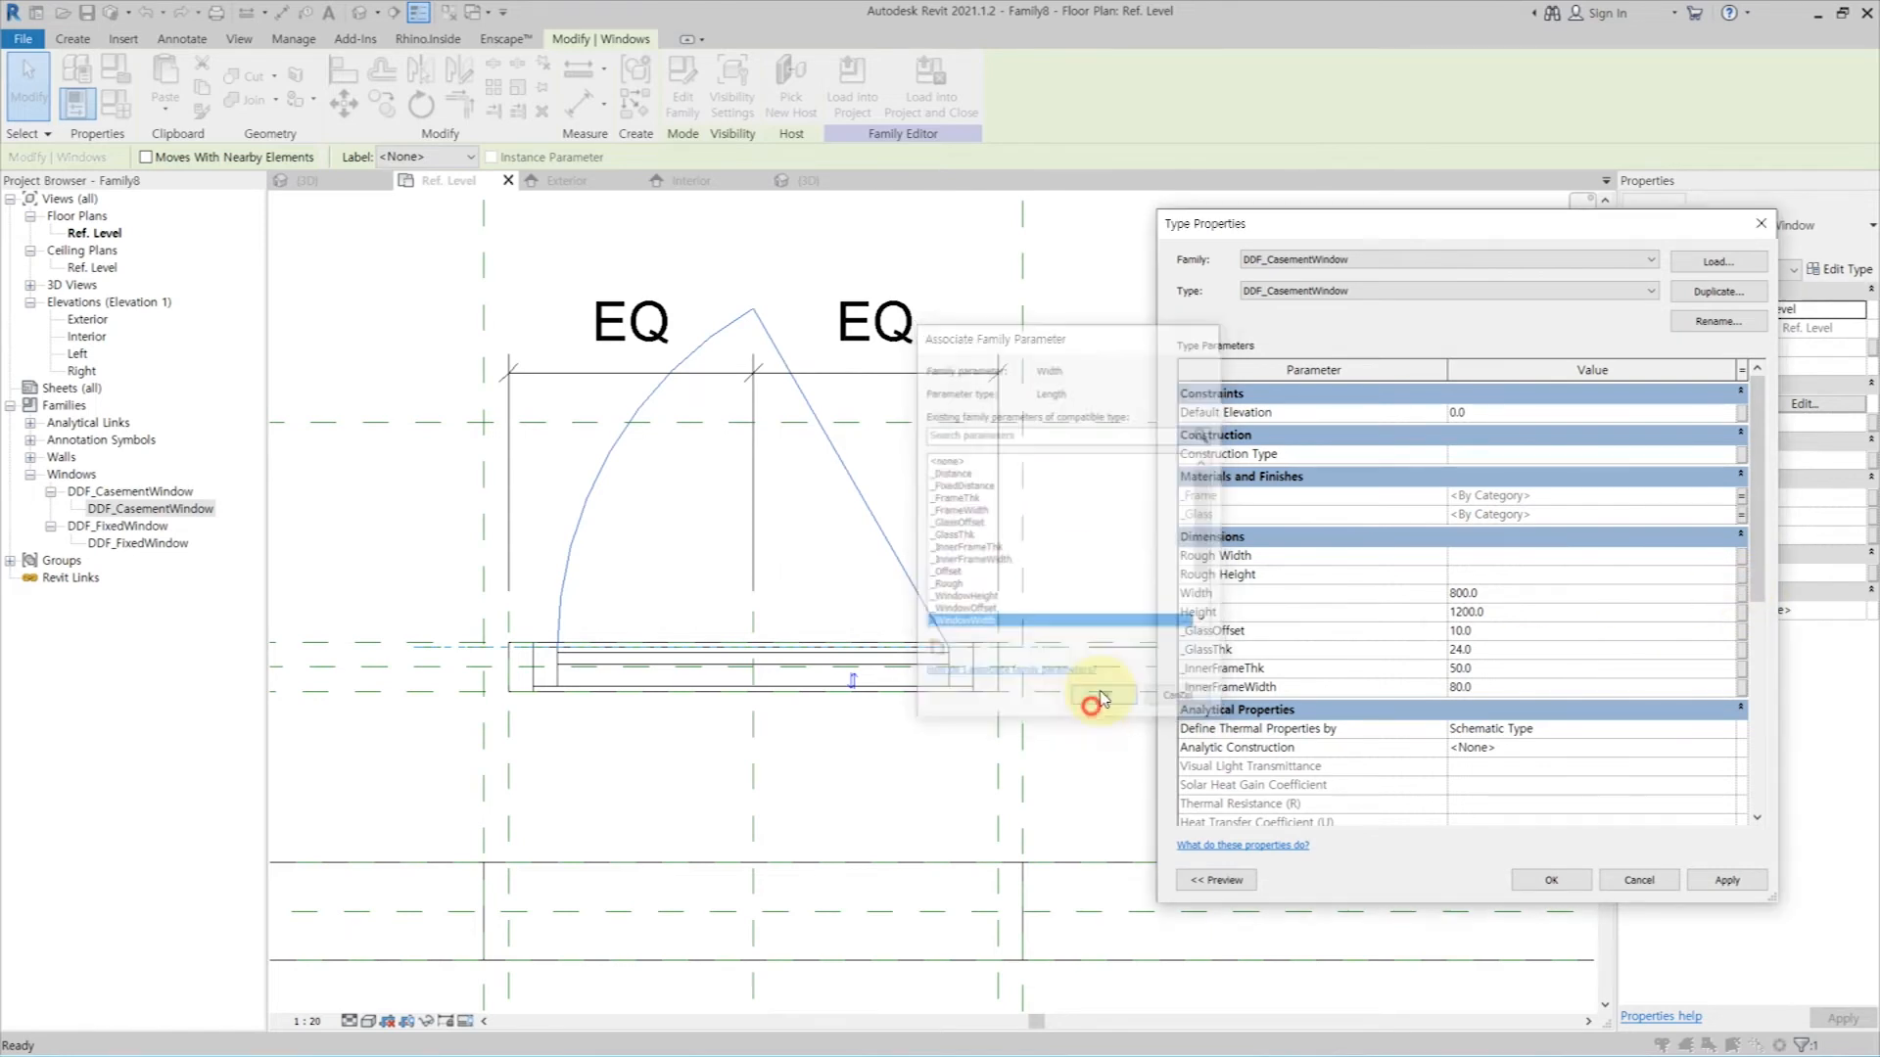
{"action": "left_click", "coordinate": [1741, 611]}
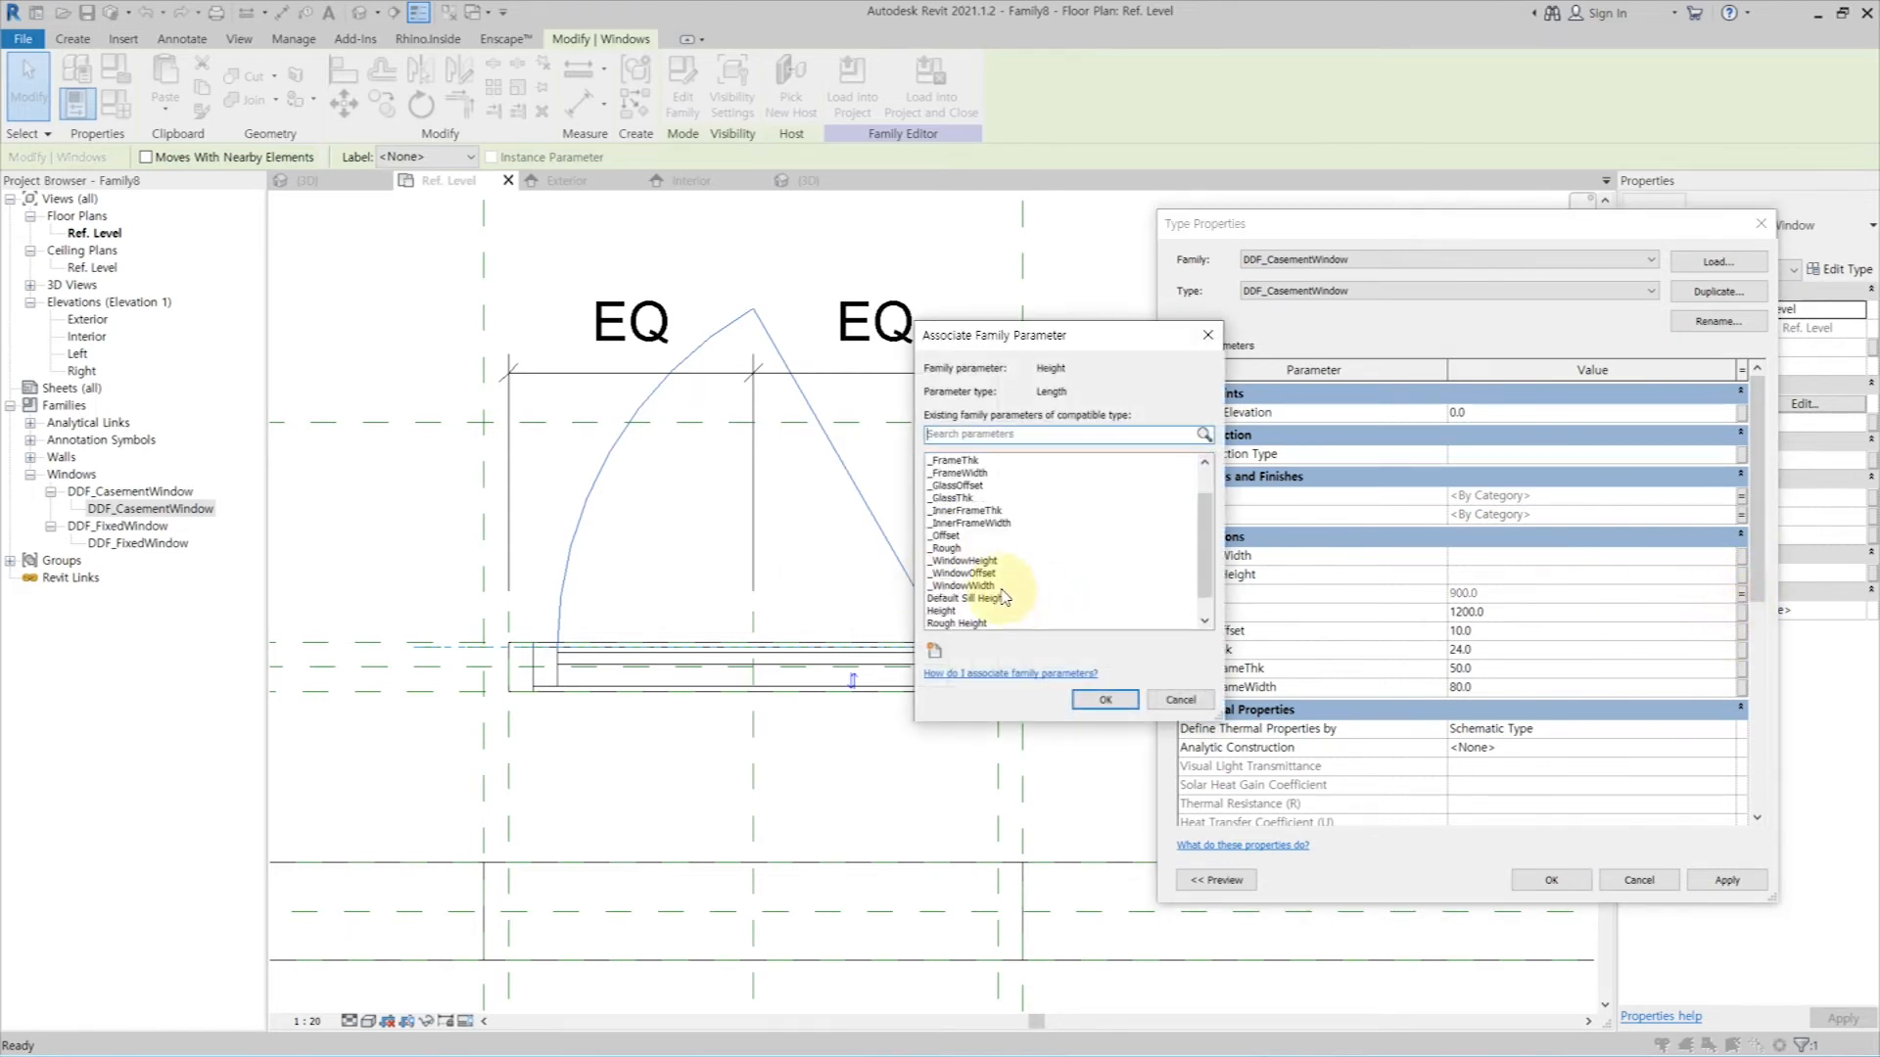
{"action": "left_click", "coordinate": [1101, 700]}
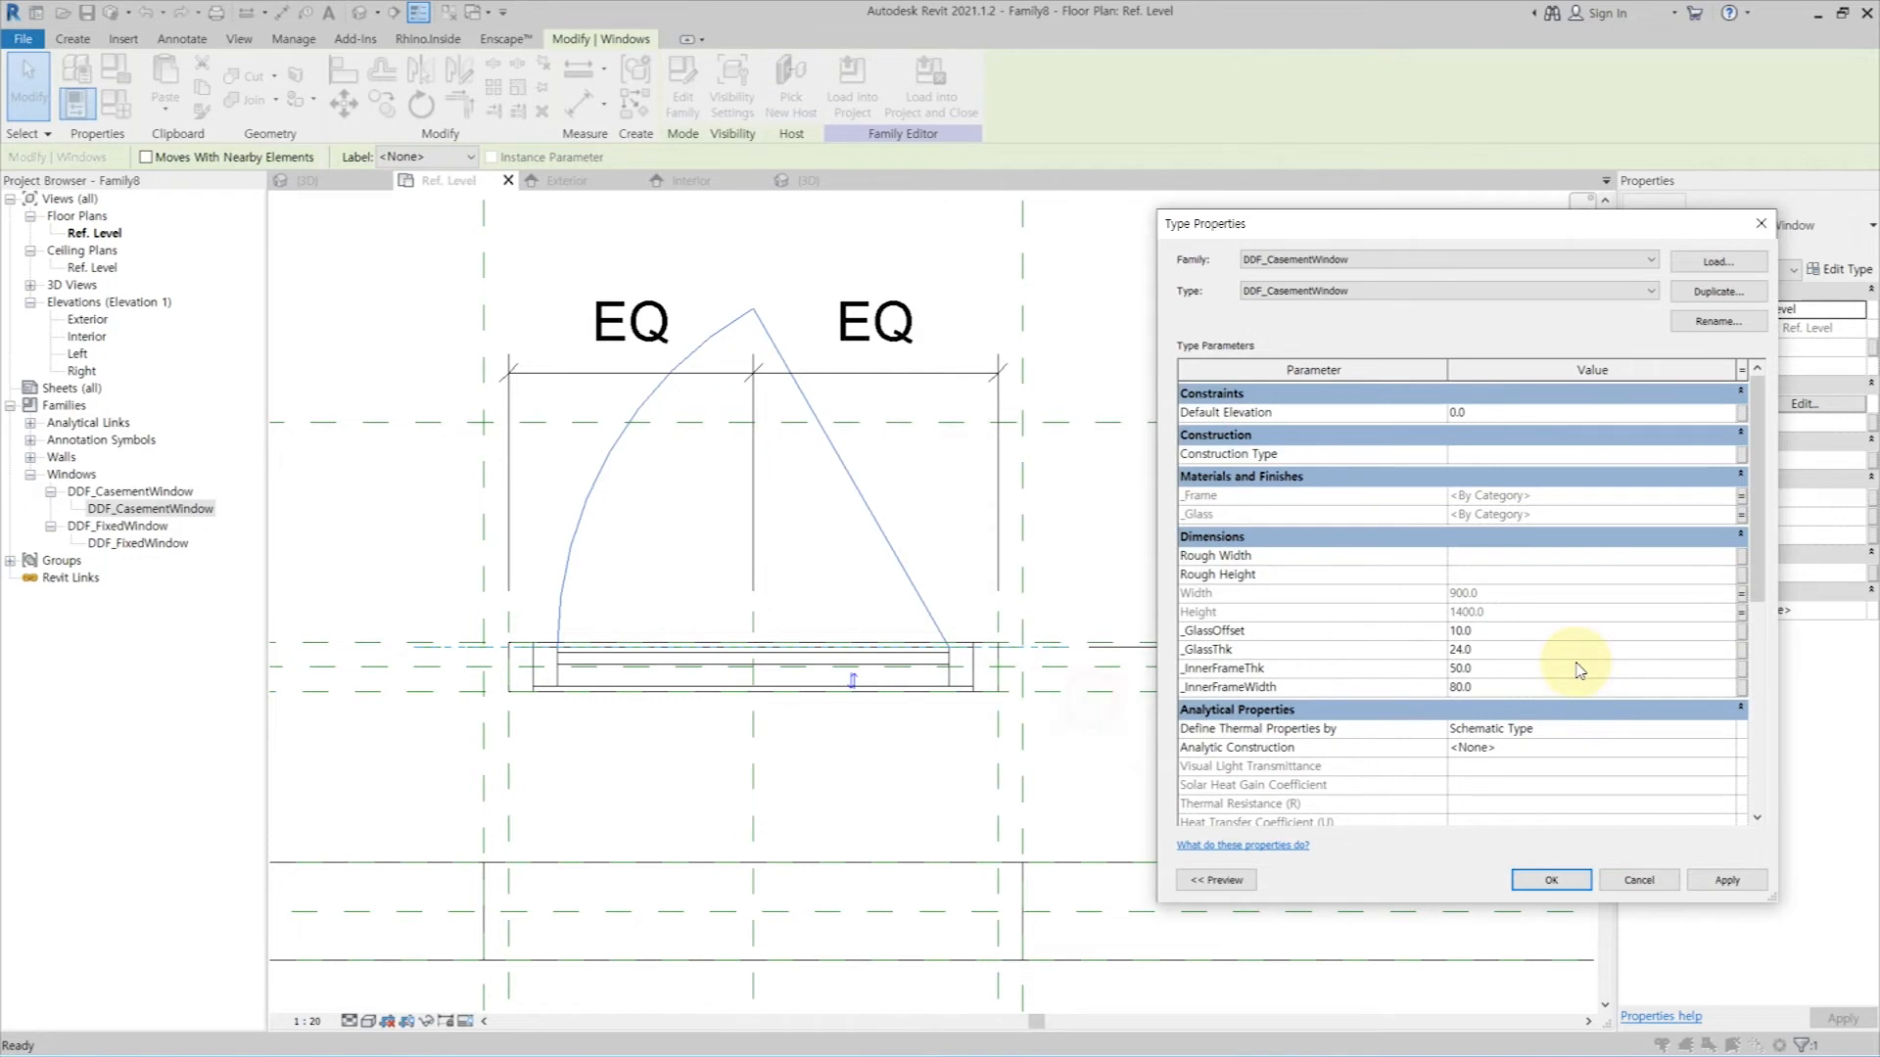
Step: Associate the casement window type's _GlassOffset and _GlassThk with the host family parameters of the same names
{"action": "left_click", "coordinate": [1740, 630]}
{"action": "left_click", "coordinate": [964, 523]}
{"action": "left_click", "coordinate": [1106, 699]}
{"action": "left_click", "coordinate": [1742, 651]}
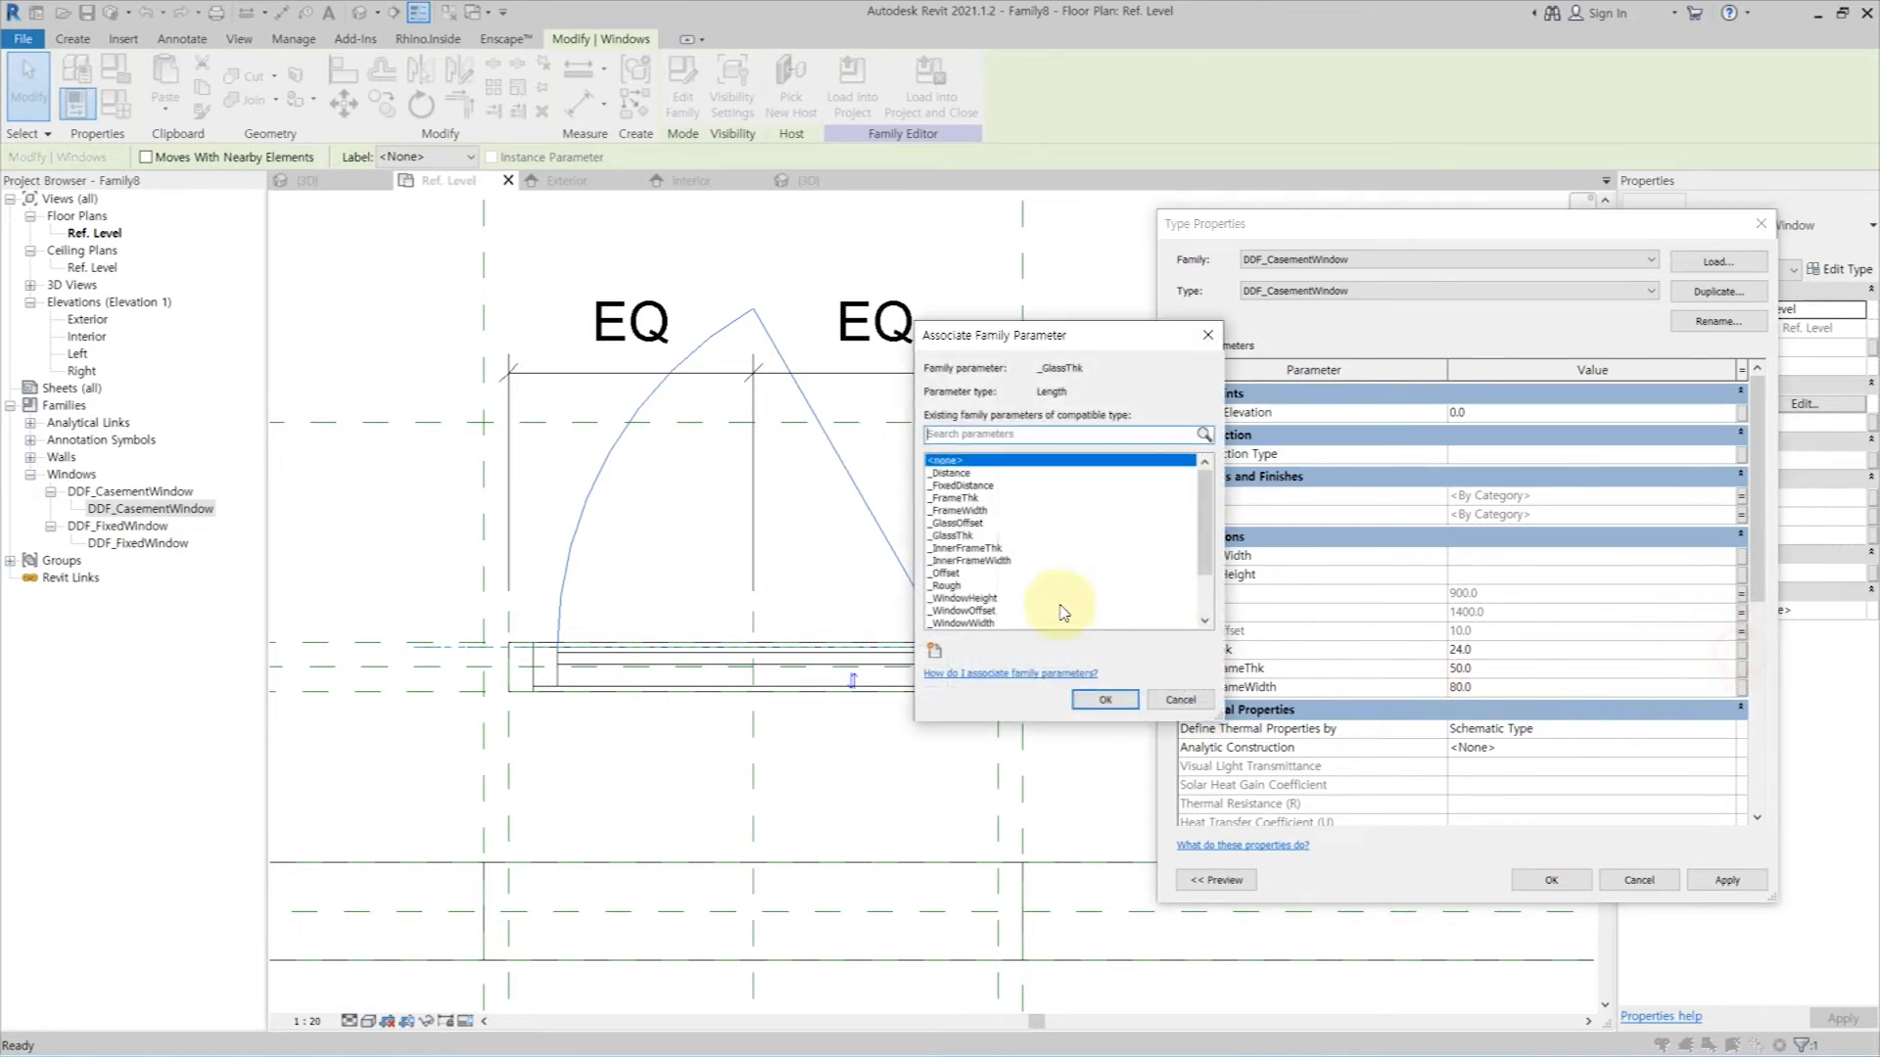
{"action": "left_click", "coordinate": [954, 535]}
{"action": "left_click", "coordinate": [1103, 699]}
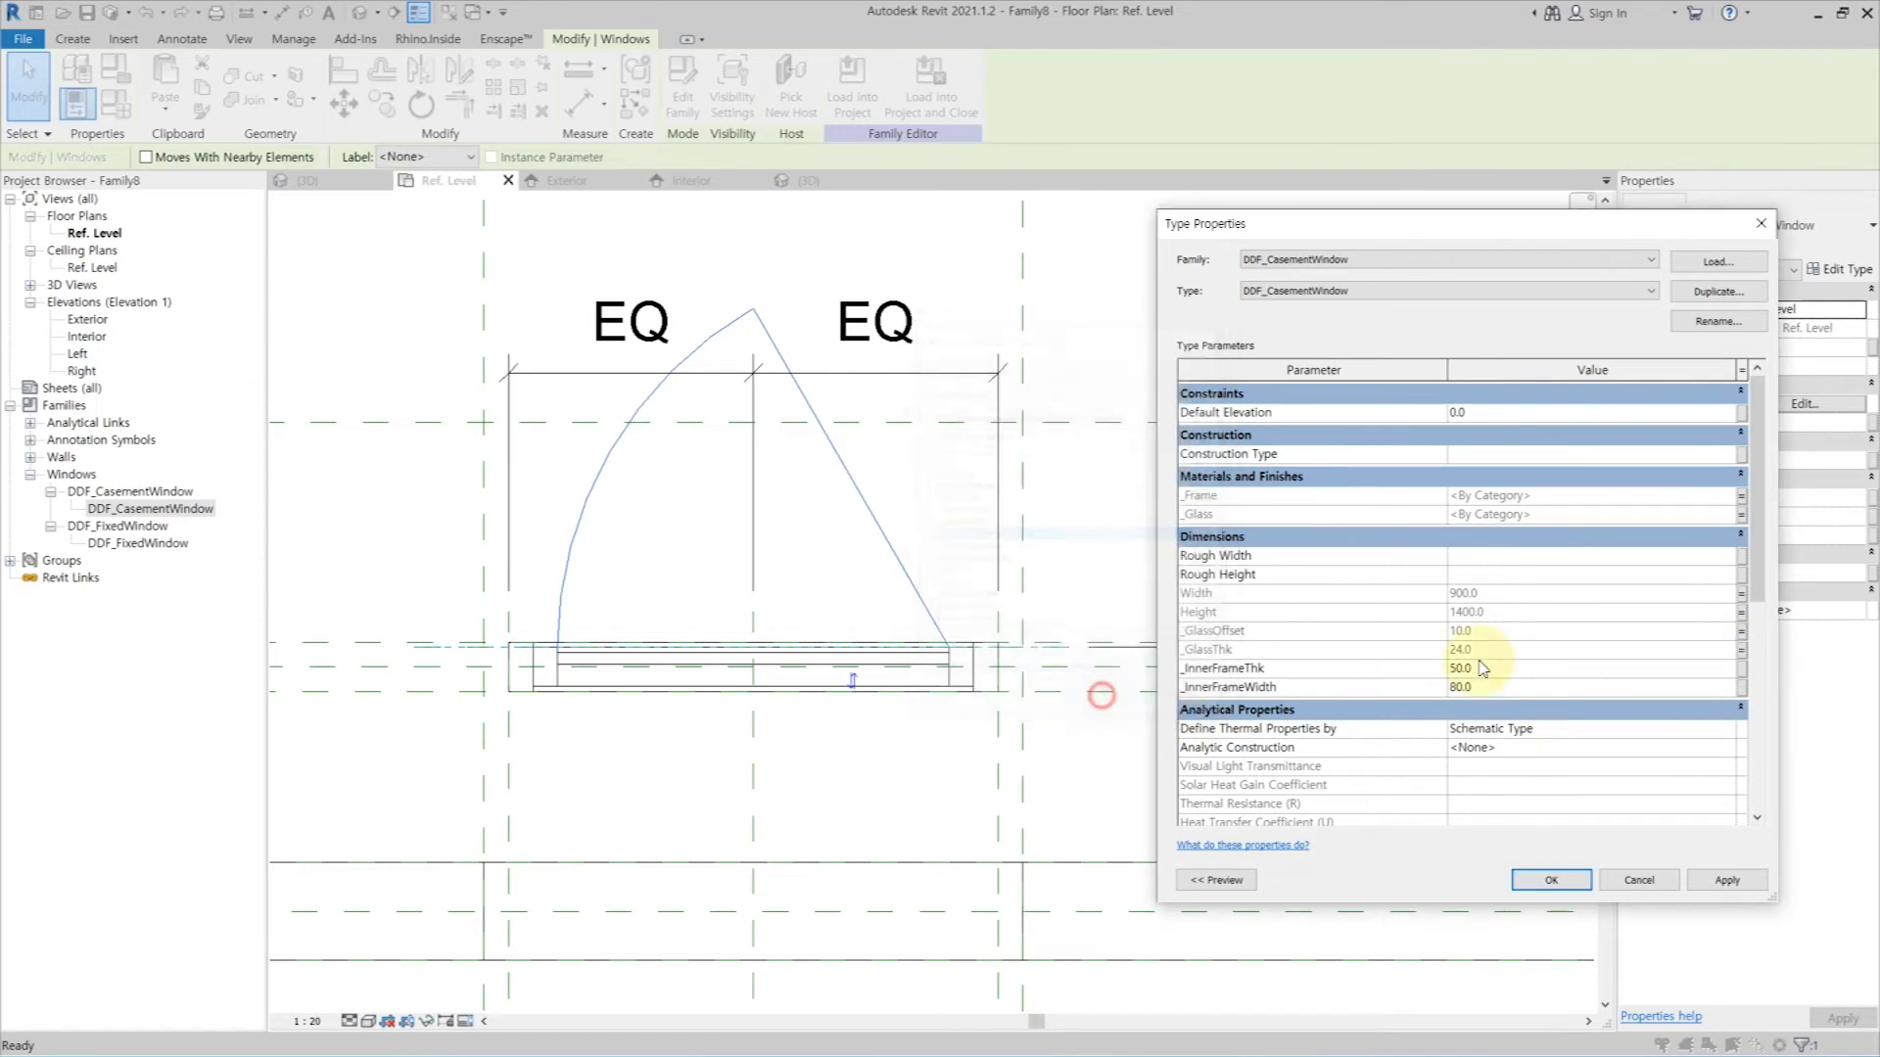
Step: Associate the casement type's _InnerFrameThk and _InnerFrameWidth with the same-named host parameters and apply the type changes
{"action": "left_click", "coordinate": [1742, 668]}
{"action": "left_click", "coordinate": [1104, 699]}
{"action": "left_click", "coordinate": [1742, 687]}
{"action": "scroll", "coordinate": [984, 578], "scroll_direction": "down", "scroll_amount": 1}
{"action": "scroll", "coordinate": [997, 548], "scroll_direction": "down", "scroll_amount": 1}
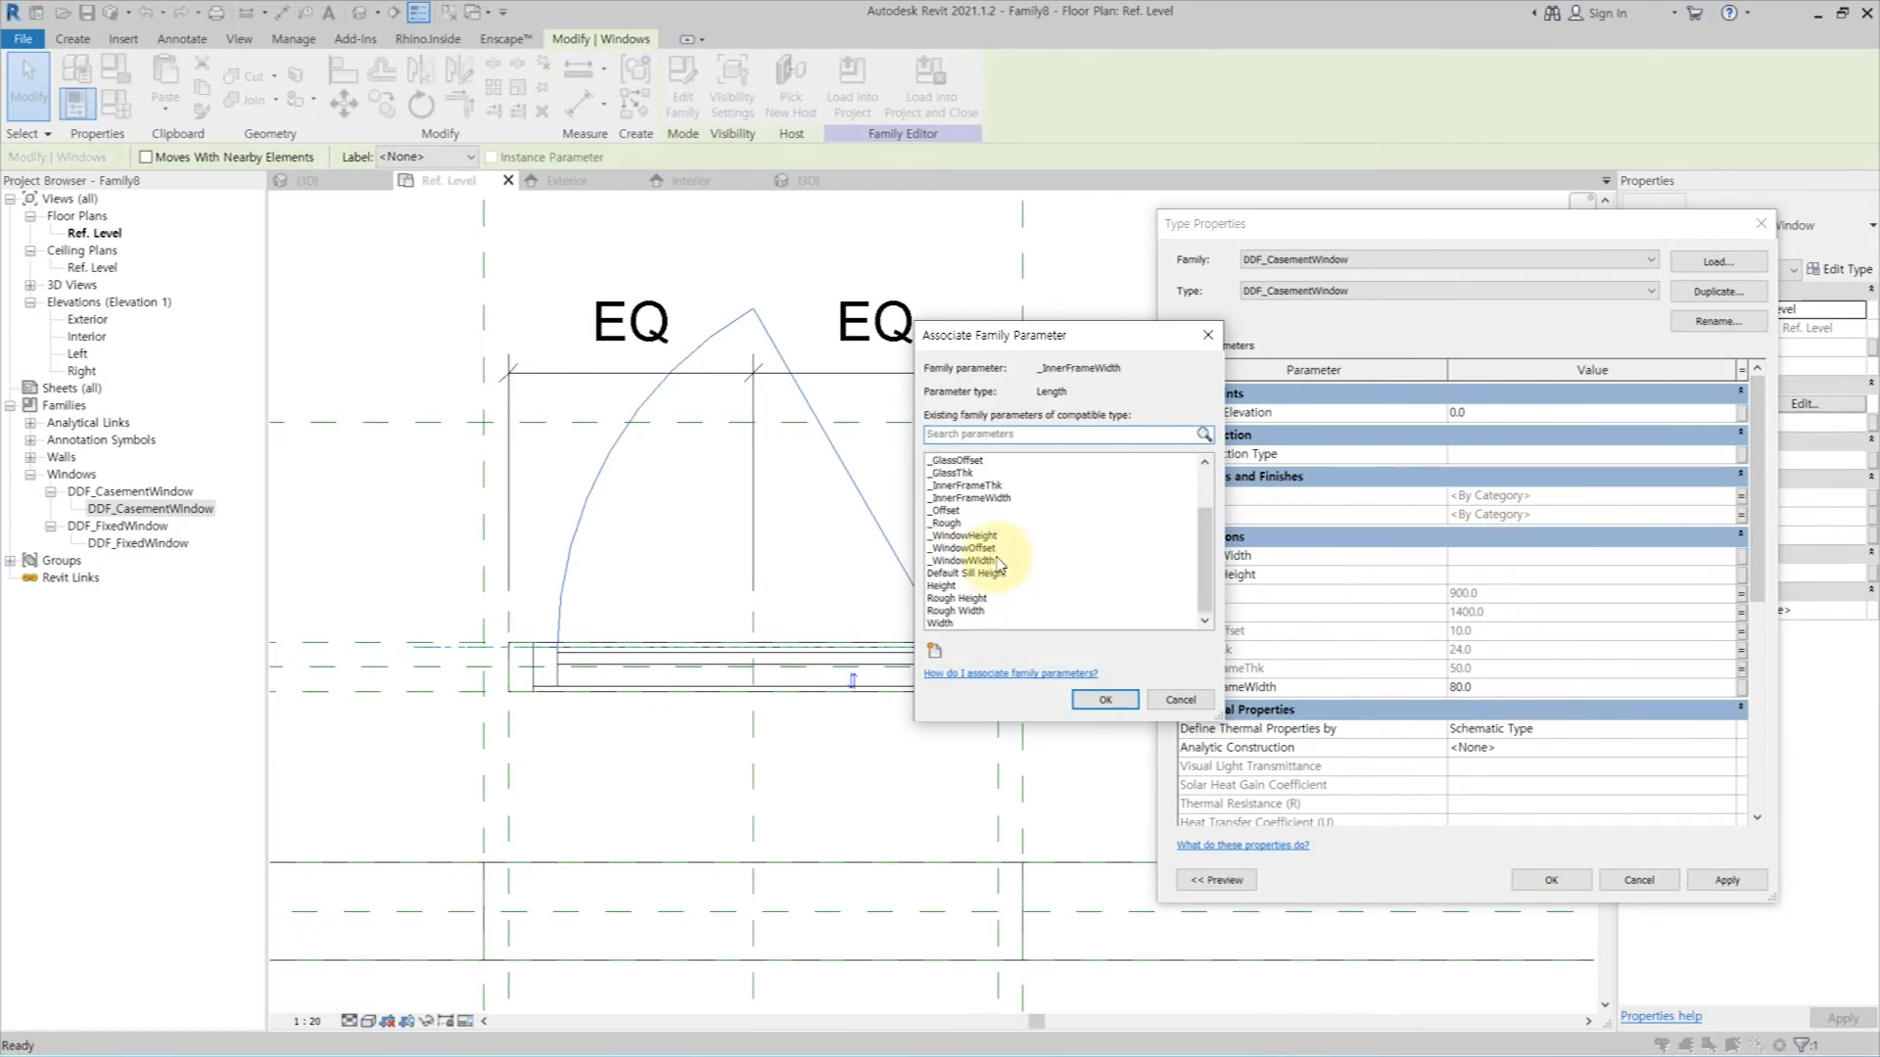
{"action": "left_click", "coordinate": [1008, 498]}
{"action": "left_click", "coordinate": [1103, 698]}
{"action": "scroll", "coordinate": [1628, 680], "scroll_direction": "down", "scroll_amount": 5}
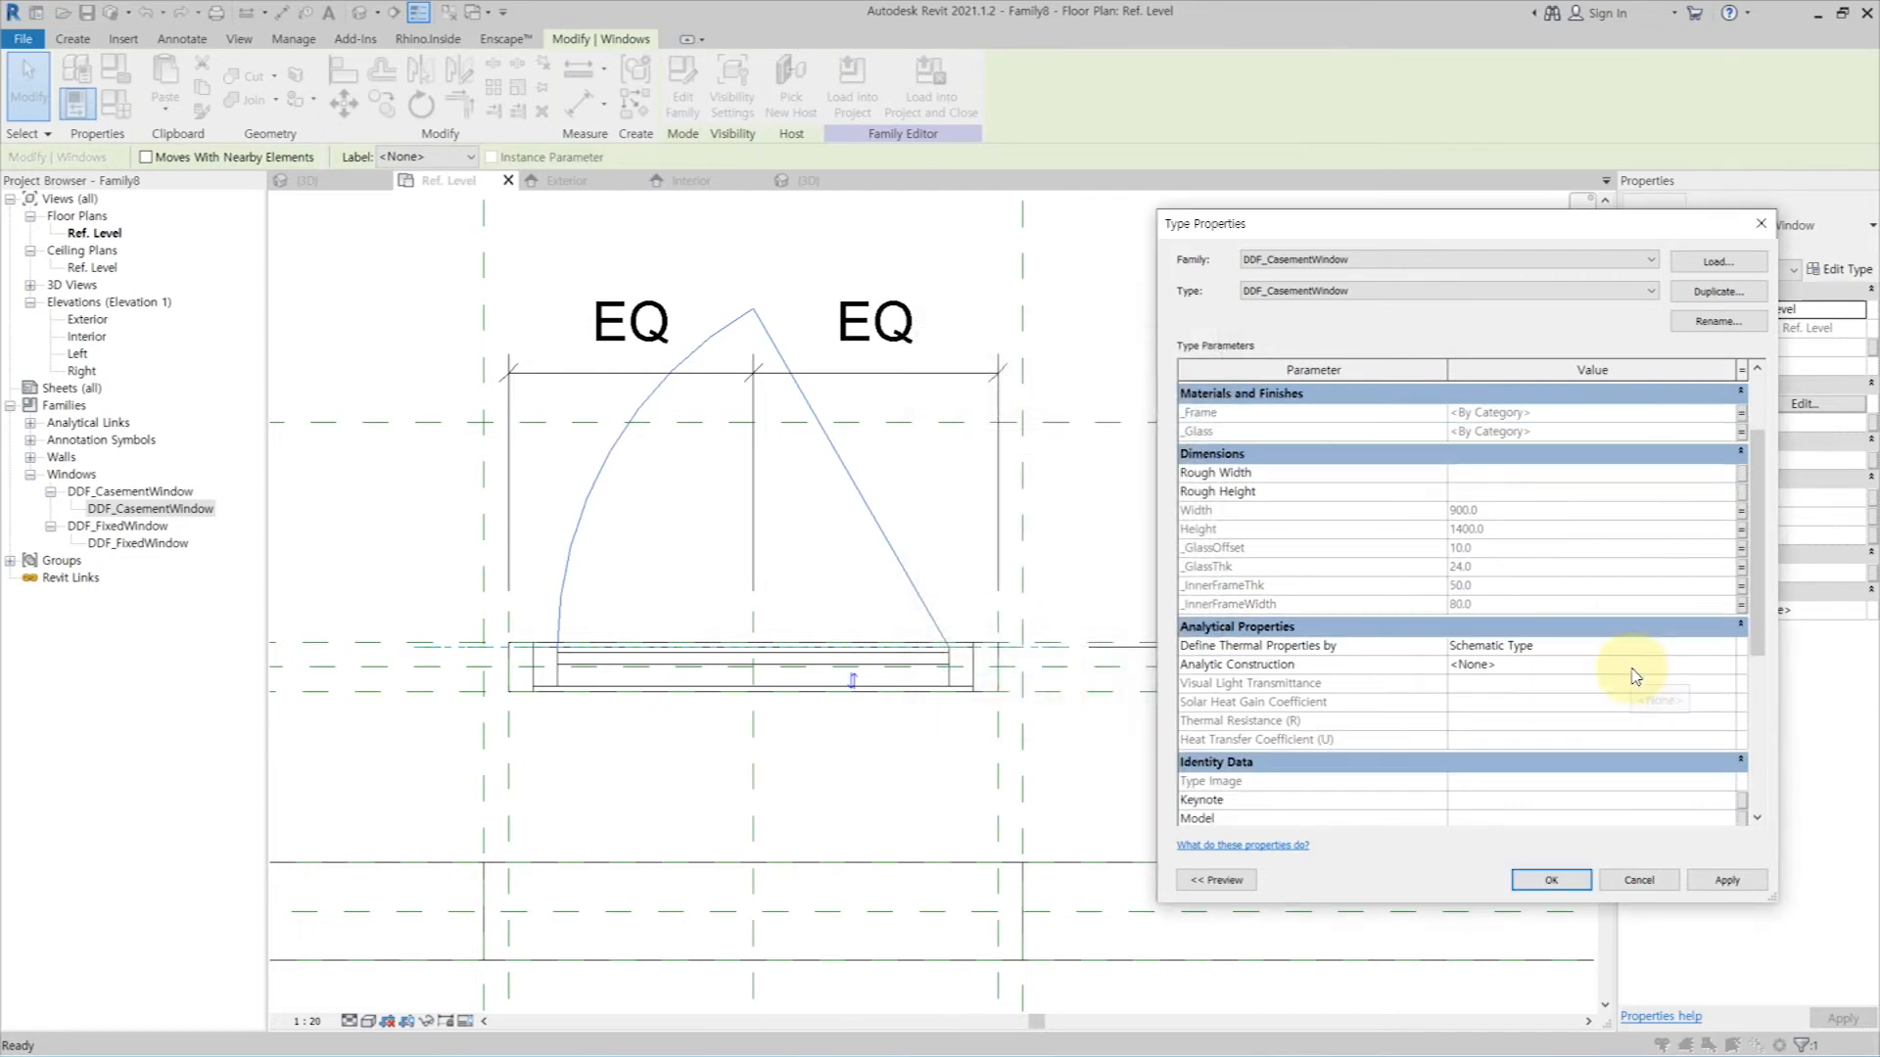
{"action": "scroll", "coordinate": [1628, 680], "scroll_direction": "down", "scroll_amount": 1}
{"action": "scroll", "coordinate": [1633, 735], "scroll_direction": "up", "scroll_amount": 6}
{"action": "left_click", "coordinate": [1726, 879]}
{"action": "left_click", "coordinate": [1551, 879]}
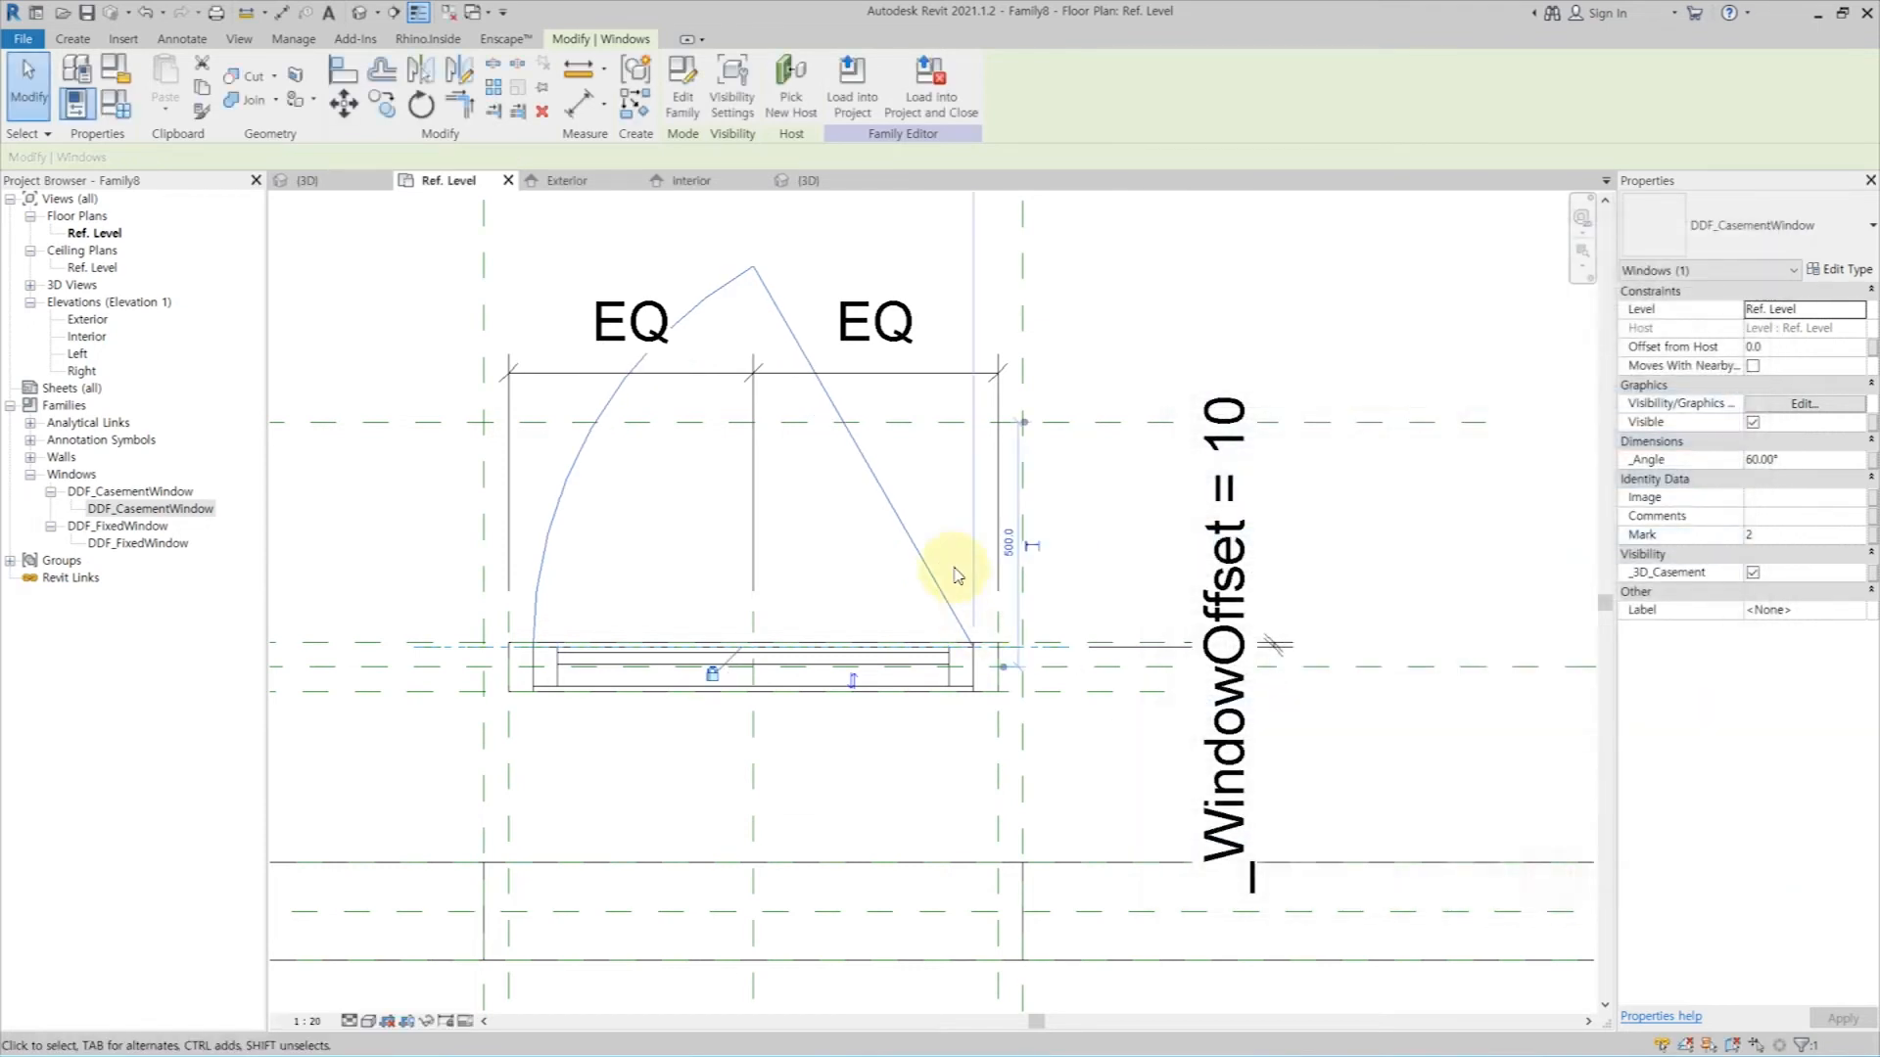
{"action": "left_click", "coordinate": [902, 524]}
{"action": "key", "text": "Escape"}
{"action": "key", "text": "a"}
{"action": "key", "text": "l"}
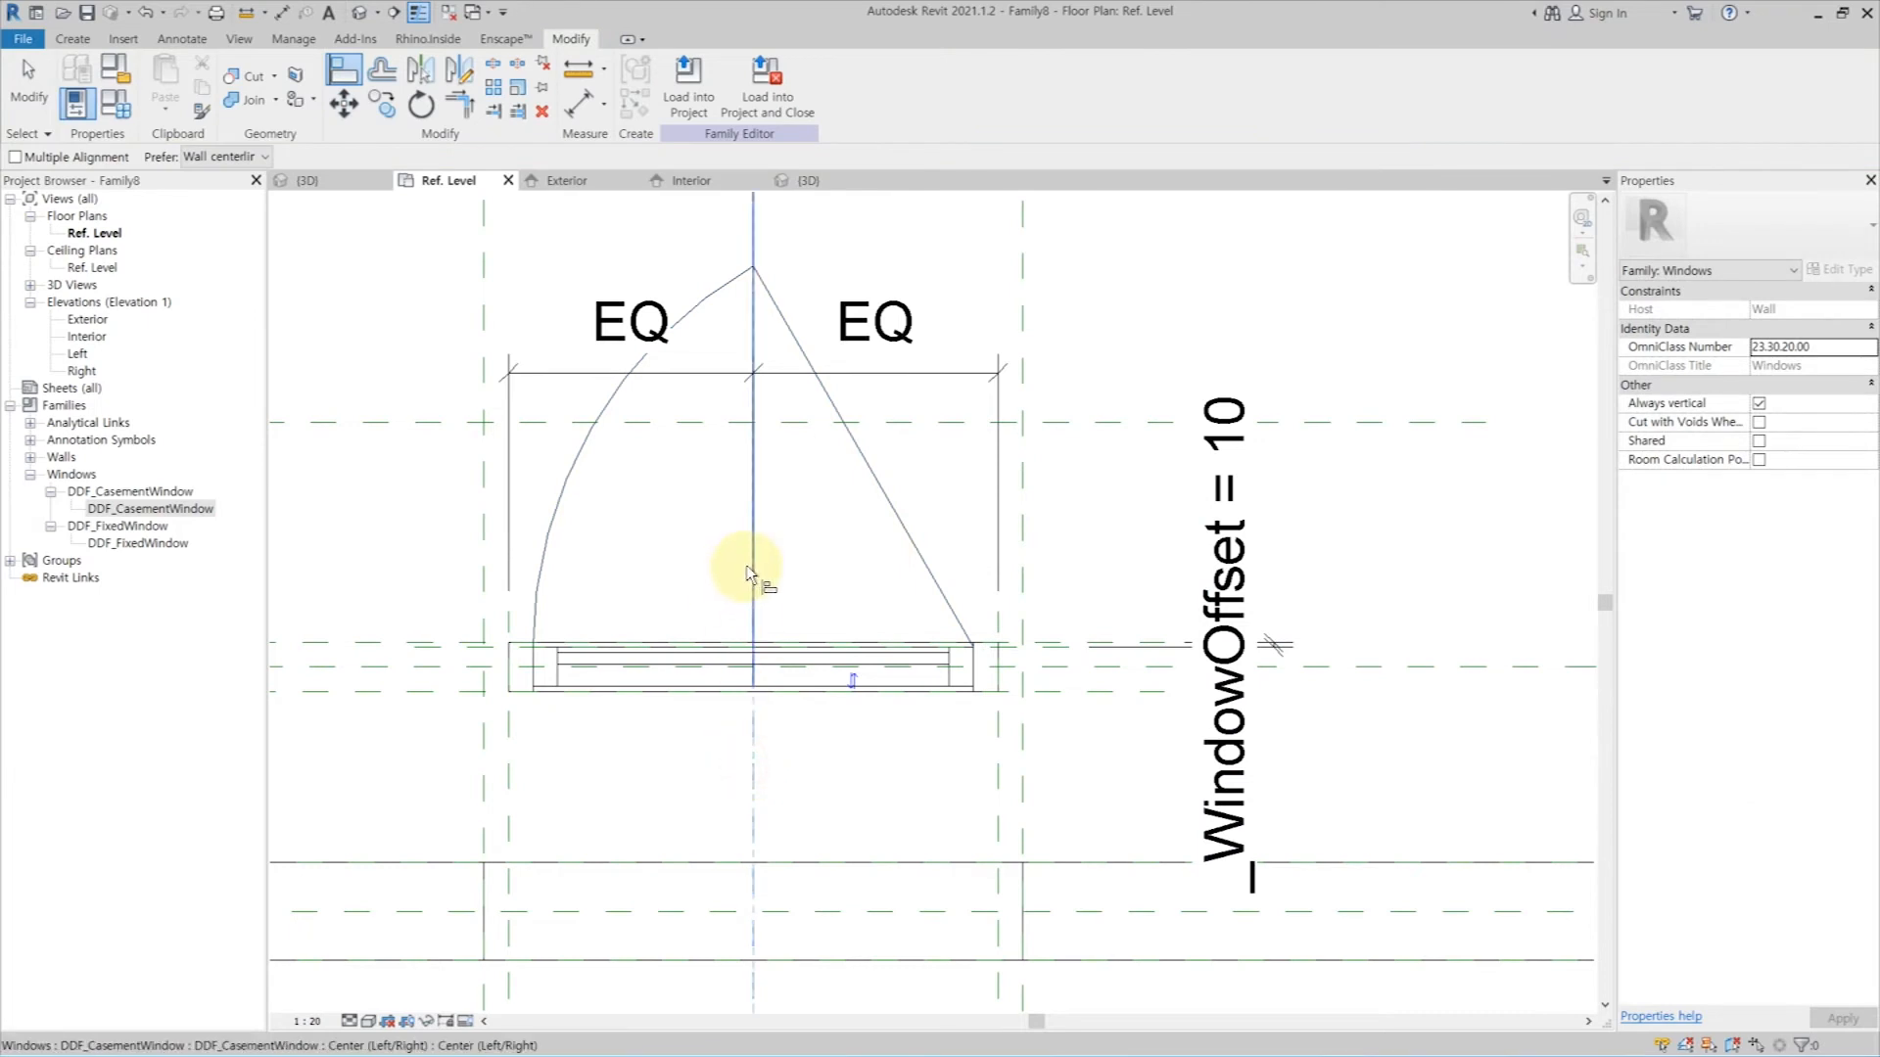
{"action": "key", "text": "Escape"}
Step: Temporarily isolate the casement window and the center left/right reference plane in the floor plan
{"action": "left_click", "coordinate": [883, 495]}
{"action": "left_click", "coordinate": [756, 774], "text": "ctrl"}
{"action": "key", "text": "h"}
{"action": "key", "text": "i"}
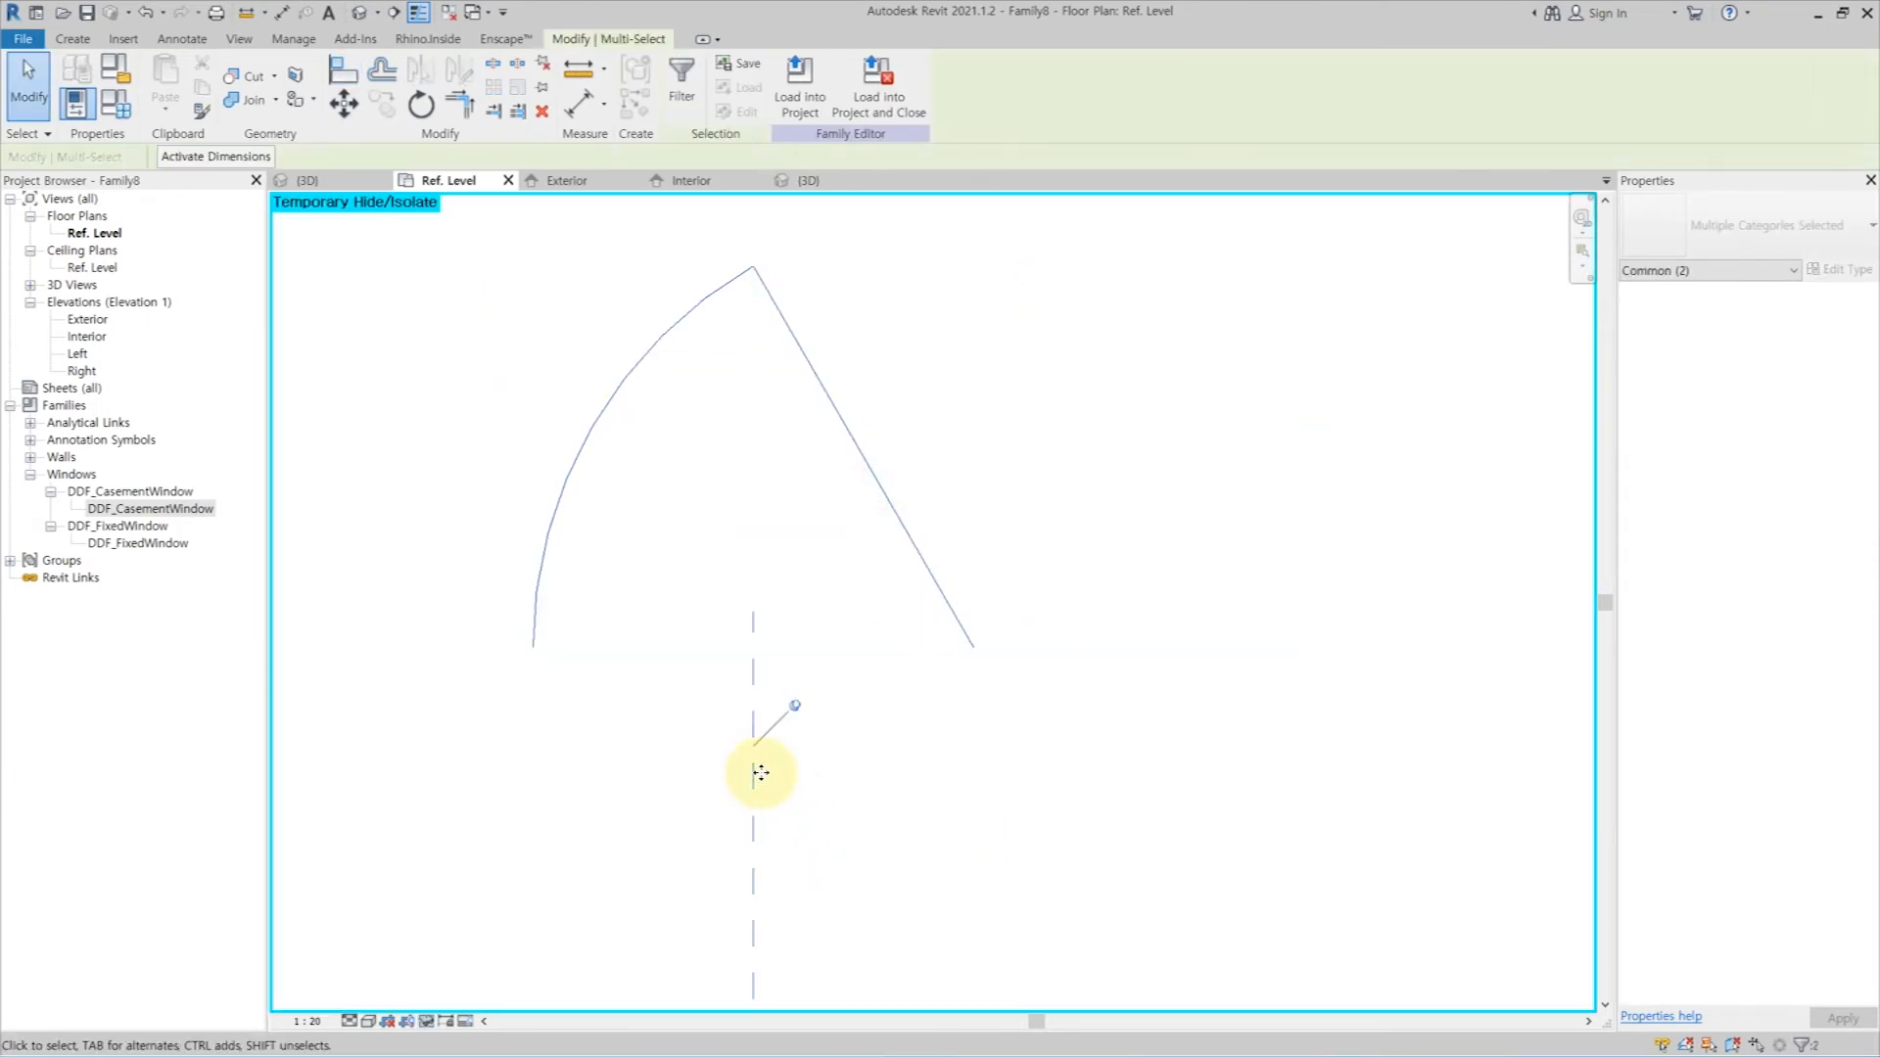
Step: Align the casement window's centerline with the center reference plane, lock it, and end the temporary isolation
{"action": "key", "text": "Escape"}
{"action": "key", "text": "a"}
{"action": "key", "text": "l"}
{"action": "left_click", "coordinate": [749, 762]}
{"action": "left_click", "coordinate": [755, 428]}
{"action": "left_click", "coordinate": [782, 630]}
{"action": "key", "text": "Escape"}
{"action": "key", "text": "h"}
{"action": "key", "text": "r"}
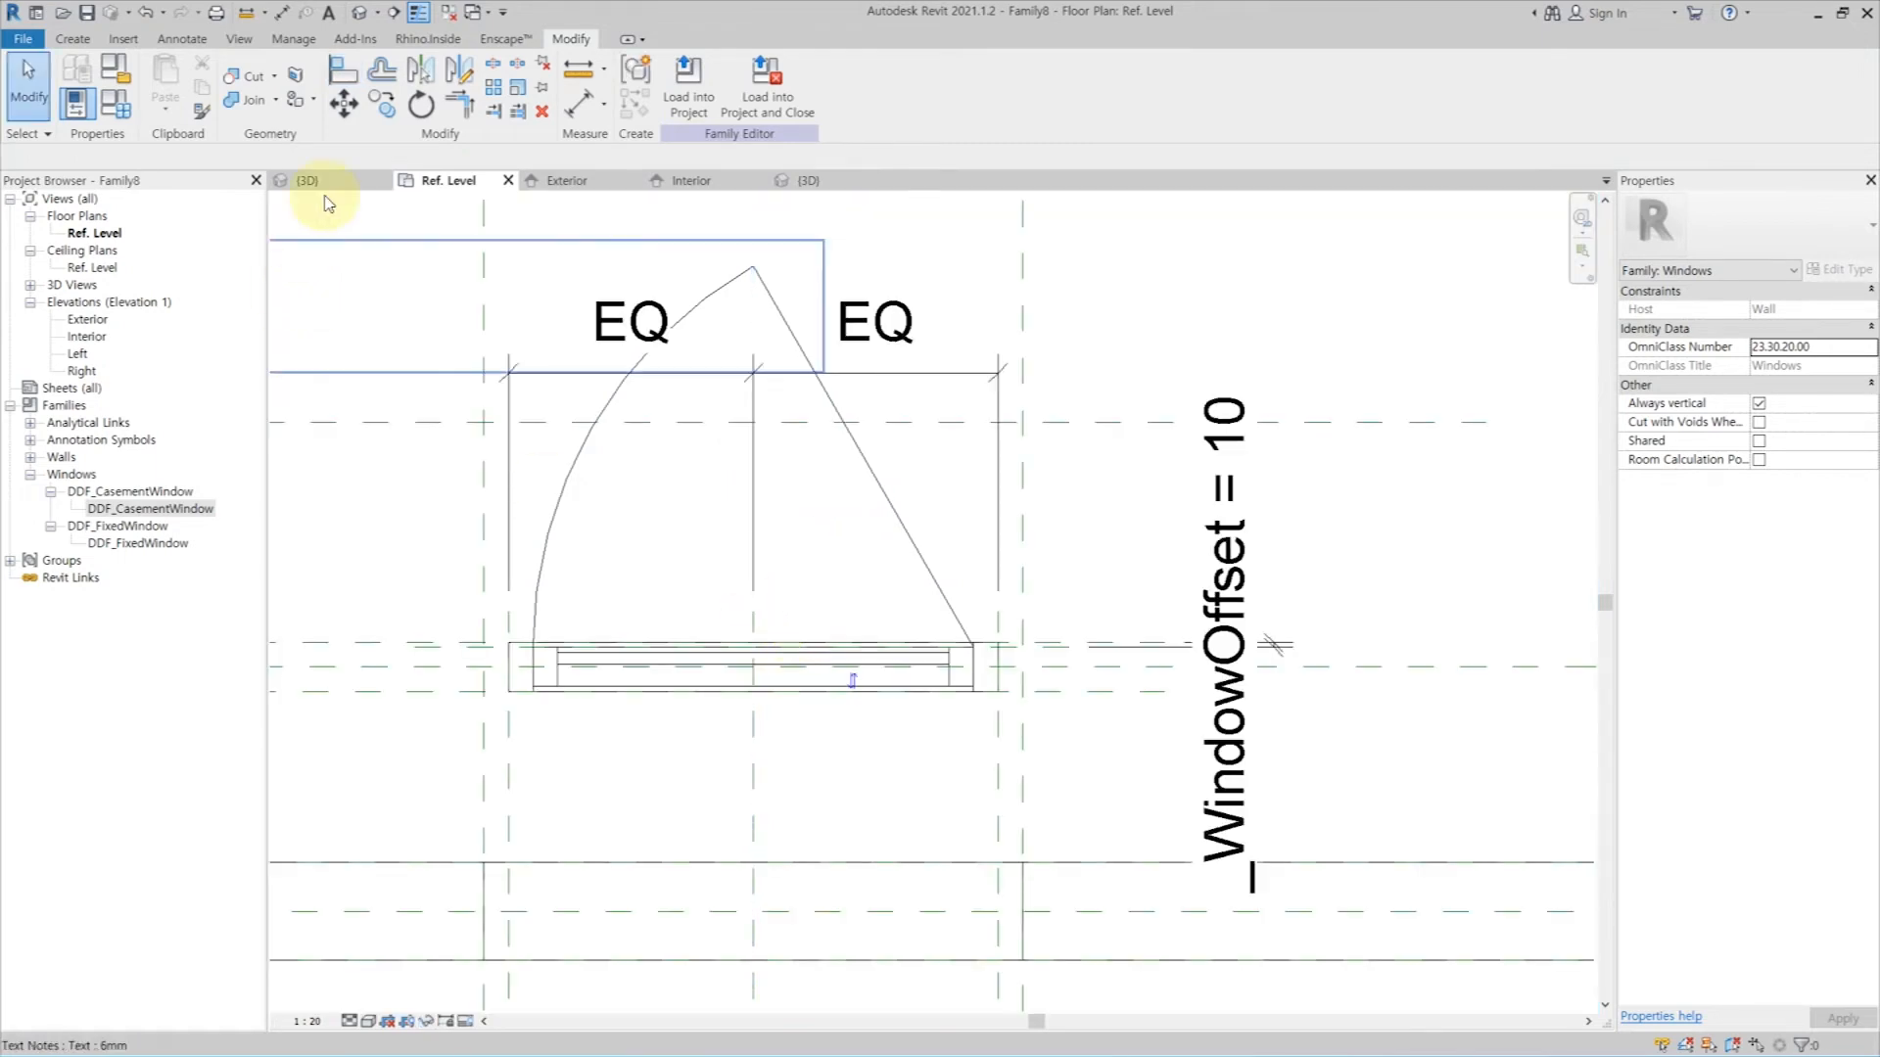
Step: In the 3D view with thin lines on, align the top of the casement window with the inside top face of the frame
{"action": "key", "text": "t"}
{"action": "key", "text": "l"}
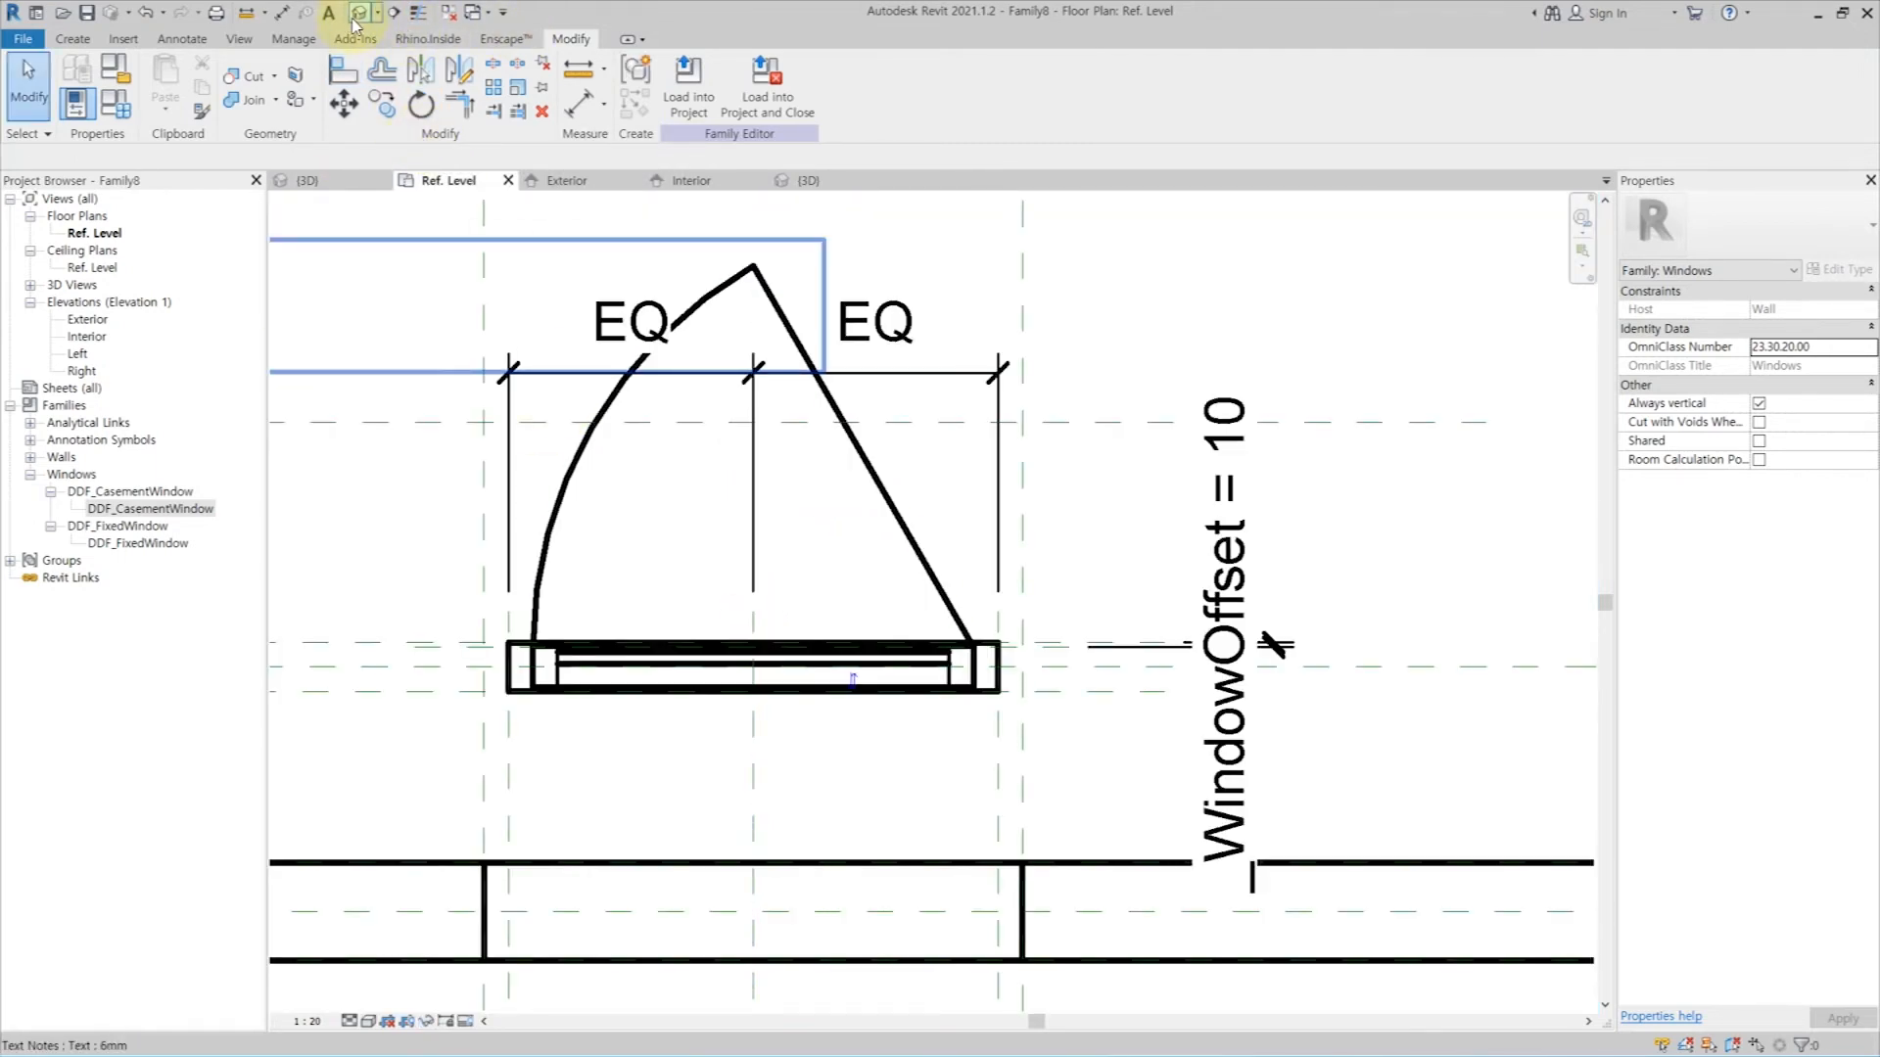
{"action": "left_click", "coordinate": [360, 14]}
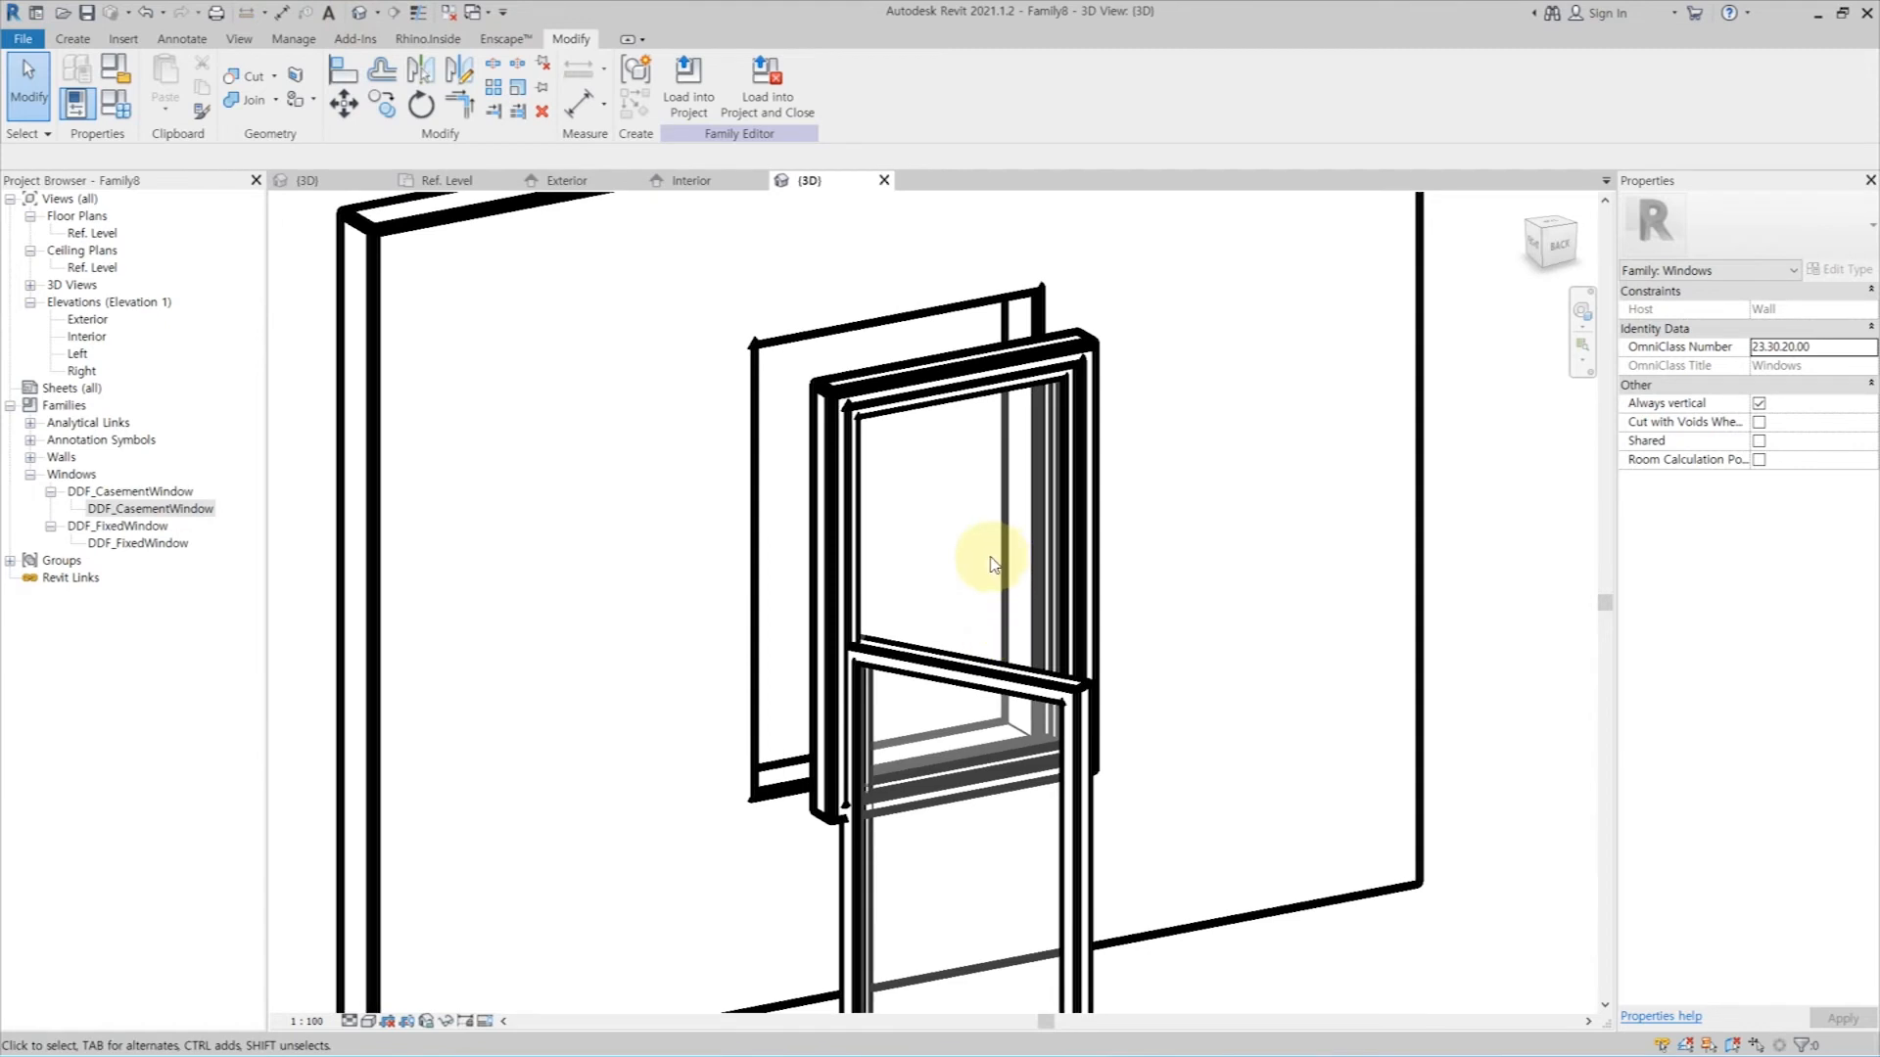
{"action": "key", "text": "t"}
{"action": "key", "text": "l"}
{"action": "key", "text": "a"}
{"action": "key", "text": "l"}
{"action": "scroll", "coordinate": [998, 460], "scroll_direction": "up", "scroll_amount": 3}
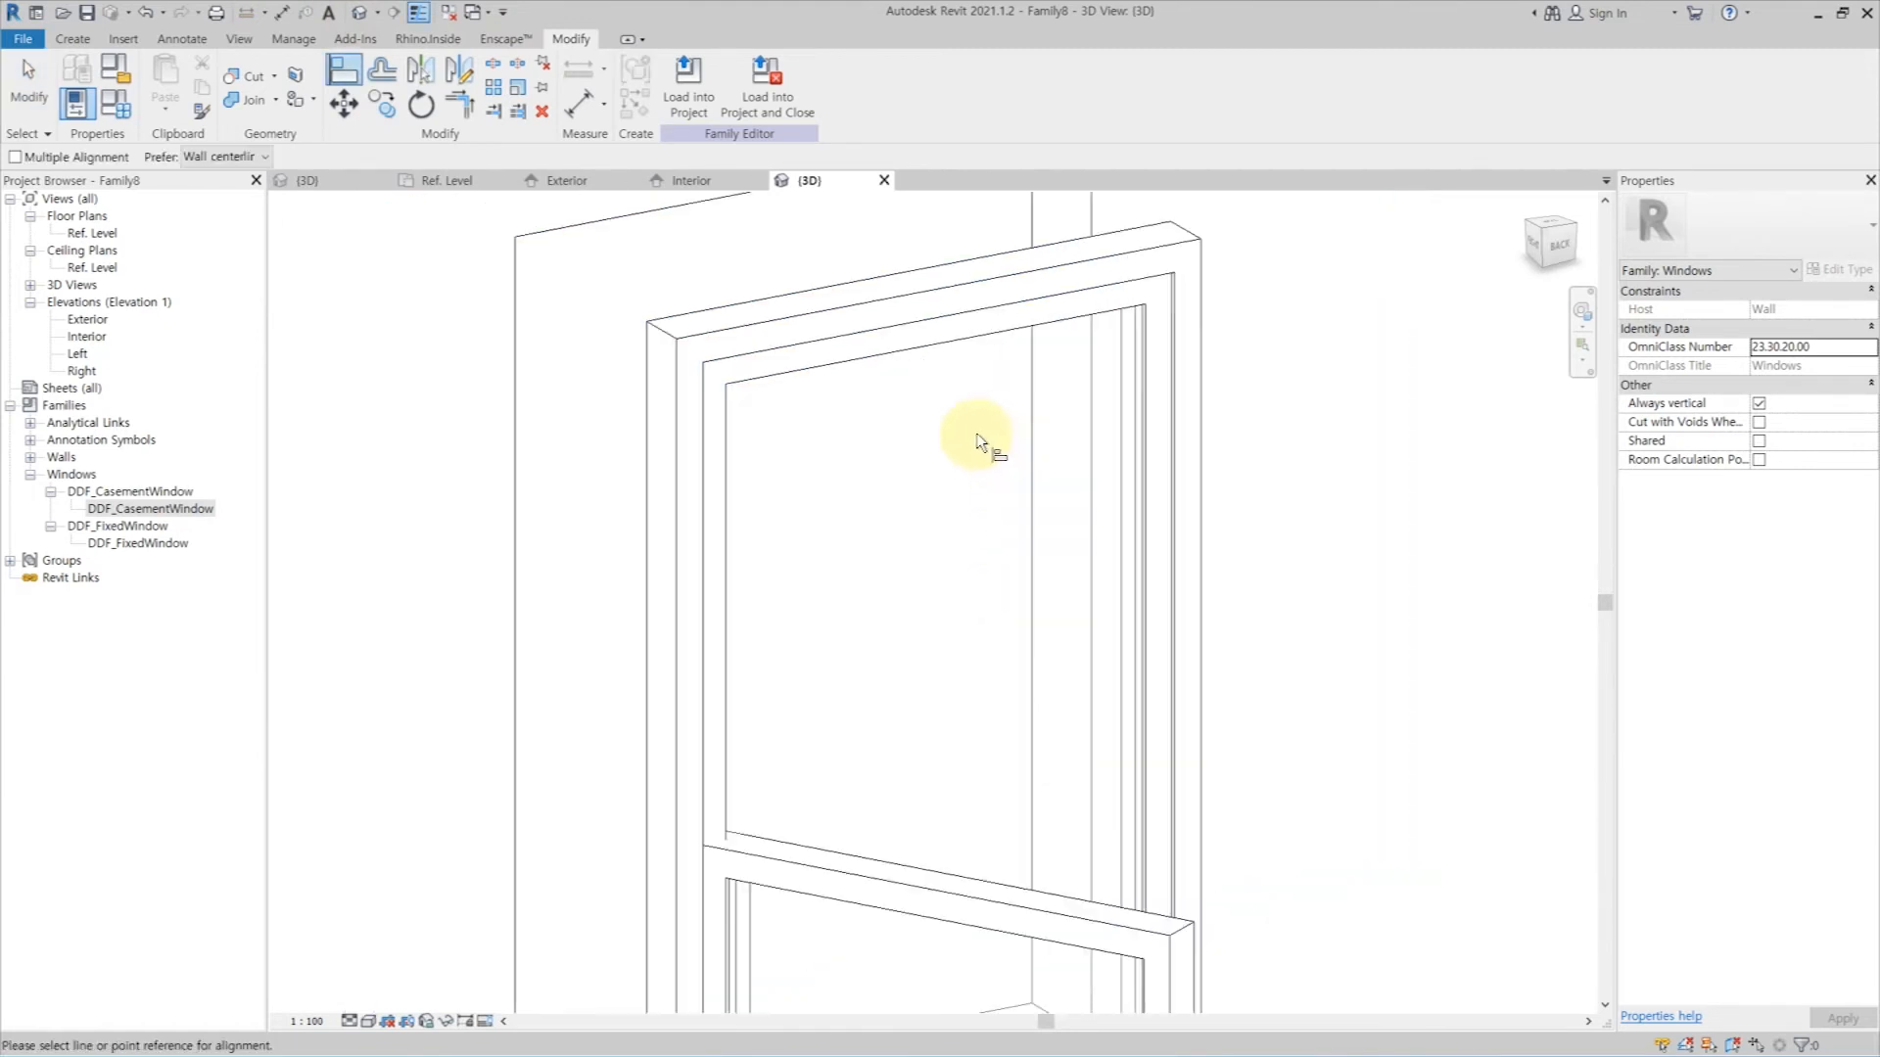
{"action": "left_click", "coordinate": [1081, 292]}
{"action": "left_click", "coordinate": [844, 844]}
{"action": "key", "text": "Escape"}
{"action": "key", "text": "Escape"}
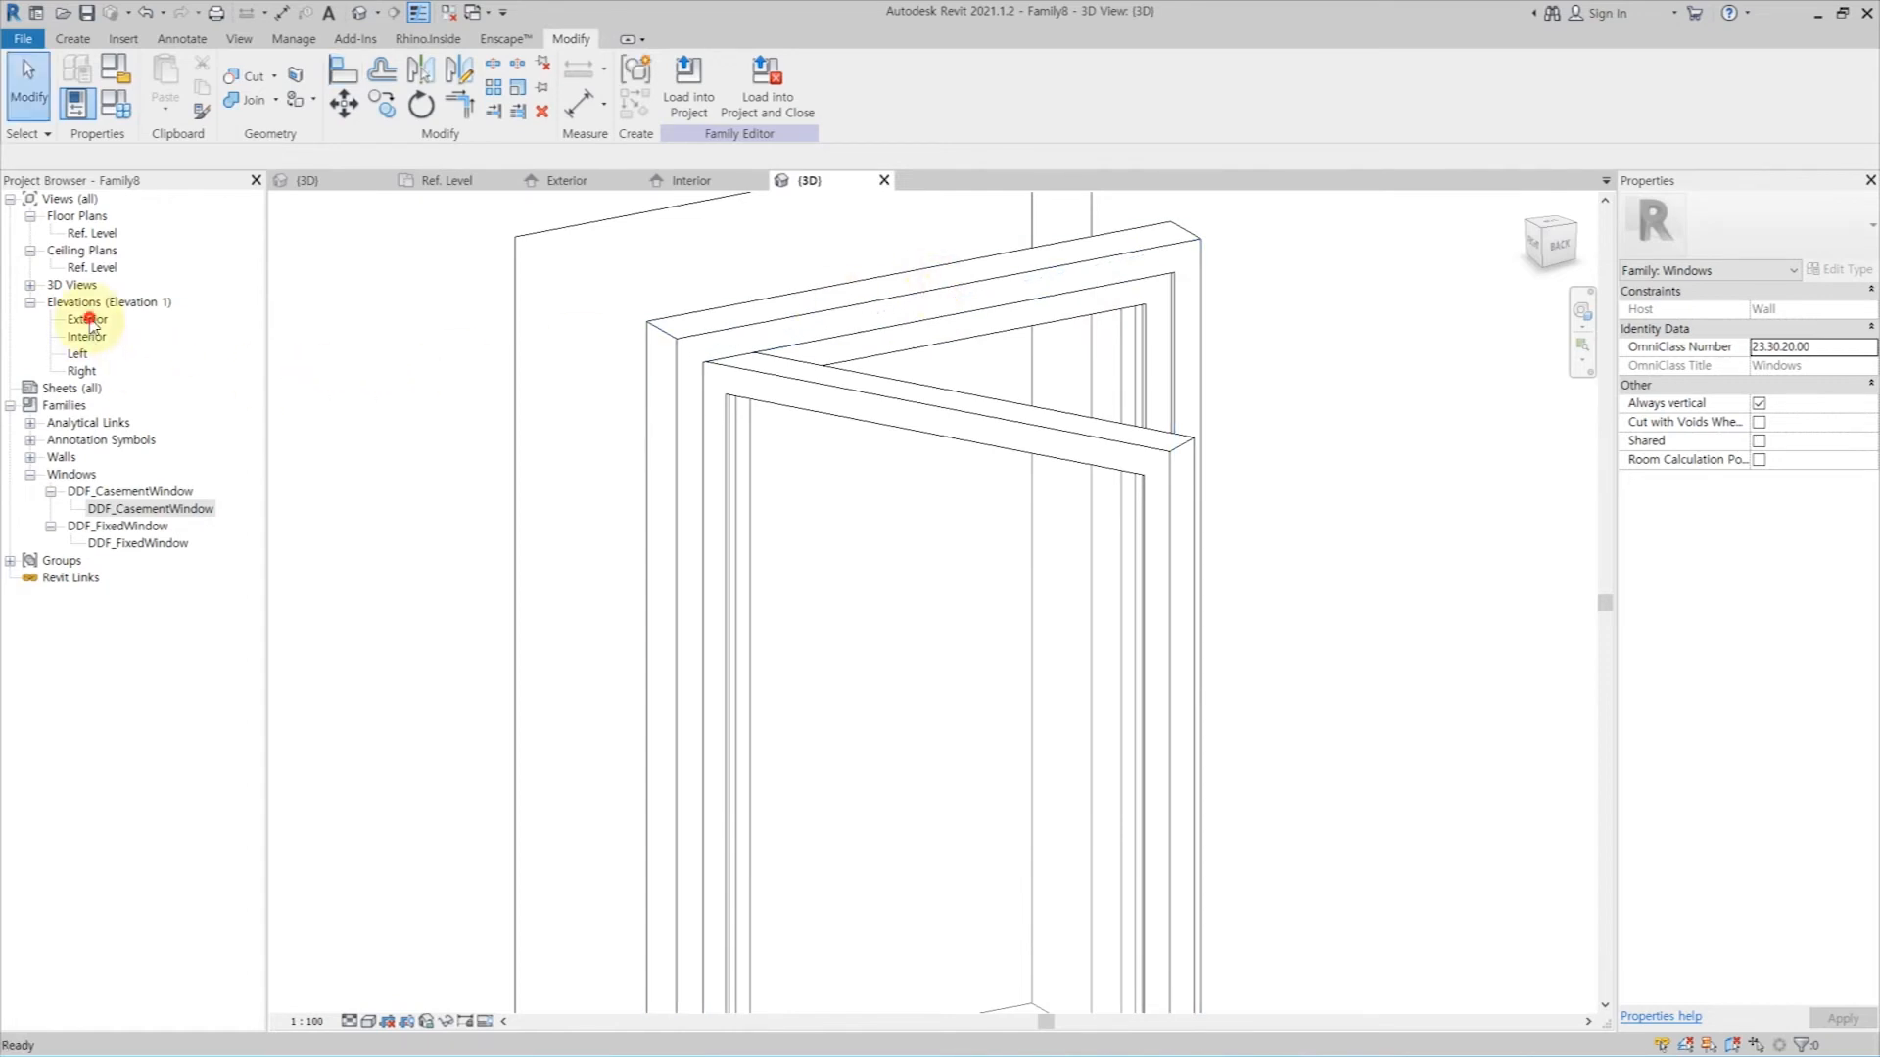
Step: In the Exterior elevation, set the family's _Rough parameter to 10 and apply it
{"action": "double_click", "coordinate": [89, 321]}
{"action": "scroll", "coordinate": [981, 574], "scroll_direction": "up", "scroll_amount": 4}
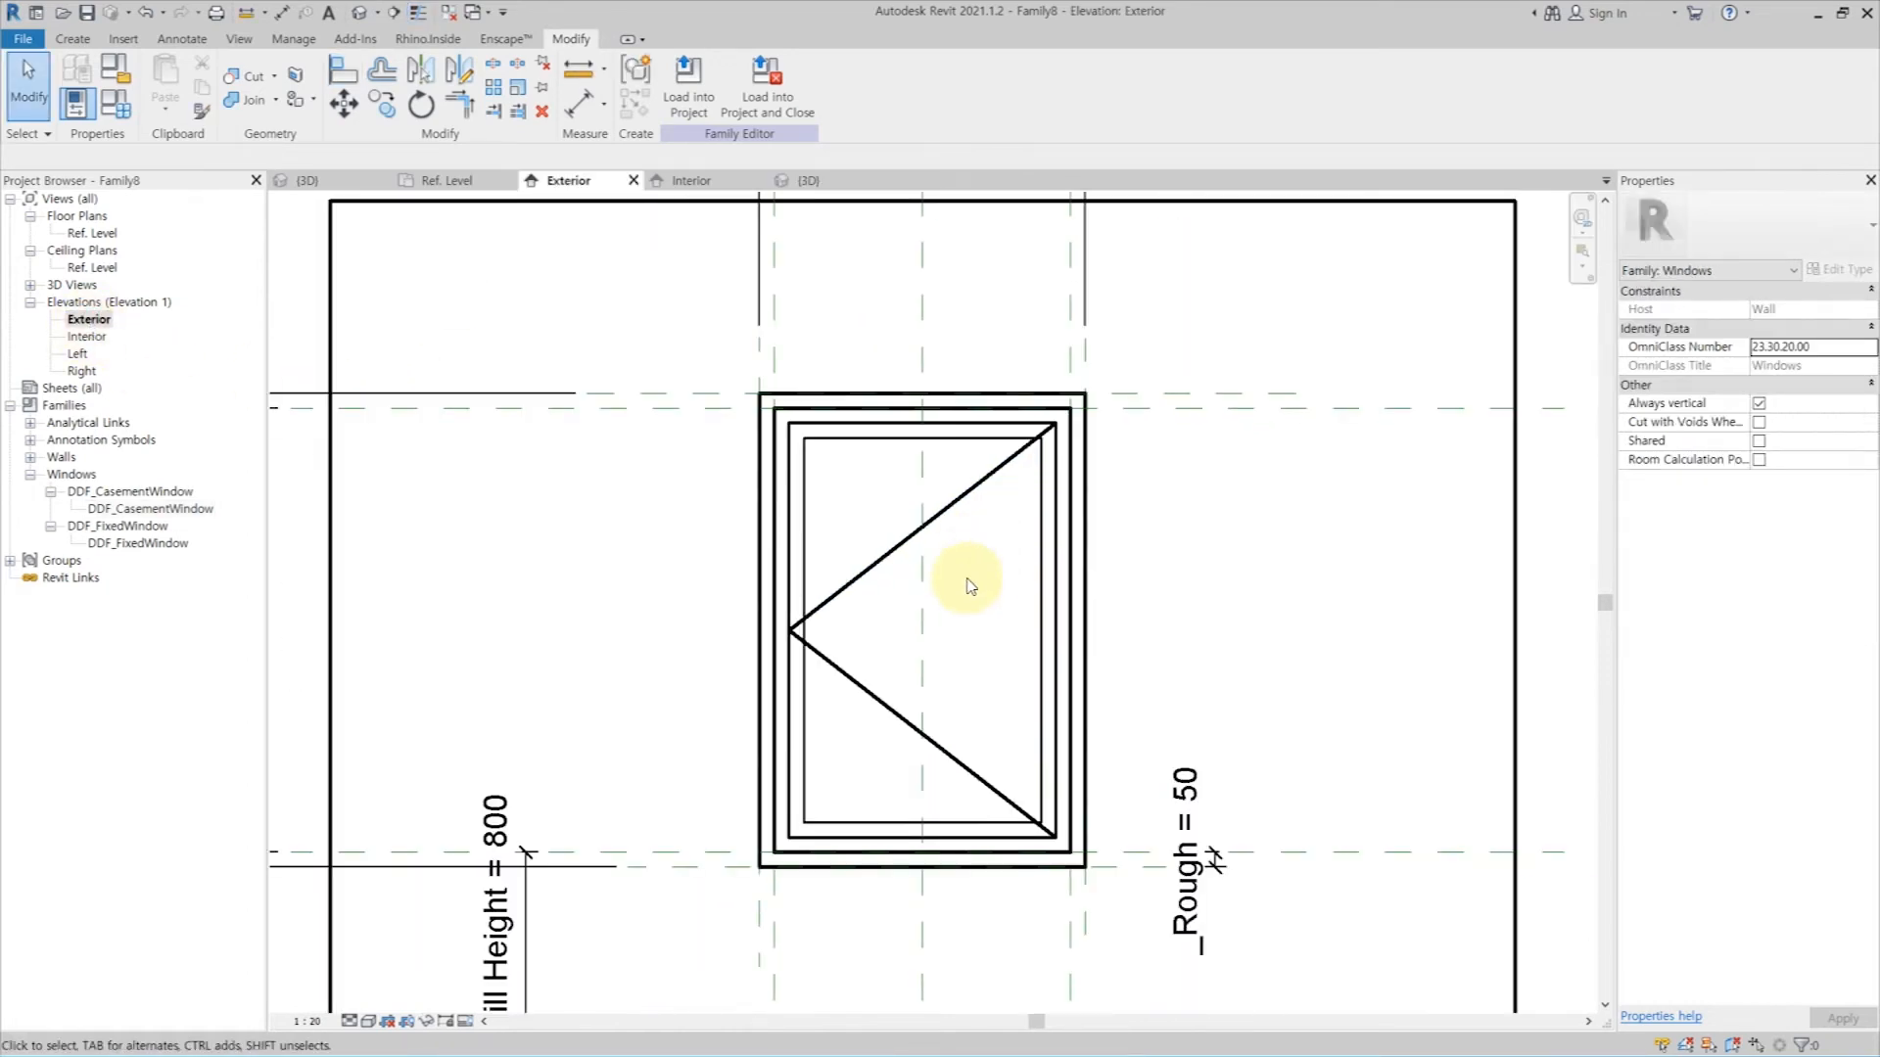
{"action": "scroll", "coordinate": [1184, 504], "scroll_direction": "up", "scroll_amount": 2}
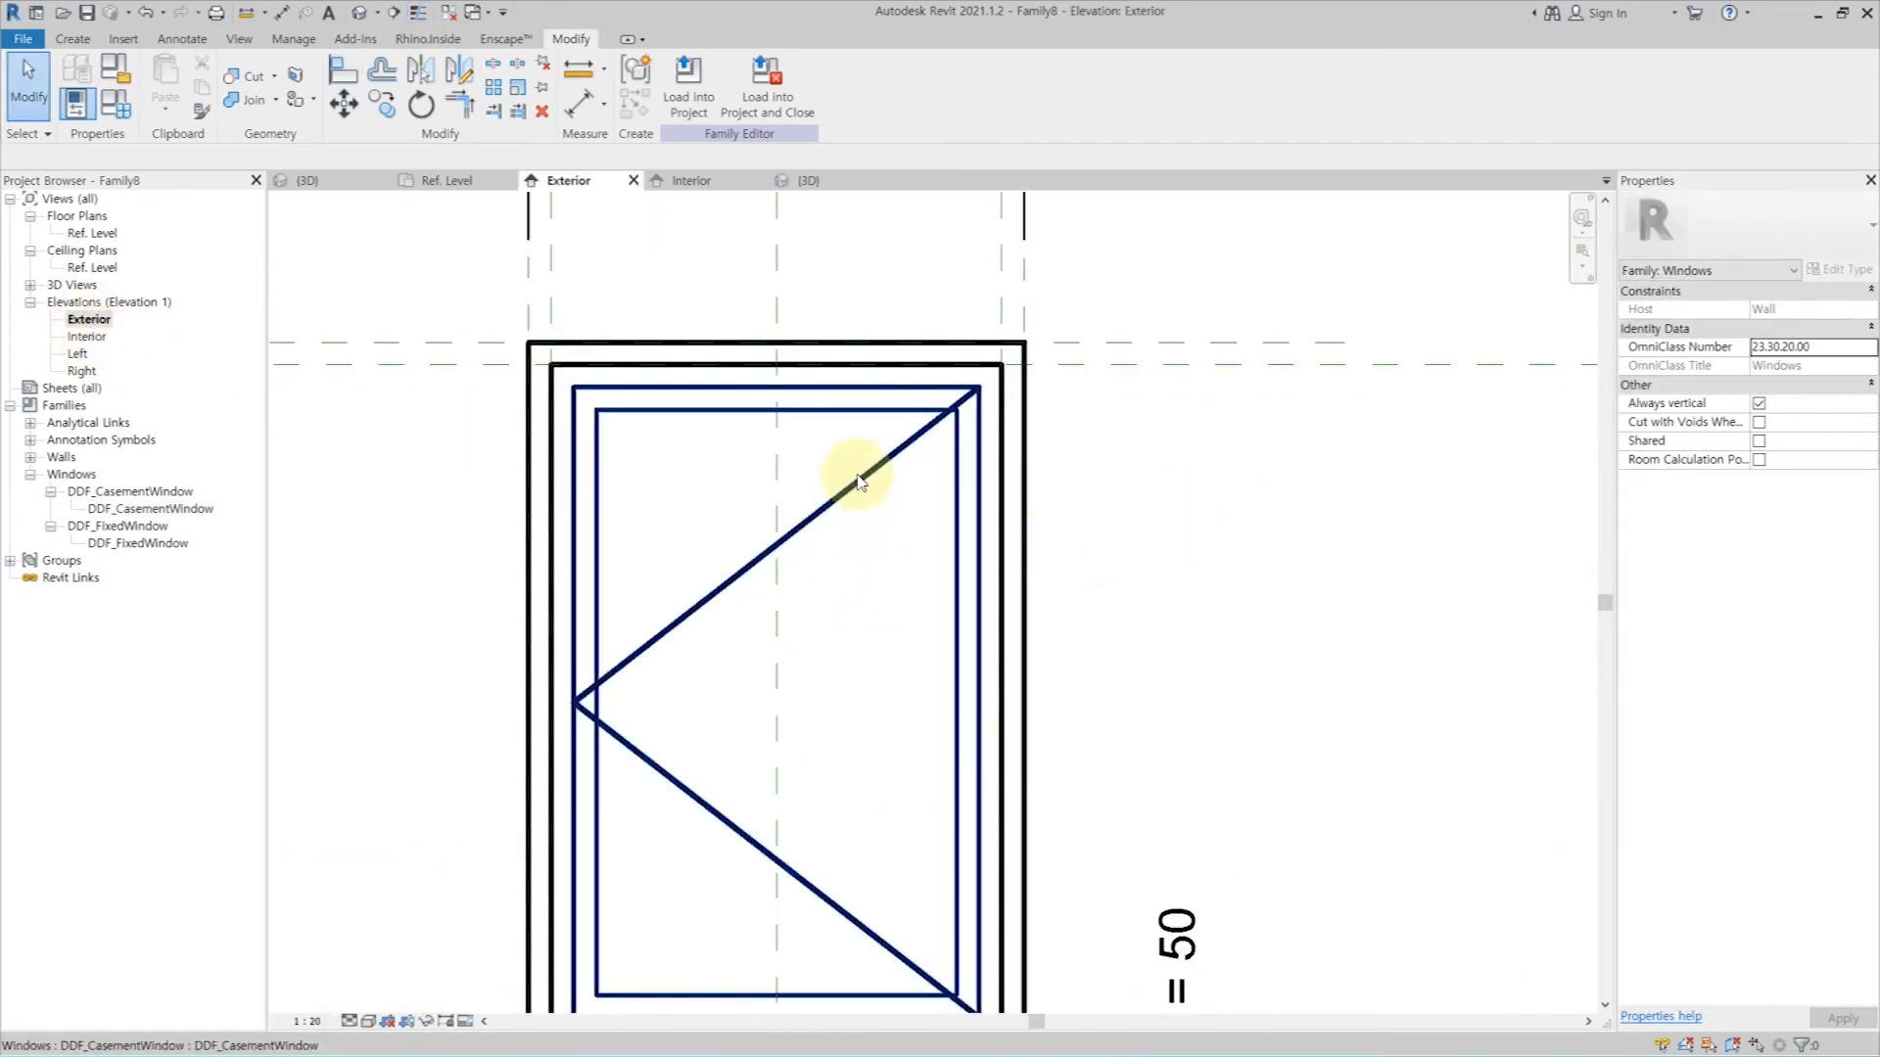
{"action": "scroll", "coordinate": [858, 480], "scroll_direction": "down", "scroll_amount": 3}
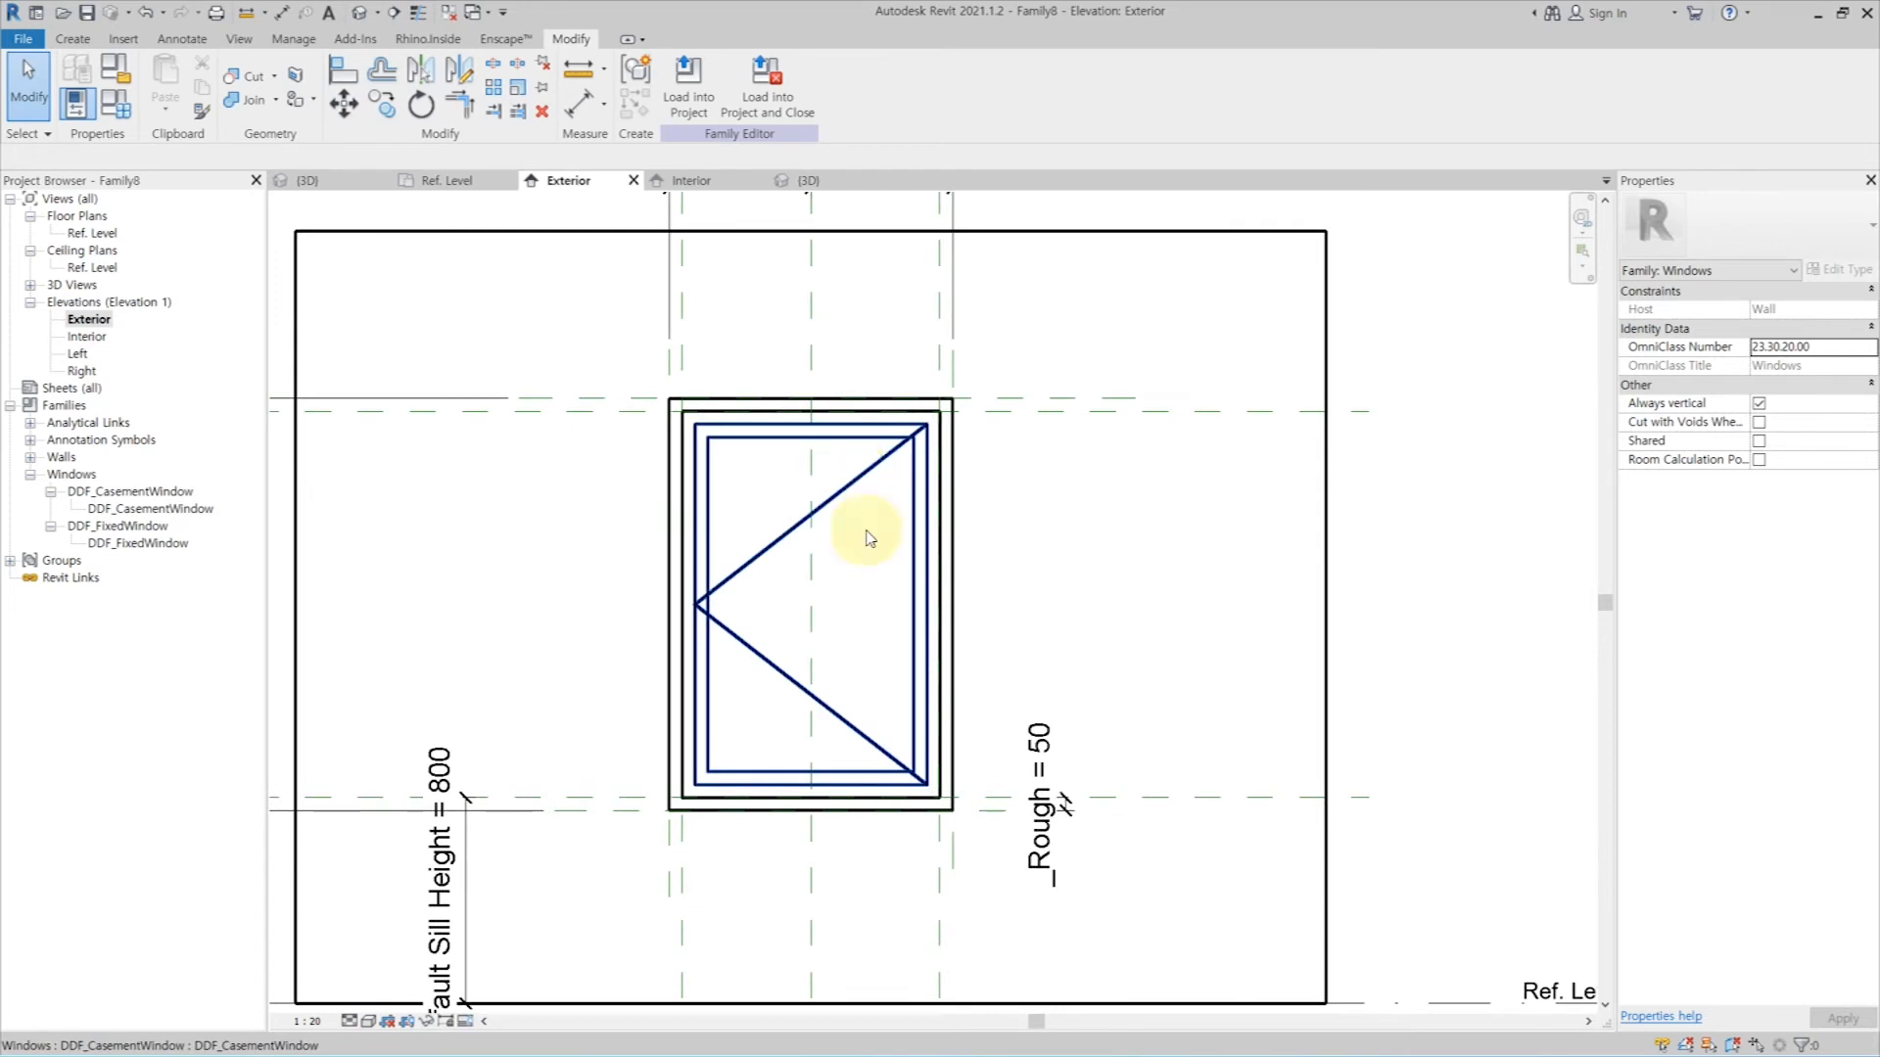
{"action": "left_click", "coordinate": [117, 108]}
{"action": "left_click", "coordinate": [1391, 476]}
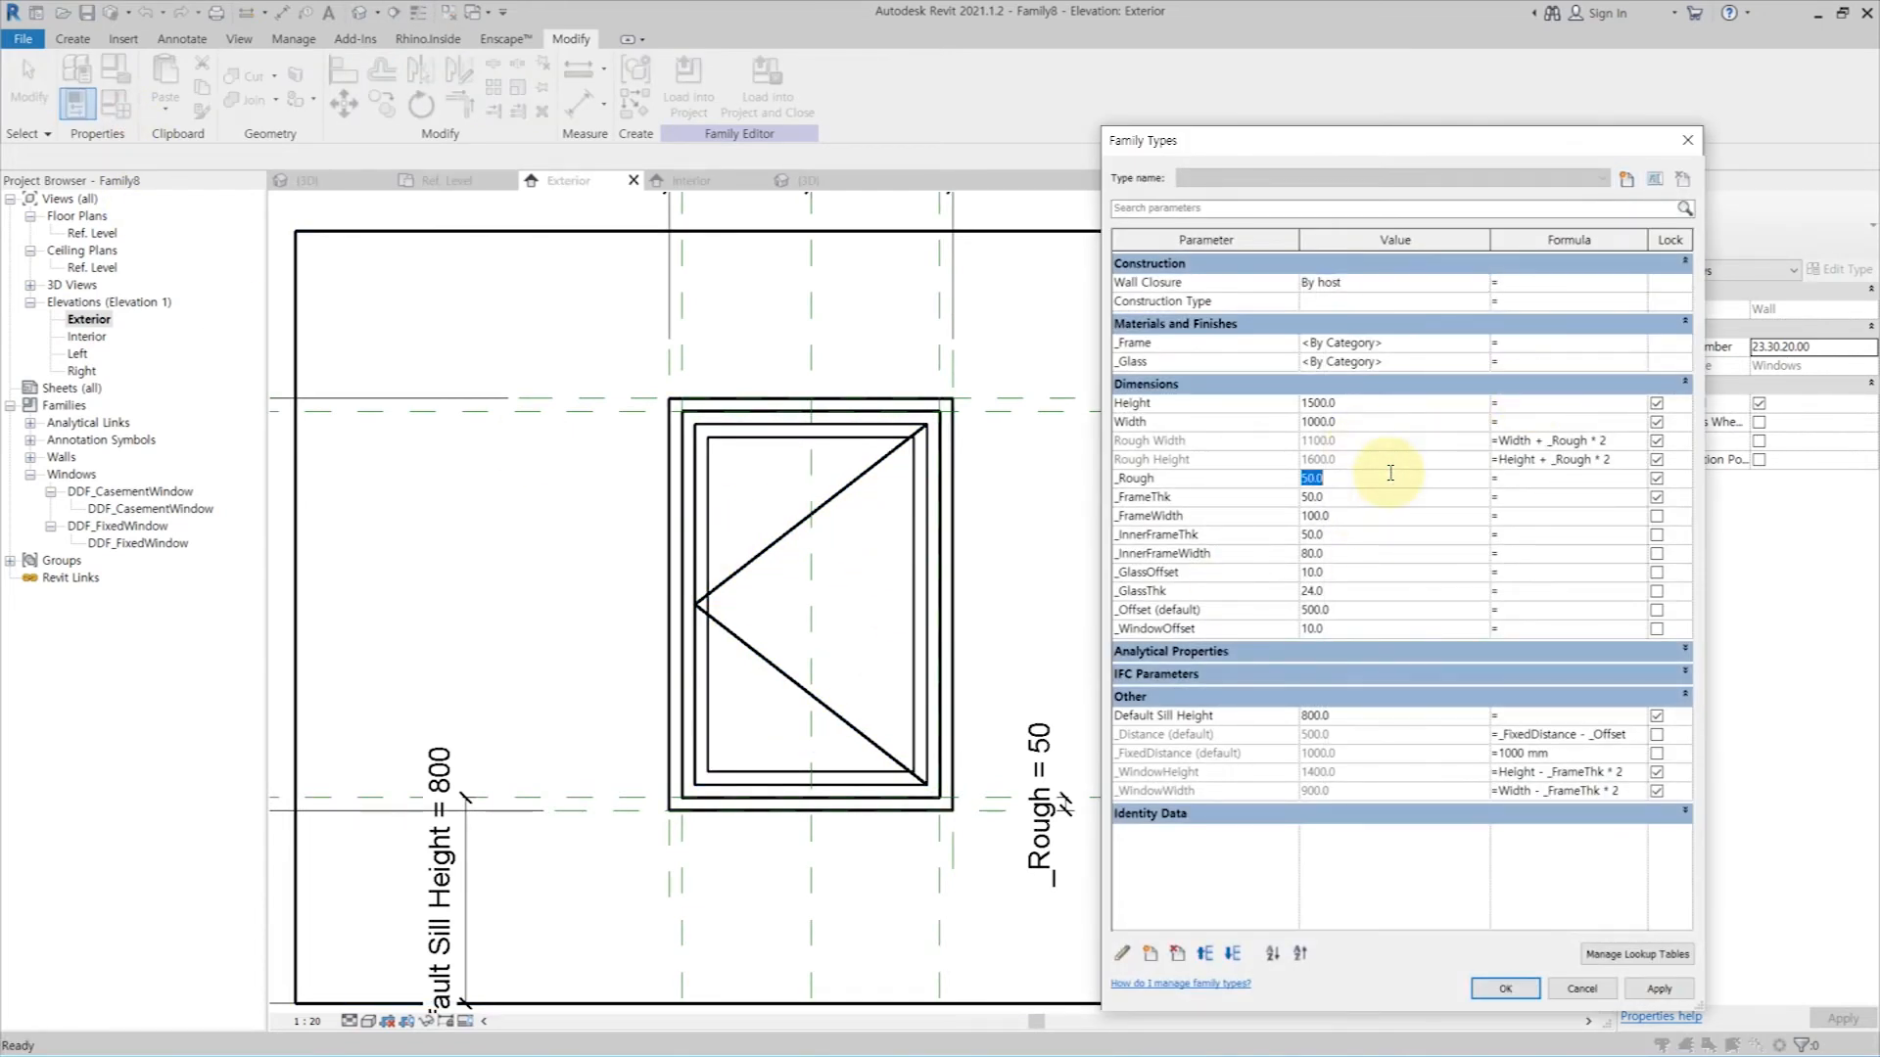
{"action": "type", "text": "10"}
{"action": "left_click", "coordinate": [1658, 988]}
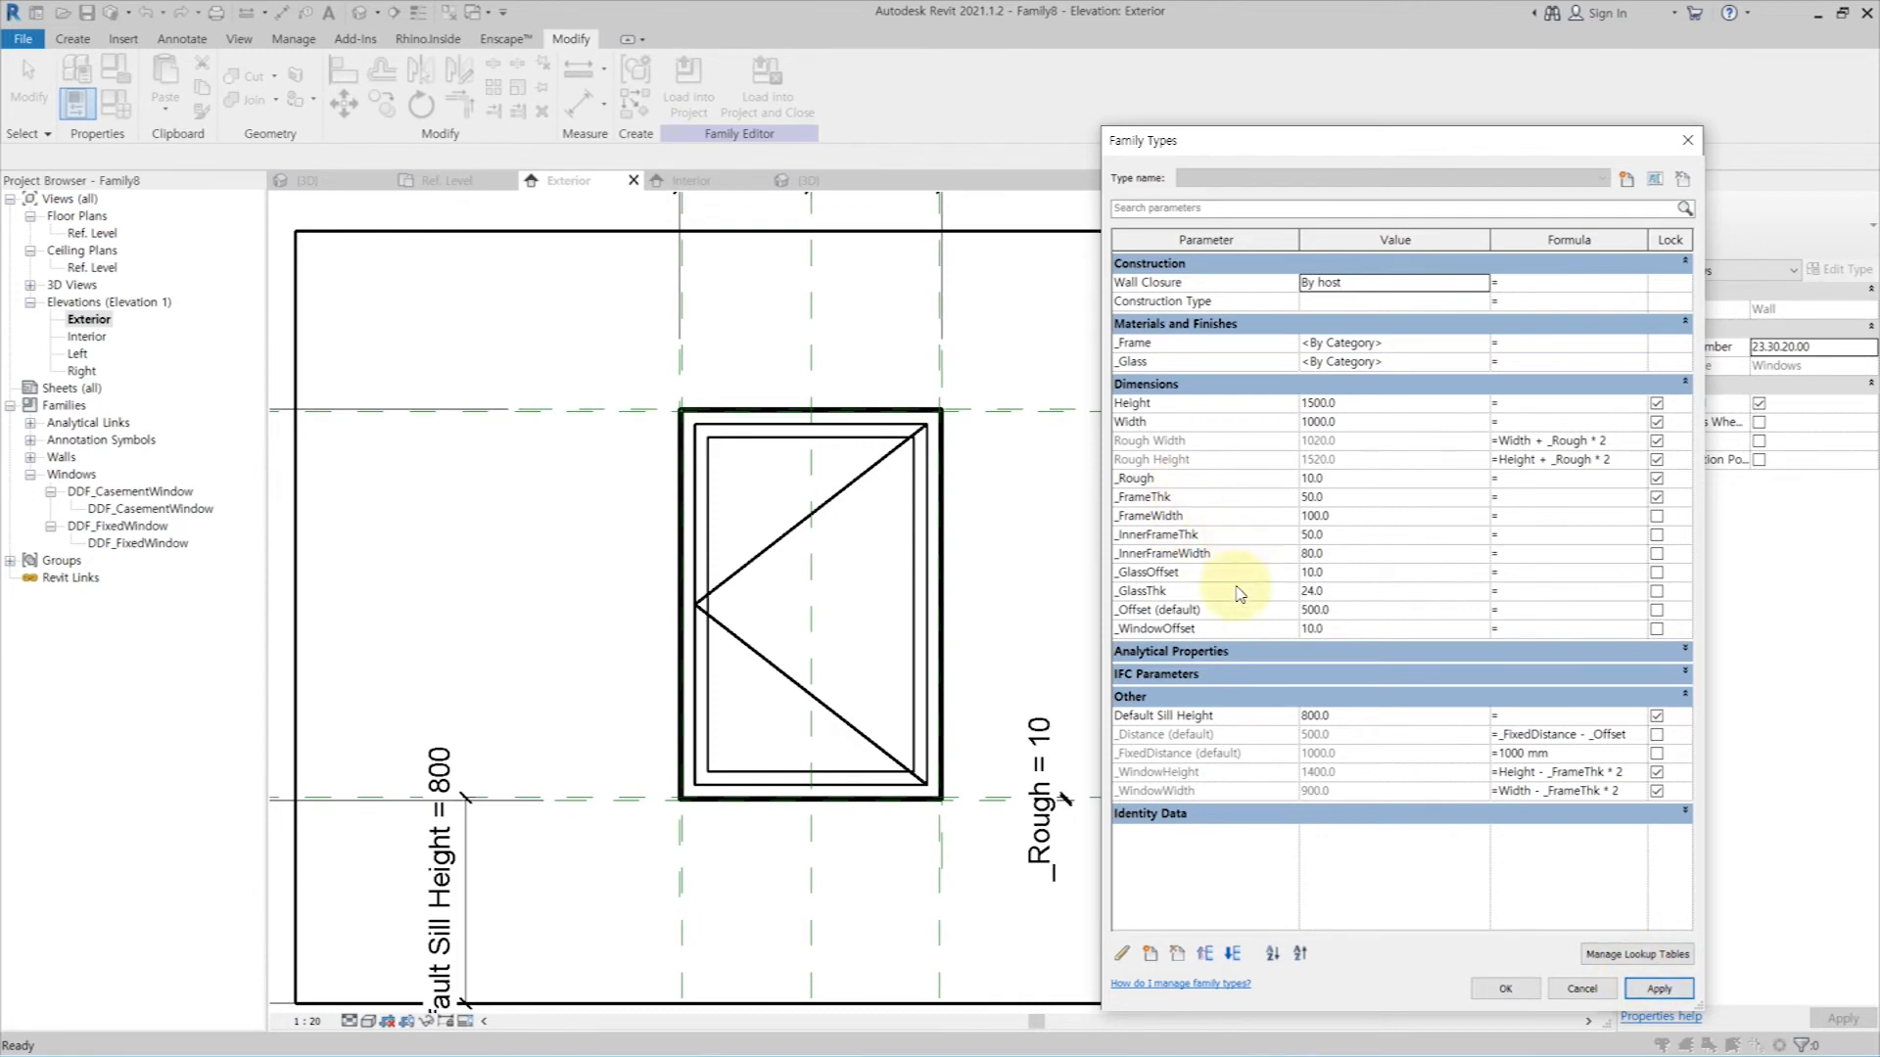
Step: Set _FrameThk to 80 and _InnerFrameThk to 70, apply the values, and inspect the window in the elevation
{"action": "left_click", "coordinate": [1356, 497]}
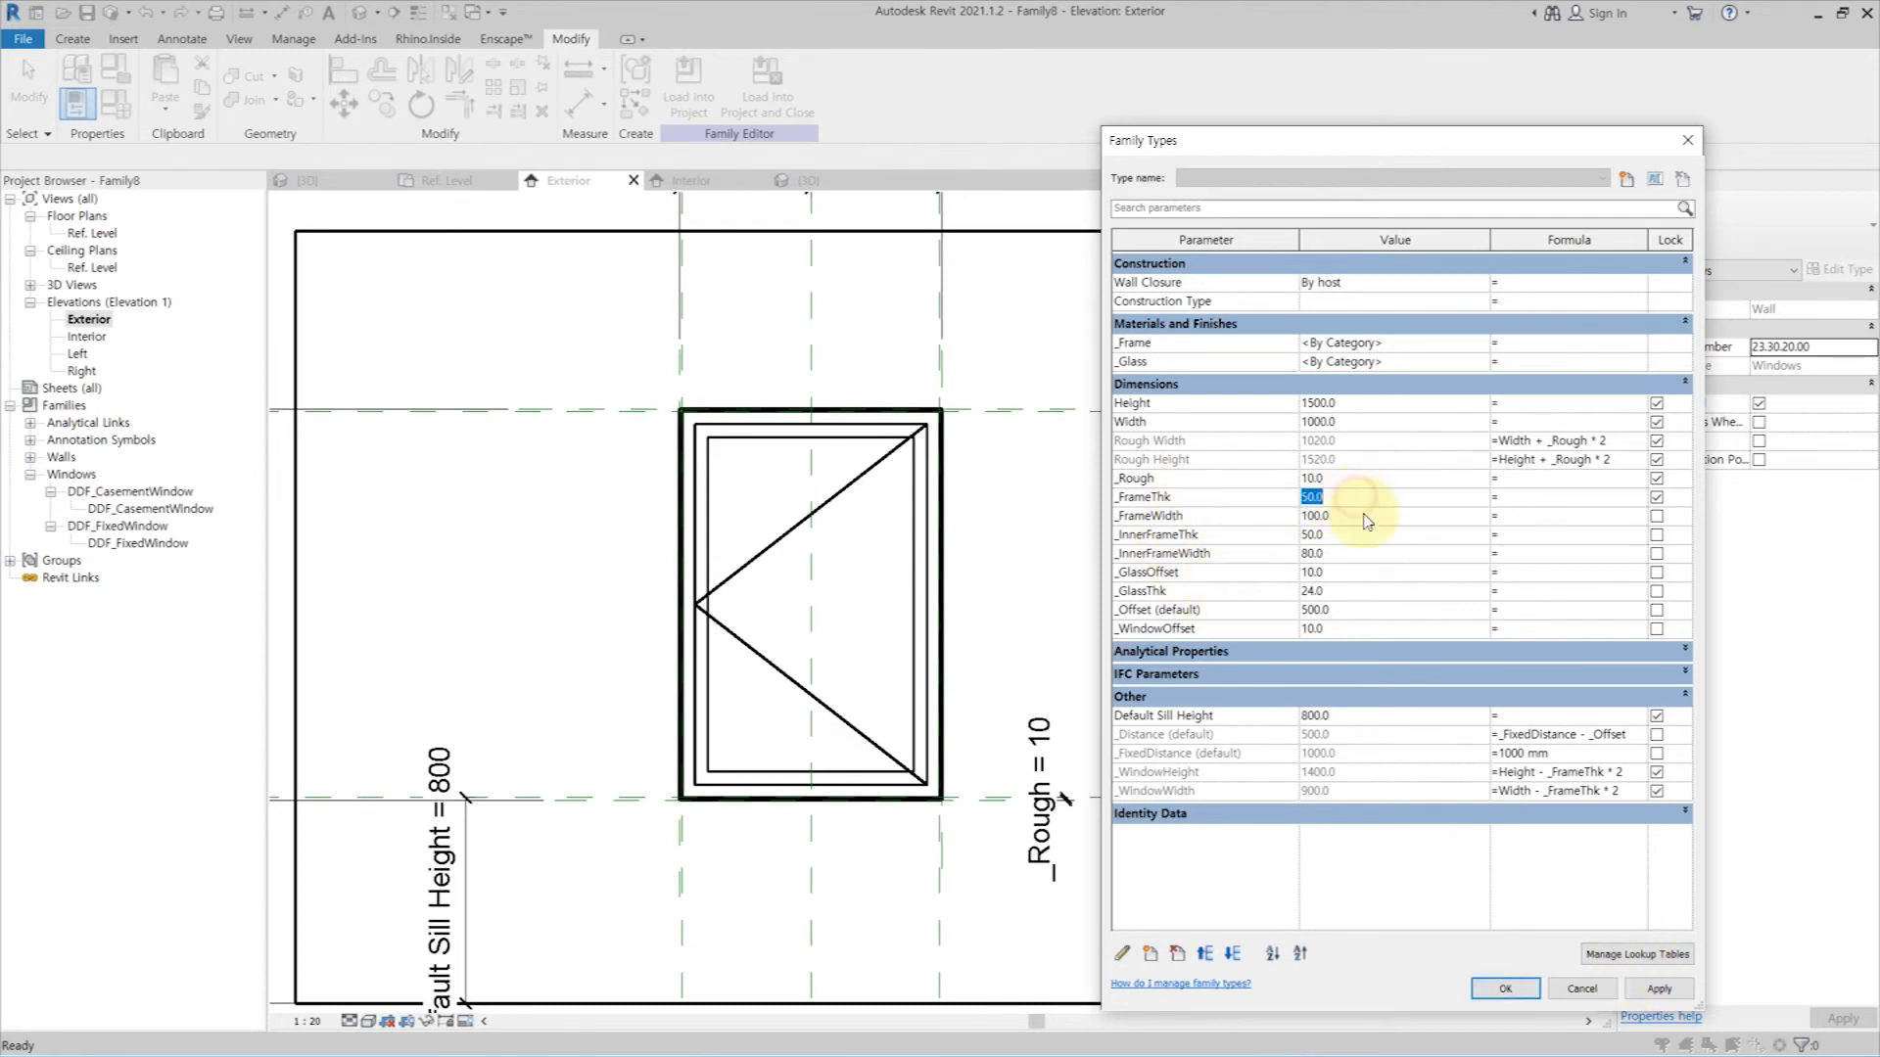
{"action": "type", "text": "80"}
{"action": "left_click", "coordinate": [1654, 988]}
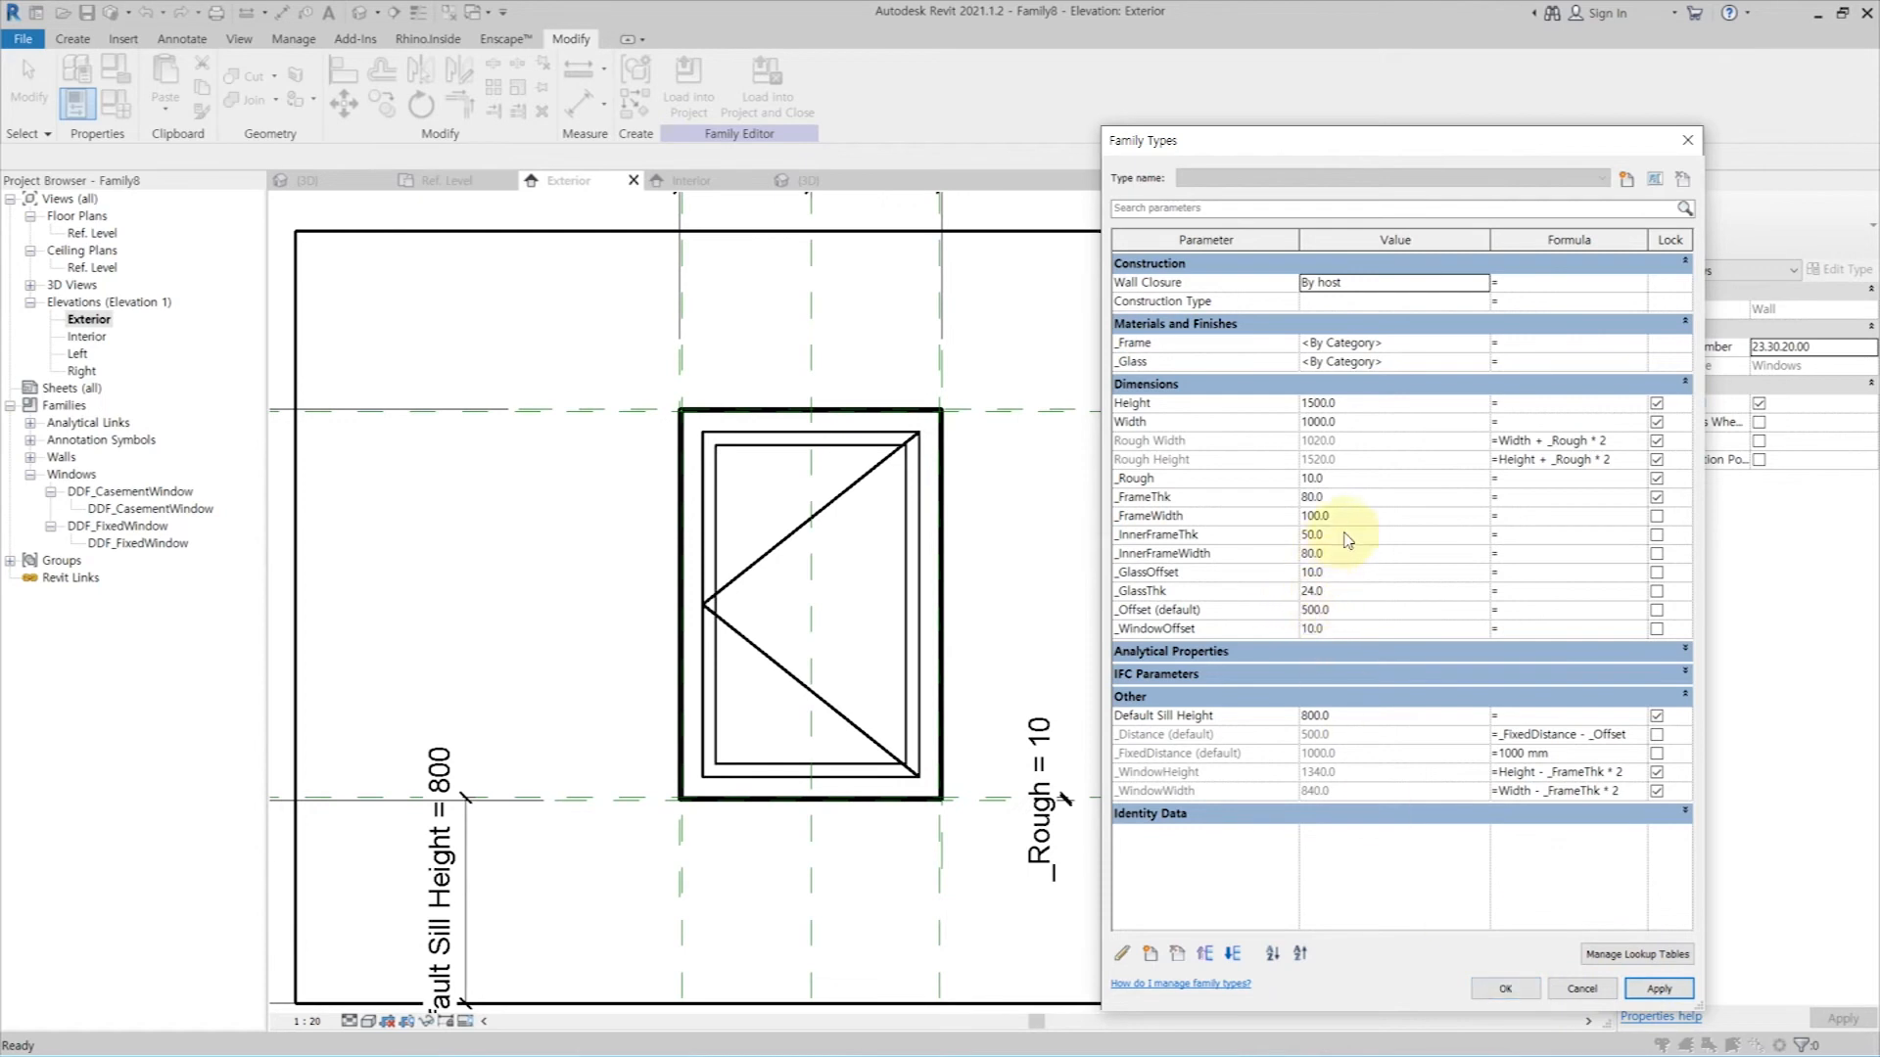
{"action": "left_click", "coordinate": [1647, 991]}
{"action": "left_click", "coordinate": [1550, 991]}
{"action": "scroll", "coordinate": [659, 398], "scroll_direction": "up", "scroll_amount": 3}
{"action": "scroll", "coordinate": [1057, 630], "scroll_direction": "up", "scroll_amount": 4}
{"action": "scroll", "coordinate": [997, 566], "scroll_direction": "down", "scroll_amount": 5}
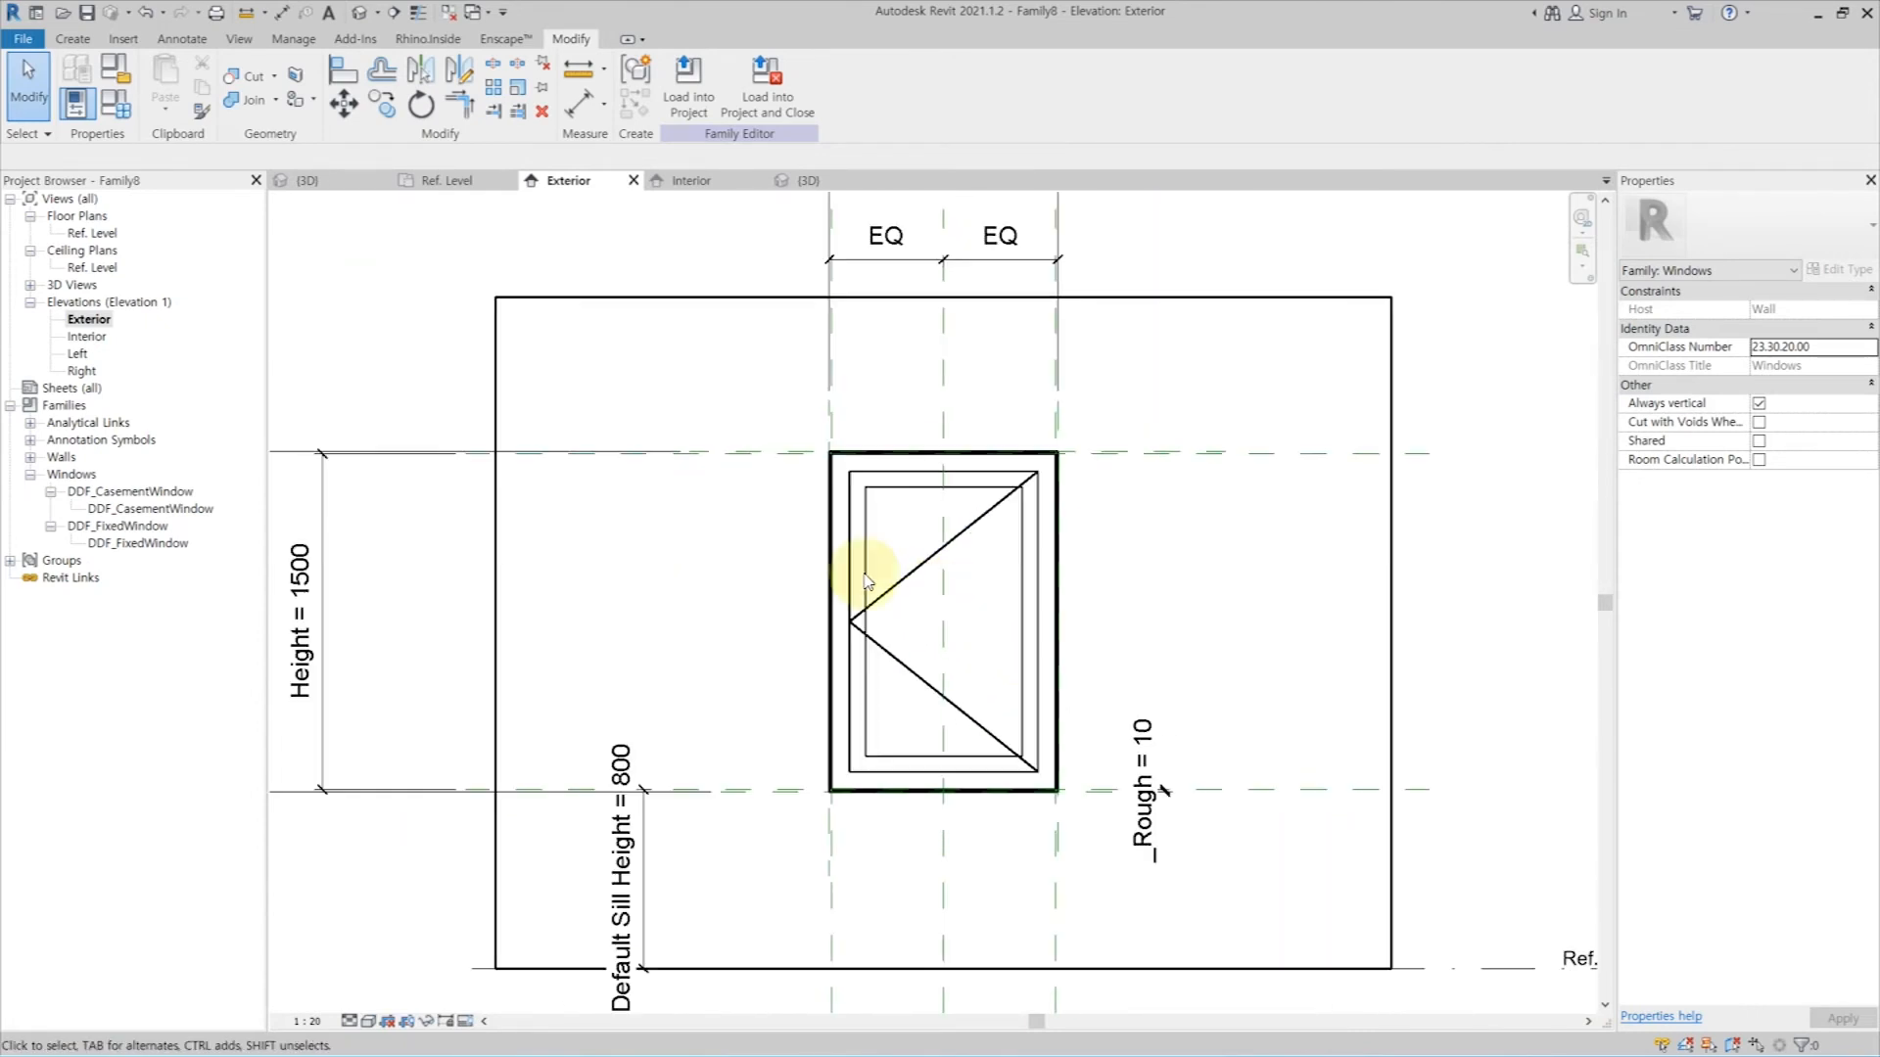
Step: View the window in the Ref. Level floor plan, close the inactive views, and open the default 3D view
{"action": "left_click", "coordinate": [98, 235]}
{"action": "double_click", "coordinate": [95, 233]}
{"action": "scroll", "coordinate": [1067, 620], "scroll_direction": "down", "scroll_amount": 2}
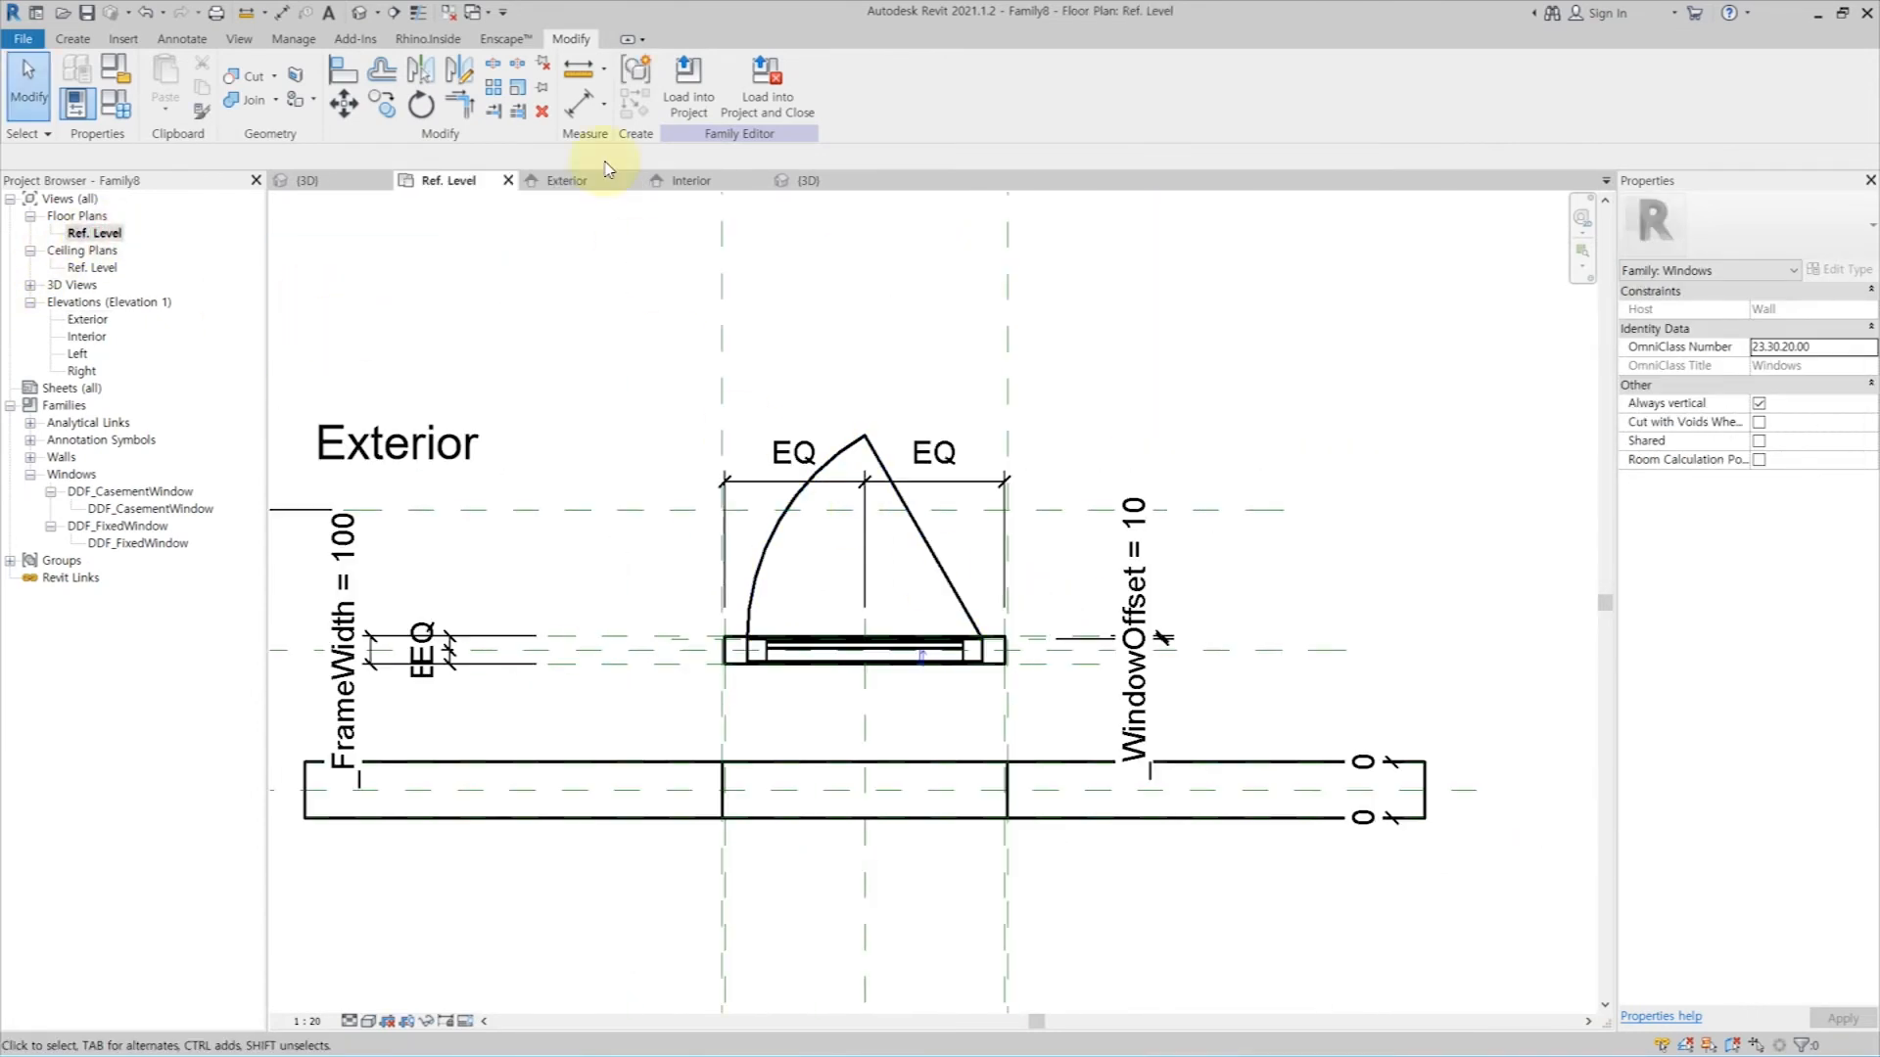
{"action": "left_click", "coordinate": [449, 13]}
{"action": "left_click", "coordinate": [365, 15]}
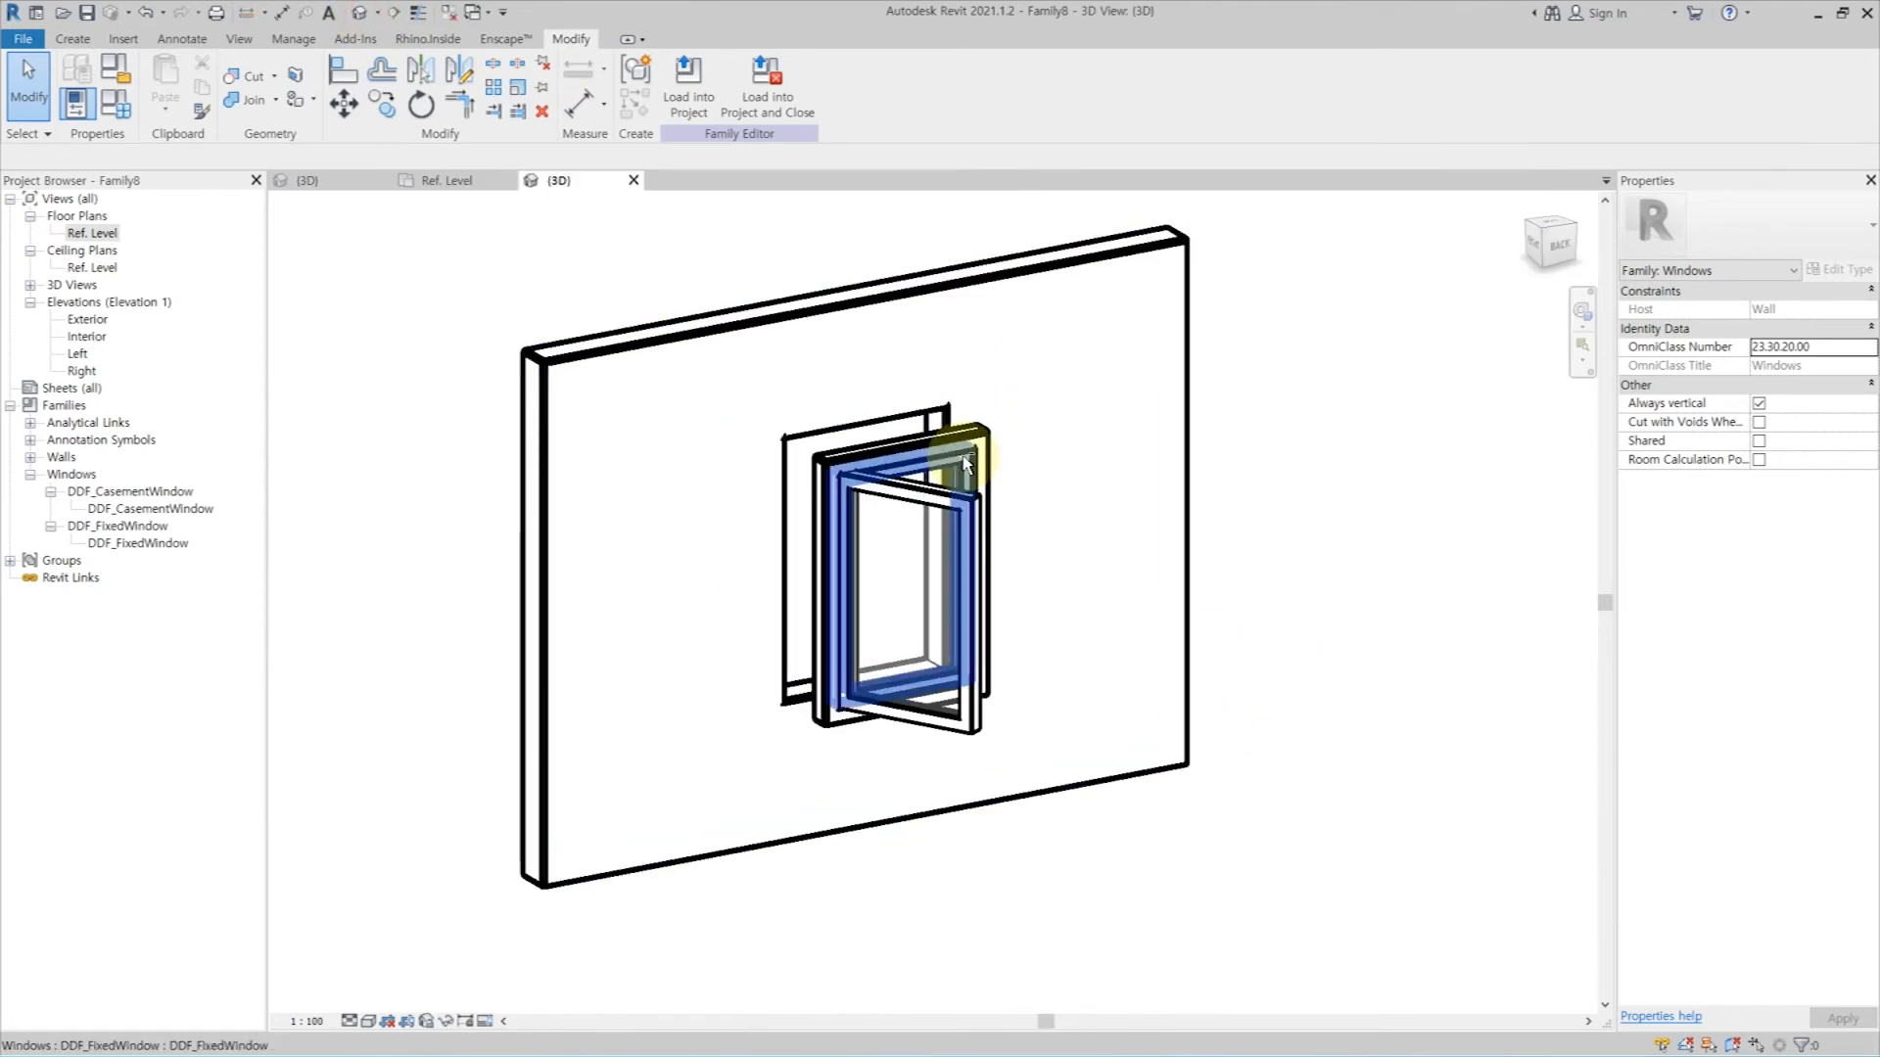
Step: Associate the casement window's _3D_Casement with a new instance parameter _3D_Casement grouped under Visibility
{"action": "scroll", "coordinate": [1003, 497], "scroll_direction": "up", "scroll_amount": 3}
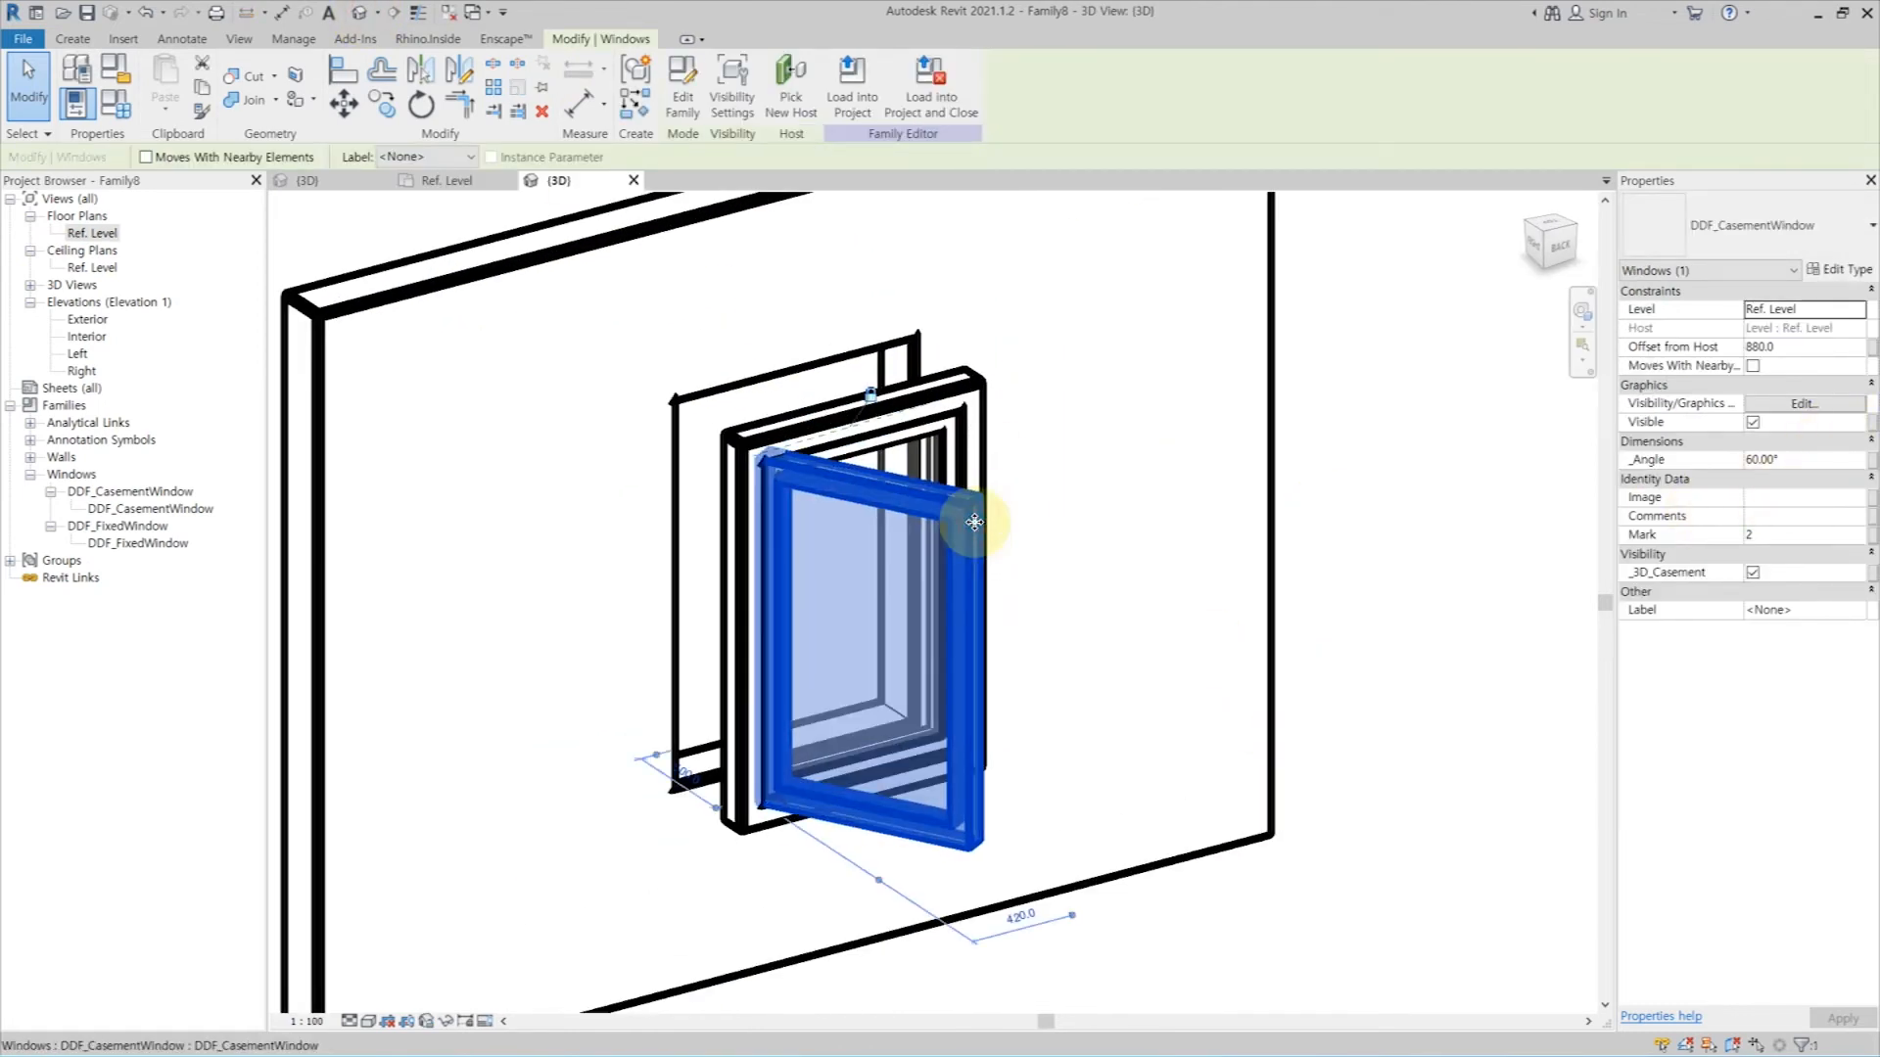
{"action": "left_click", "coordinate": [1871, 581]}
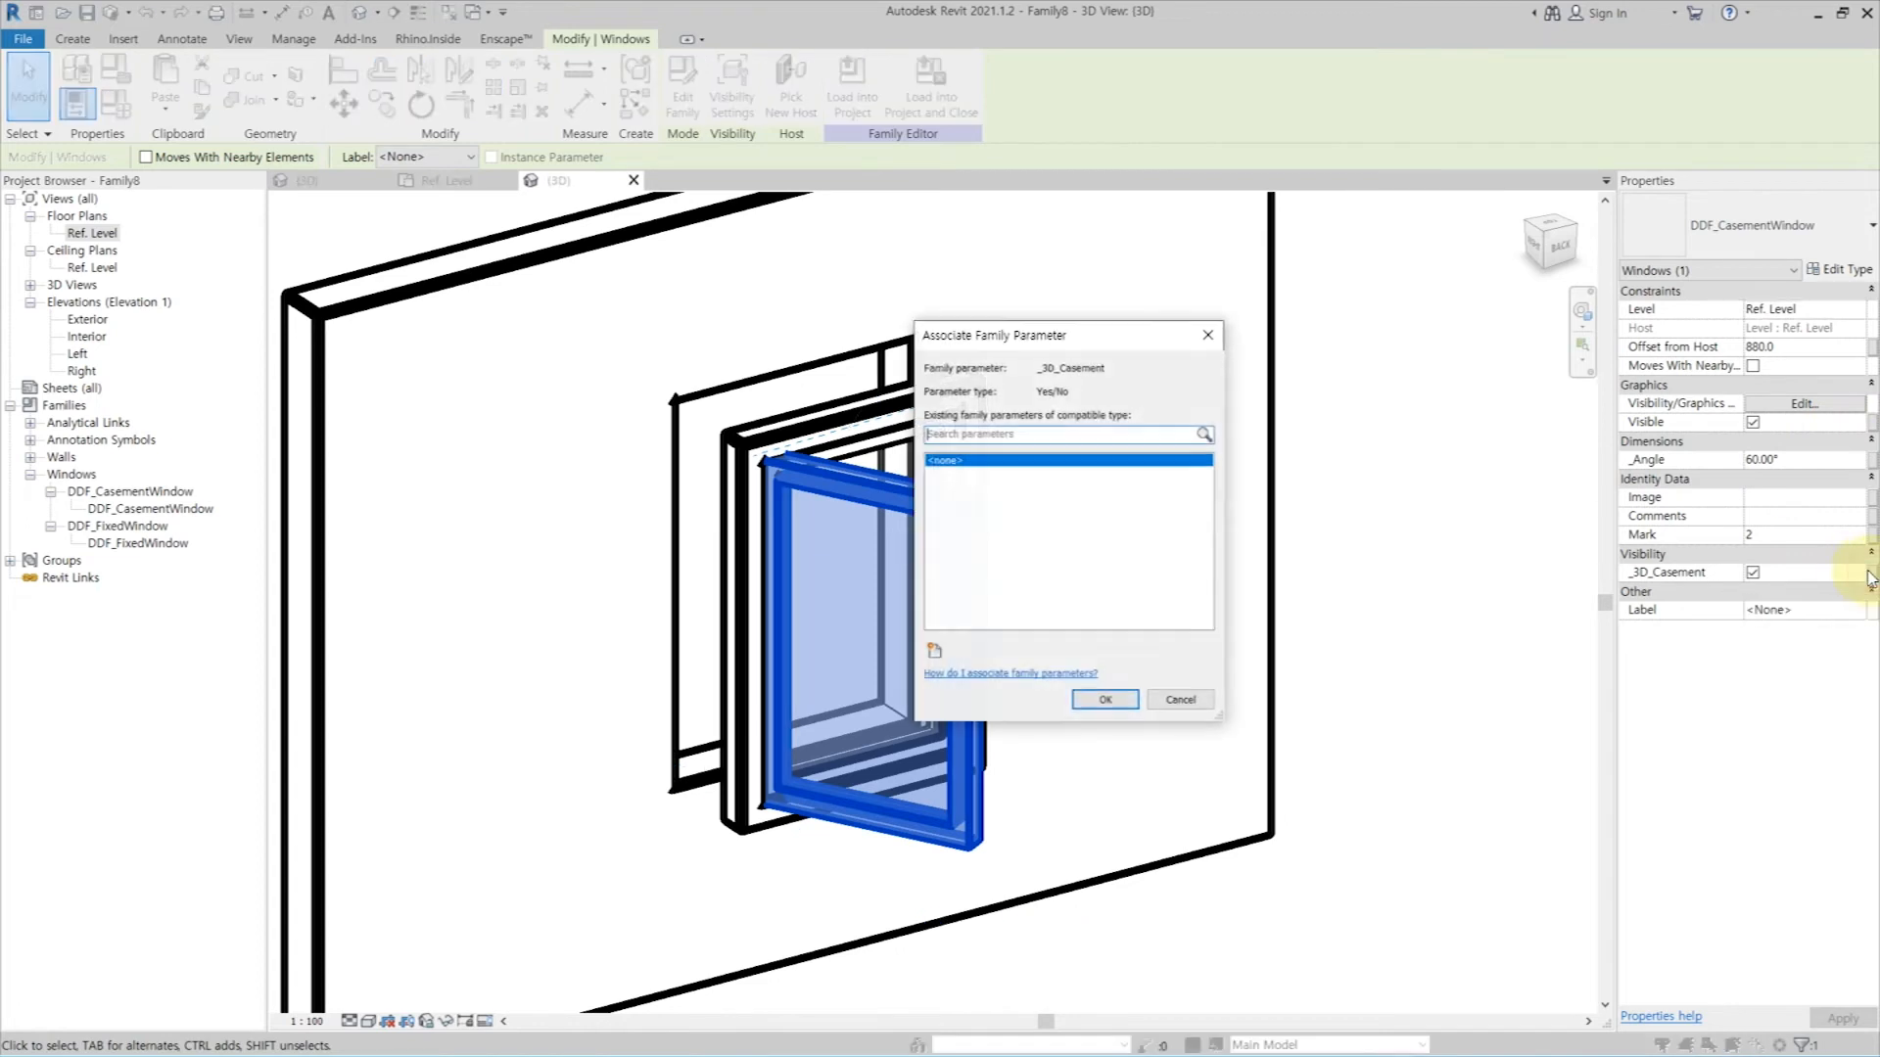
{"action": "left_click", "coordinate": [932, 651]}
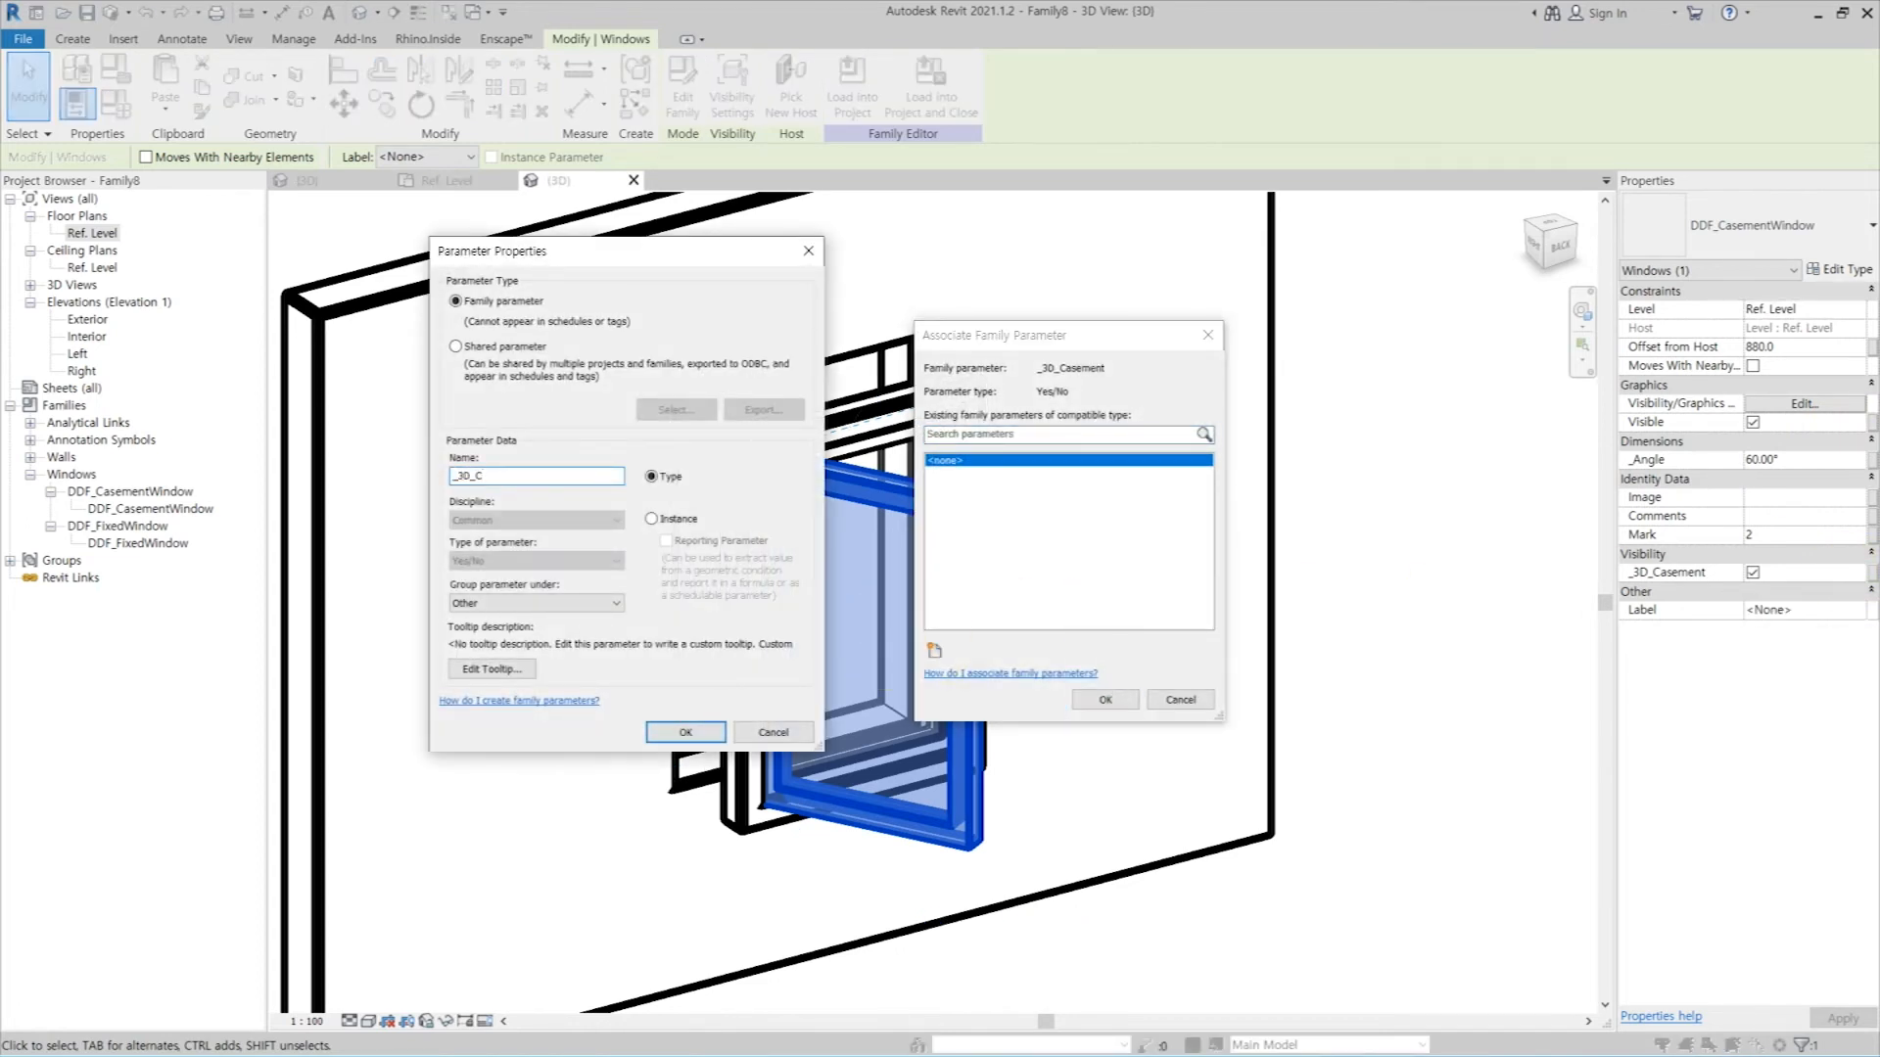
{"action": "left_click", "coordinate": [615, 604]}
{"action": "left_click", "coordinate": [519, 982]}
{"action": "left_click", "coordinate": [683, 732]}
{"action": "left_click", "coordinate": [1105, 699]}
Step: Associate the fixed window's _3D_FixedWindow with a new instance parameter _3D_Fix grouped under Visibility
{"action": "left_click", "coordinate": [942, 462]}
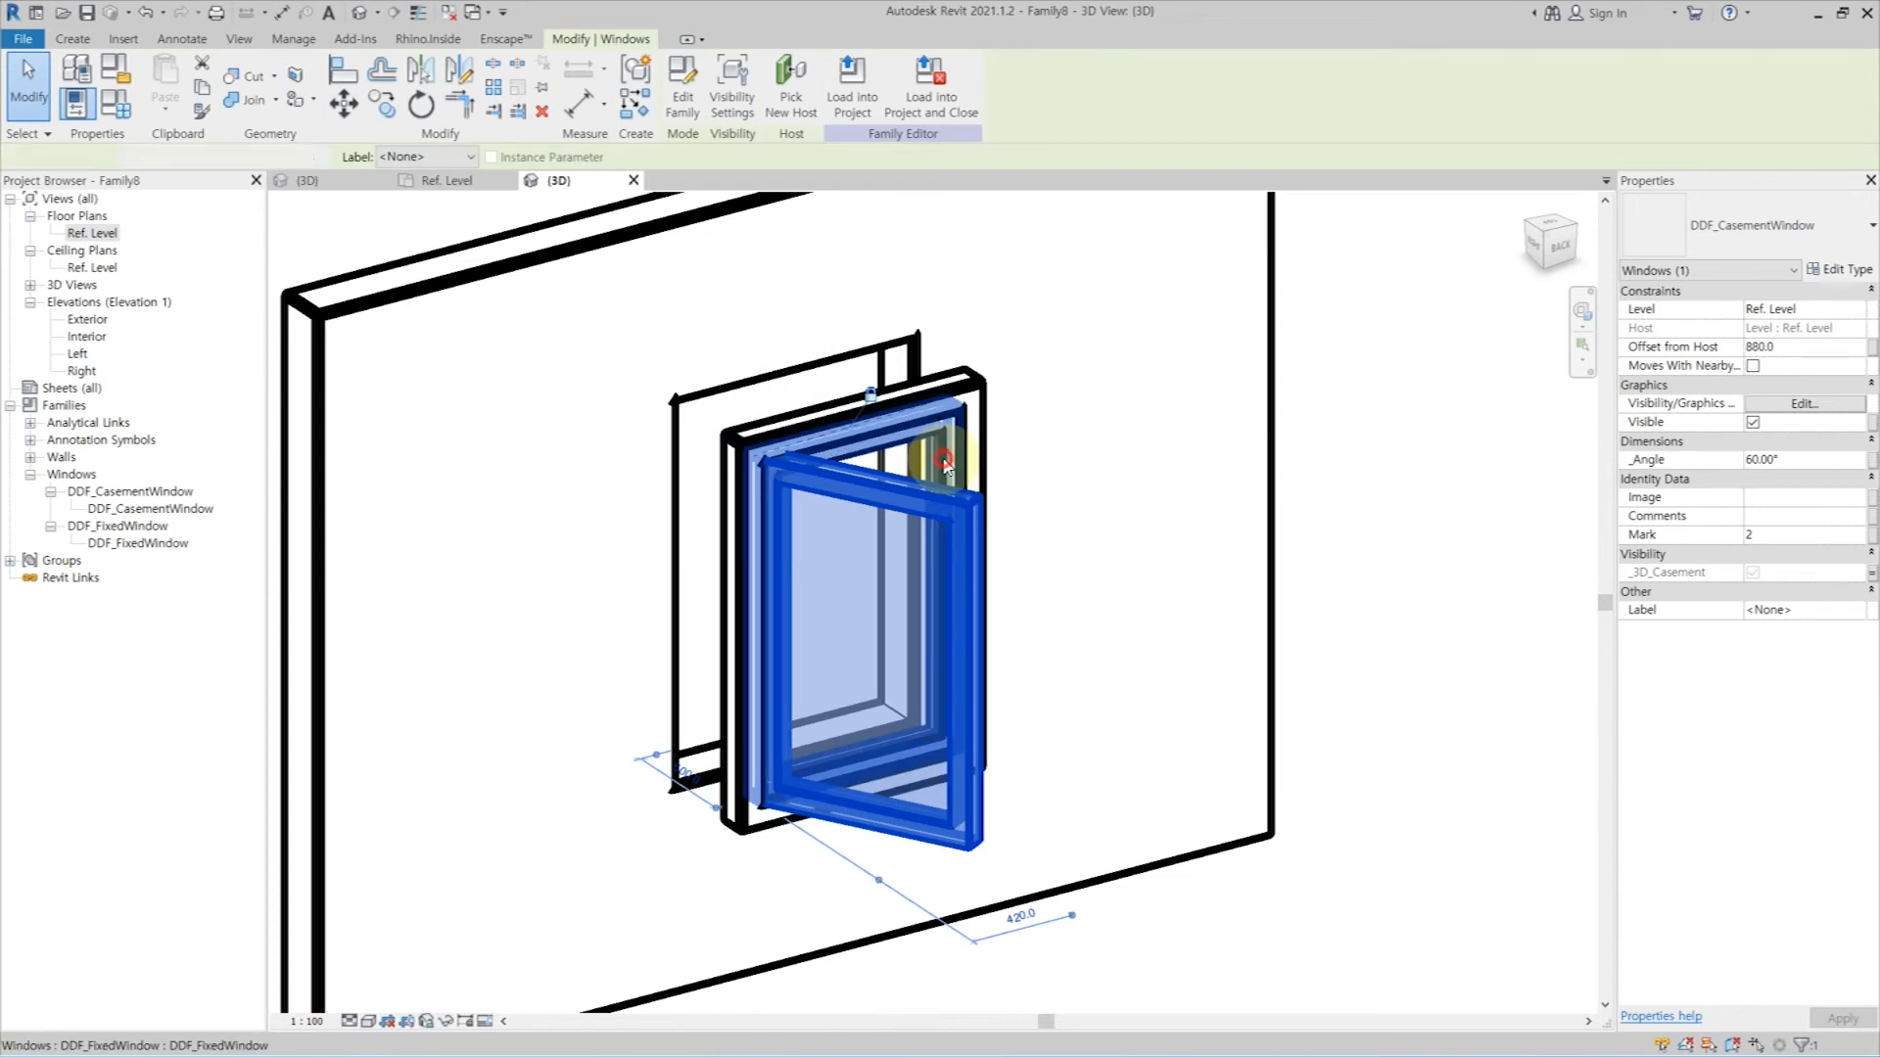
{"action": "left_click", "coordinate": [943, 462]}
{"action": "left_click", "coordinate": [1870, 535]}
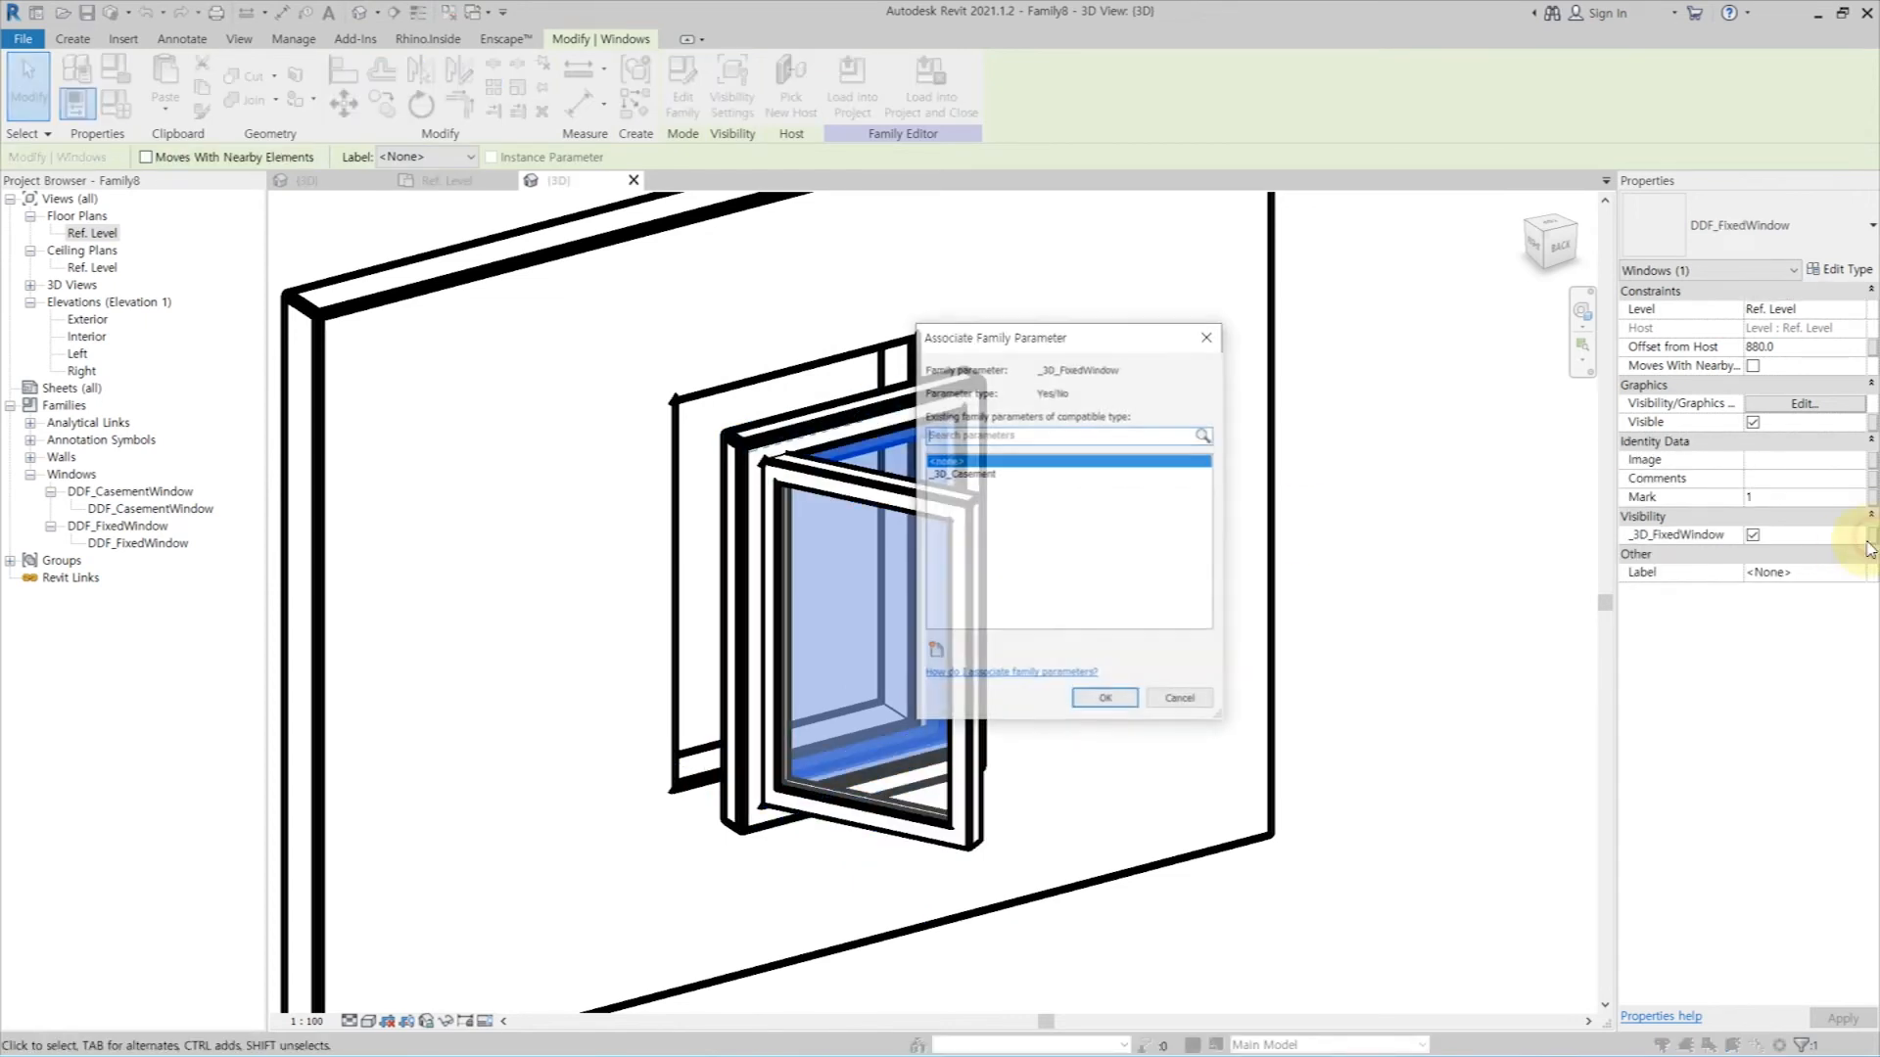
{"action": "left_click", "coordinate": [934, 650]}
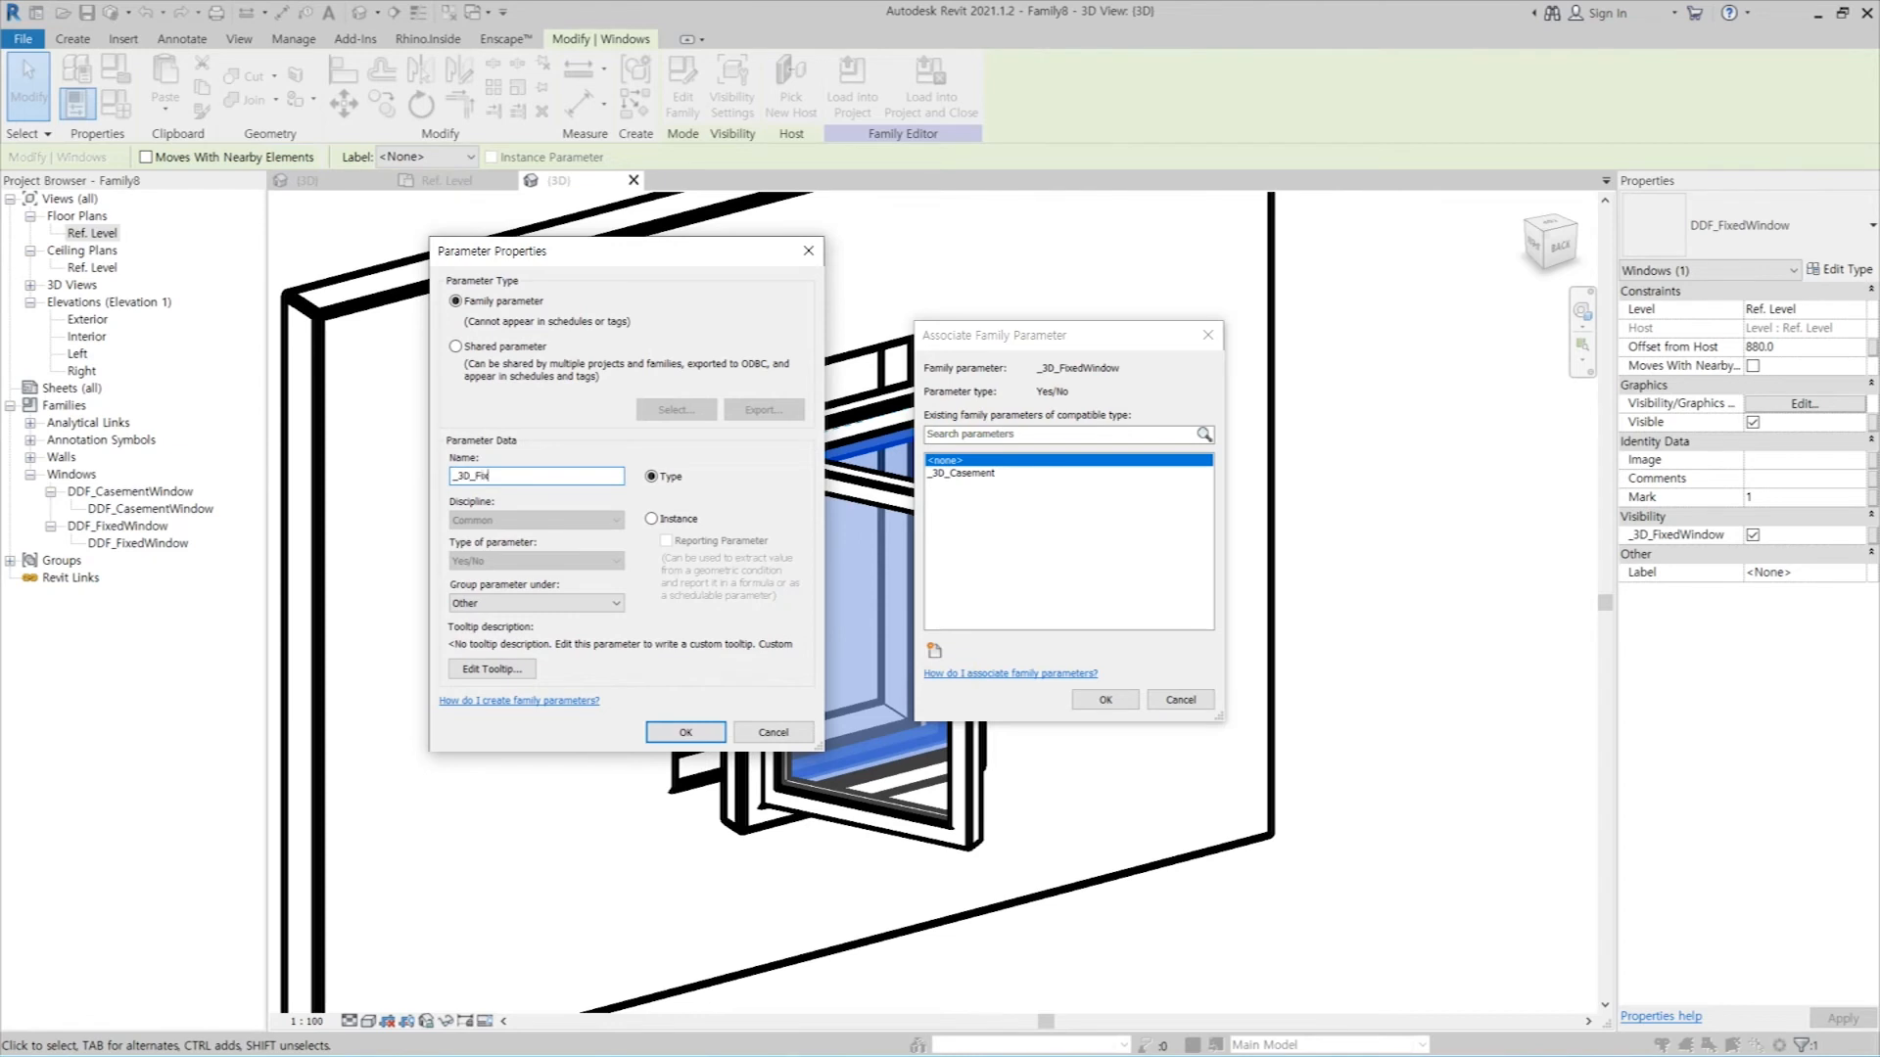
{"action": "left_click", "coordinate": [693, 730]}
{"action": "left_click", "coordinate": [570, 599]}
{"action": "left_click", "coordinate": [483, 785]}
{"action": "left_click", "coordinate": [662, 518]}
{"action": "left_click", "coordinate": [687, 732]}
{"action": "left_click", "coordinate": [1105, 699]}
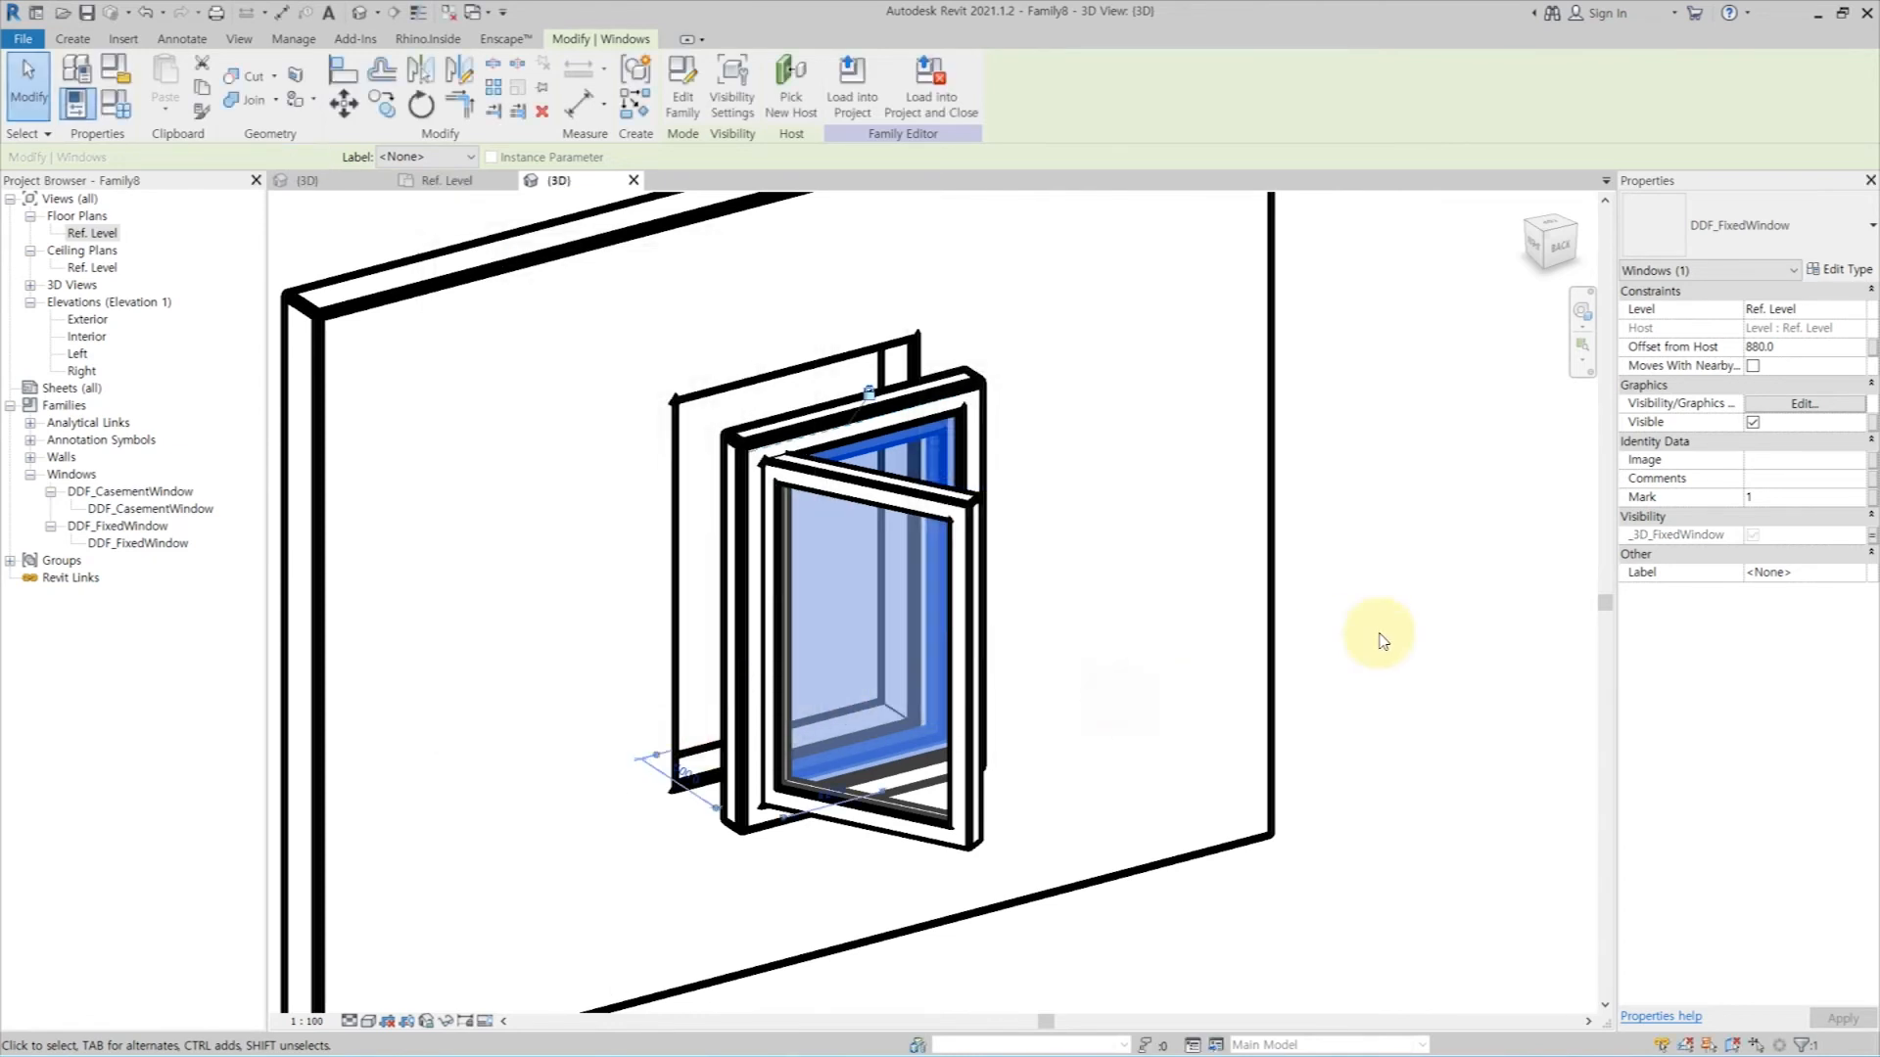
Step: Give _3D_Fix the formula not(_3D_Casement), keep _3D_Casement checked, and apply the family types
{"action": "left_click", "coordinate": [1384, 638]}
{"action": "left_click", "coordinate": [115, 104]}
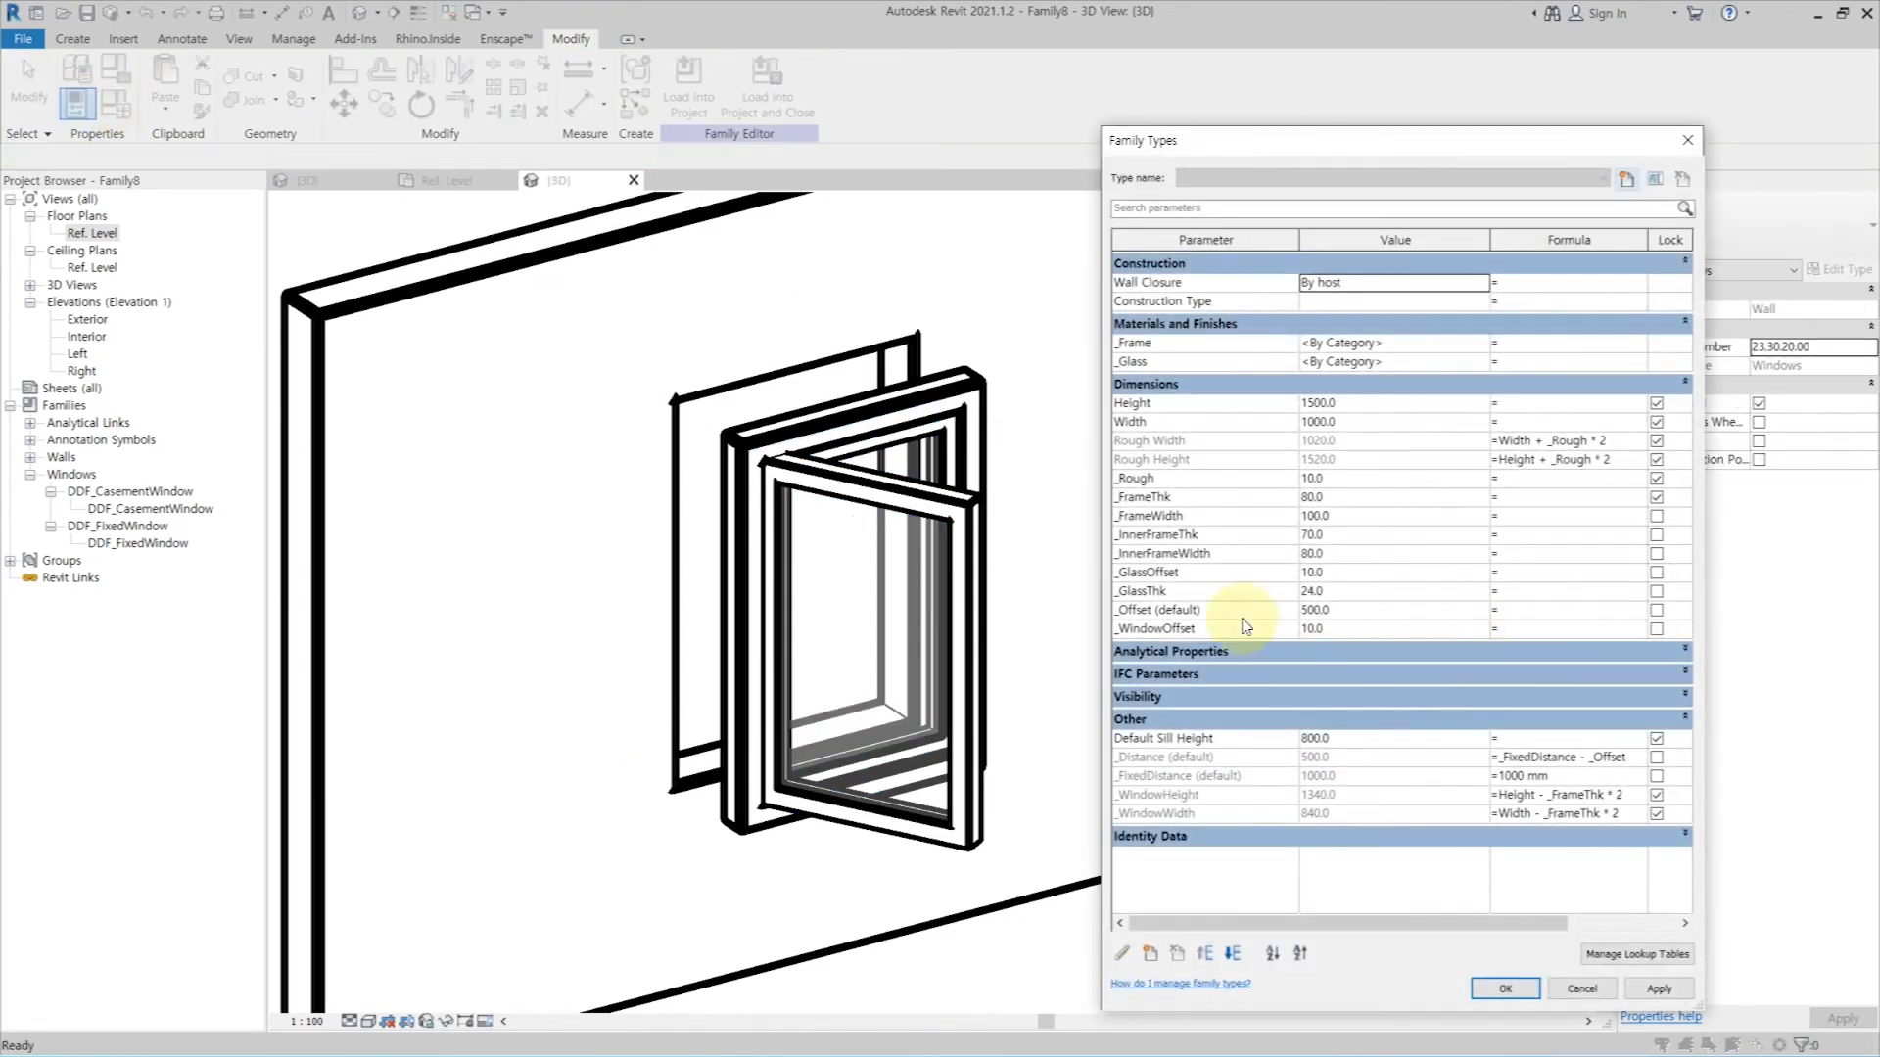
{"action": "left_click", "coordinate": [1273, 697]}
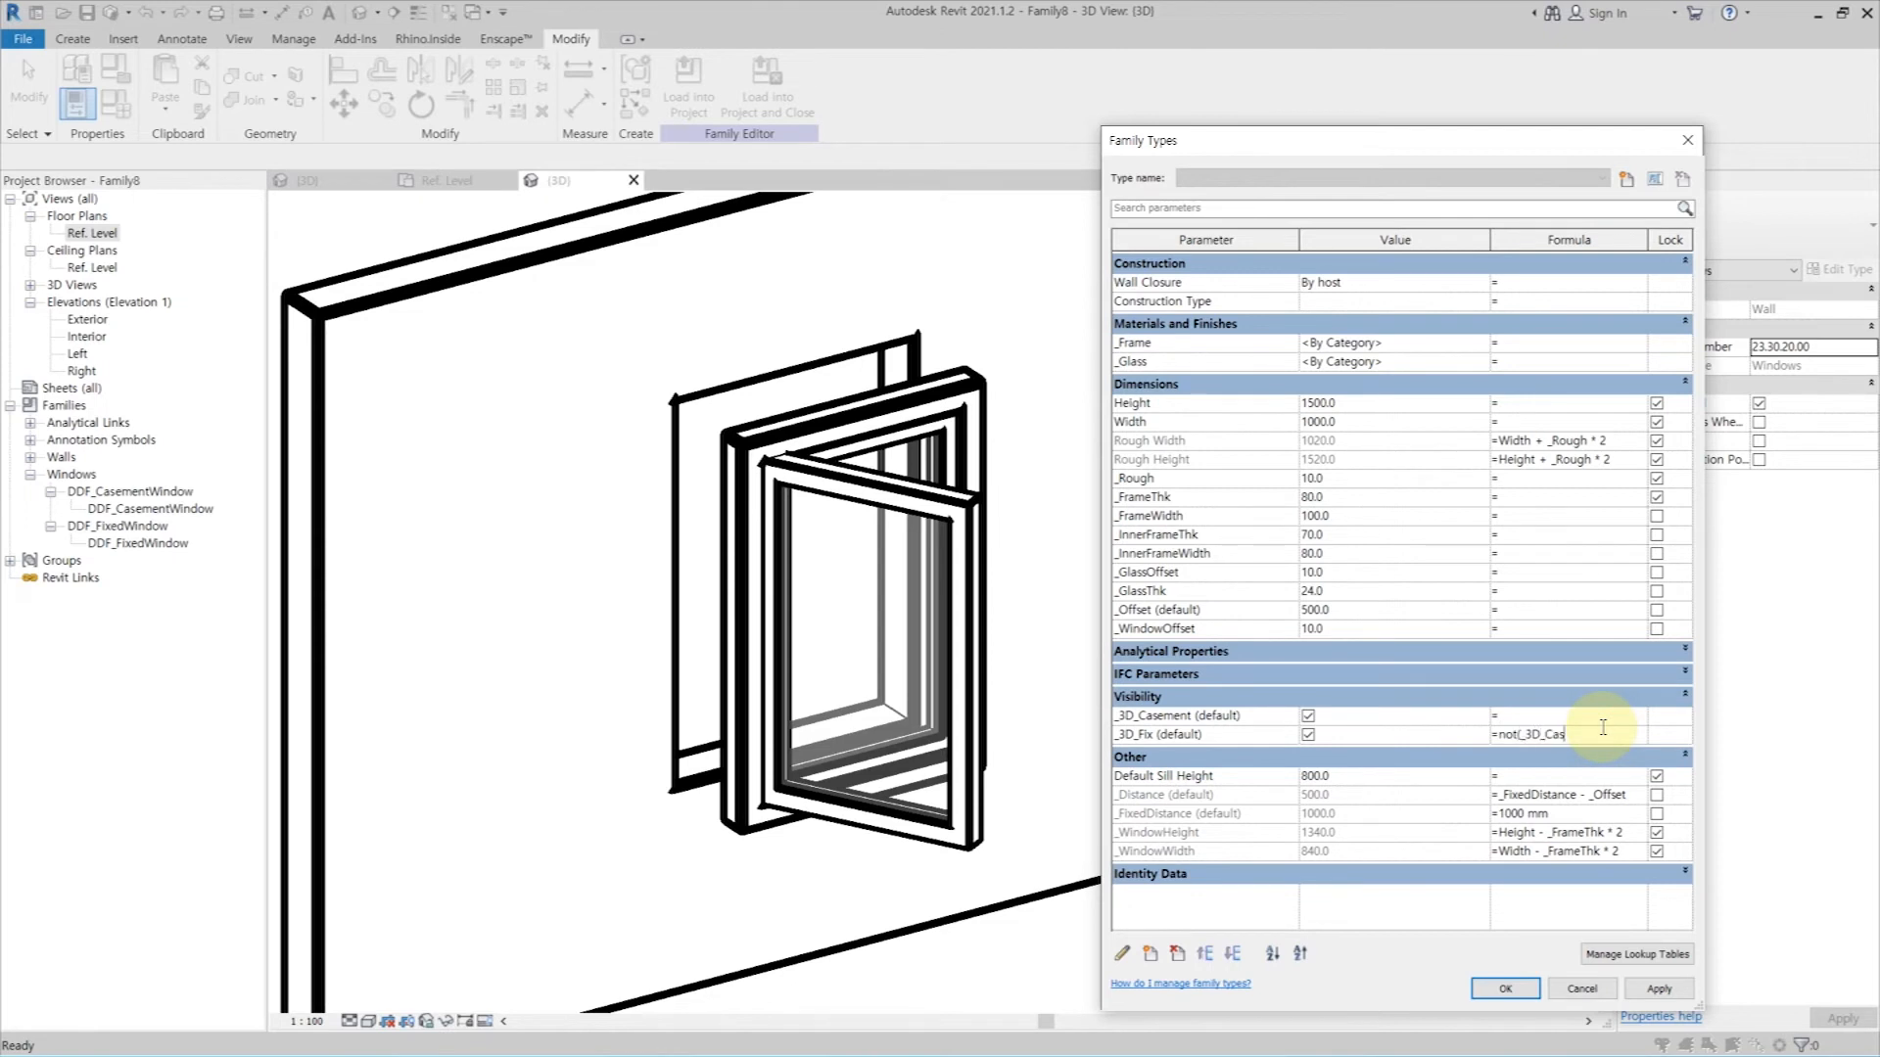
{"action": "key", "text": "Return"}
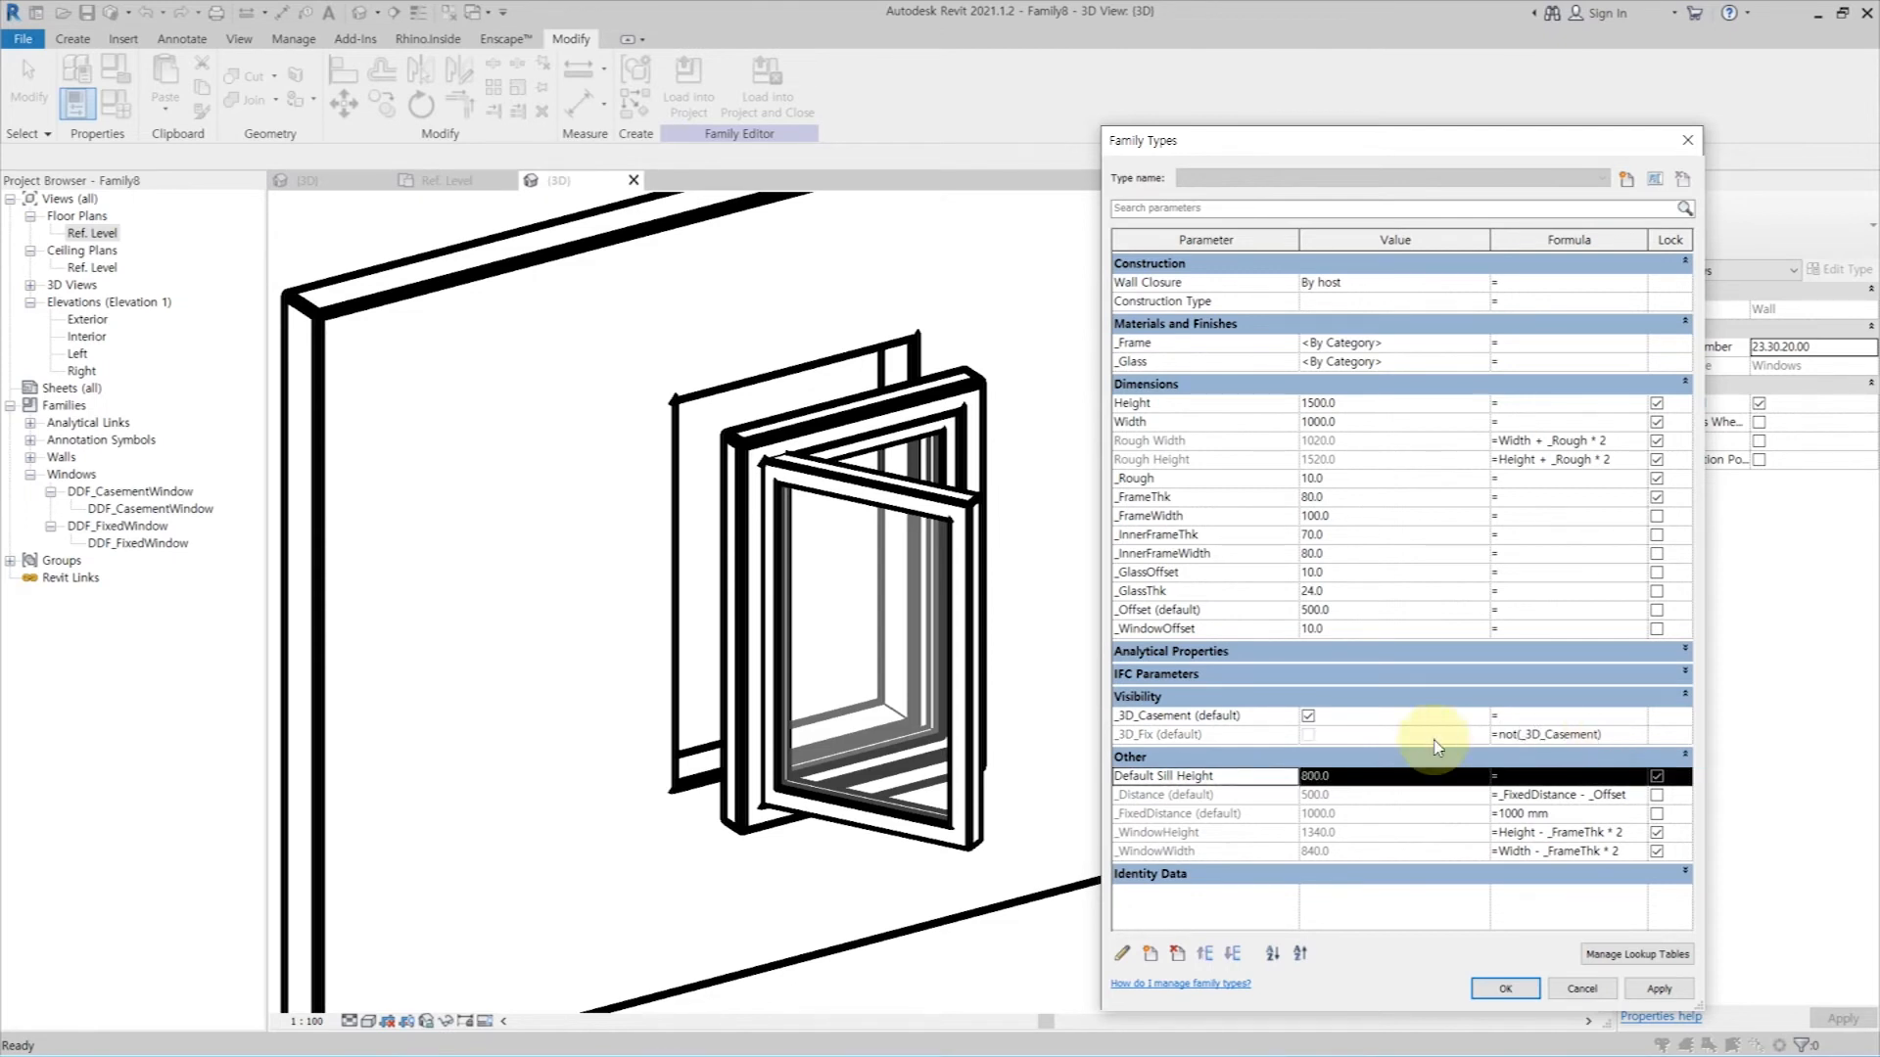
{"action": "left_click", "coordinate": [1310, 718]}
{"action": "left_click", "coordinate": [1657, 990]}
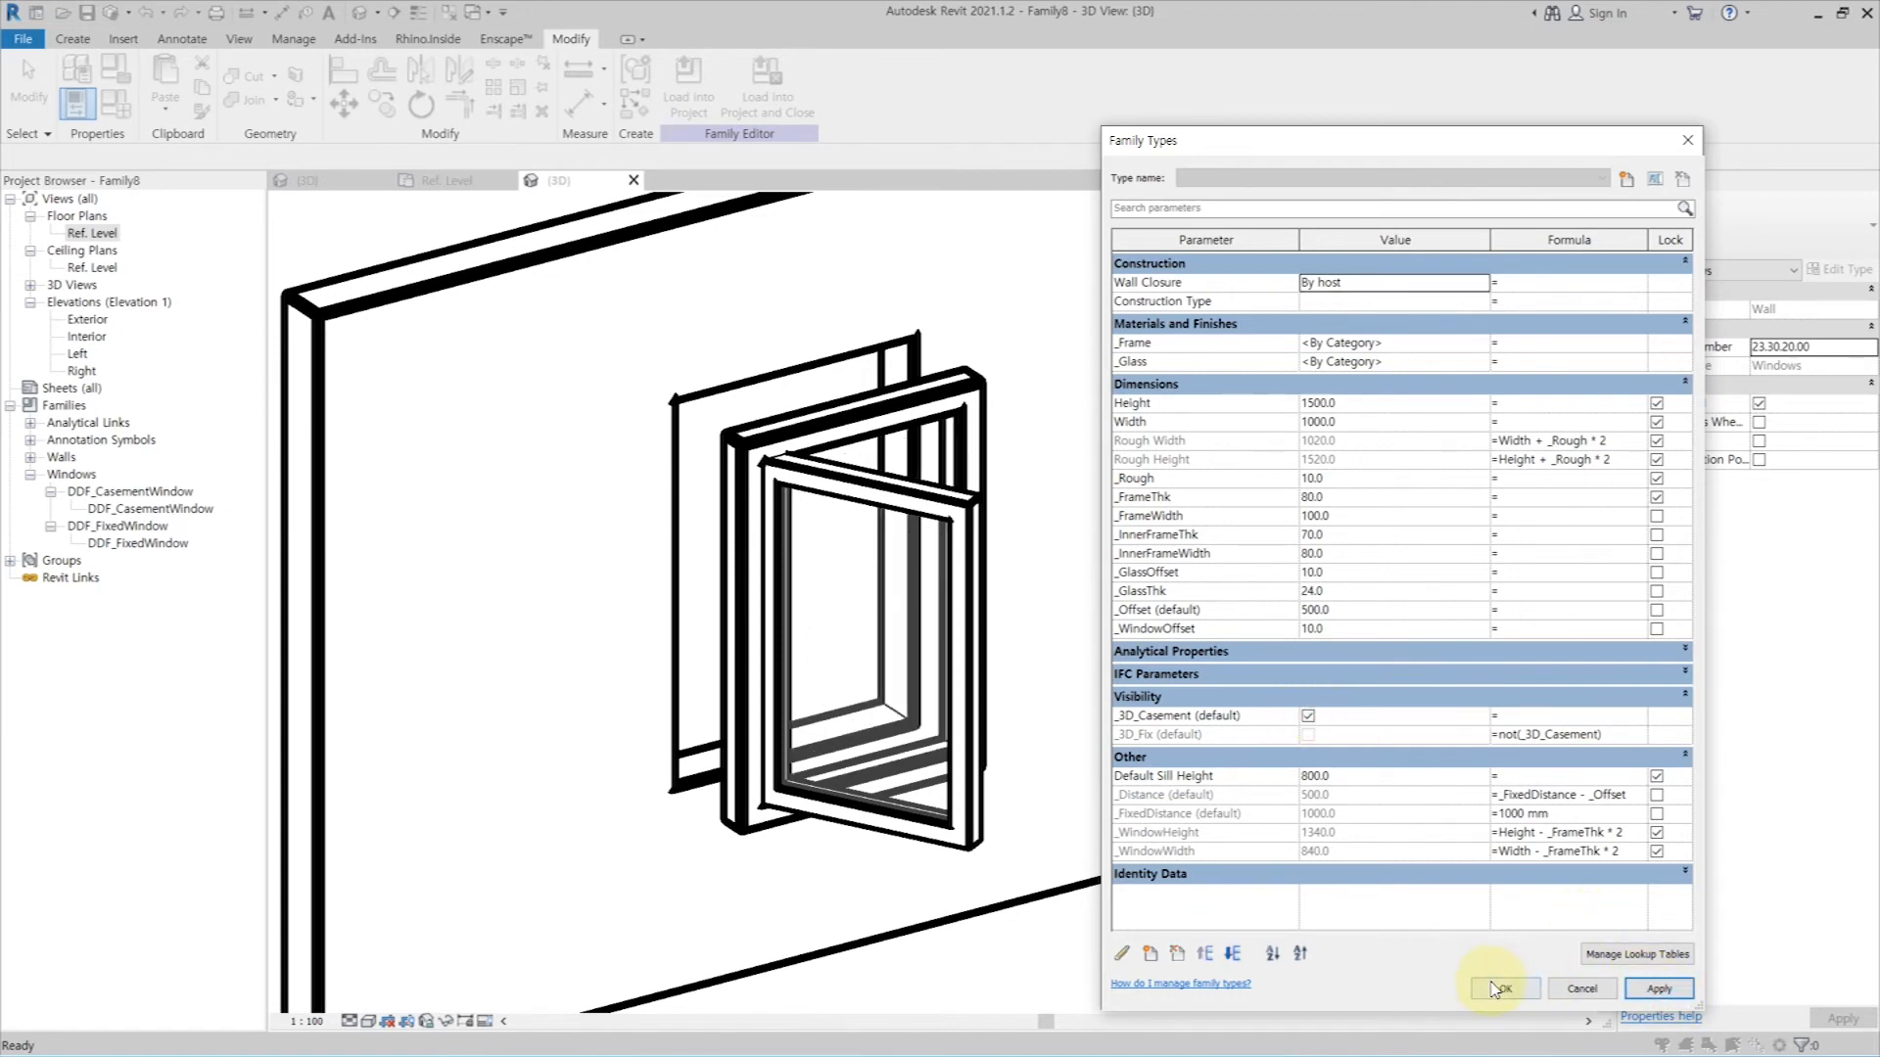
{"action": "left_click", "coordinate": [1505, 989]}
Step: Test the visibility switch by applying the family with _3D_Casement off and again with it on
{"action": "scroll", "coordinate": [1363, 653], "scroll_direction": "up", "scroll_amount": 2}
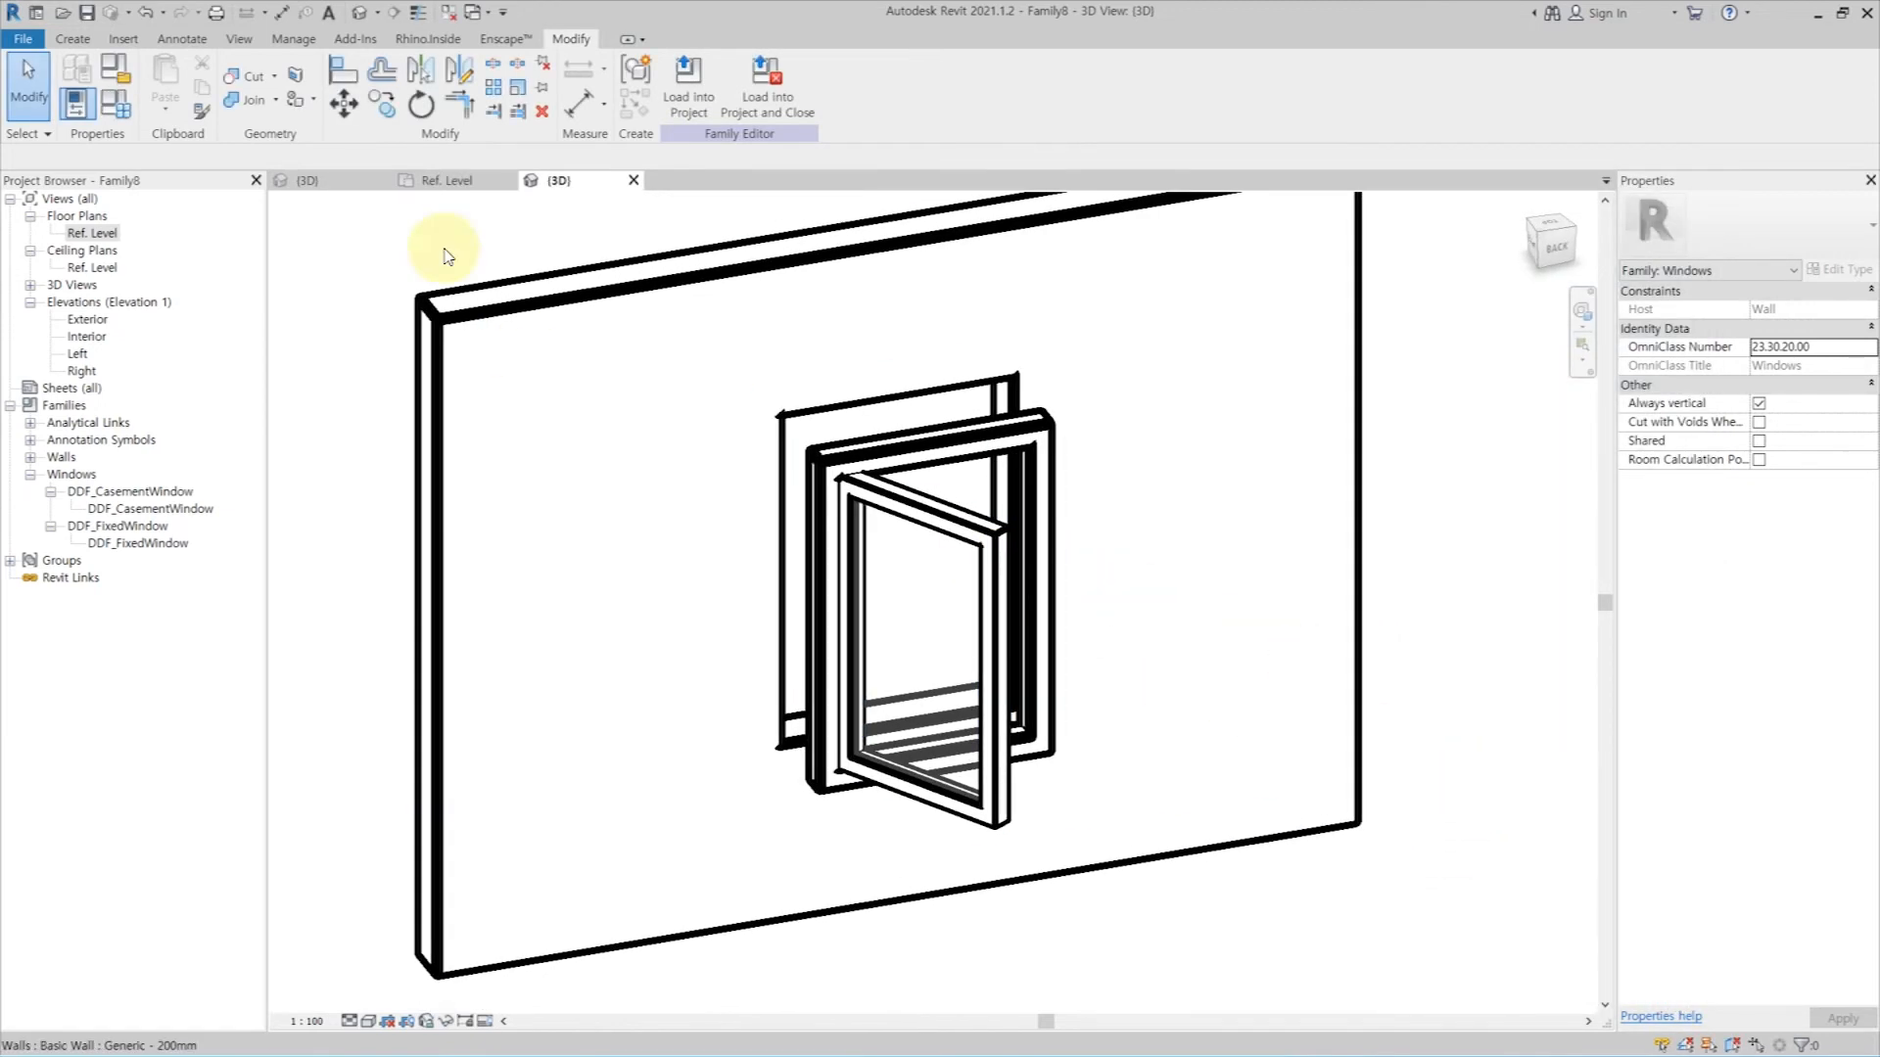
{"action": "left_click", "coordinate": [115, 104]}
{"action": "left_click", "coordinate": [1309, 718]}
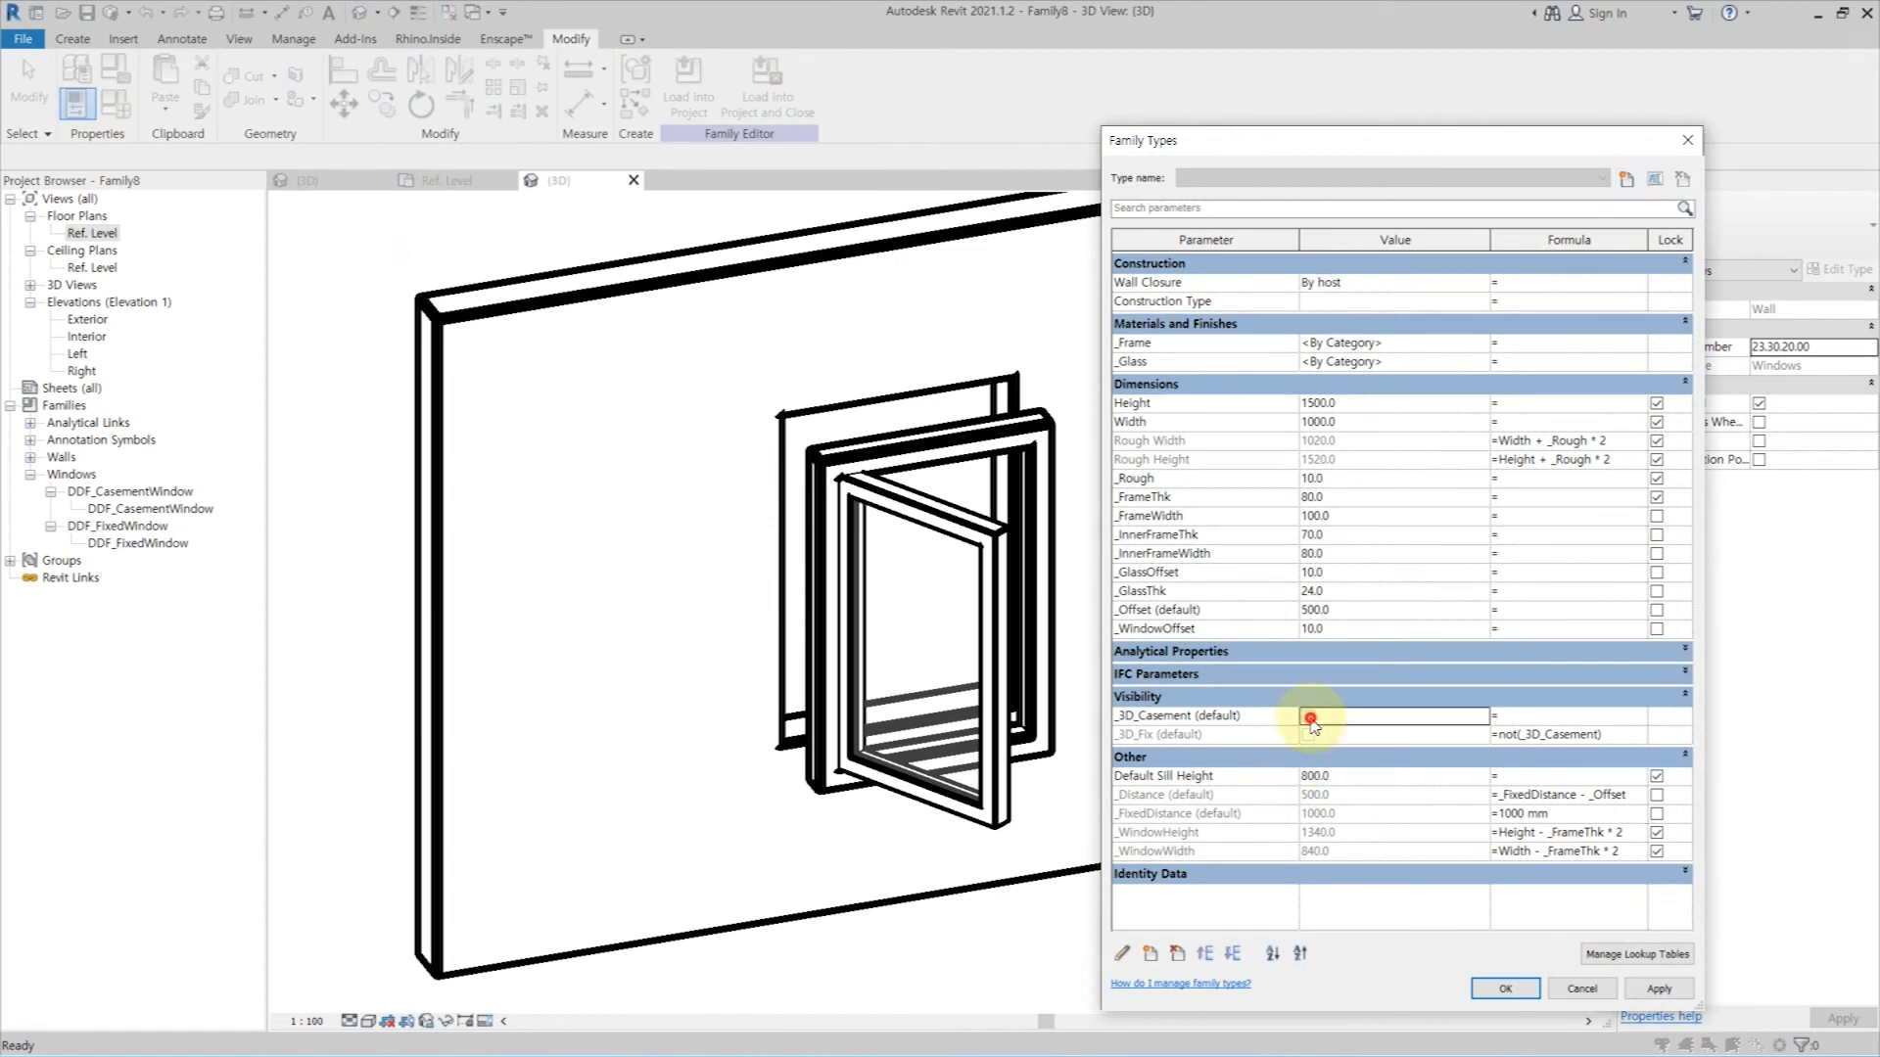
{"action": "left_click", "coordinate": [1657, 989]}
{"action": "left_click", "coordinate": [1308, 715]}
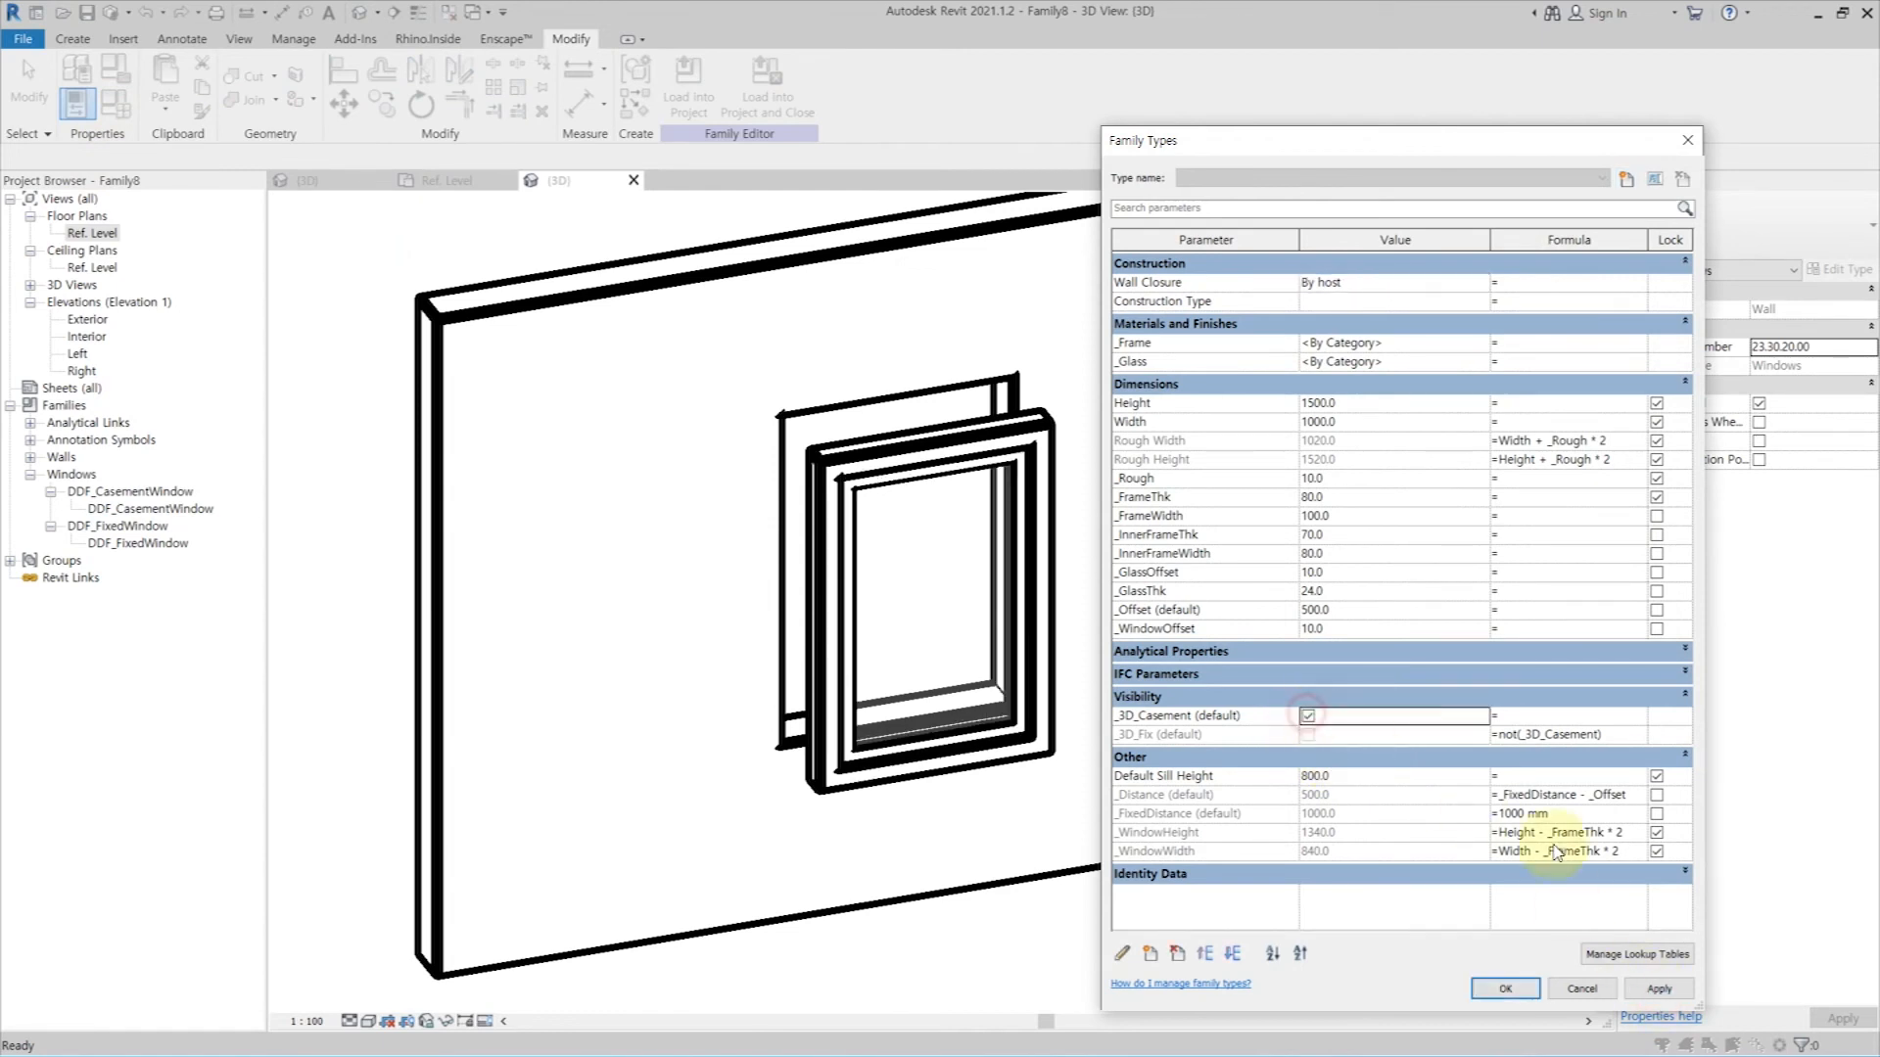
{"action": "left_click", "coordinate": [1644, 991]}
{"action": "left_click", "coordinate": [1498, 989]}
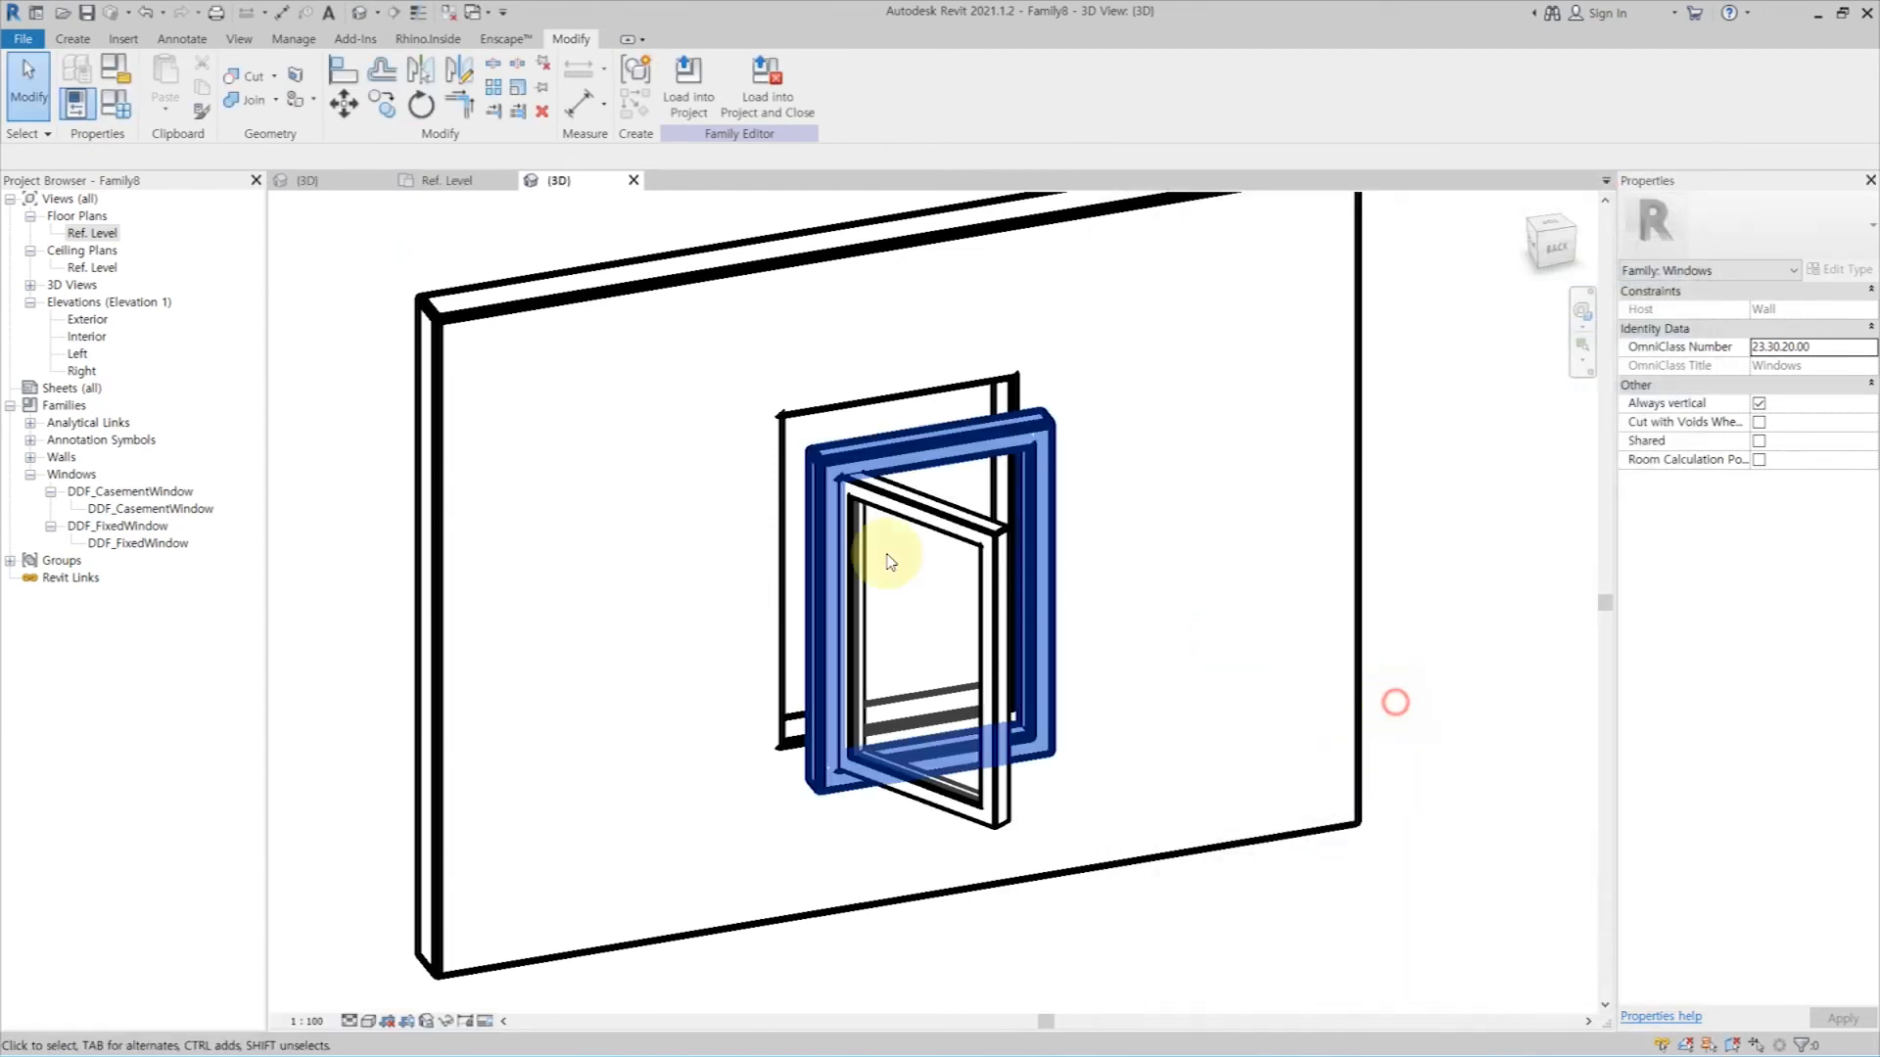
Step: Associate the casement window's _Angle with a new instance parameter _Angle grouped under Dimensions
{"action": "left_click", "coordinate": [884, 548]}
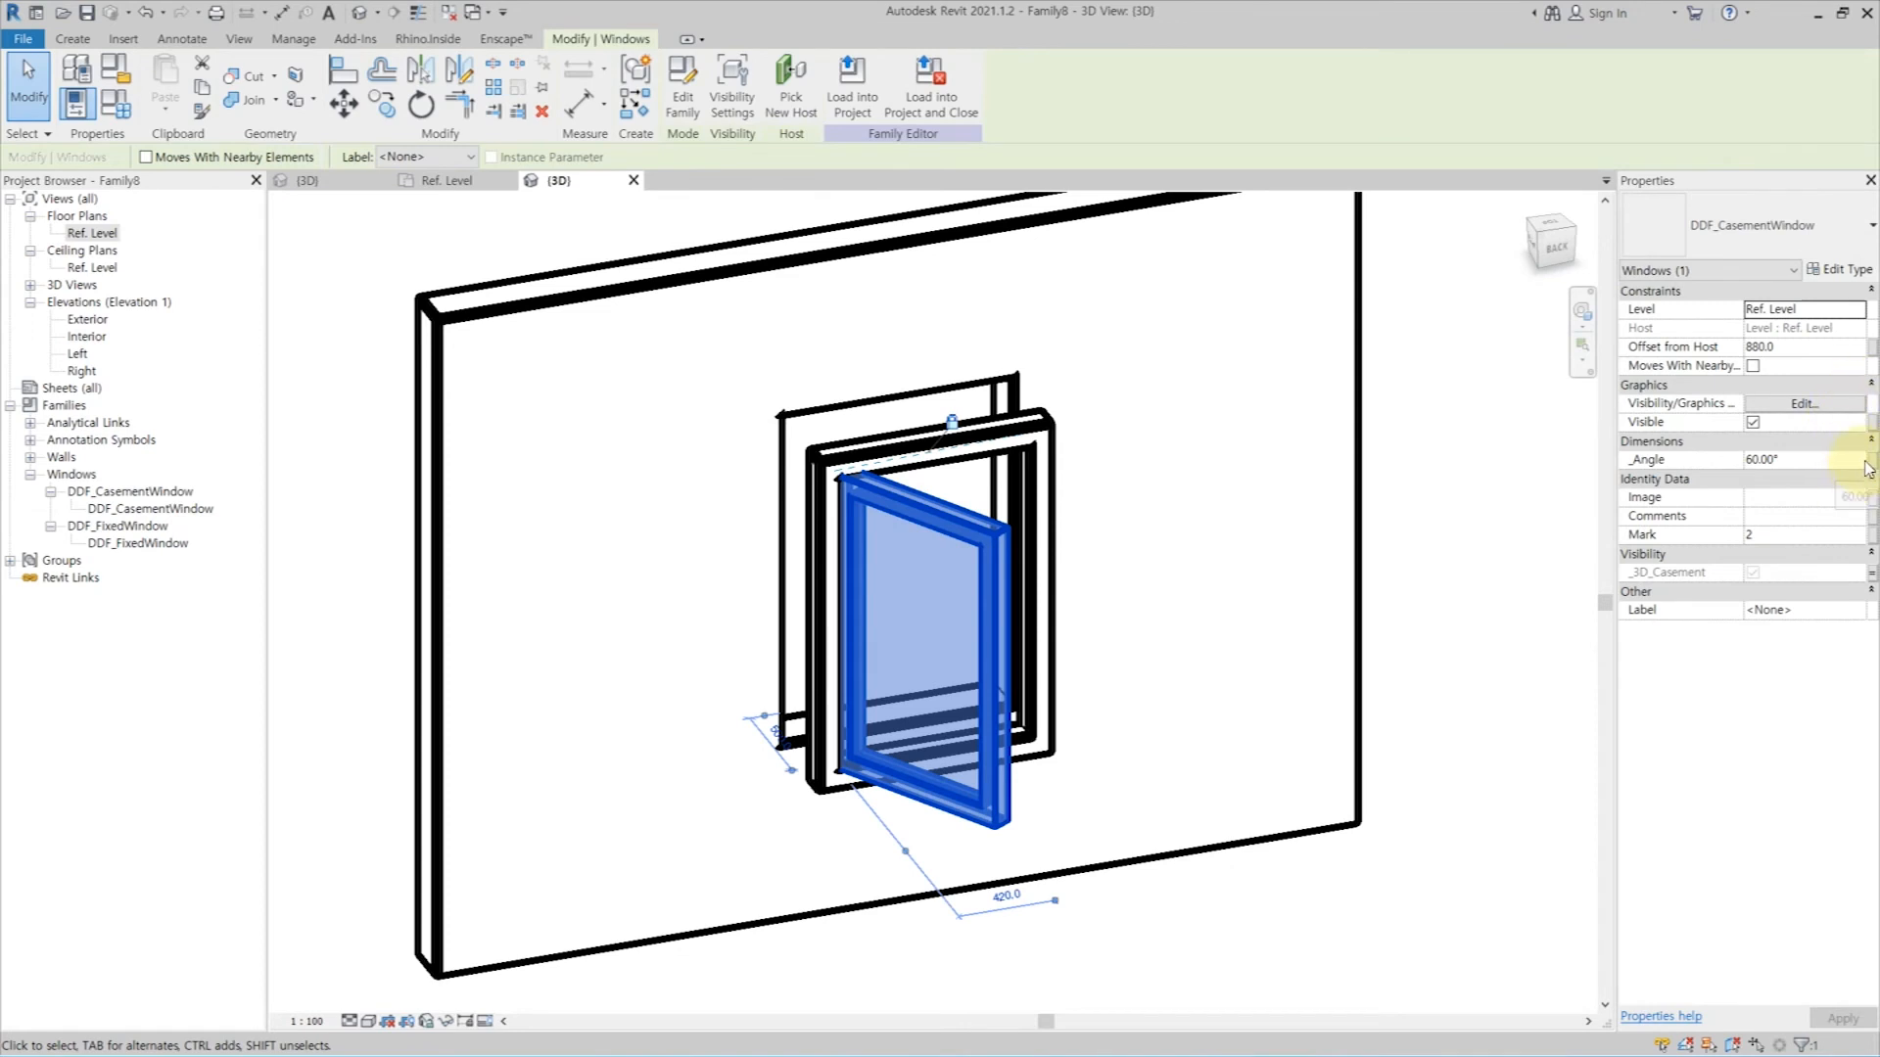
{"action": "left_click", "coordinate": [1868, 469]}
{"action": "left_click", "coordinate": [934, 651]}
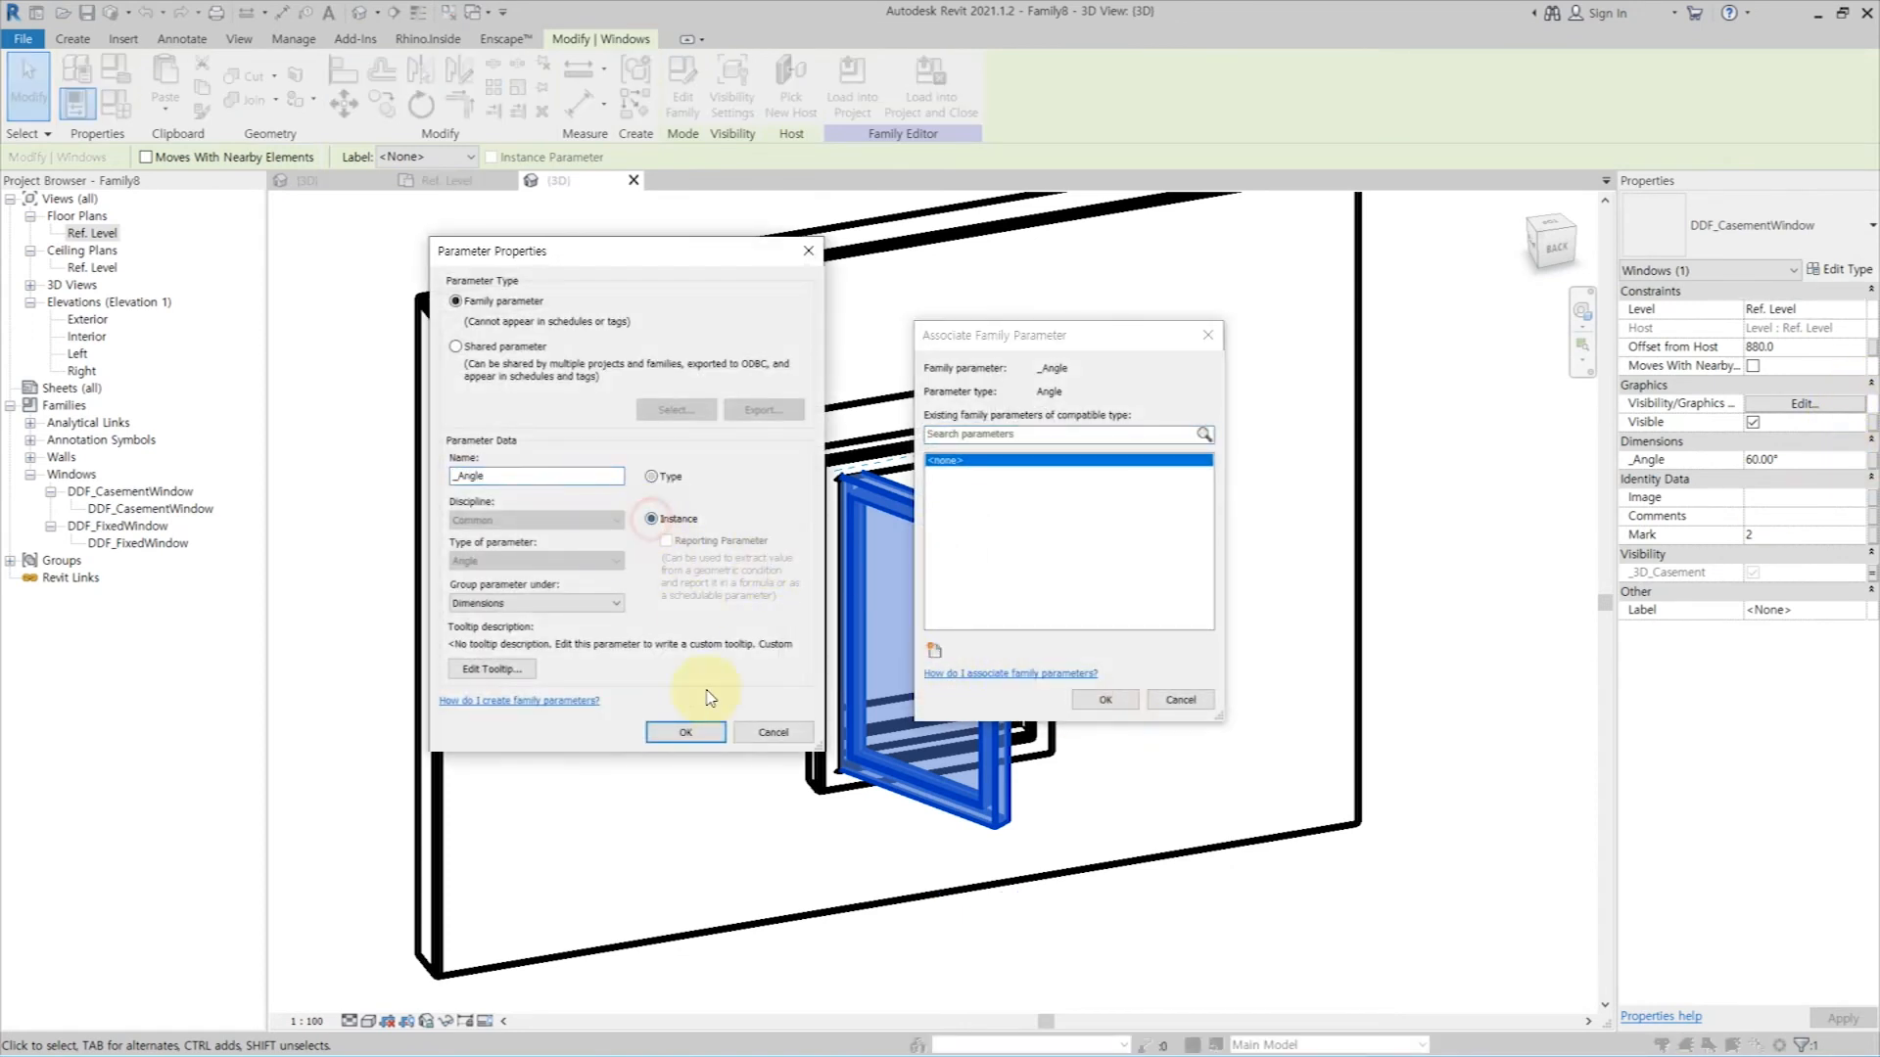
{"action": "left_click", "coordinate": [685, 732]}
{"action": "left_click", "coordinate": [1104, 699]}
{"action": "left_click", "coordinate": [1472, 607]}
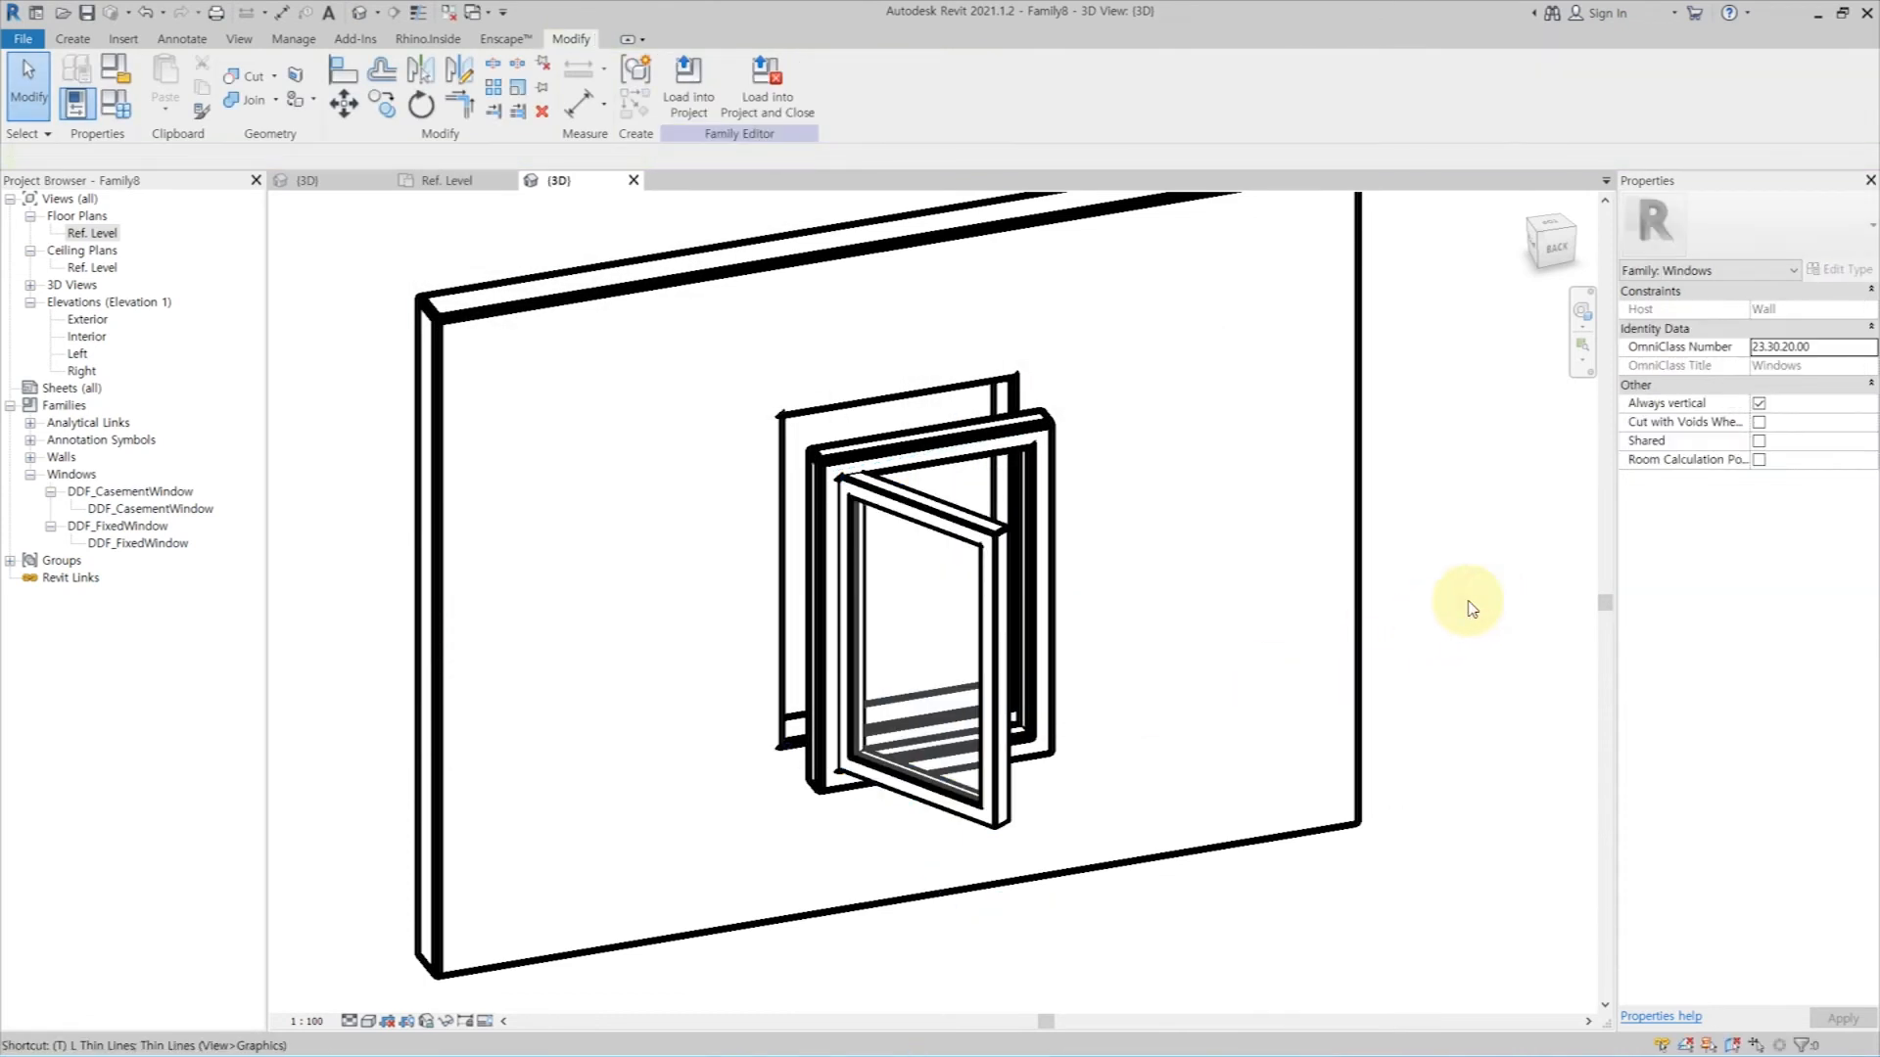
Step: Toggle the thin-line display on and off, and close the inactive views behind the 3D view
{"action": "key", "text": "t"}
{"action": "key", "text": "l"}
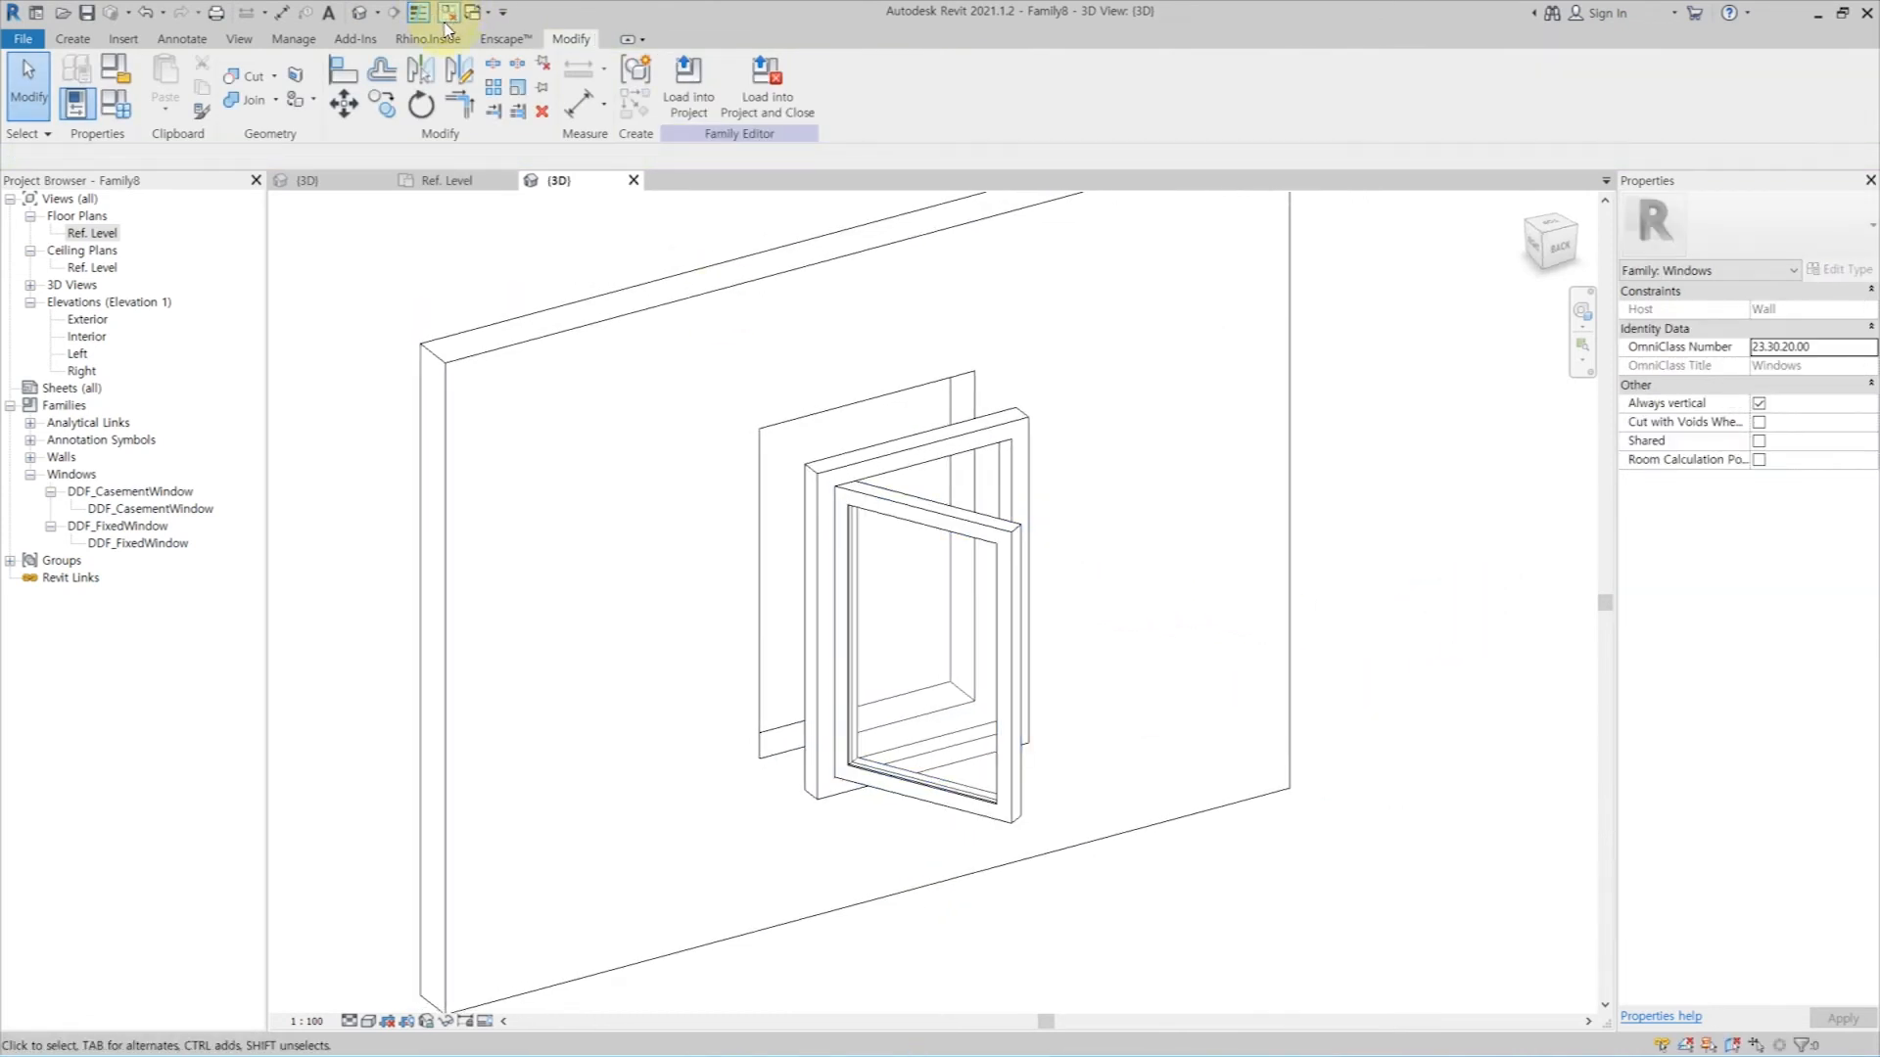
{"action": "left_click", "coordinate": [447, 23]}
{"action": "middle_click_drag", "start_coordinate": [1426, 713], "coordinate": [1397, 705], "text": "shift"}
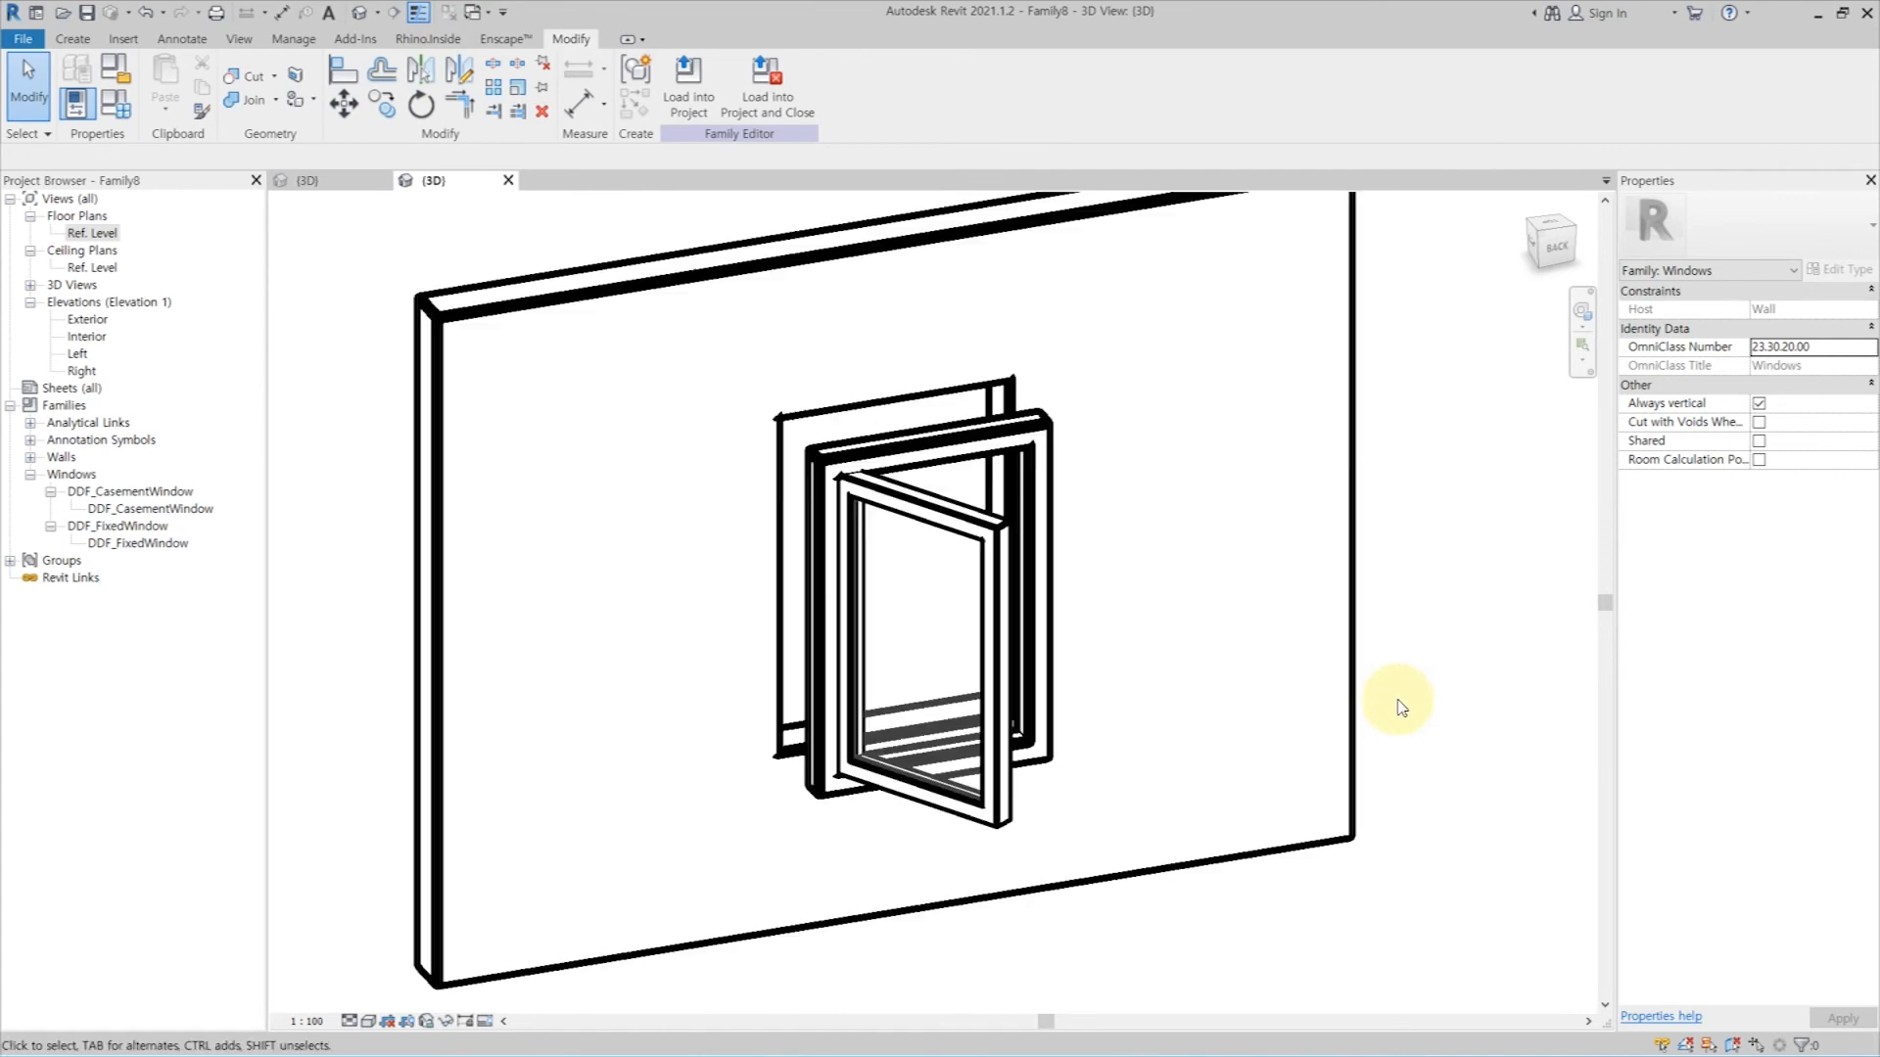
{"action": "middle_click_drag", "start_coordinate": [1251, 616], "coordinate": [1107, 567], "text": "shift"}
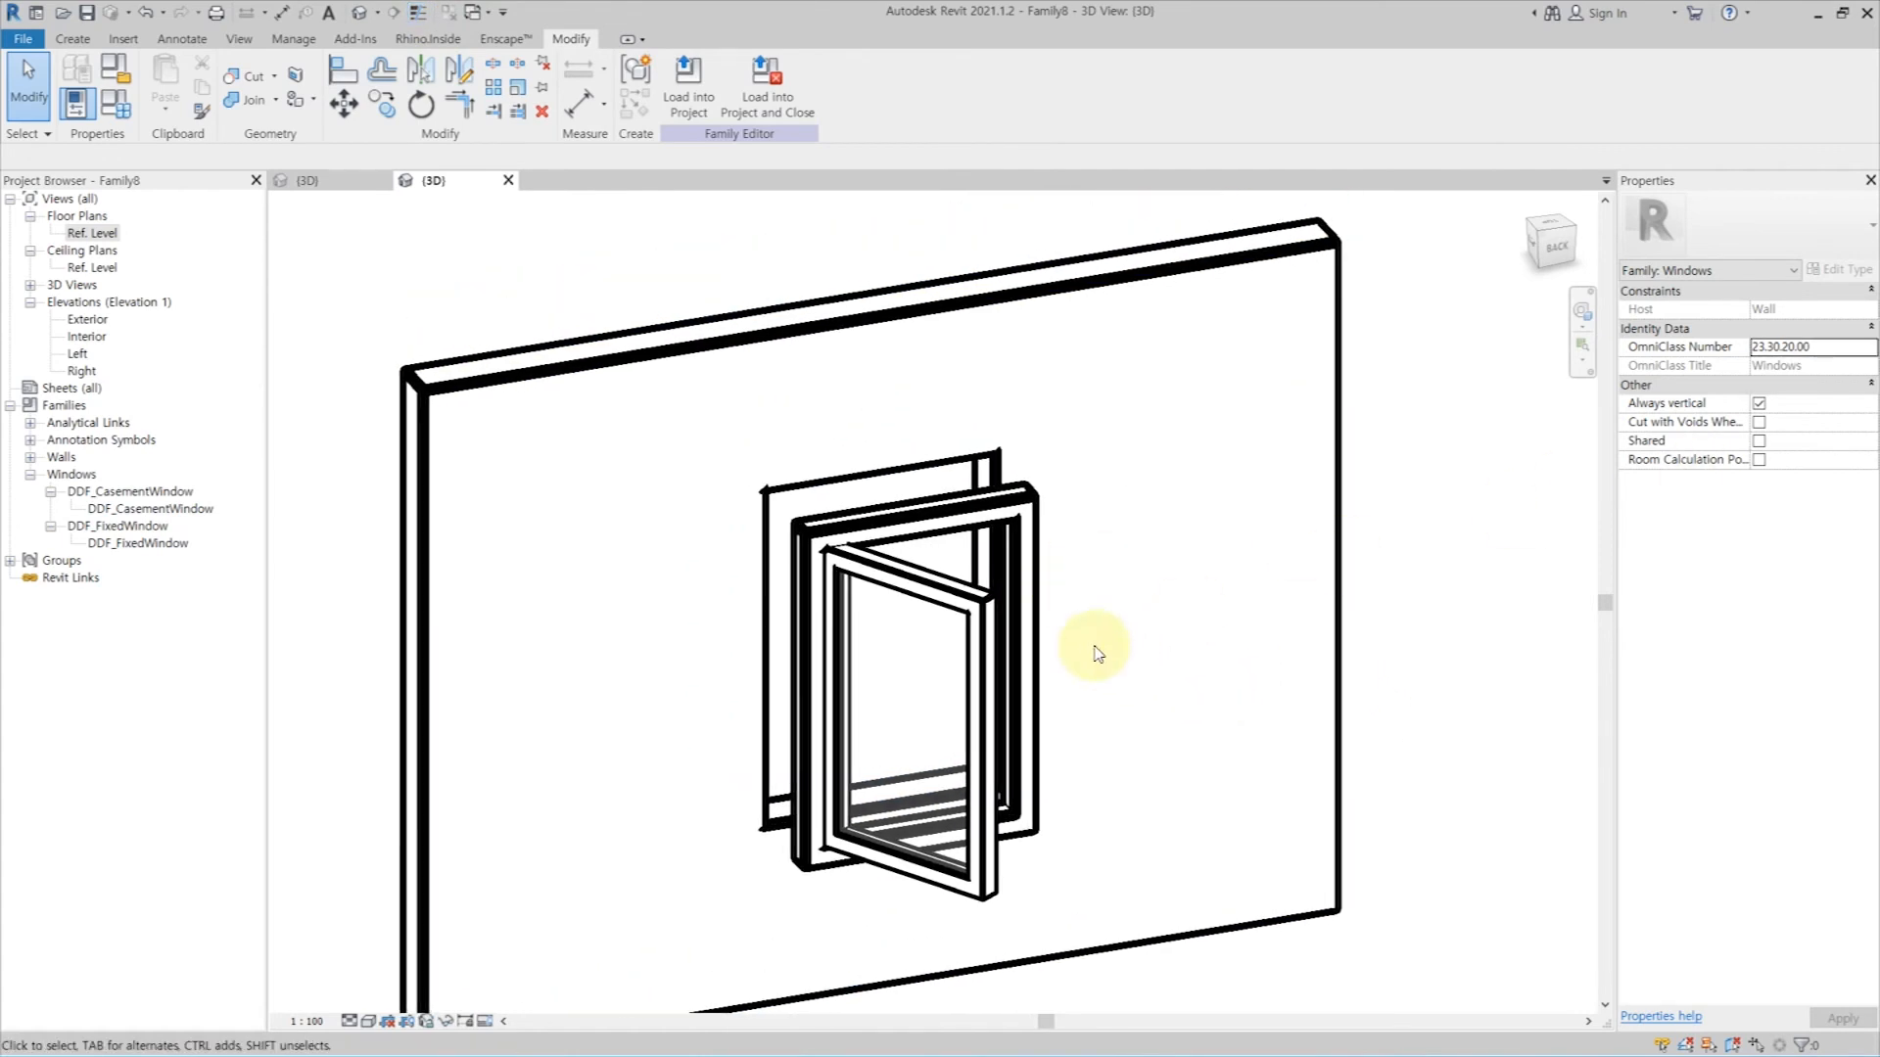
Step: Set _Angle to 15° and change _Offset so the window sits inside the wall opening
{"action": "left_click", "coordinate": [120, 107]}
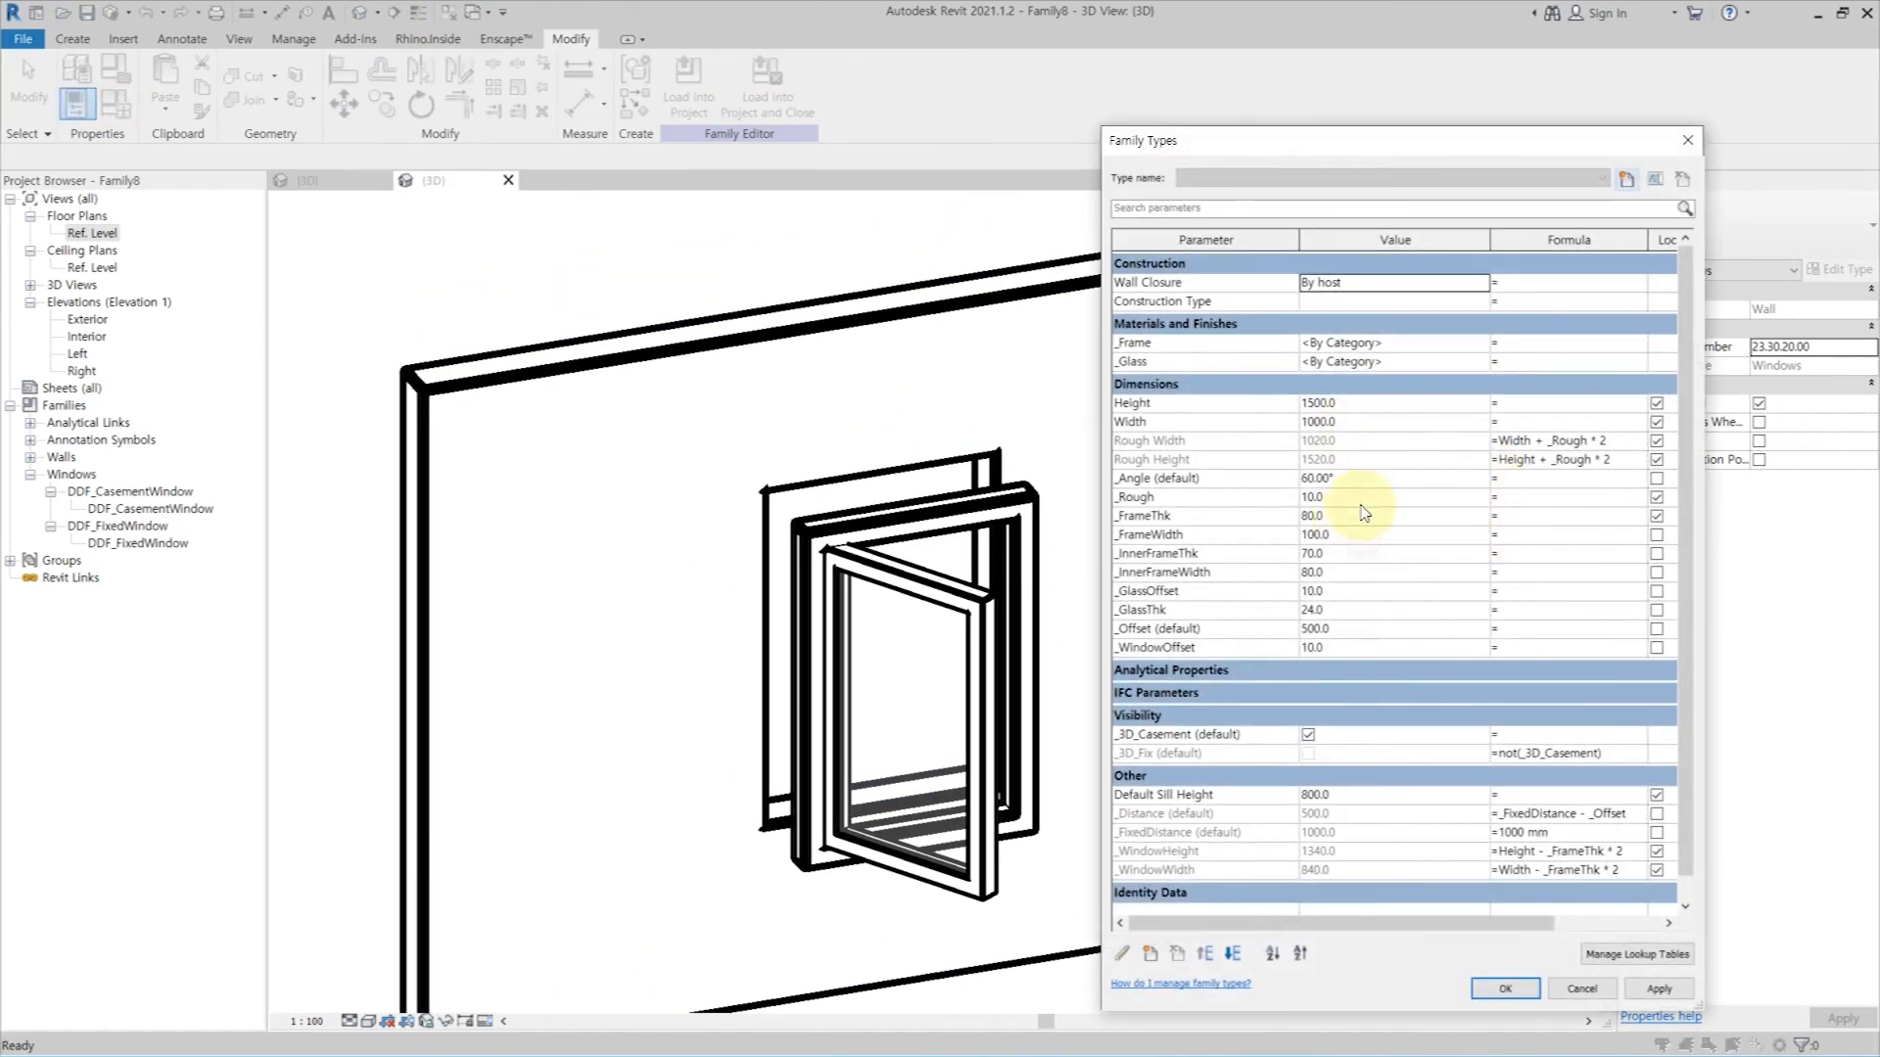
{"action": "left_click", "coordinate": [1377, 480]}
{"action": "left_click", "coordinate": [1650, 985]}
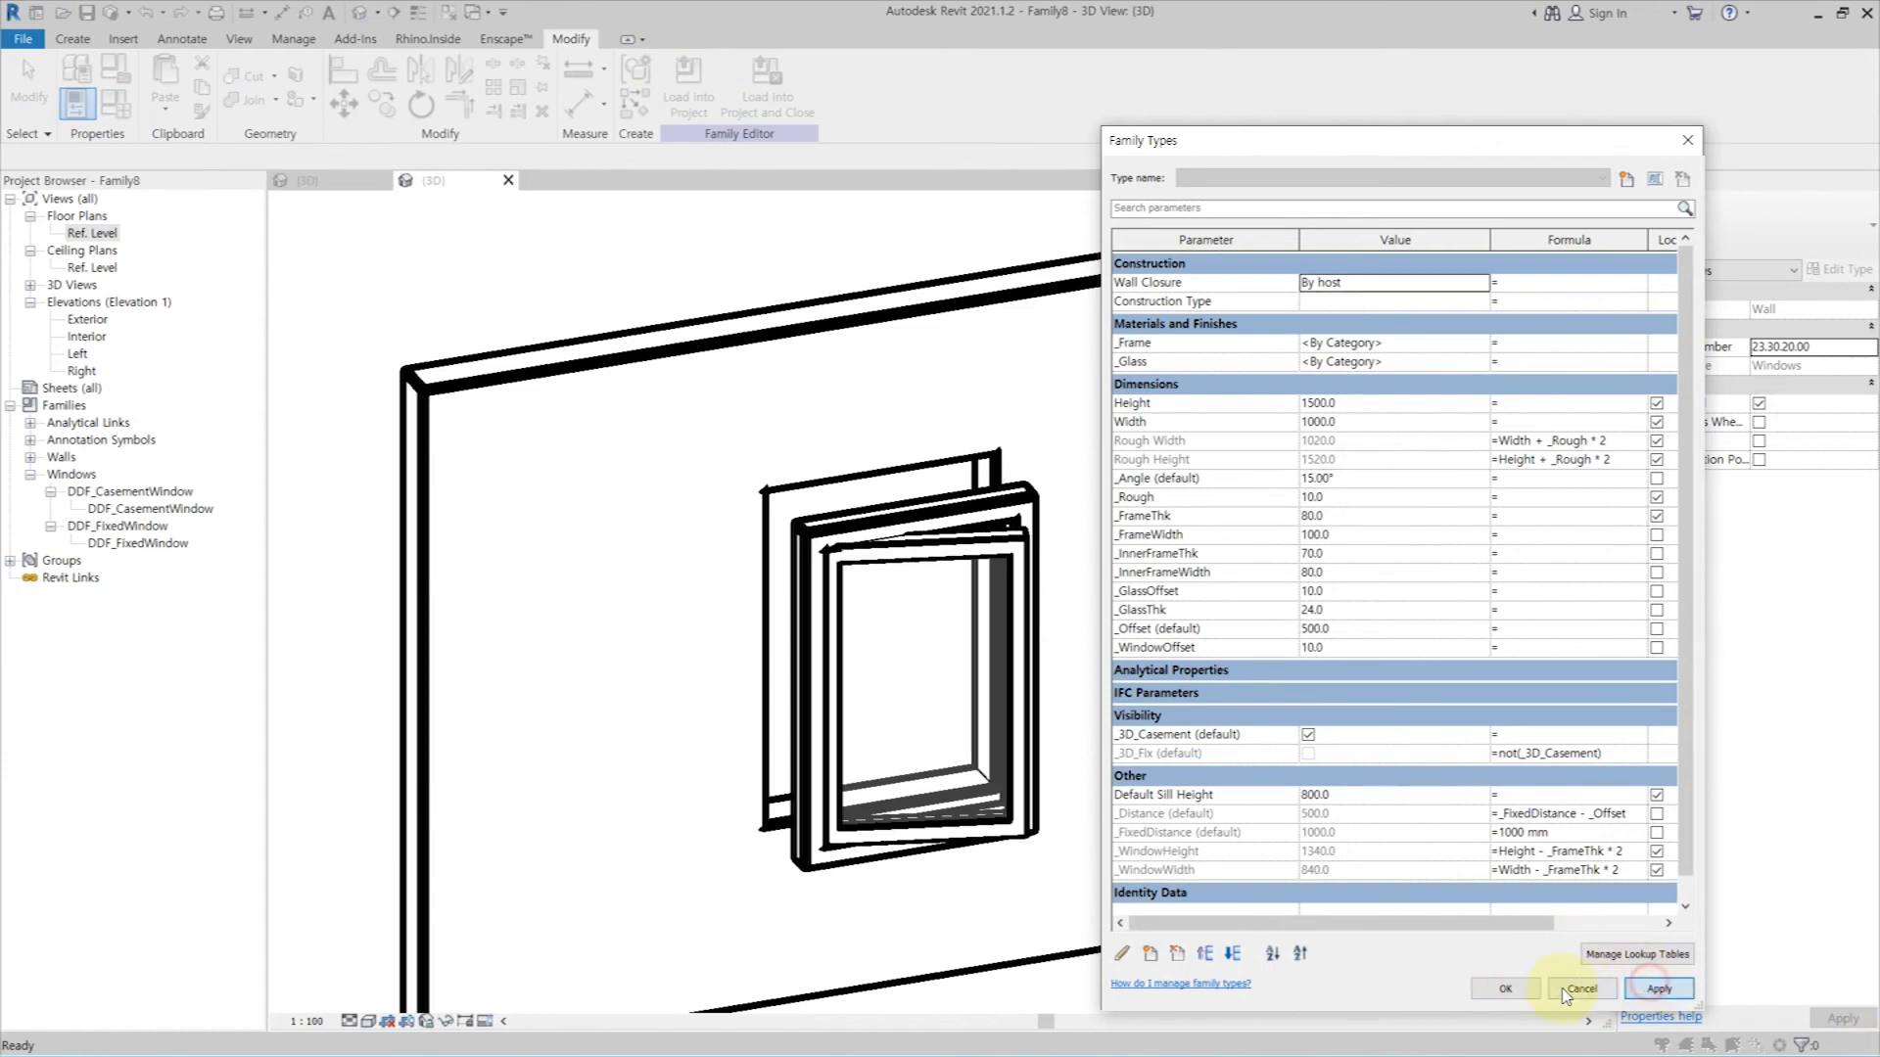
{"action": "left_click", "coordinate": [1358, 631]}
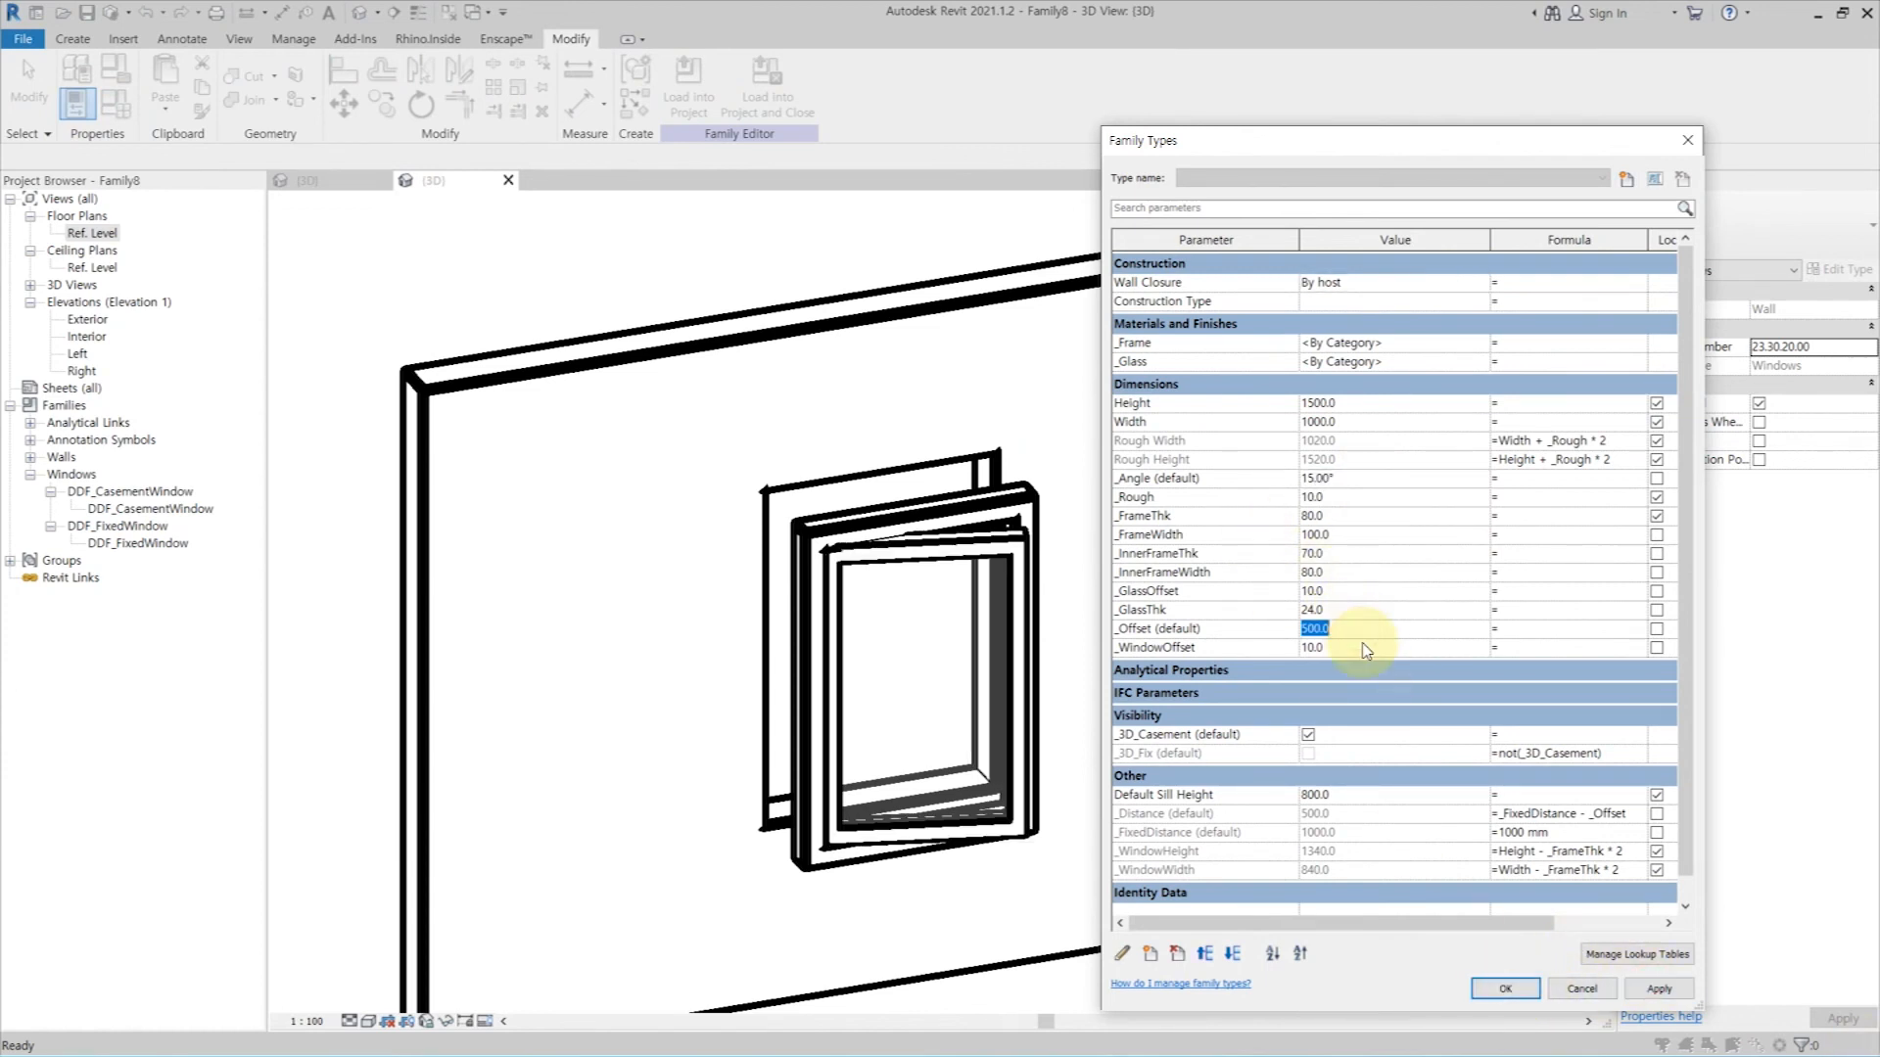
{"action": "left_click", "coordinate": [1683, 996]}
{"action": "left_click", "coordinate": [1513, 990]}
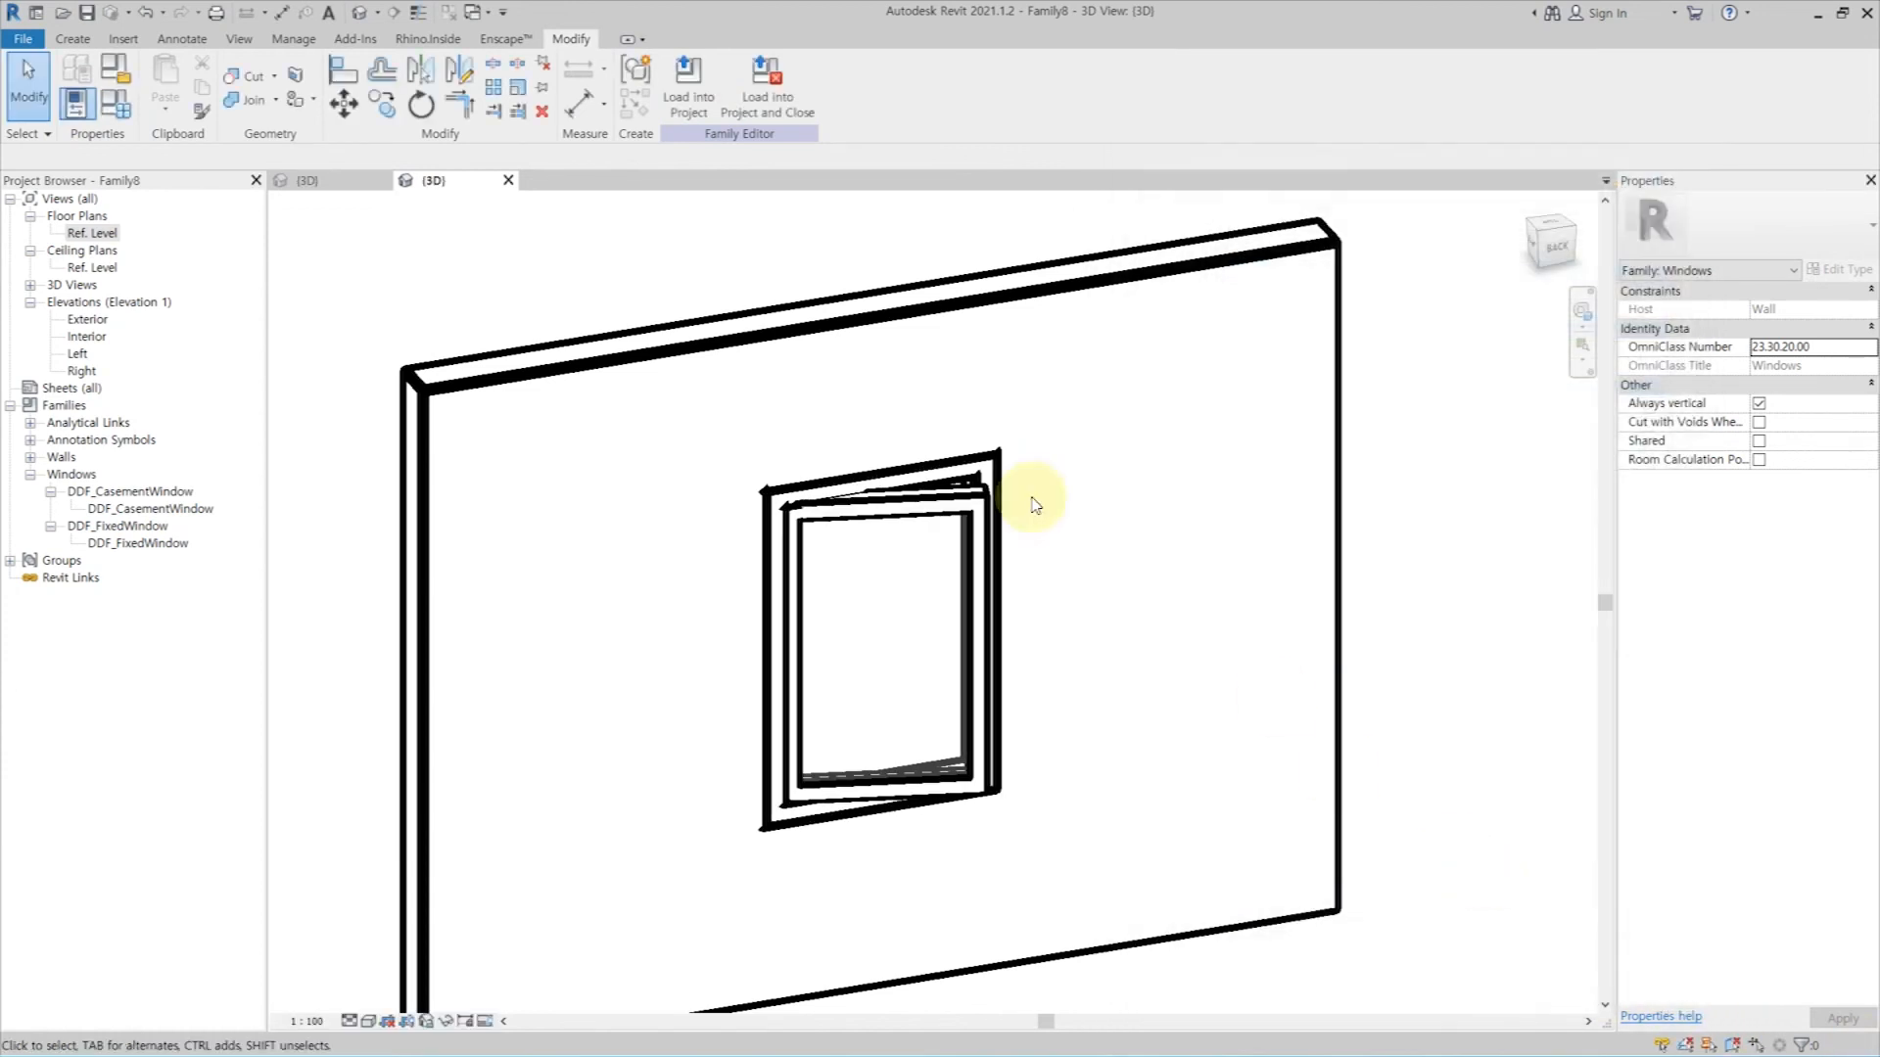
Step: Turn on thin-line display, load the window family into the DDF Template project and close it without saving
{"action": "middle_click_drag", "start_coordinate": [986, 468], "coordinate": [1018, 489], "text": "shift"}
{"action": "key", "text": "t"}
{"action": "key", "text": "l"}
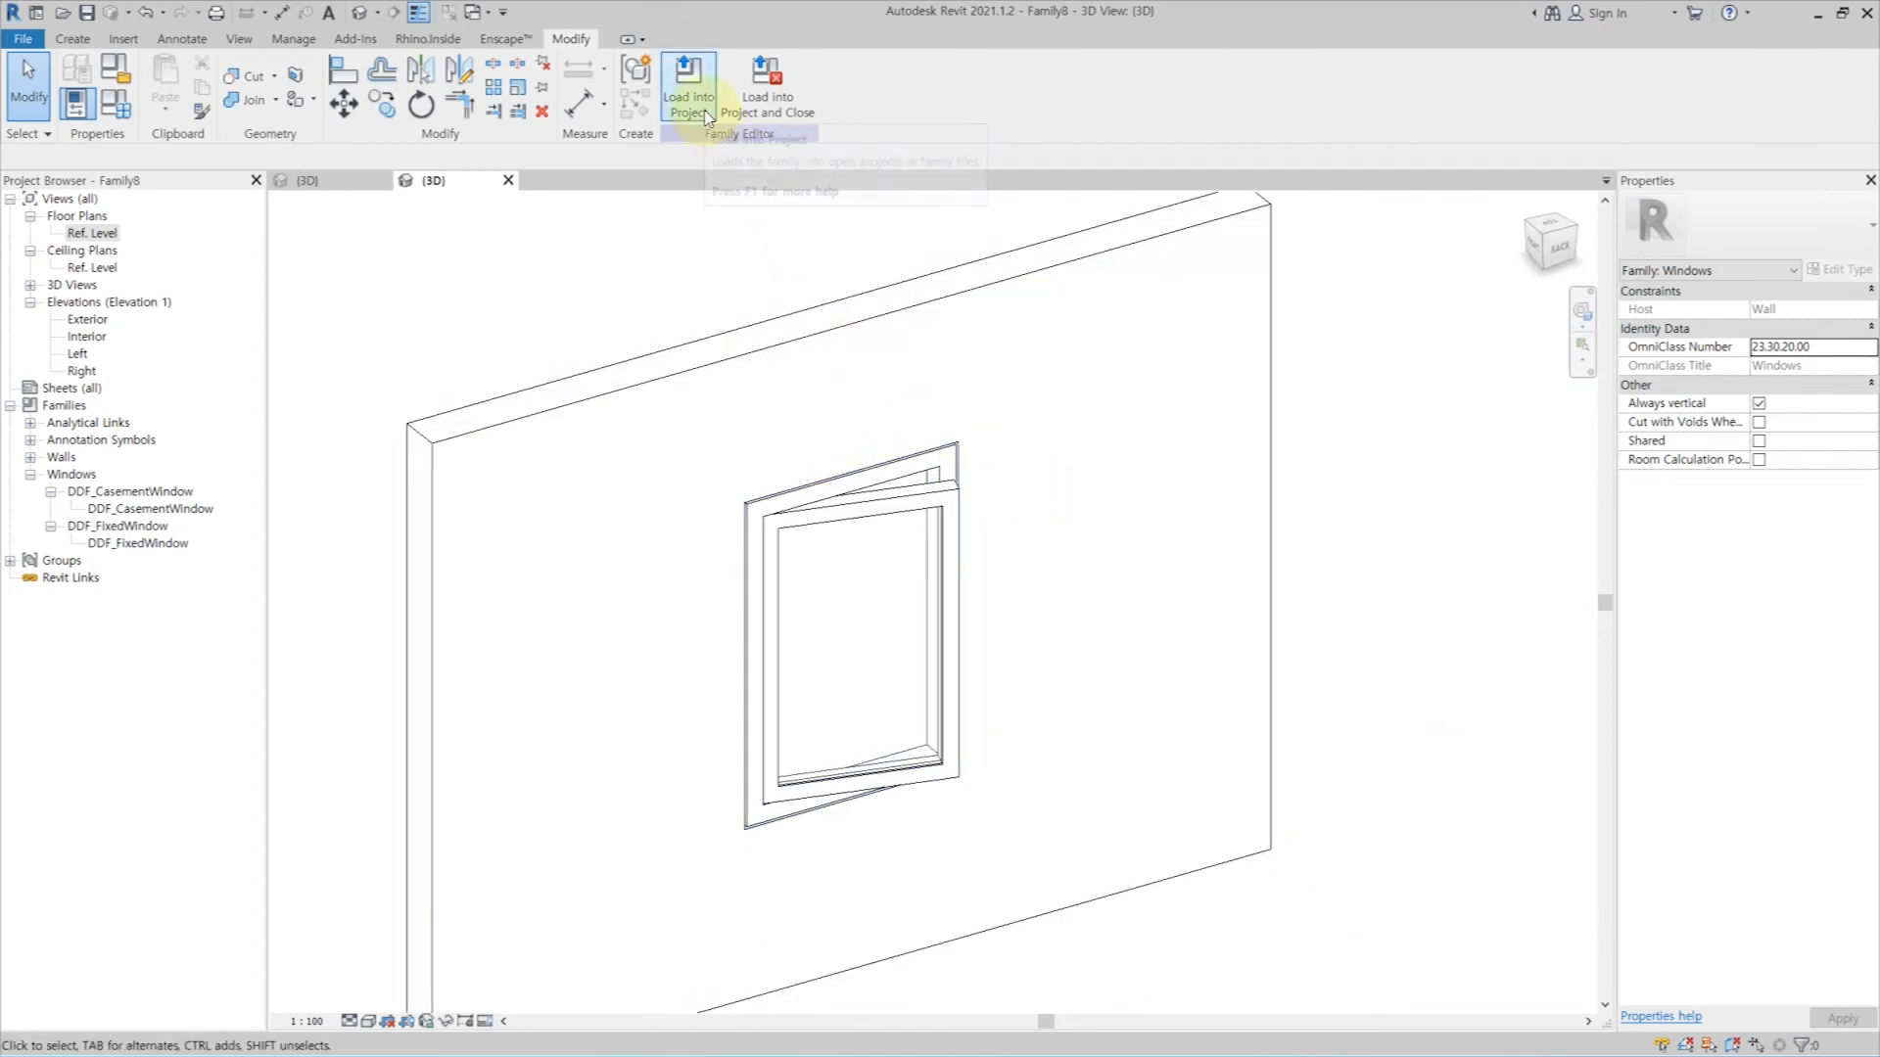
{"action": "left_click", "coordinate": [776, 99]}
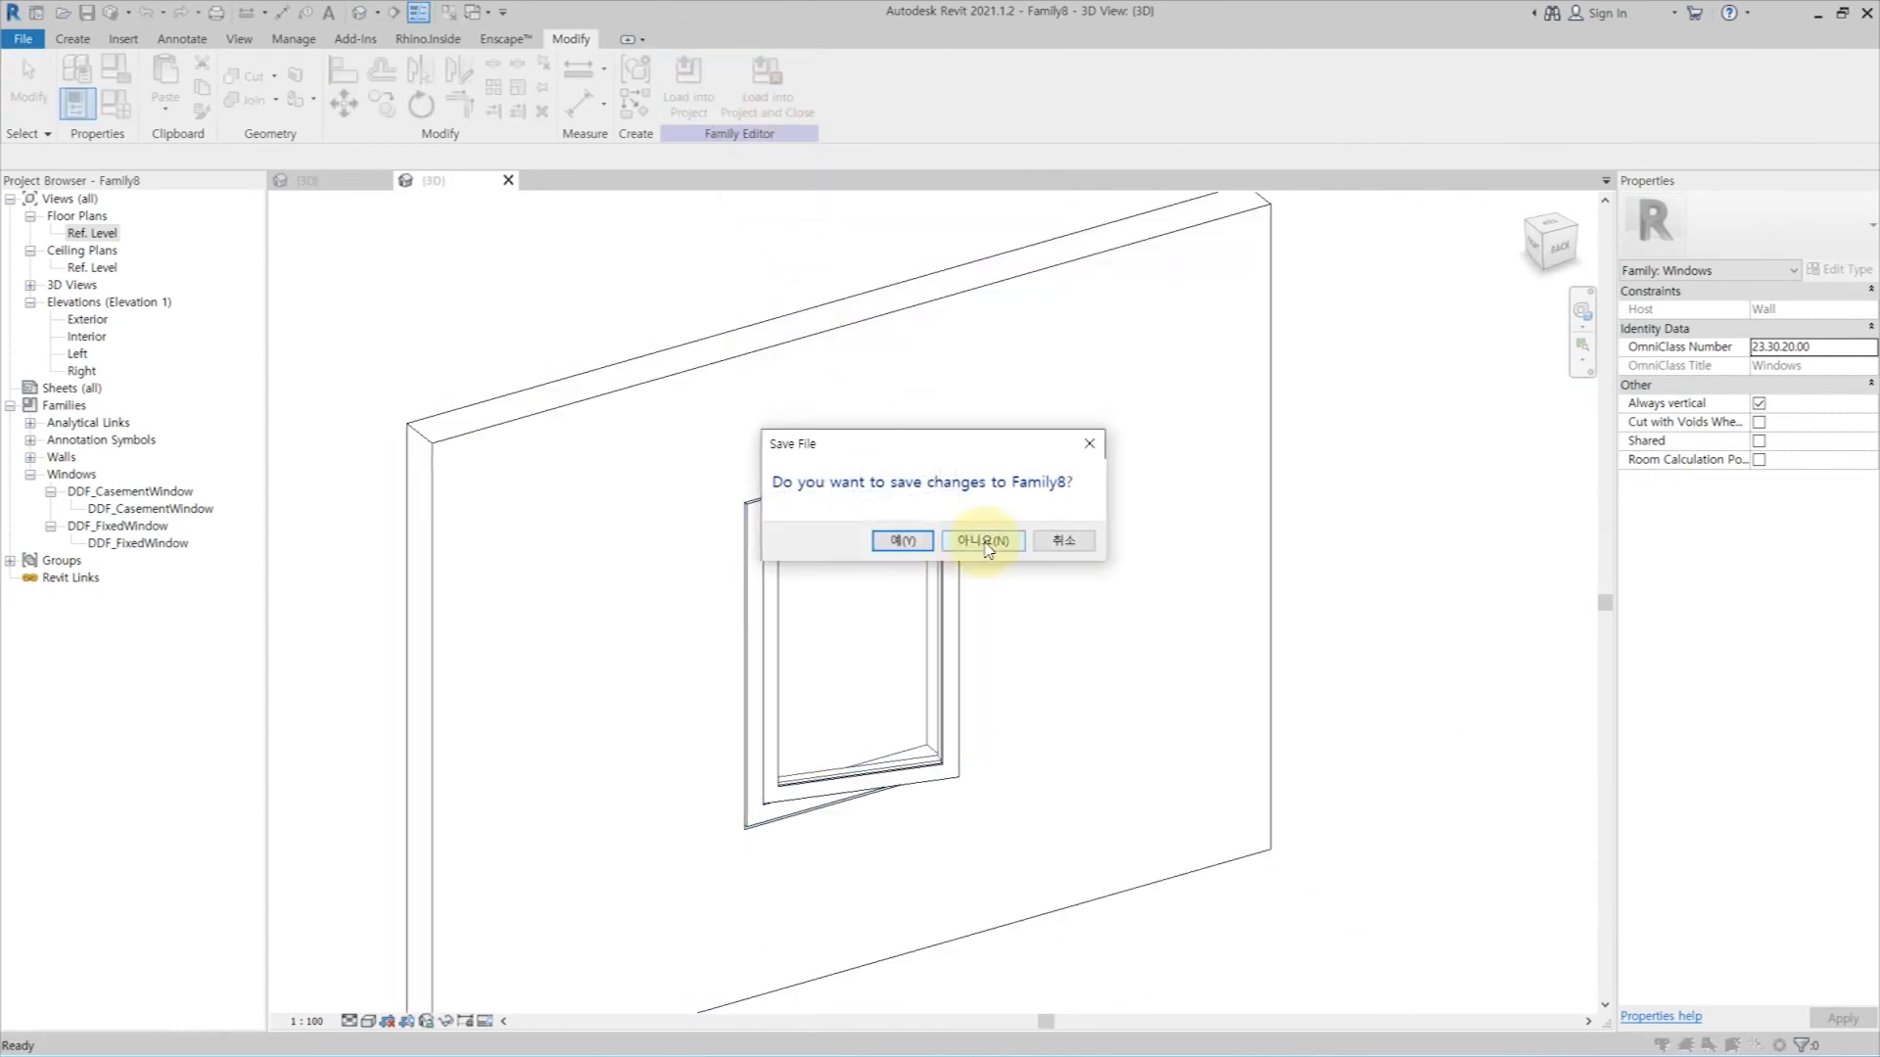
{"action": "left_click", "coordinate": [984, 542]}
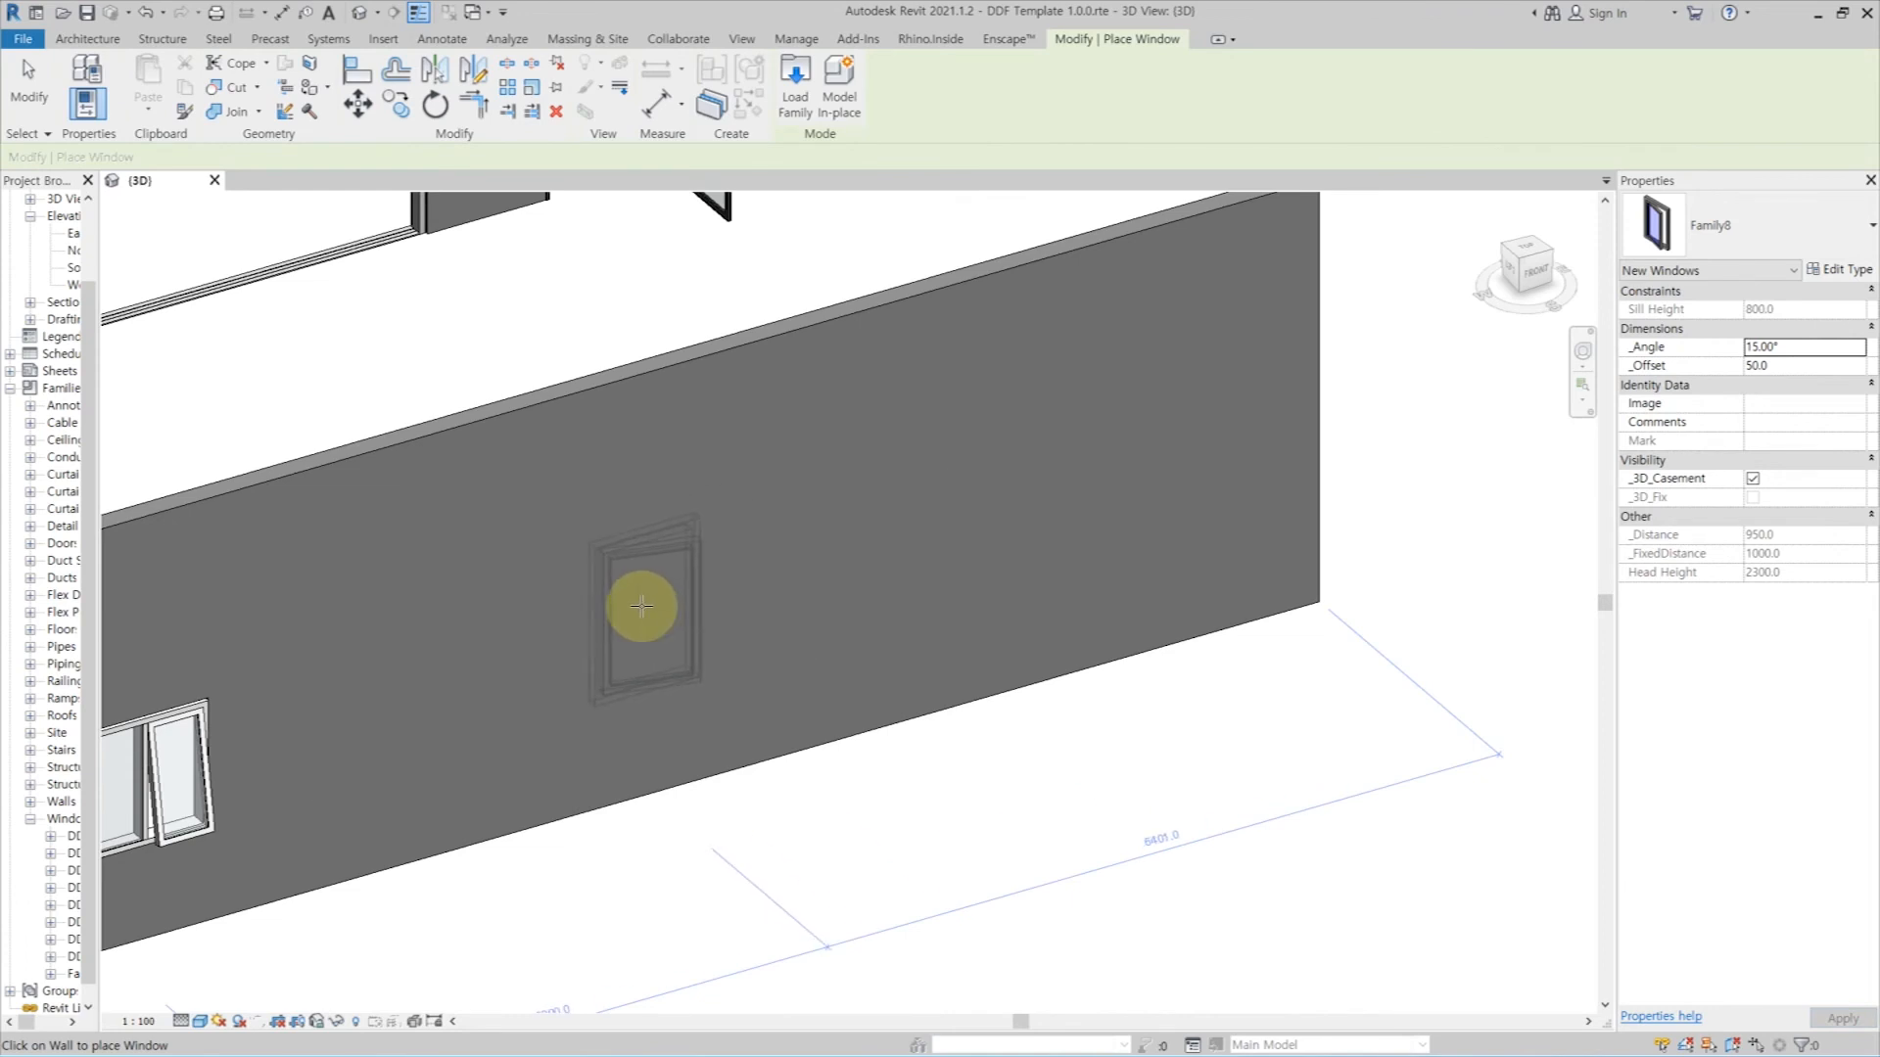
Step: Place one instance of the loaded window in the empty stretch of wall, end placement and widen the project browser
{"action": "left_click", "coordinate": [641, 606]}
{"action": "key", "text": "Escape"}
{"action": "key", "text": "Escape"}
{"action": "left_click_drag", "start_coordinate": [99, 424], "coordinate": [199, 421]}
{"action": "scroll", "coordinate": [819, 608], "scroll_direction": "up", "scroll_amount": 3}
Step: Assign the DDF_PVC material to the placed window's _Frame type parameter
{"action": "left_click", "coordinate": [792, 577]}
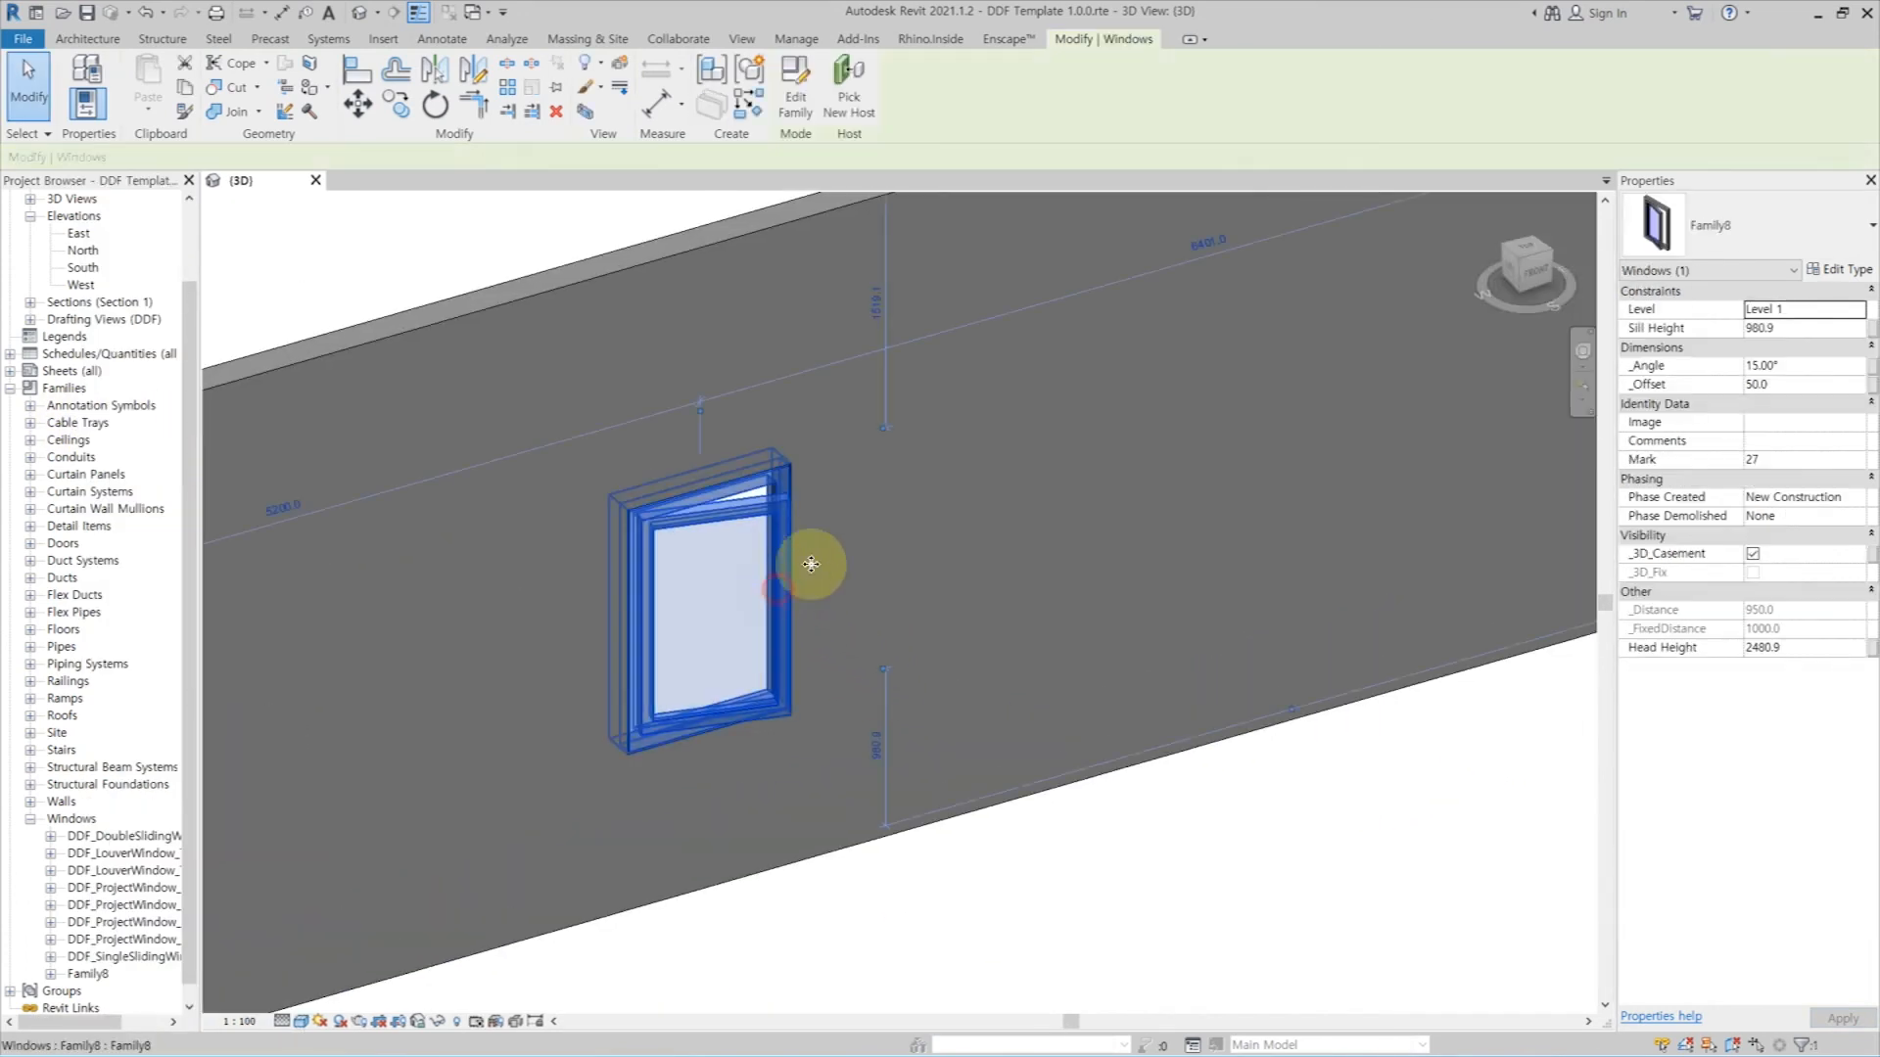
{"action": "left_click", "coordinate": [1839, 269]}
{"action": "left_click", "coordinate": [1730, 473]}
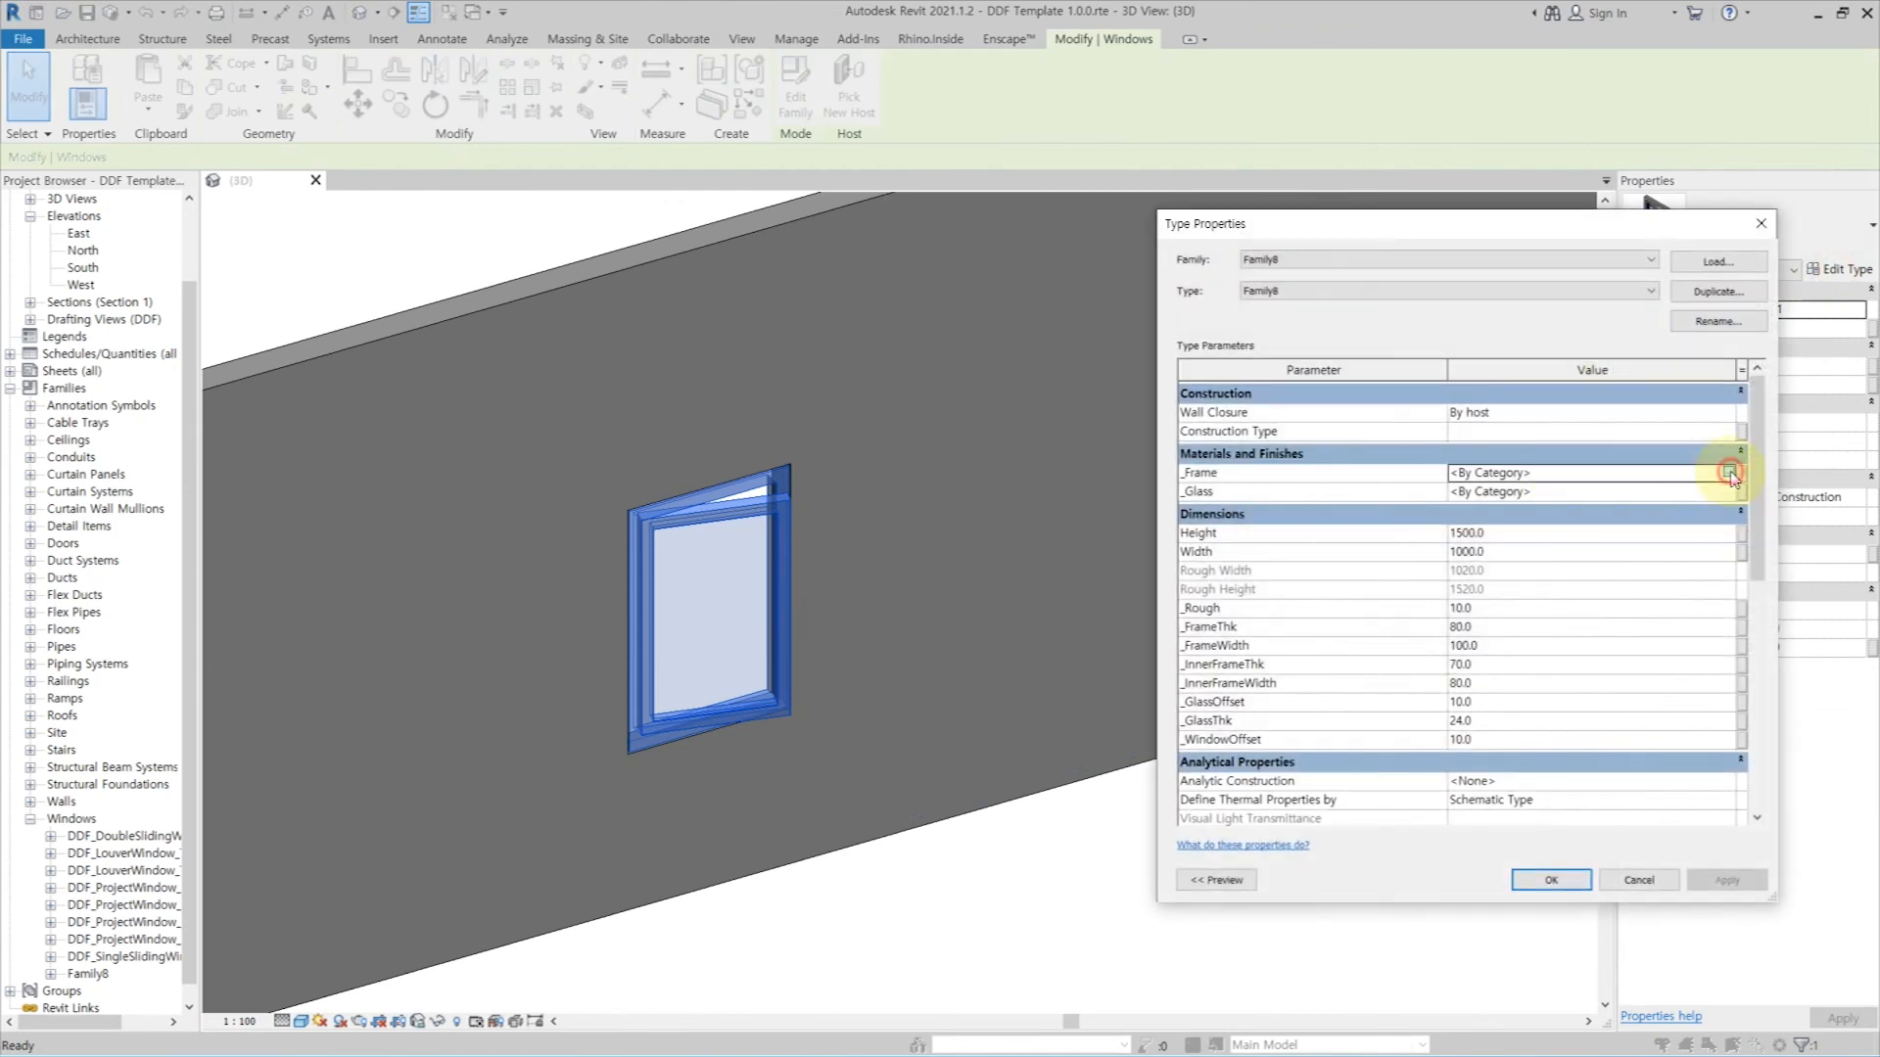
{"action": "left_click", "coordinate": [1730, 474]}
{"action": "left_click", "coordinate": [1322, 665]}
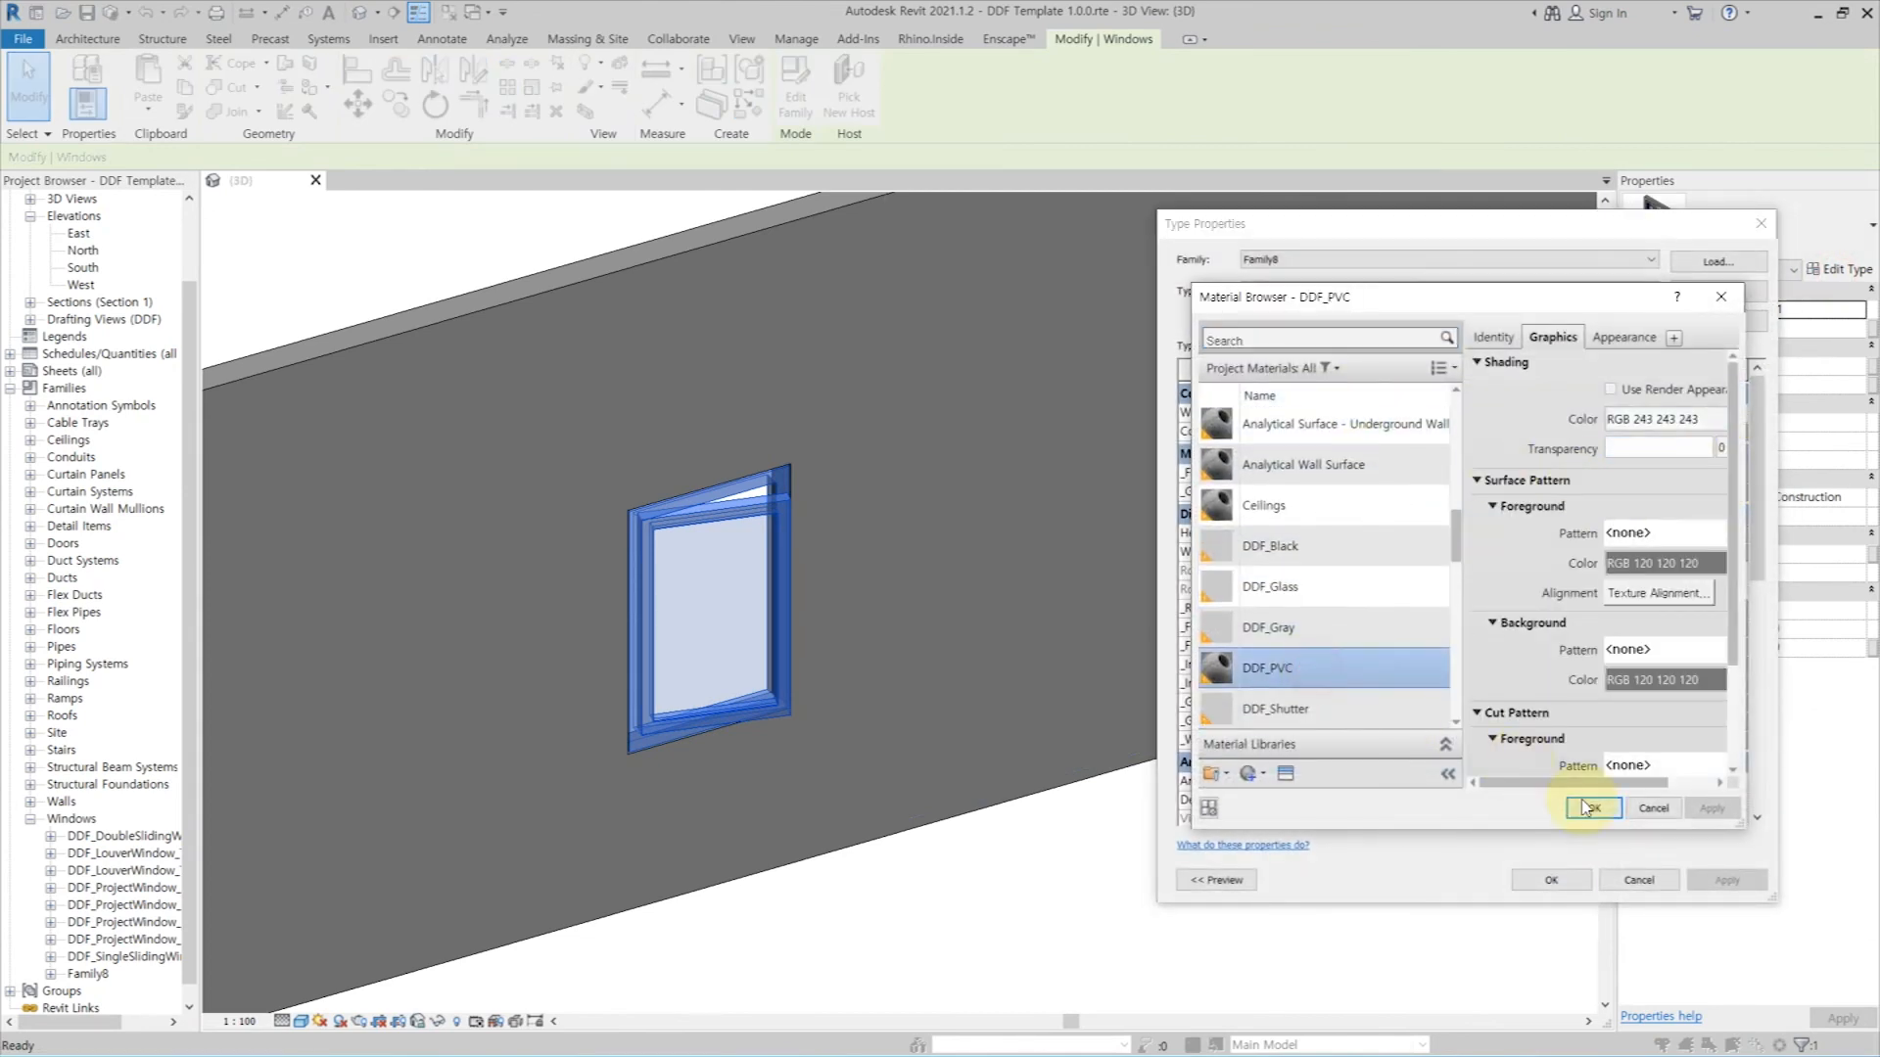
{"action": "left_click", "coordinate": [1587, 808]}
Step: Assign the DDF_Glass material to the _Glass type parameter, apply the type changes and check the window in the 3D view
{"action": "left_click", "coordinate": [1730, 478]}
{"action": "scroll", "coordinate": [1354, 497], "scroll_direction": "down", "scroll_amount": 2}
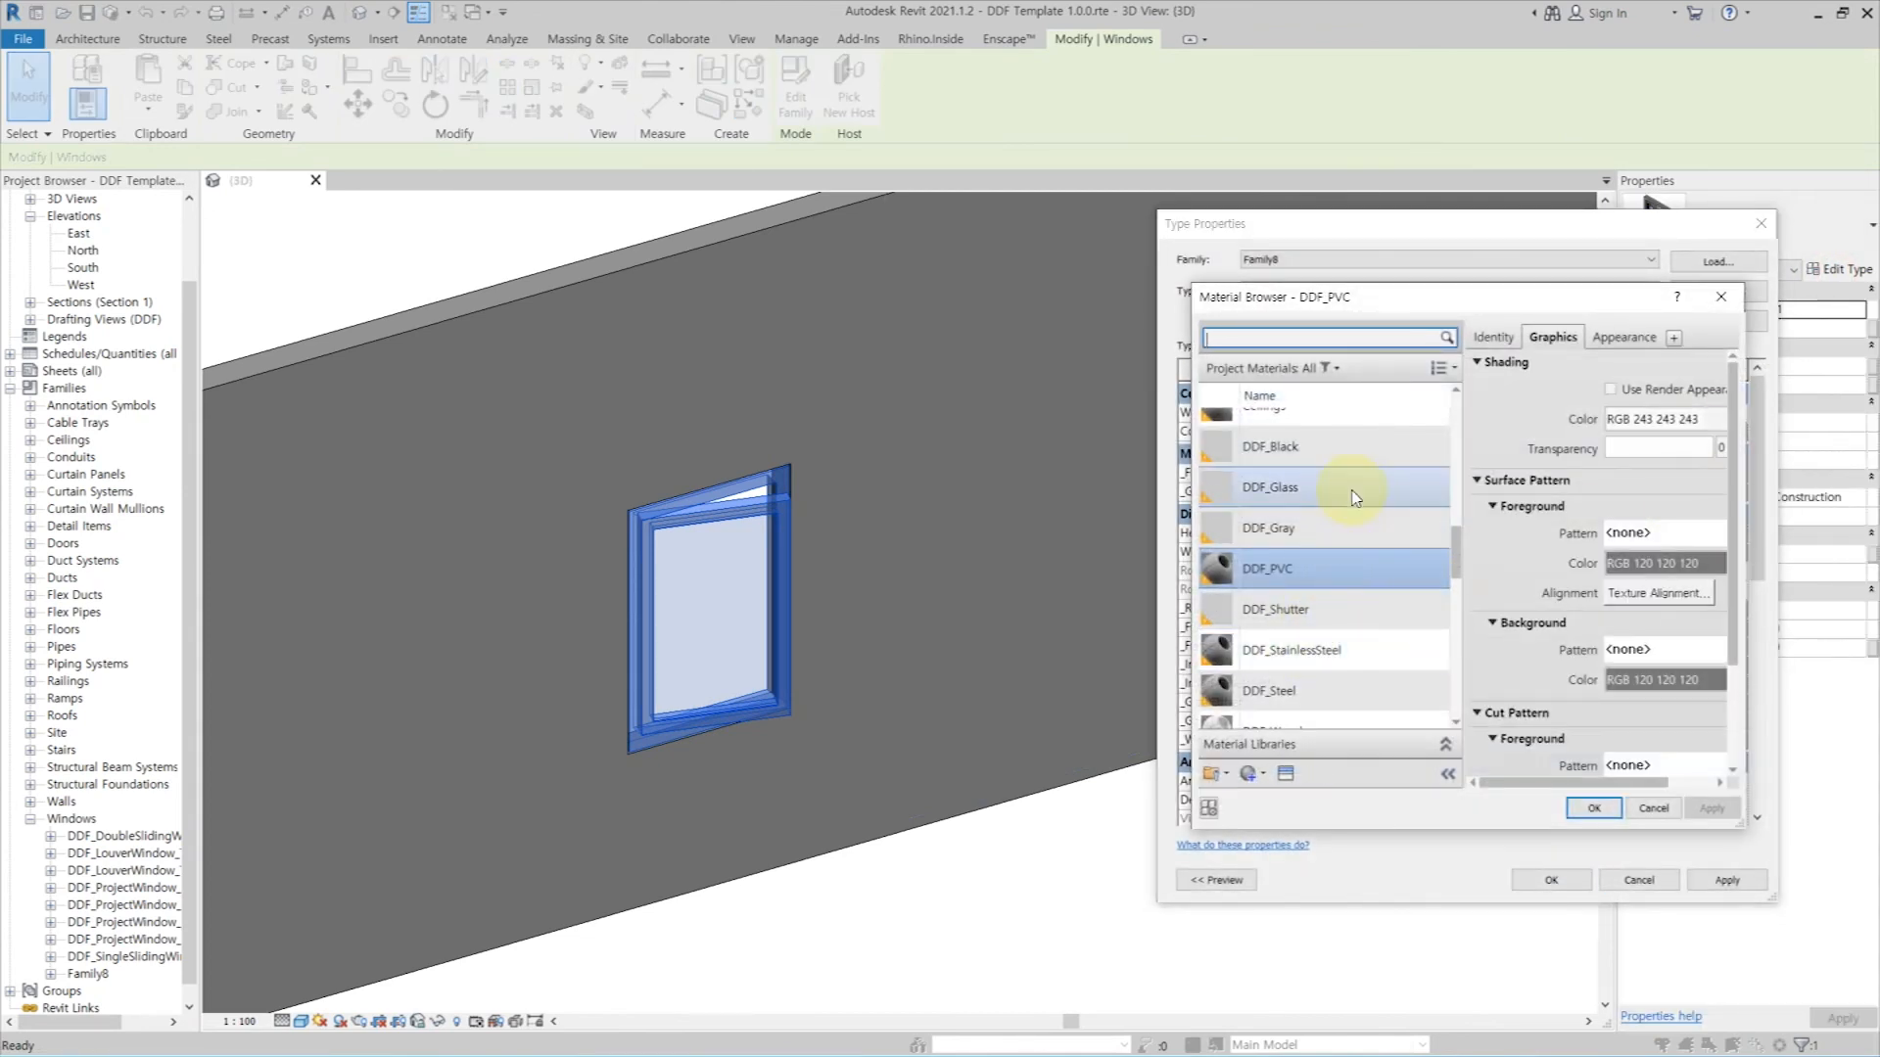
{"action": "left_click", "coordinate": [1354, 497]}
{"action": "left_click", "coordinate": [1593, 808]}
{"action": "left_click", "coordinate": [1727, 880]}
{"action": "left_click", "coordinate": [1551, 880]}
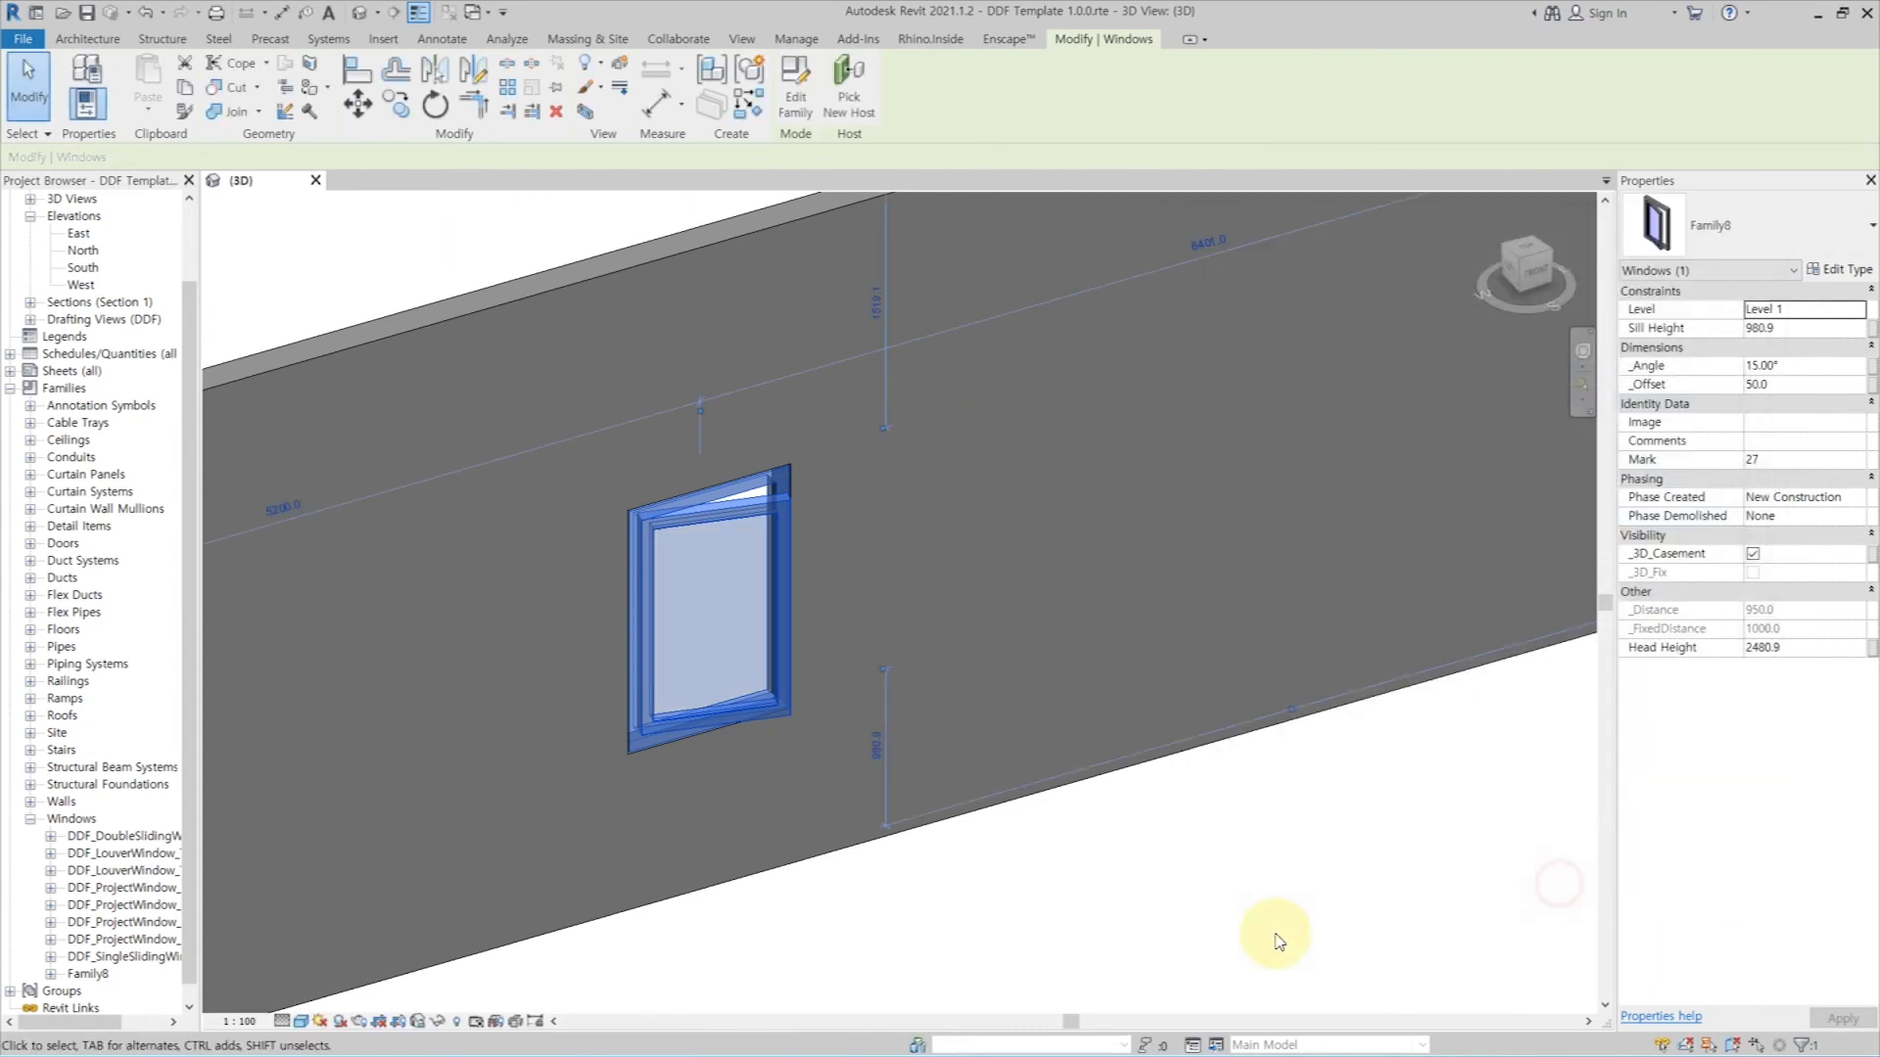
{"action": "left_click", "coordinate": [1173, 850]}
{"action": "middle_click_drag", "start_coordinate": [1176, 848], "coordinate": [1200, 815], "text": "shift"}
{"action": "middle_click_drag", "start_coordinate": [877, 604], "coordinate": [1005, 648]}
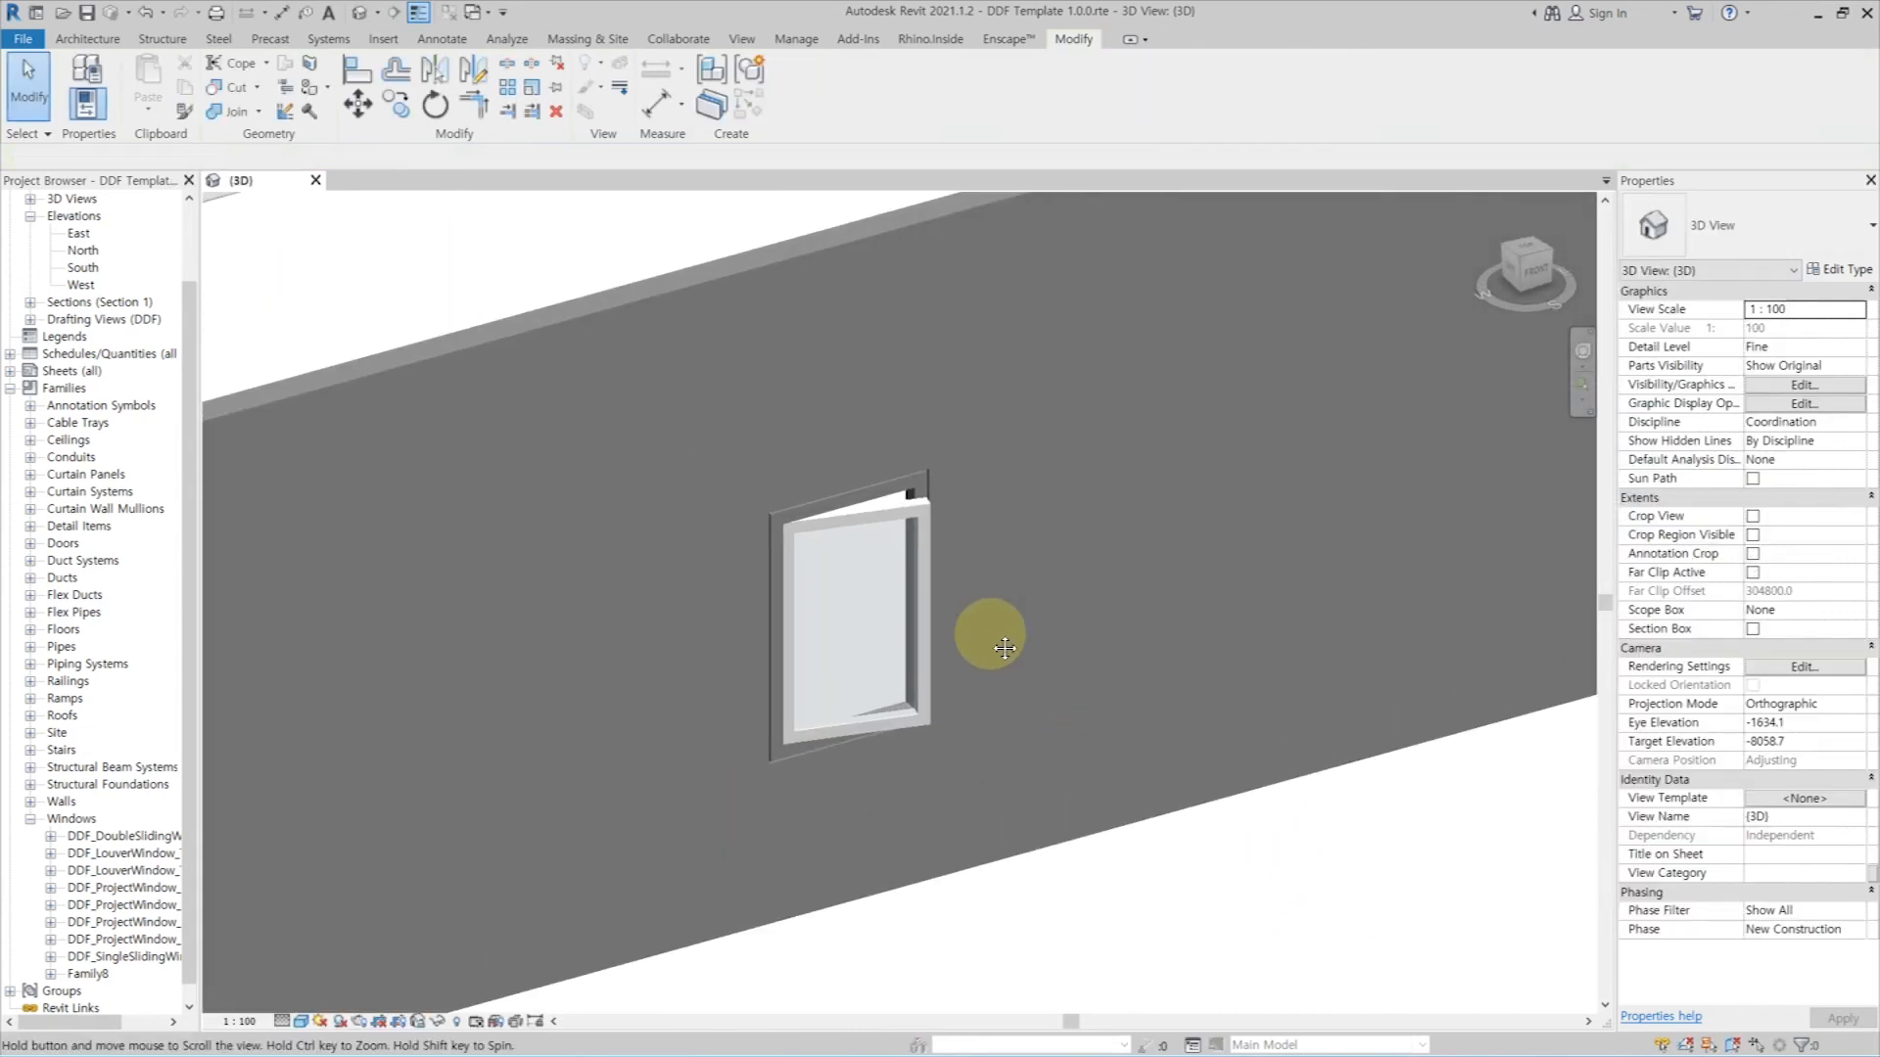
{"action": "scroll", "coordinate": [991, 637], "scroll_direction": "up", "scroll_amount": 2}
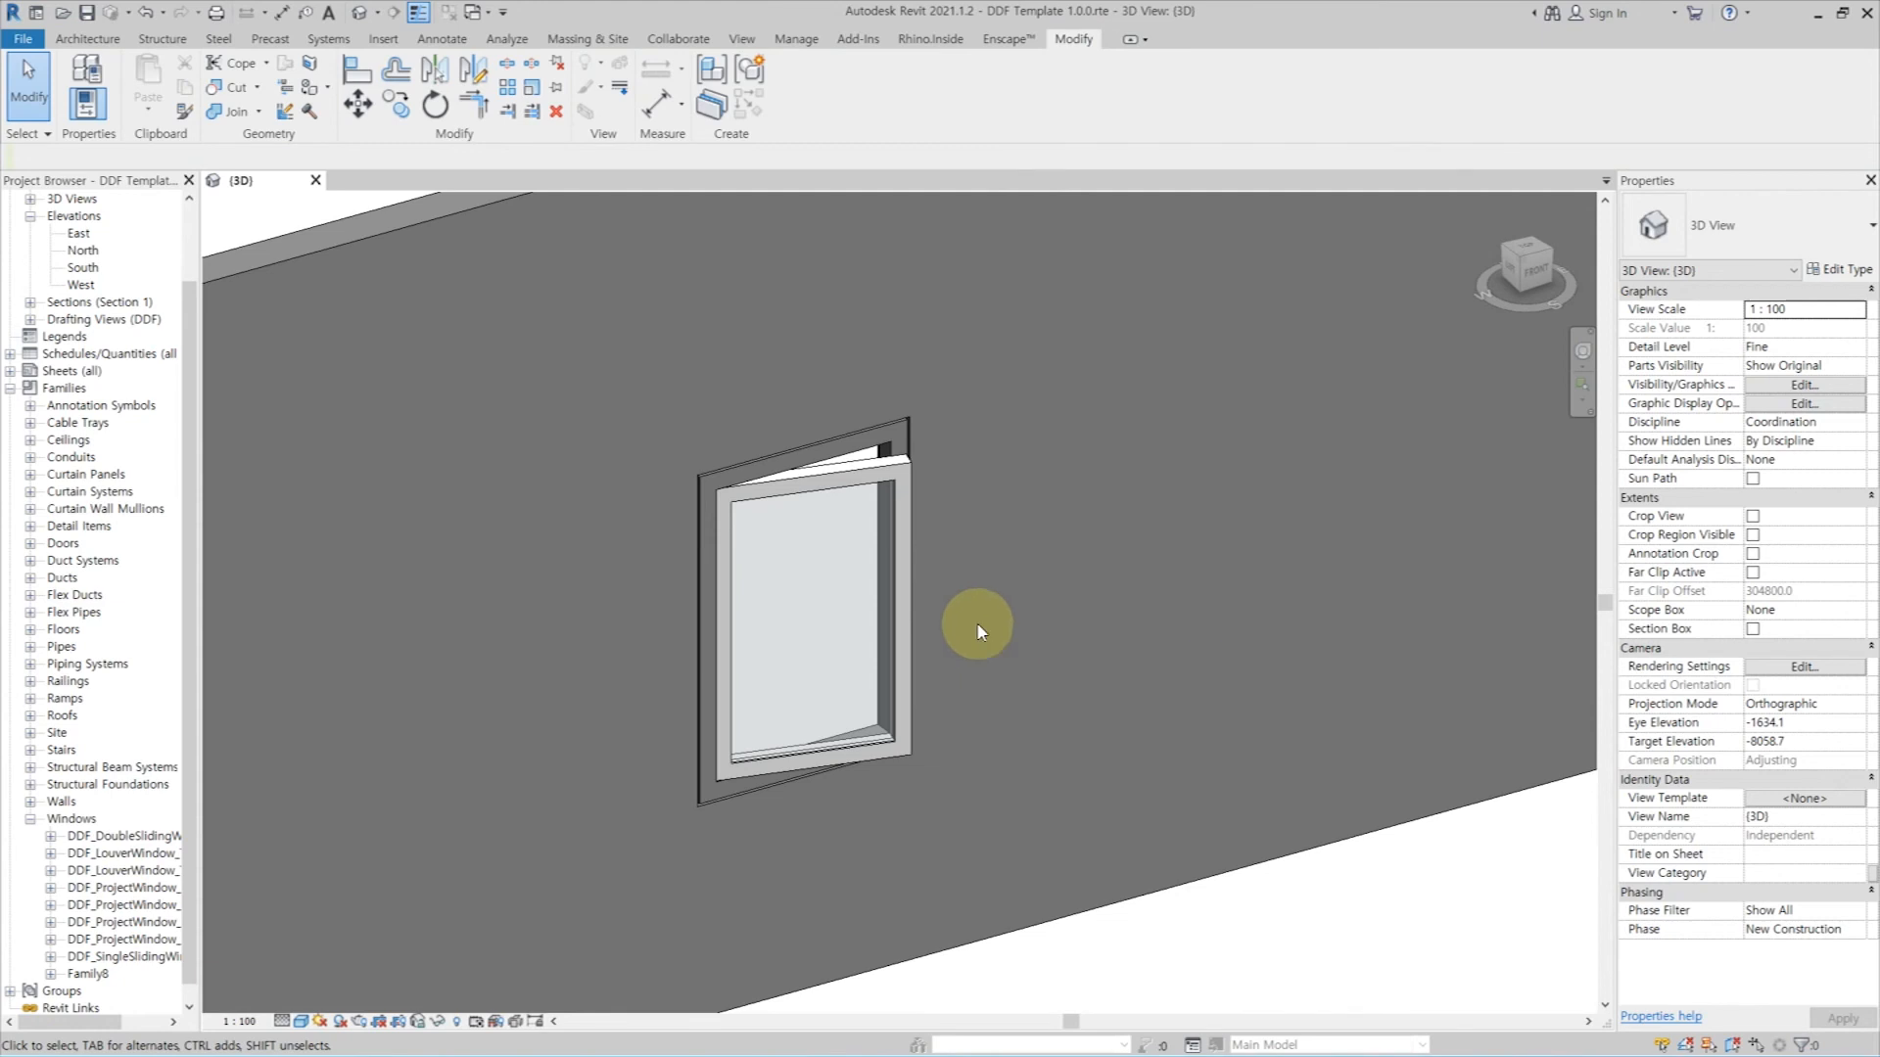
Step: Open the window family for editing and associate the outer frame extrusion's material with the _Frame parameter
{"action": "left_click", "coordinate": [921, 513]}
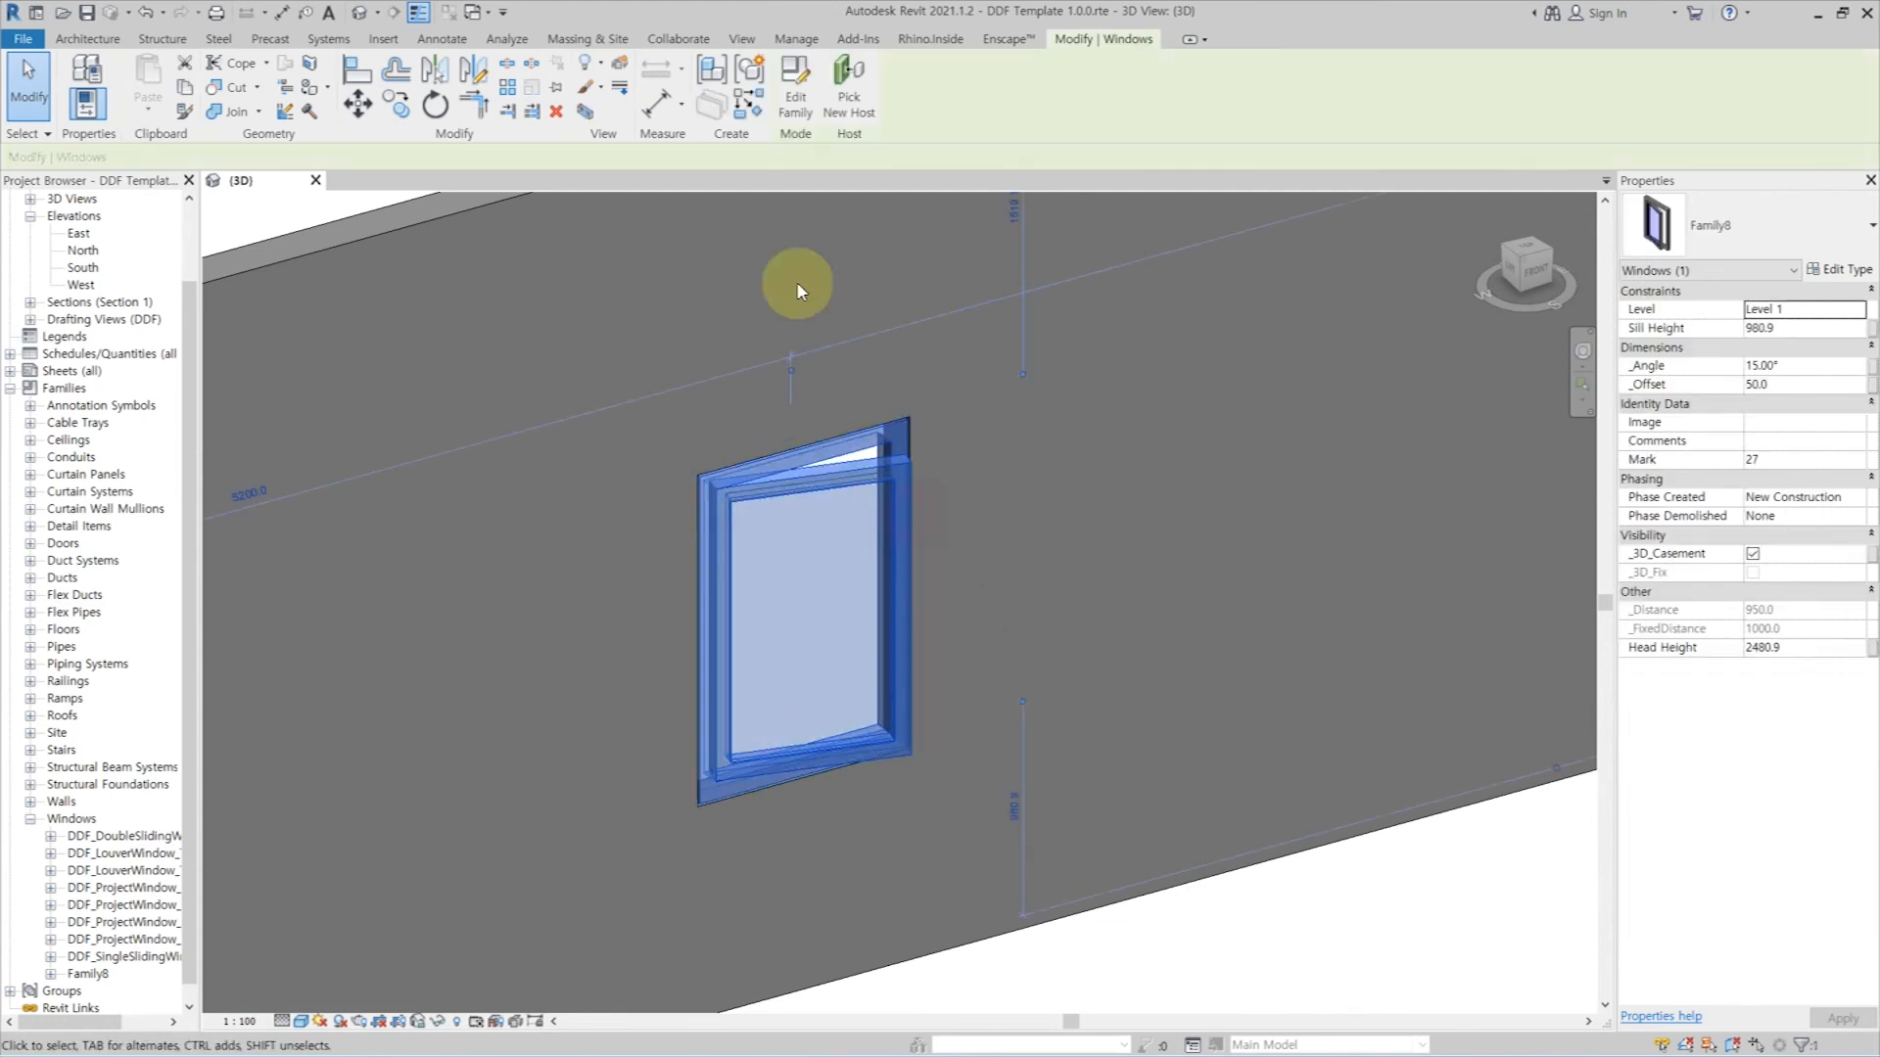
{"action": "left_click", "coordinate": [796, 104]}
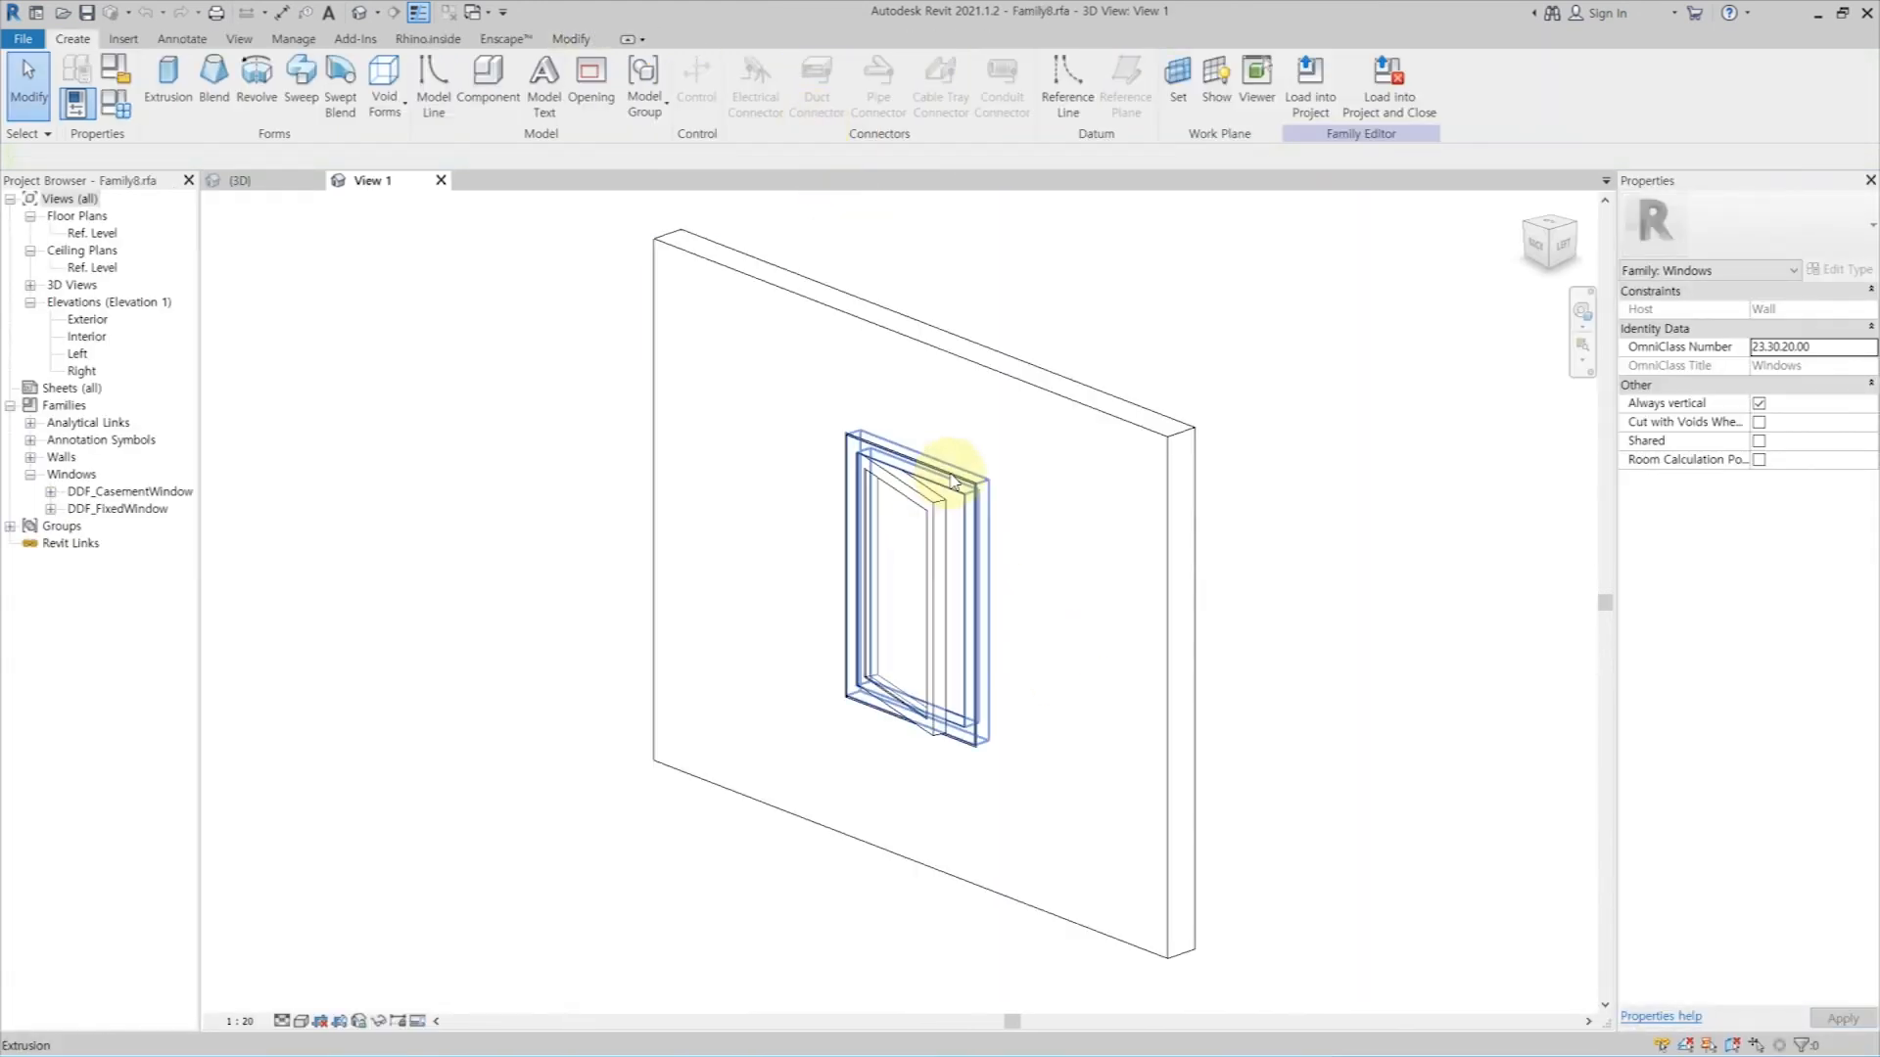
{"action": "left_click", "coordinate": [948, 490]}
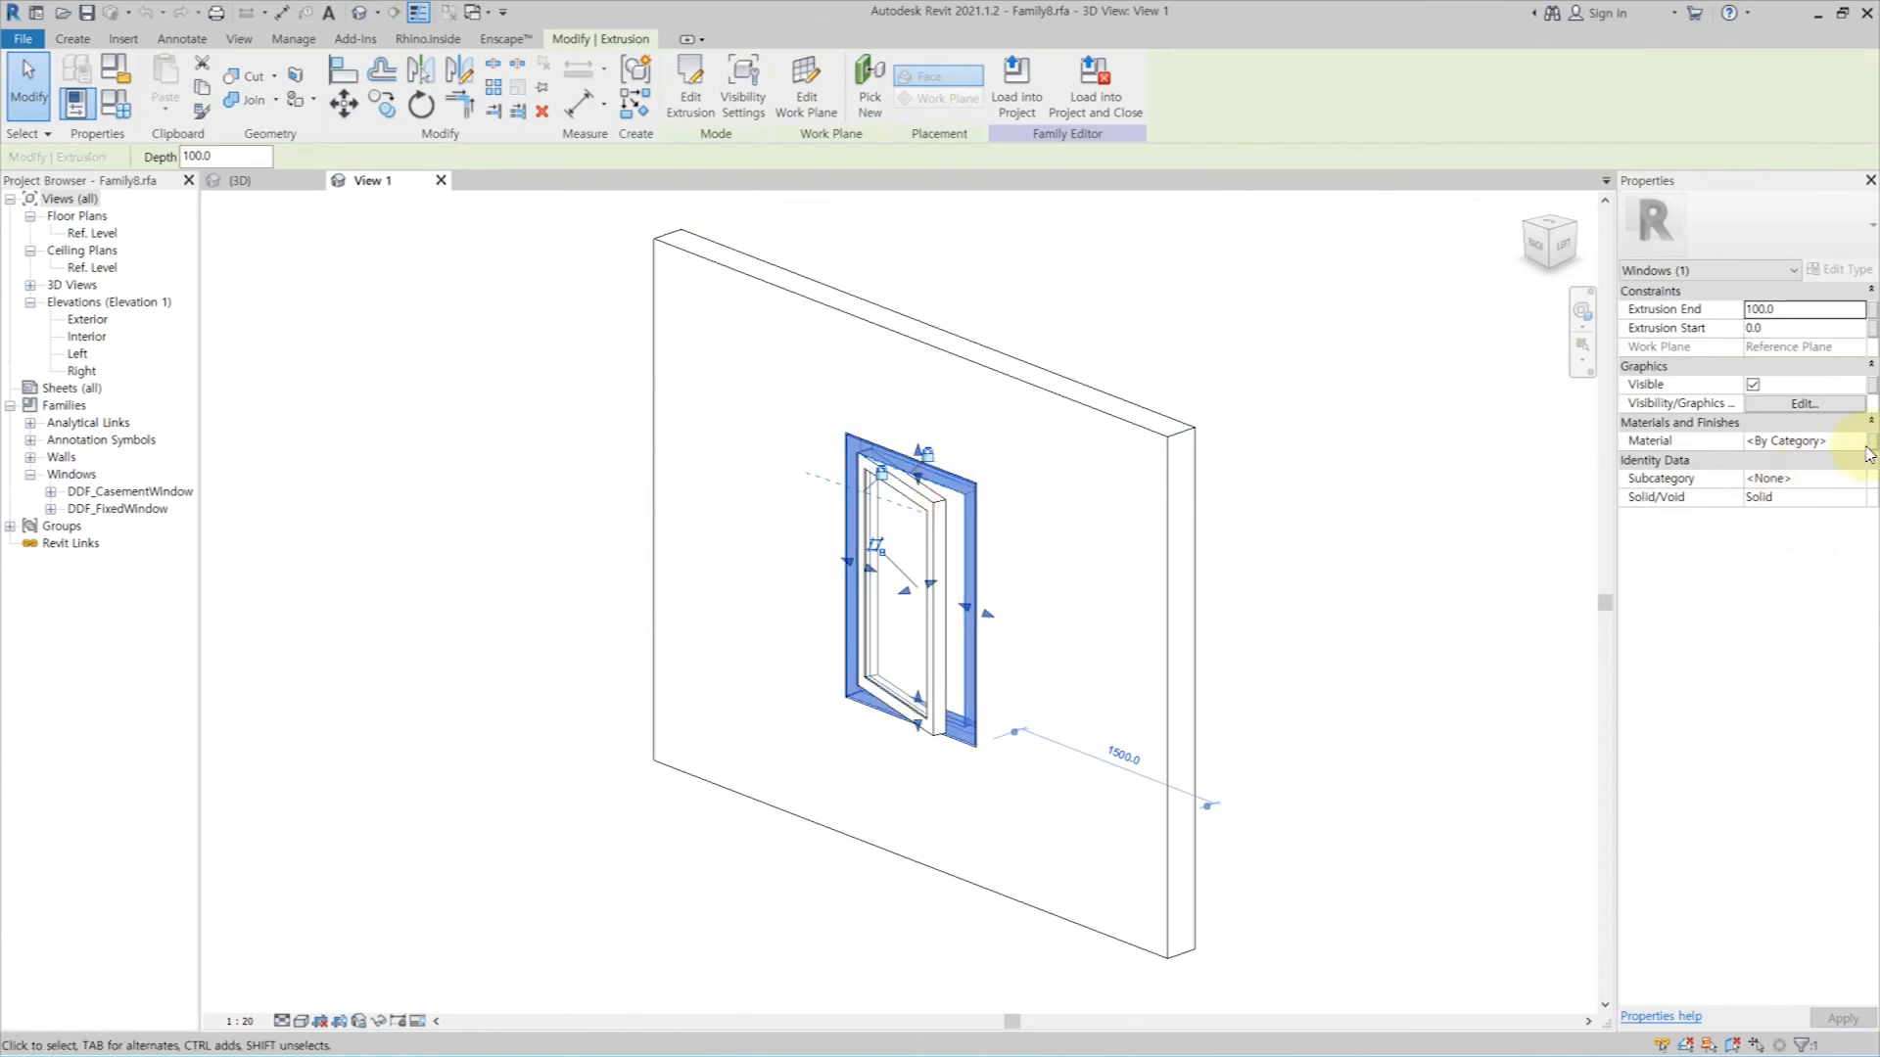
{"action": "left_click", "coordinate": [1870, 442]}
{"action": "left_click", "coordinate": [948, 474]}
{"action": "left_click", "coordinate": [1098, 698]}
Step: Set the outer frame extrusion's subcategory to Frame/Mullion and reload the family into the project, overwriting the existing version
{"action": "left_click", "coordinate": [1804, 478]}
{"action": "left_click", "coordinate": [1804, 525]}
{"action": "left_click", "coordinate": [1018, 95]}
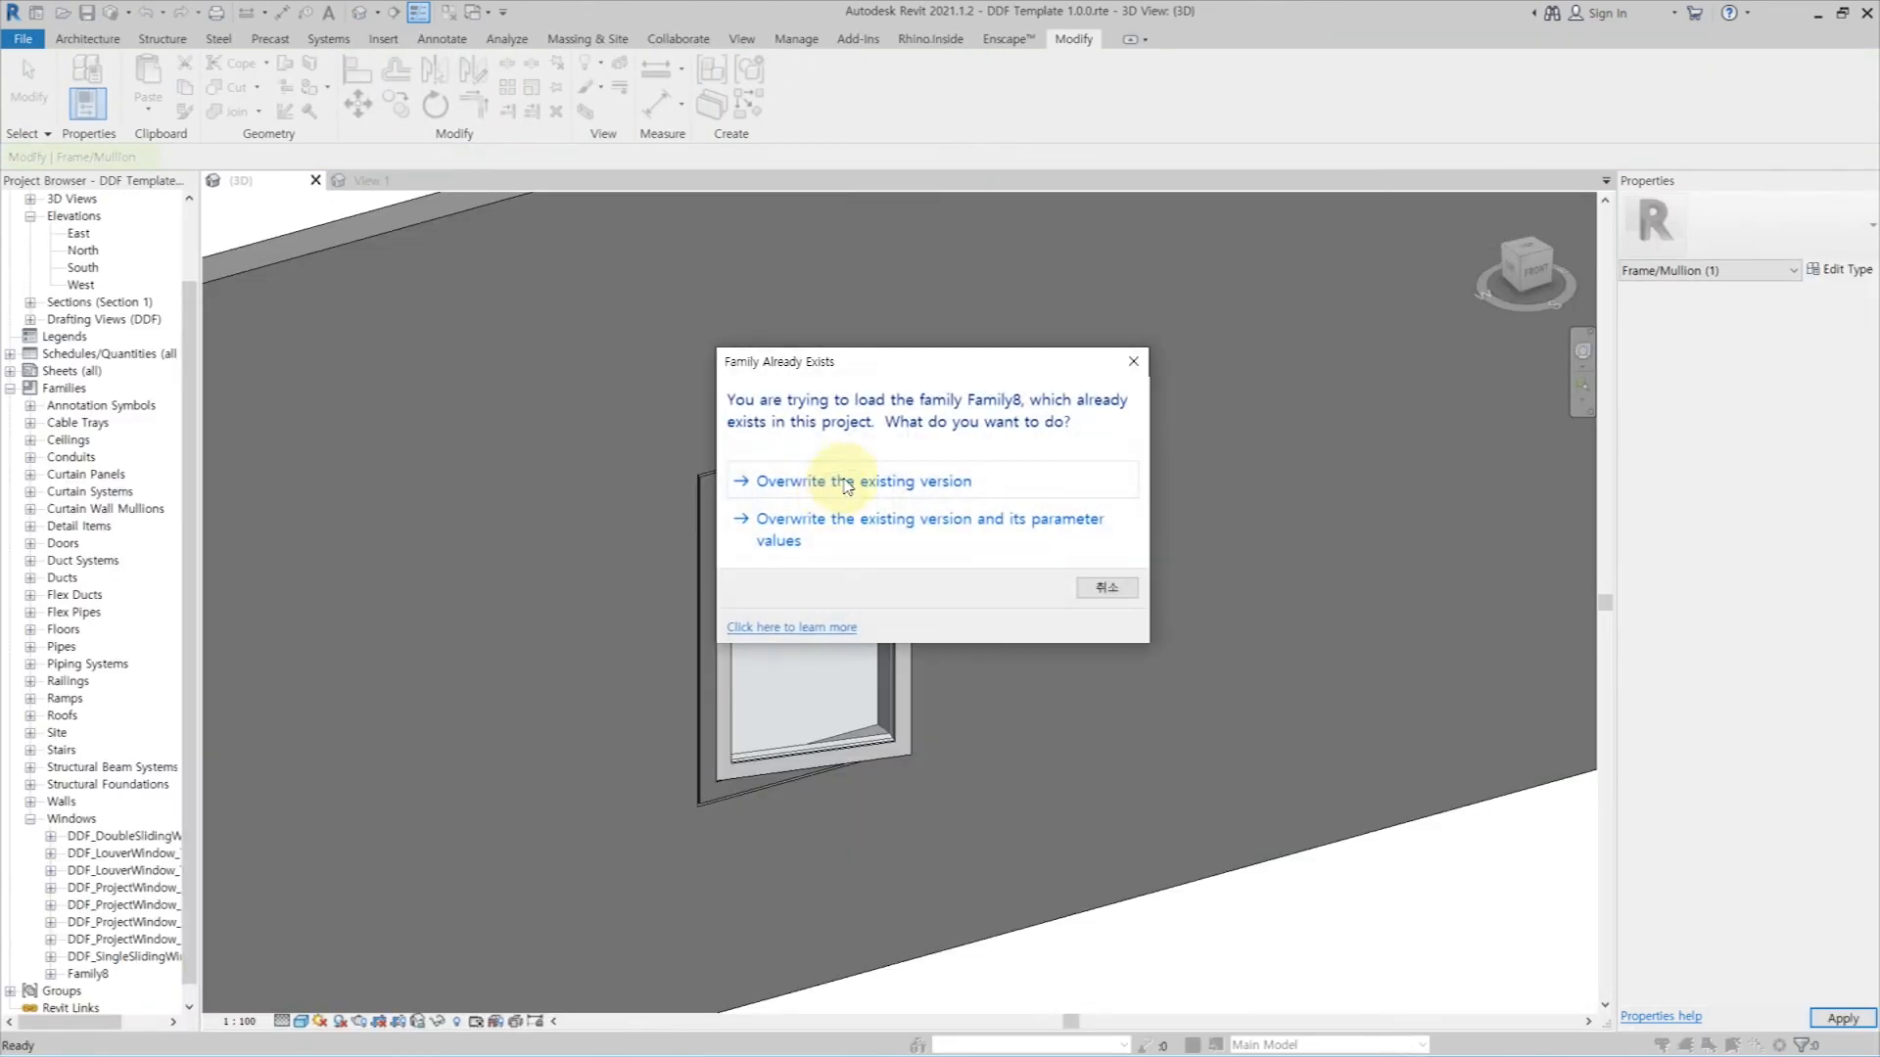
{"action": "left_click", "coordinate": [839, 487]}
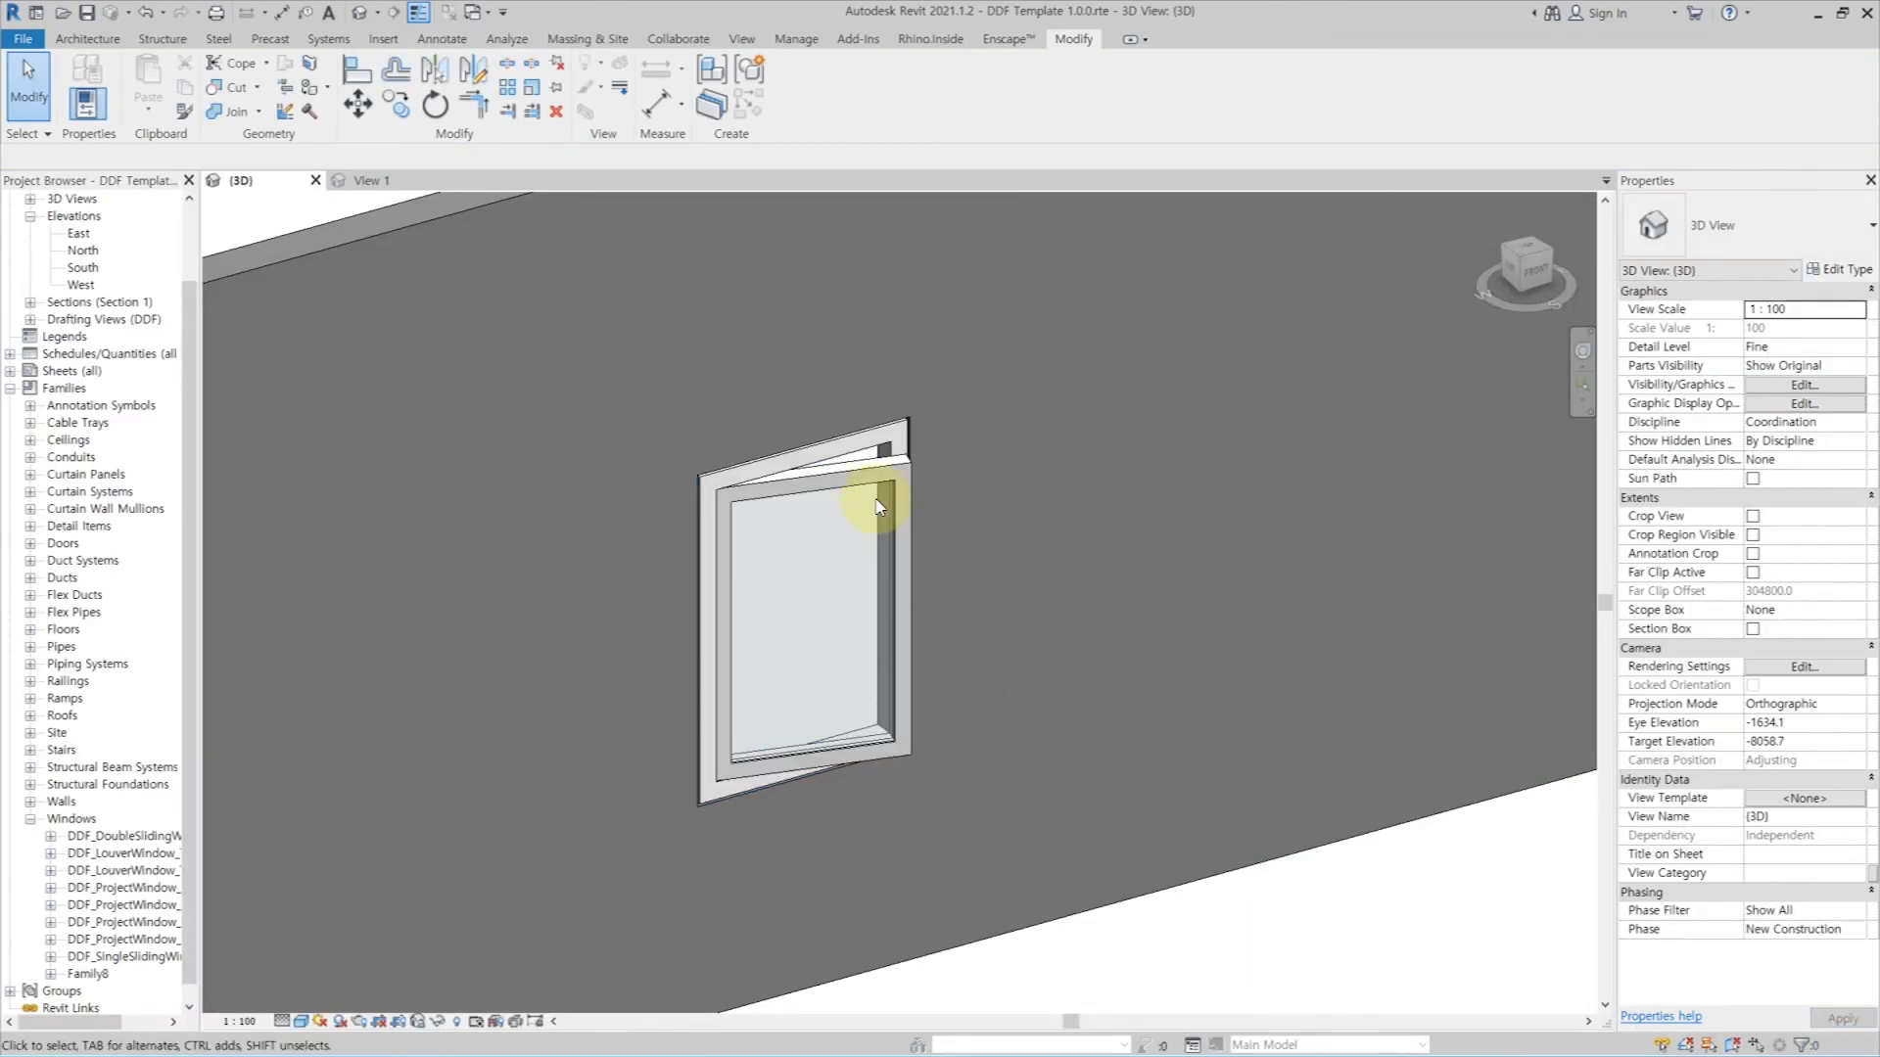
Step: Set the placed window's _Angle to 60° and view the opened sash from the front
{"action": "left_click", "coordinate": [861, 513]}
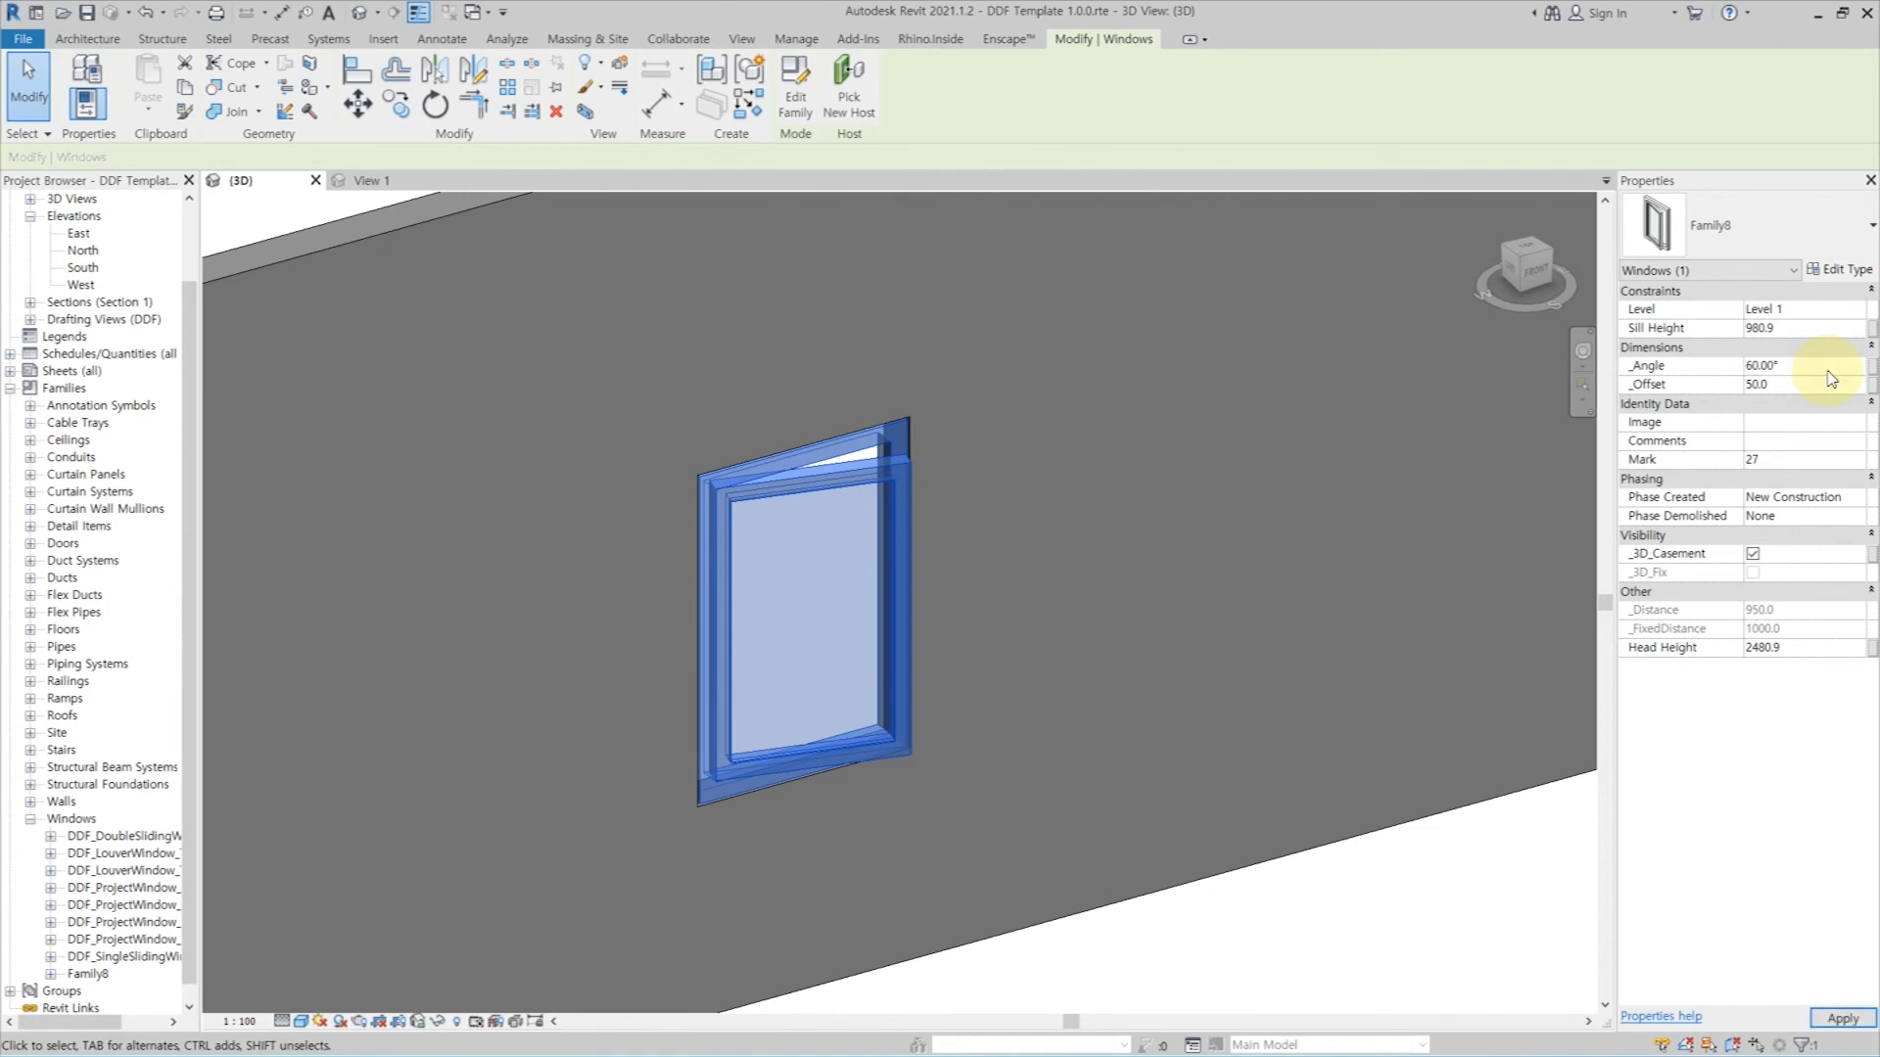
{"action": "middle_click_drag", "start_coordinate": [1148, 699], "coordinate": [1073, 752], "text": "shift"}
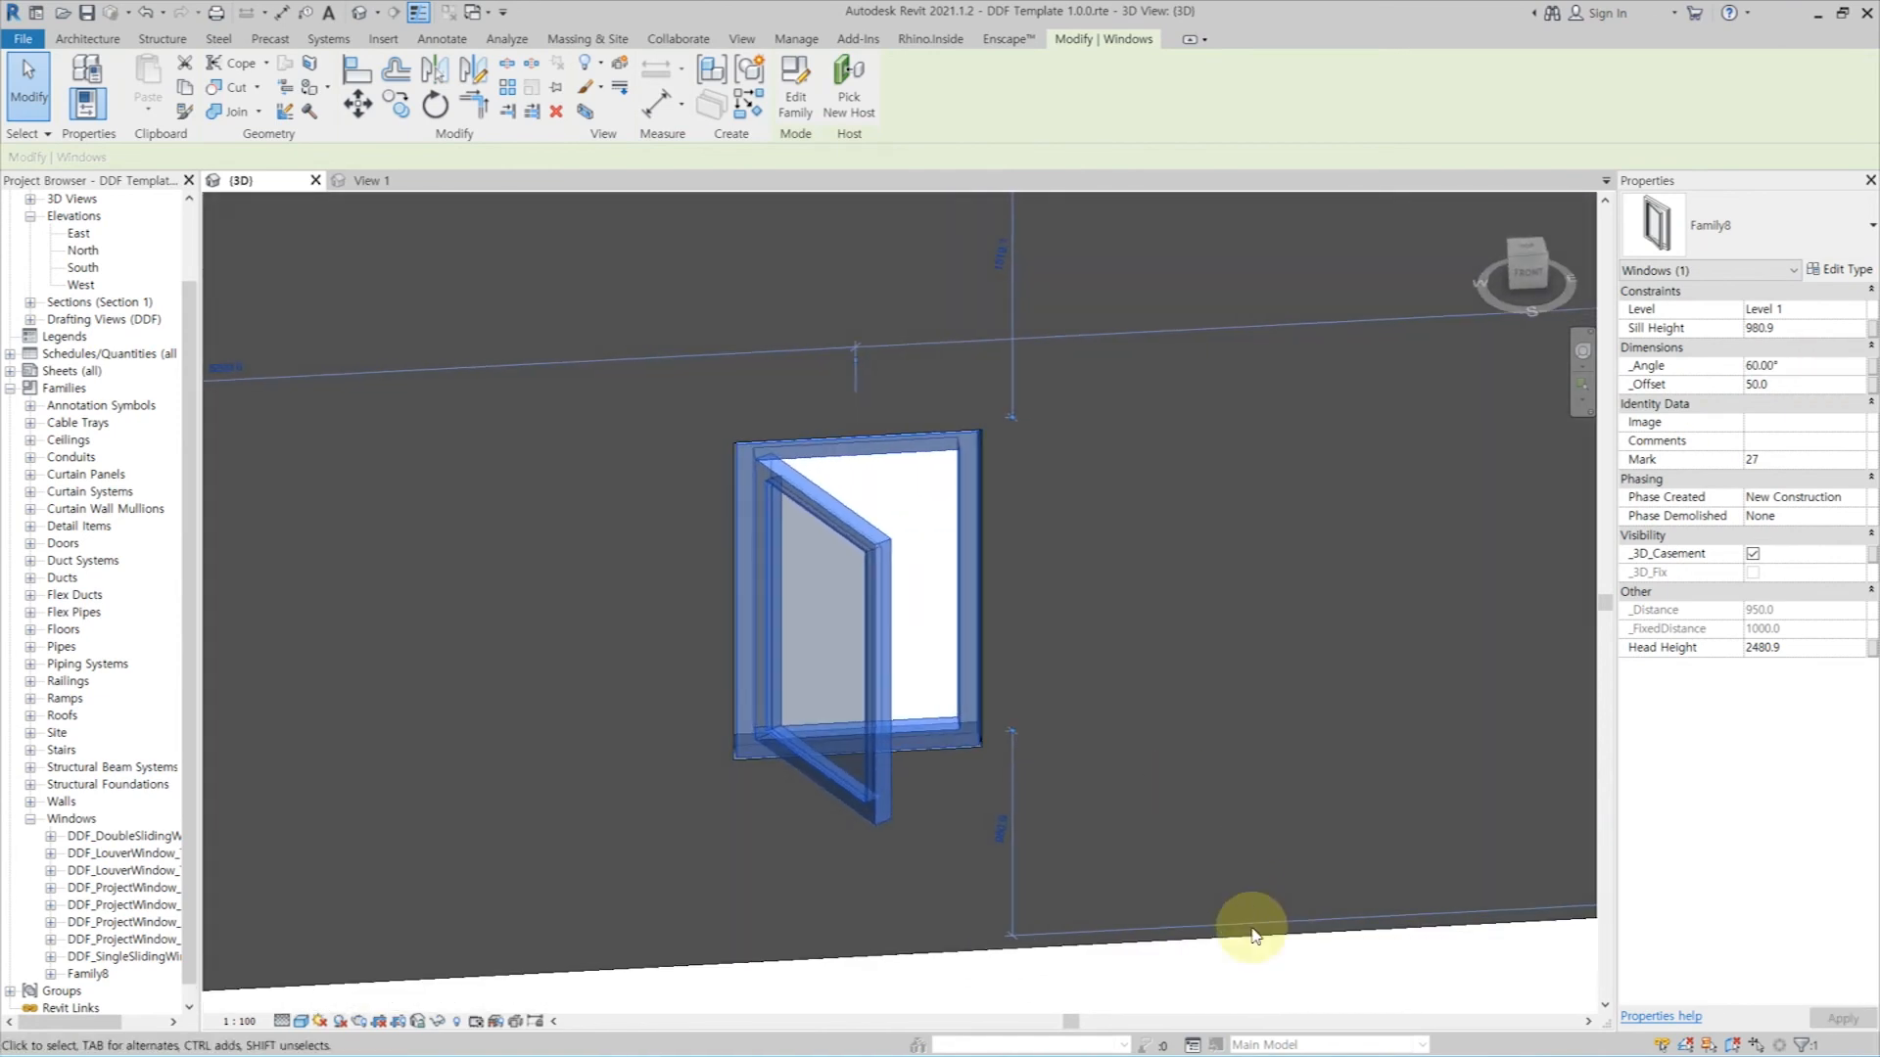
{"action": "left_click", "coordinate": [1257, 962]}
Step: Test the placed window's visibility switch by turning _3D_Casement off and on again
{"action": "left_click", "coordinate": [899, 551]}
{"action": "left_click", "coordinate": [1753, 555]}
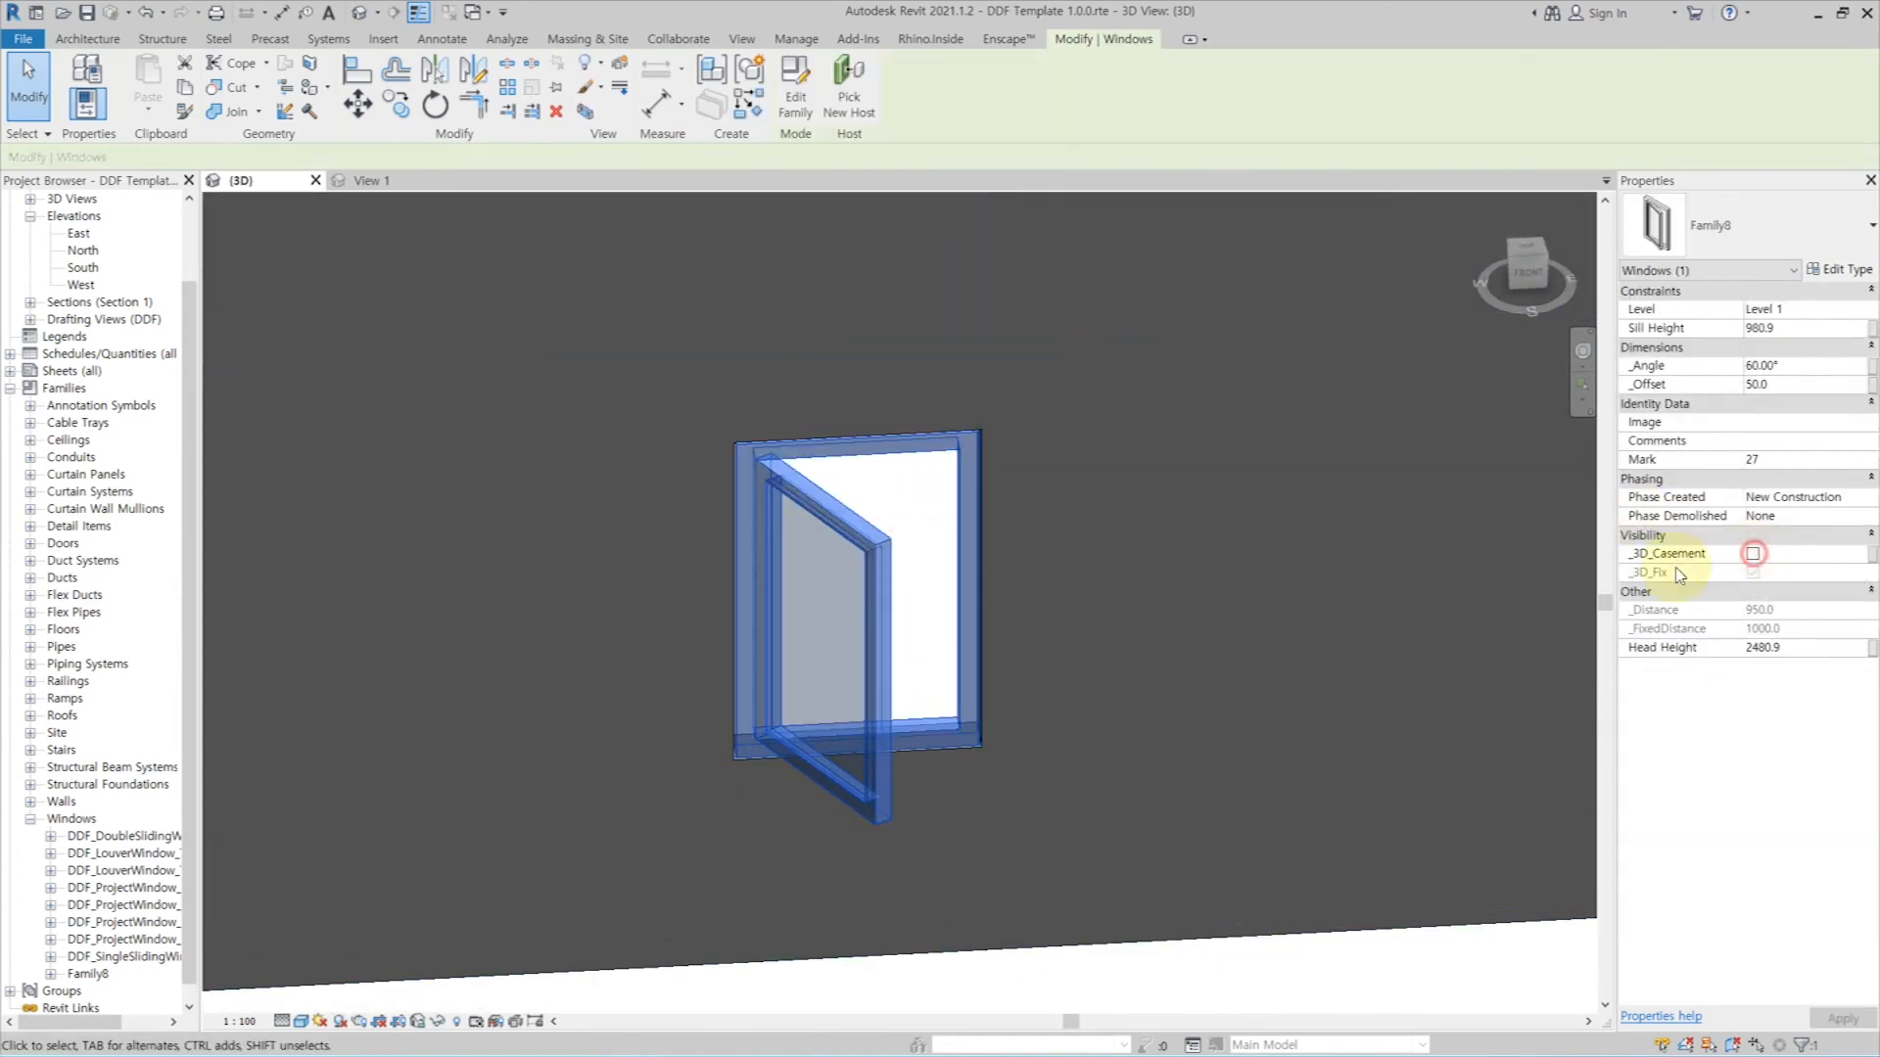
{"action": "left_click", "coordinate": [1752, 556]}
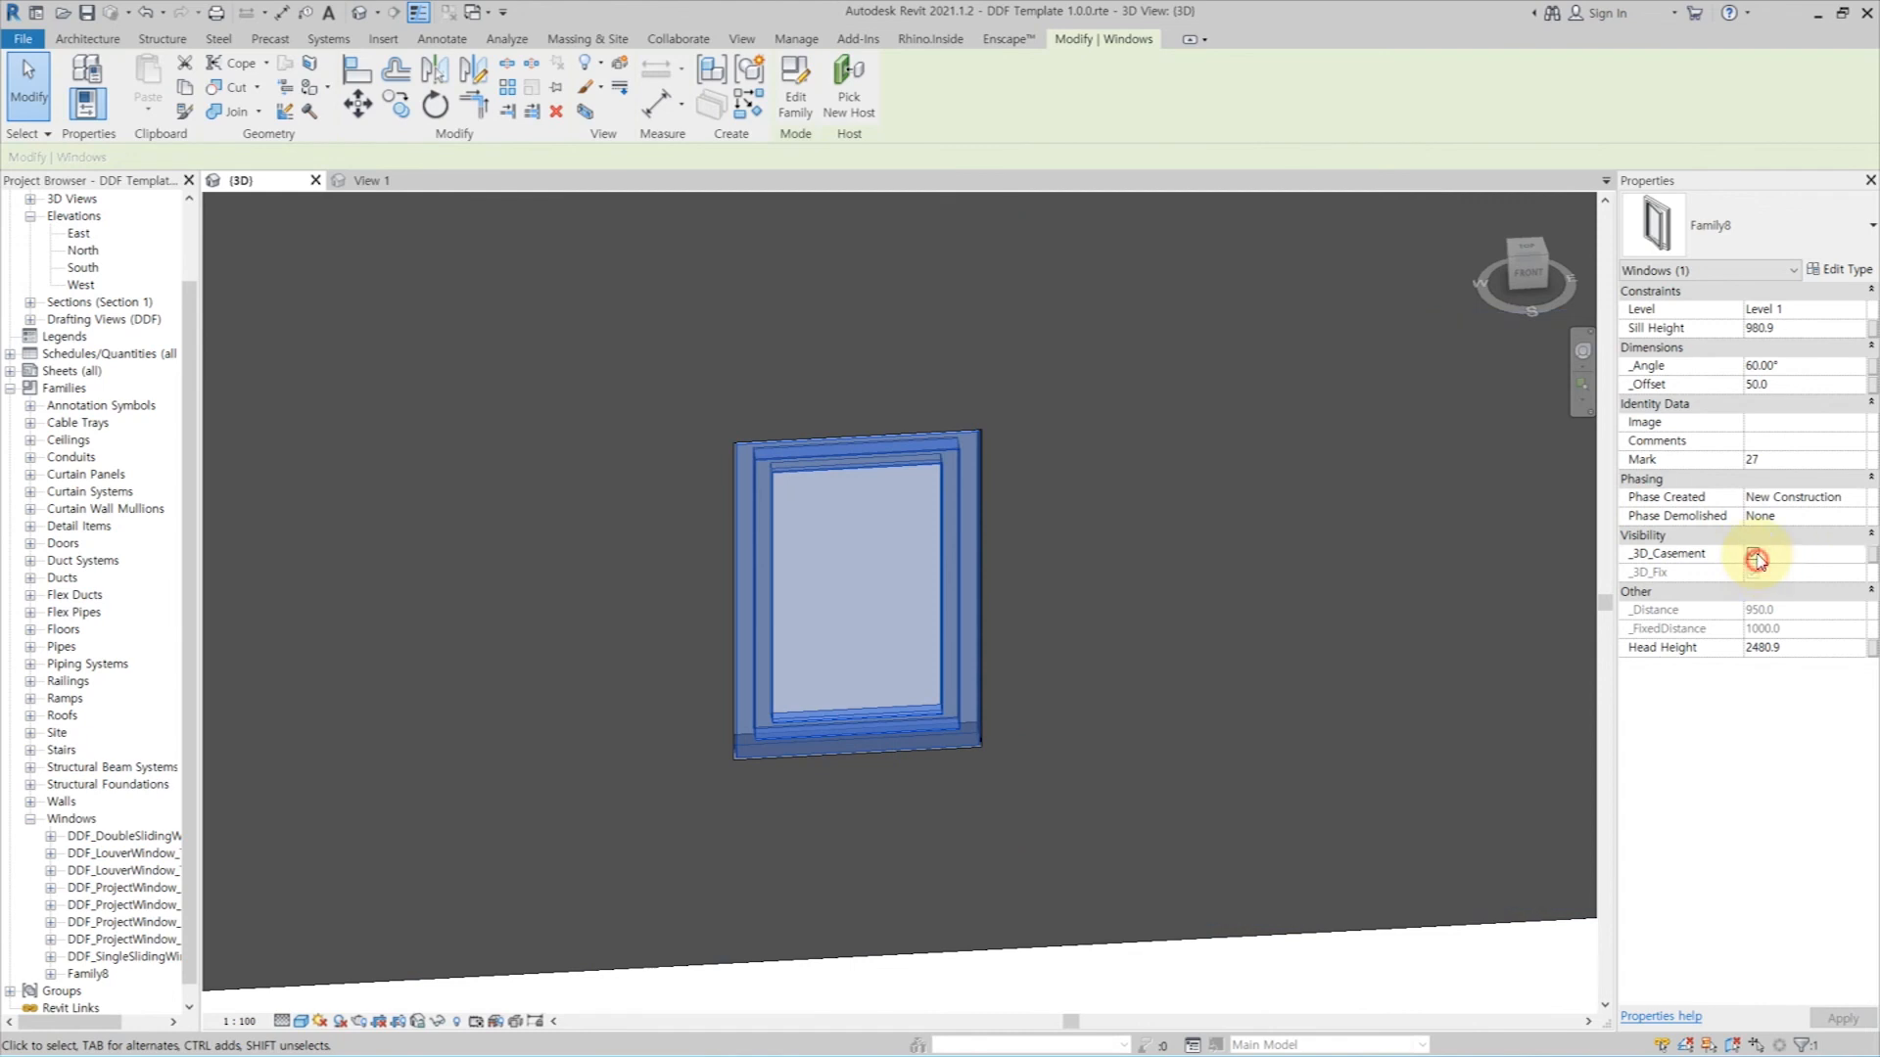
Step: Set the window type's Height to 2000, Width to 1500 and _FrameThk to 100
{"action": "left_click", "coordinate": [1848, 271]}
{"action": "left_click", "coordinate": [1531, 534]}
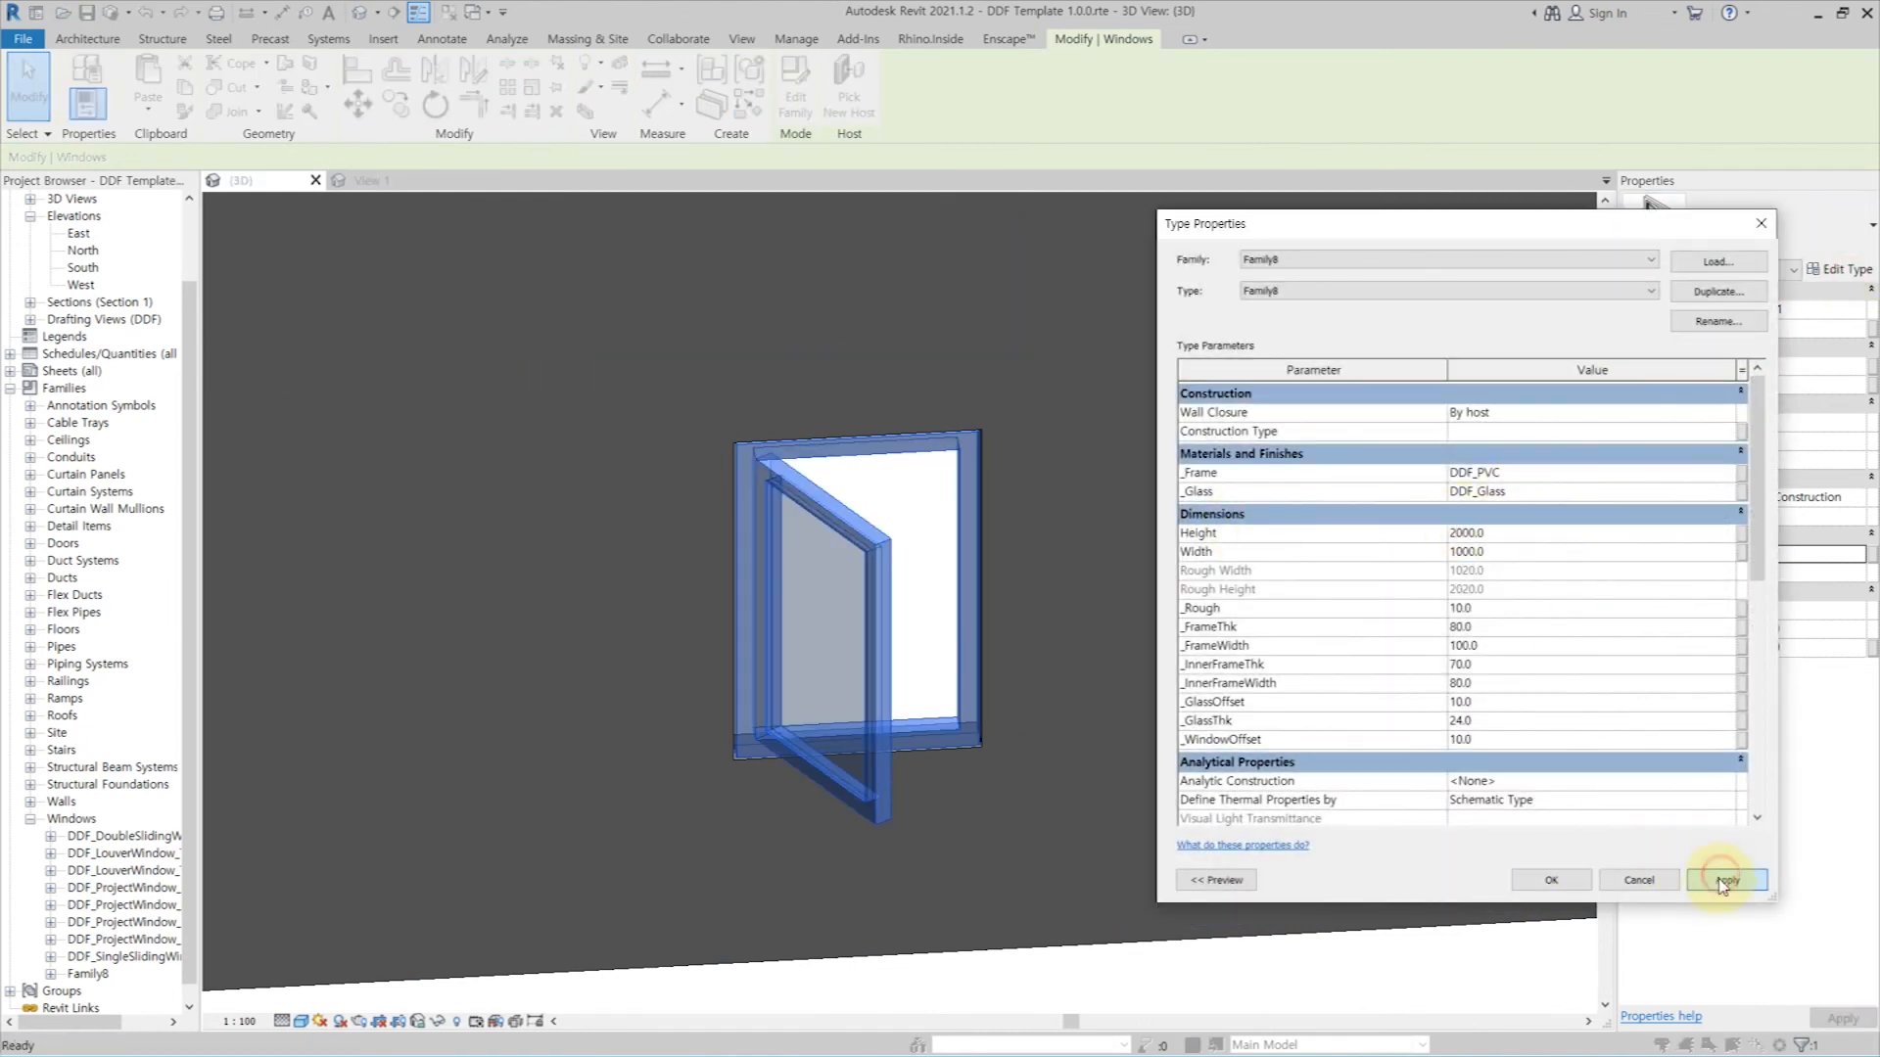
{"action": "left_click", "coordinate": [1724, 881]}
{"action": "left_click", "coordinate": [1545, 553]}
{"action": "type", "text": "1500"}
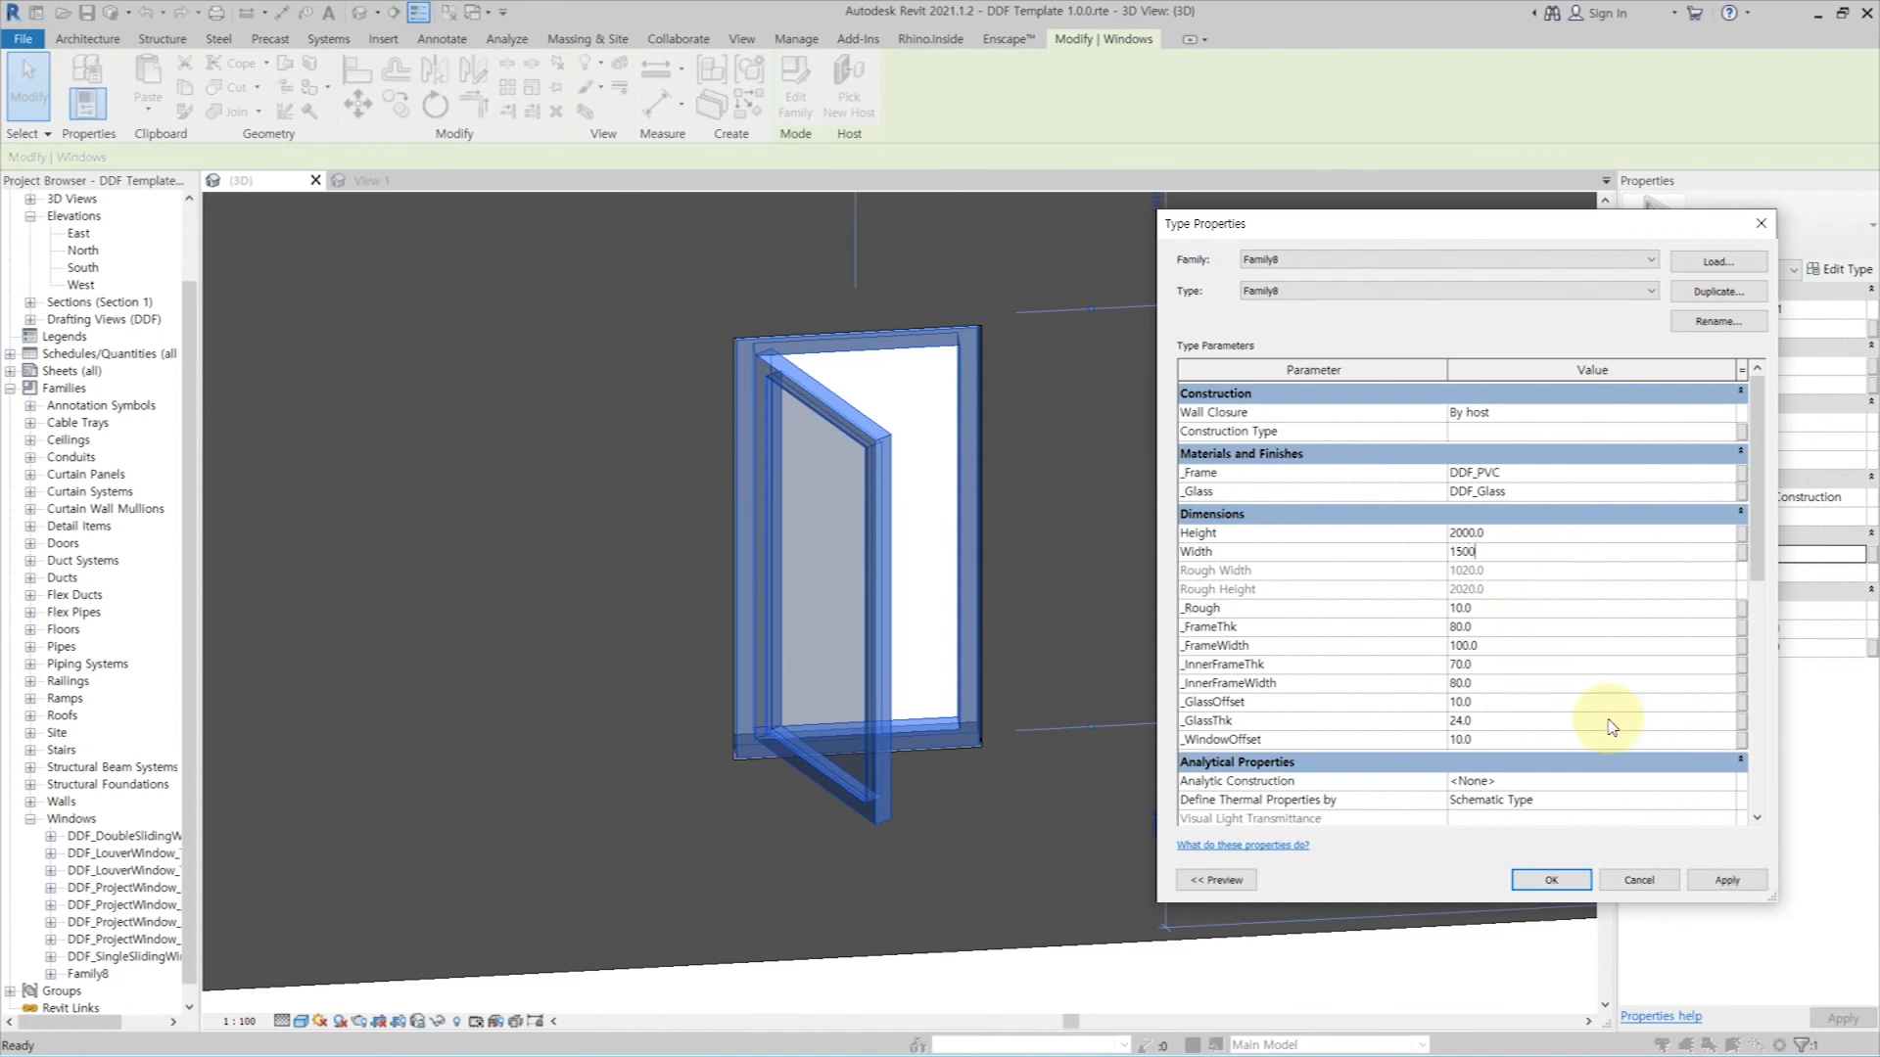
{"action": "left_click", "coordinate": [1723, 881]}
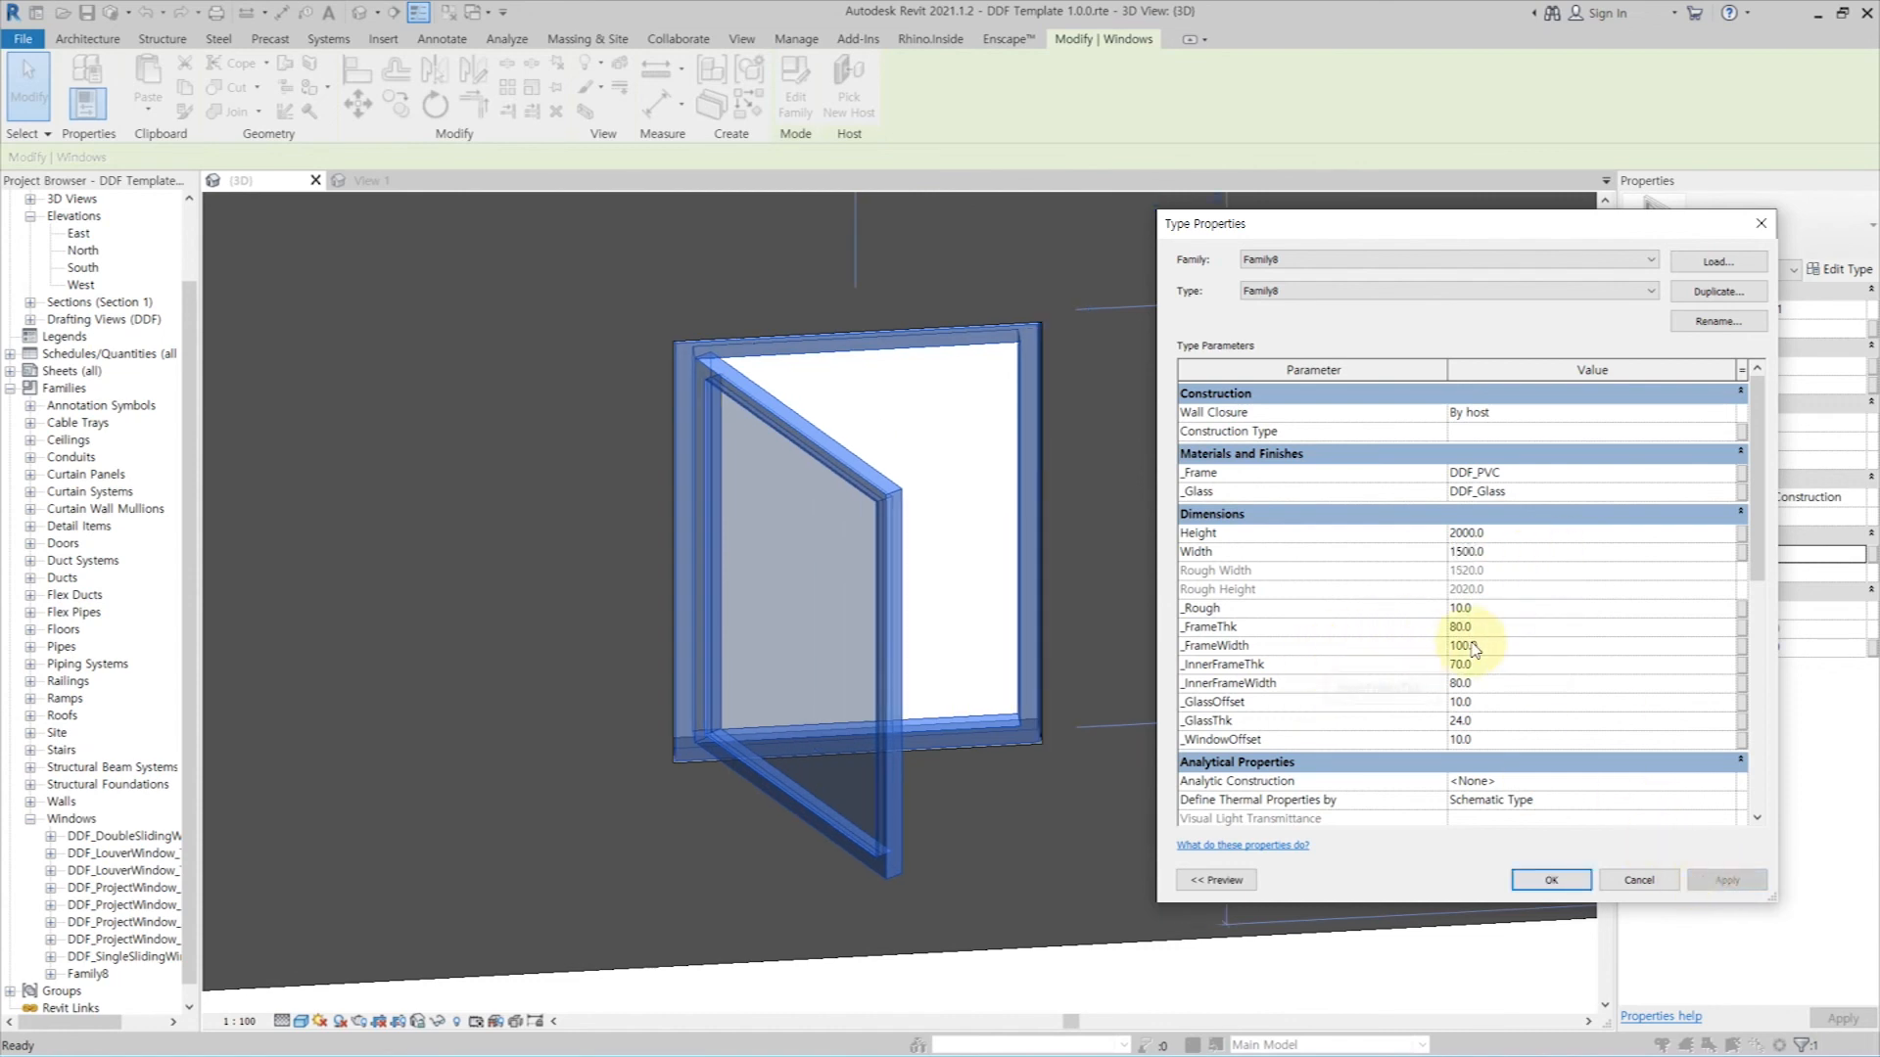
{"action": "left_click", "coordinate": [1726, 881]}
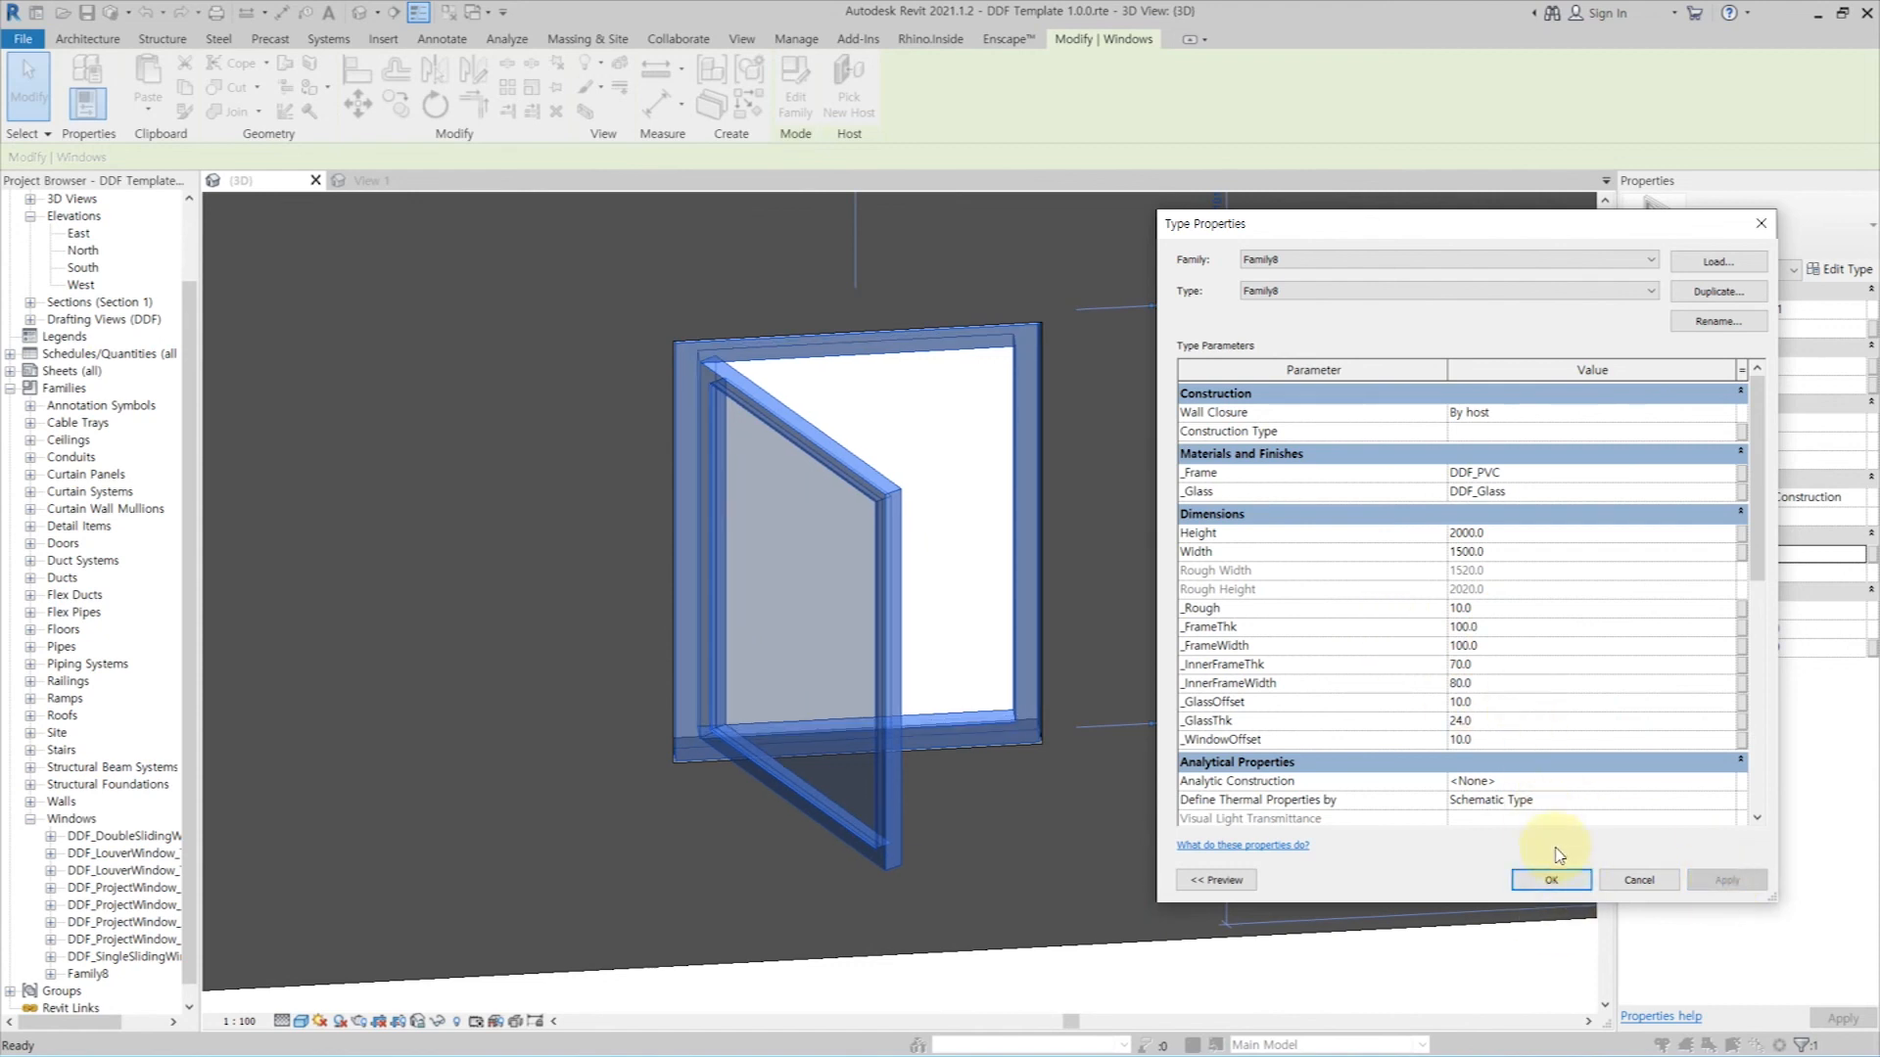
{"action": "left_click", "coordinate": [1551, 880]}
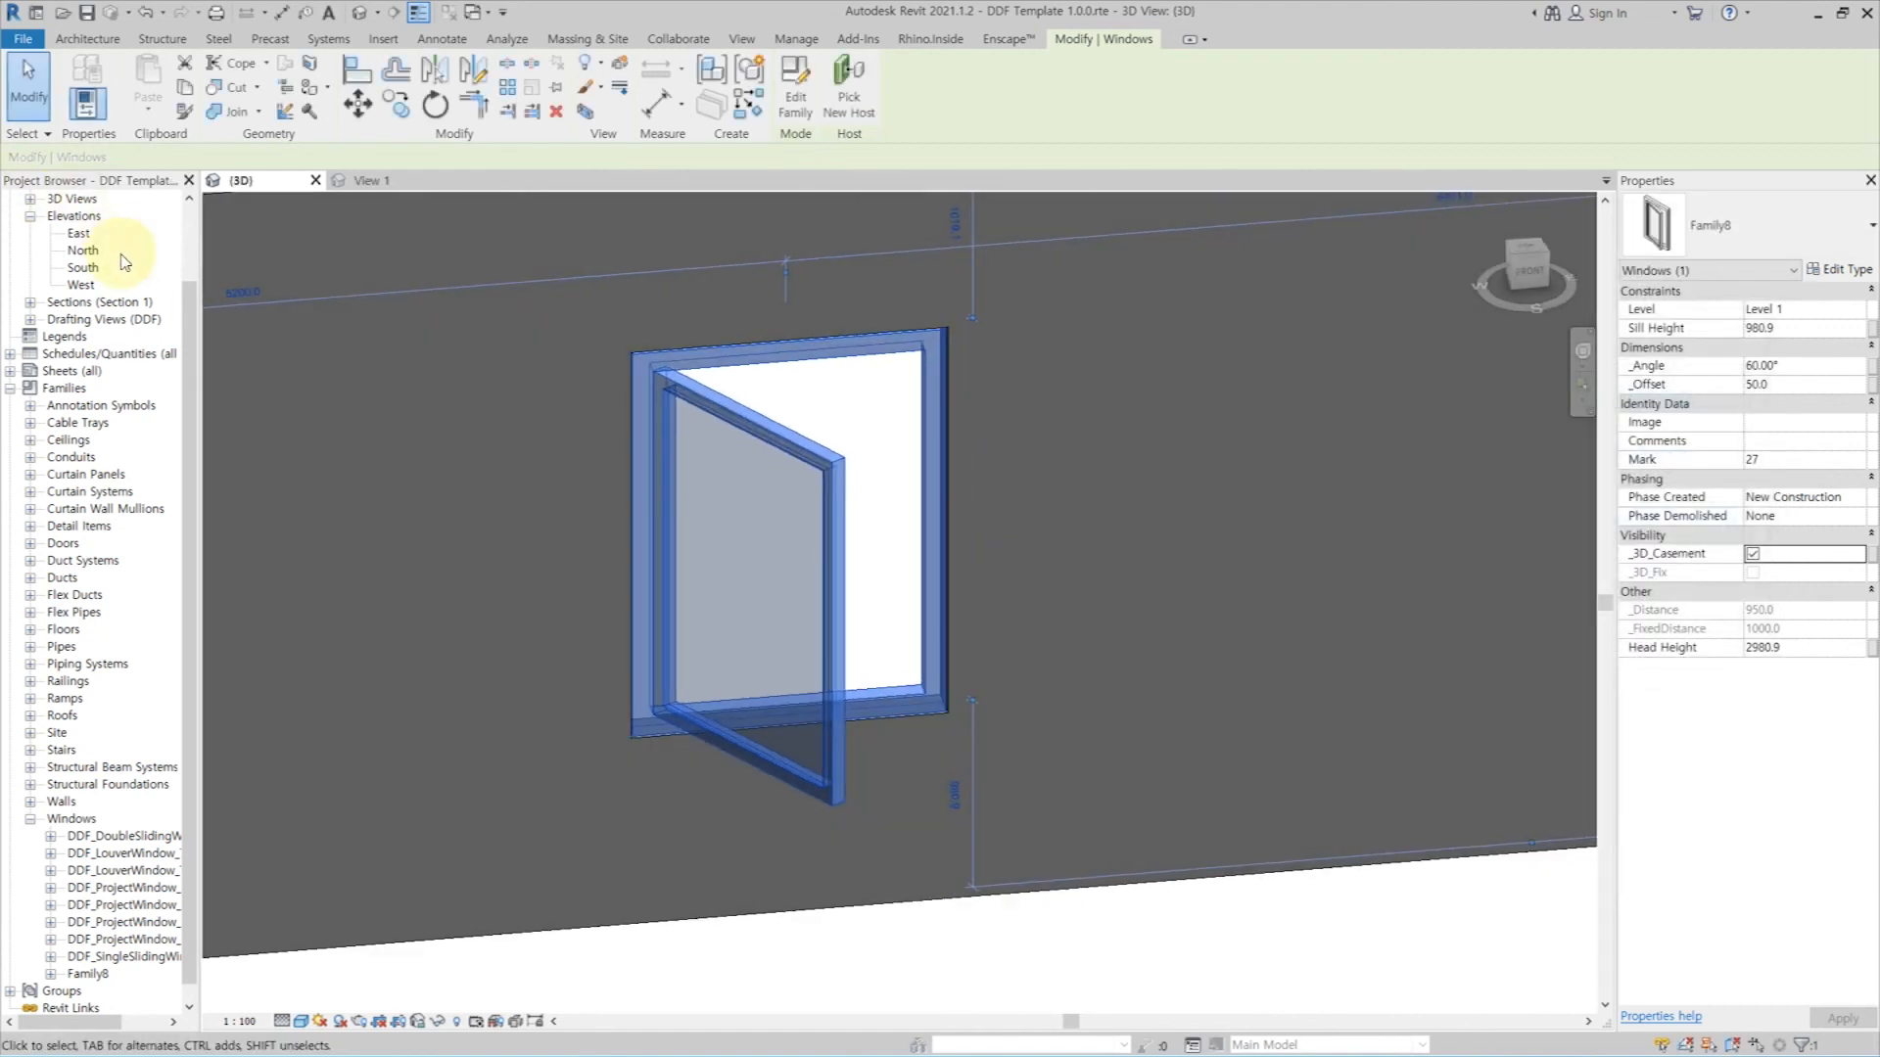
Step: Open the Level 1 floor plan and move the window along the wall clear of the section line
{"action": "scroll", "coordinate": [86, 230], "scroll_direction": "up", "scroll_amount": 2}
{"action": "double_click", "coordinate": [86, 233]}
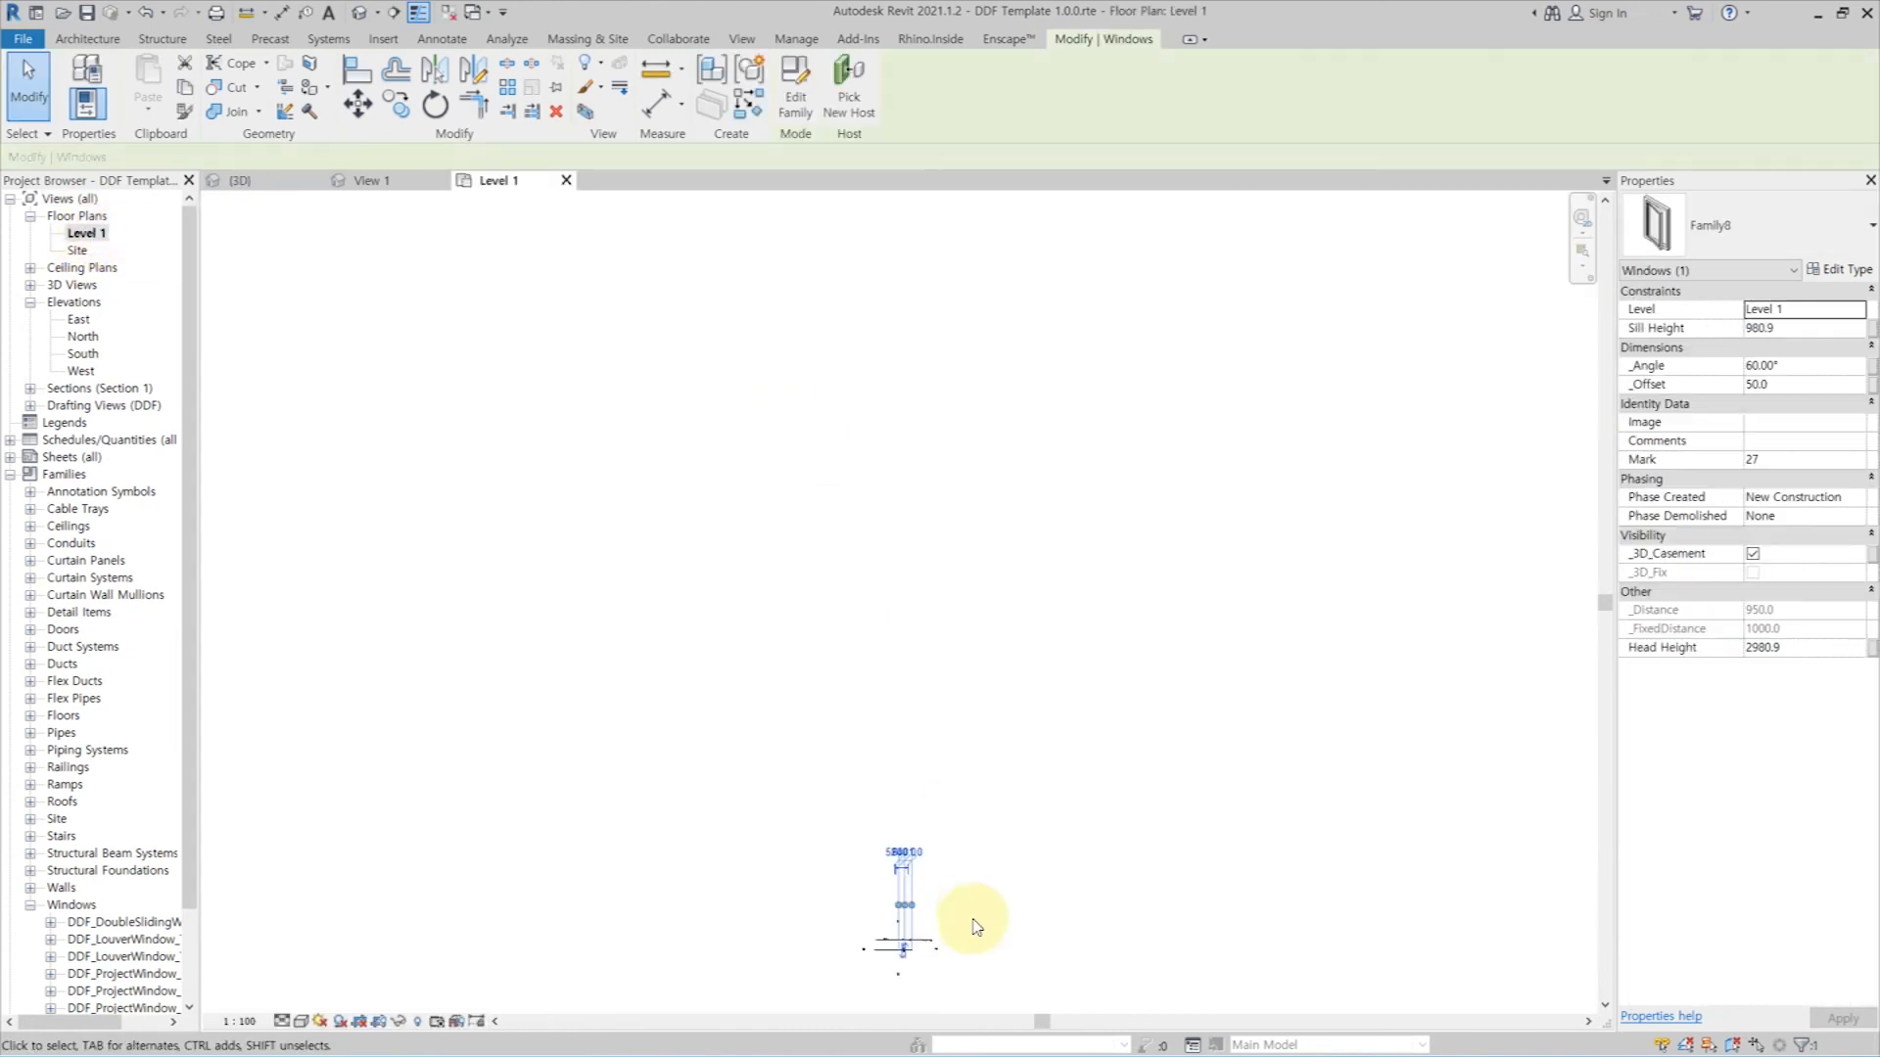
{"action": "left_click", "coordinate": [920, 969]}
{"action": "scroll", "coordinate": [795, 969], "scroll_direction": "up", "scroll_amount": 5}
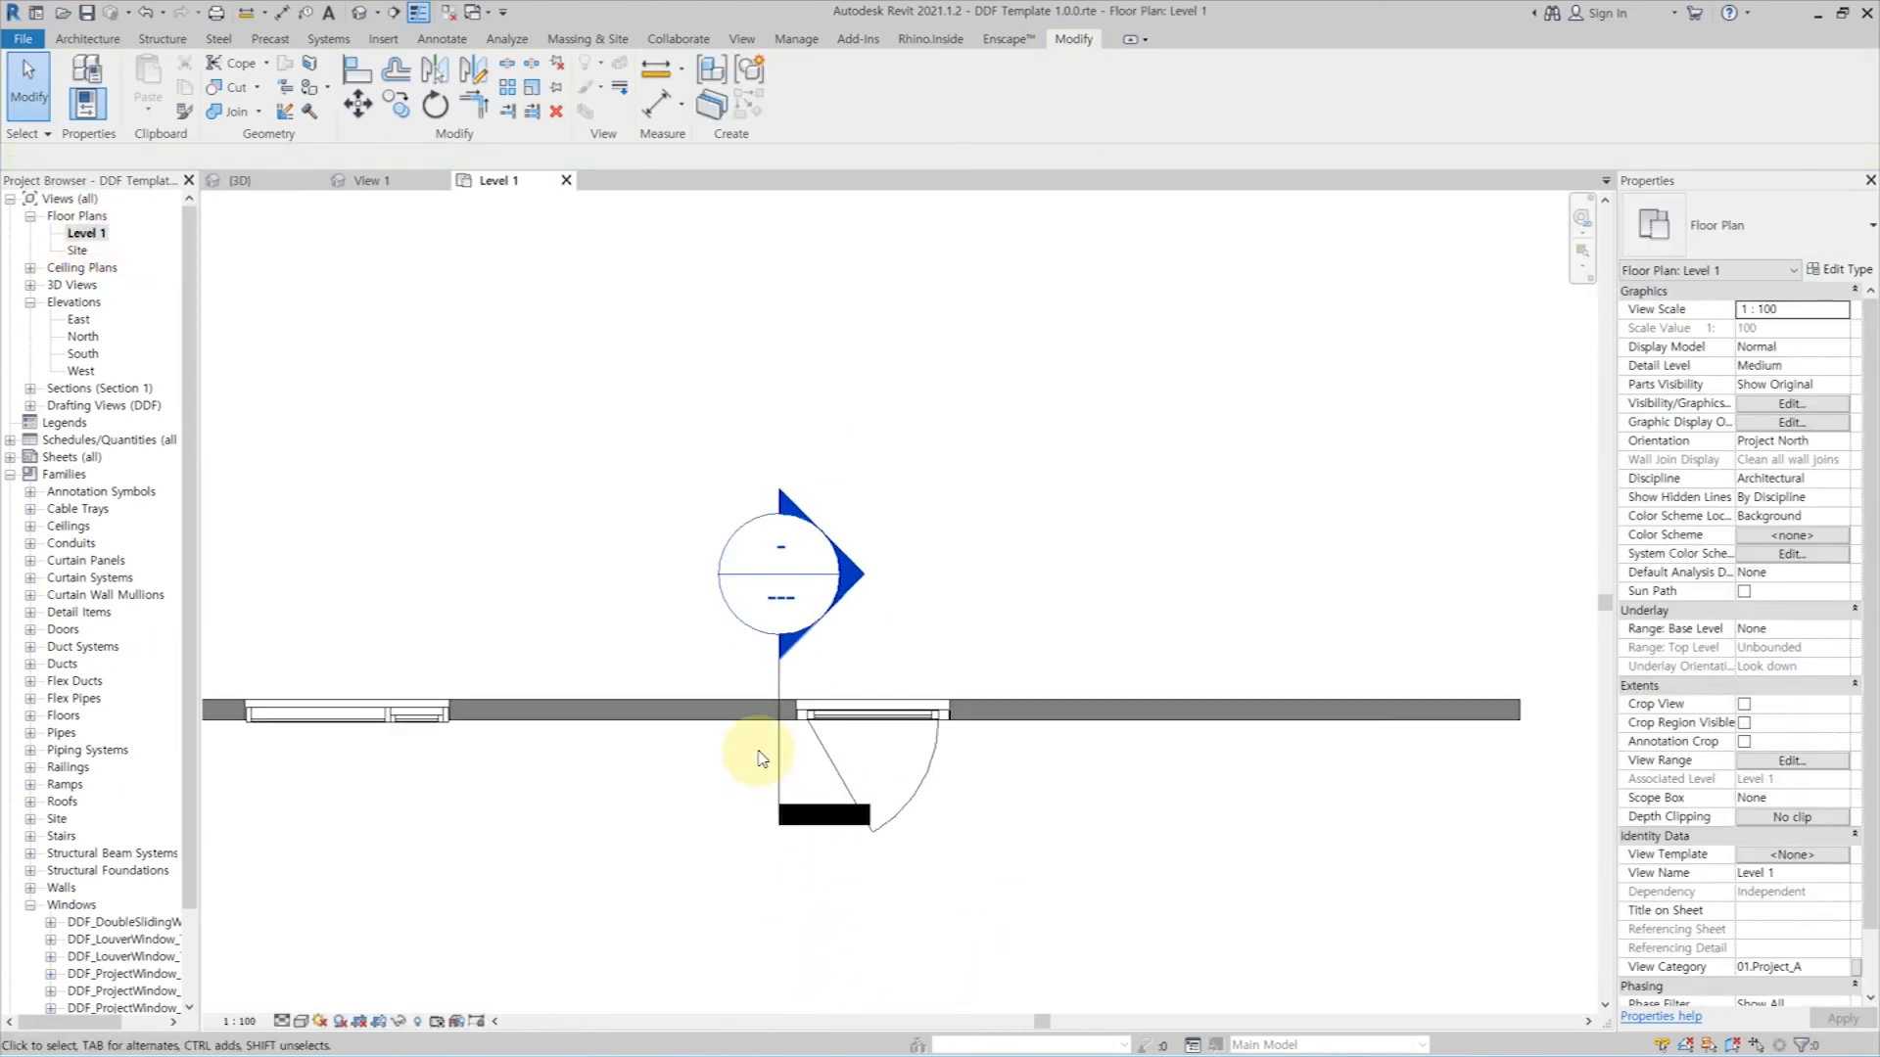
{"action": "left_click", "coordinate": [937, 751]}
{"action": "left_click", "coordinate": [1074, 852]}
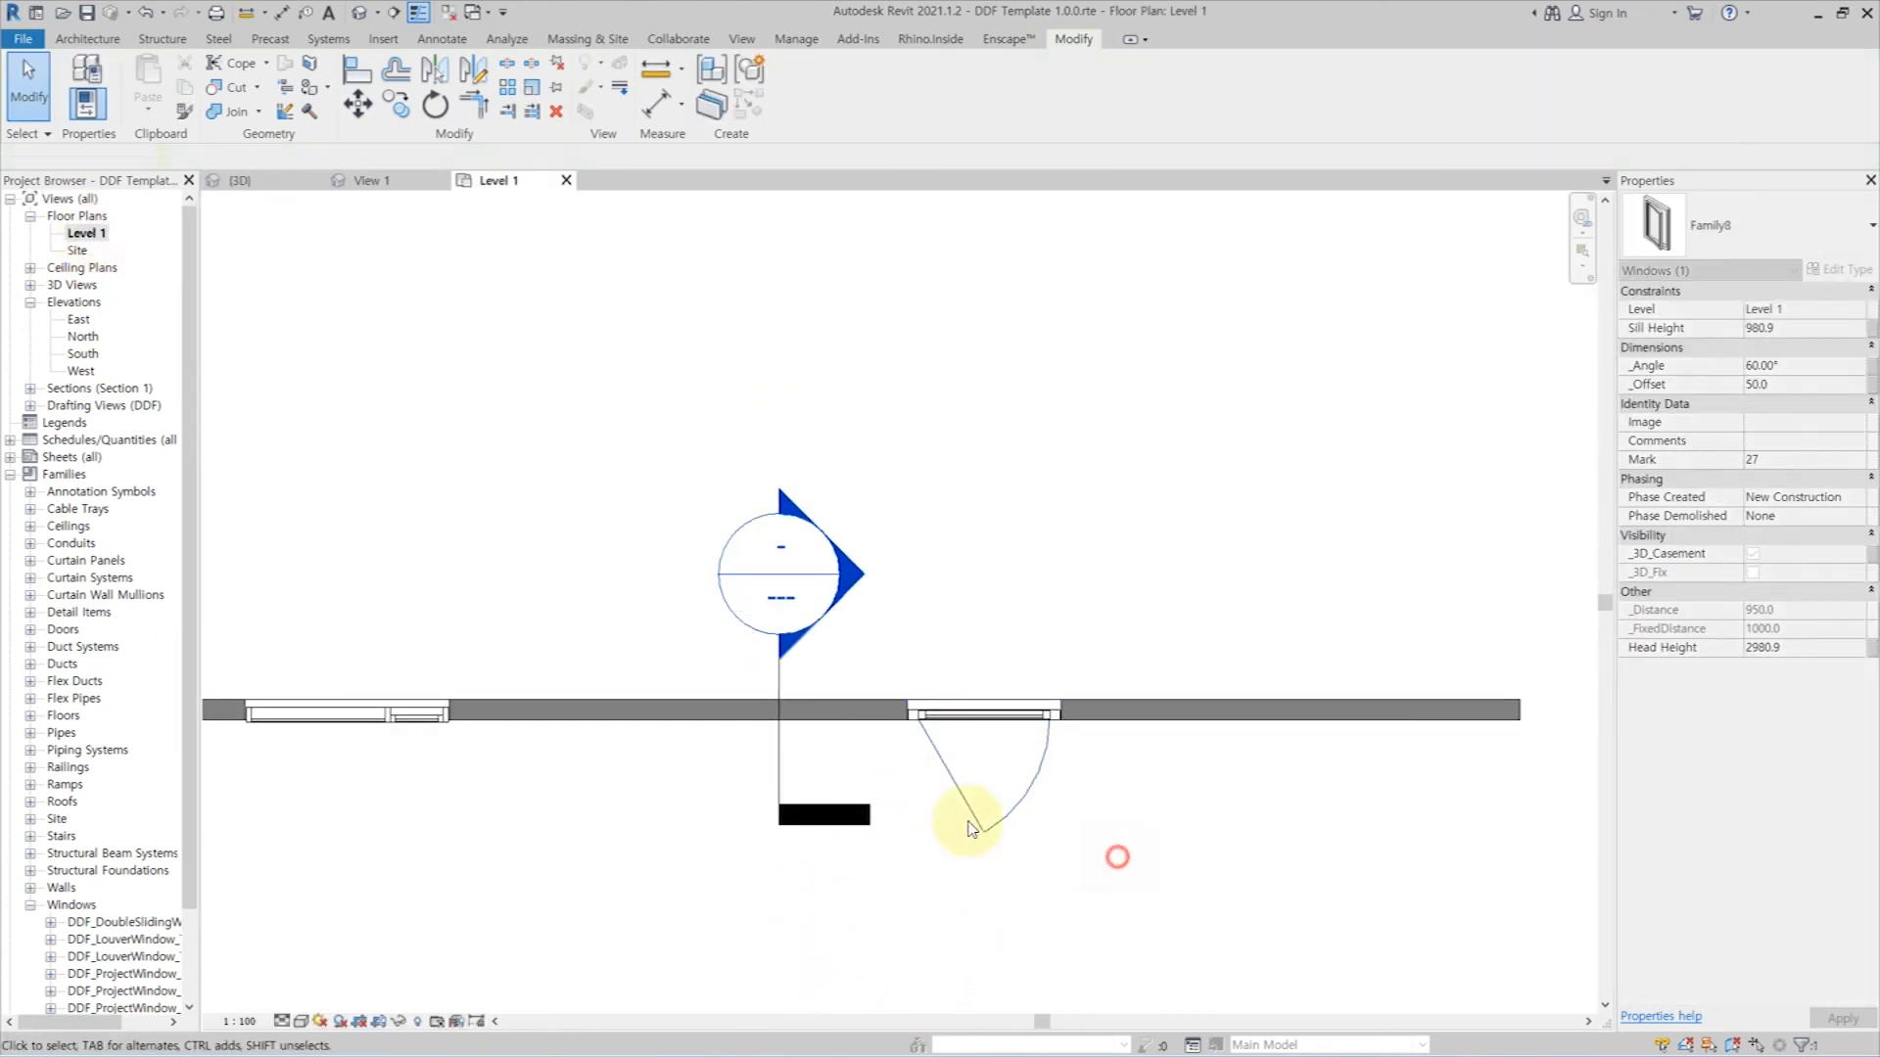
{"action": "scroll", "coordinate": [1338, 689], "scroll_direction": "up", "scroll_amount": 5}
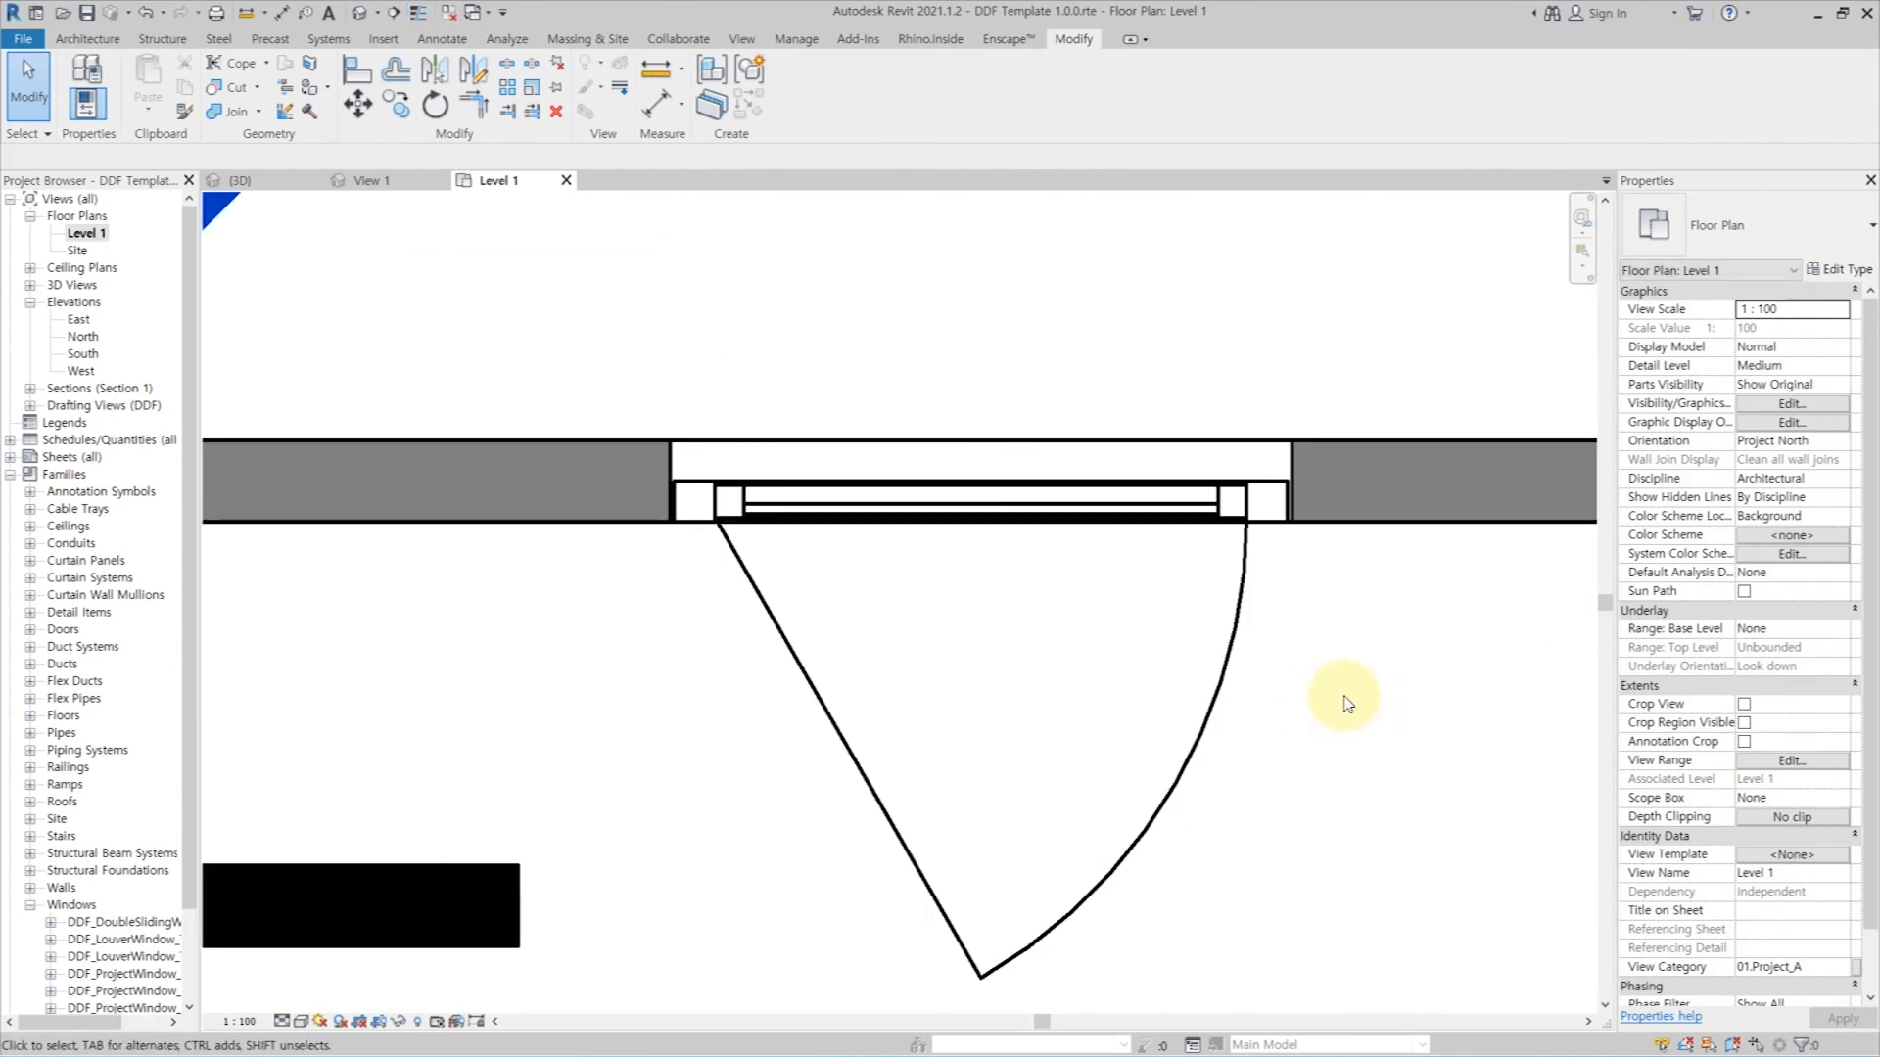
{"action": "scroll", "coordinate": [1112, 738], "scroll_direction": "down", "scroll_amount": 3}
Step: Open the South elevation and move the section line so it cuts through the casement window
{"action": "double_click", "coordinate": [83, 354]}
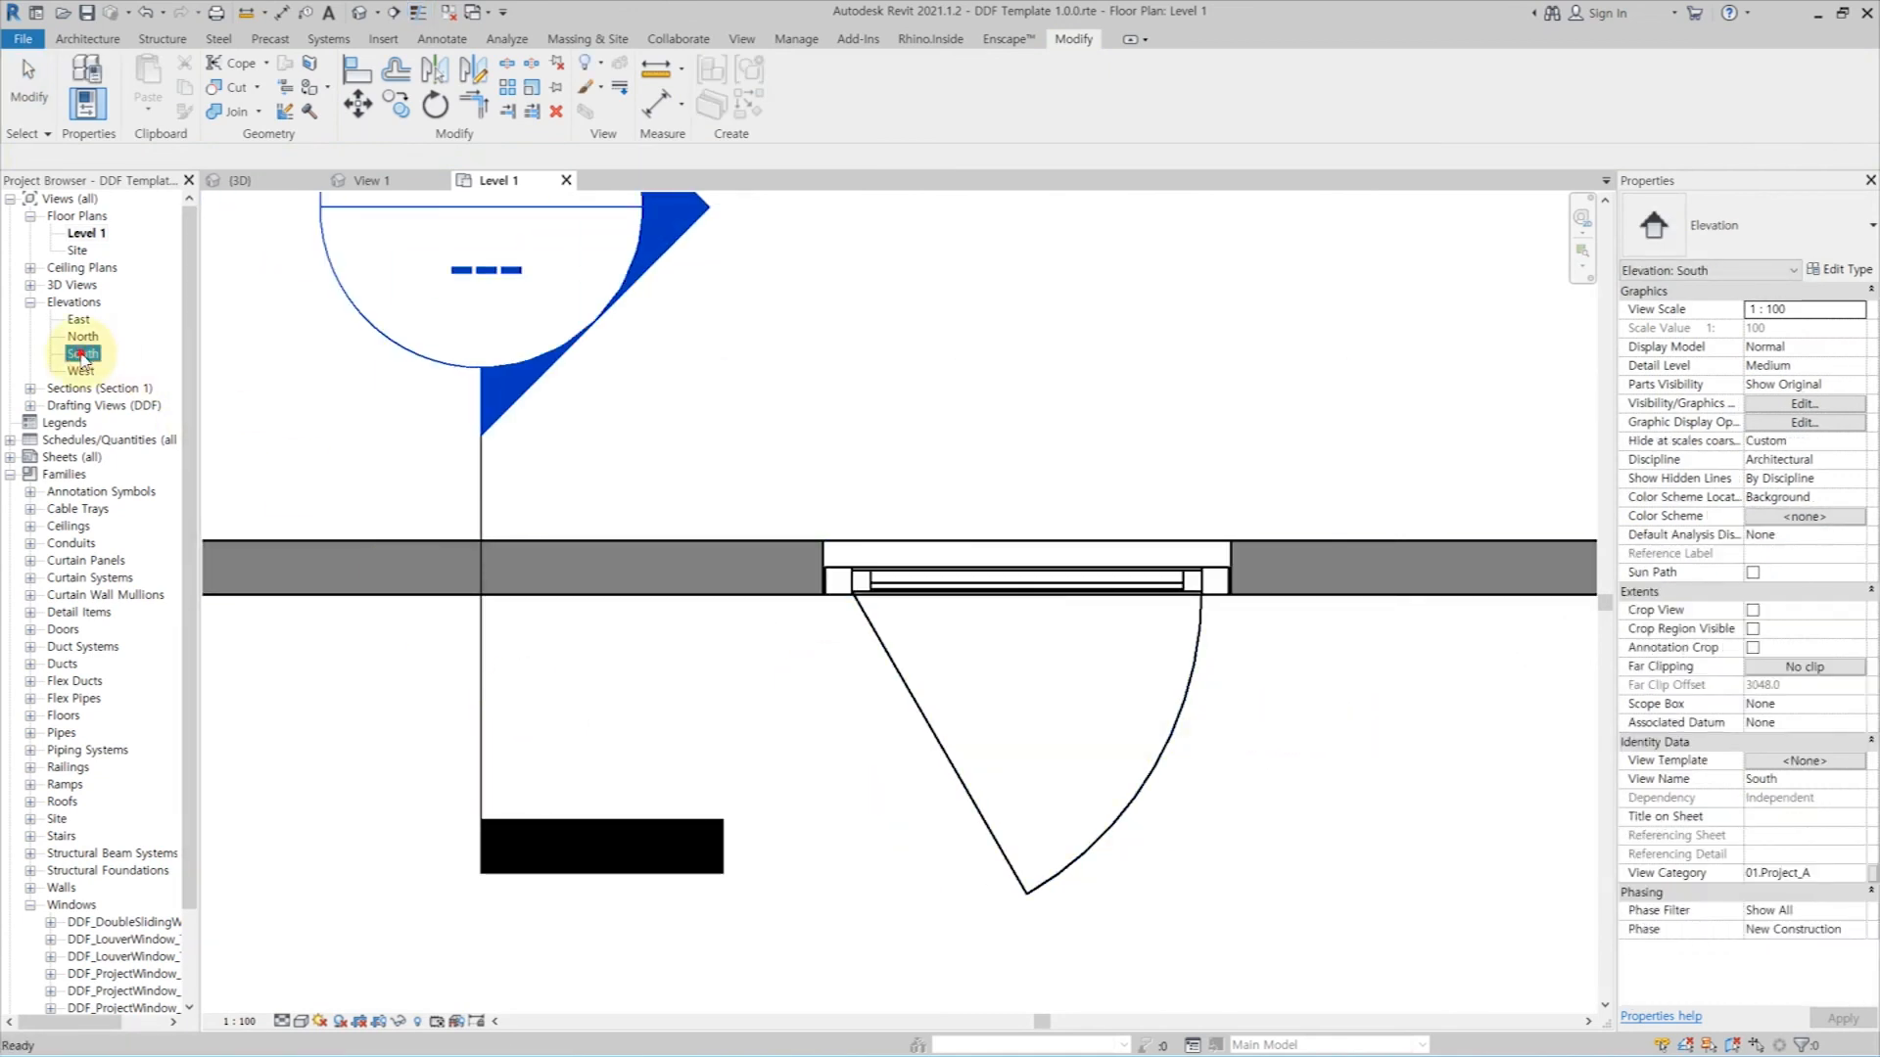
{"action": "scroll", "coordinate": [964, 587], "scroll_direction": "up", "scroll_amount": 6}
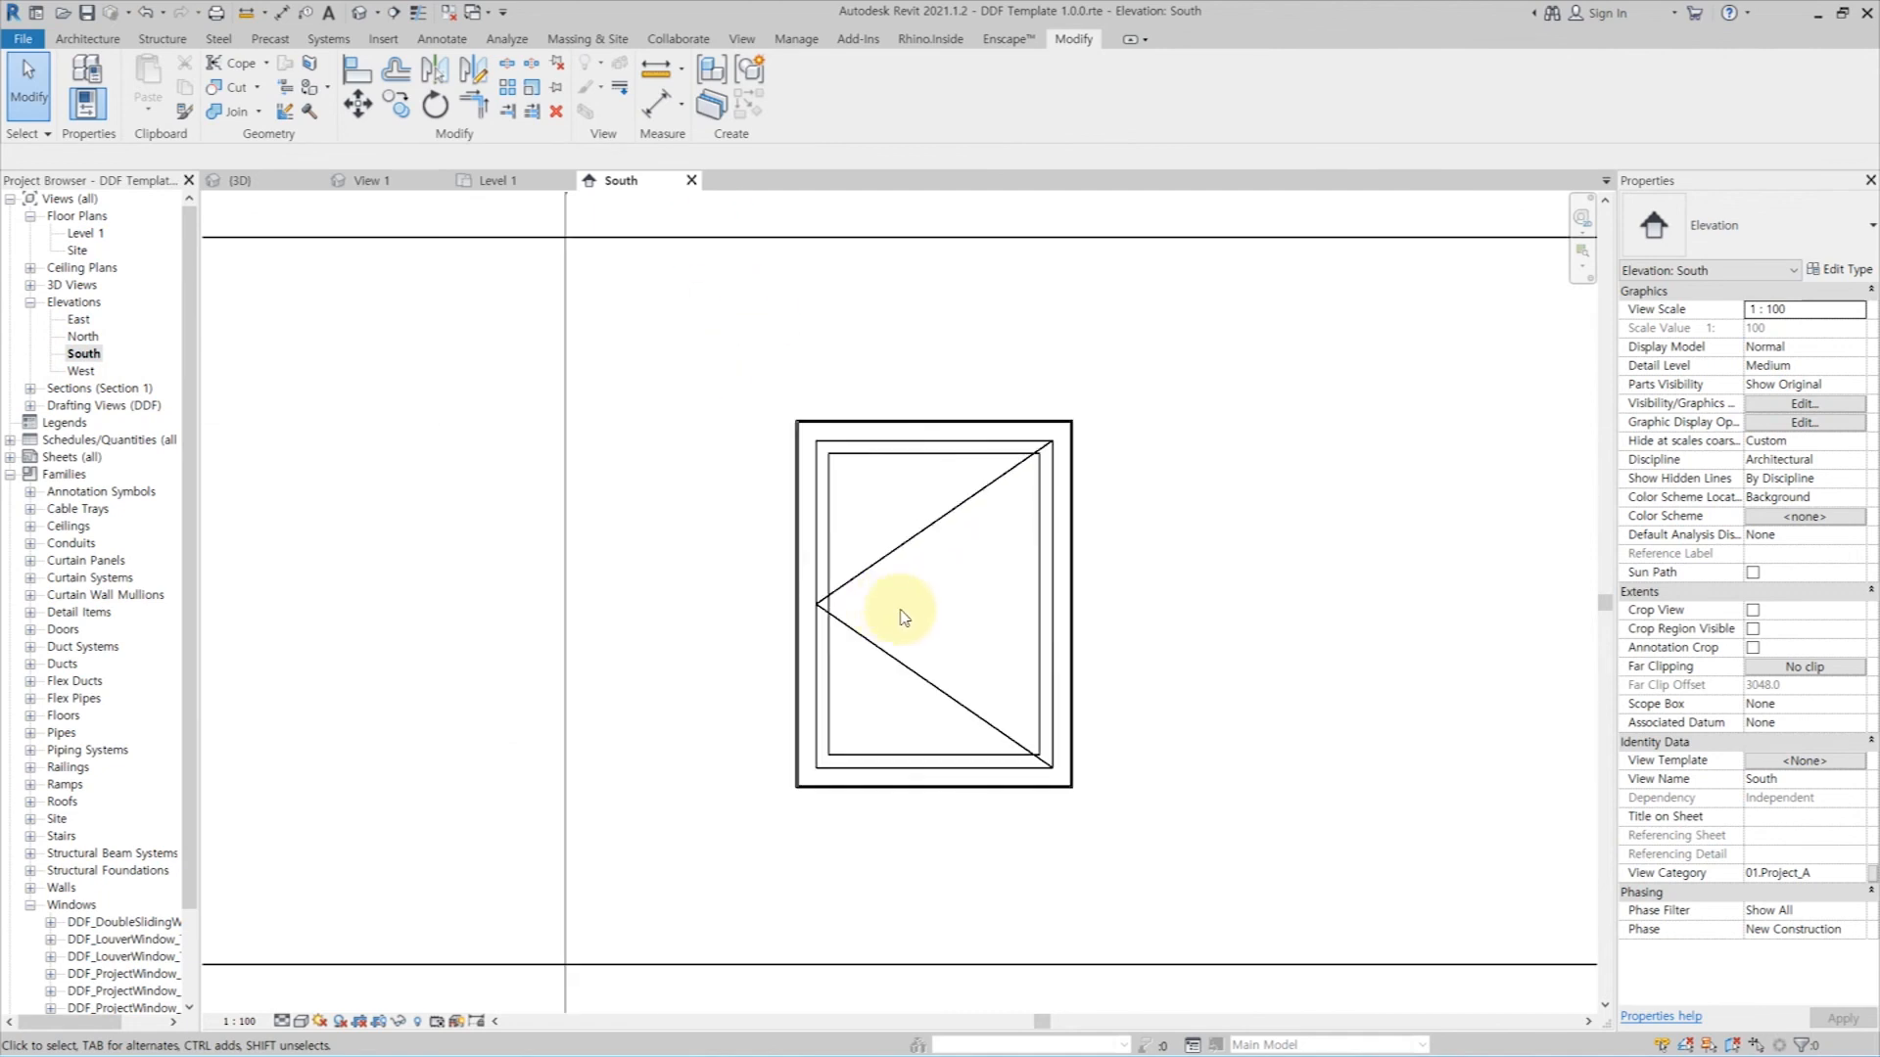
{"action": "scroll", "coordinate": [982, 629], "scroll_direction": "down", "scroll_amount": 4}
{"action": "left_click", "coordinate": [705, 592]}
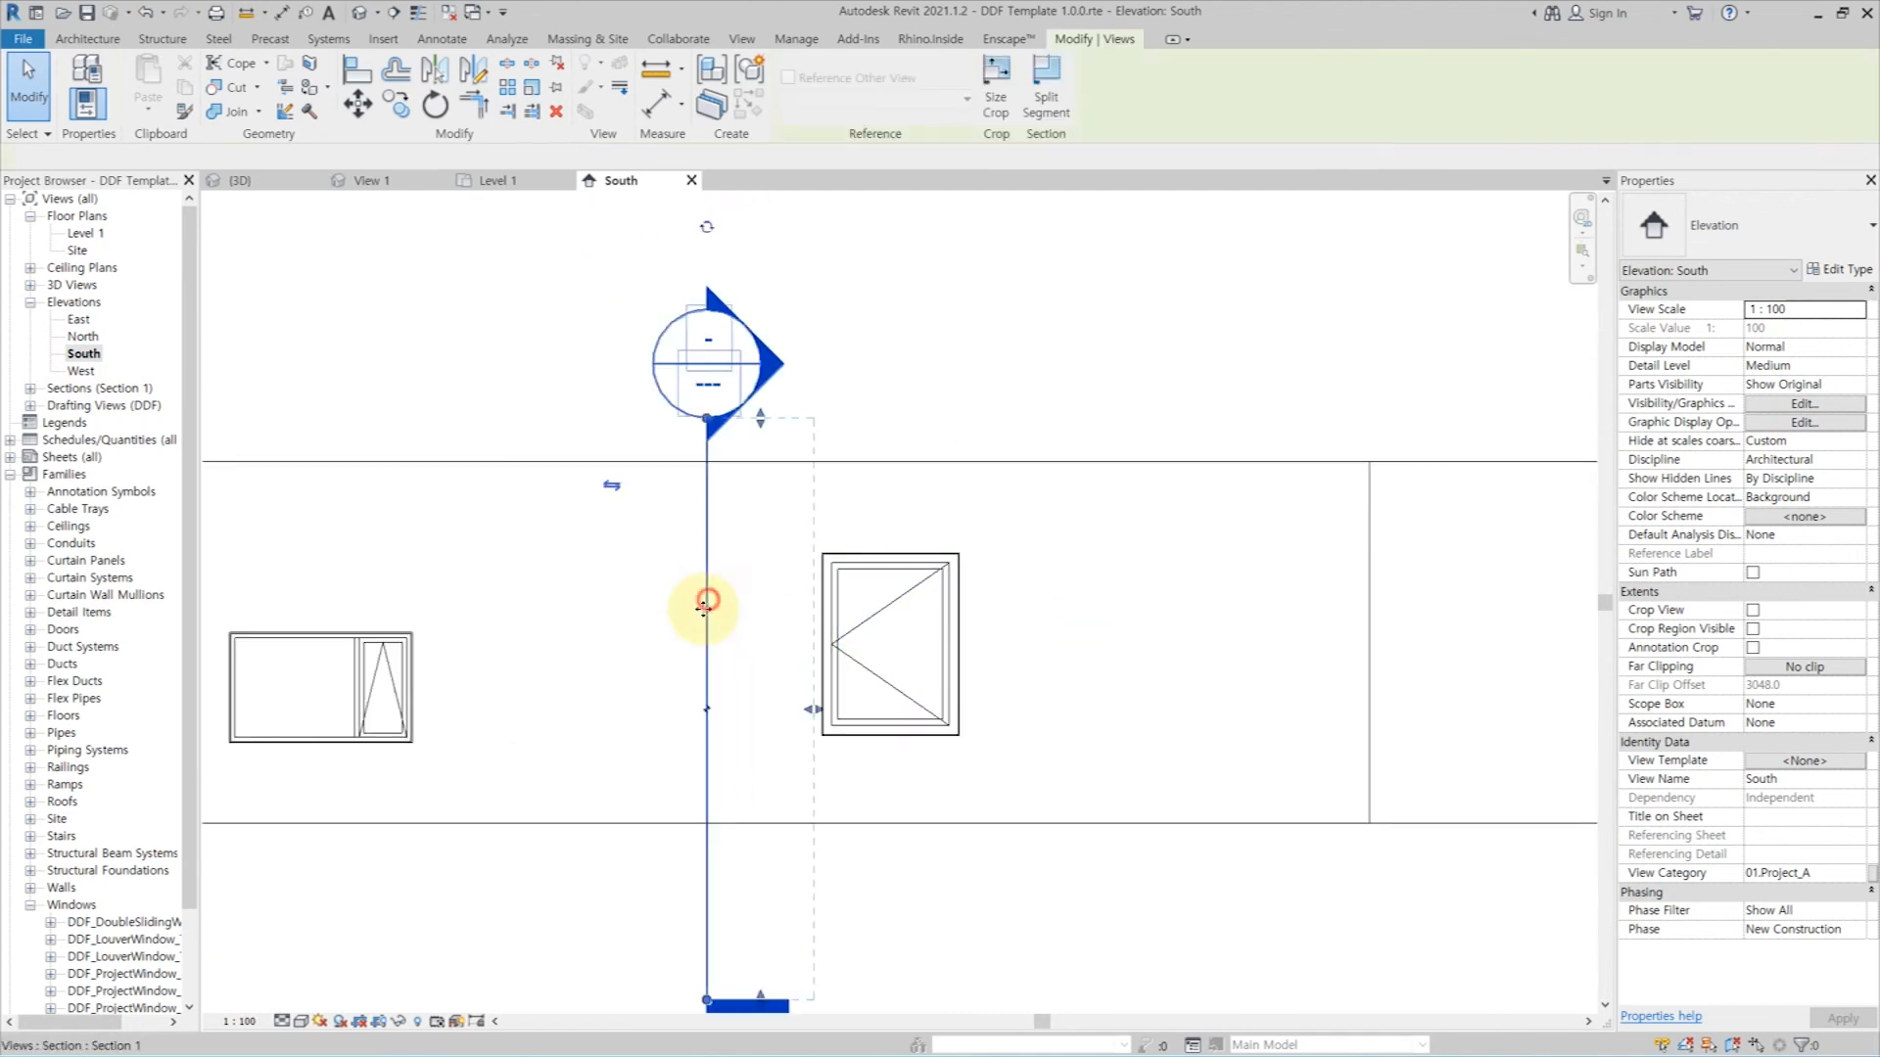
{"action": "left_click_drag", "start_coordinate": [705, 621], "coordinate": [896, 615]}
{"action": "left_click", "coordinate": [1083, 327]}
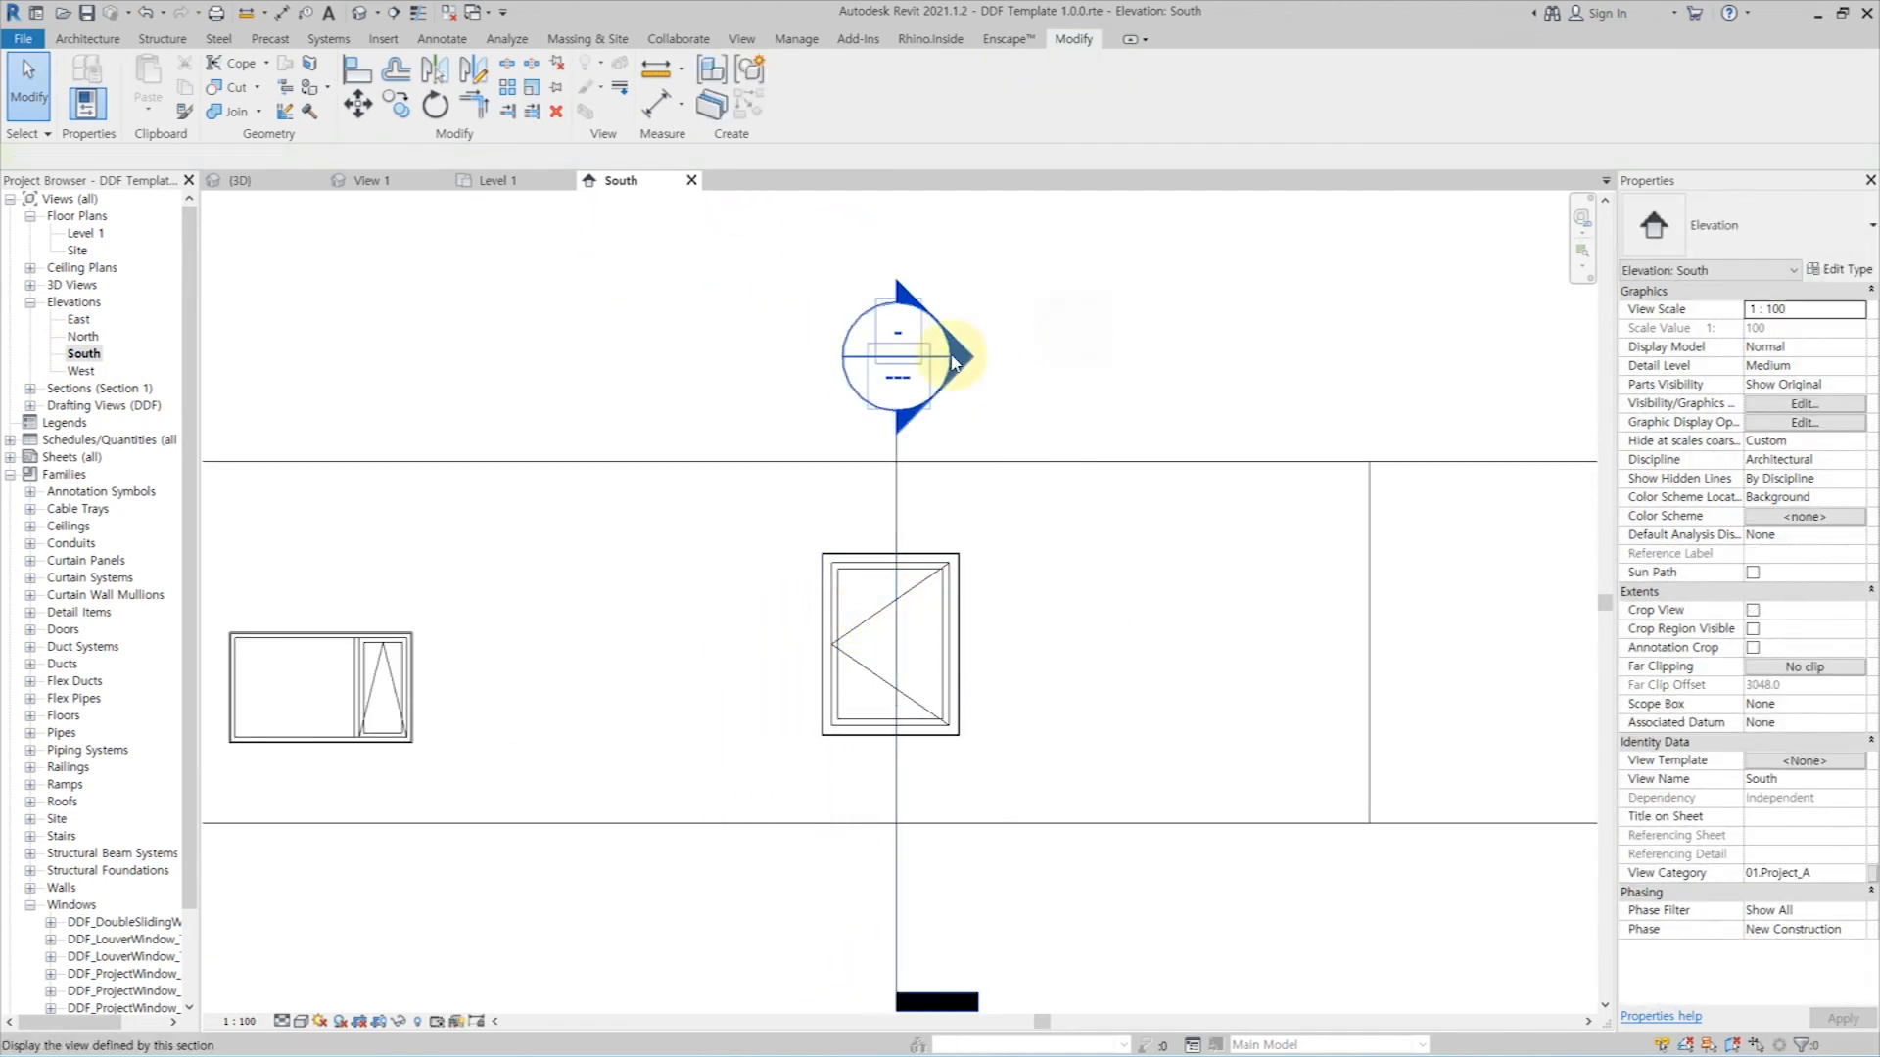
Step: Open the section view through the window and compare its linework with thin-line display on and off
{"action": "double_click", "coordinate": [955, 361]}
{"action": "left_click", "coordinate": [806, 439]}
{"action": "left_click", "coordinate": [701, 474]}
{"action": "scroll", "coordinate": [754, 478], "scroll_direction": "up", "scroll_amount": 5}
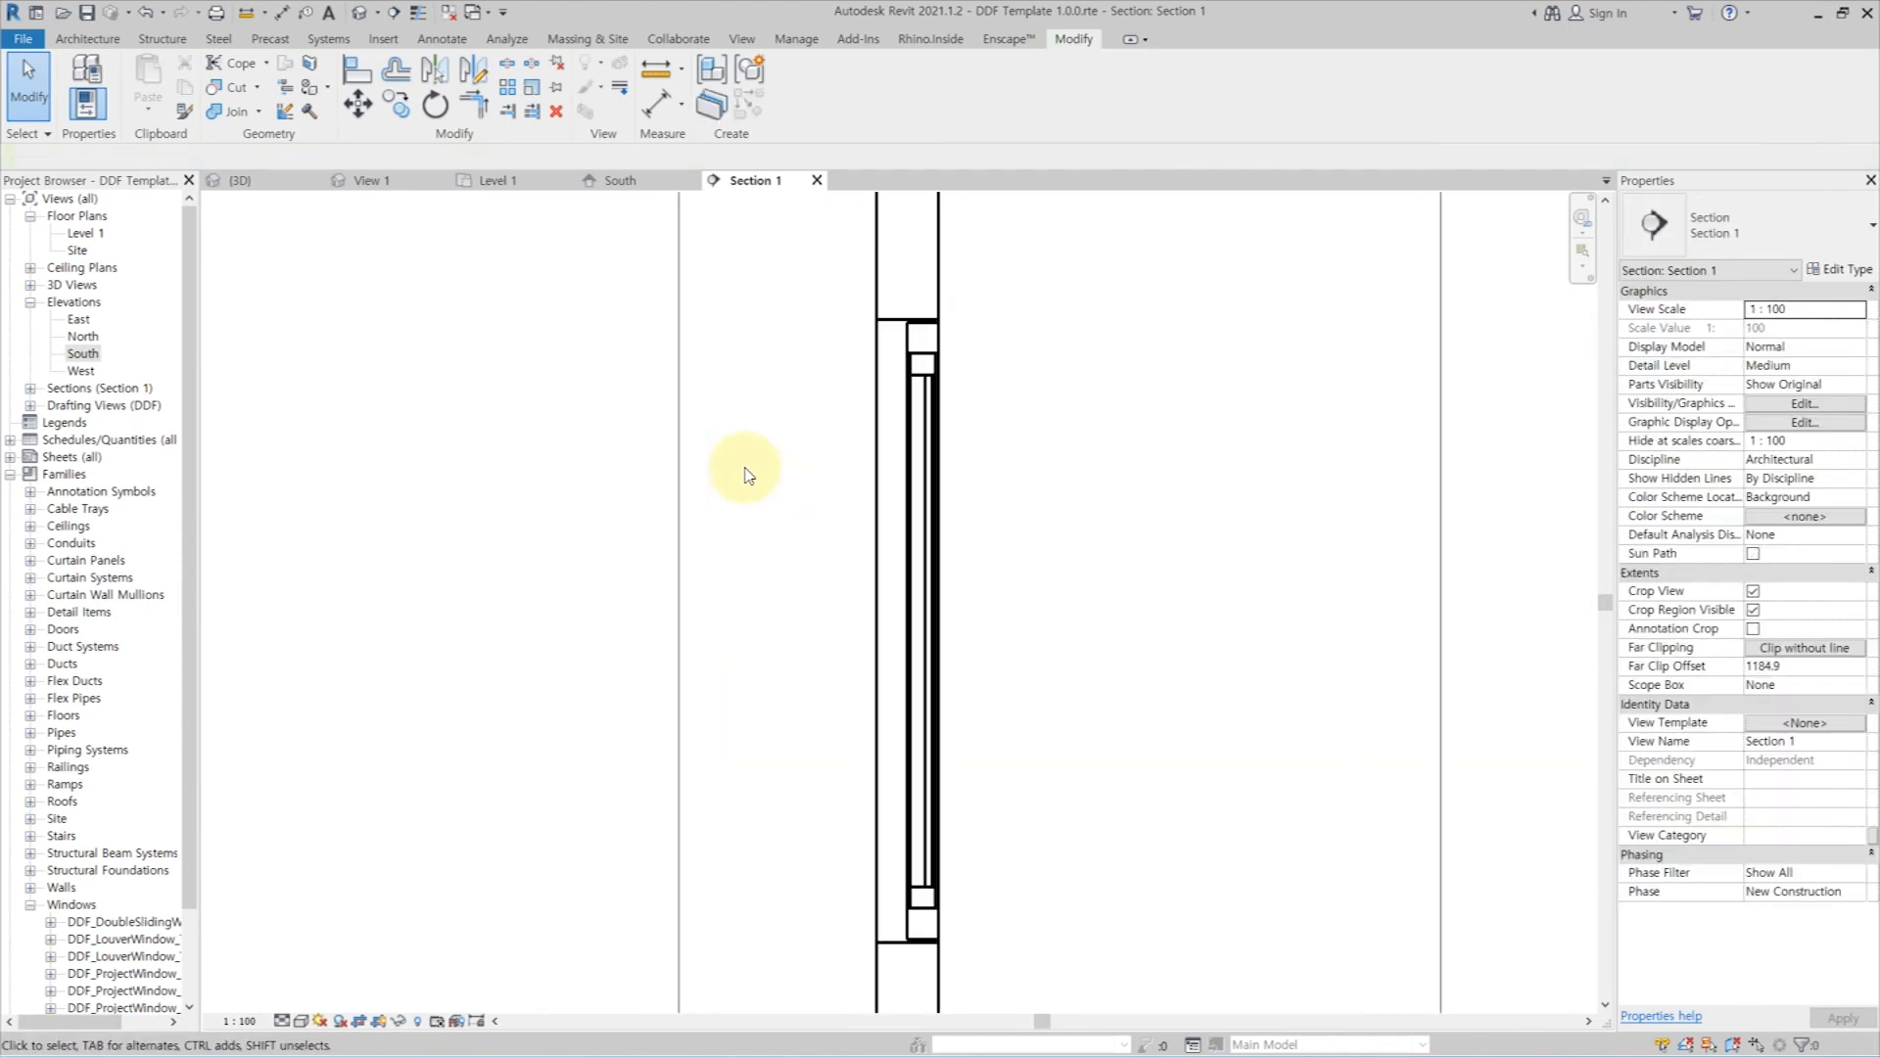
{"action": "key", "text": "l"}
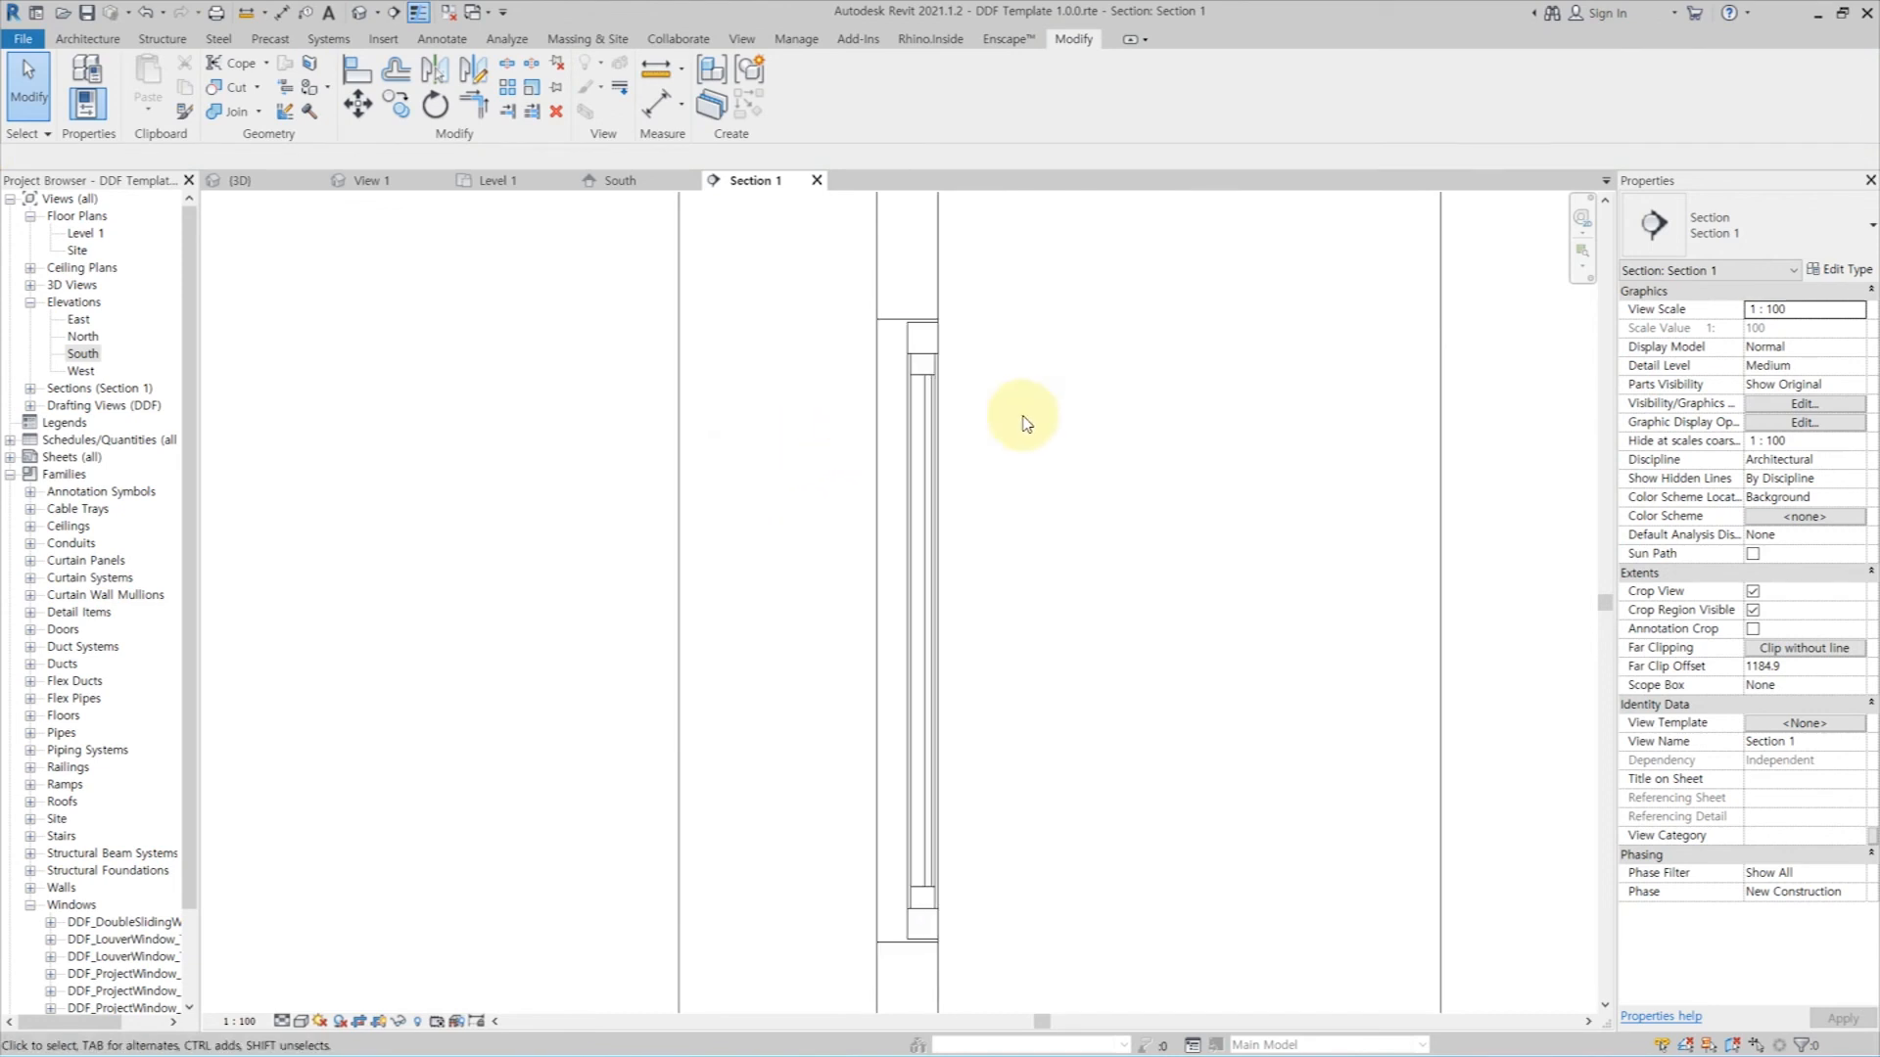
{"action": "key", "text": "t"}
{"action": "key", "text": "l"}
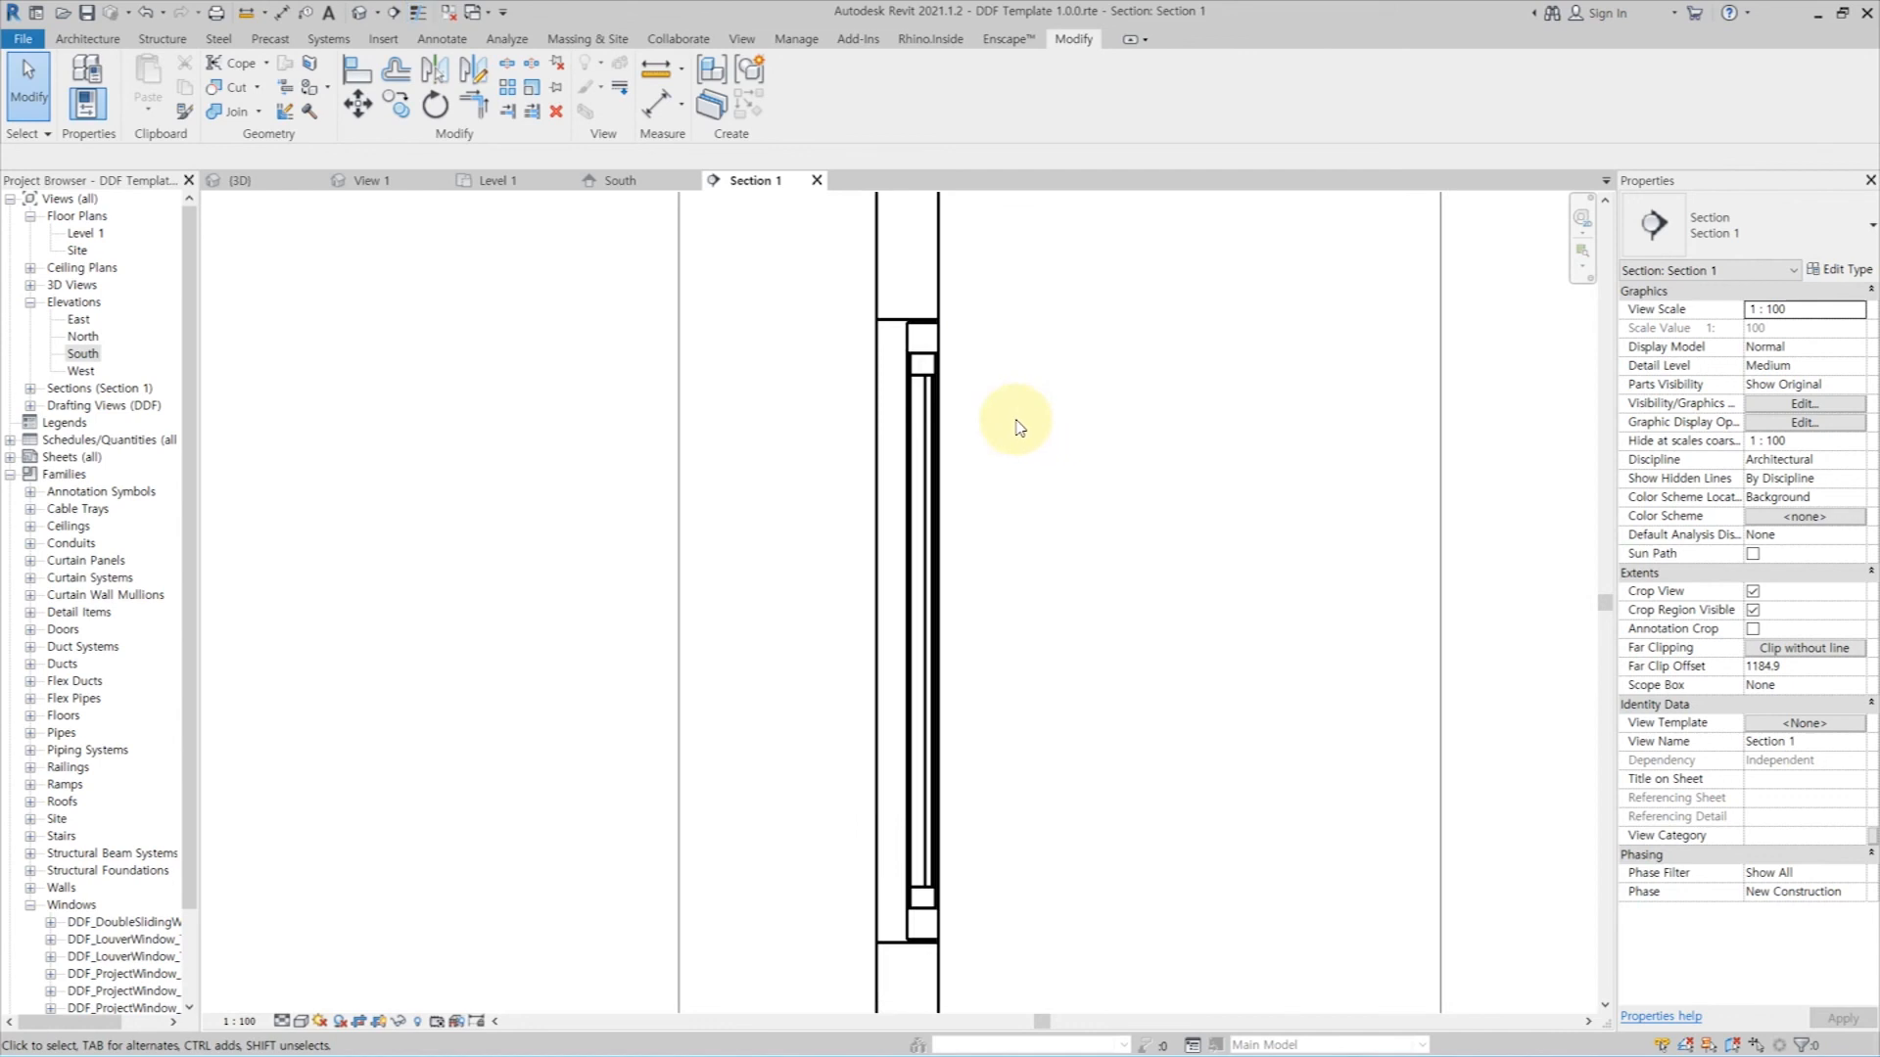
{"action": "key", "text": "t"}
{"action": "key", "text": "l"}
Step: Return to the 3D view and set the window type's _WindowOffset to 0
{"action": "left_click", "coordinate": [362, 13]}
{"action": "middle_click_drag", "start_coordinate": [1195, 567], "coordinate": [1212, 667], "text": "shift"}
{"action": "scroll", "coordinate": [1184, 918], "scroll_direction": "up", "scroll_amount": 3}
{"action": "middle_click_drag", "start_coordinate": [1061, 495], "coordinate": [1012, 759]}
{"action": "left_click", "coordinate": [920, 675]}
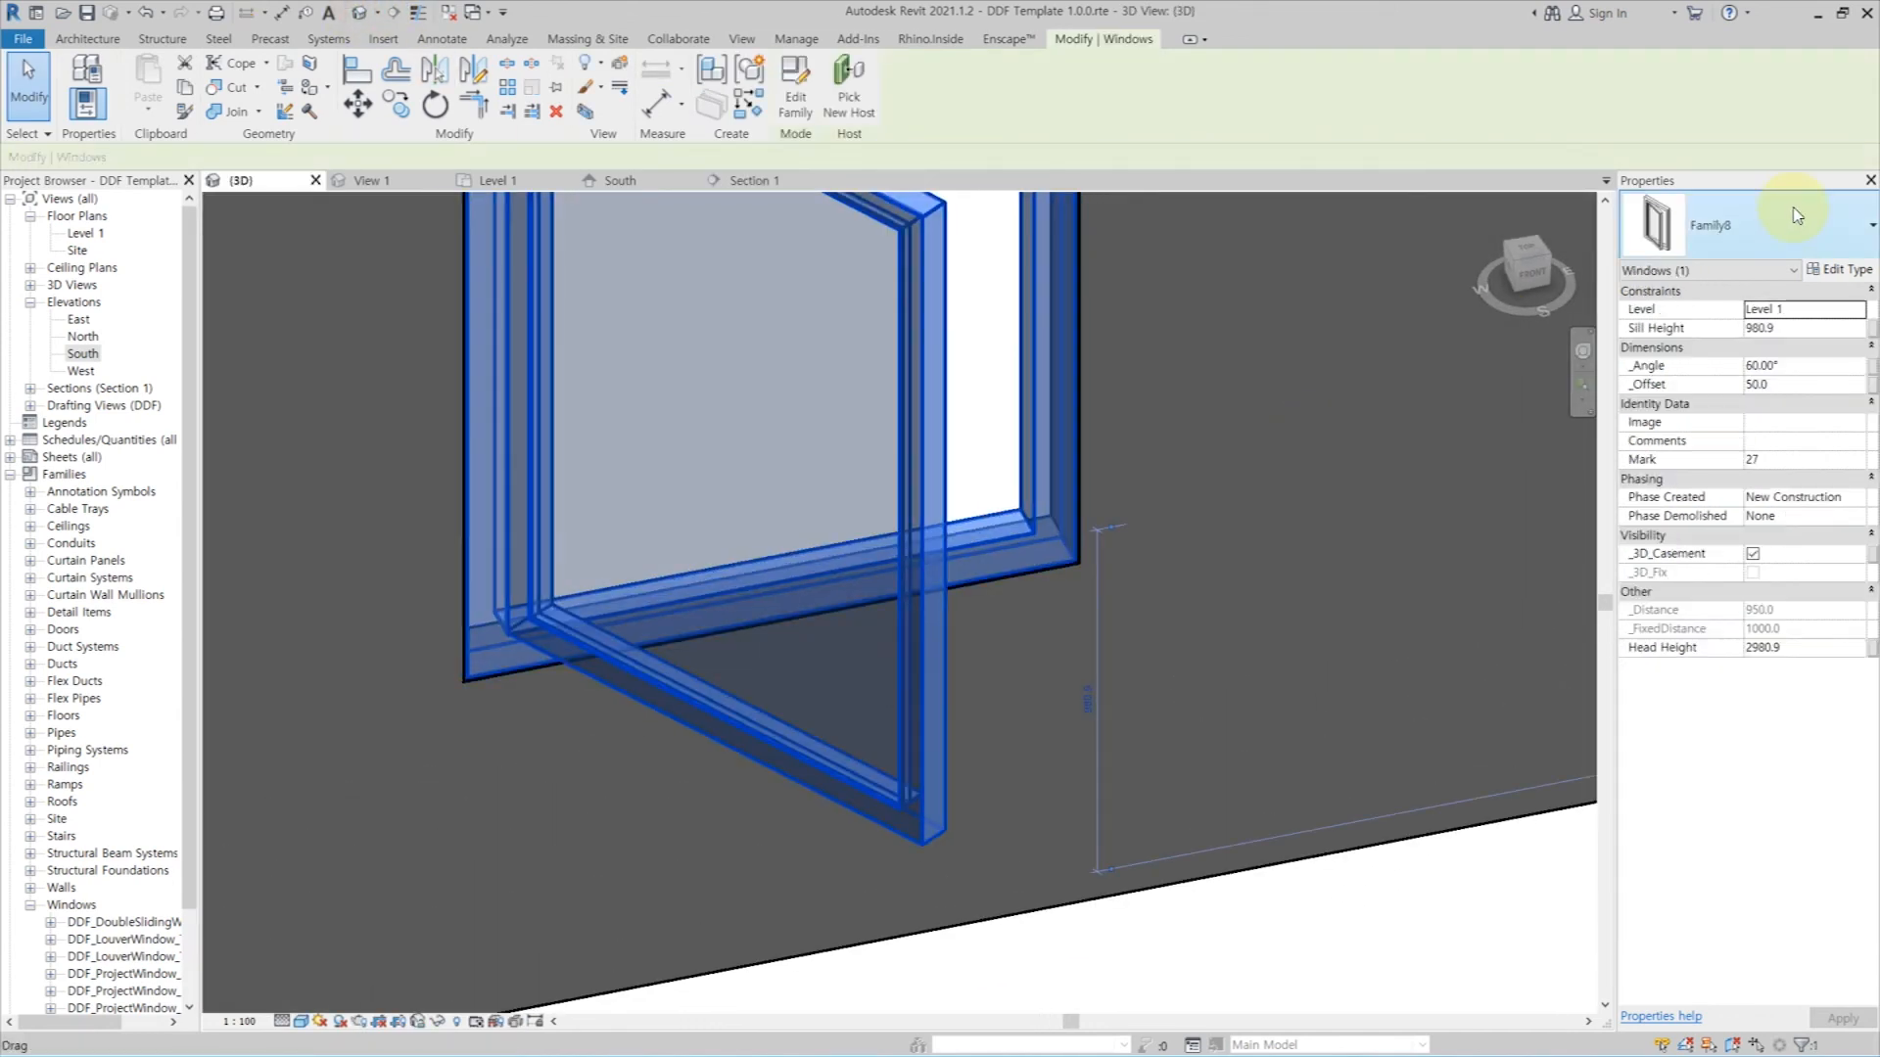
{"action": "left_click", "coordinate": [1838, 270]}
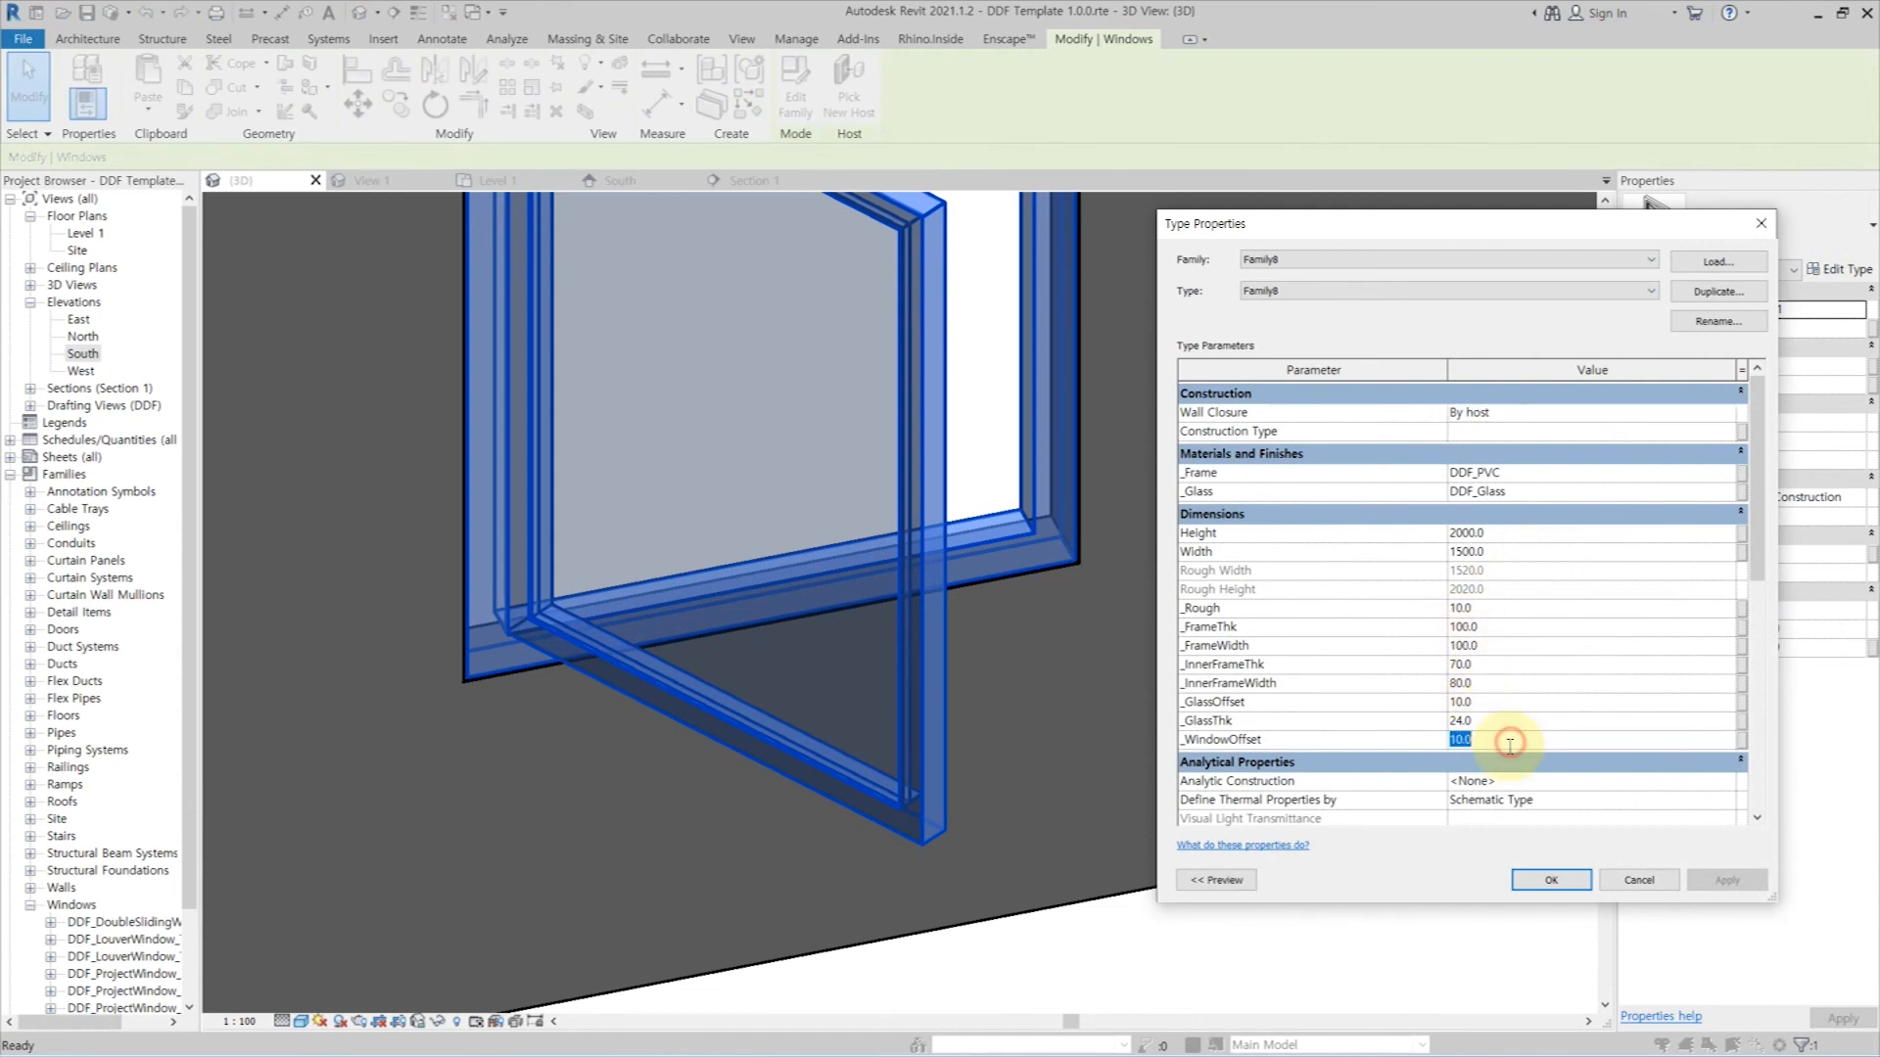
{"action": "left_click", "coordinate": [1551, 879]}
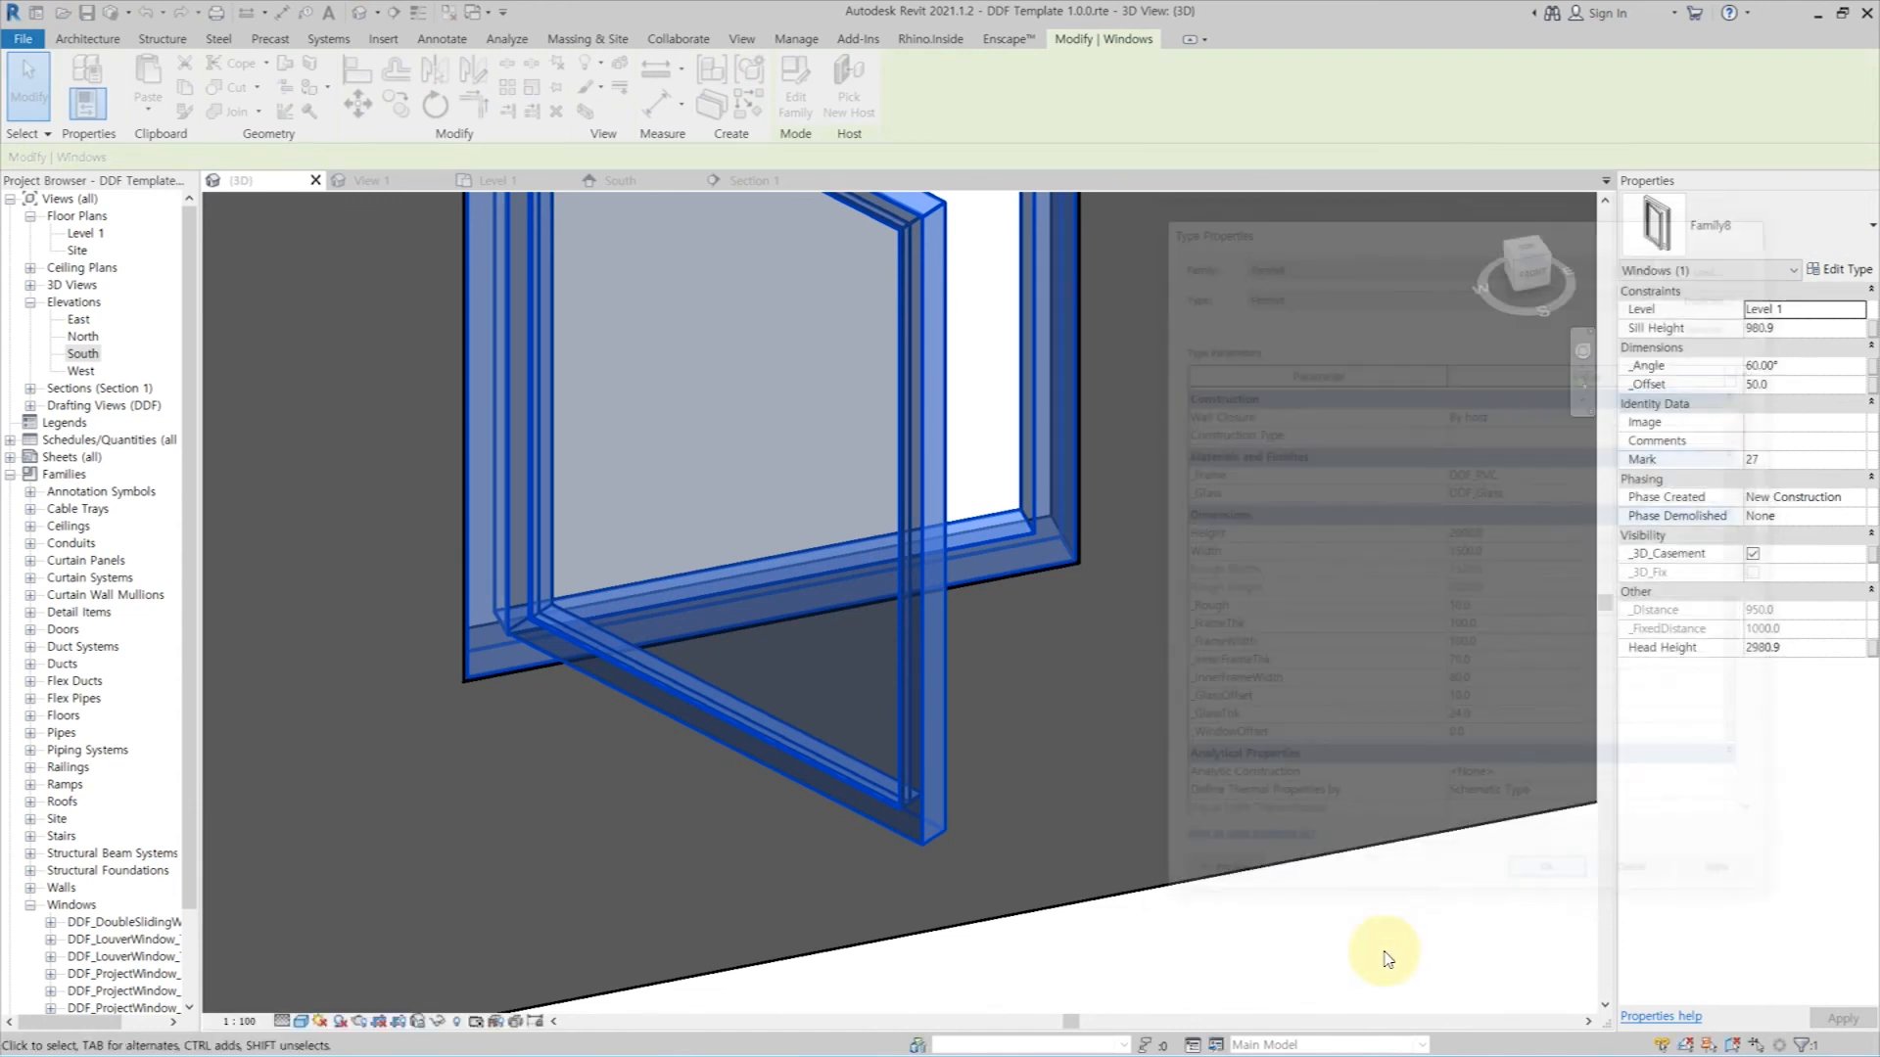
{"action": "left_click", "coordinate": [1297, 935]}
{"action": "scroll", "coordinate": [1288, 935], "scroll_direction": "down", "scroll_amount": 3}
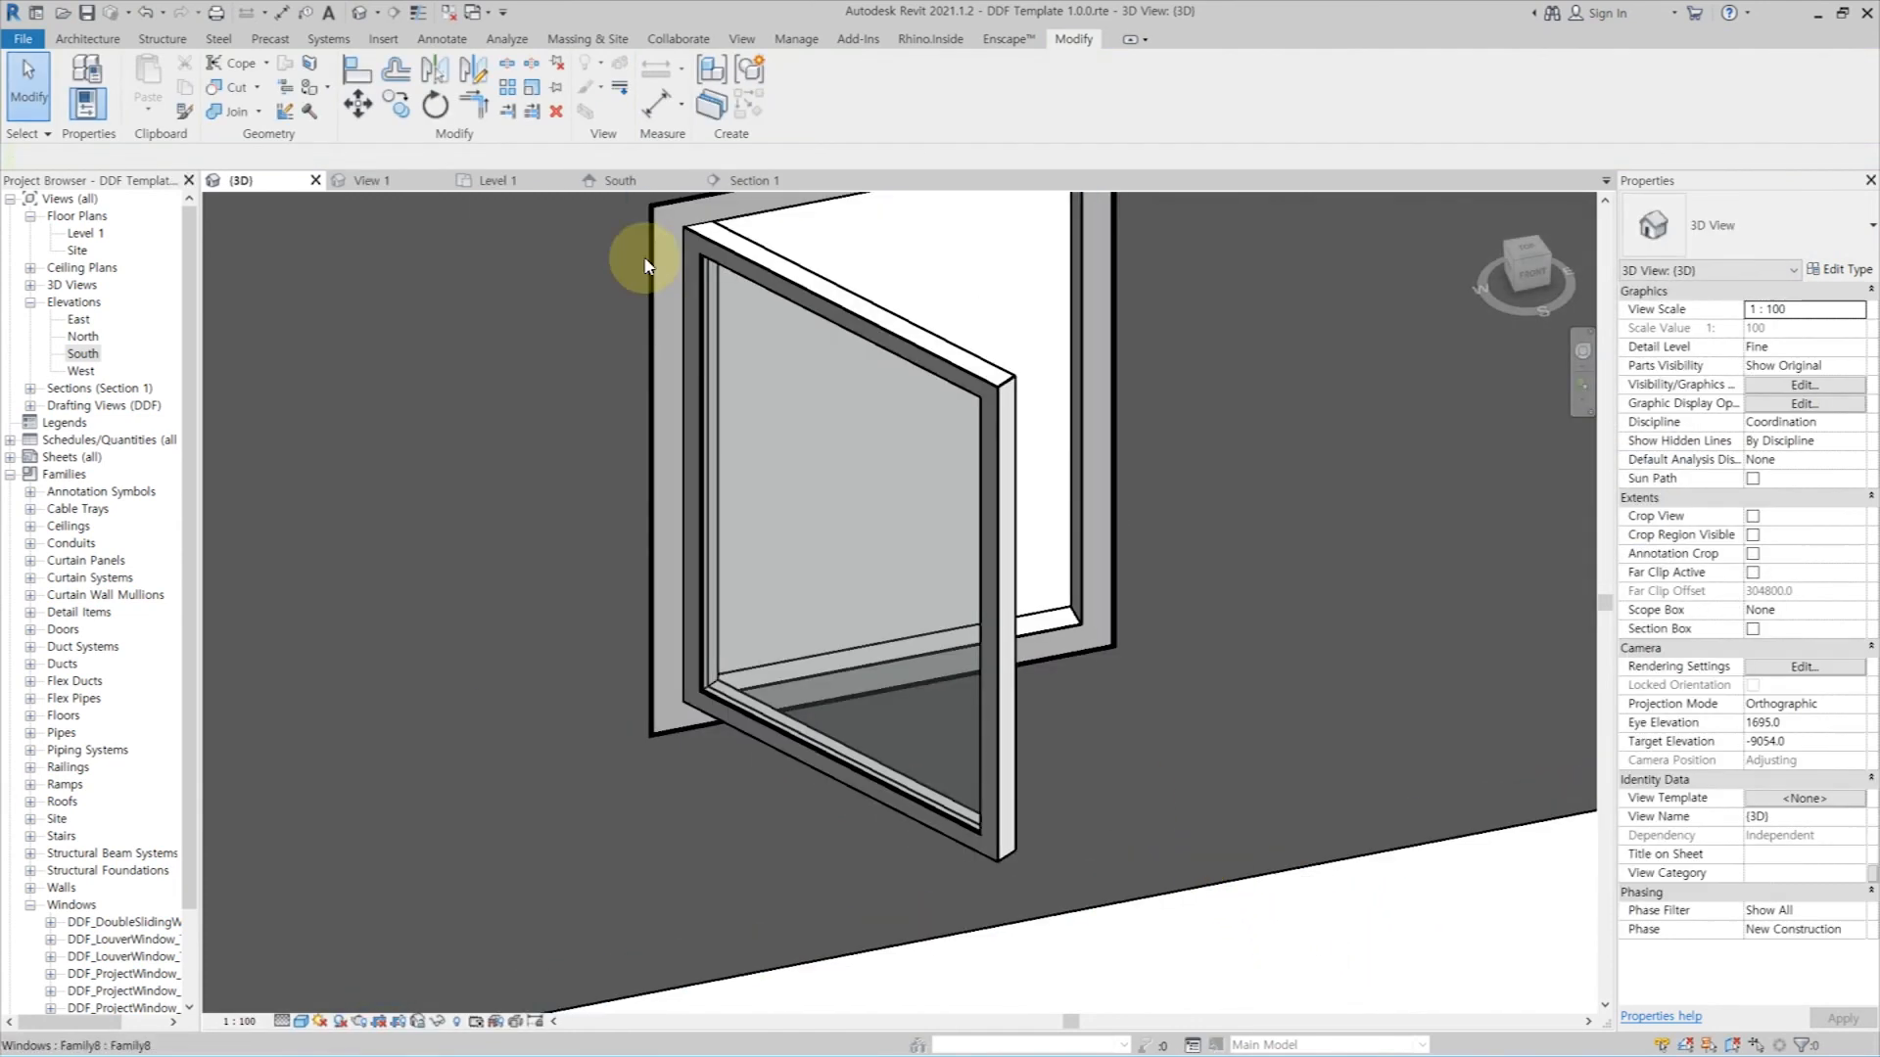
Step: Examine the adjusted window in Section 1 and again in the 3D view
{"action": "left_click", "coordinate": [749, 180]}
{"action": "scroll", "coordinate": [1151, 583], "scroll_direction": "down", "scroll_amount": 1}
{"action": "scroll", "coordinate": [1044, 487], "scroll_direction": "up", "scroll_amount": 1}
{"action": "left_click", "coordinate": [360, 11]}
{"action": "middle_click_drag", "start_coordinate": [1188, 579], "coordinate": [1288, 940], "text": "shift"}
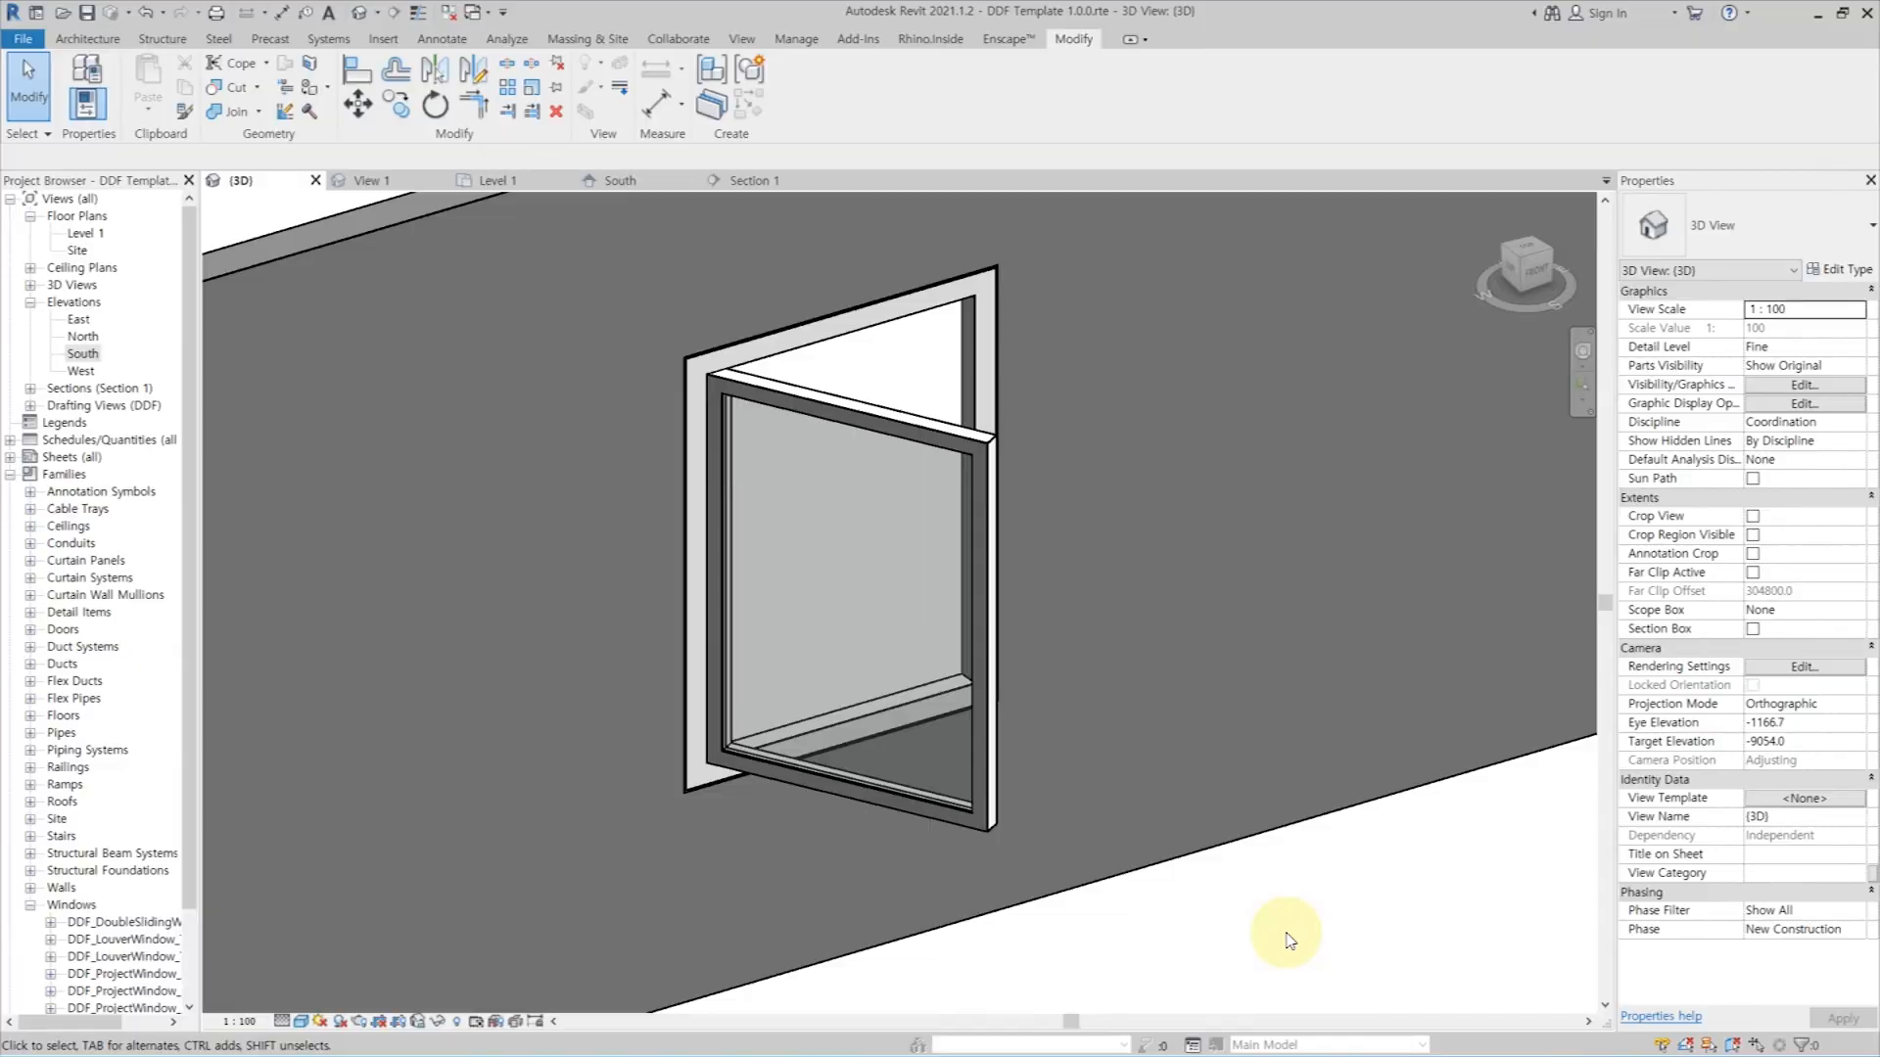